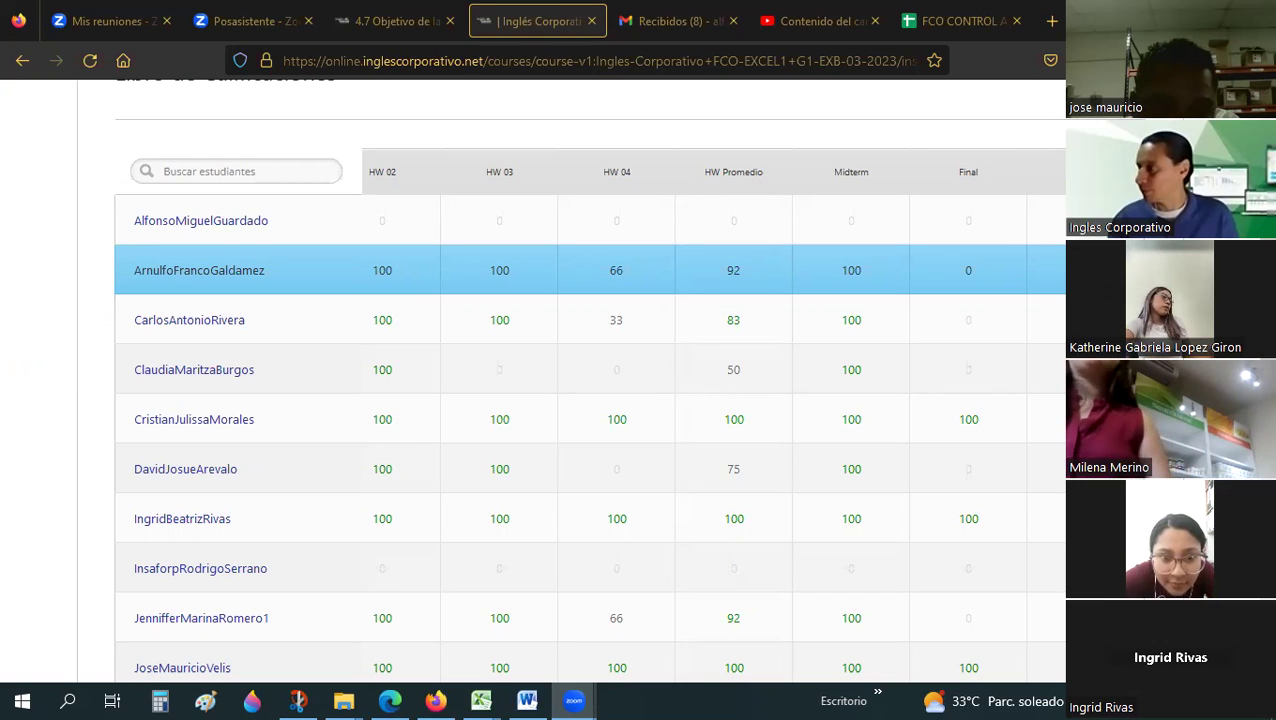
- Scroll up and down through the blank Formulario table in the Excel workbook
left_click(185, 469)
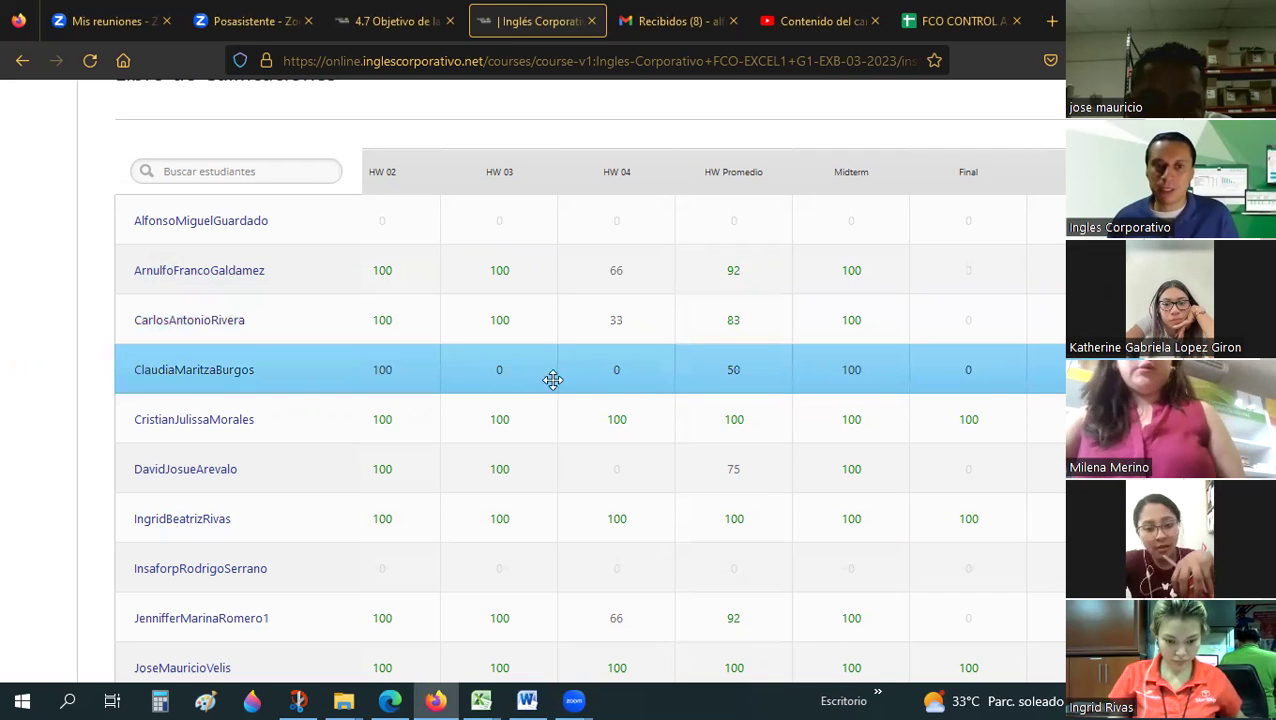
scroll(590, 368, "down", 2)
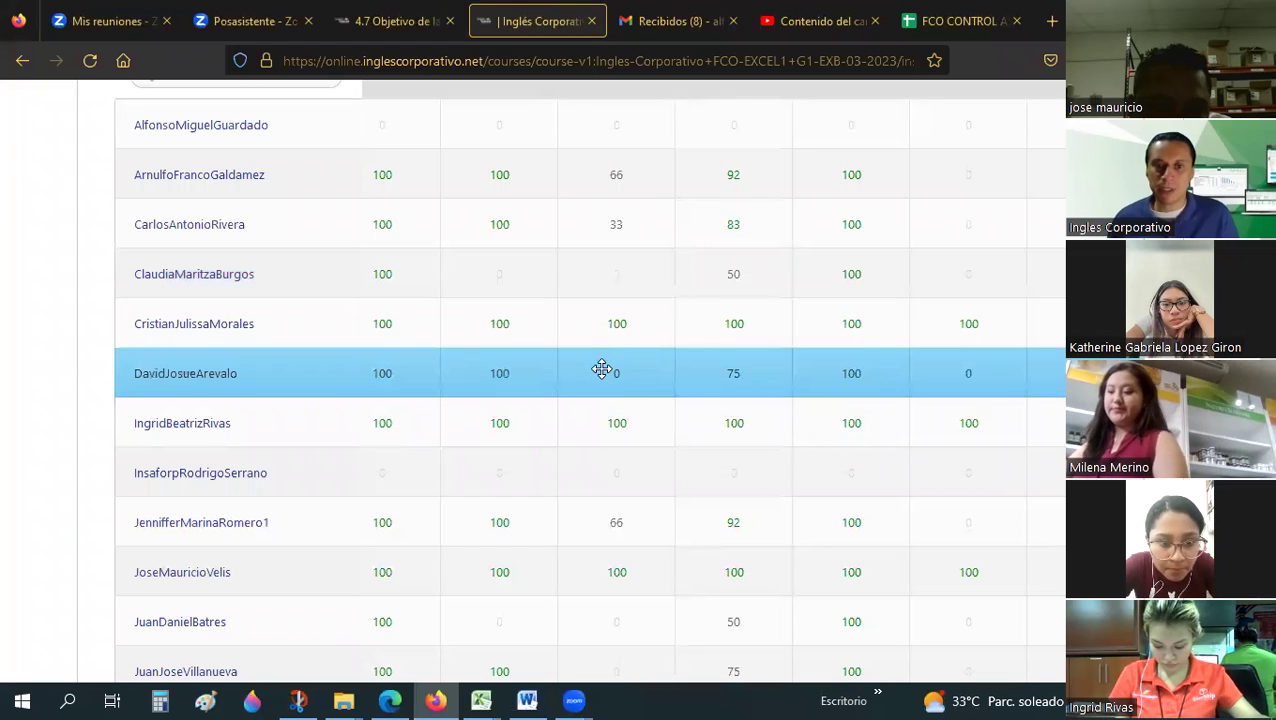
scroll(601, 369, "down", 2)
scroll(604, 372, "down", 2)
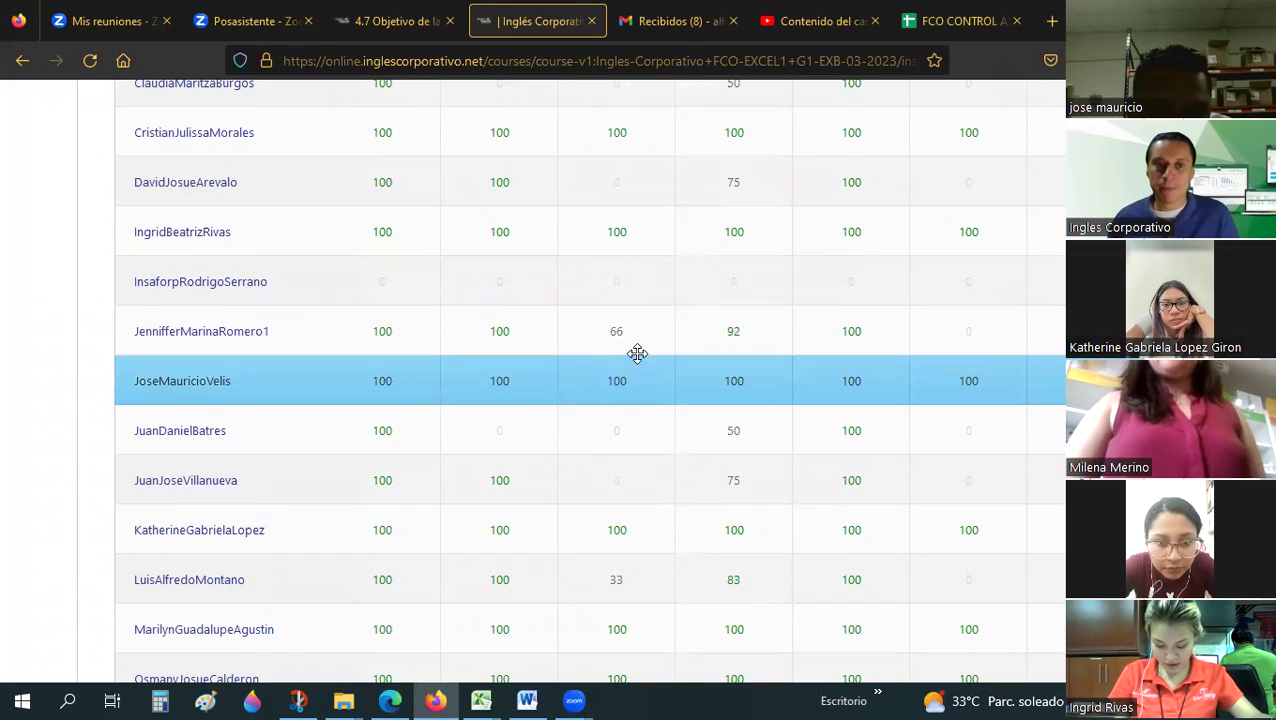
scroll(641, 338, "down", 2)
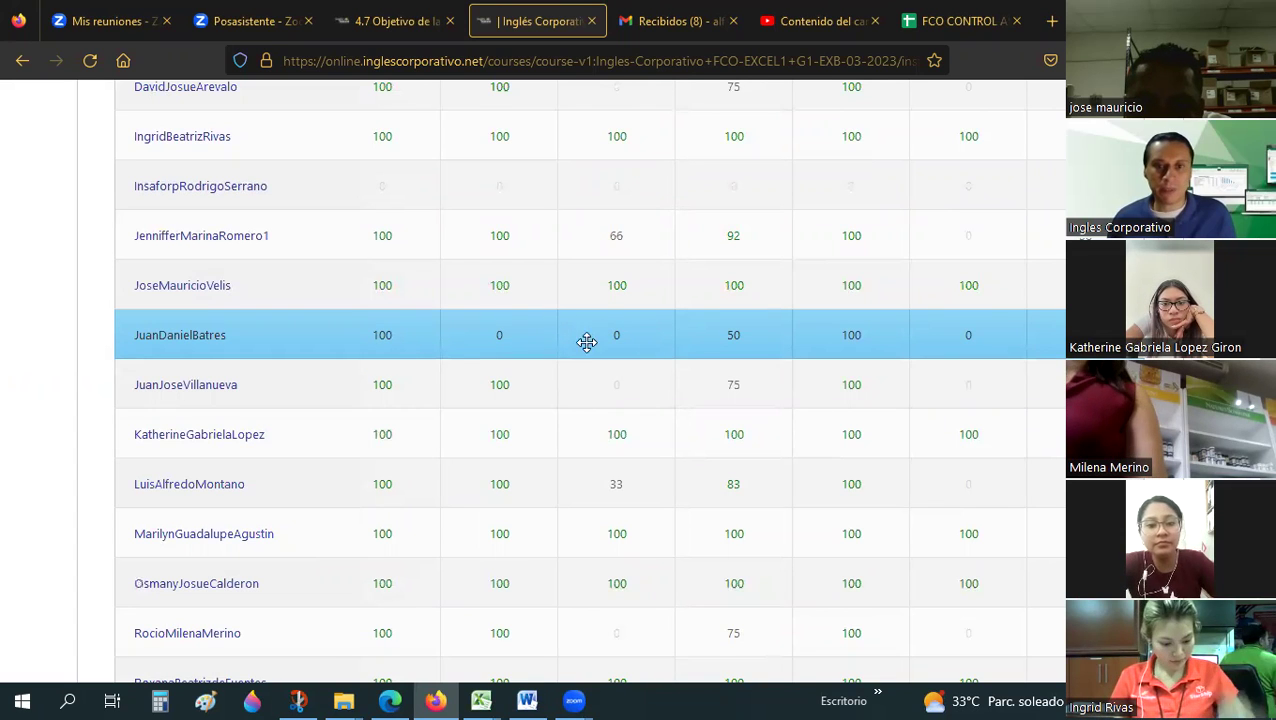
scroll(530, 337, "down", 2)
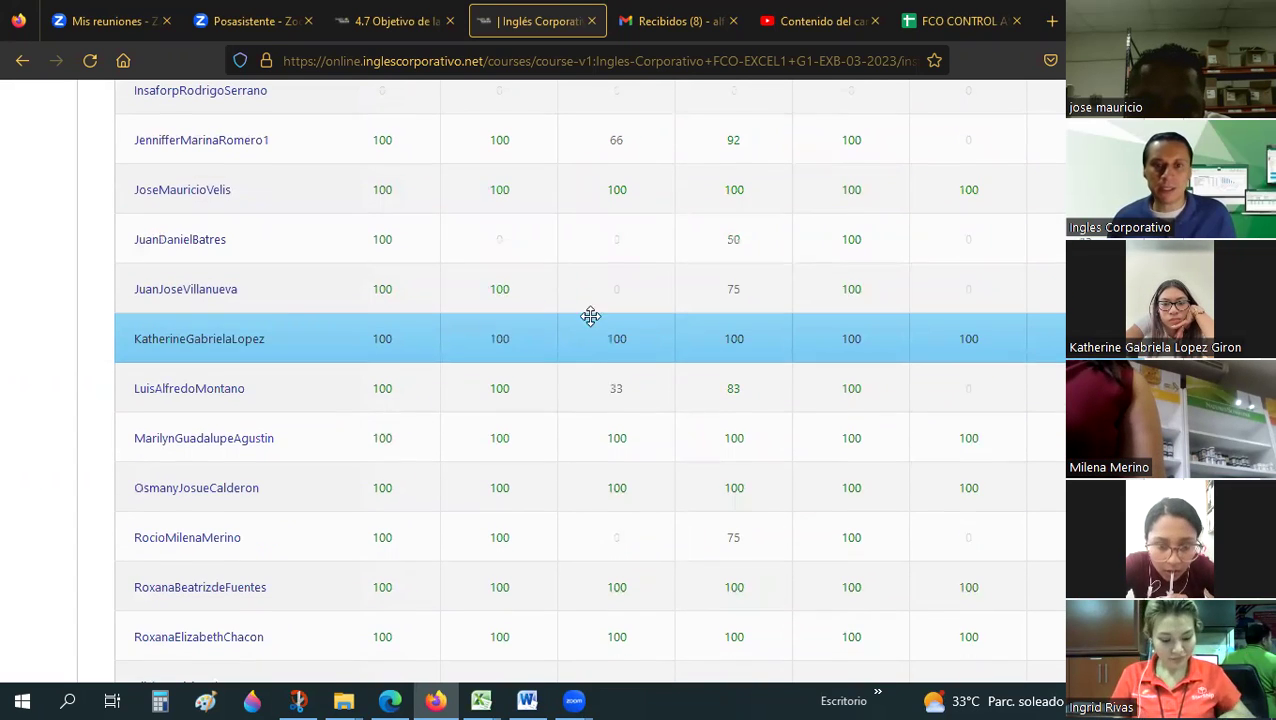
scroll(617, 283, "down", 2)
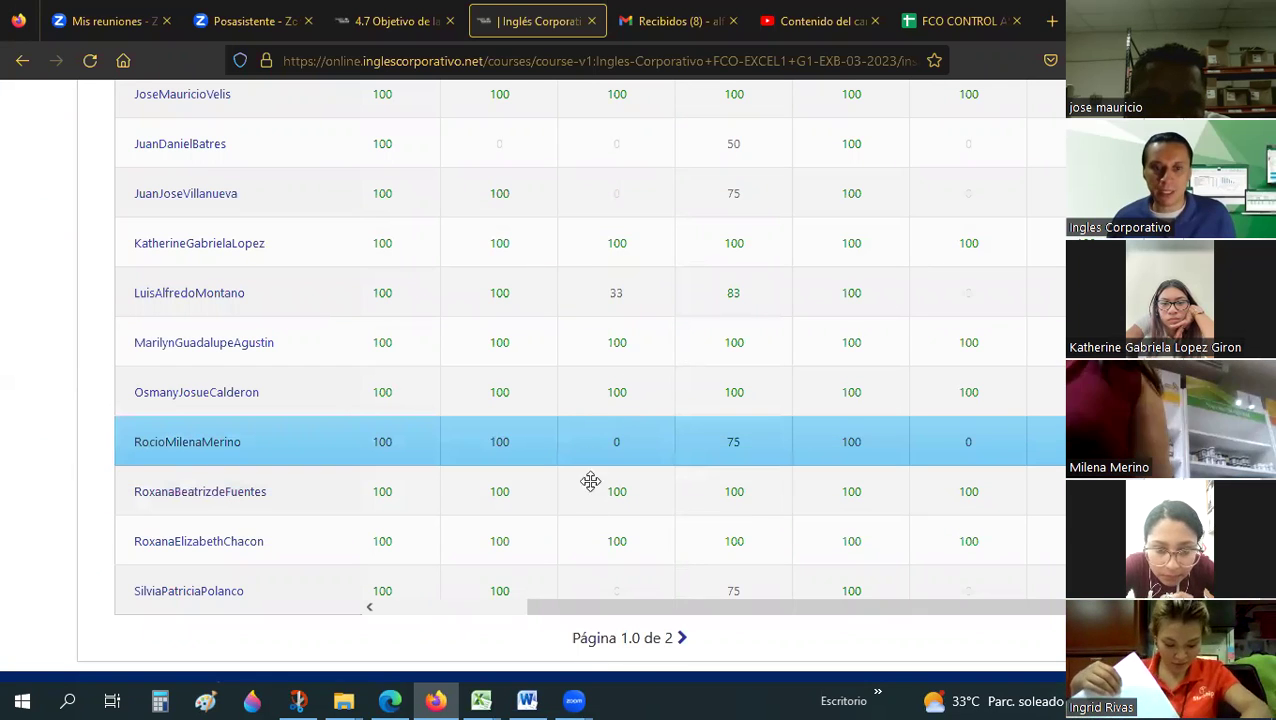
scroll(590, 481, "down", 2)
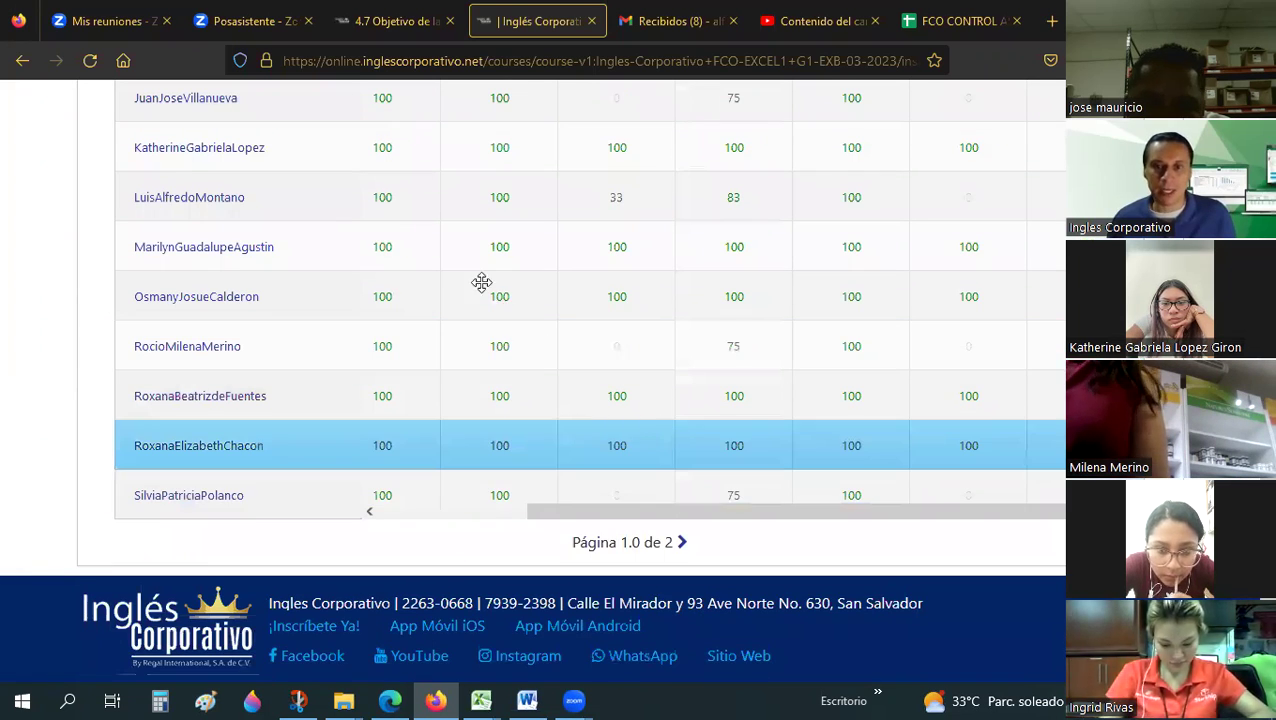
scroll(481, 283, "up", 5)
scroll(478, 282, "up", 1)
scroll(478, 282, "up", 1)
scroll(540, 370, "up", 2)
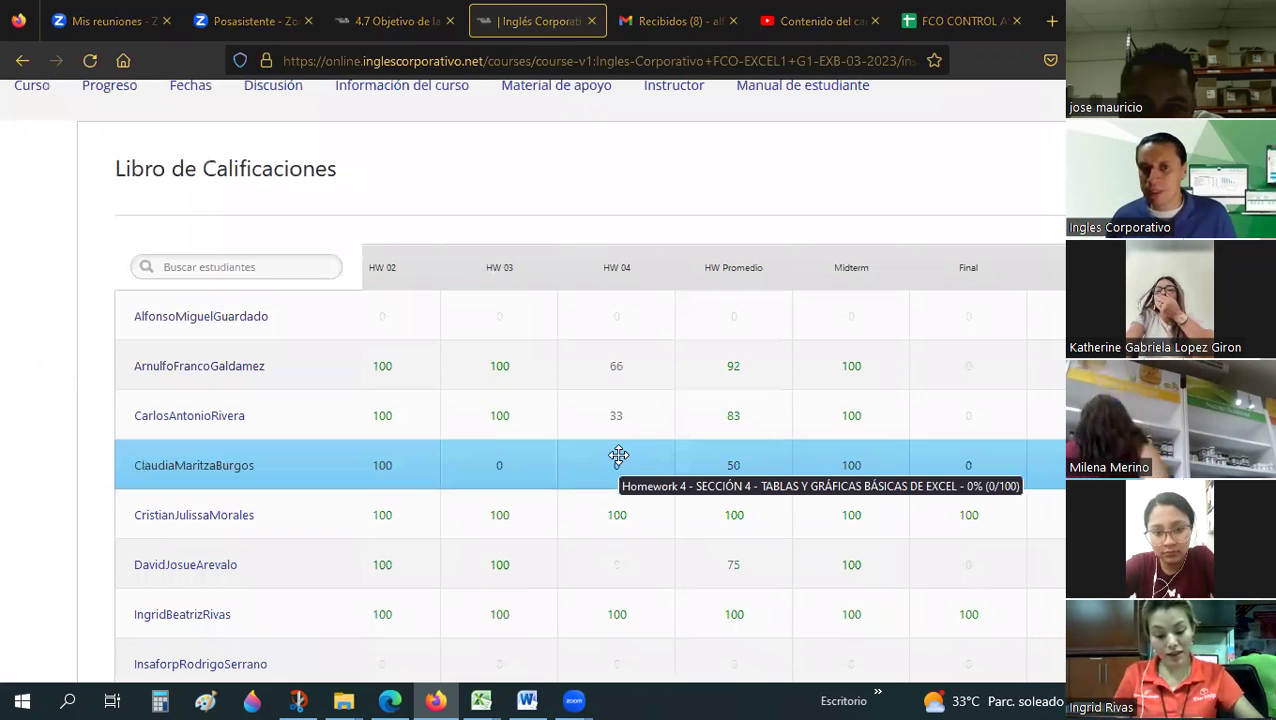
scroll(618, 455, "down", 2)
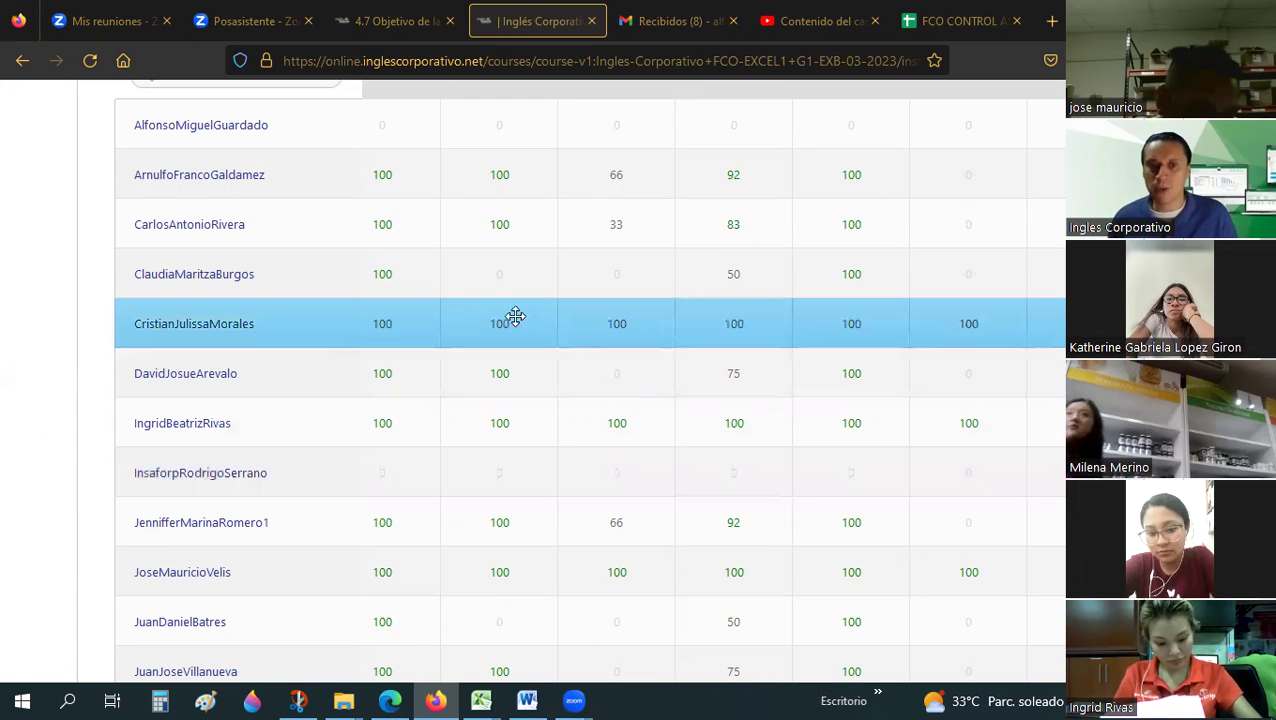
scroll(567, 333, "down", 1)
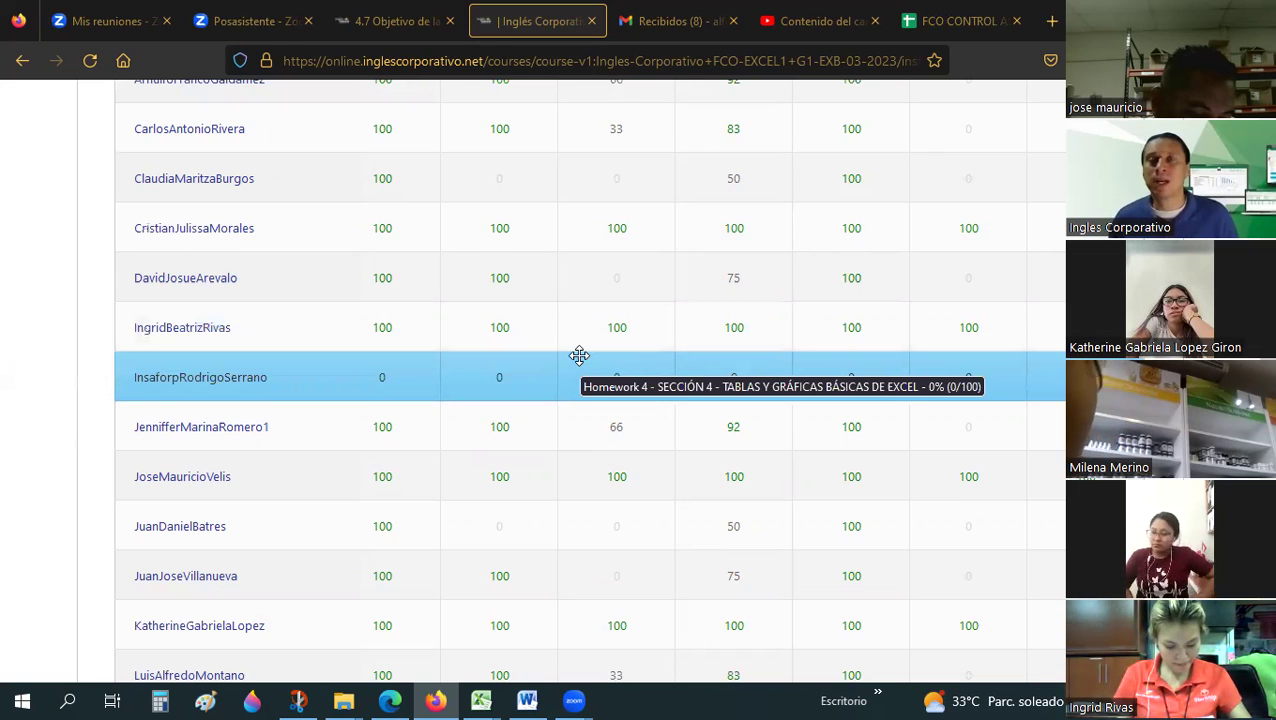
- Look over the rest of the worksheet, selecting a few cells and scrolling further down
left_click(856, 411)
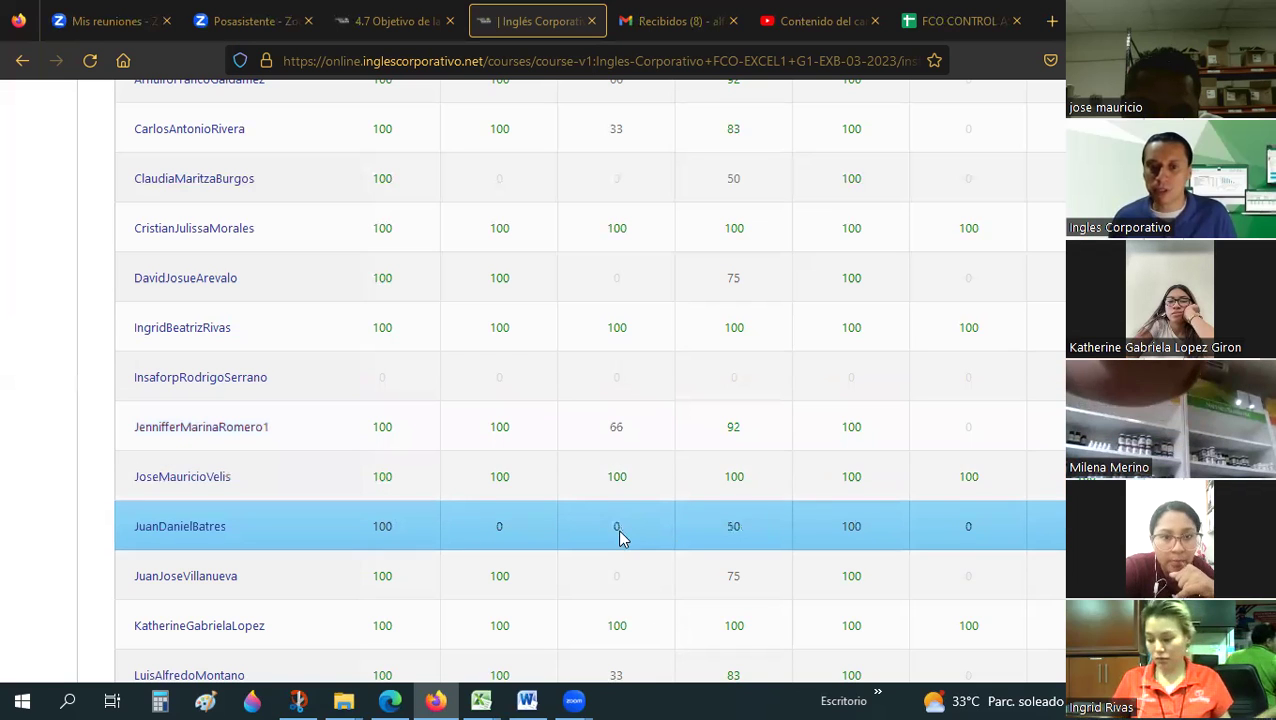
scroll(617, 528, "down", 5)
left_click_drag(612, 512, 490, 475)
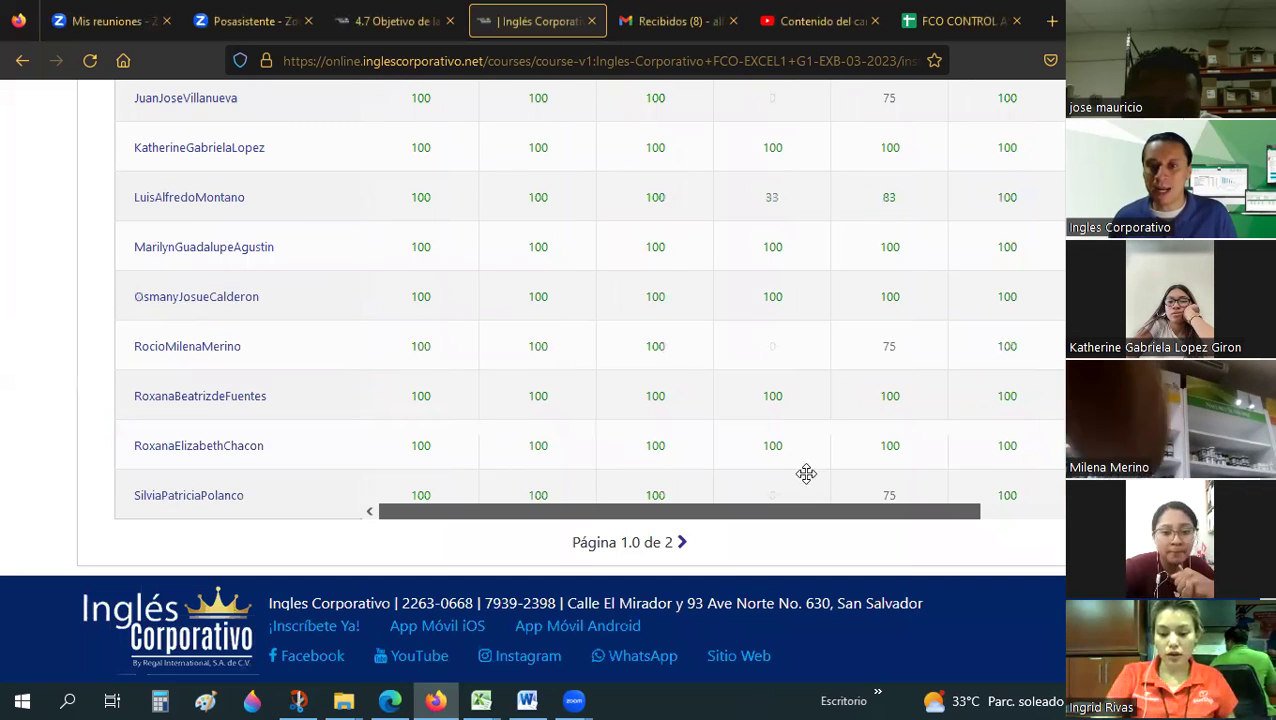
scroll(806, 473, "up", 1)
scroll(806, 473, "up", 4)
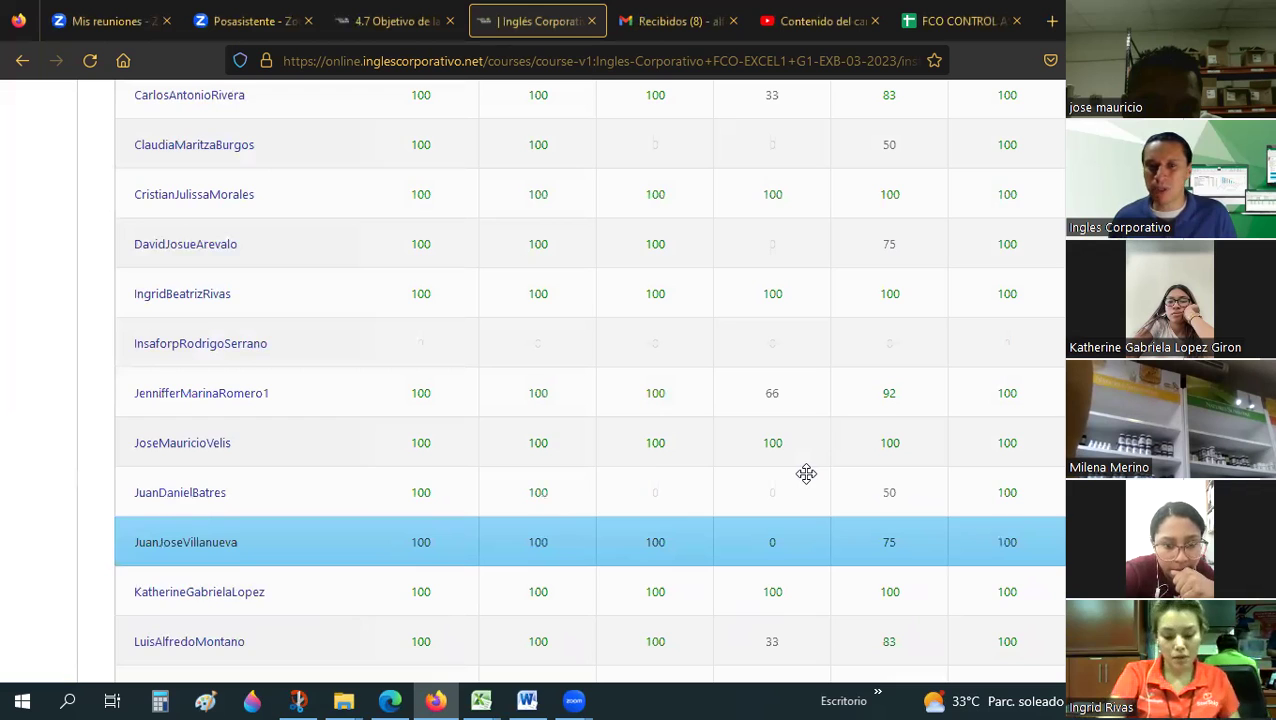
scroll(806, 473, "up", 4)
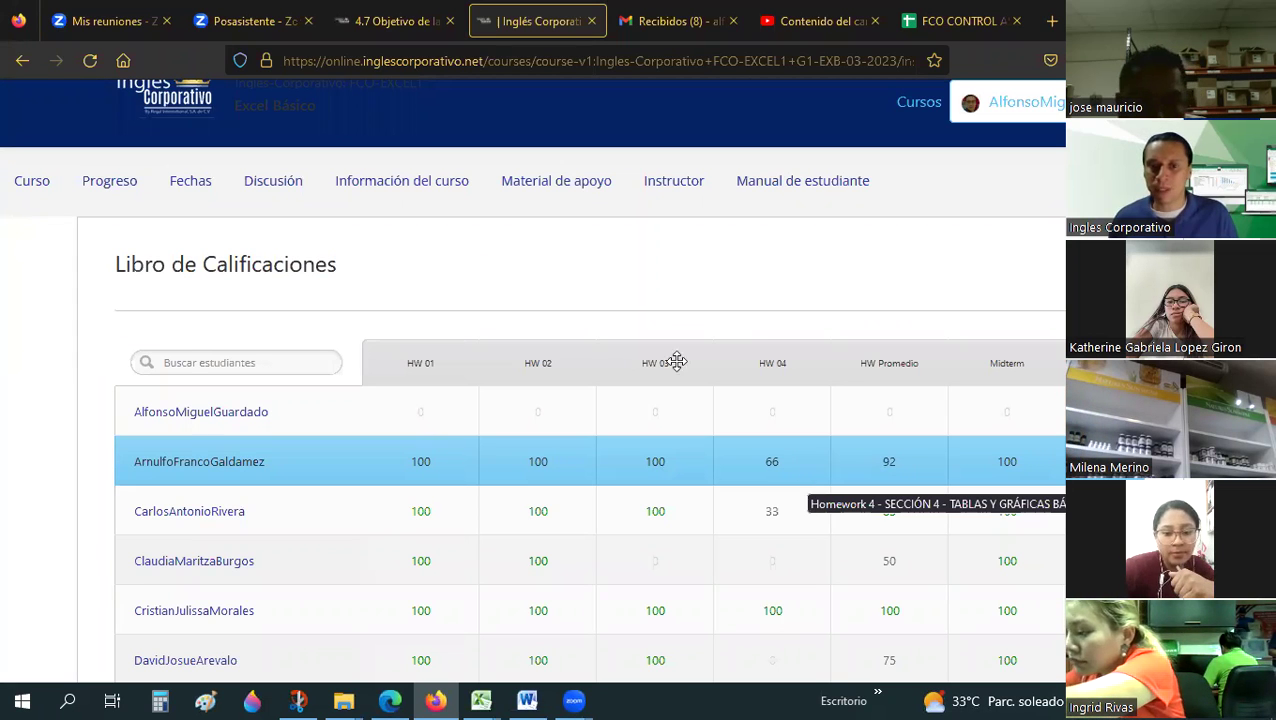
left_click(590, 411)
left_click(806, 466)
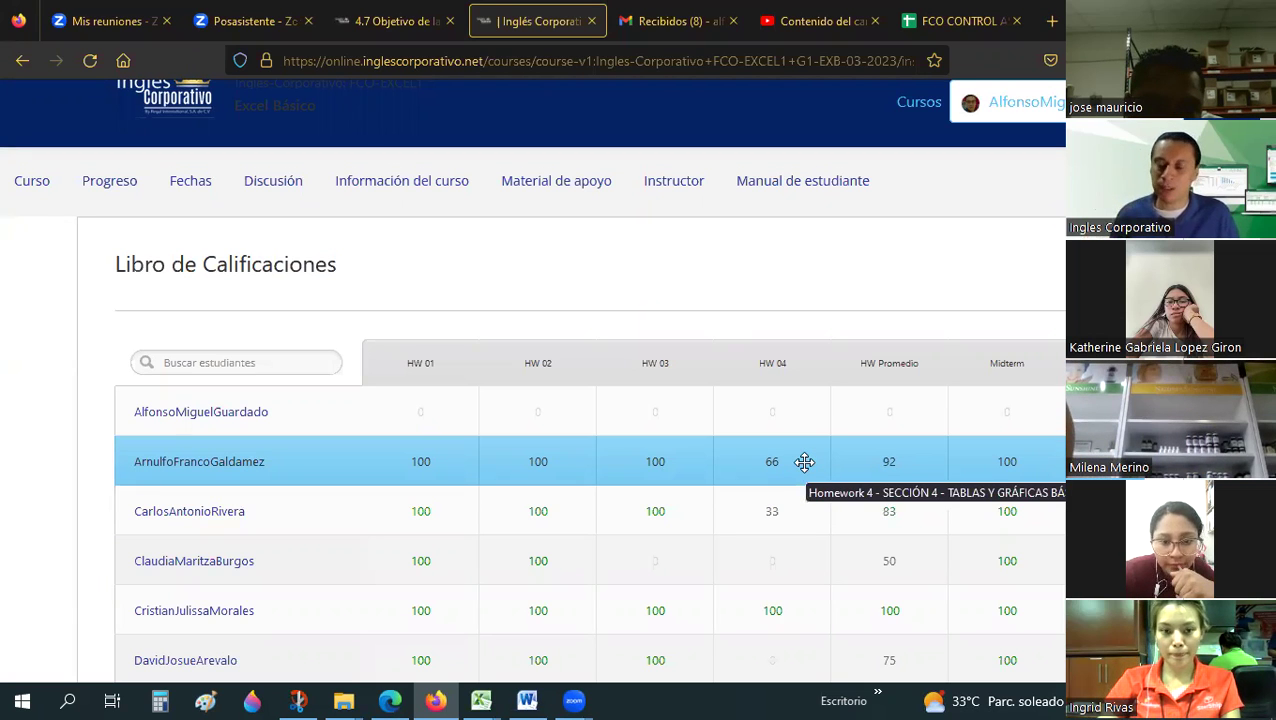
left_click(770, 430)
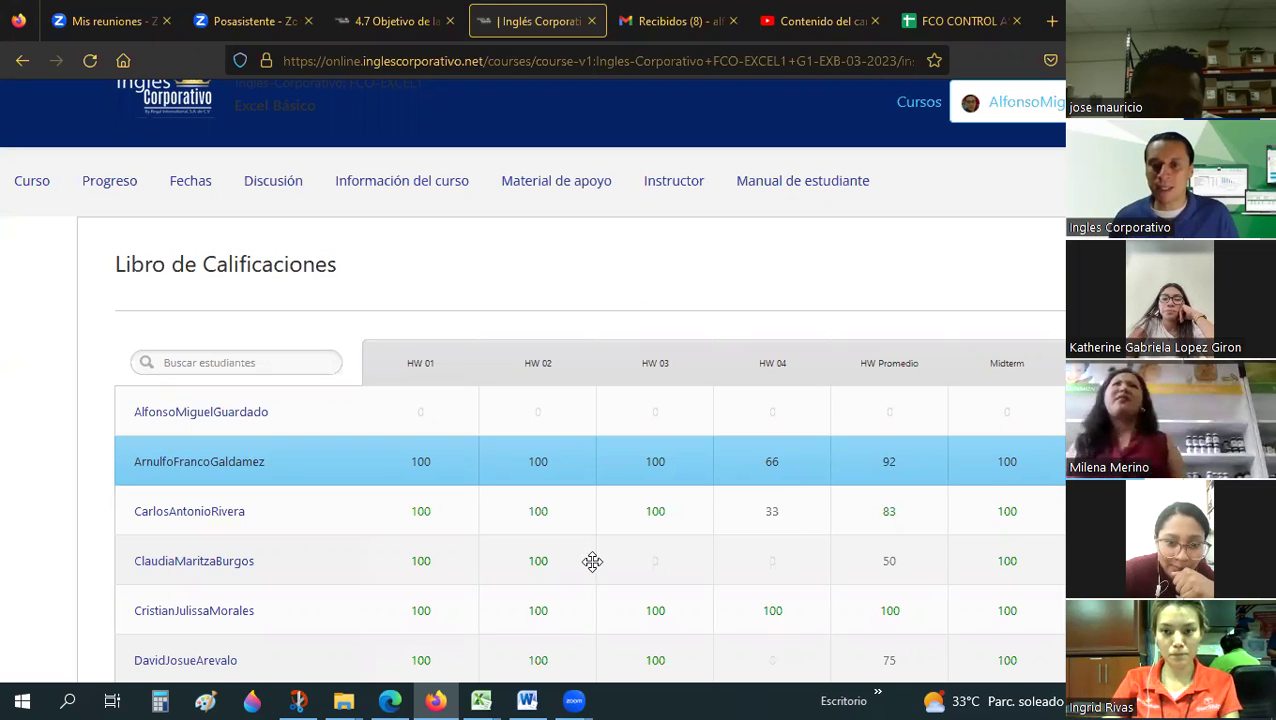
scroll(592, 561, "down", 1)
scroll(592, 561, "down", 3)
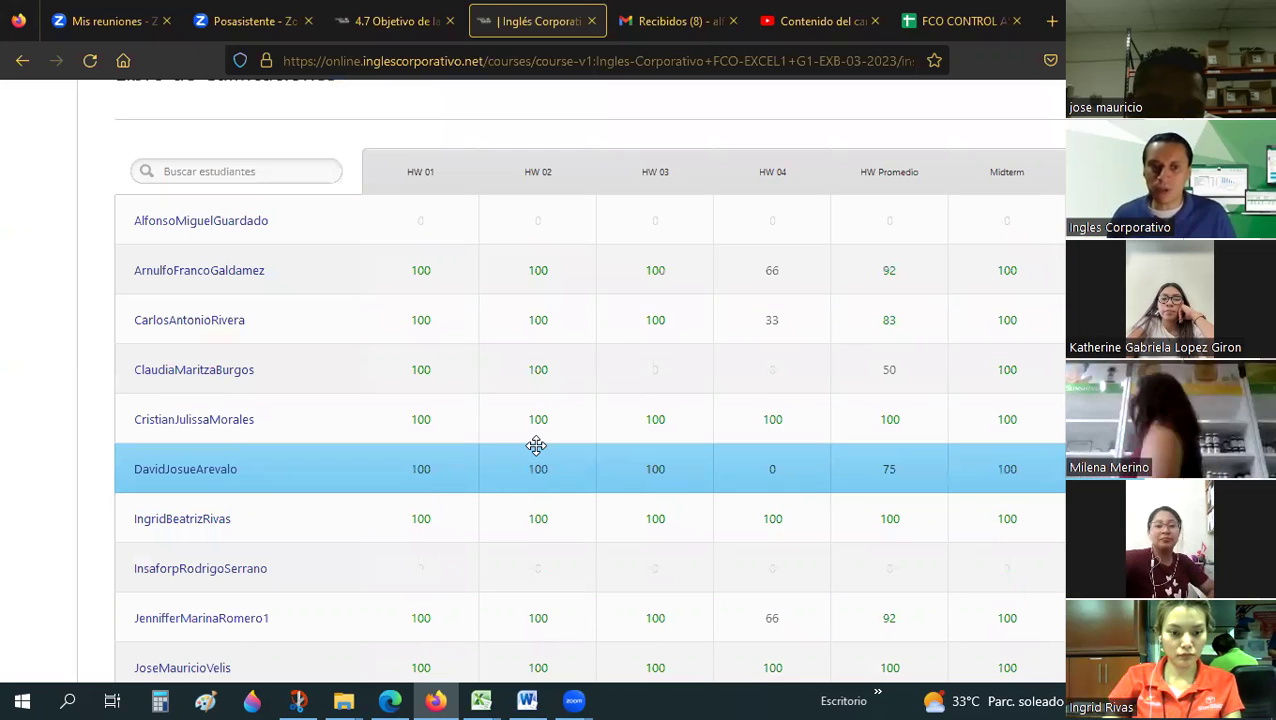
scroll(536, 445, "down", 4)
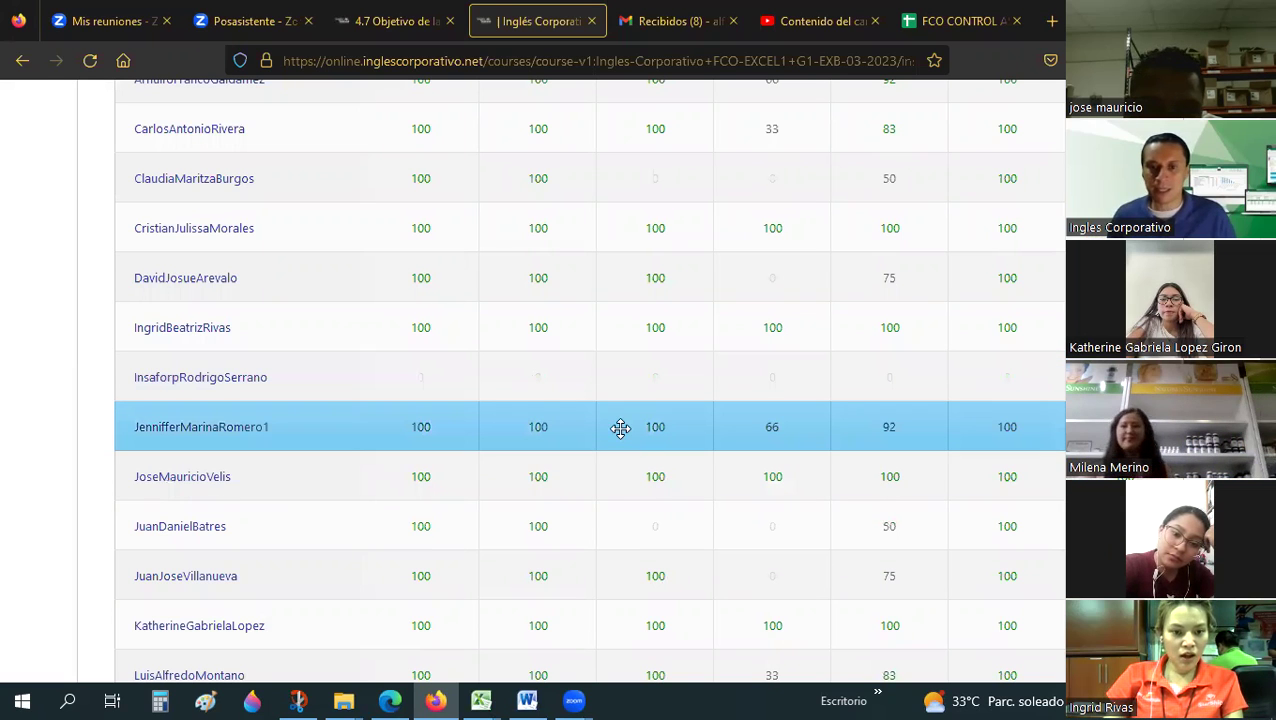
scroll(620, 428, "down", 2)
scroll(620, 428, "down", 2)
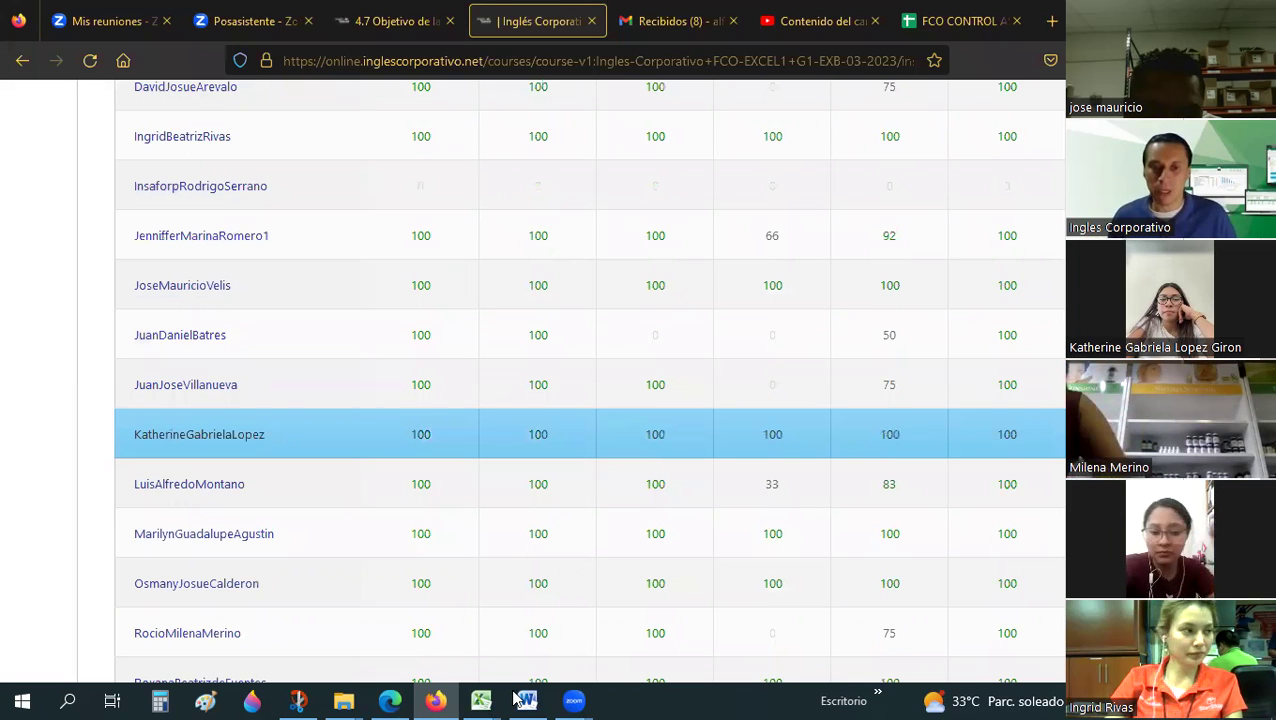
mouse_move(481, 701)
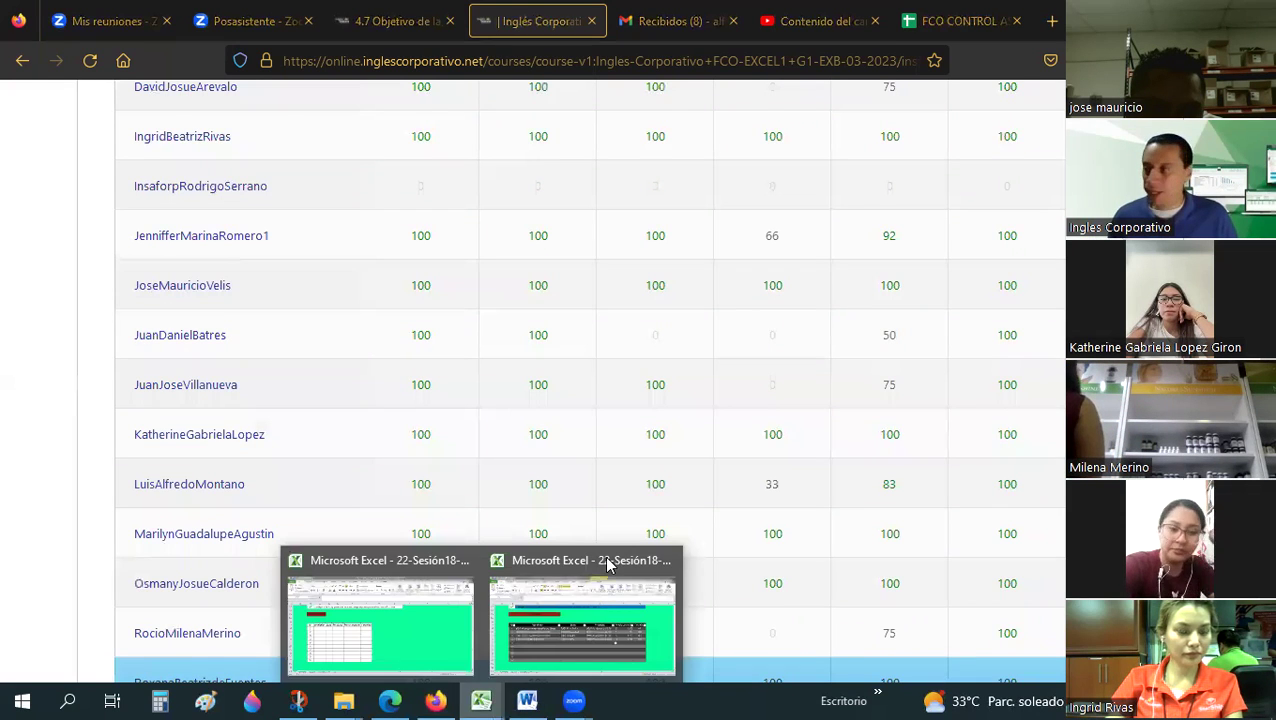
- Switch to the HT practice workbook and select cell G20 in its form table
left_click(607, 565)
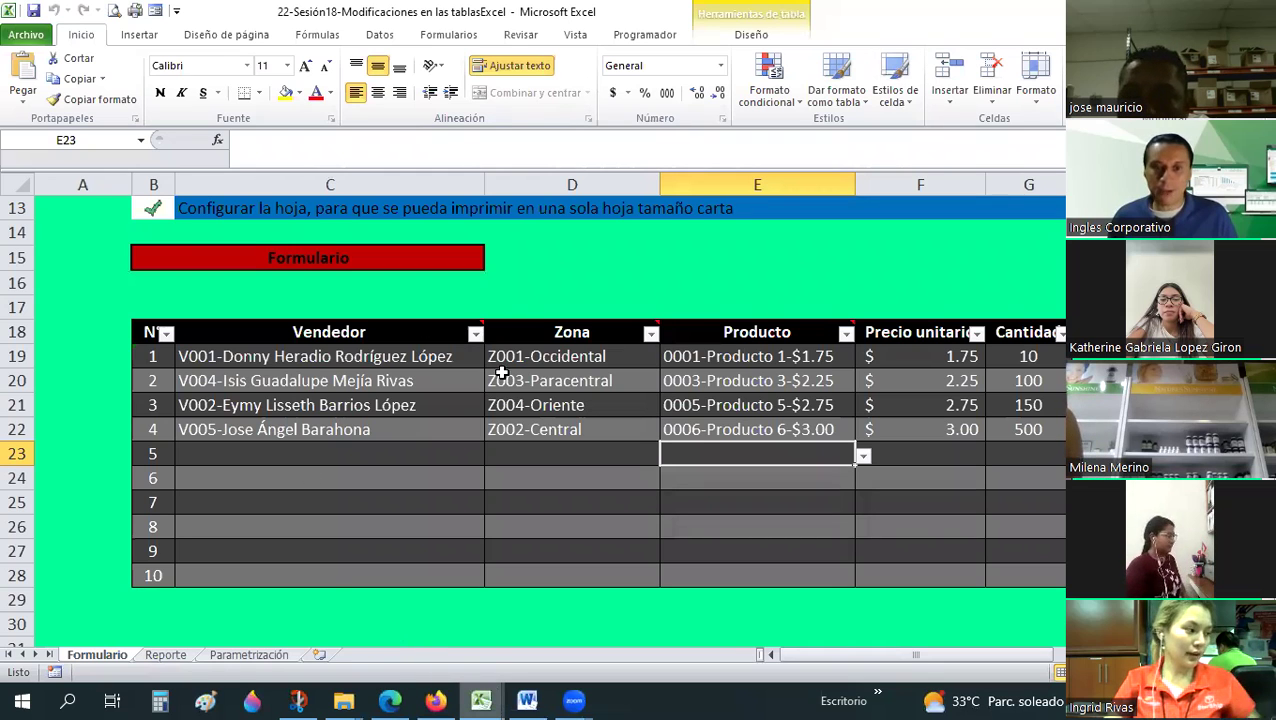
key("ctrl+Tab")
left_click(538, 380)
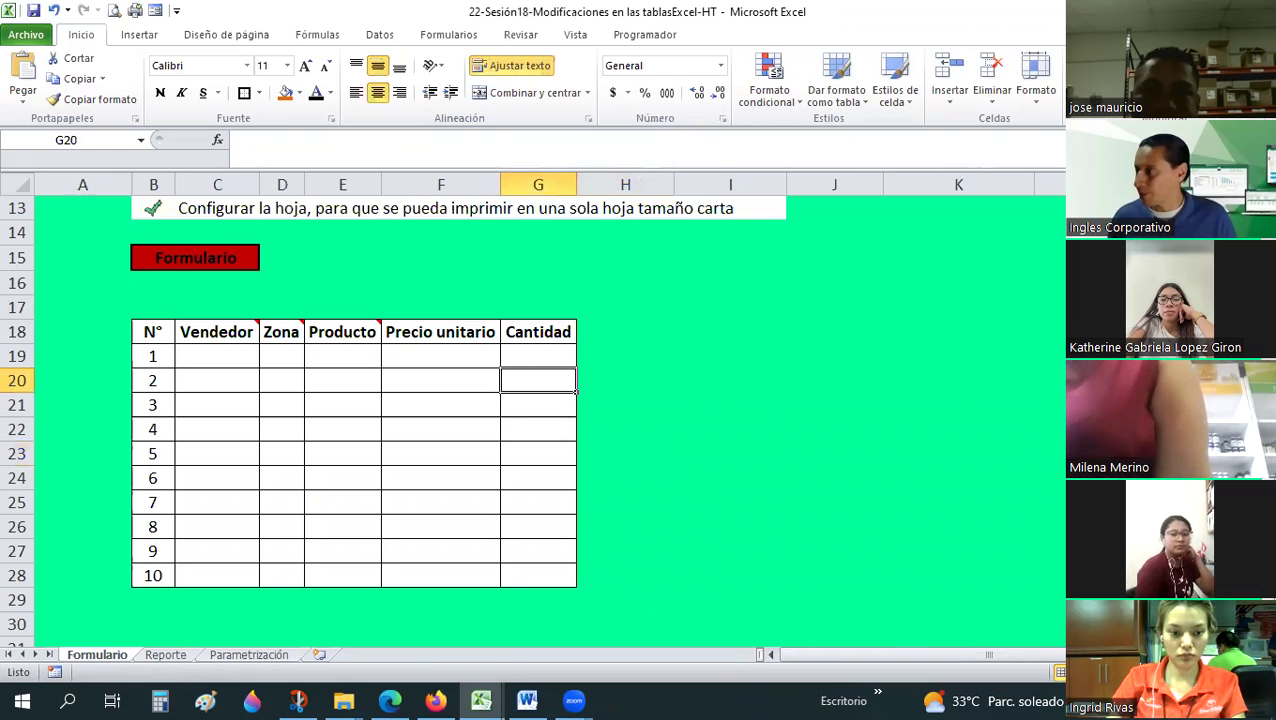
- Bring the 04-Excel Básico folder window forward in File Explorer
key("alt+Tab")
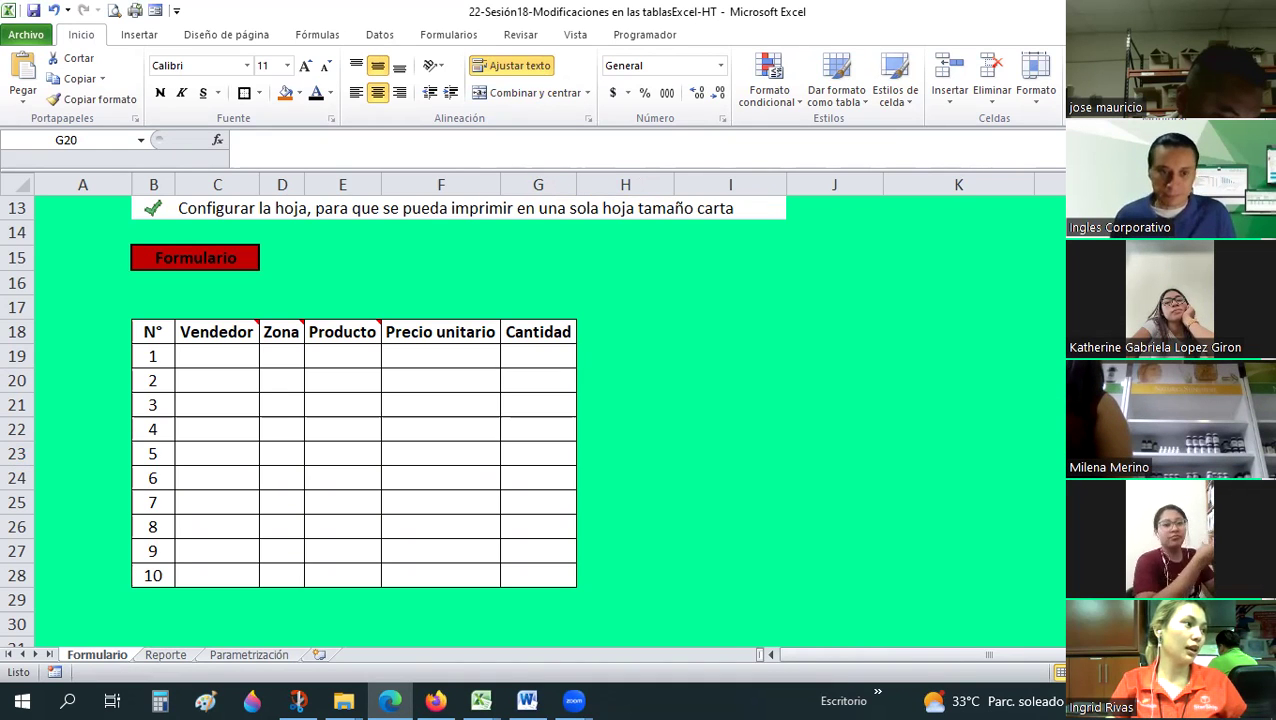
left_click(344, 698)
left_click(279, 571)
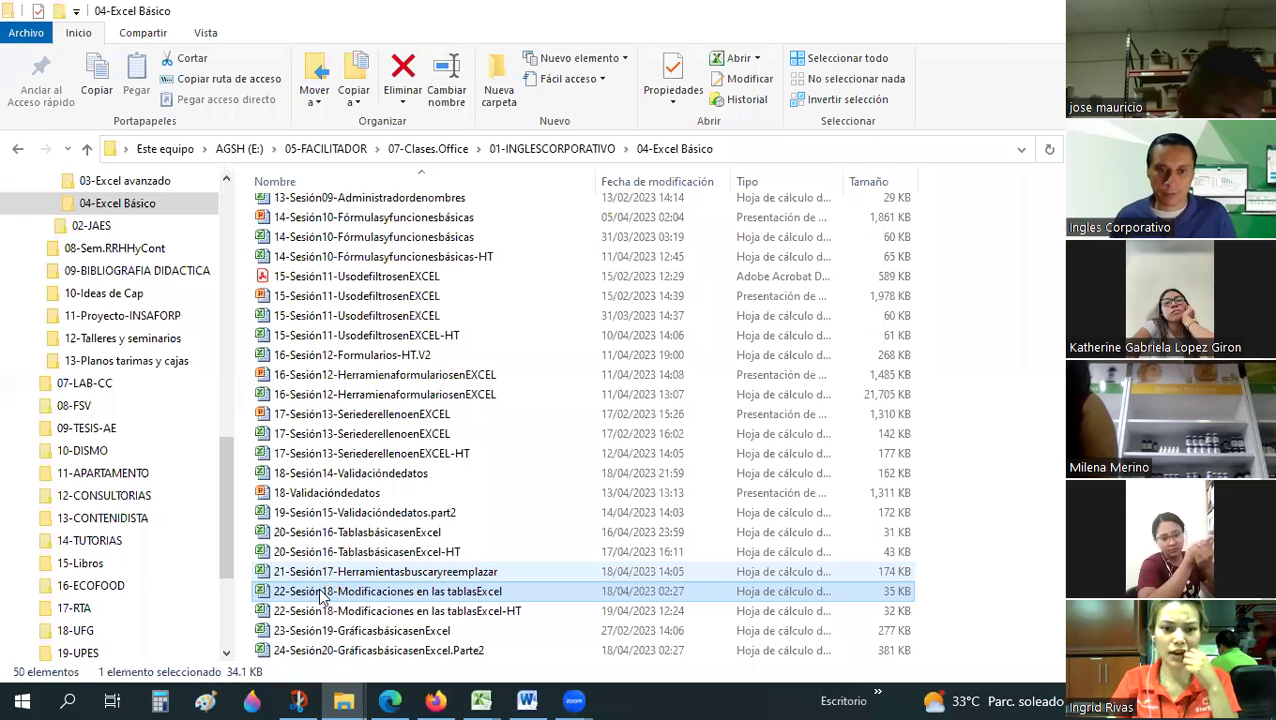
- Select the 22-Sesión18-Modificaciones en las tablasExcel-HT file, then return to its open Excel window
left_click(267, 613)
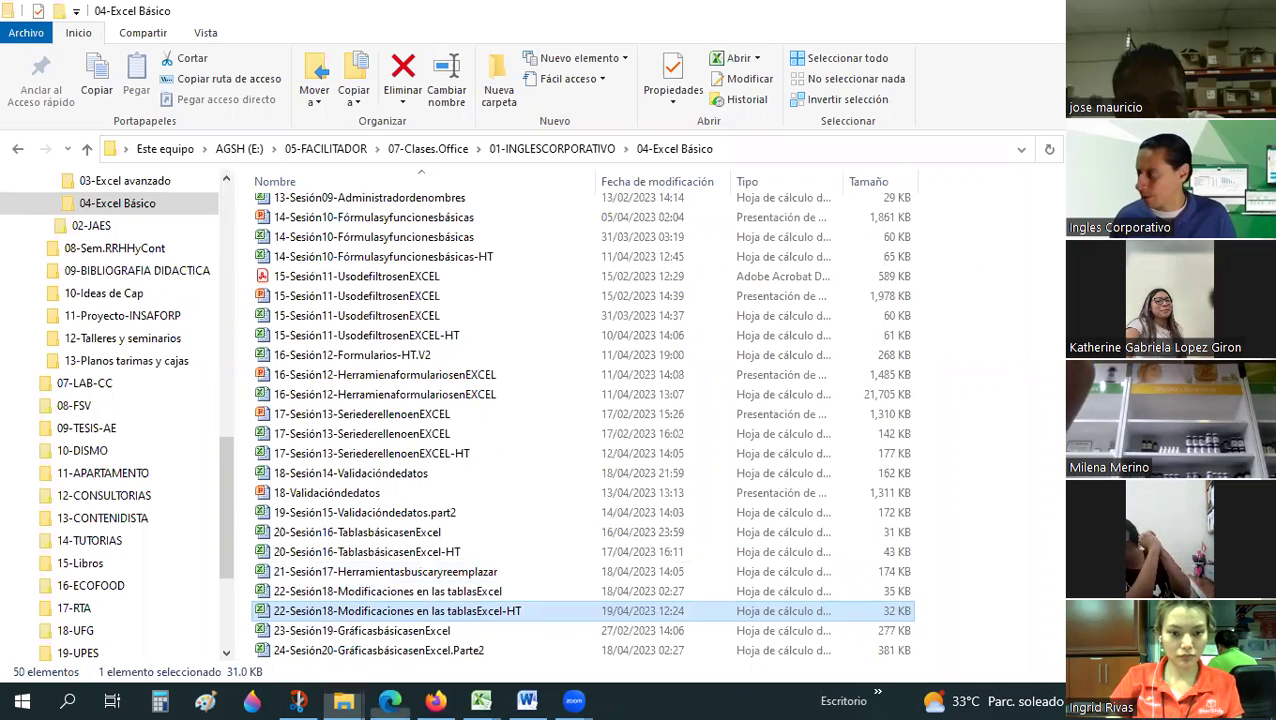
left_click(25, 700)
mouse_move(481, 700)
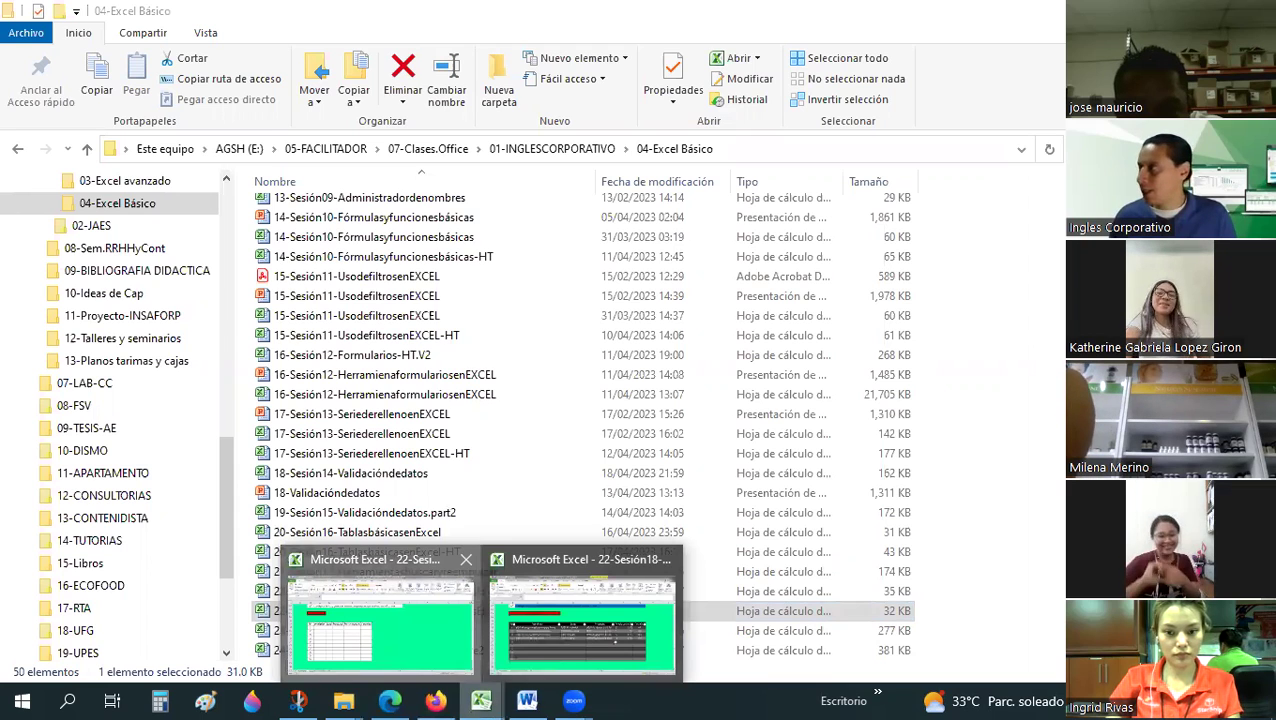
left_click(380, 620)
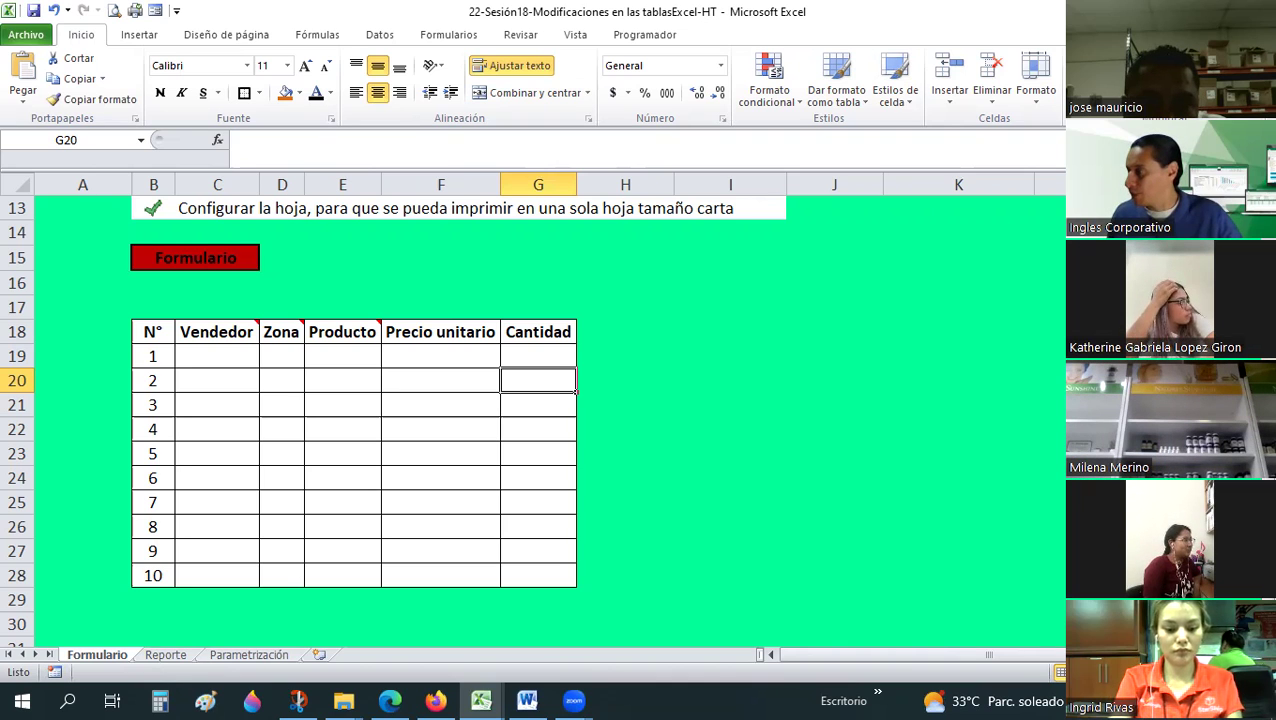
key("alt+Tab")
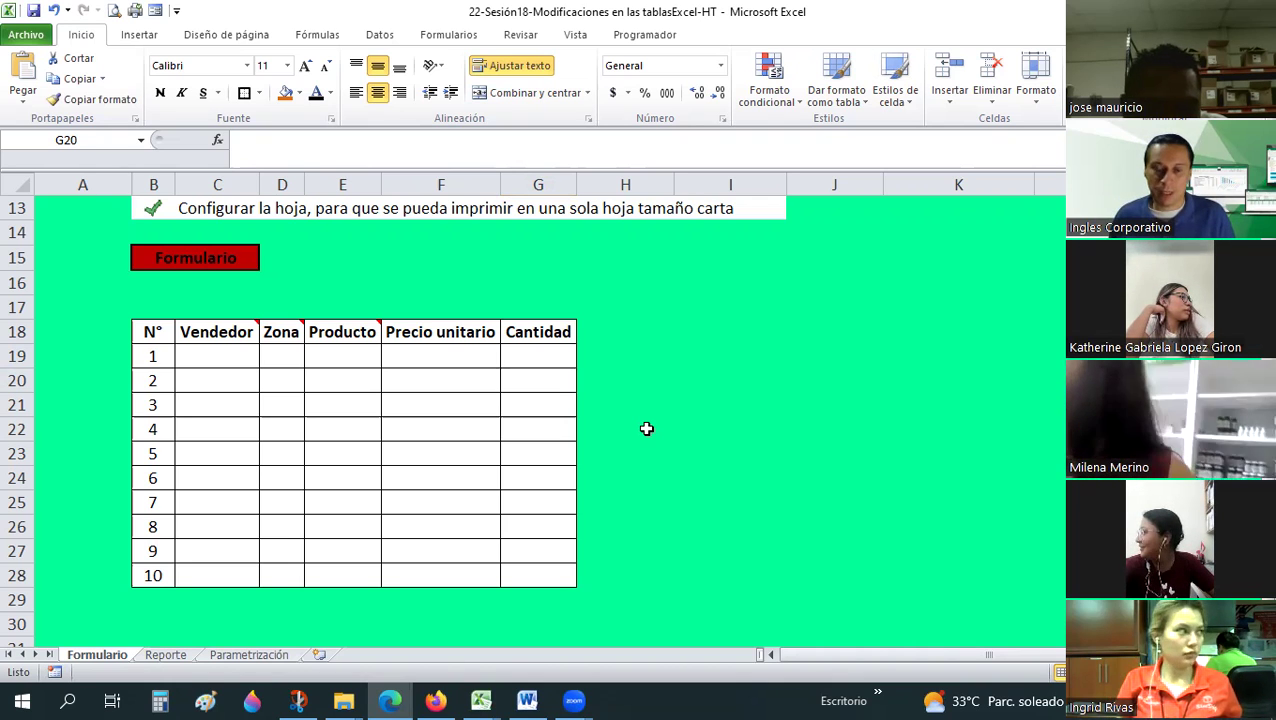
key("alt+Tab")
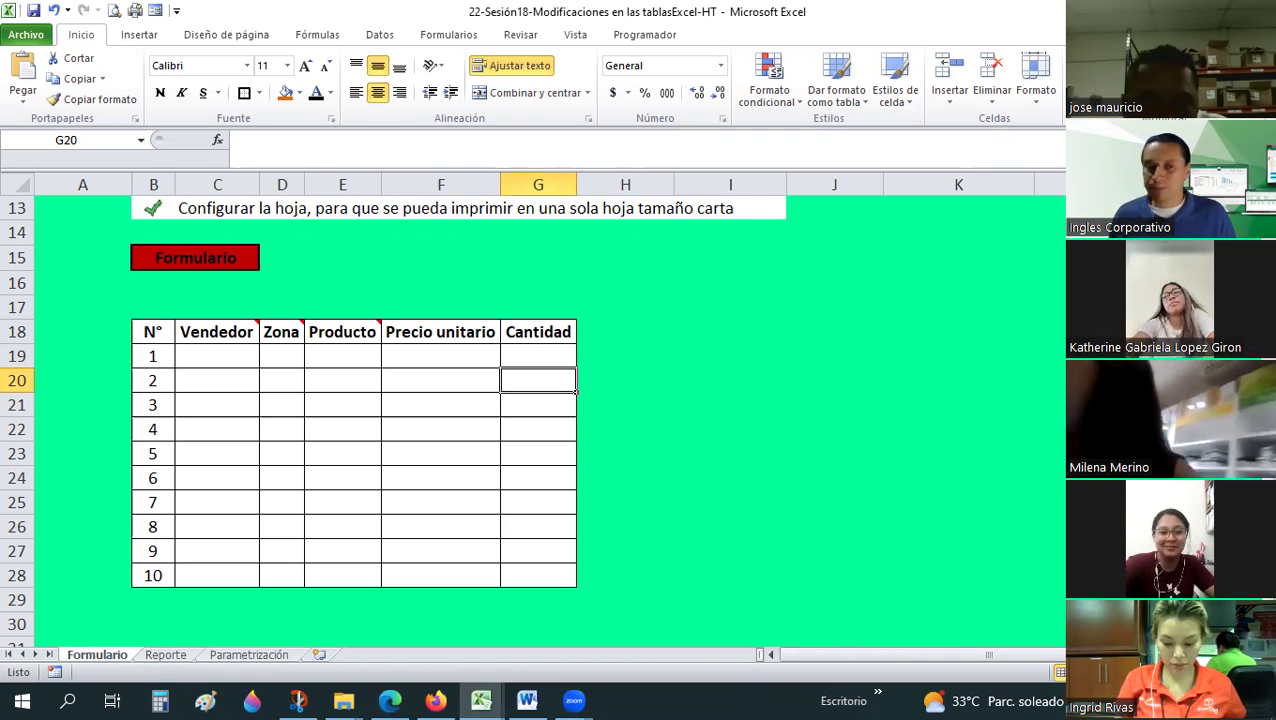
left_click(649, 317)
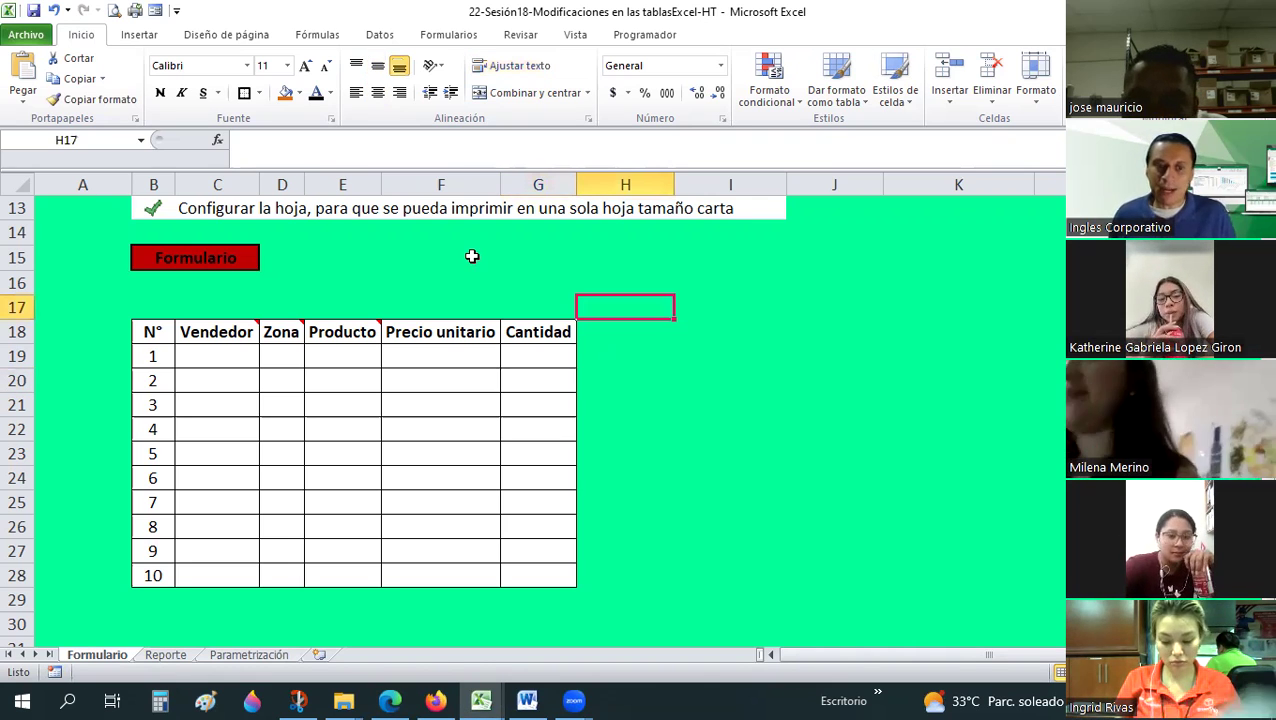
left_click(703, 365)
scroll(703, 365, "up", 4)
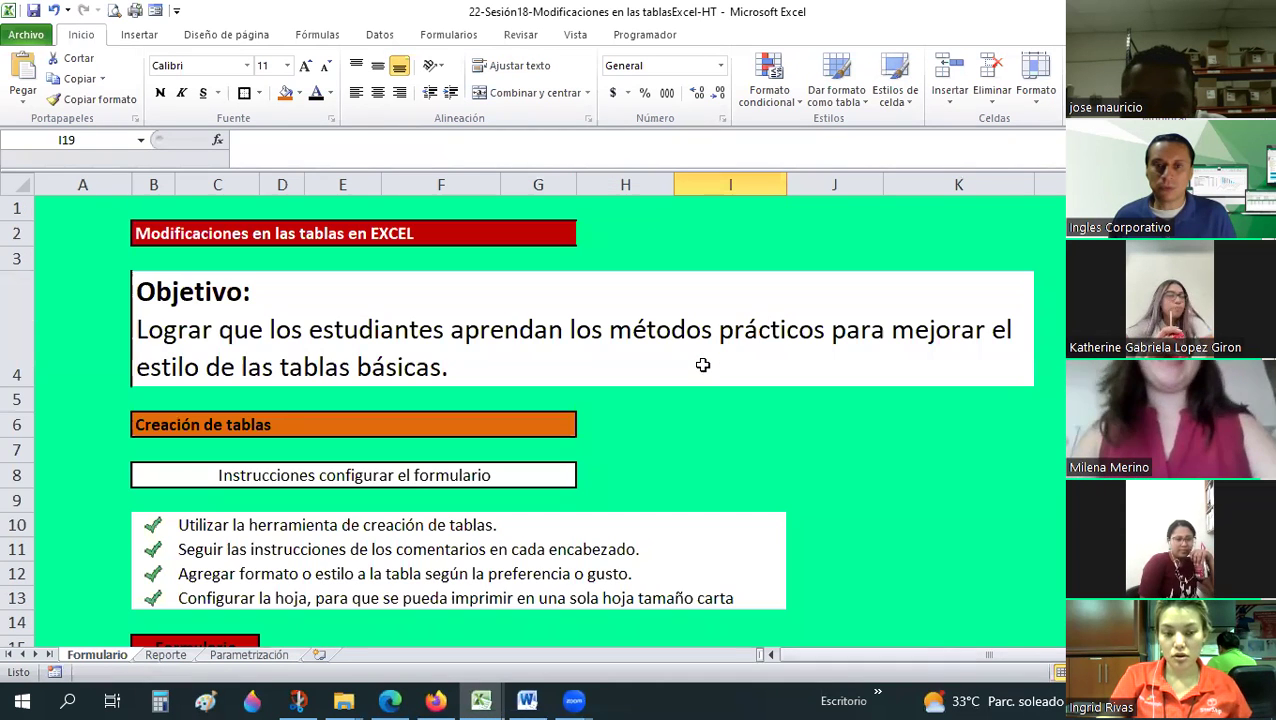
left_click(210, 290)
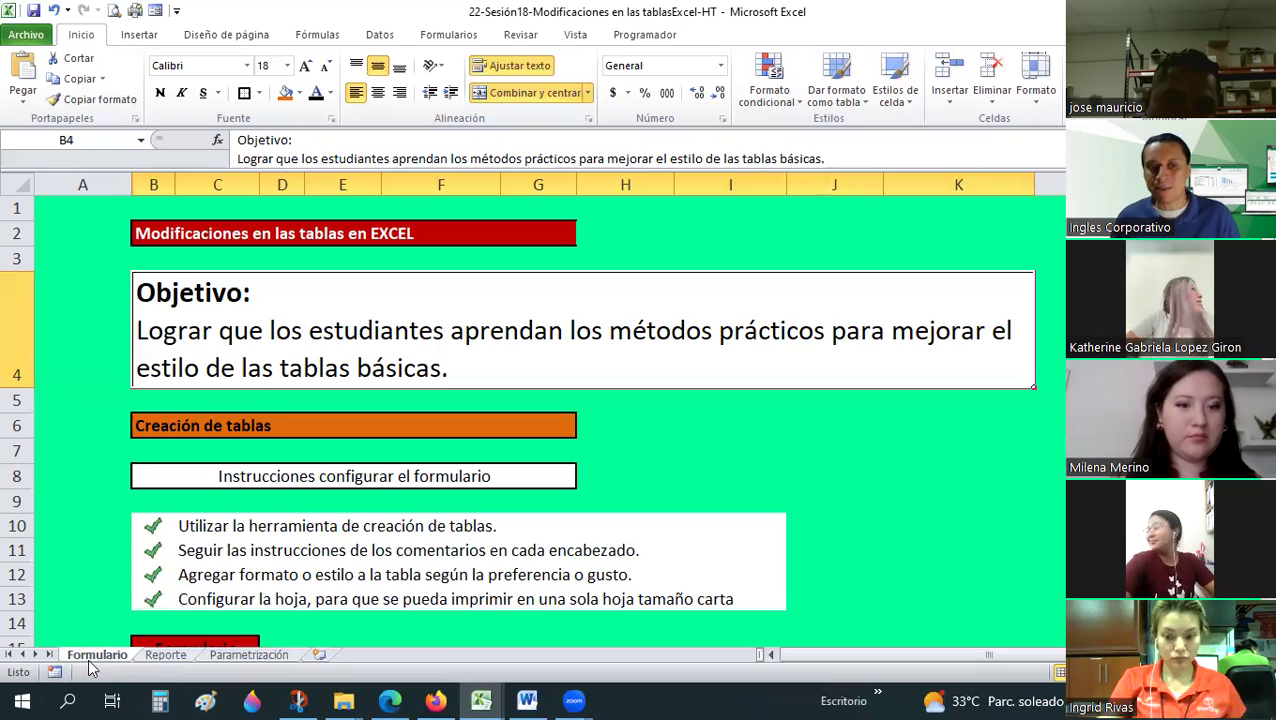
- Glance at the Reporte and Parametrización sheets, then return to Formulario
left_click(165, 655)
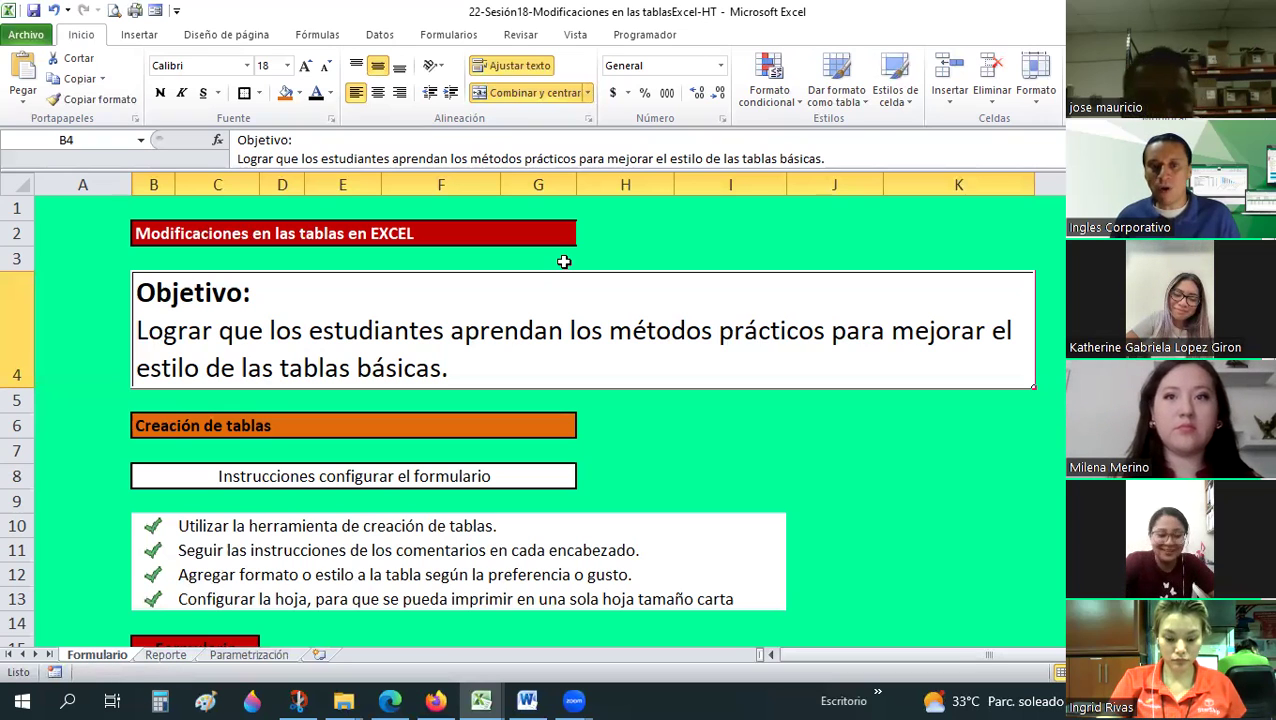
left_click(247, 656)
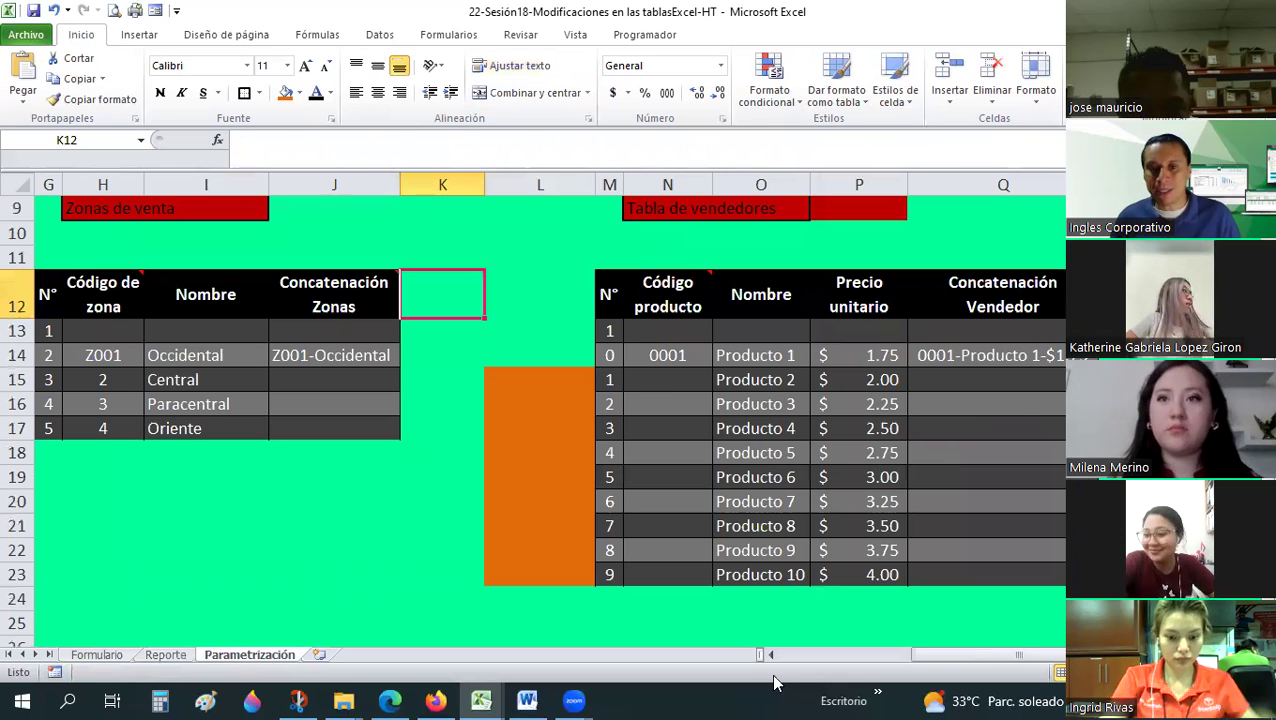
left_click(798, 658)
left_click(118, 656)
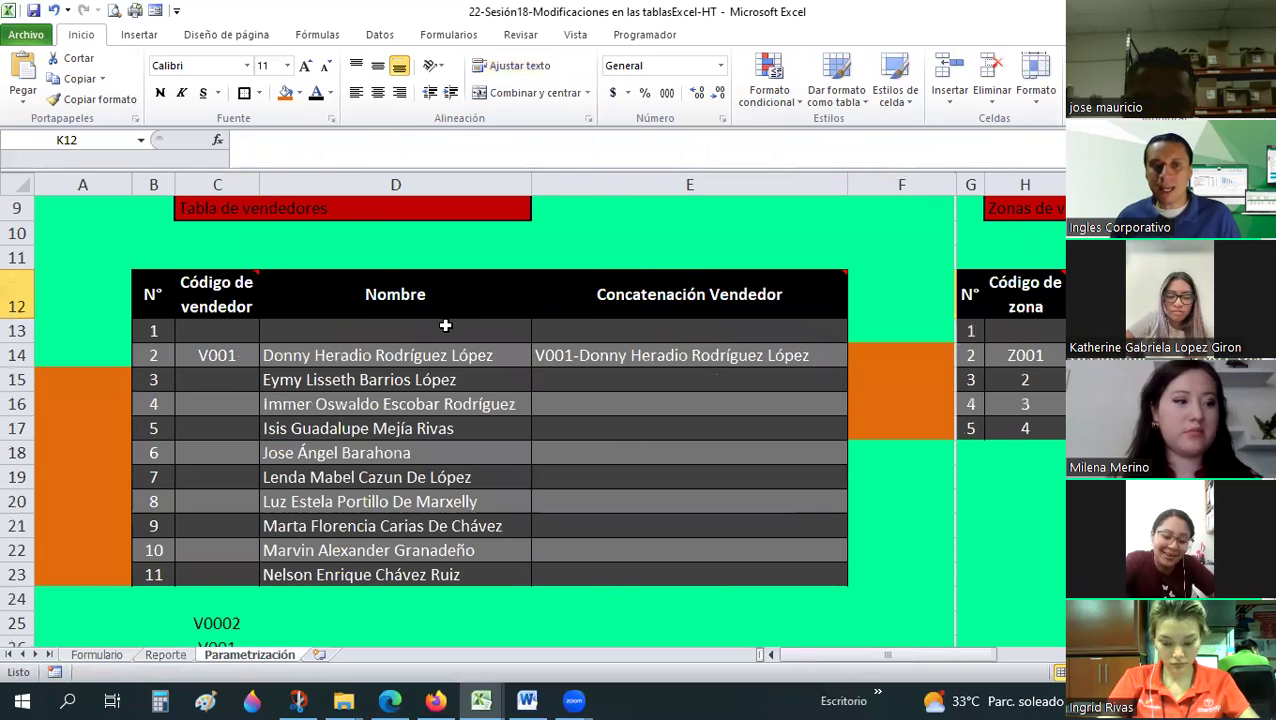
scroll(346, 467, "down", 2)
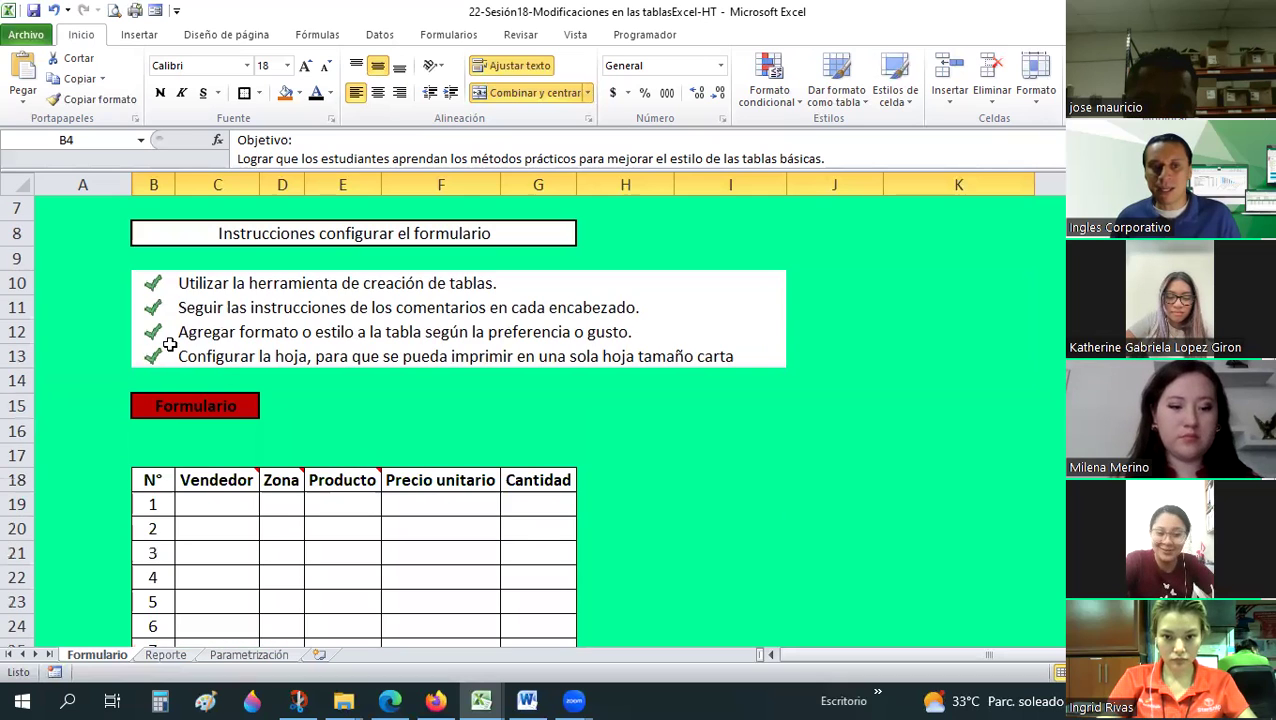
scroll(170, 345, "down", 2)
- Select the form table B18:G28, open its data entry form, then close it
left_click_drag(152, 332, 547, 586)
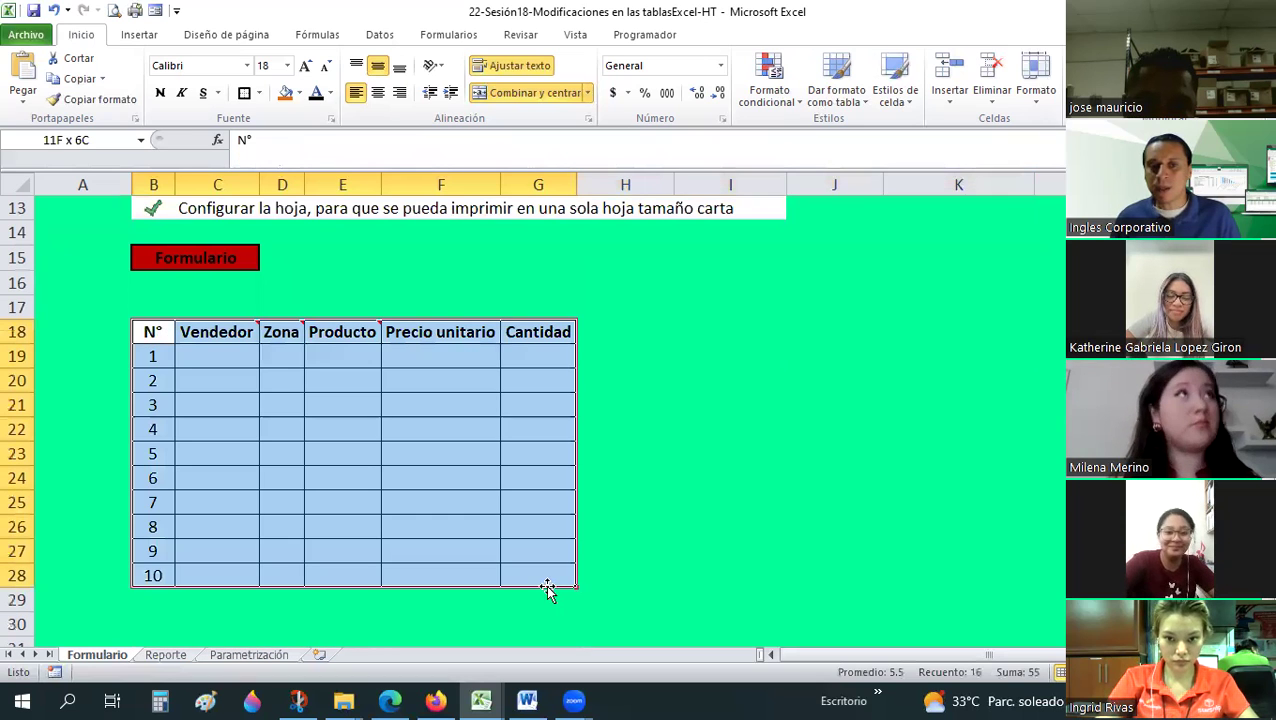
left_click(158, 14)
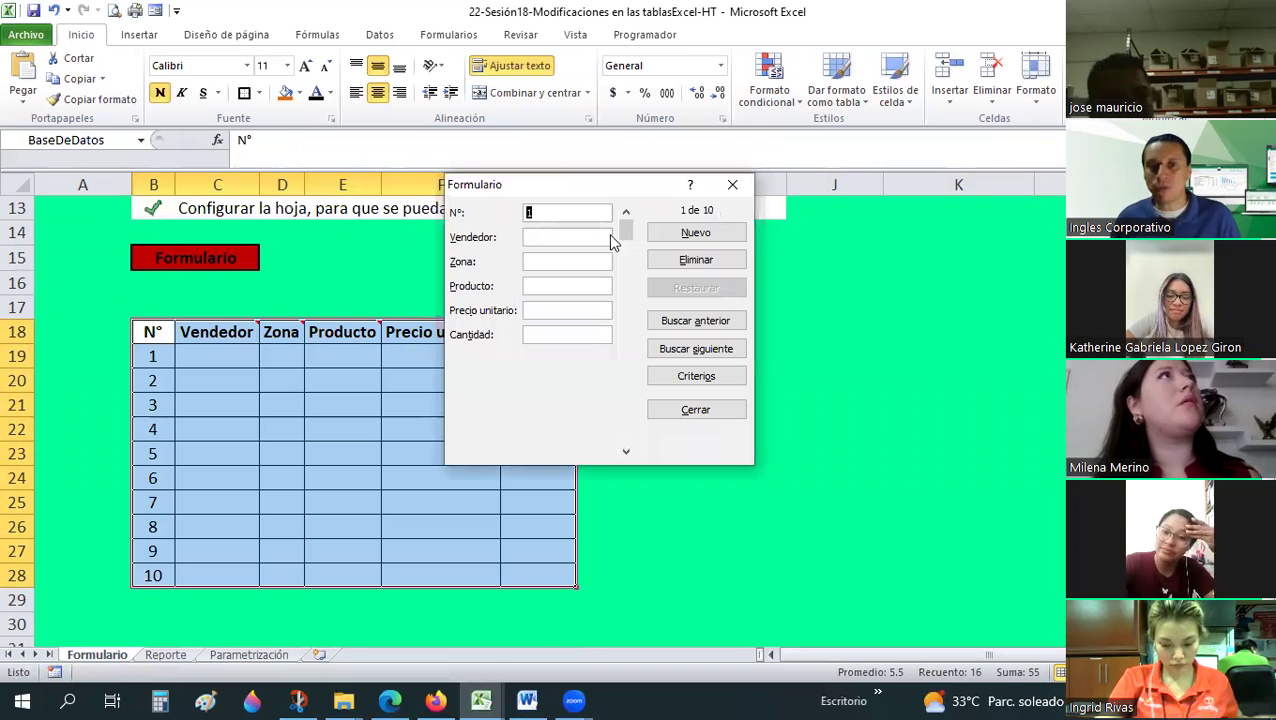
key("Escape")
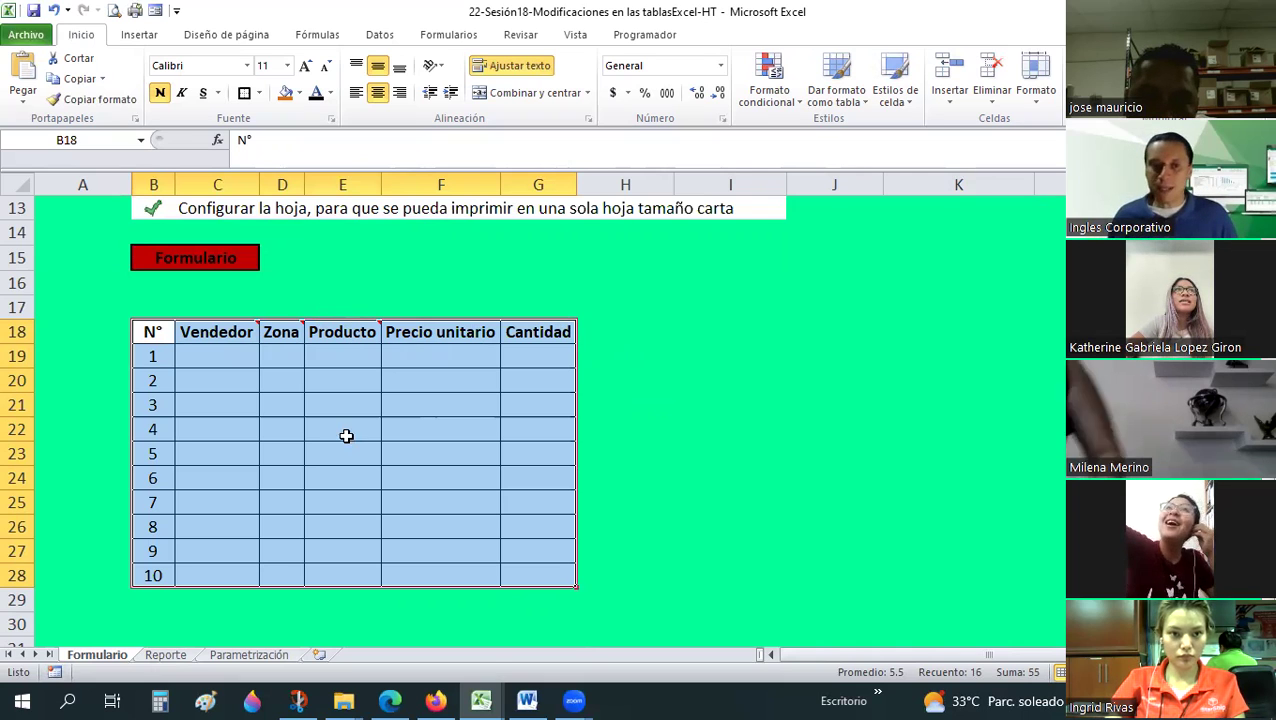
left_click(311, 437)
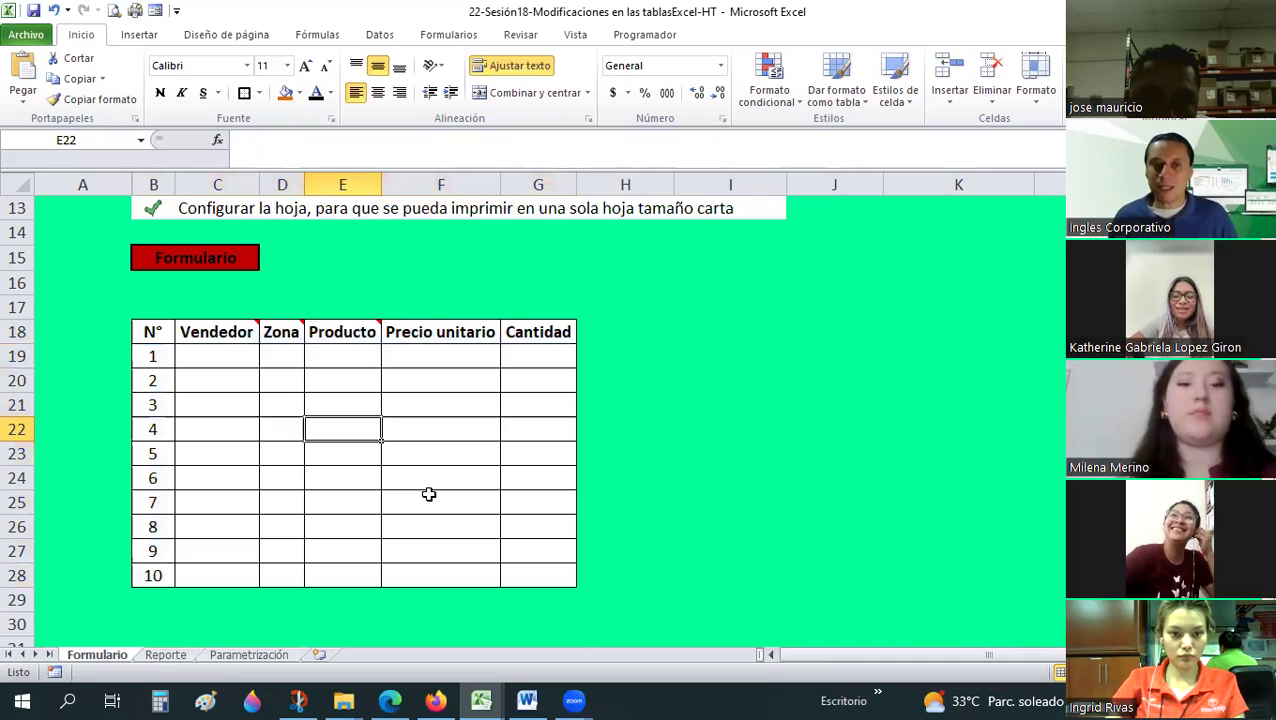
left_click(199, 257)
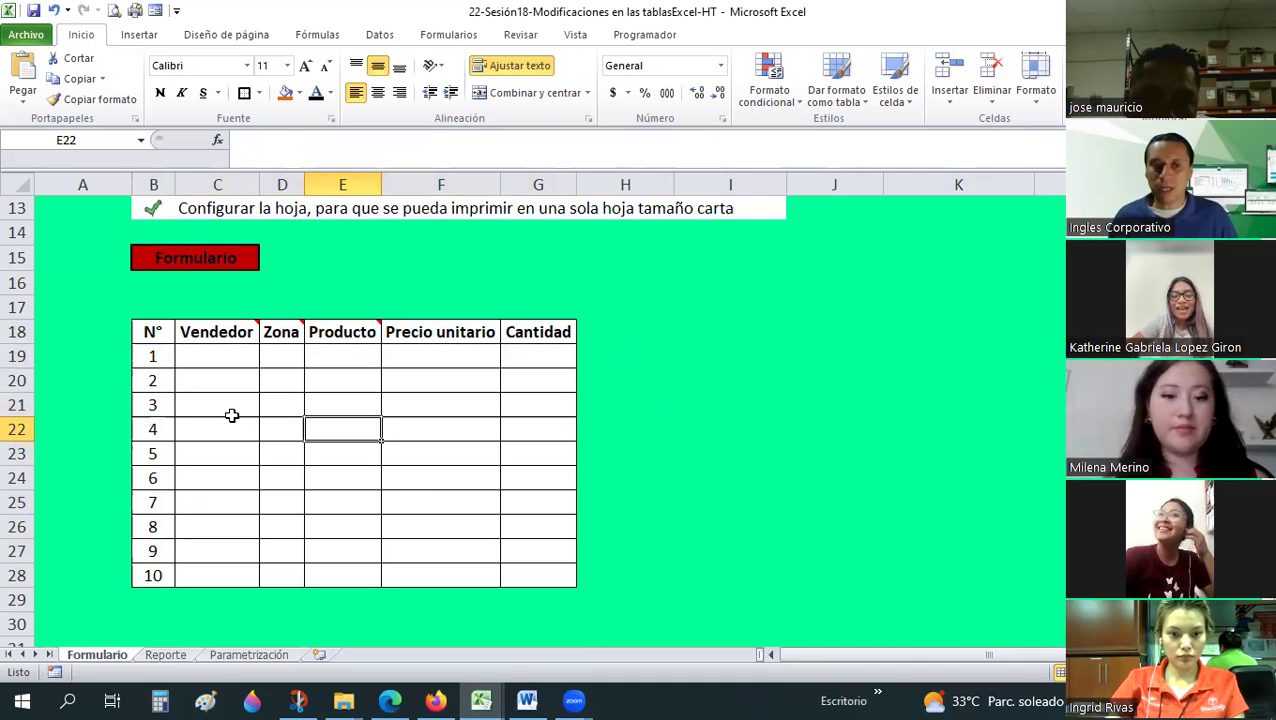
- Switch to the Reporte sheet and select the first Vendedor and Producto cells
left_click(180, 658)
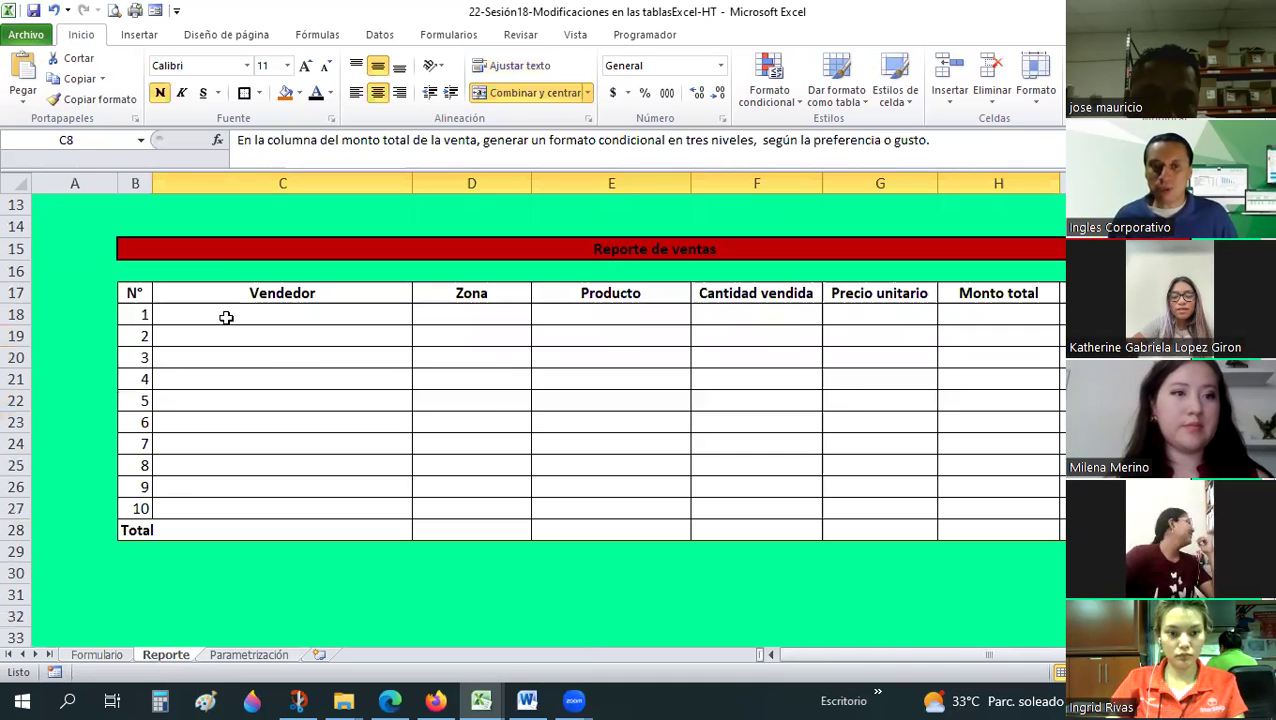
left_click(423, 313)
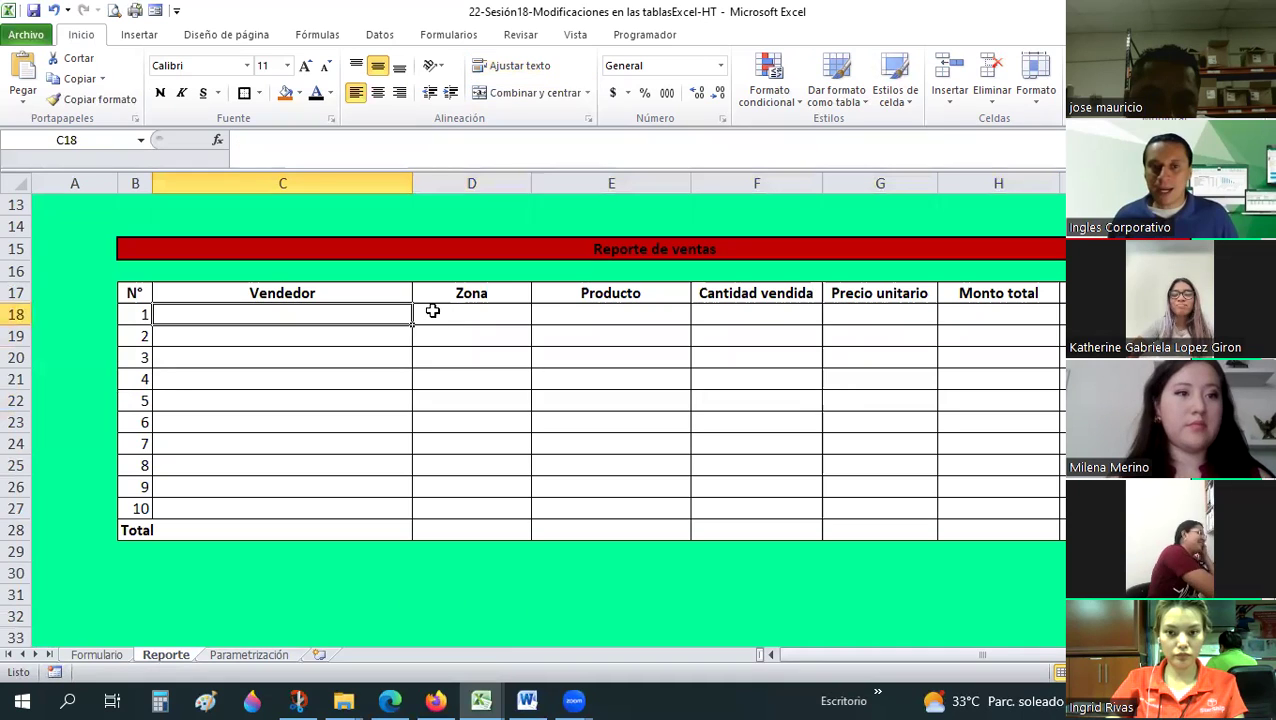
left_click(562, 316)
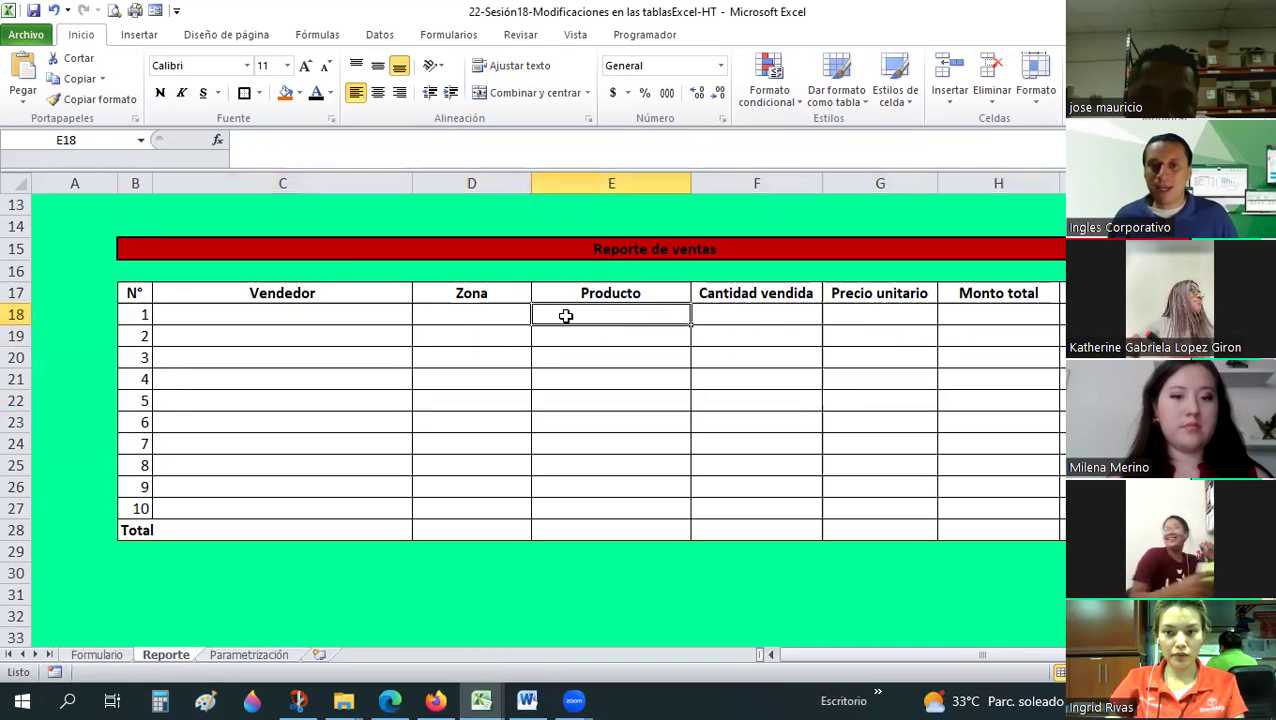
left_click(915, 318)
key("Right")
key("Right")
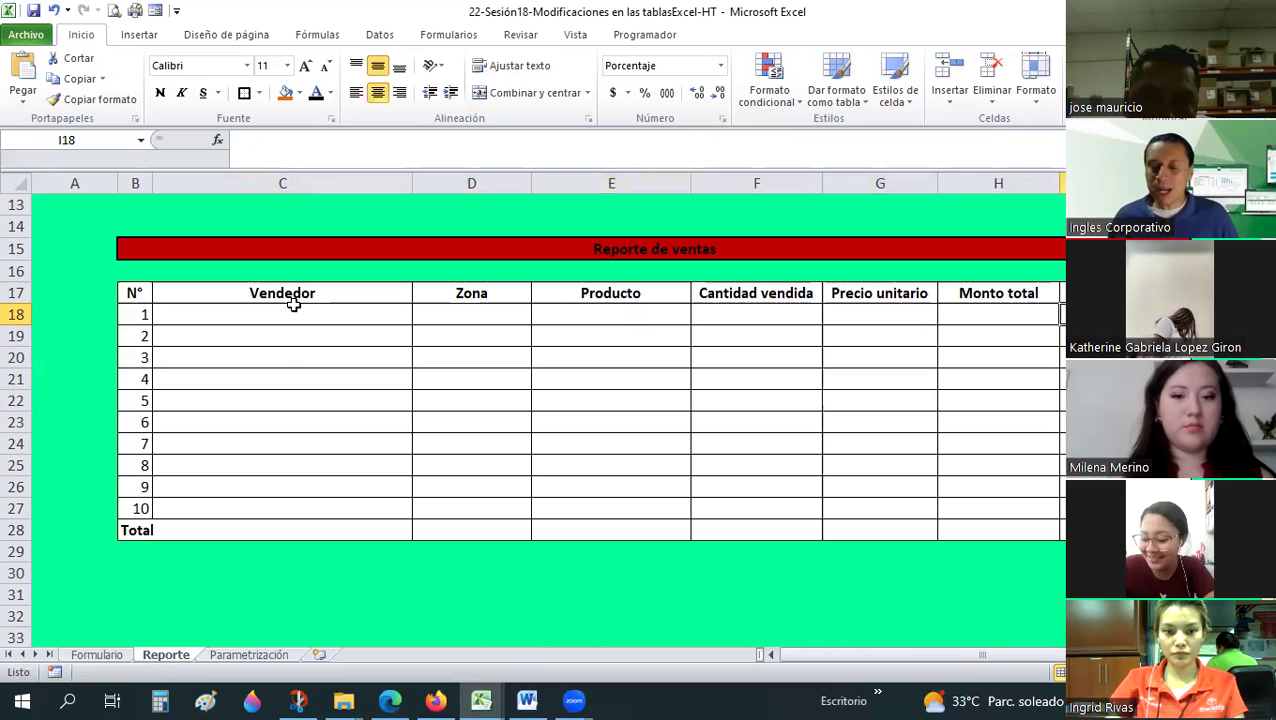
left_click_drag(282, 293, 277, 531)
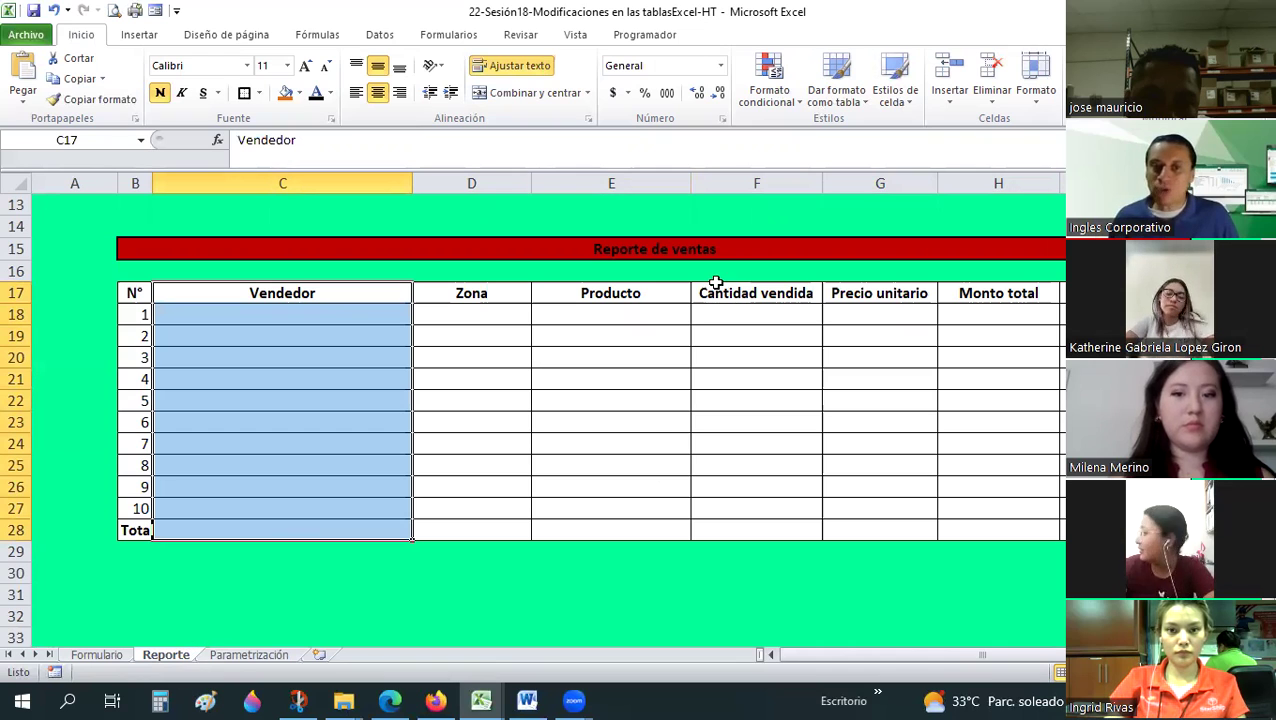
left_click(496, 291)
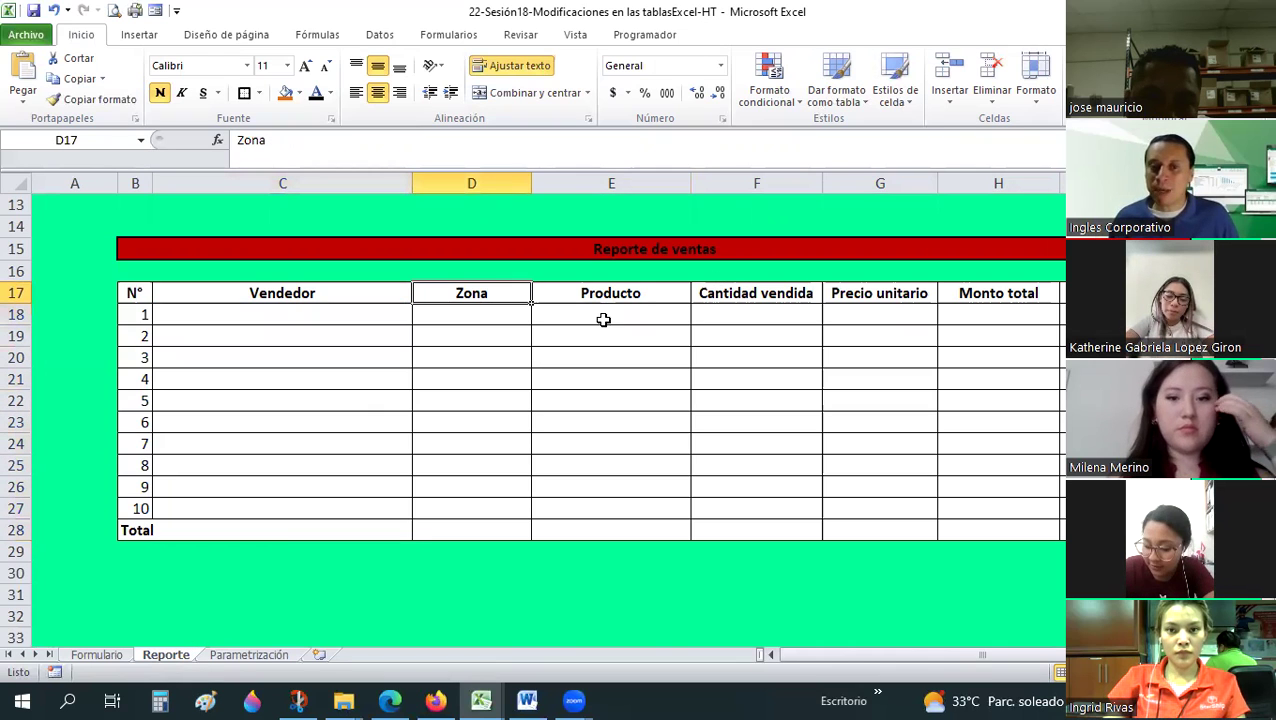
left_click(725, 315)
left_click(880, 315)
key("Tab")
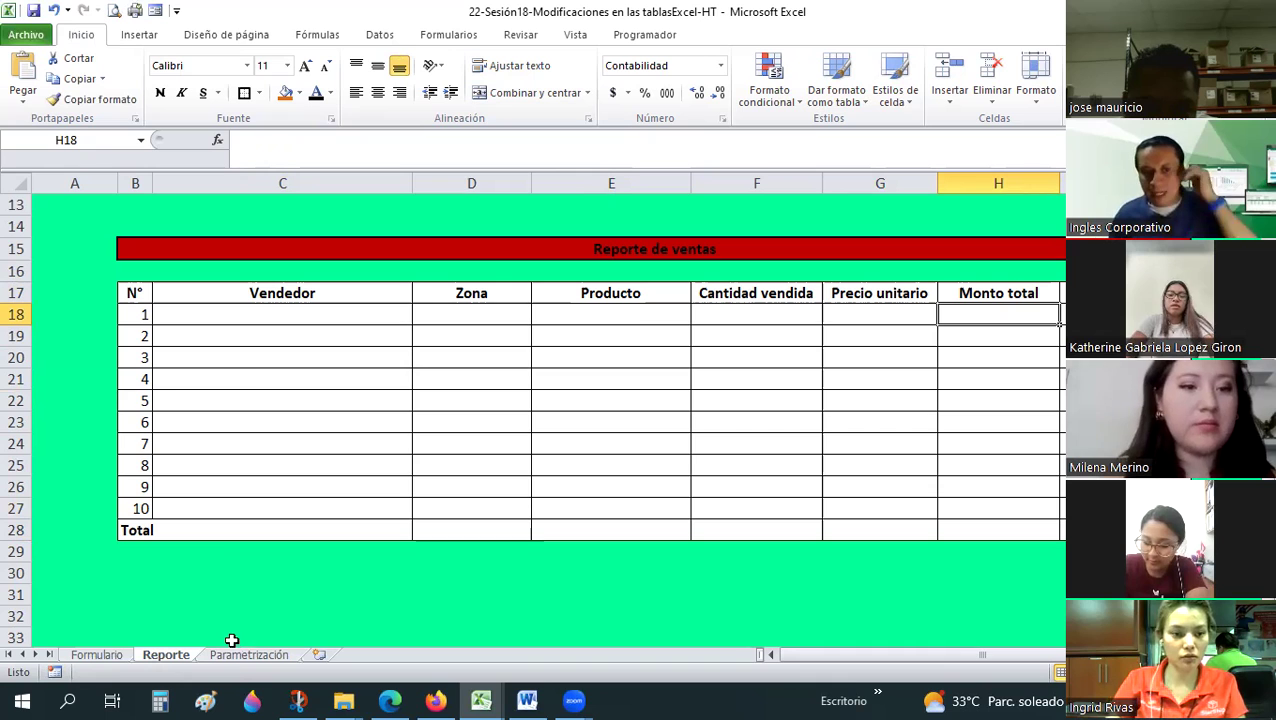
- Scroll across the Parametrización sheet to view the vendor, zone and product tables
left_click(217, 658)
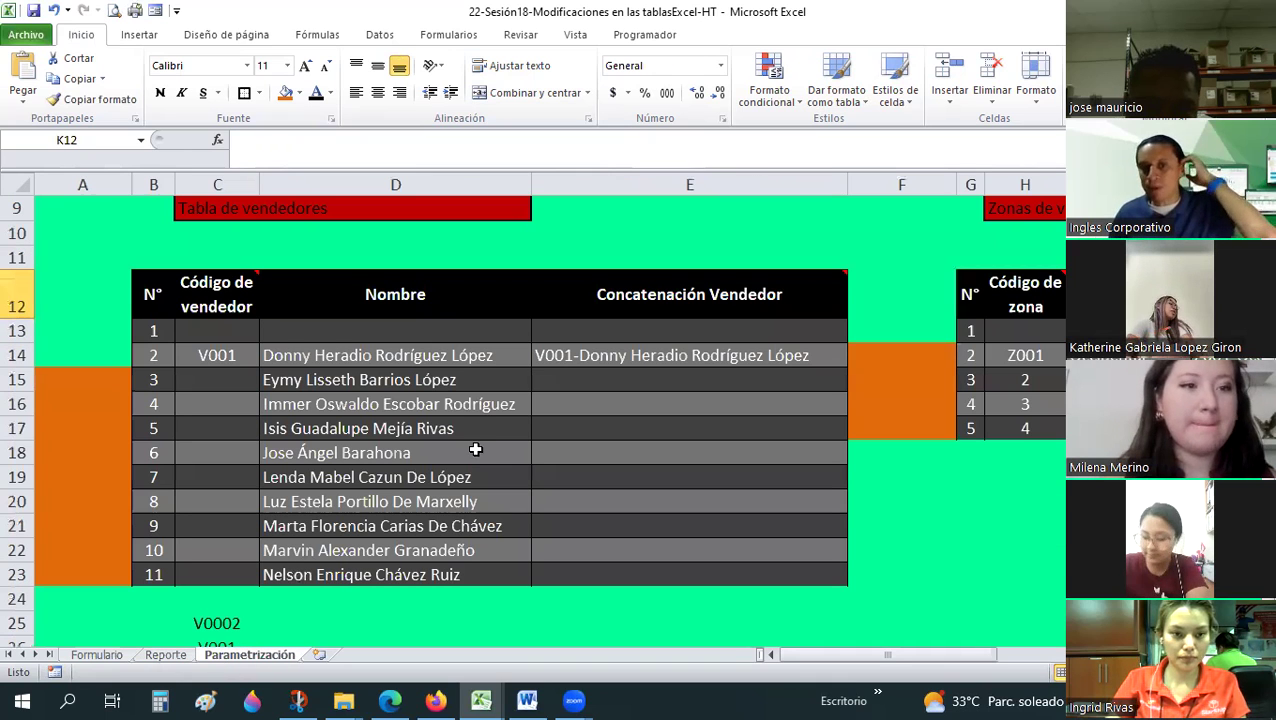
scroll(468, 404, "up", 1)
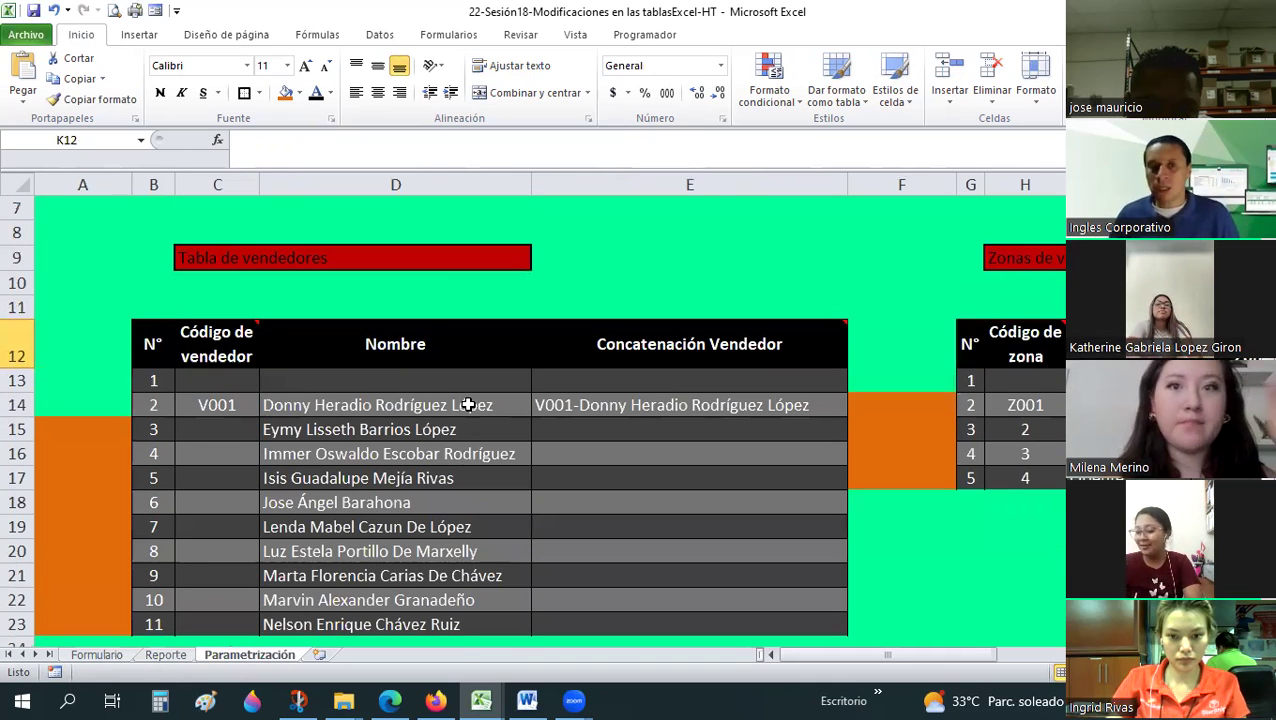
scroll(468, 404, "down", 1)
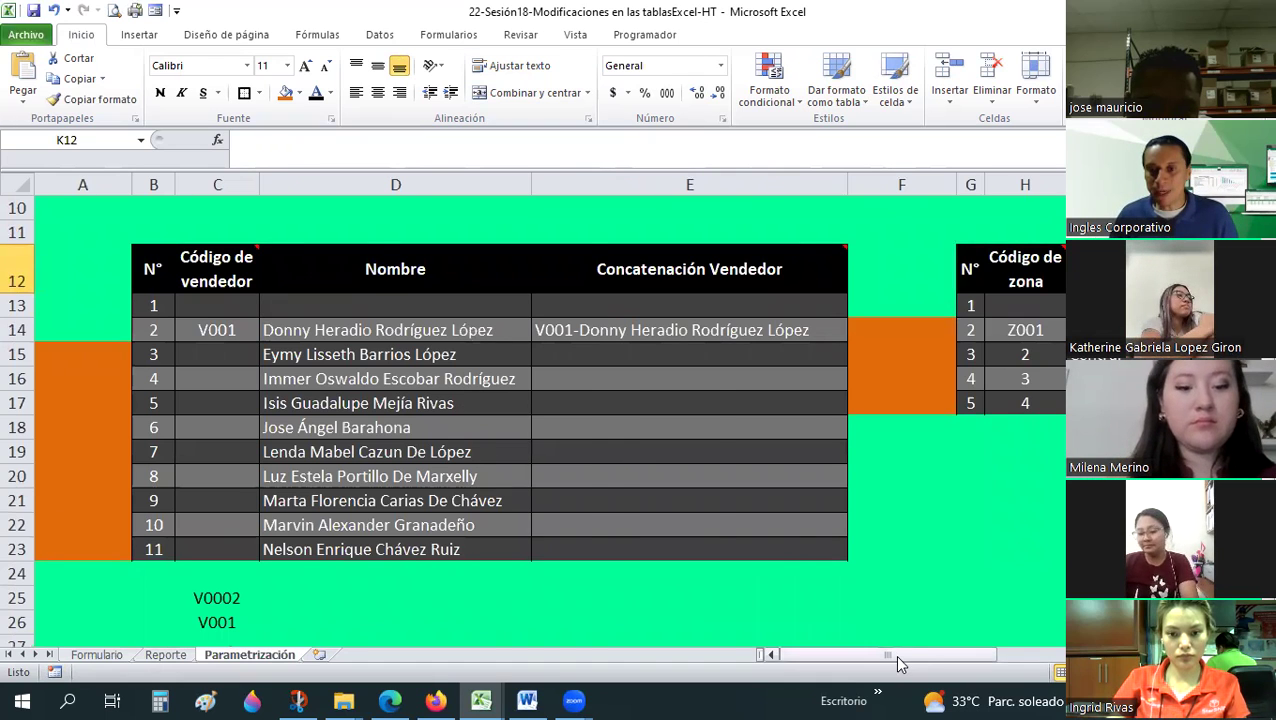
left_click_drag(897, 657, 1018, 668)
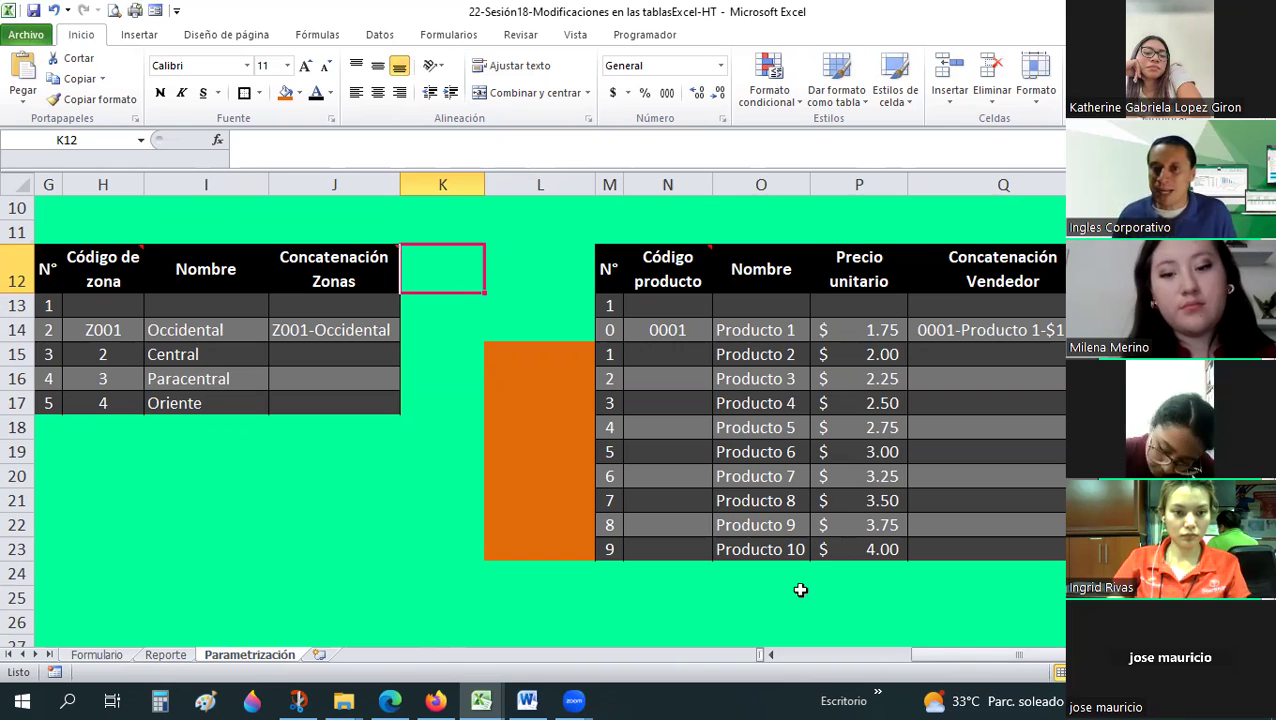
left_click(553, 427)
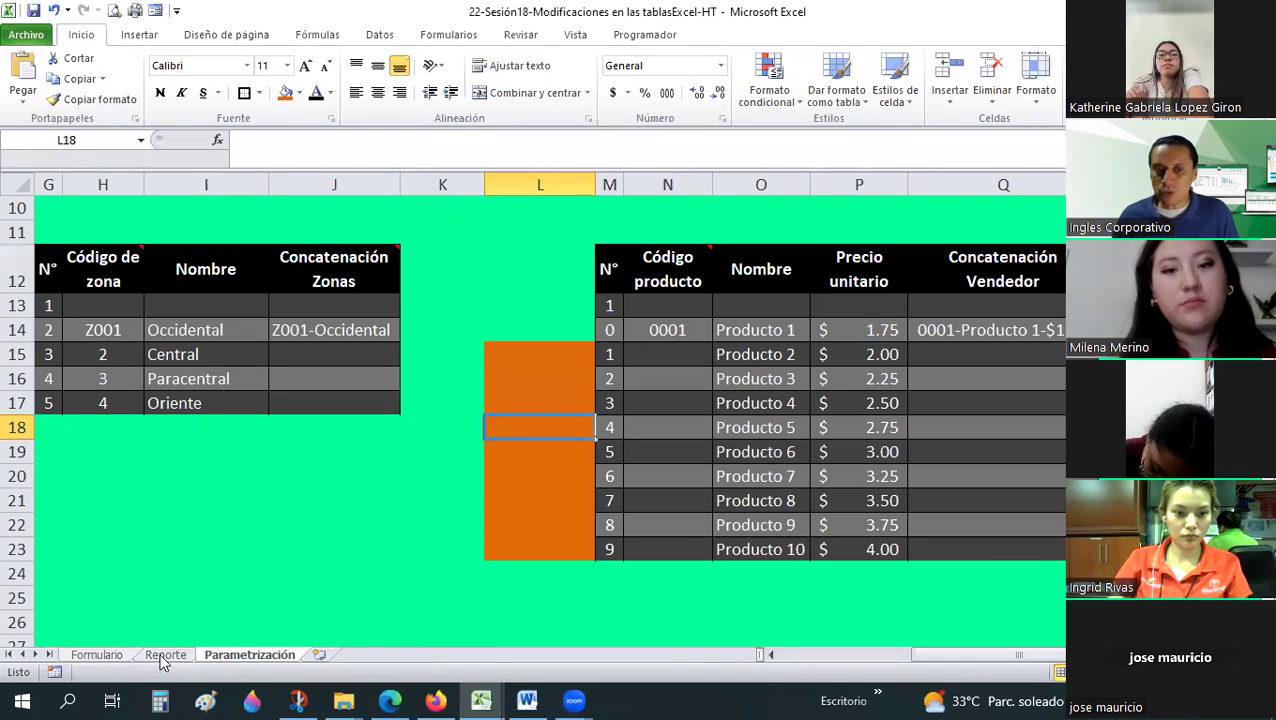
- Cycle through the Formulario, Reporte and Parametrización sheets, ending on Formulario
key("ctrl+Page_Up")
key("ctrl+Page_Up")
key("ctrl+Page_Down")
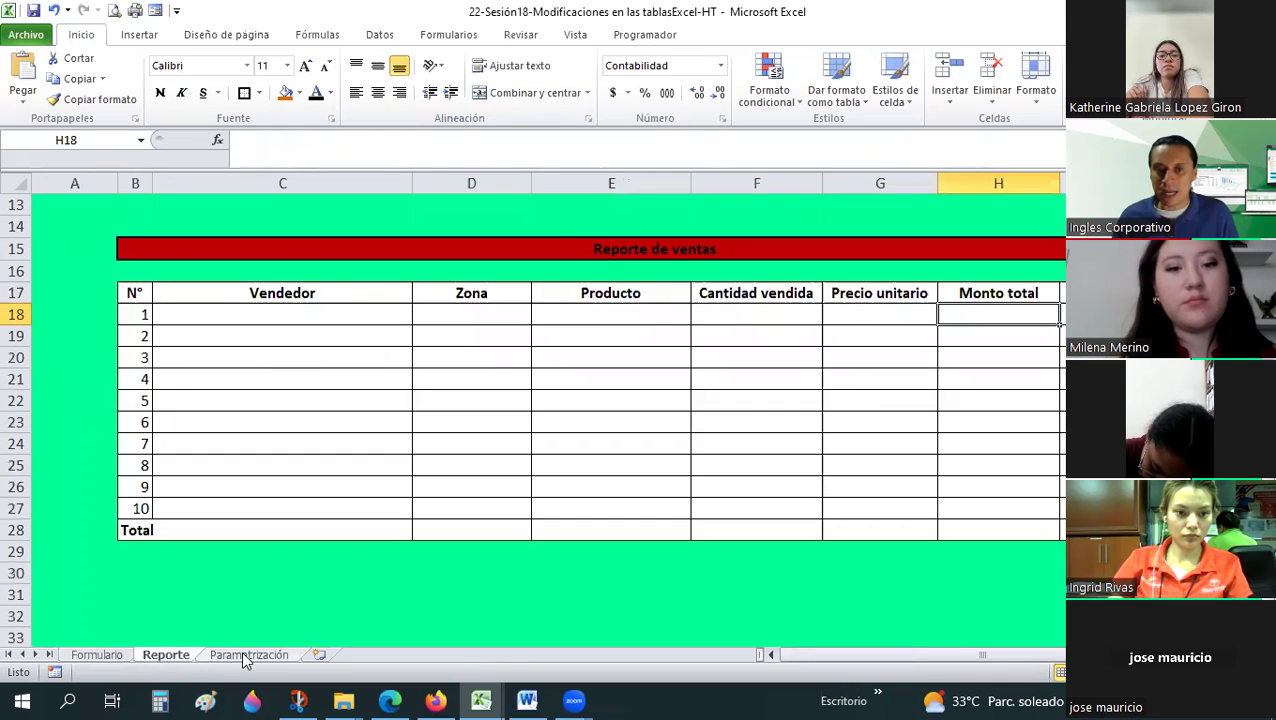
left_click(243, 656)
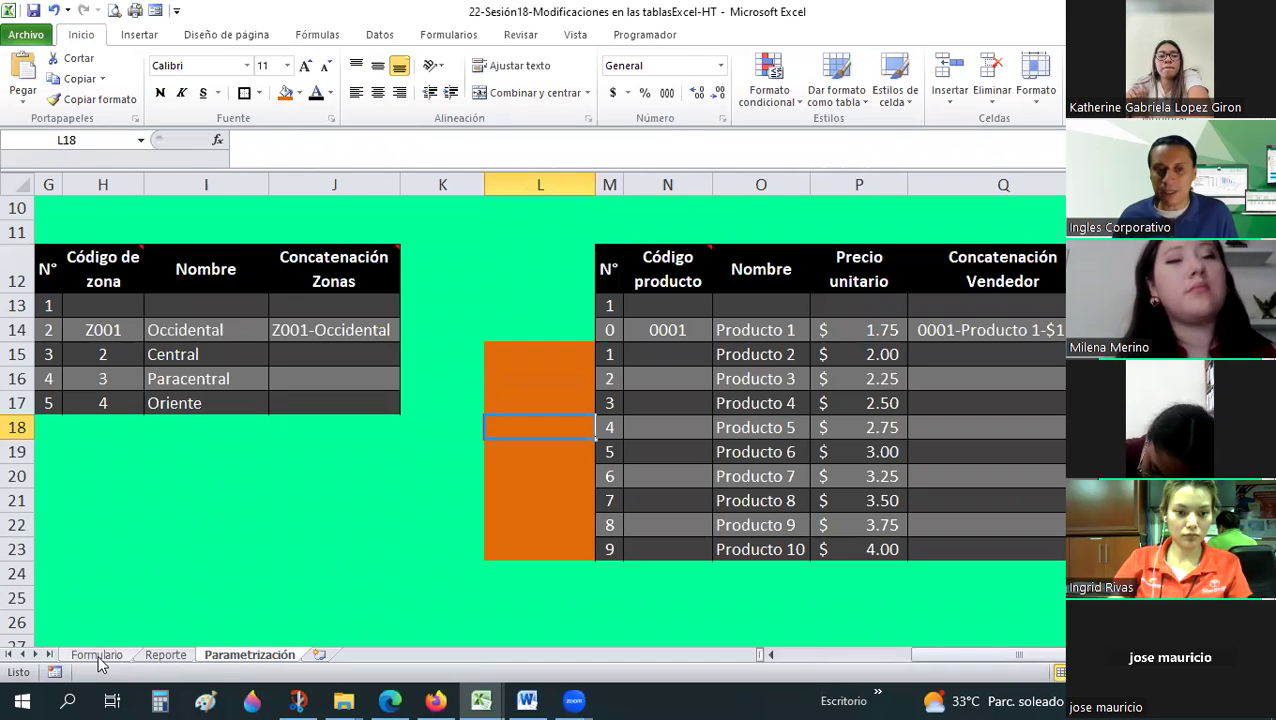
left_click(97, 655)
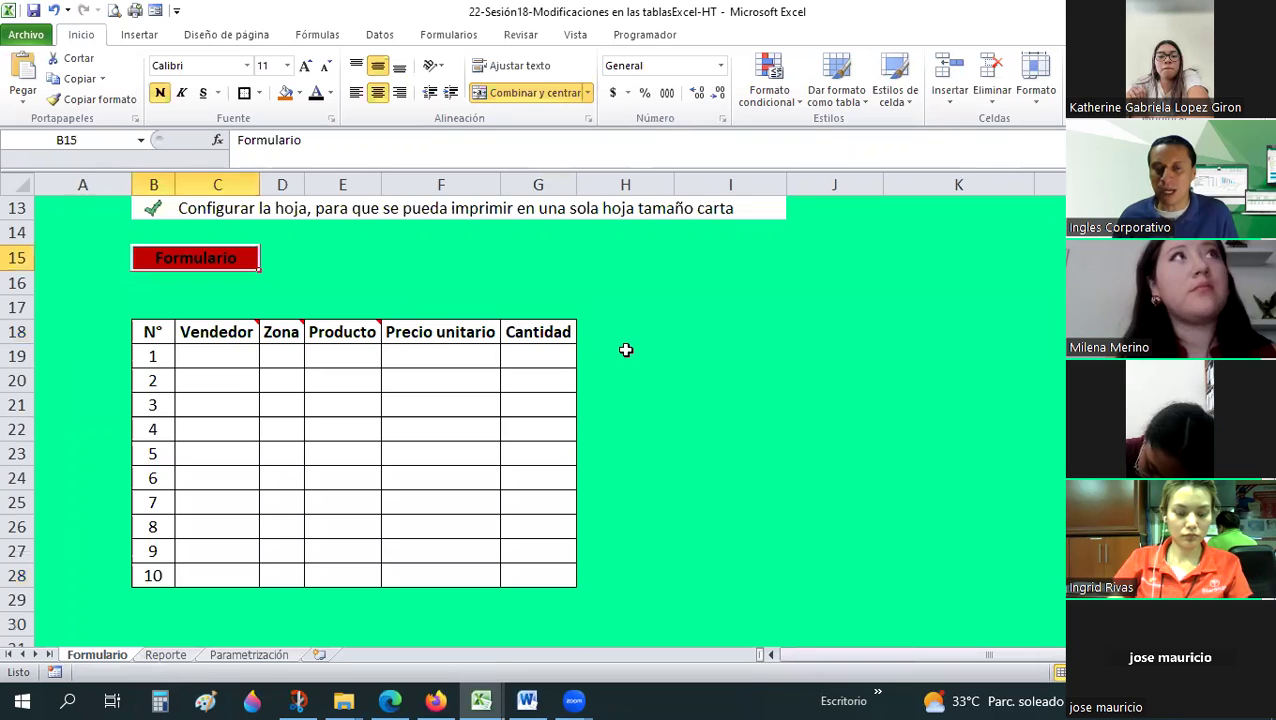
- Review the instruction lines C10:C13, including the table-creation instruction
scroll(625, 349, "up", 2)
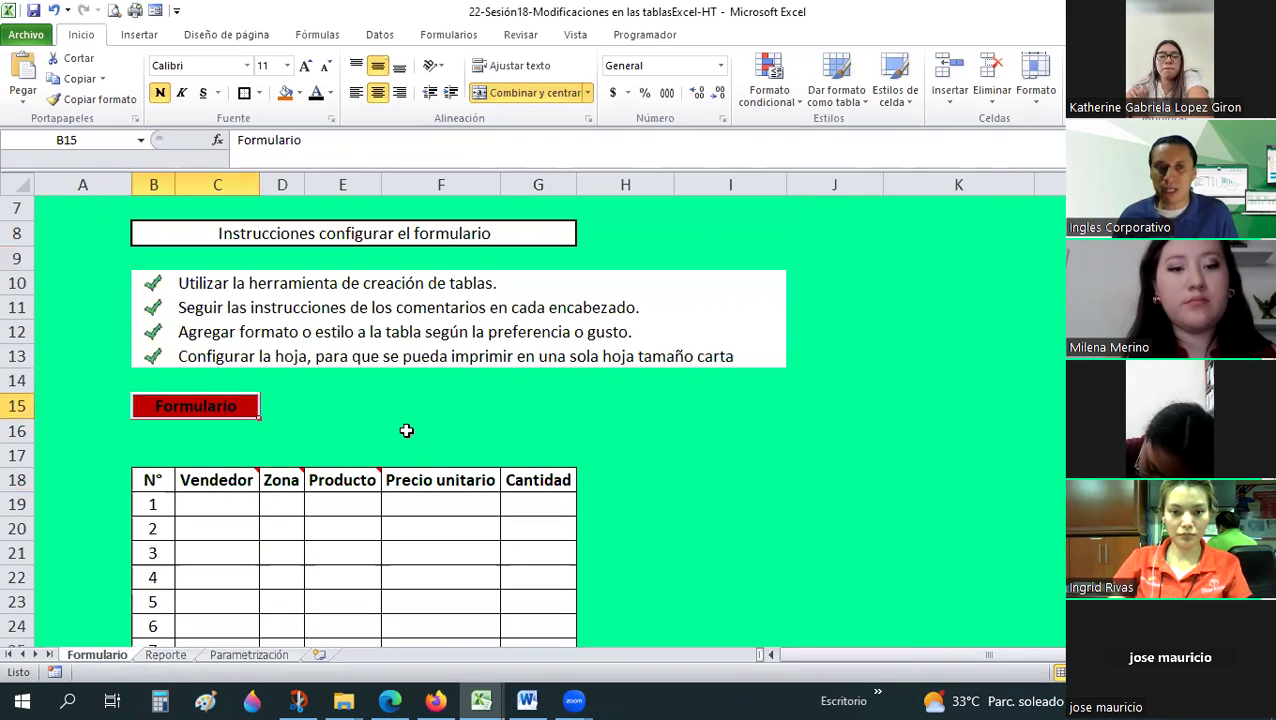
scroll(406, 430, "down", 1)
scroll(406, 430, "up", 1)
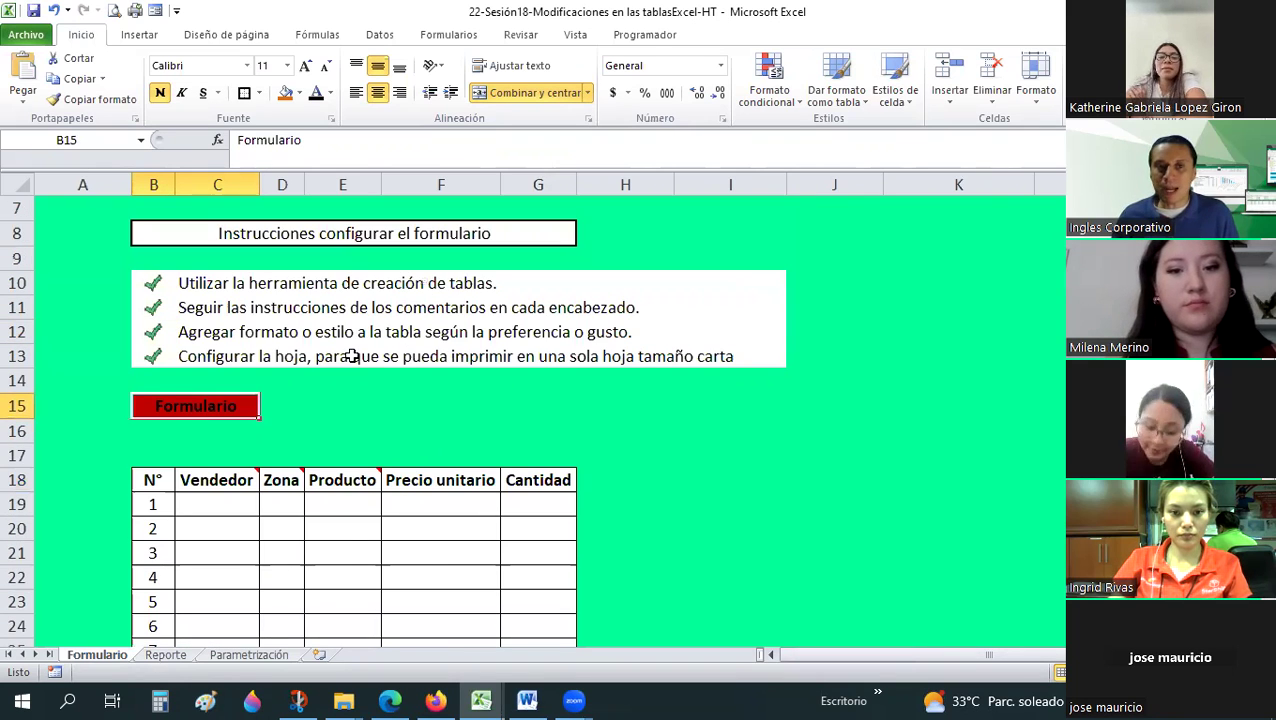
left_click(283, 283)
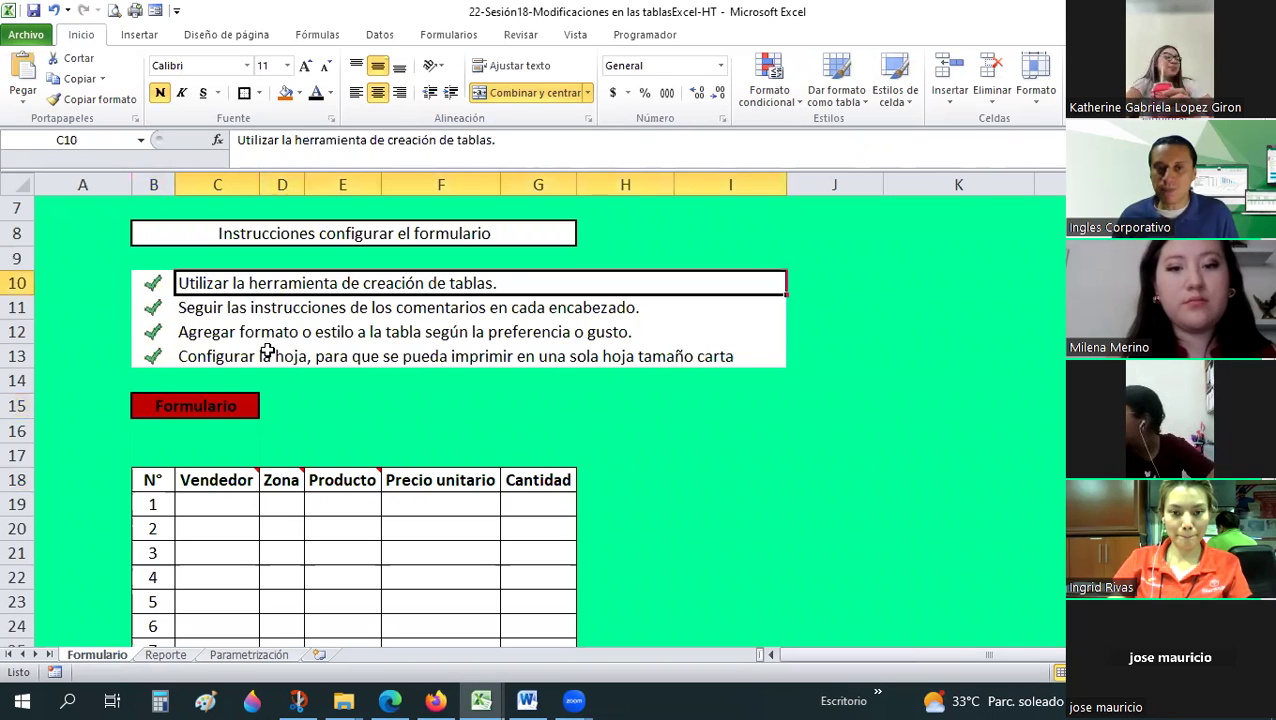
left_click(267, 352, "shift")
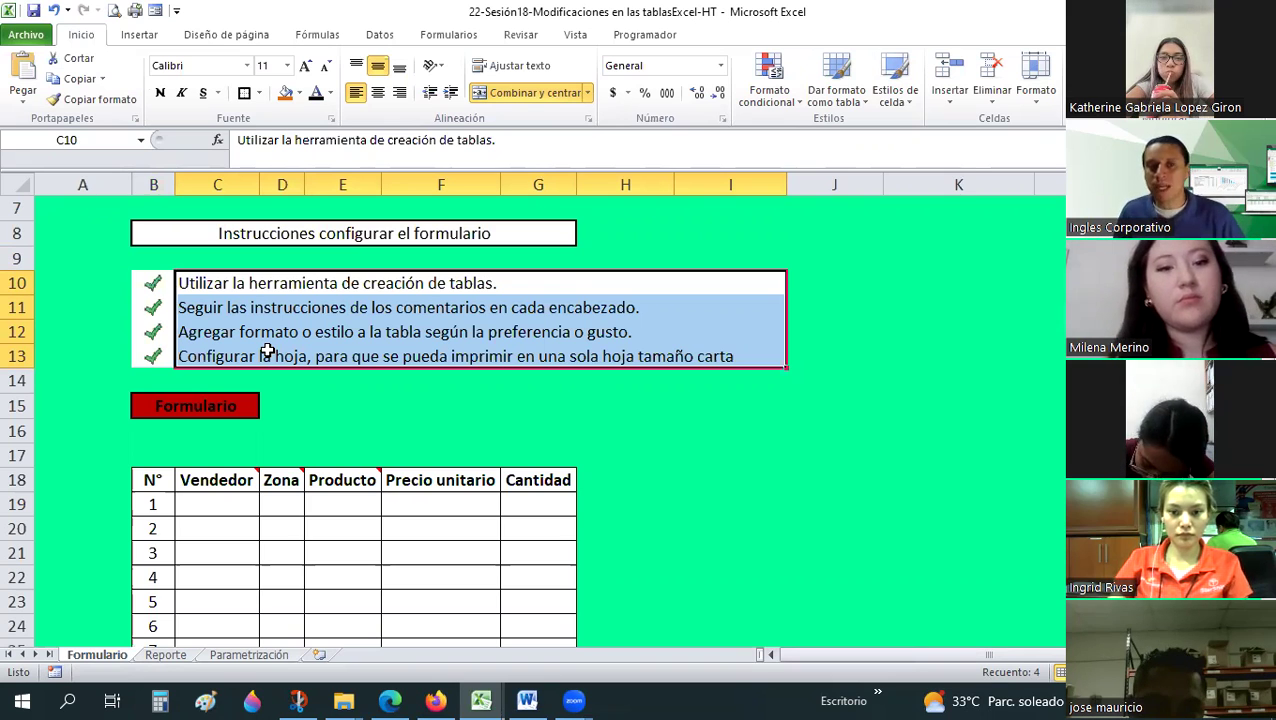
left_click(472, 393)
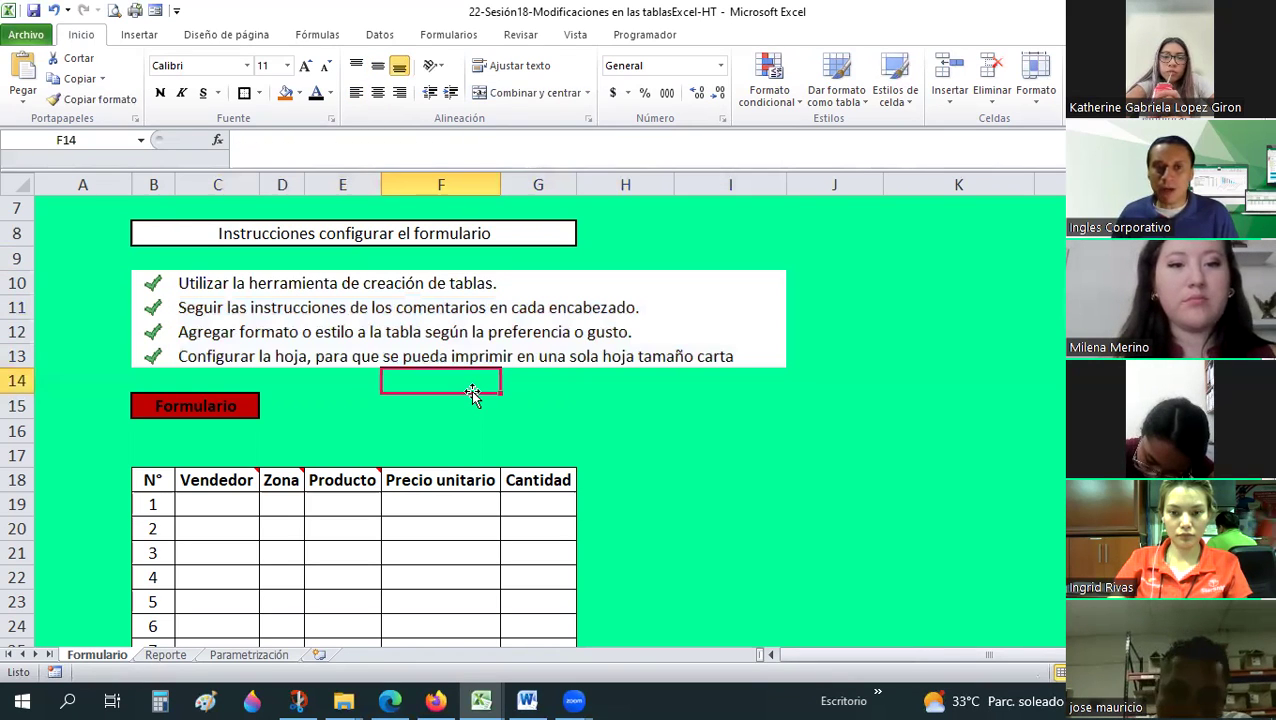
left_click(353, 289)
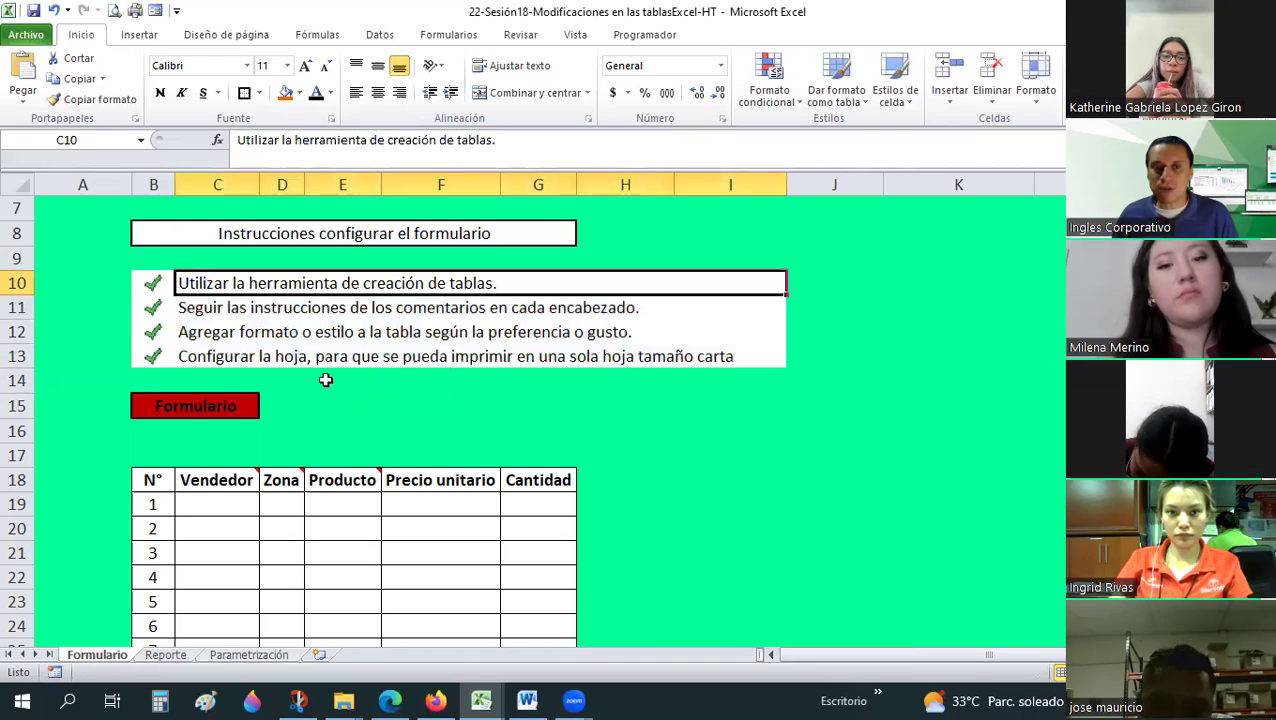
- Select the form table B18:G28 and show the Insertar ribbon options
scroll(228, 488, "down", 1)
scroll(157, 328, "down", 1)
left_click(152, 332)
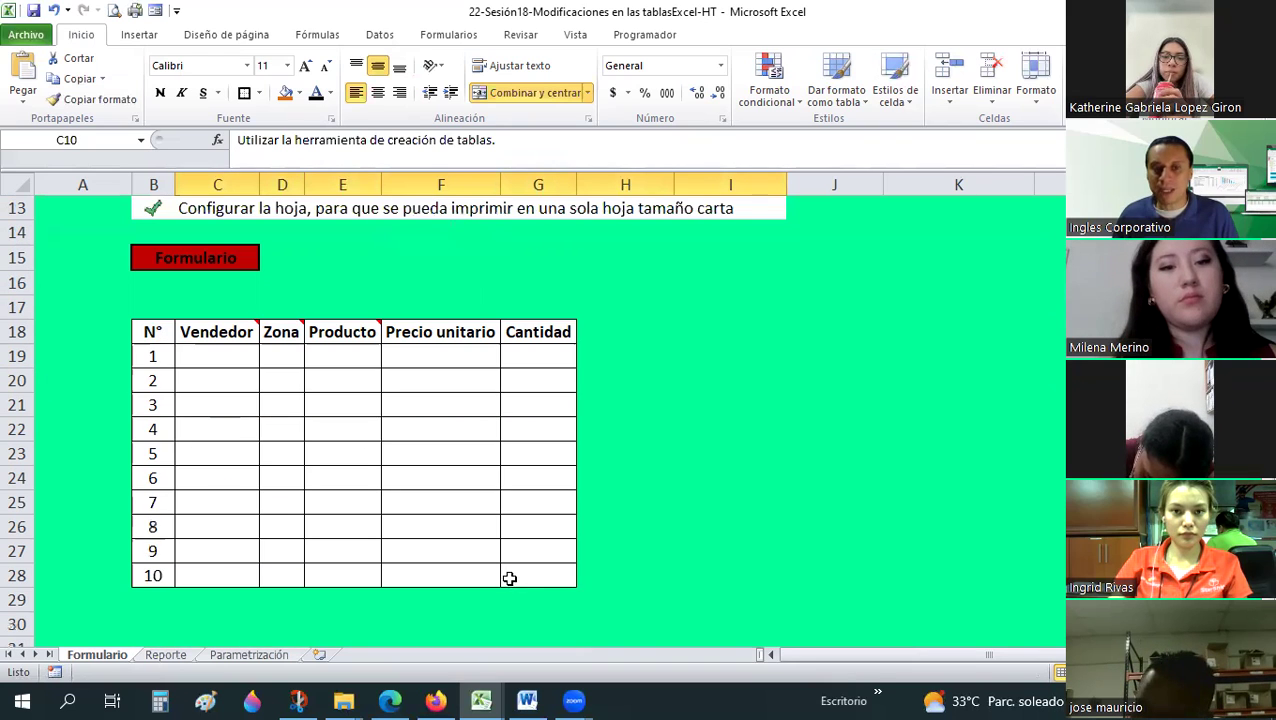
left_click(522, 590, "shift")
left_click(151, 34)
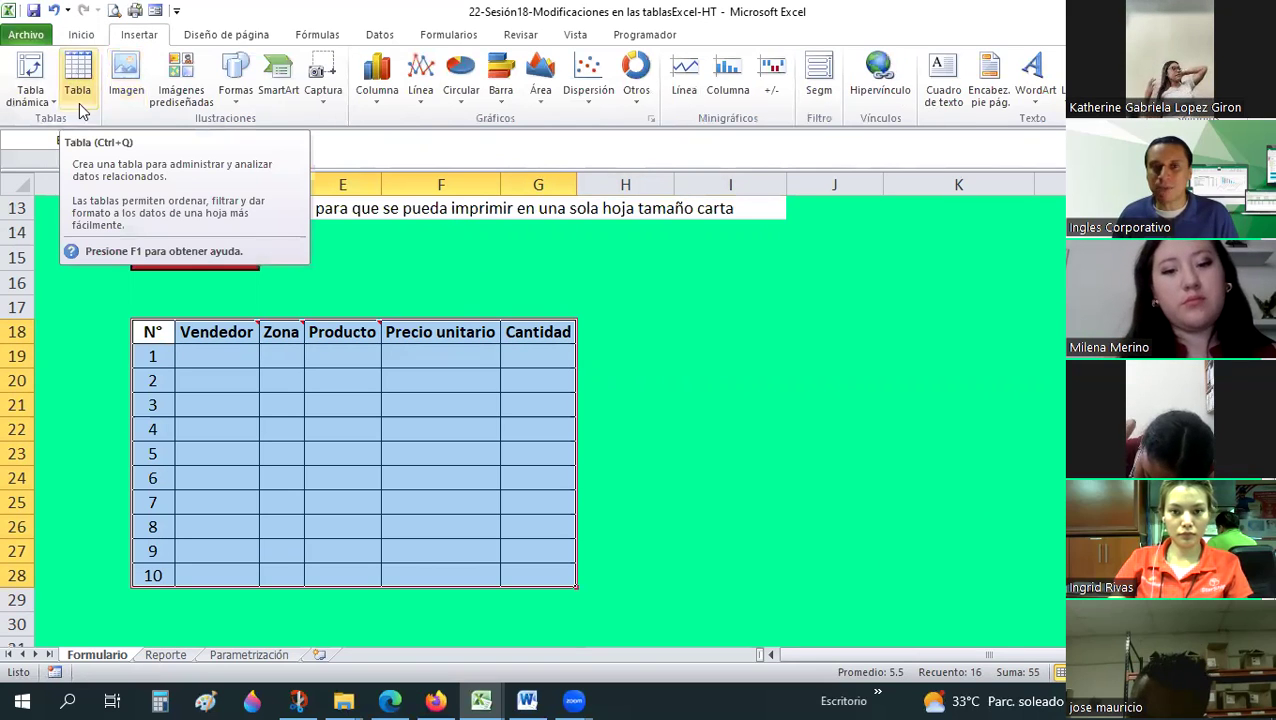
left_click(343, 294)
scroll(342, 293, "up", 2)
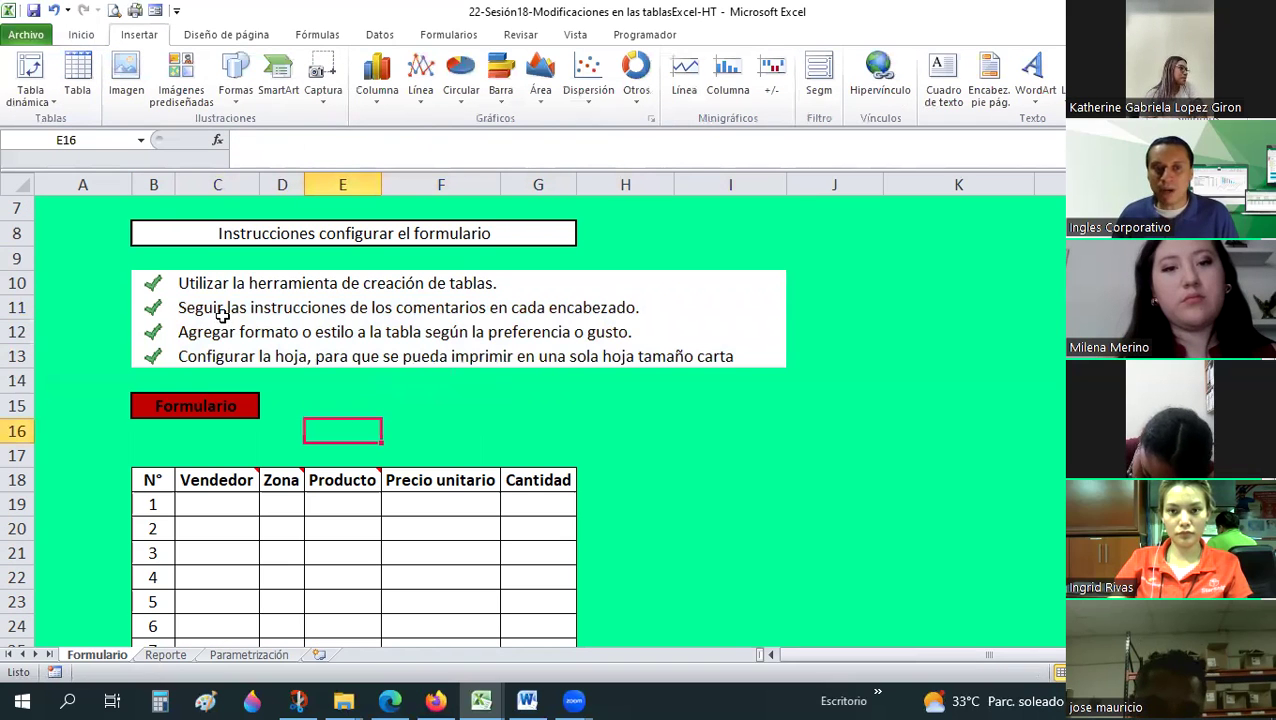
left_click(457, 308)
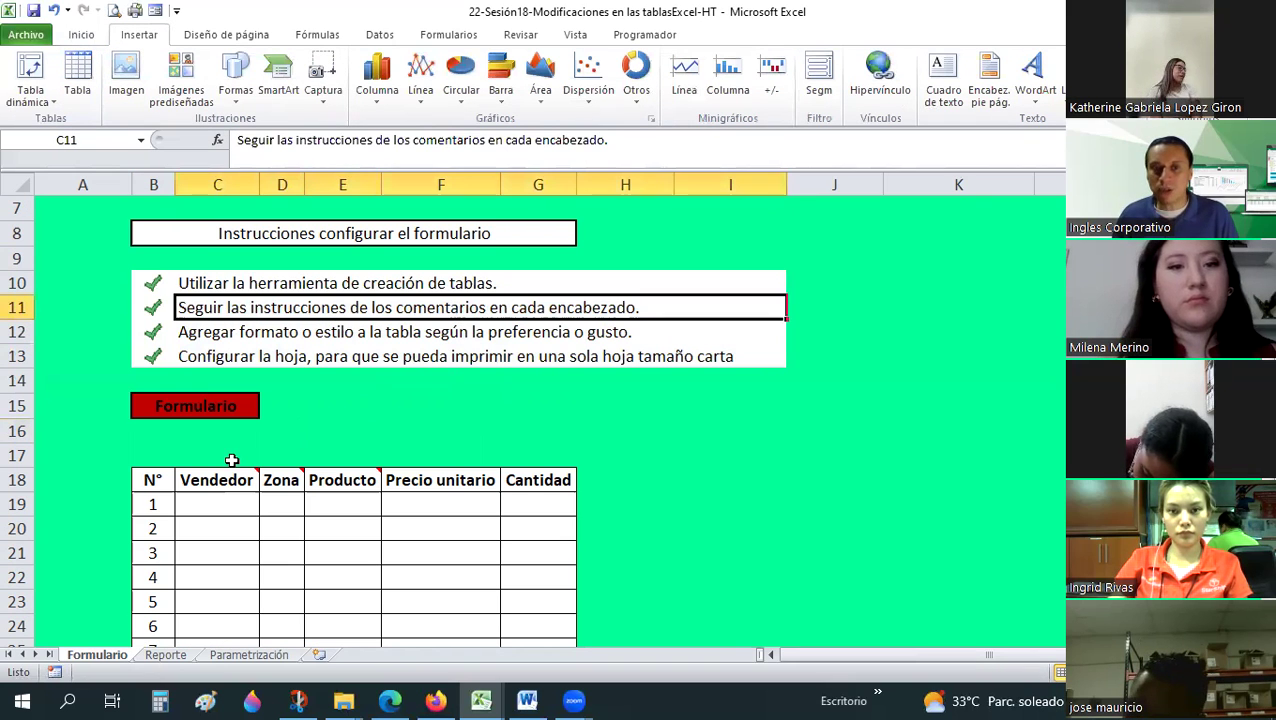
mouse_move(216, 480)
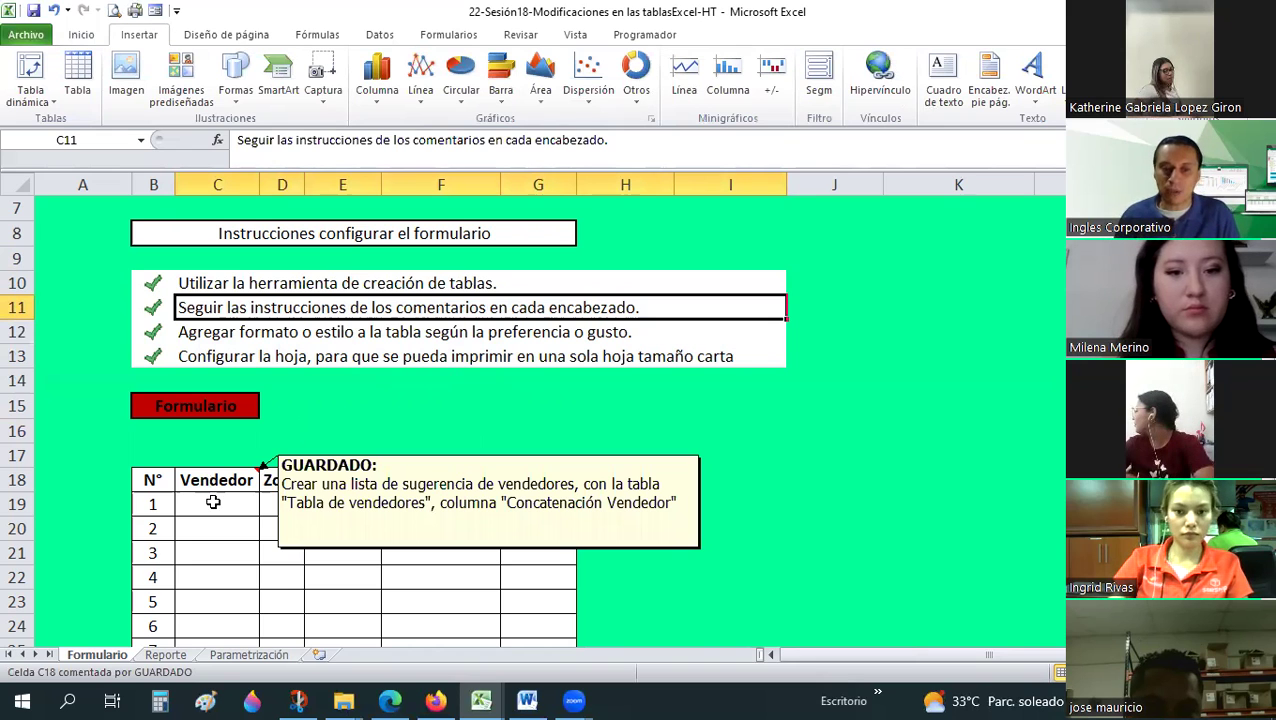
left_click(262, 655)
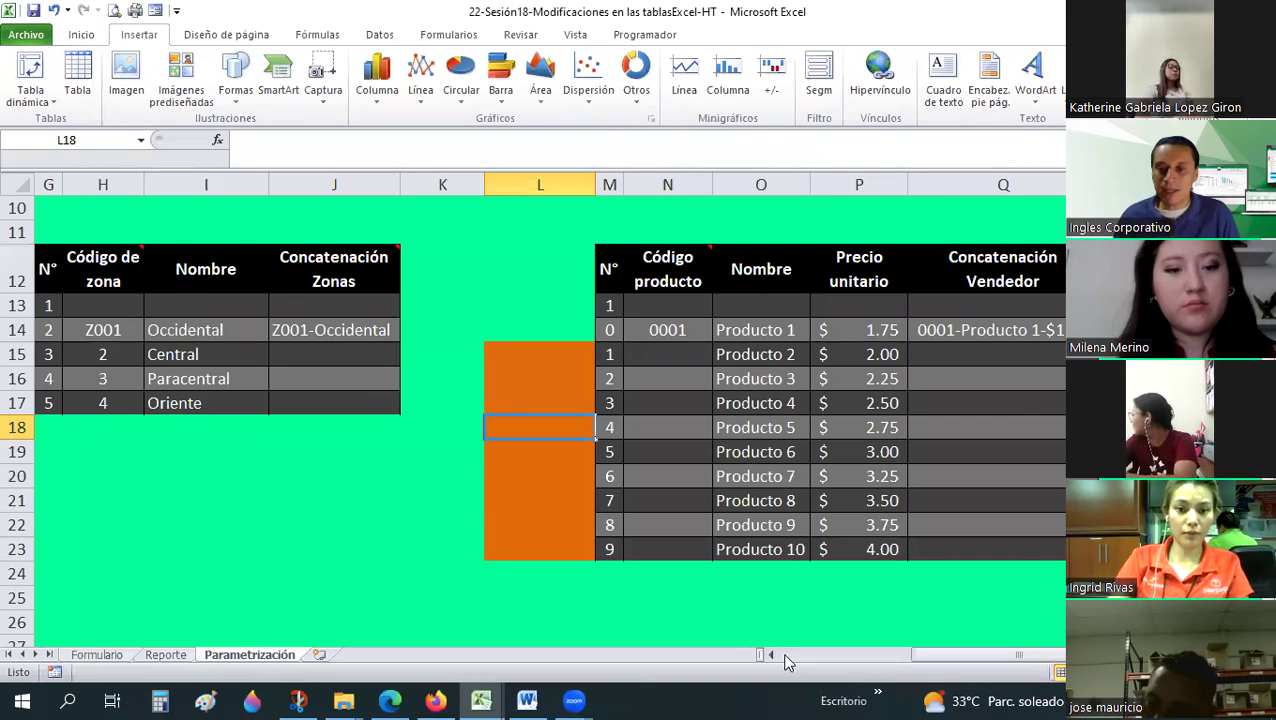
left_click(789, 655)
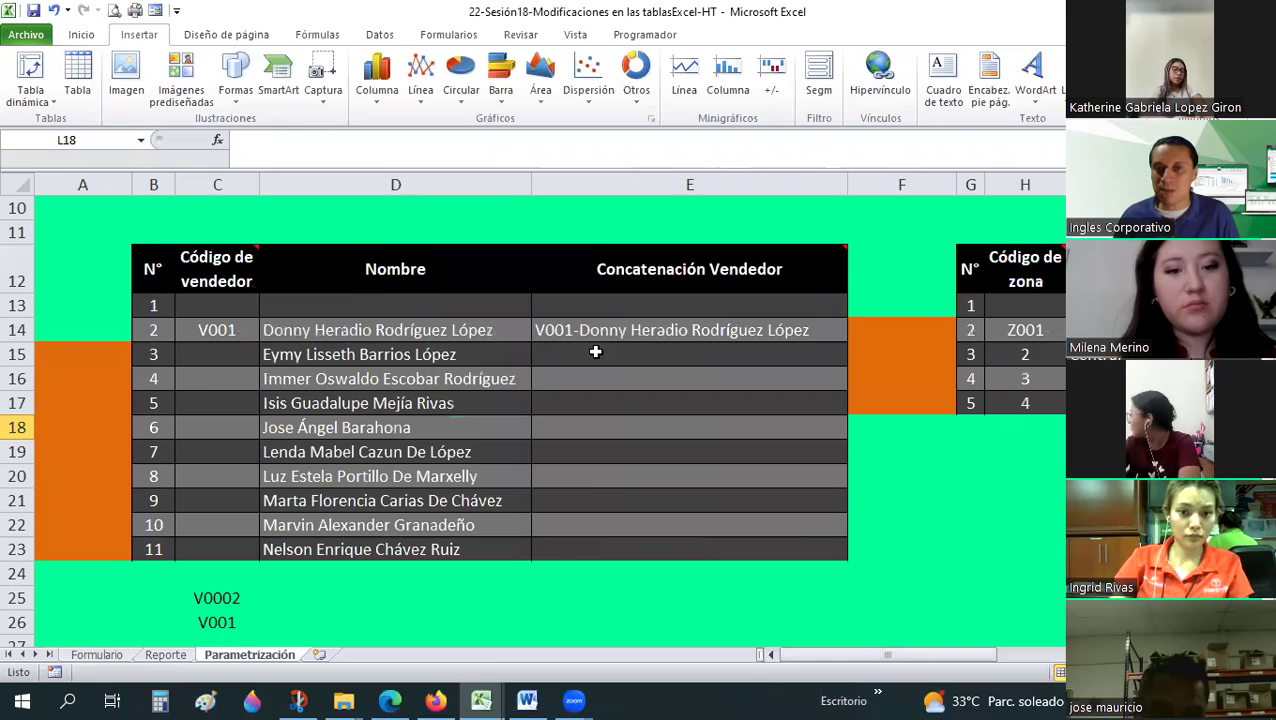
left_click(651, 327)
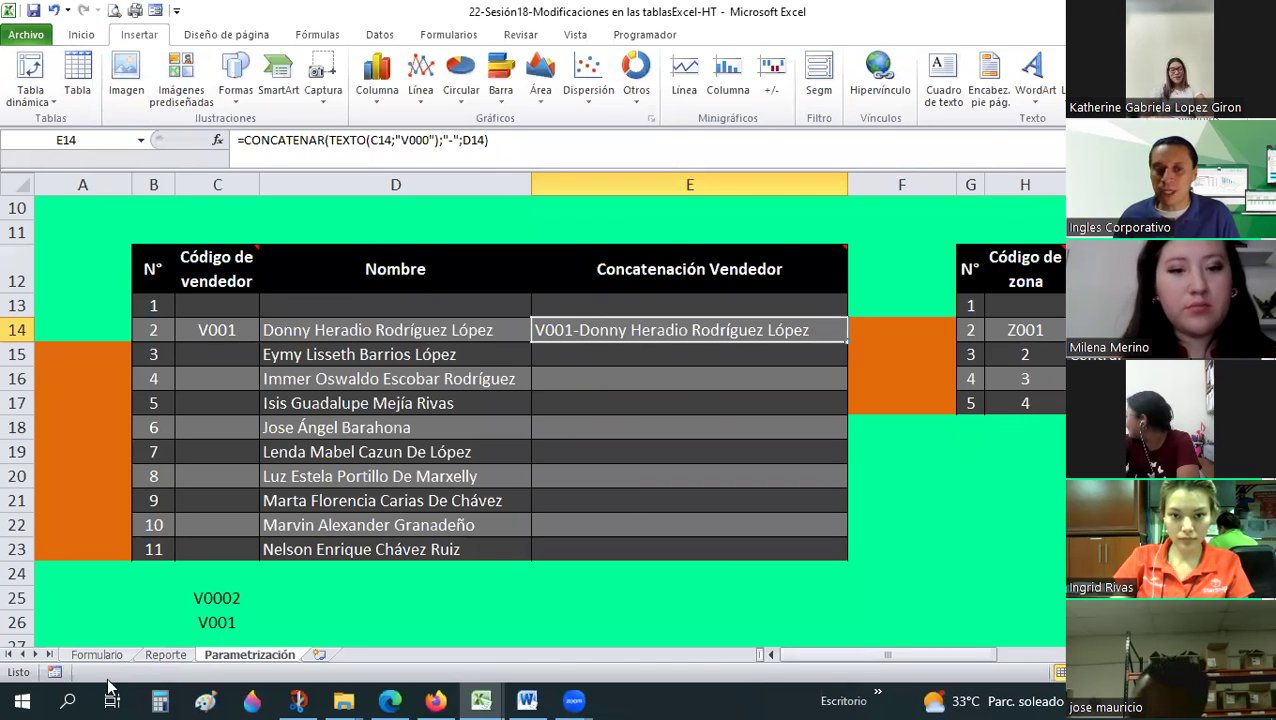
key("ctrl+Page_Up")
key("ctrl+Page_Up")
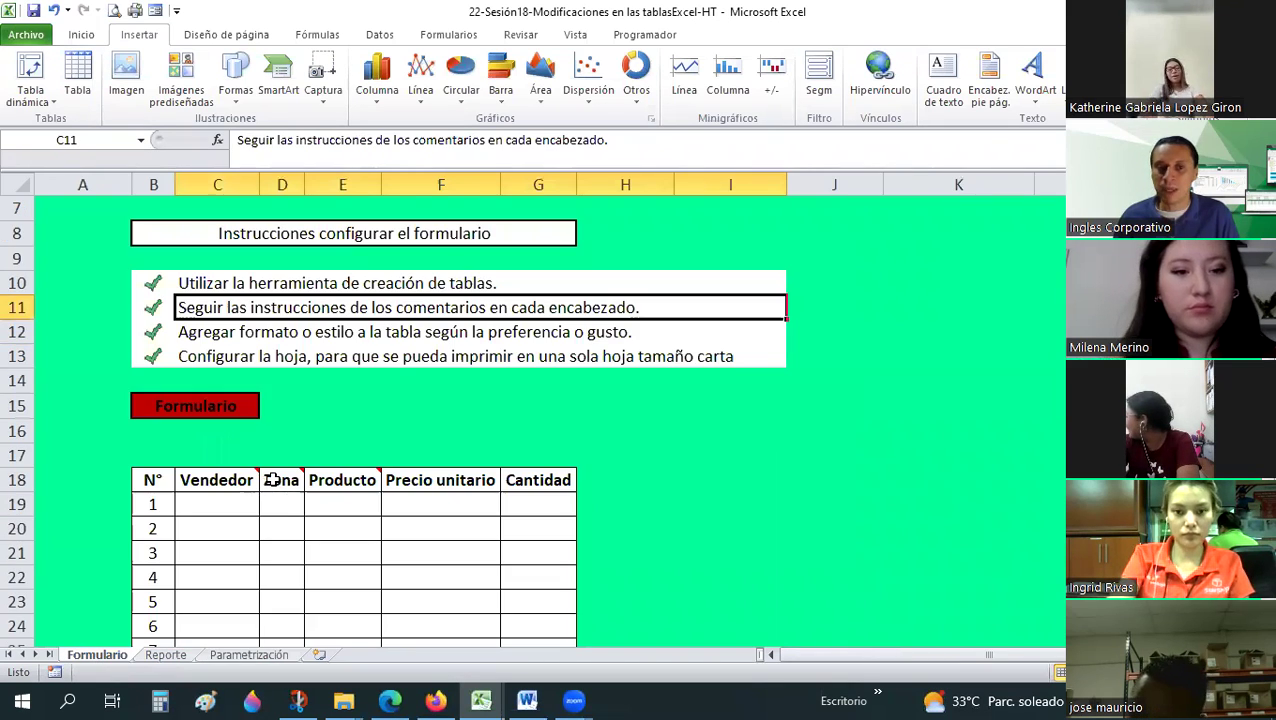
left_click(271, 480)
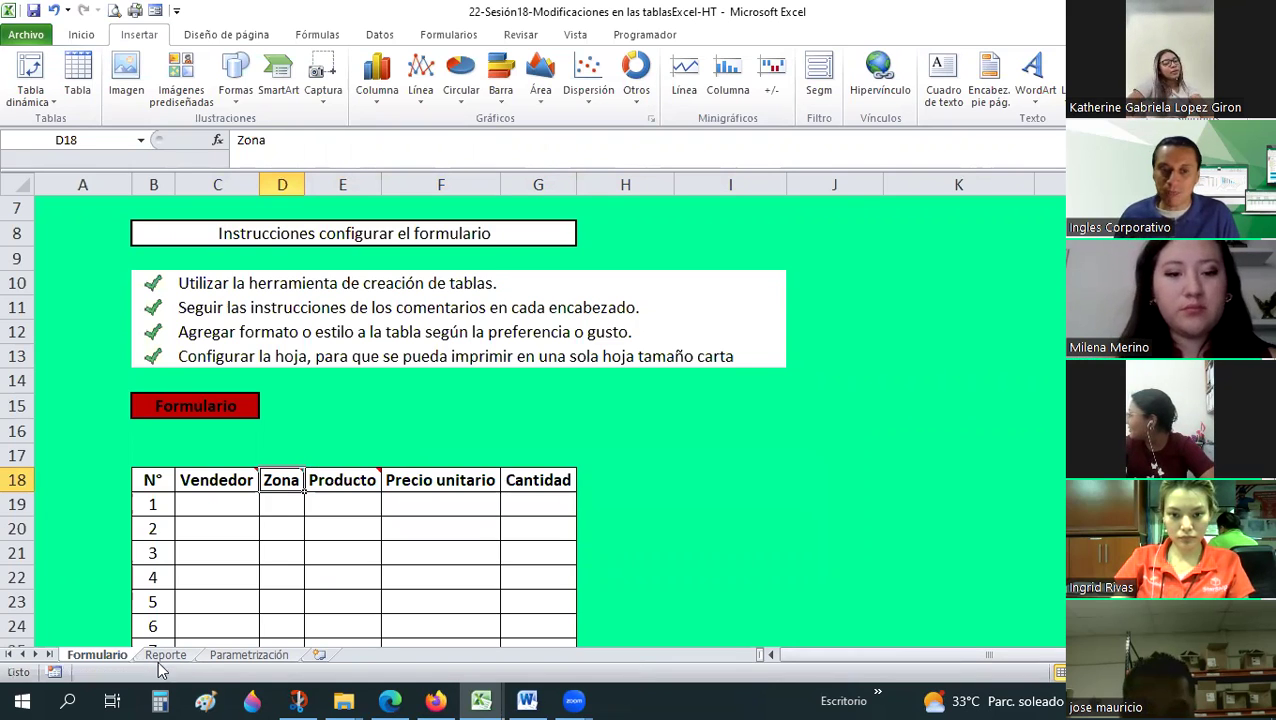
- On Parametrización, delete zone codes 2, 3 and 4 in H15:H17
left_click(240, 655)
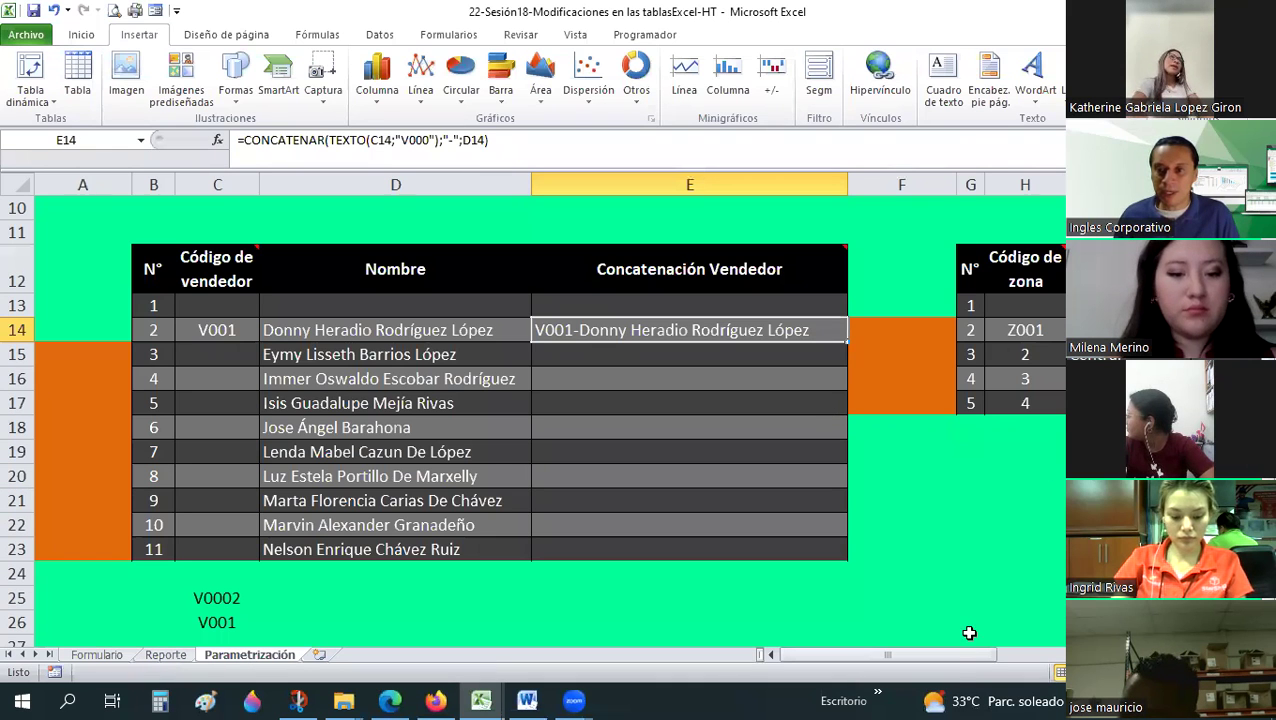
scroll(579, 417, "right", 5)
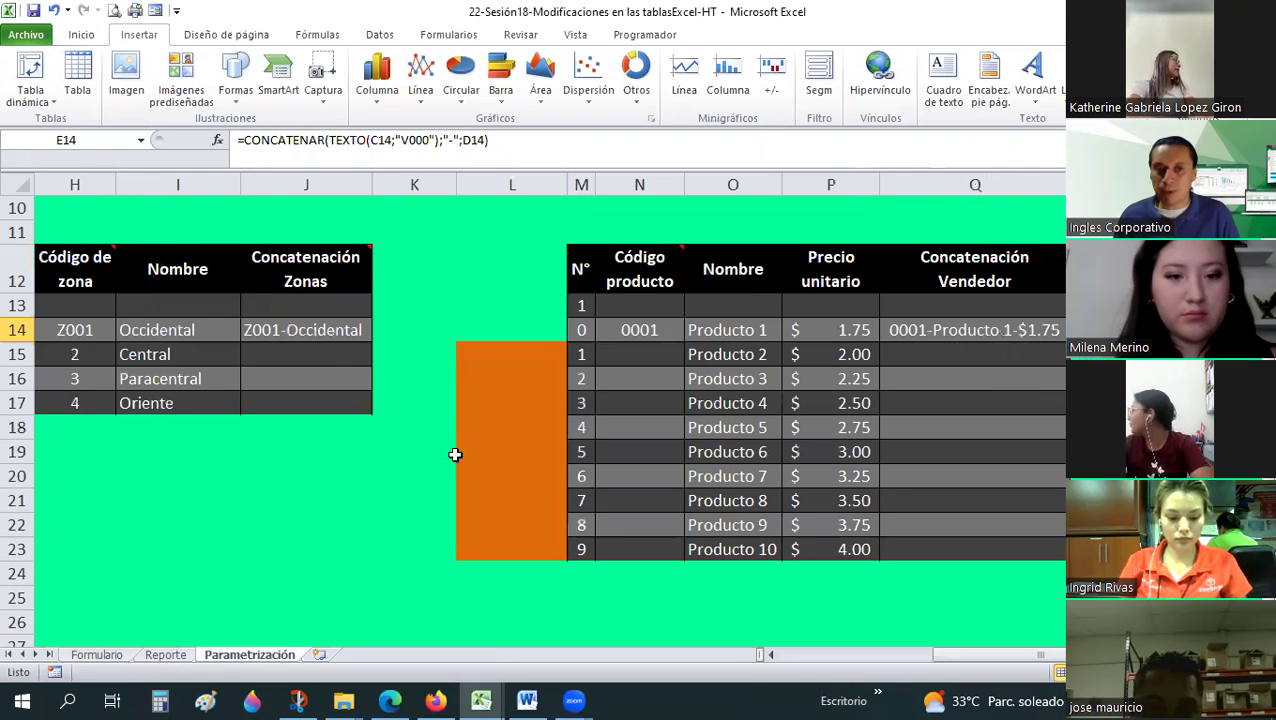
left_click_drag(1030, 667, 995, 667)
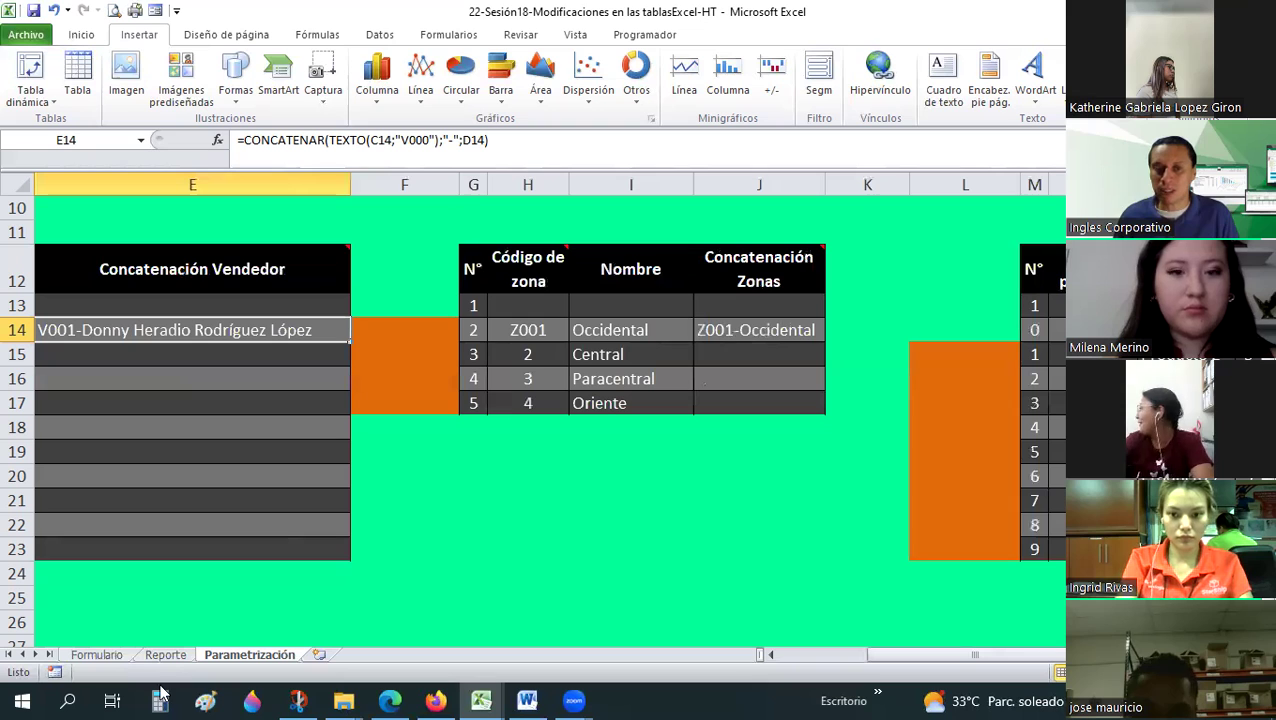
left_click_drag(533, 356, 547, 401)
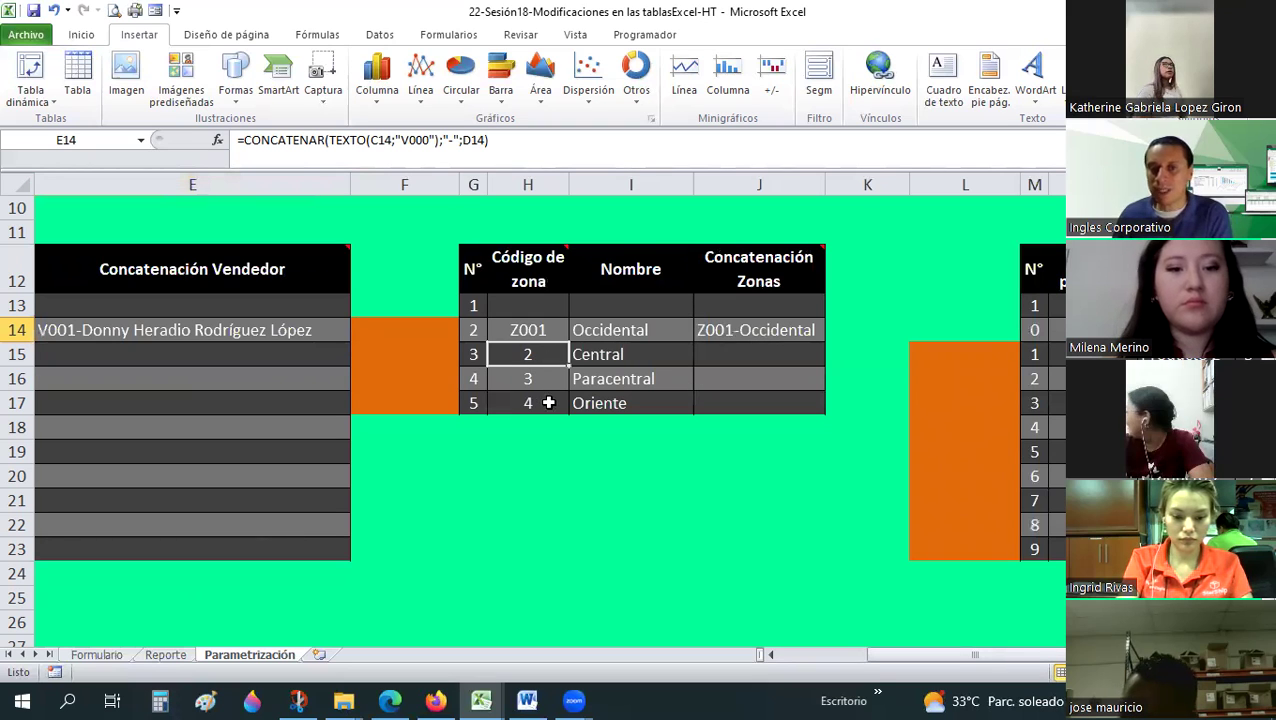
key("Delete")
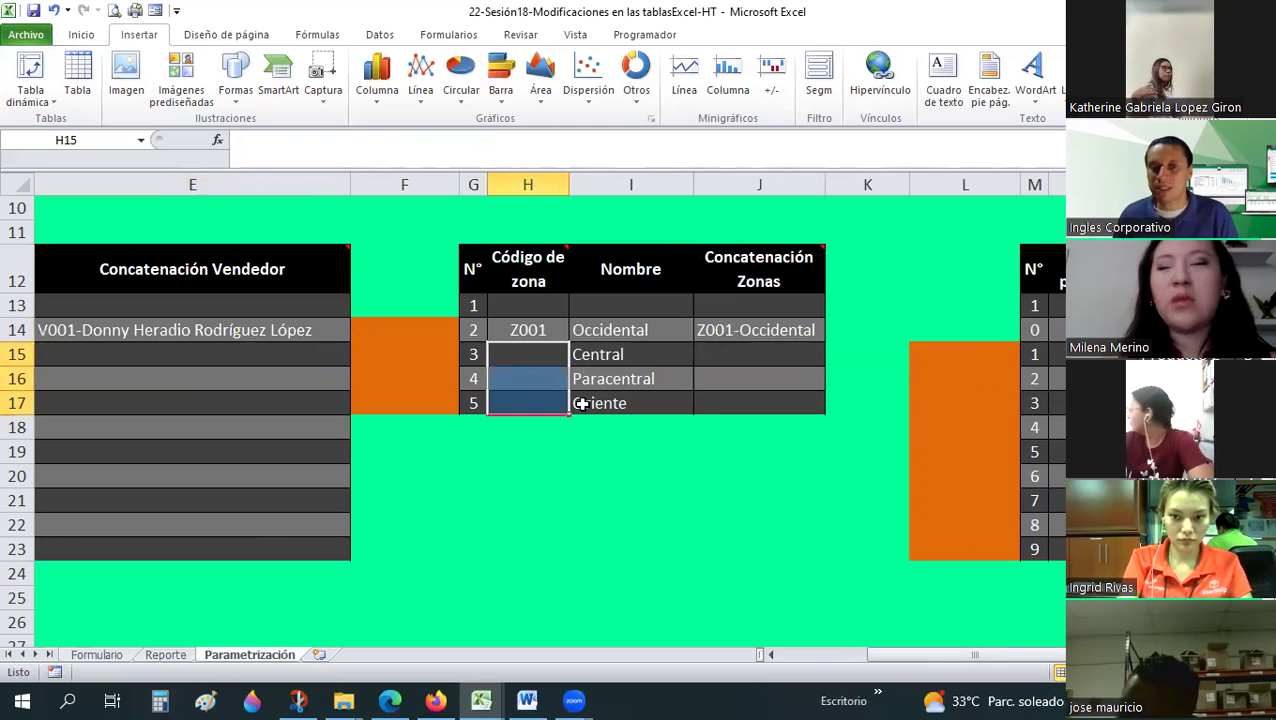
left_click(588, 380)
- Toggle between Formulario and Parametrización, finishing on the Formulario sheet
left_click(96, 654)
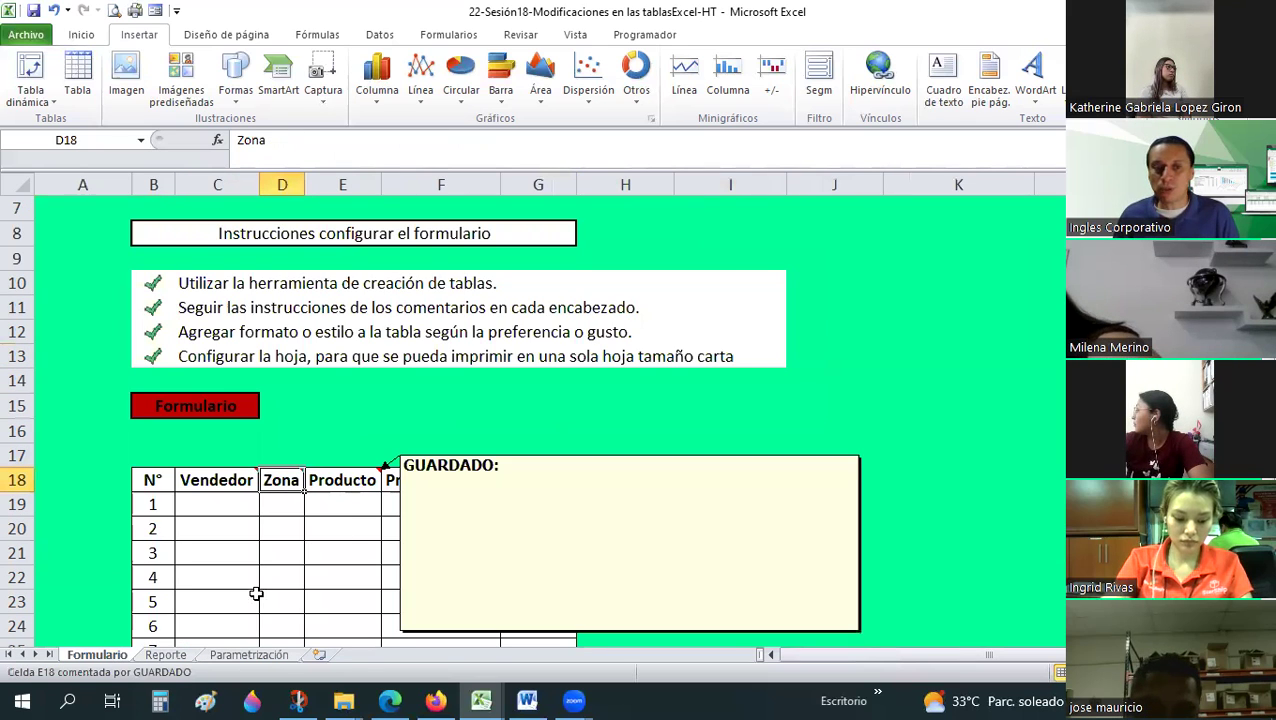
key("ctrl+Page_Down")
key("ctrl+Page_Down")
left_click_drag(955, 663, 1050, 669)
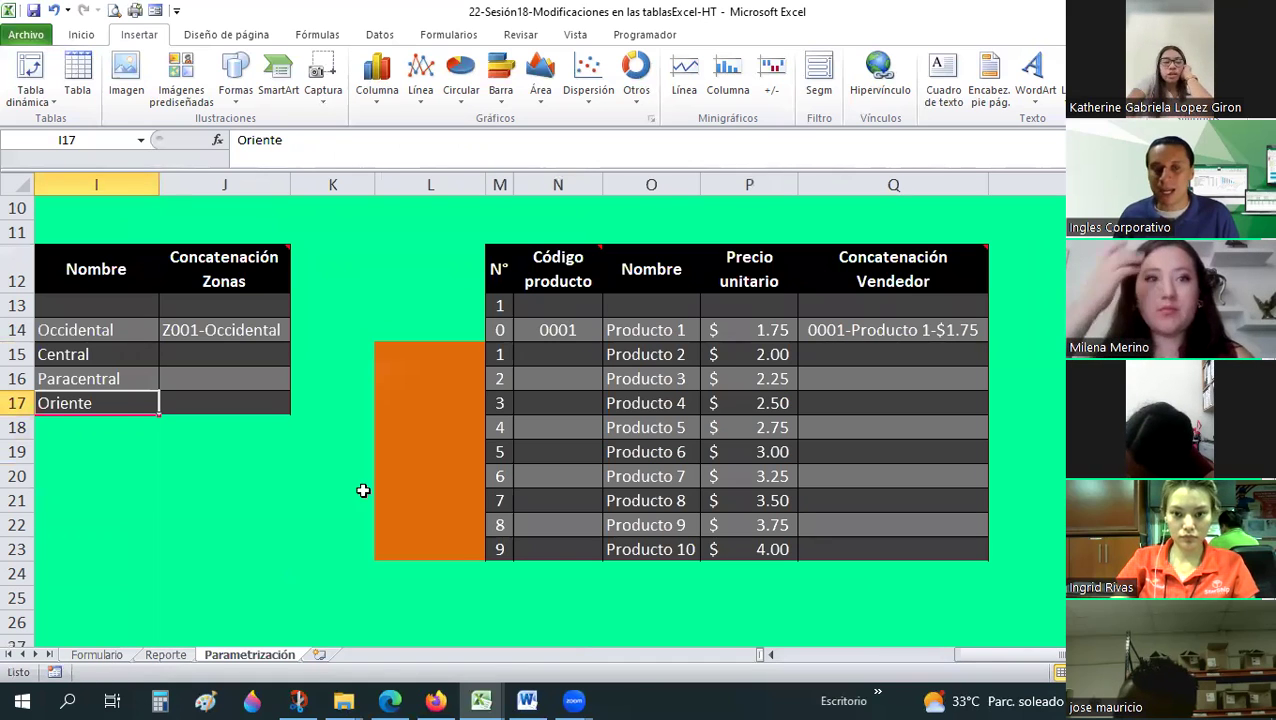
key("ctrl+Page_Up")
key("ctrl+Page_Up")
scroll(438, 361, "down", 2)
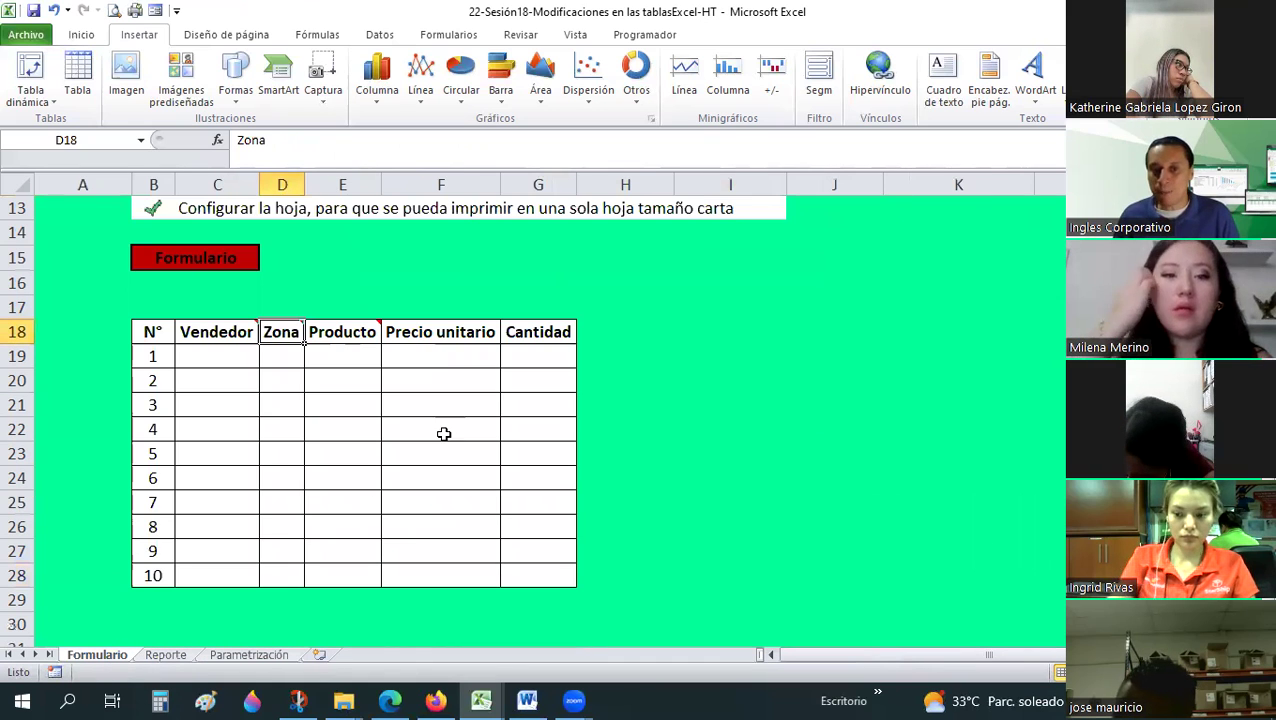
- Highlight the Precio unitario, Producto, Cantidad and Zona entry cells of the form
left_click_drag(440, 356, 440, 476)
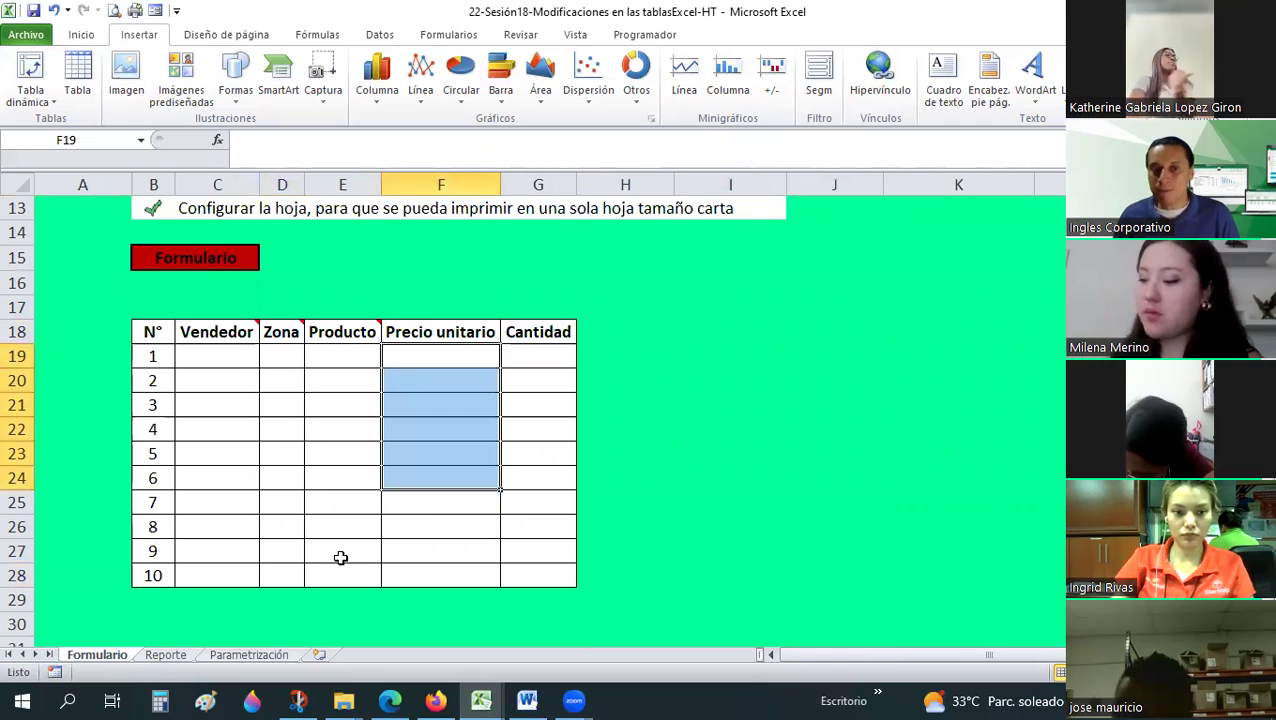
left_click_drag(329, 360, 340, 551)
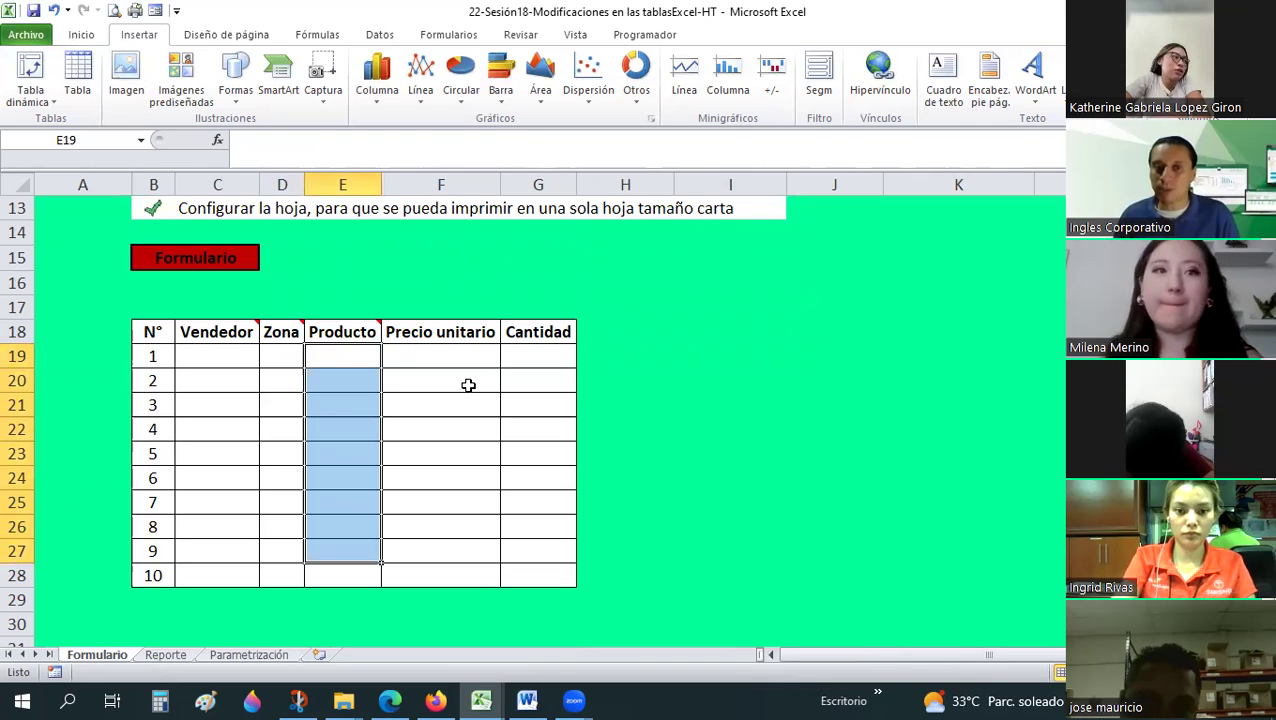
left_click(398, 348)
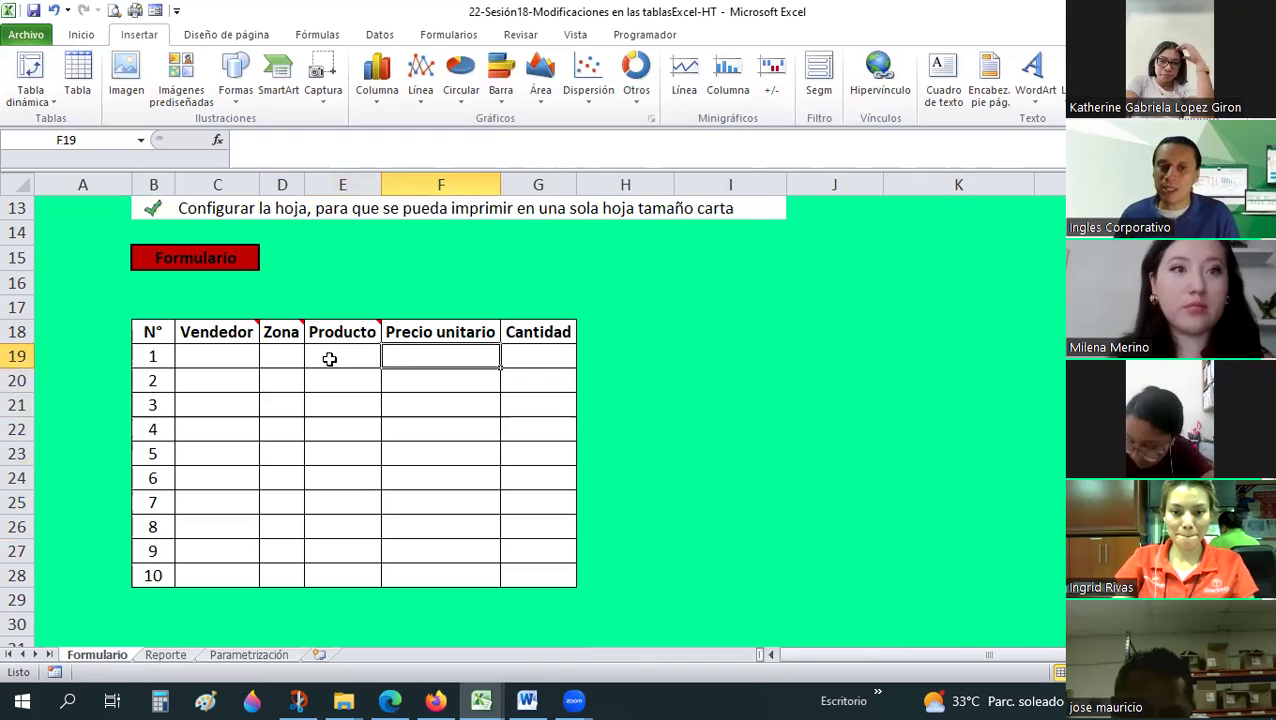
left_click(329, 359)
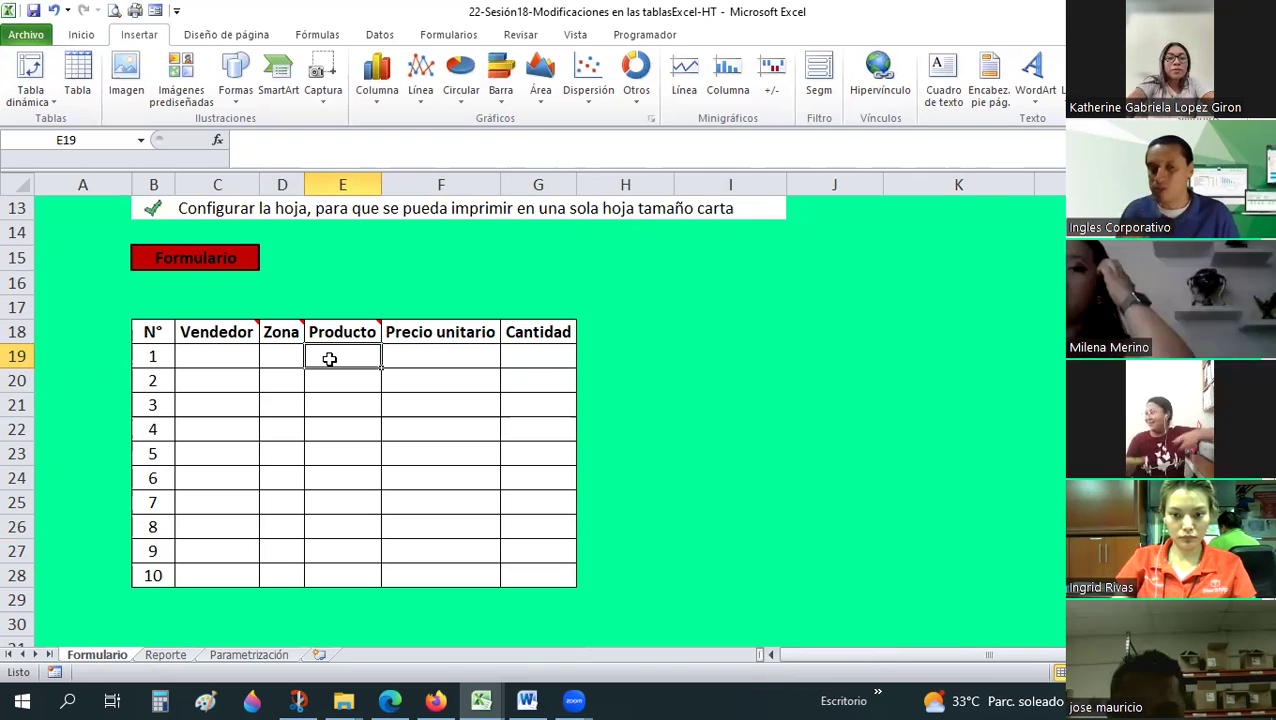
left_click(545, 357)
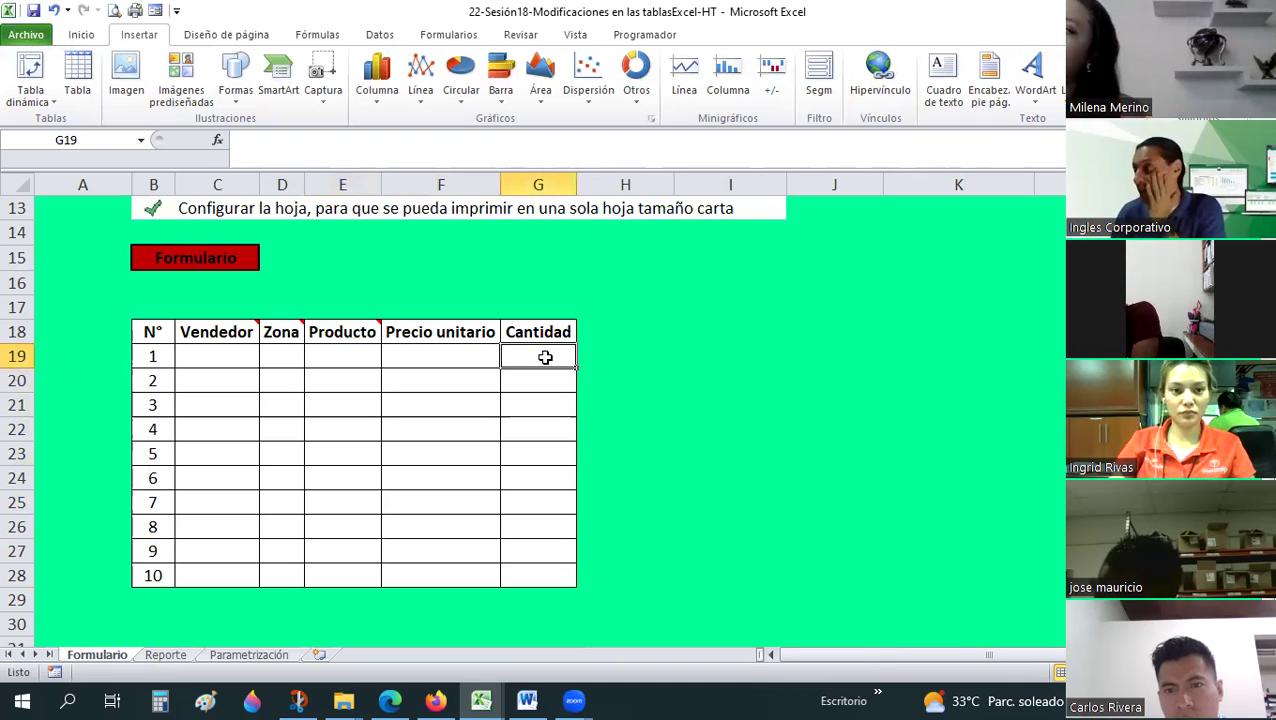
mouse_move(250, 590)
left_mouse_down()
mouse_move(217, 357)
mouse_move(282, 600)
left_mouse_up()
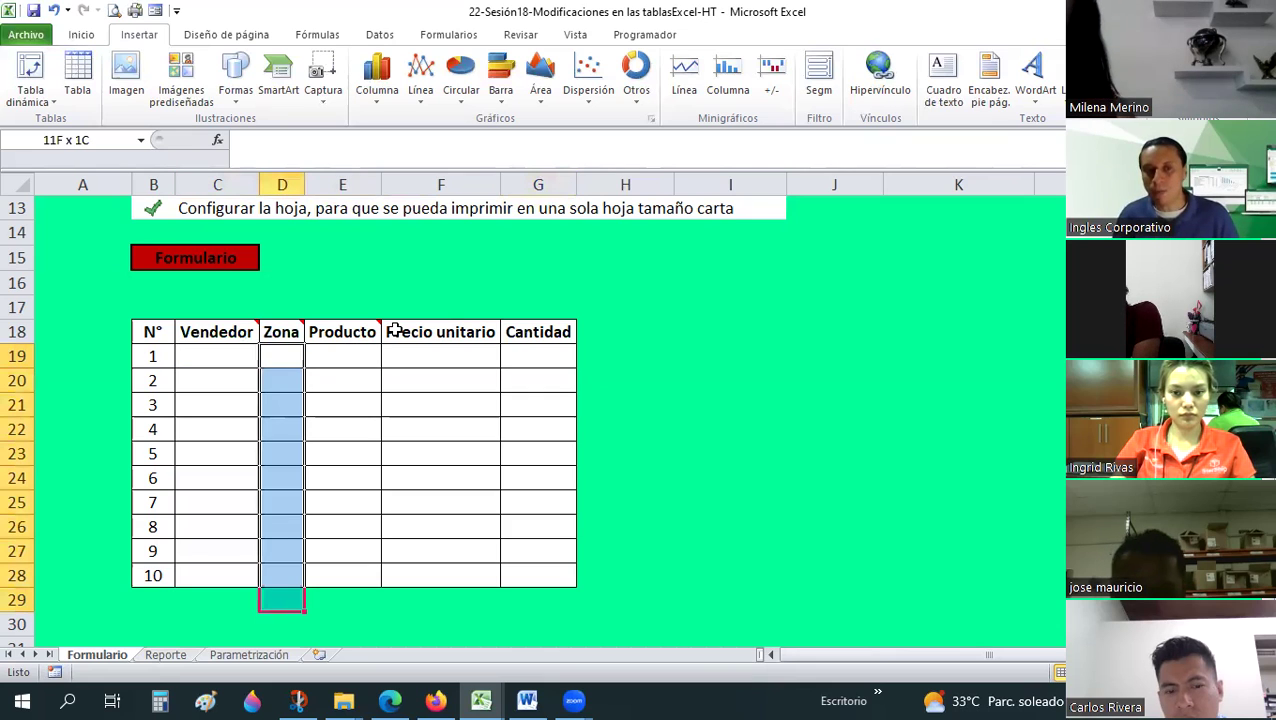
left_click_drag(342, 357, 340, 500)
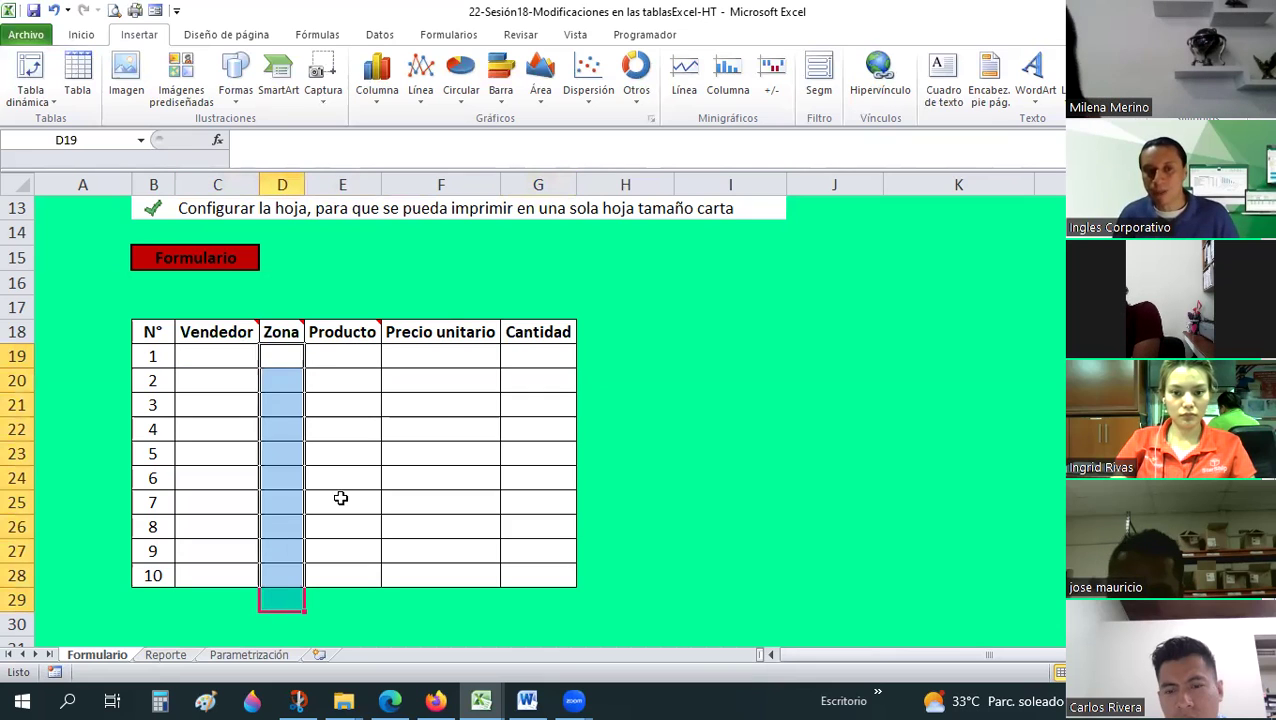
left_click(528, 376)
- Select Cantidad cells and the Vendedor range C19:C28, then move to the Reporte sheet
key("Return")
left_click(526, 501)
left_click(526, 378)
left_click(526, 378)
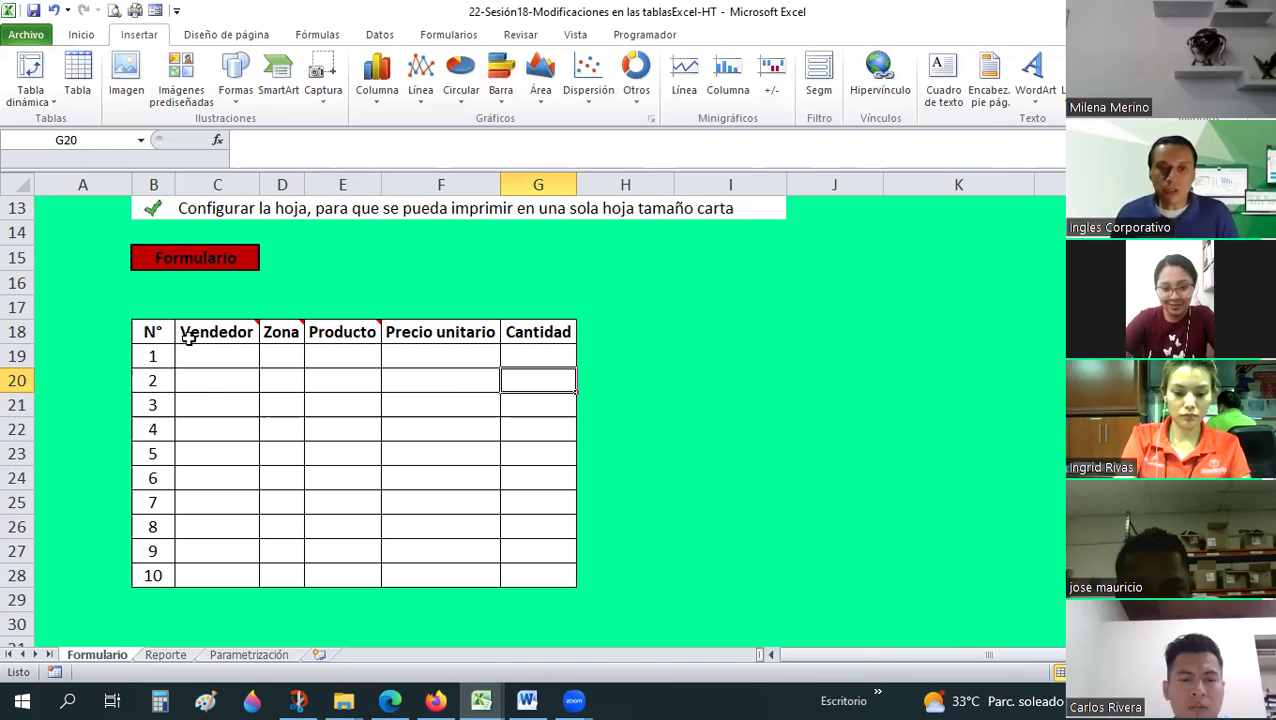
left_click_drag(201, 356, 190, 570)
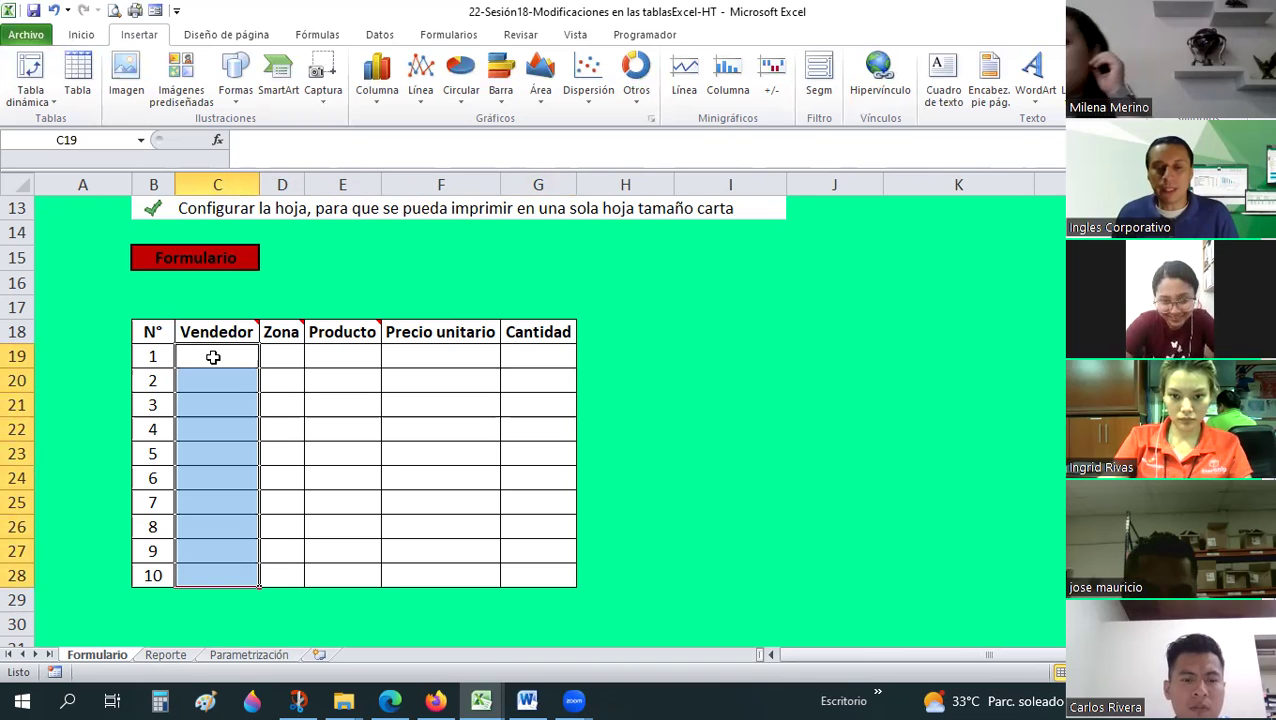
left_click(168, 655)
left_click(535, 415)
- Read through the Reporte sheet instructions on creating and relating tables
scroll(500, 374, "up", 1)
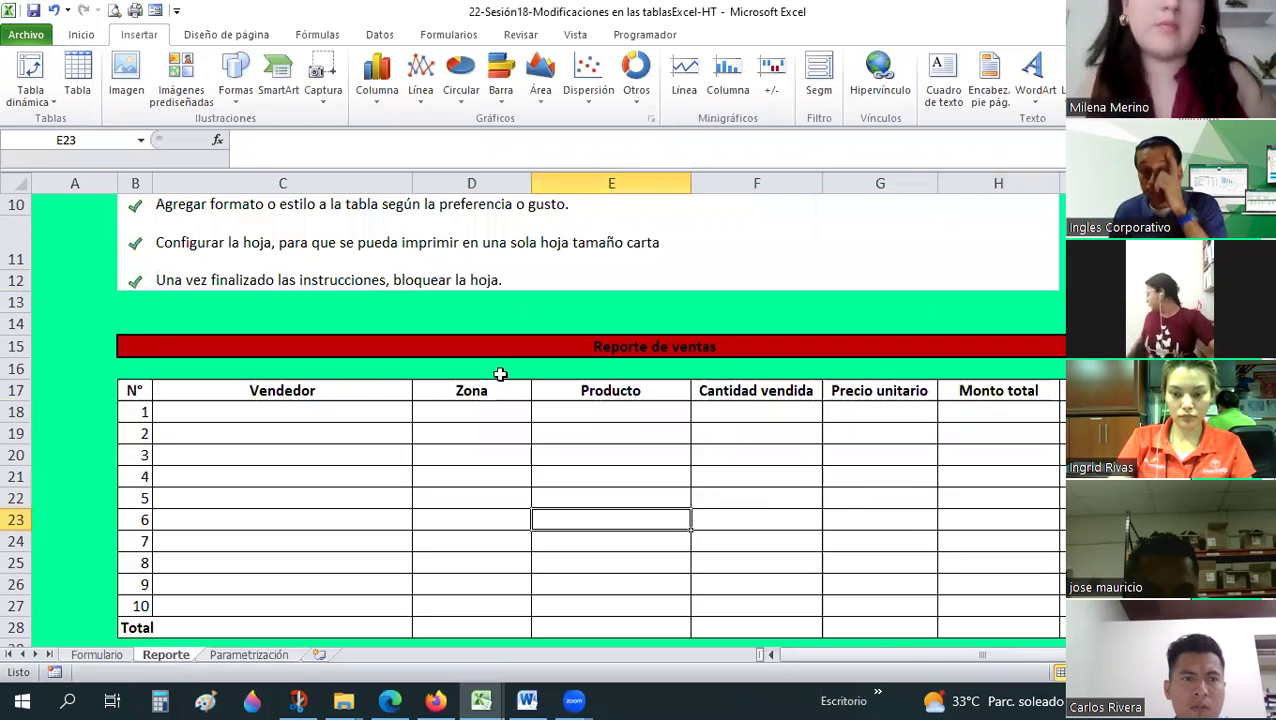
scroll(499, 373, "up", 2)
scroll(498, 372, "up", 1)
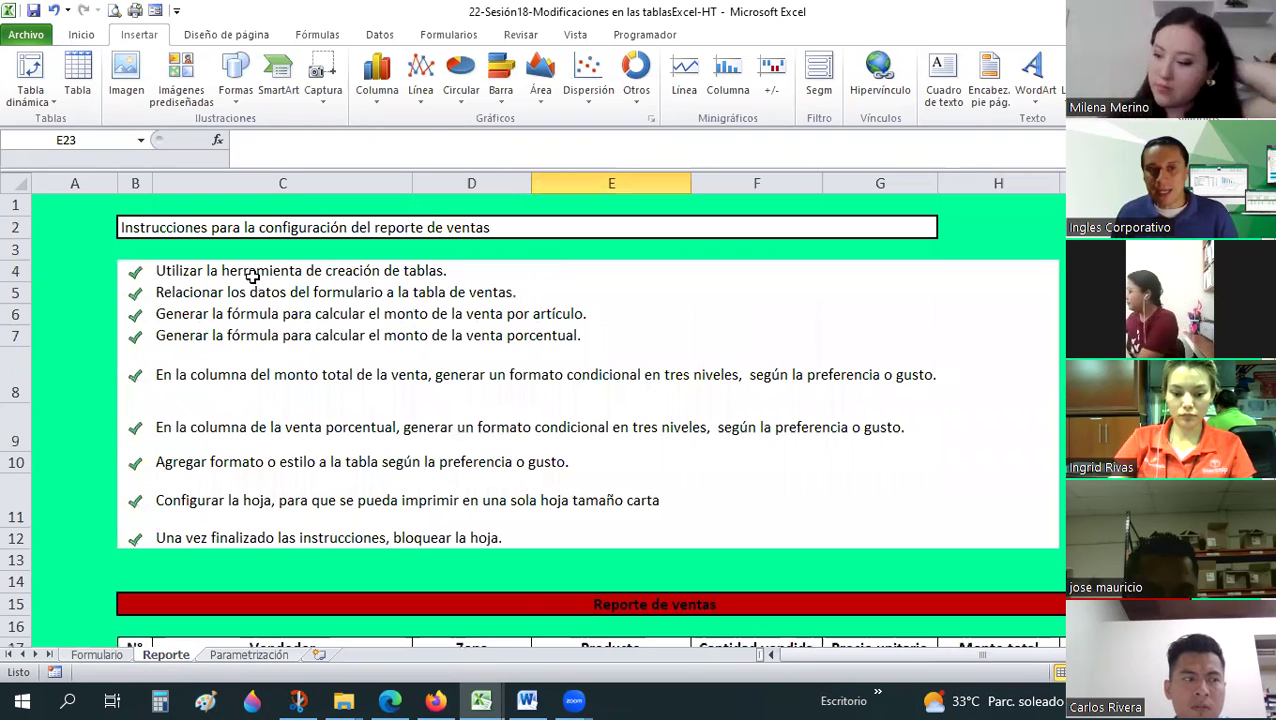
left_click(232, 272)
left_click(232, 294)
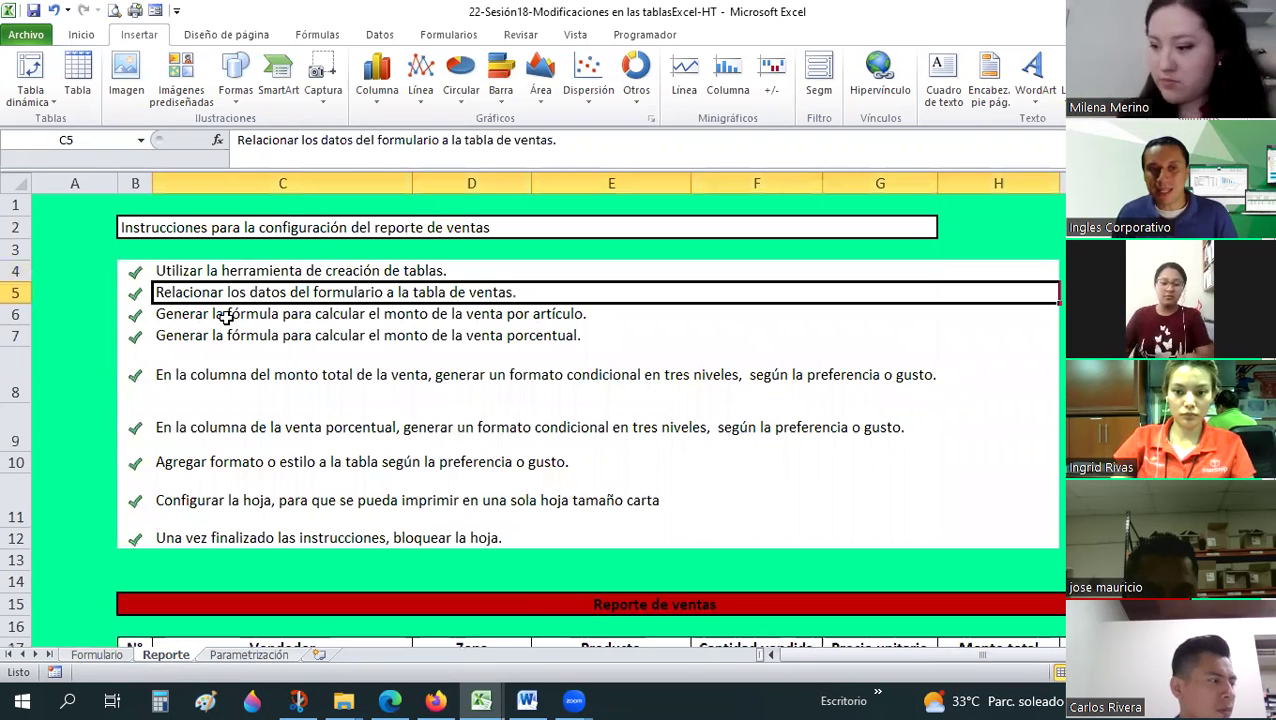
left_click(228, 318)
left_click(188, 268)
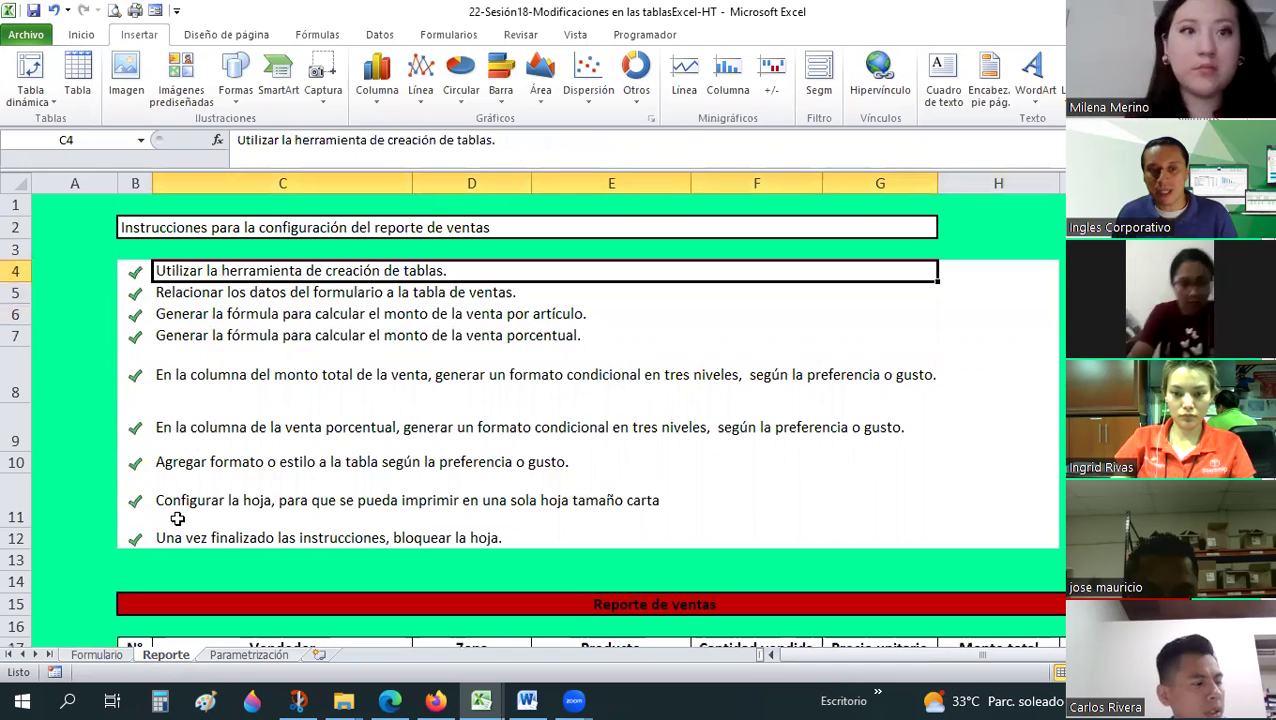
left_click(177, 518, "shift")
scroll(331, 542, "down", 2)
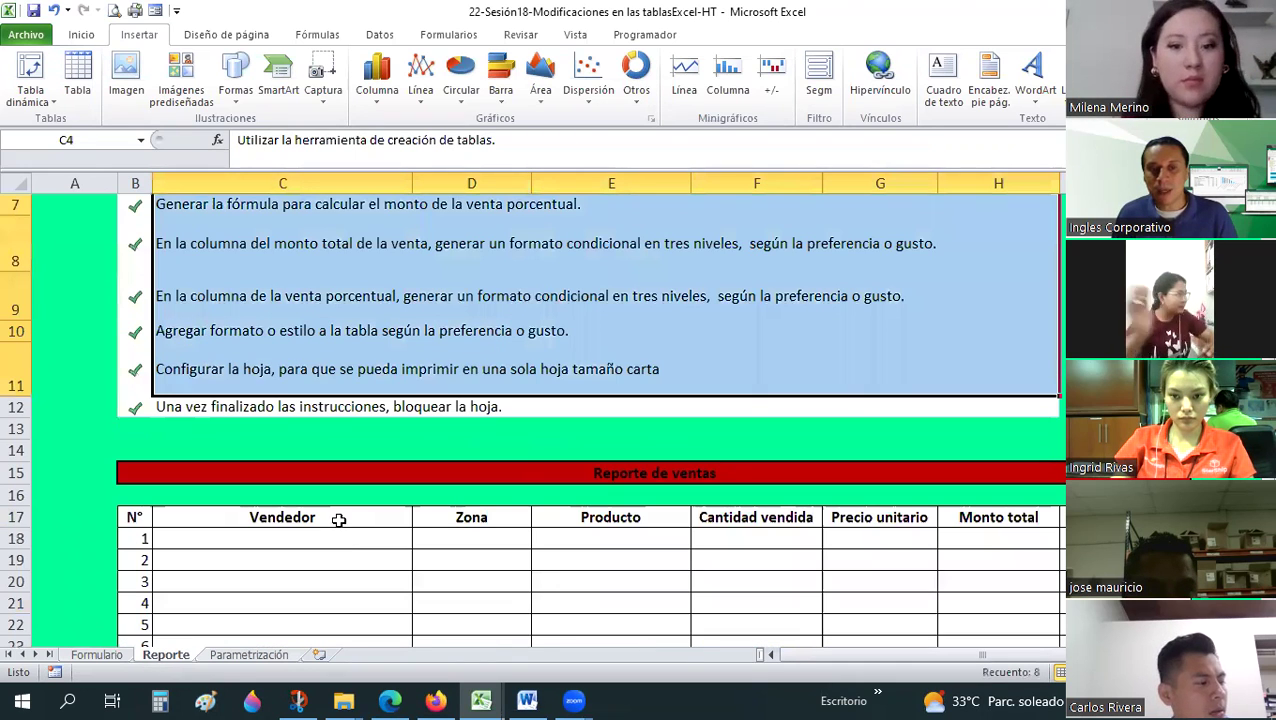
- Check the report headings from Vendedor to Monto total, then return to Formulario
left_click(339, 520)
key("Right")
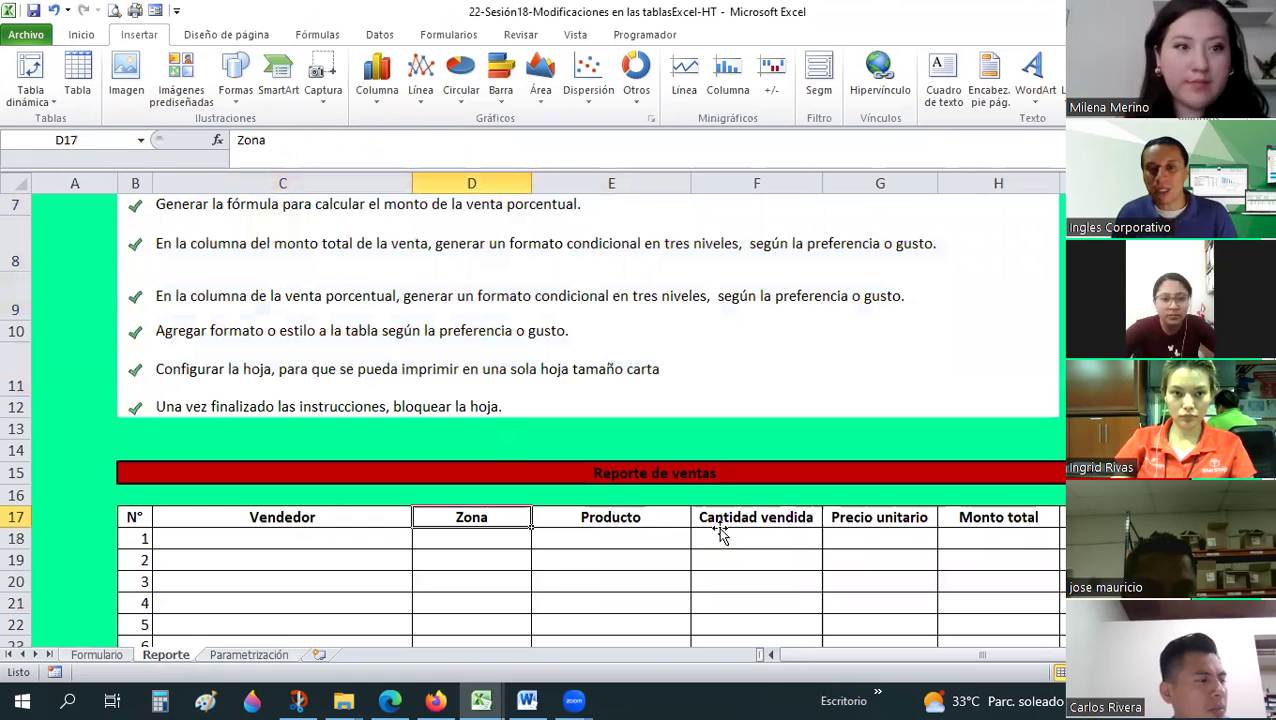
left_click(720, 536)
left_click(876, 518)
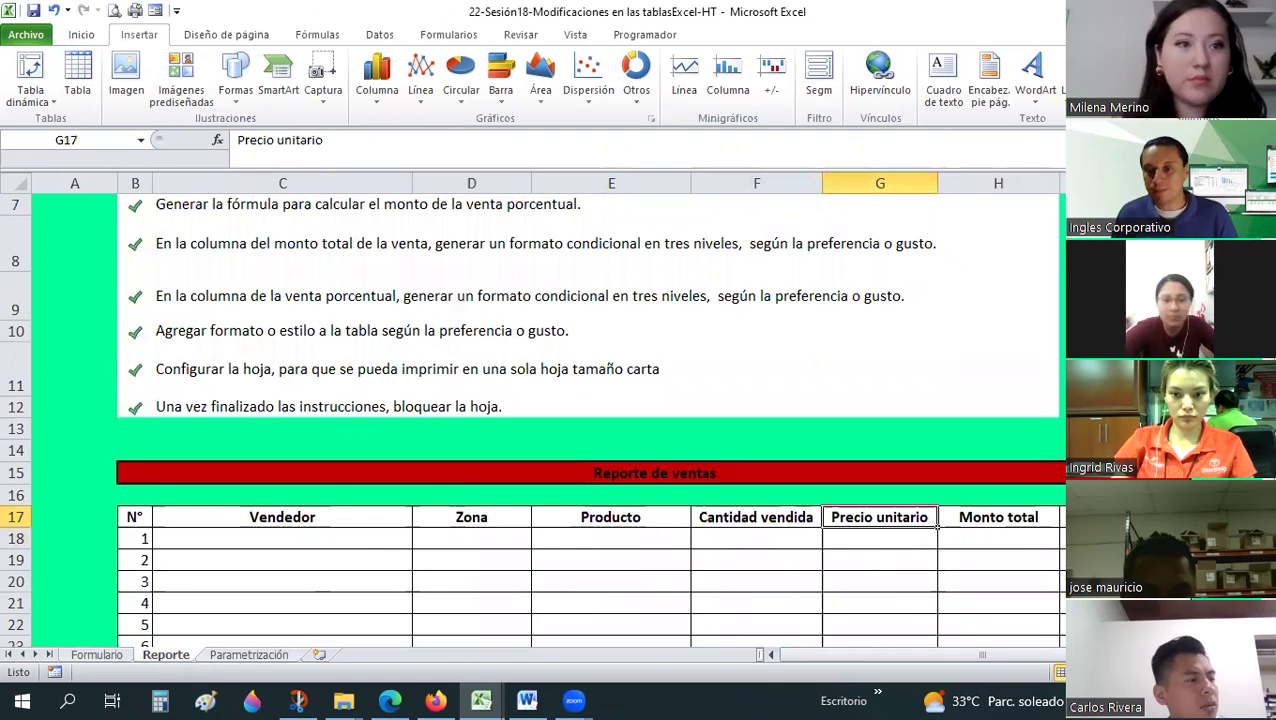
key("Right")
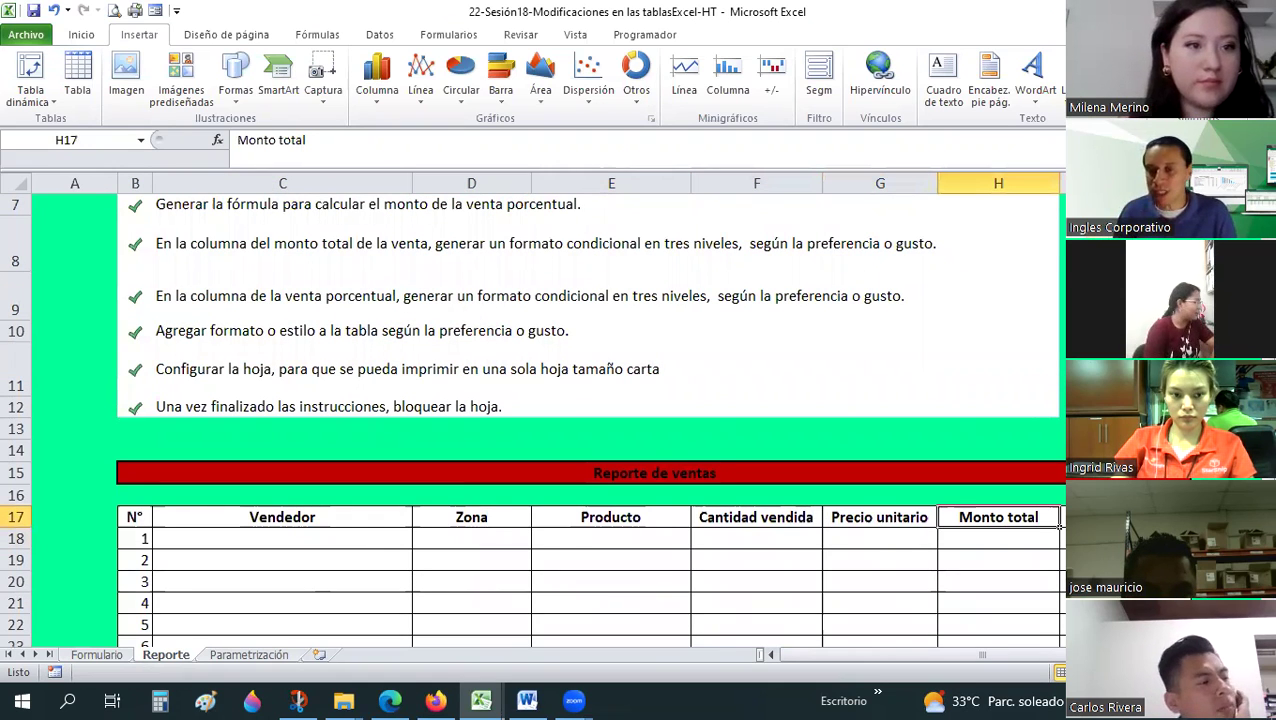
scroll(464, 464, "down", 2)
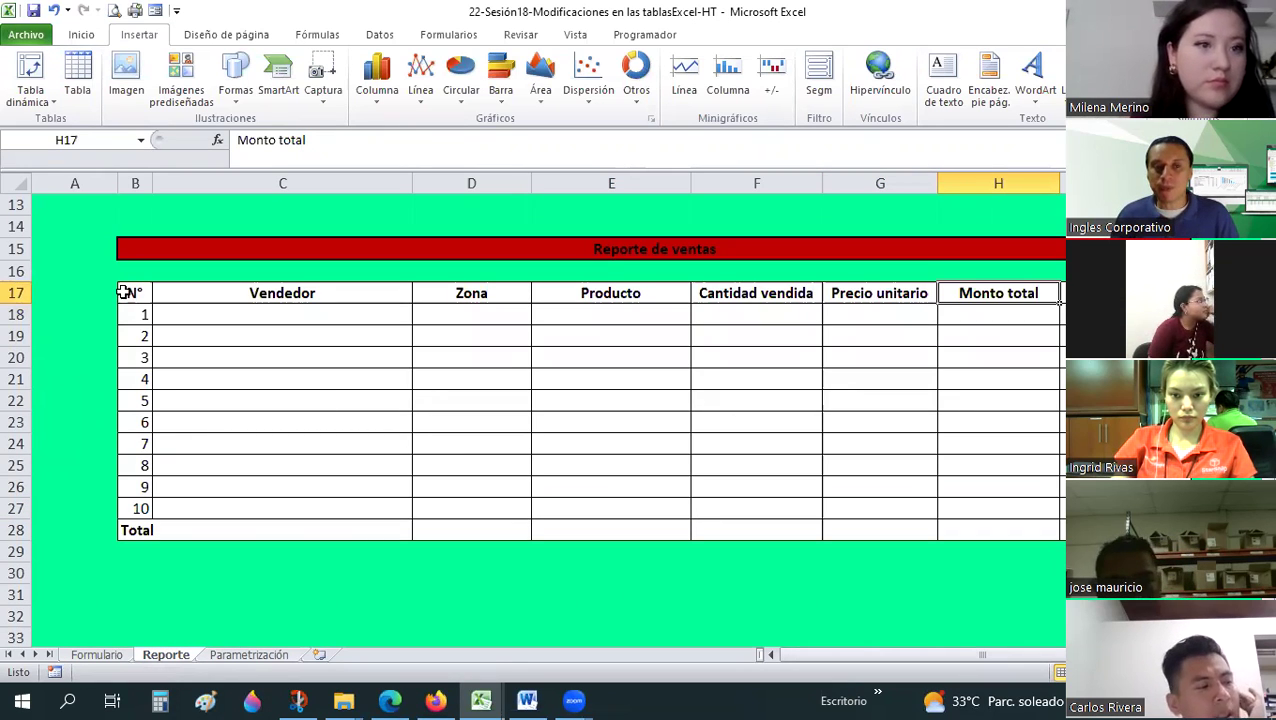
left_click_drag(135, 293, 1035, 440)
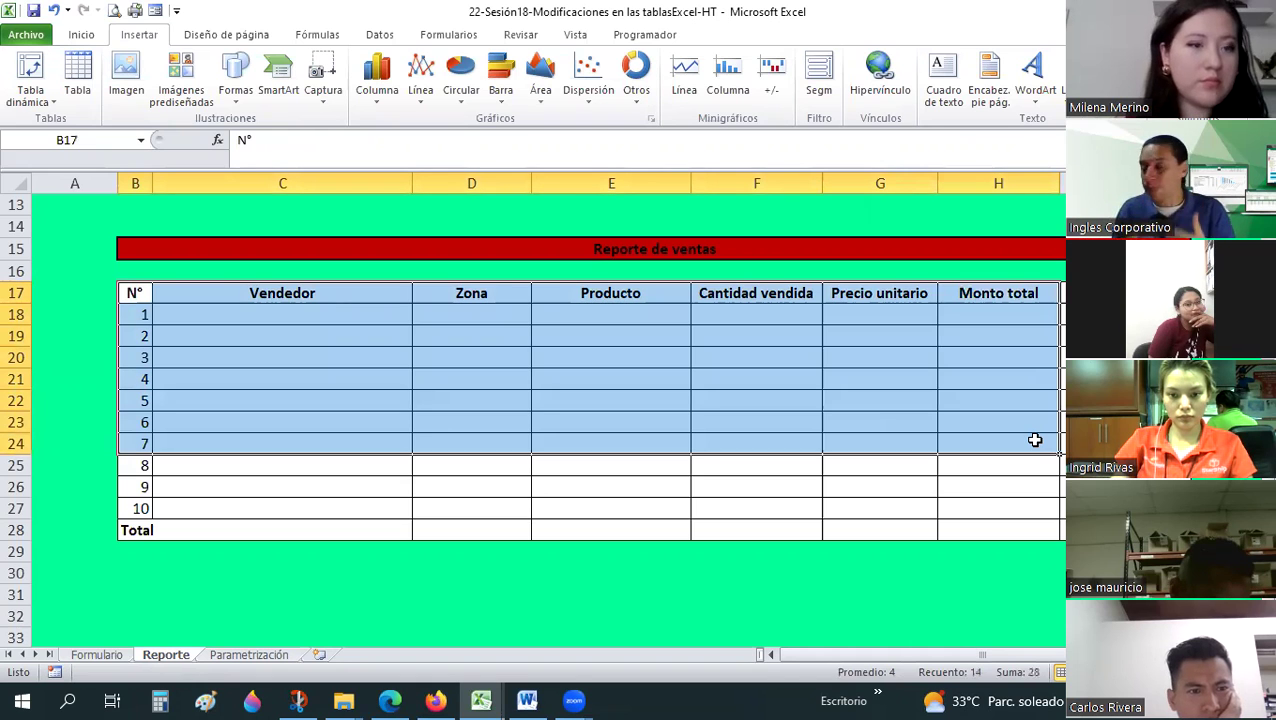
left_click(108, 658)
left_click(389, 454)
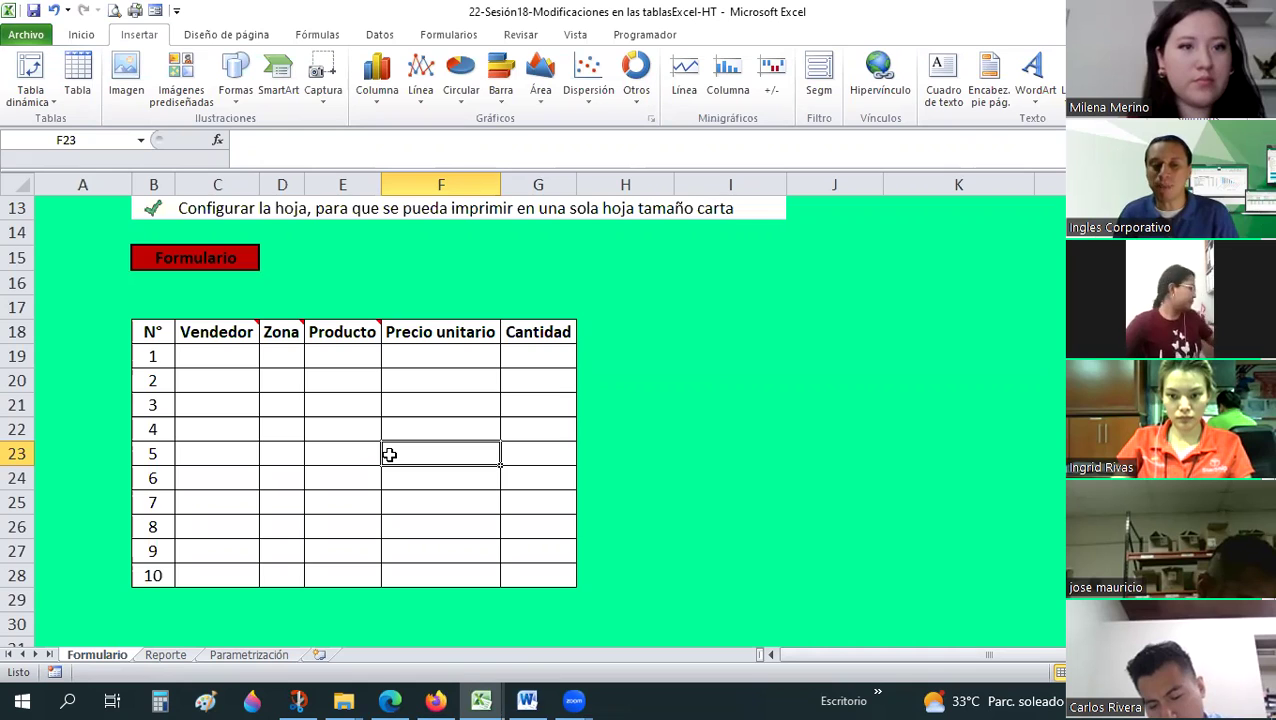
- Compare the form's Producto, Precio unitario and Cantidad headings with the report's columns
left_click(335, 430)
left_click(372, 334)
key("Right")
key("ctrl+Page_Down")
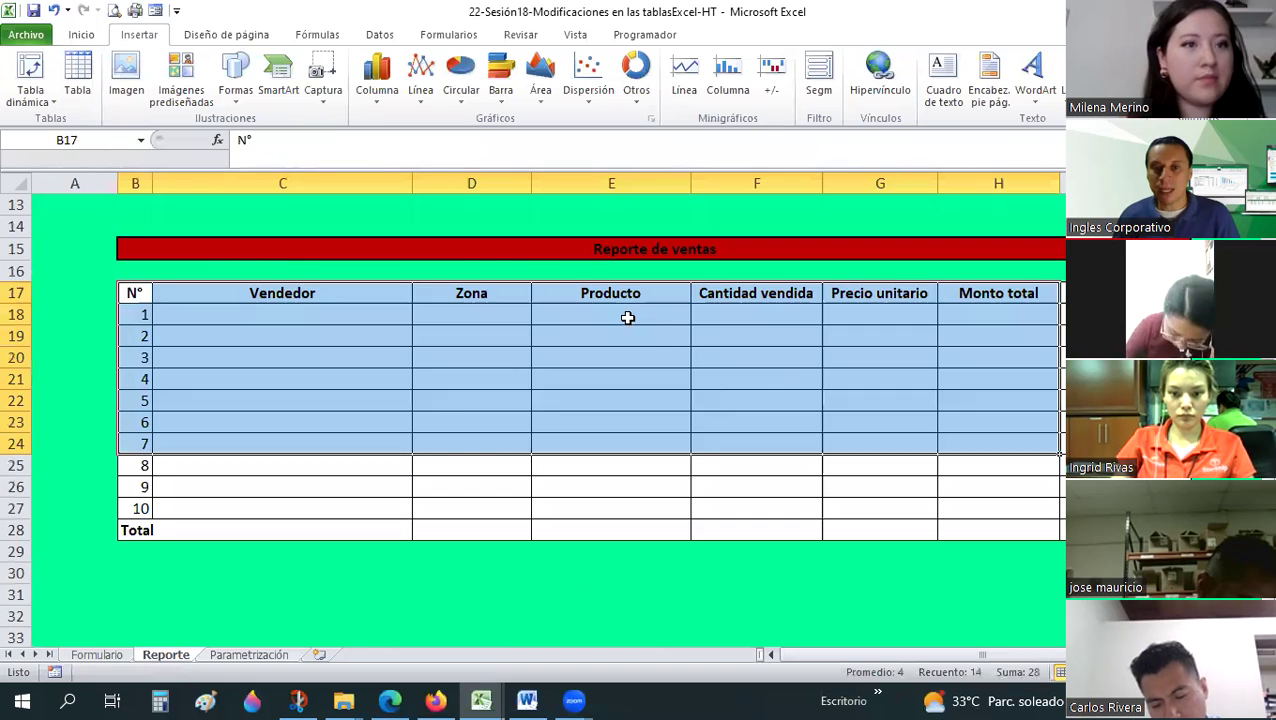
key("Left")
key("Up")
key("Up")
key("Up")
left_click(760, 313)
left_click(896, 313)
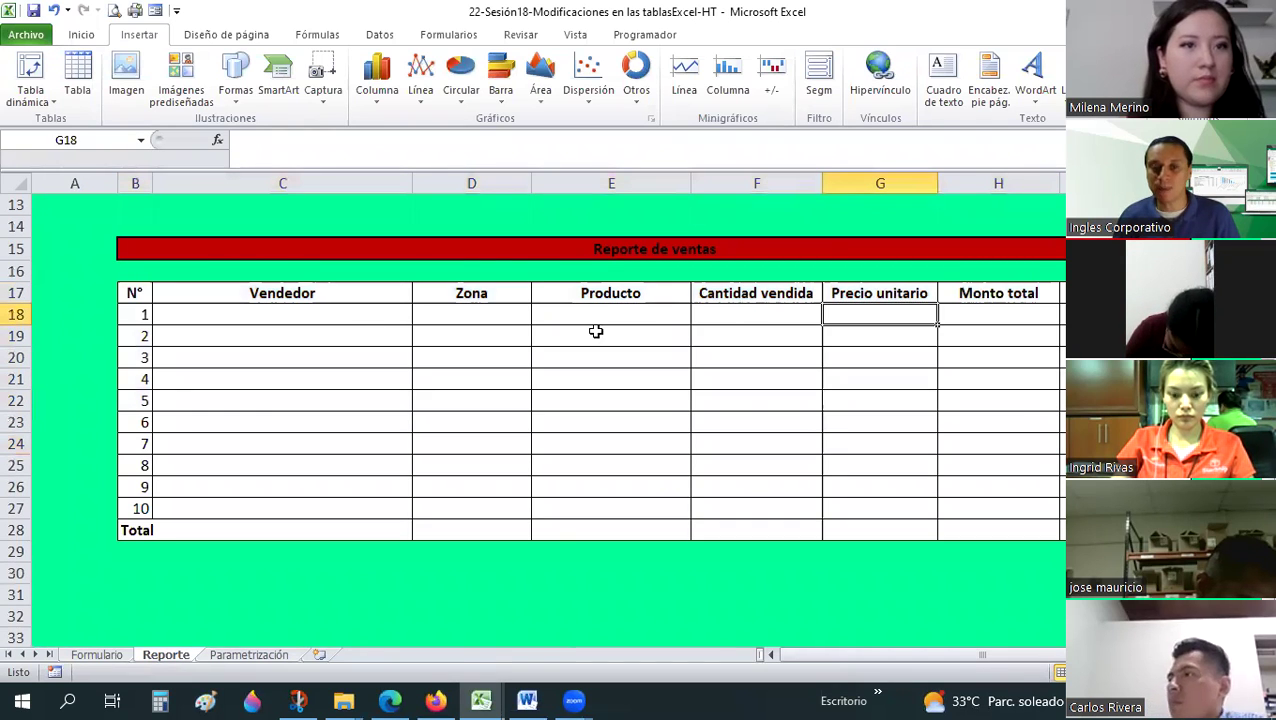
left_click(97, 655)
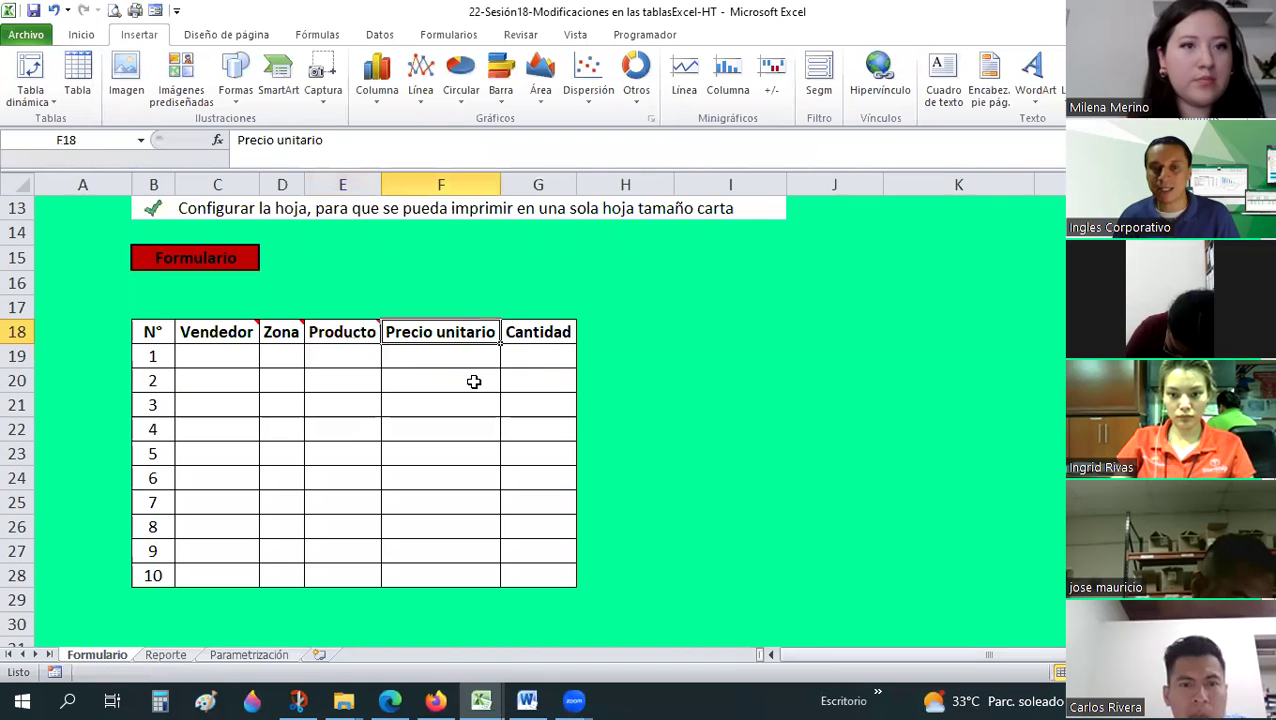
left_click(524, 334)
left_click(166, 655)
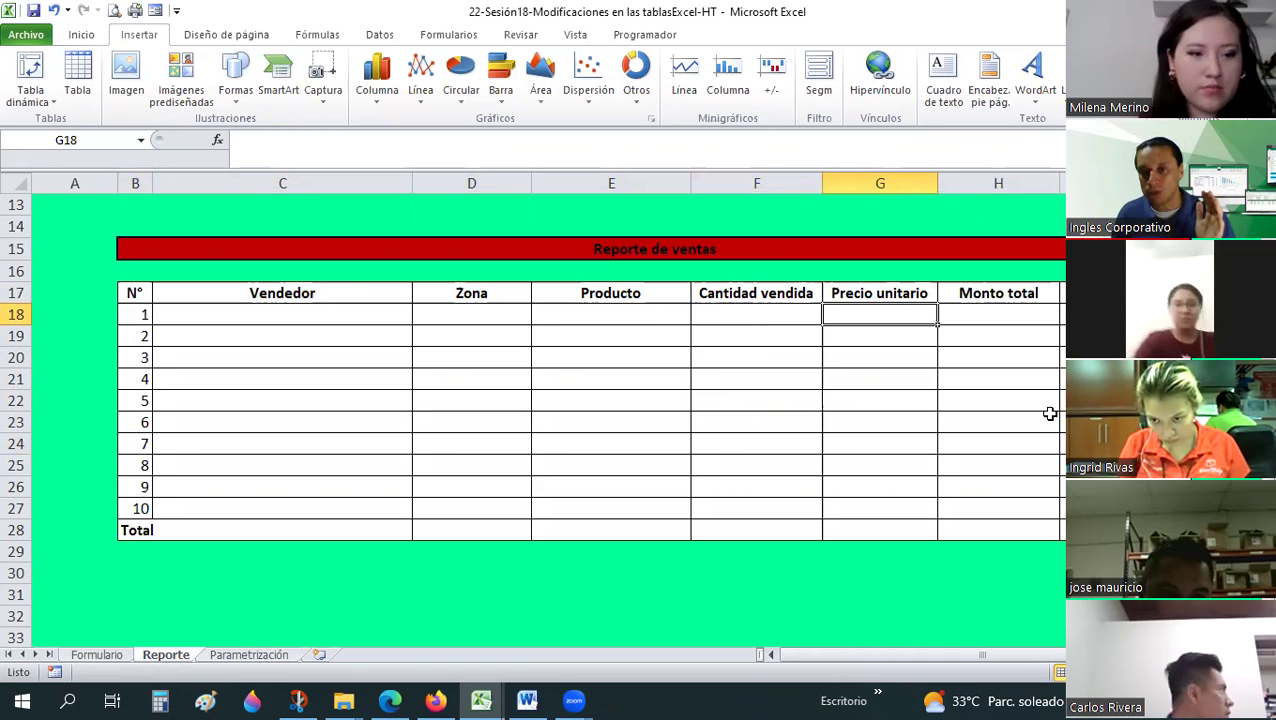
- Select the report table body, then the whole Formulario table, for comparison
left_click_drag(282, 293, 1050, 530)
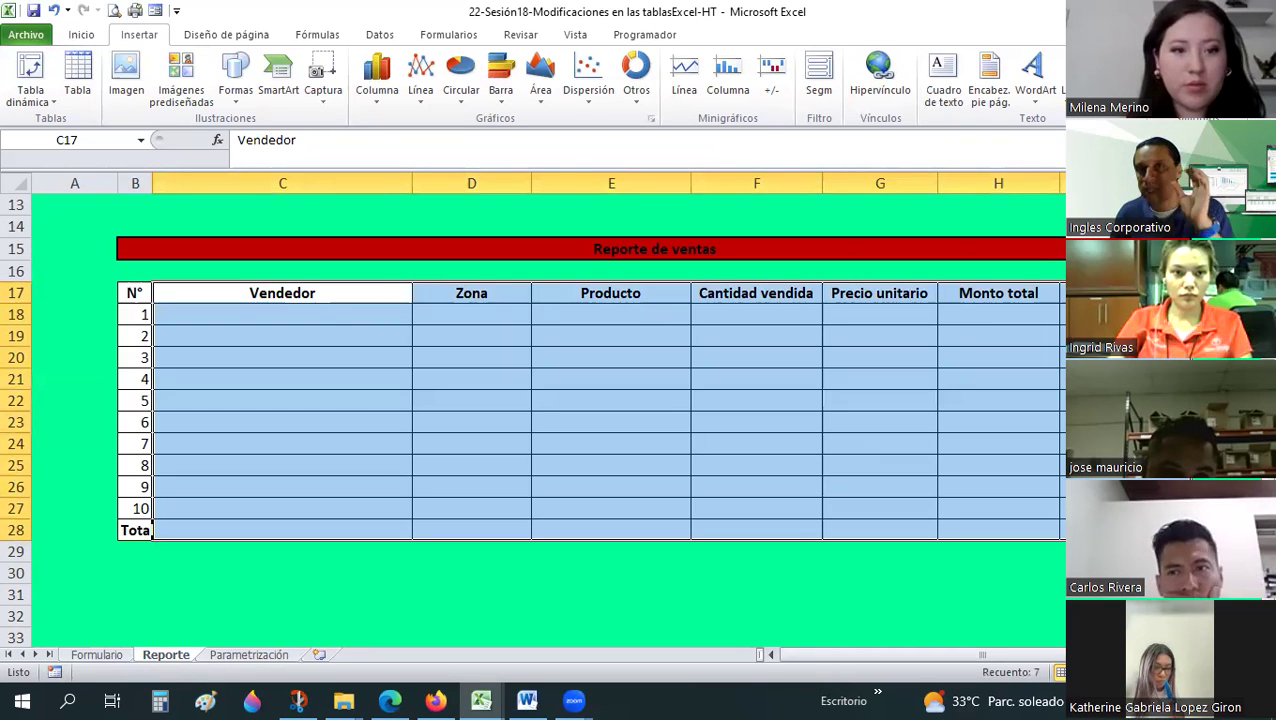
left_click(96, 655)
left_click_drag(153, 332, 537, 567)
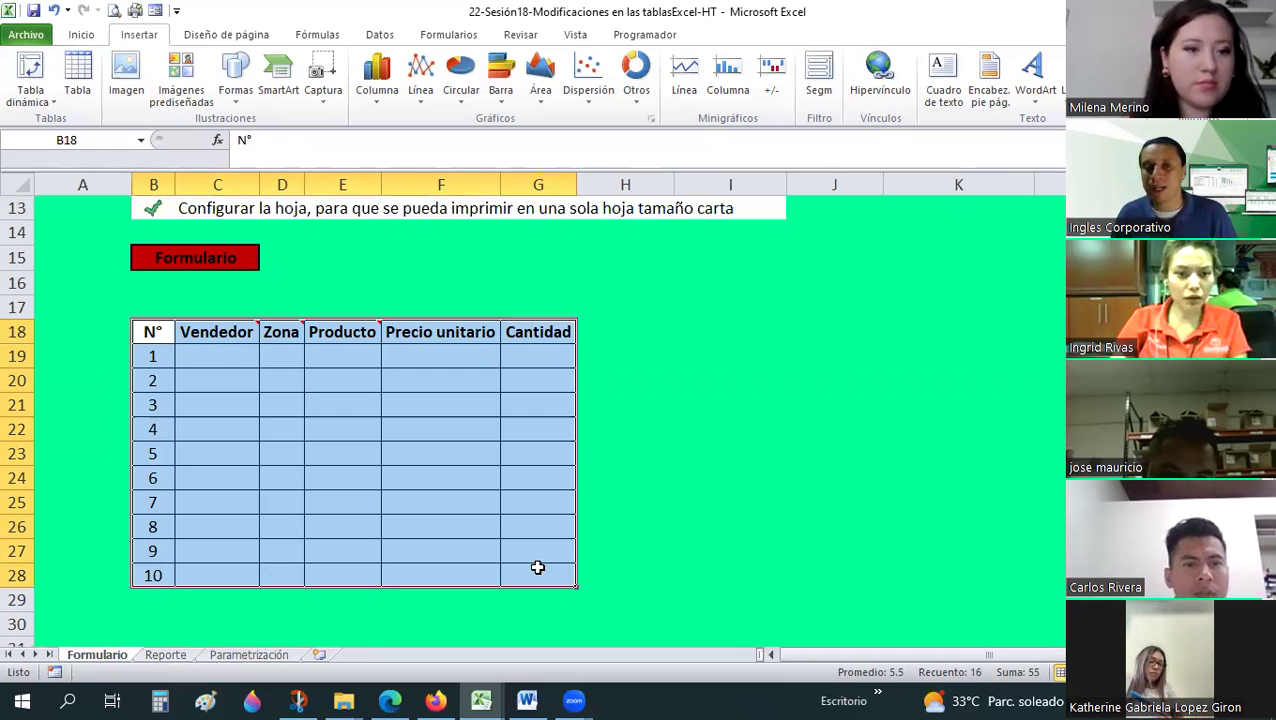
left_click(558, 401)
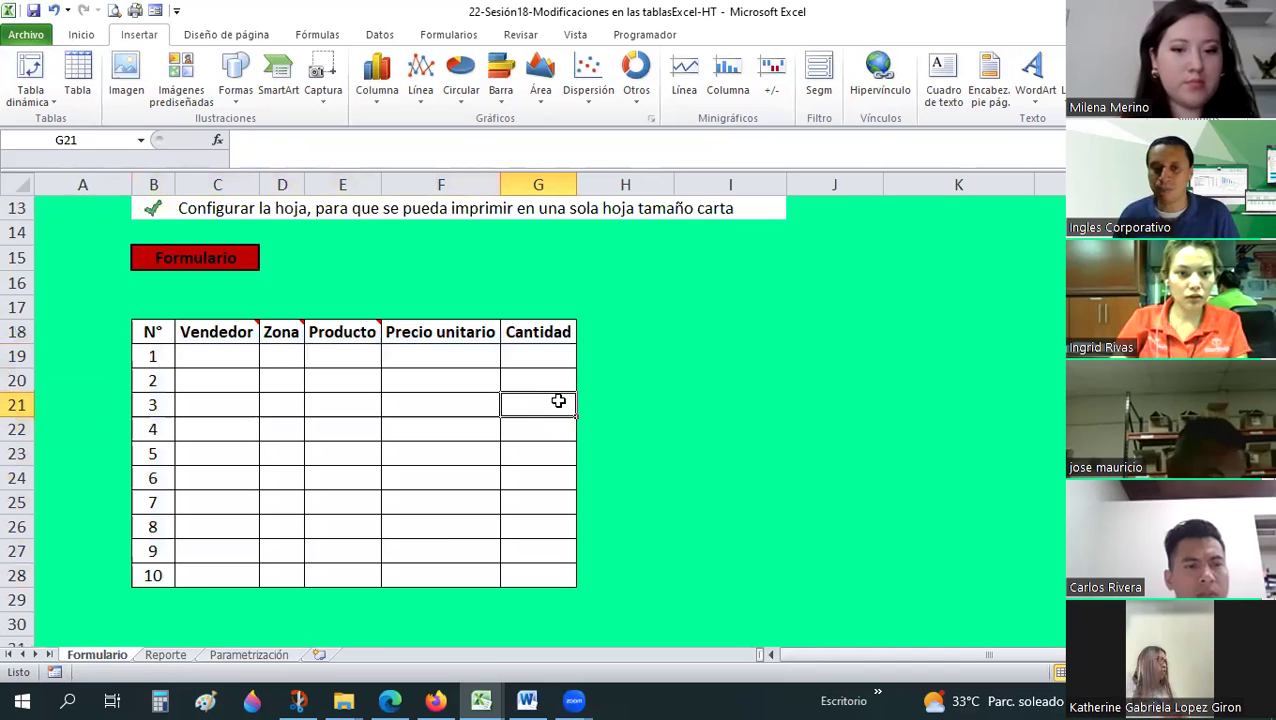
key("Right")
key("Up")
key("Up")
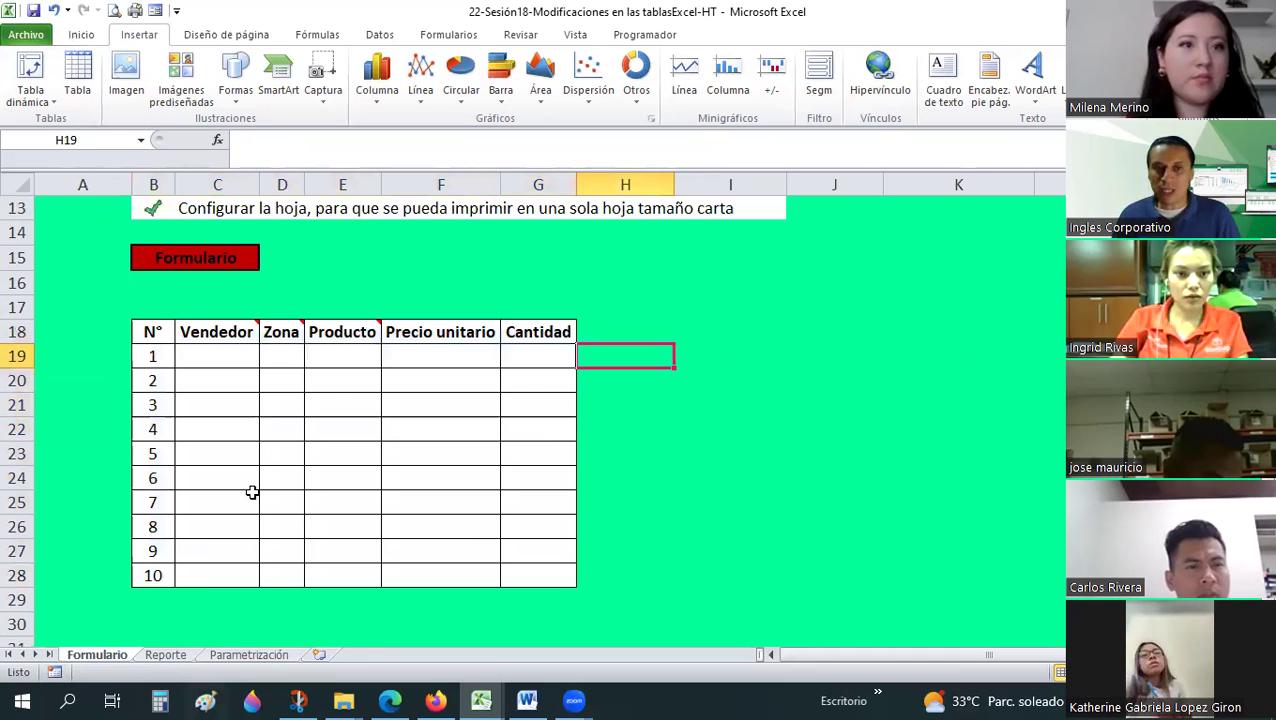
- Select the form's data entry area, then end on Reporte at the first Vendedor entry
key("ctrl+Page_Down")
scroll(252, 492, "down", 2)
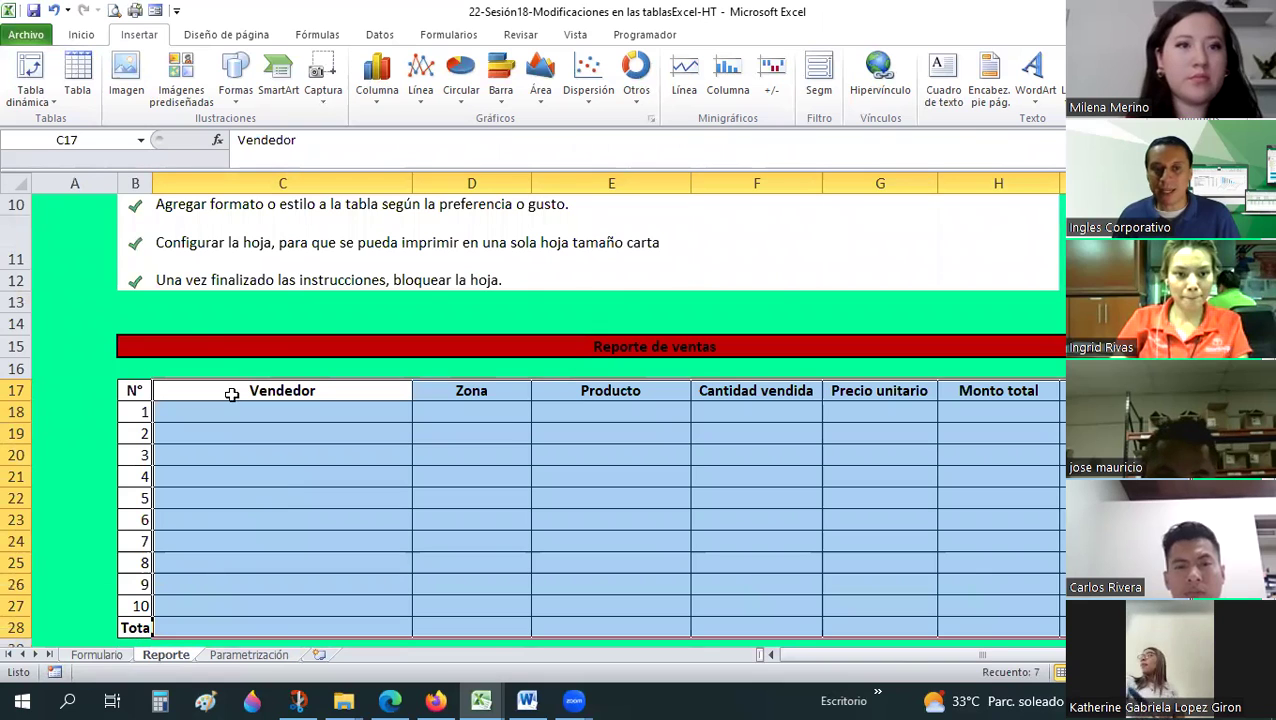
key("ctrl+Page_Up")
left_click_drag(217, 356, 538, 551)
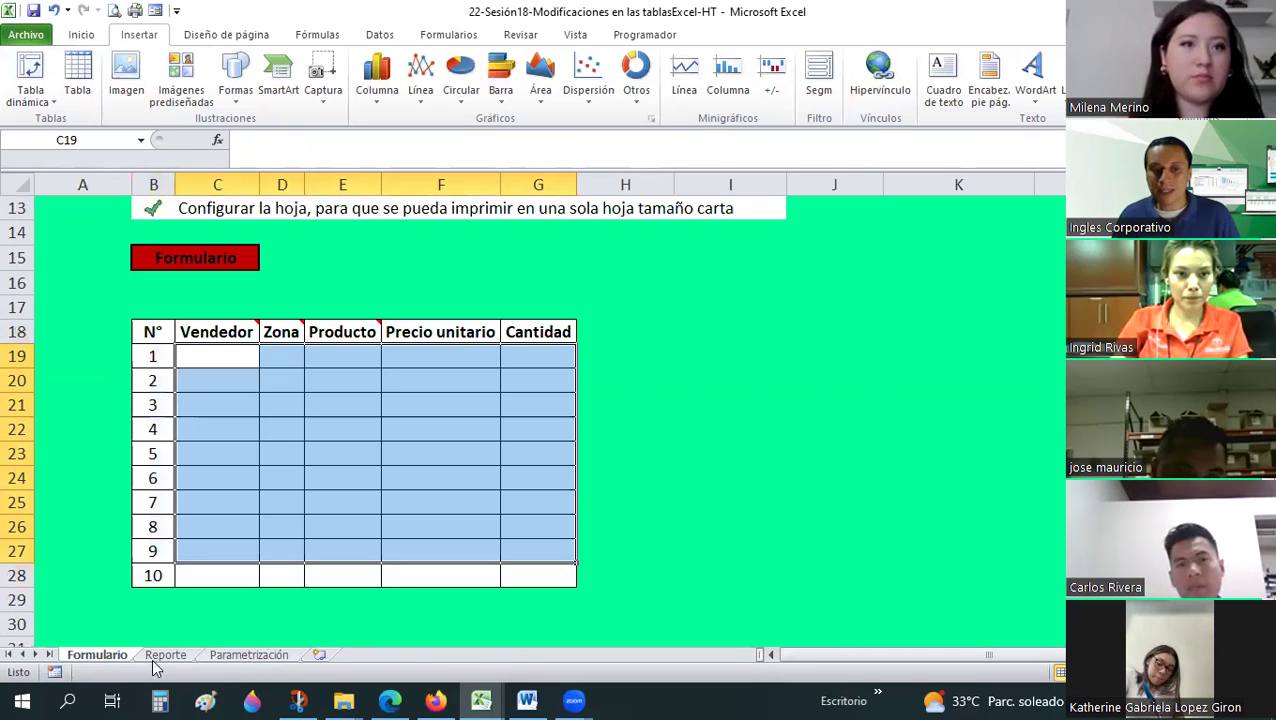
left_click(158, 656)
left_click(222, 408)
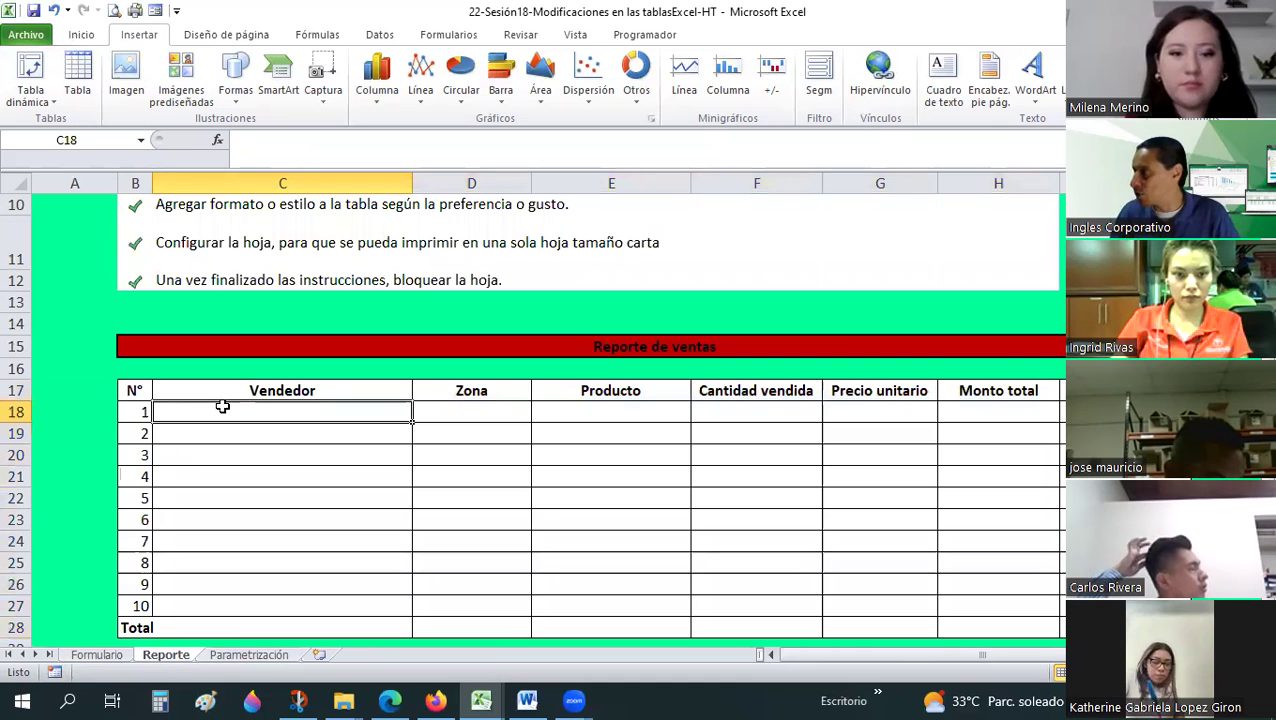
- Check Formulario's Vendedor cells C19:C28, then select the Código de vendedor header on Parametrización
left_click(215, 655)
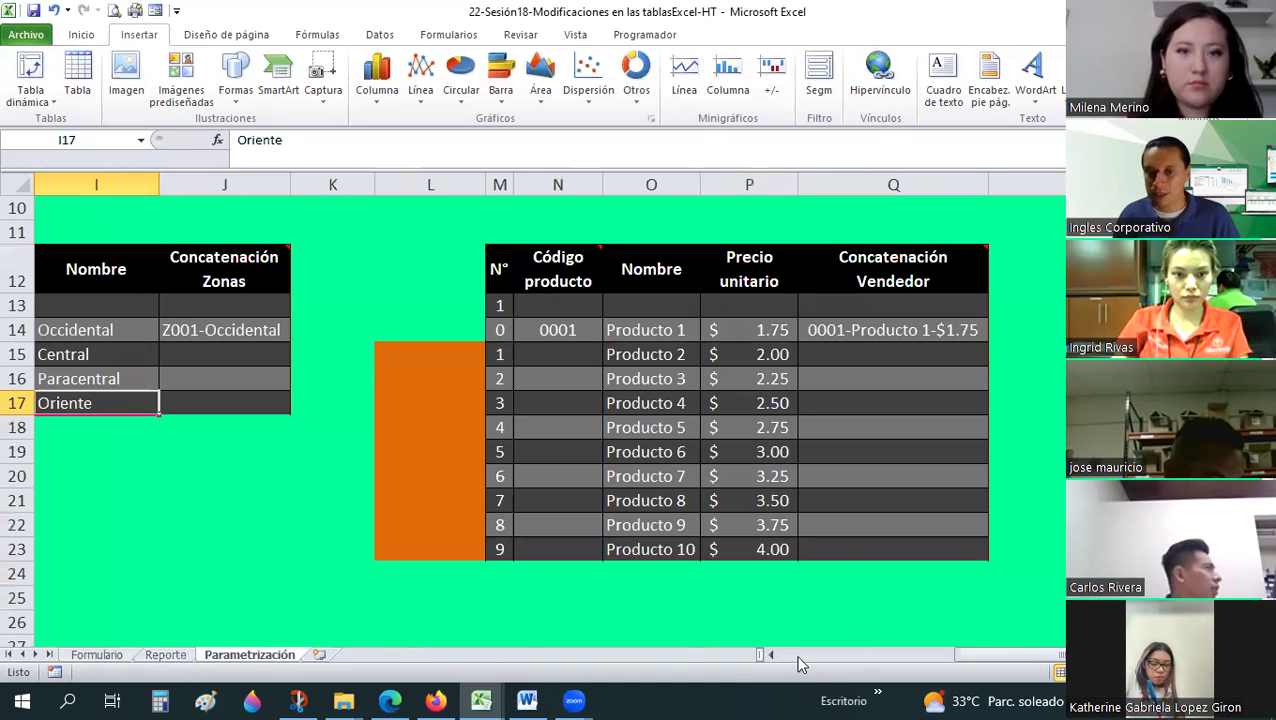
scroll(177, 455, "left", 5)
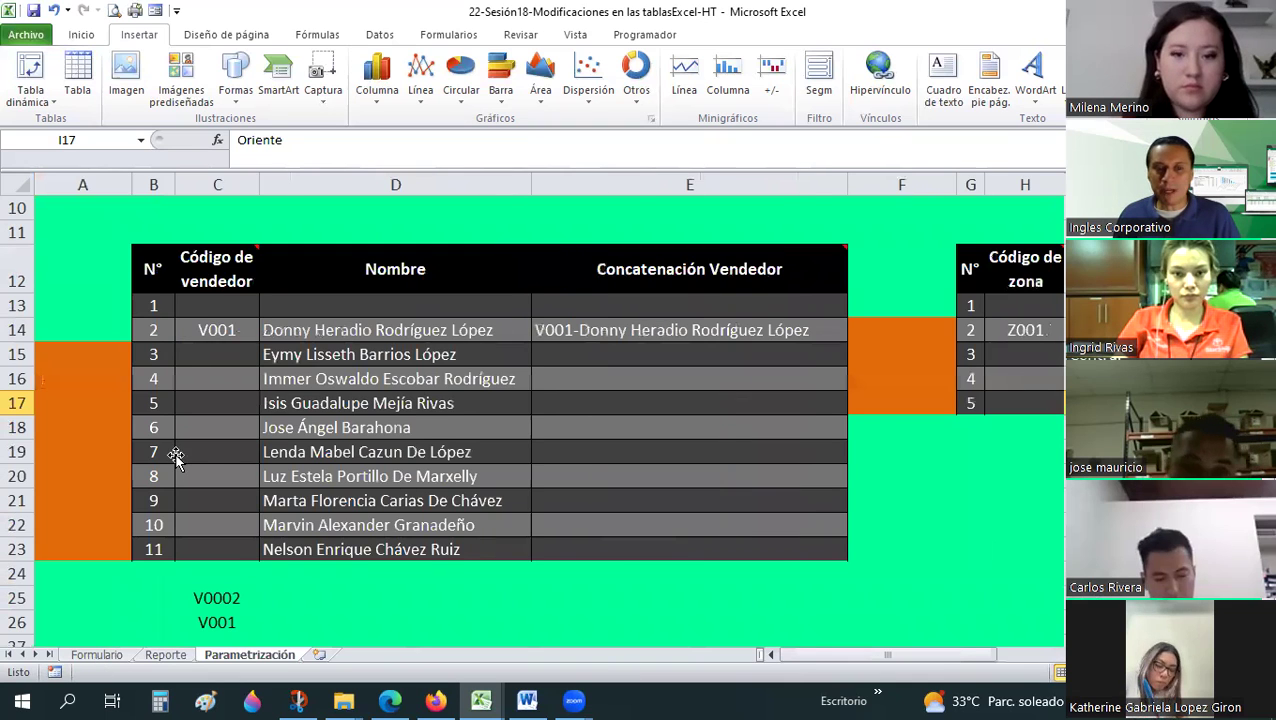
key("ctrl+Page_Up")
key("ctrl+Page_Up")
left_click_drag(205, 361, 215, 576)
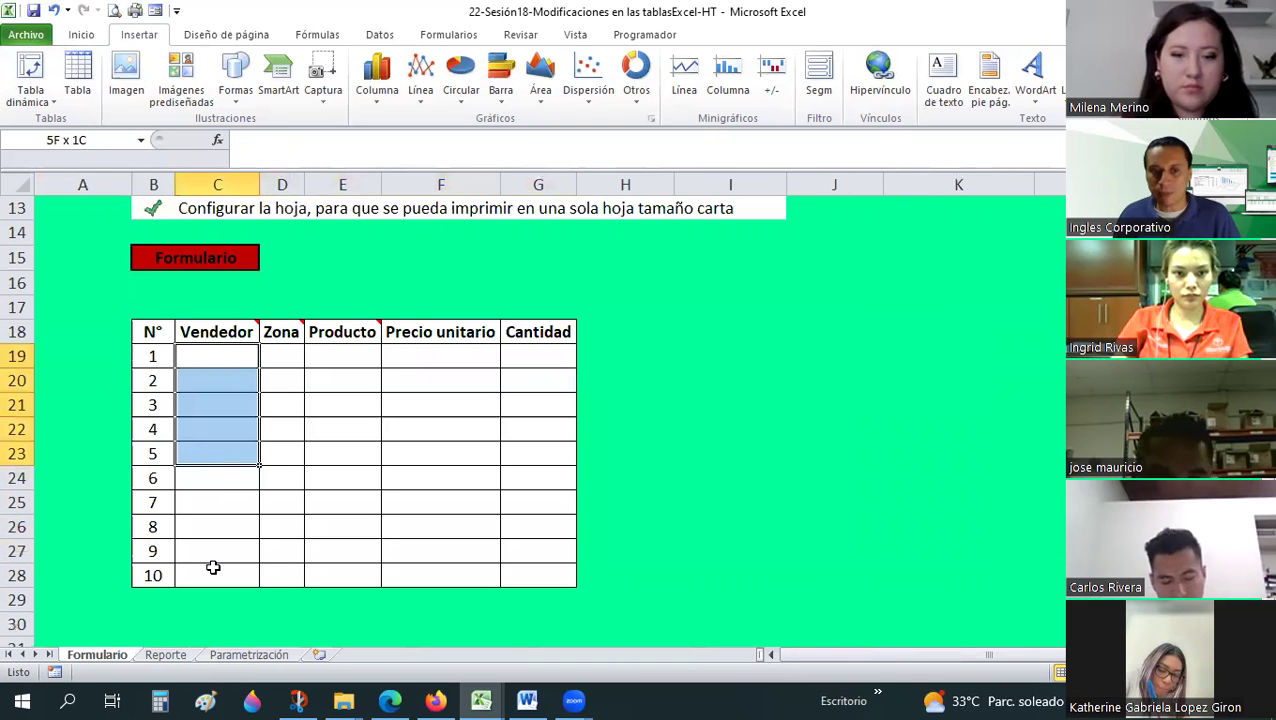
left_click(255, 655)
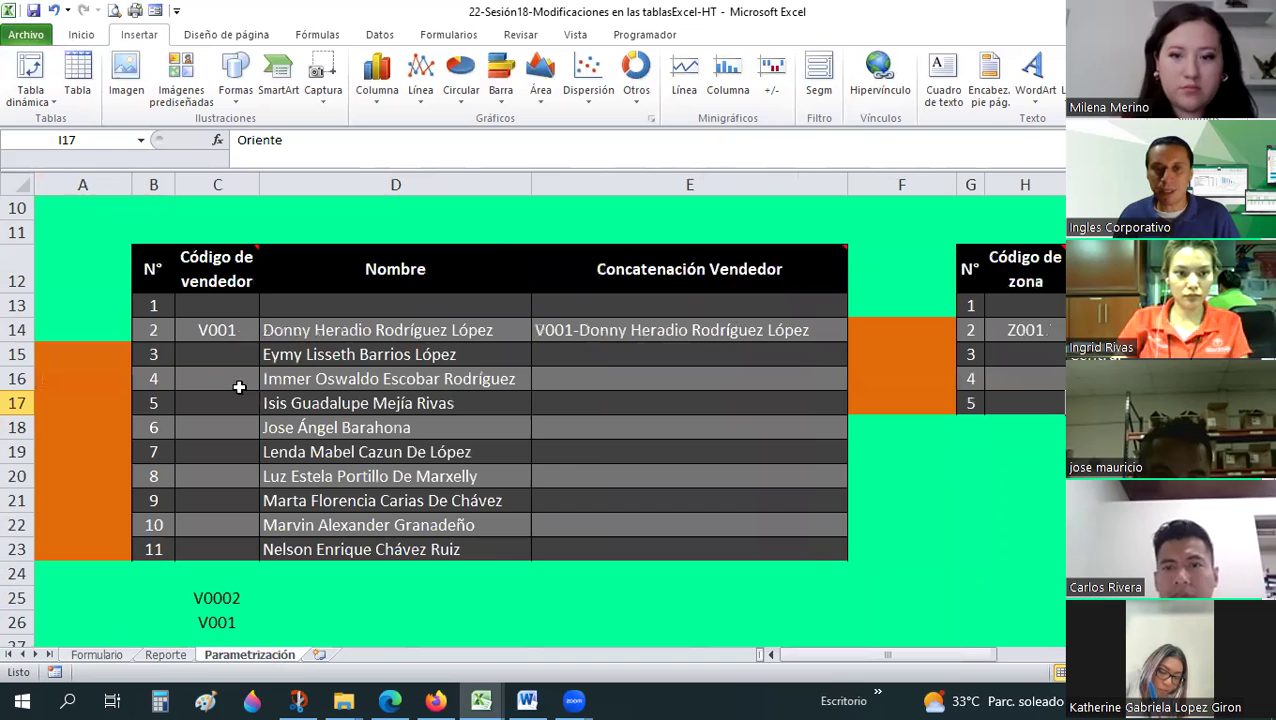
left_click(187, 260)
scroll(188, 261, "up", 1)
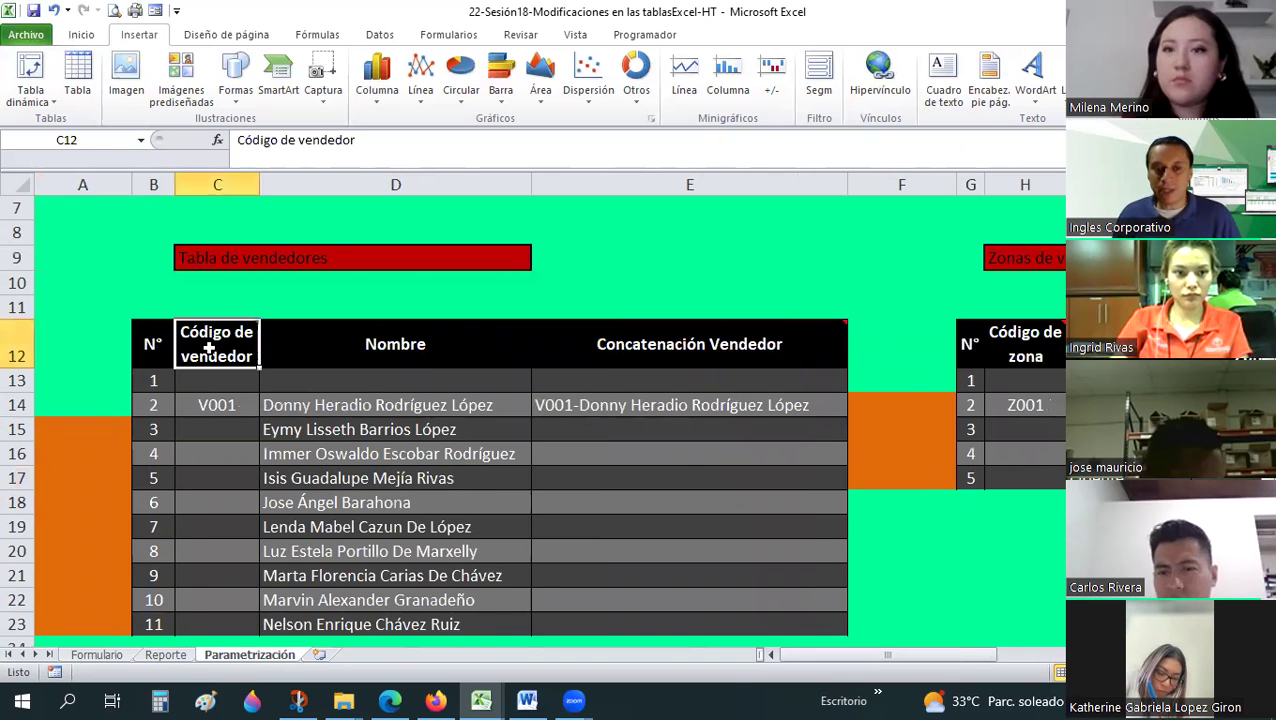
mouse_move(216, 269)
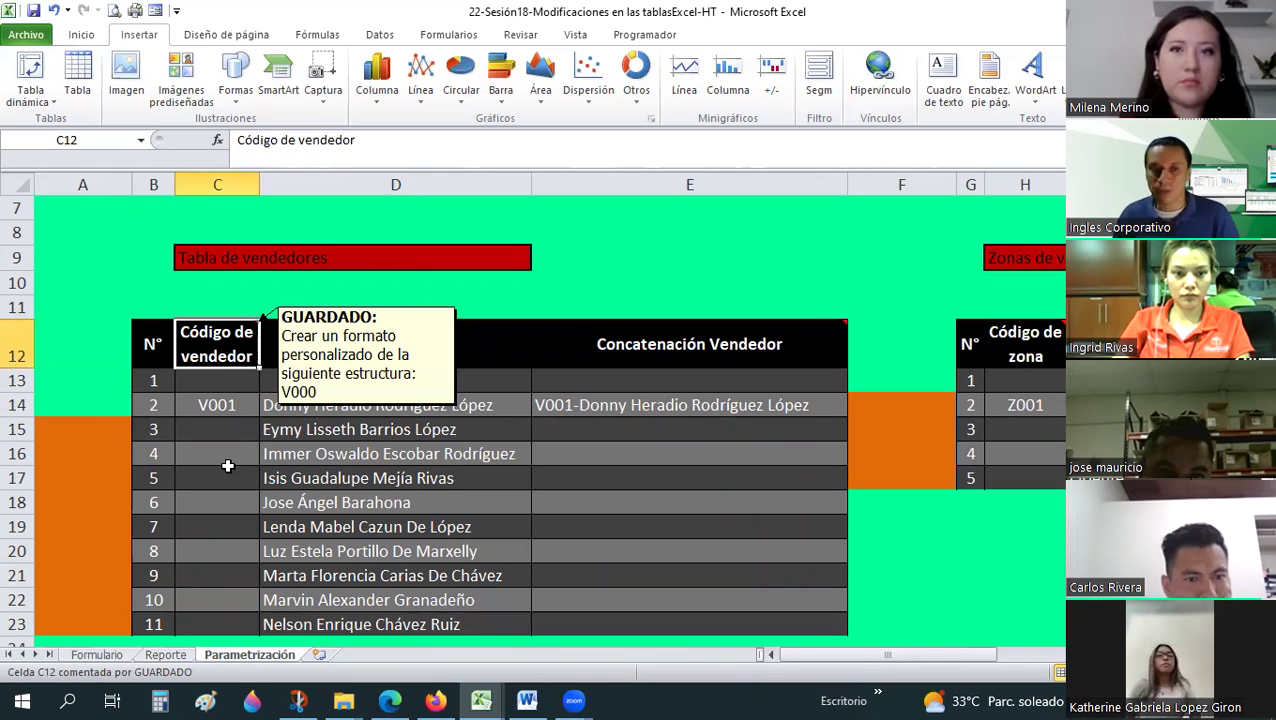
- Review seller code V001 in C14 and the empty codes below, ending on C15
left_click(237, 410)
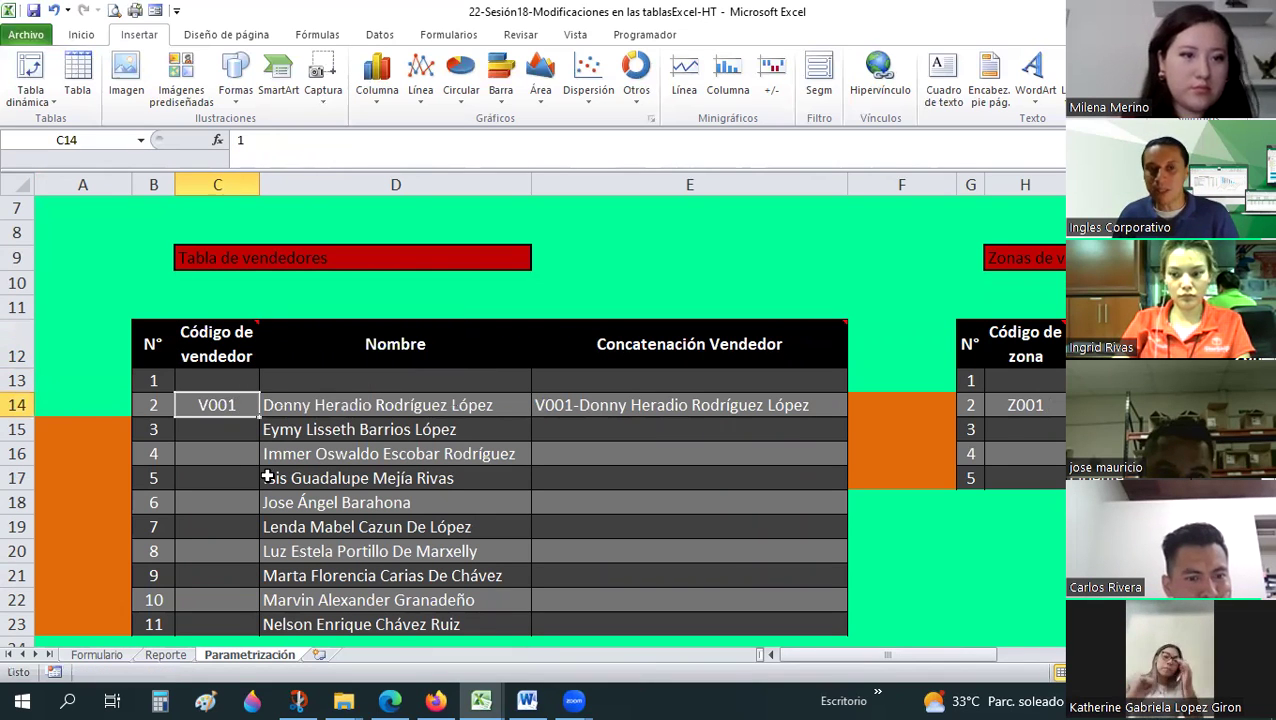
left_click(211, 430)
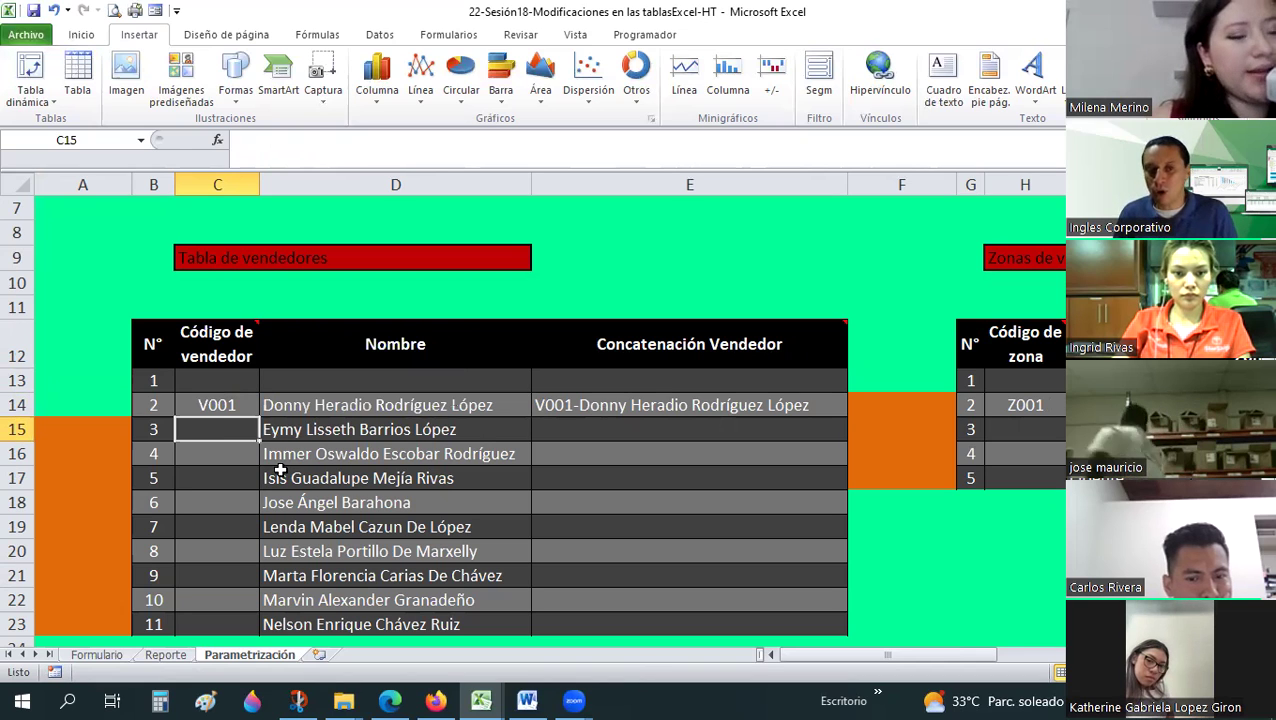
left_click(214, 403)
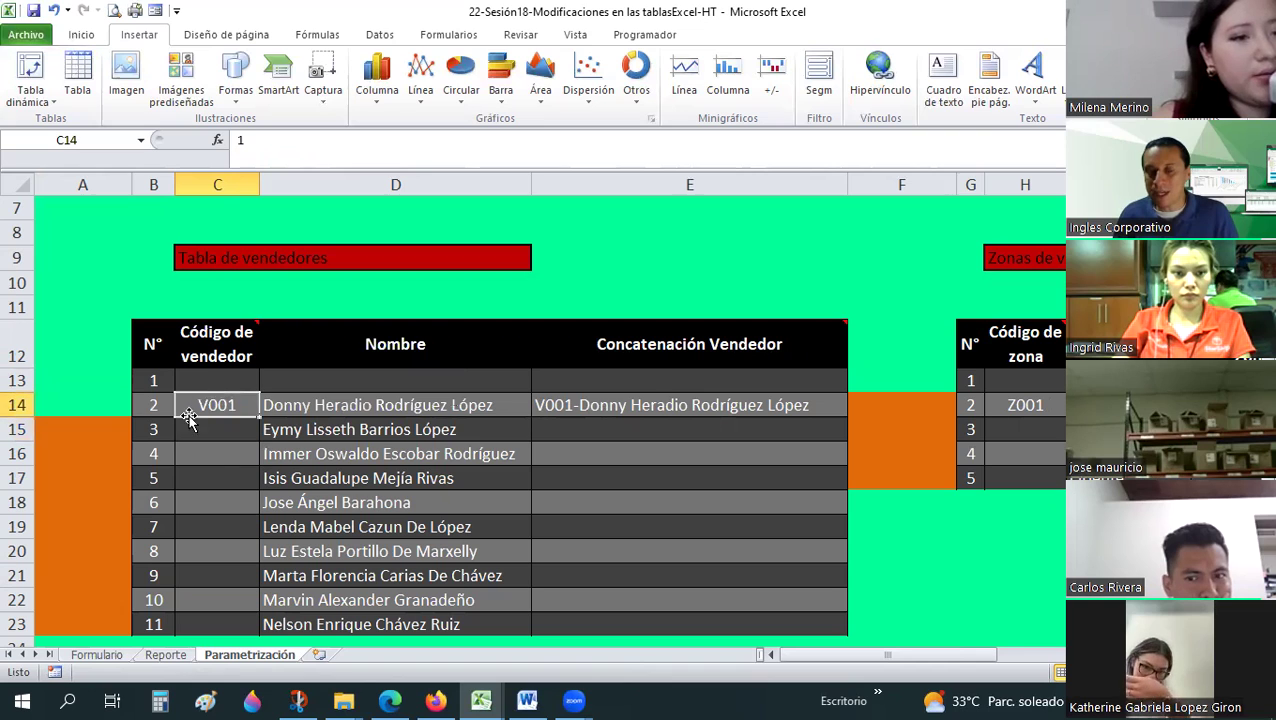
left_click(217, 429)
left_click(228, 628, "shift")
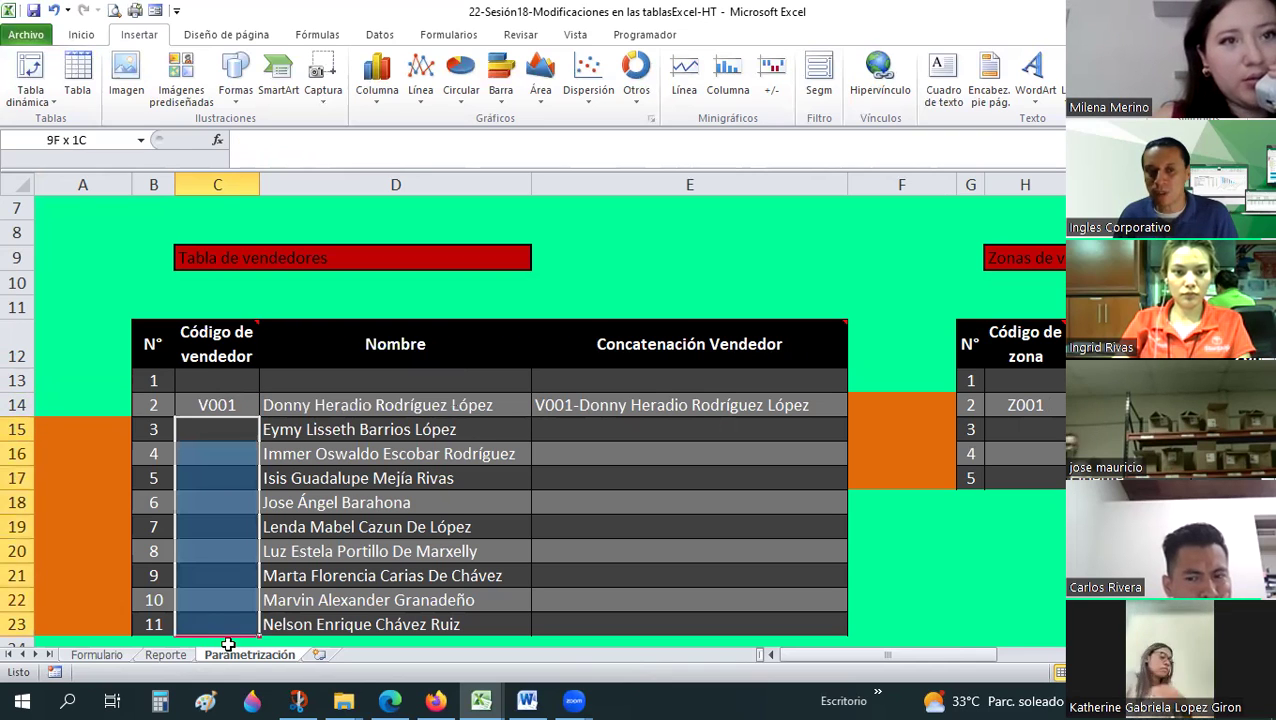
left_click(222, 566)
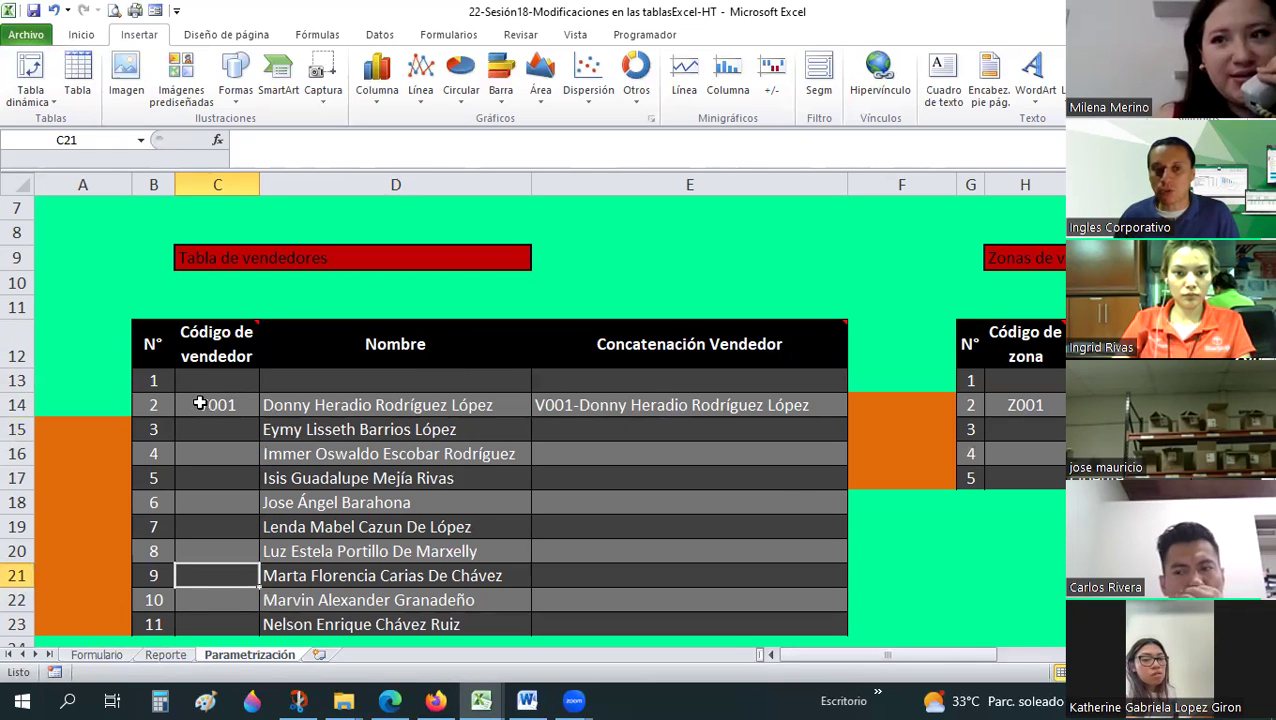
left_click(200, 403)
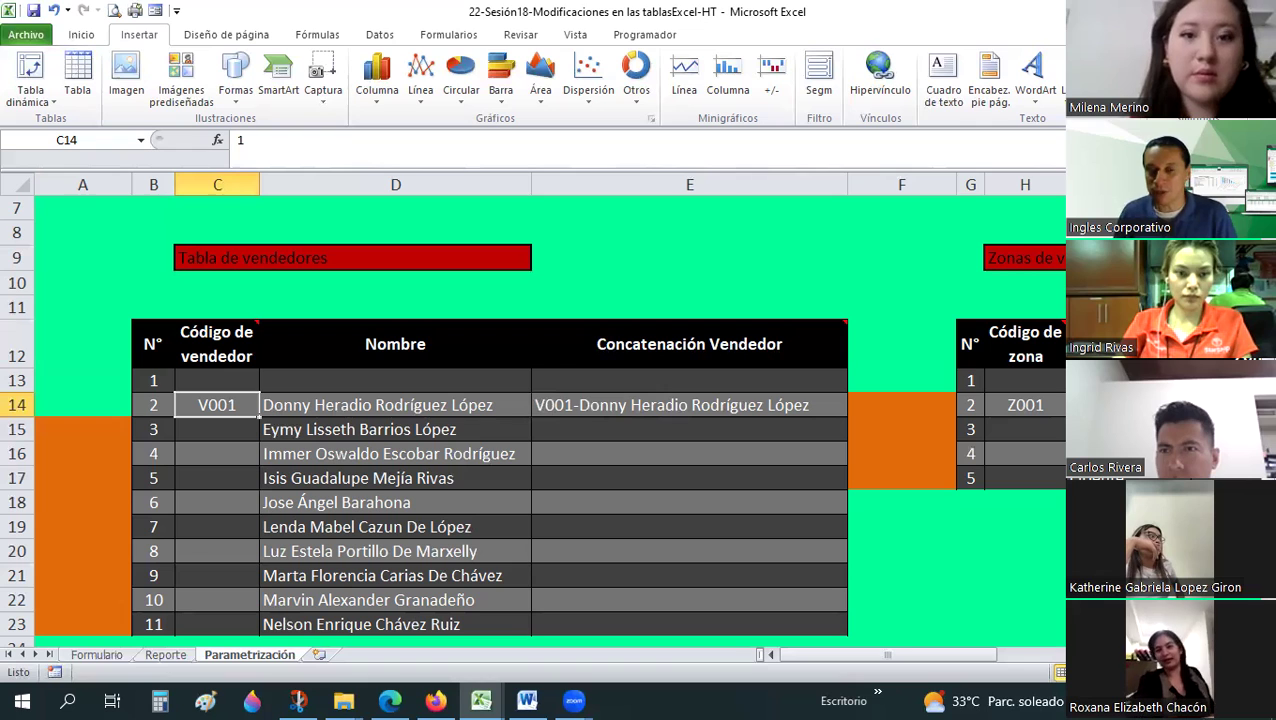
left_click(221, 455)
left_click(221, 430)
- Start a custom number format on C15, then close Format Cells without applying it
right_click(287, 370)
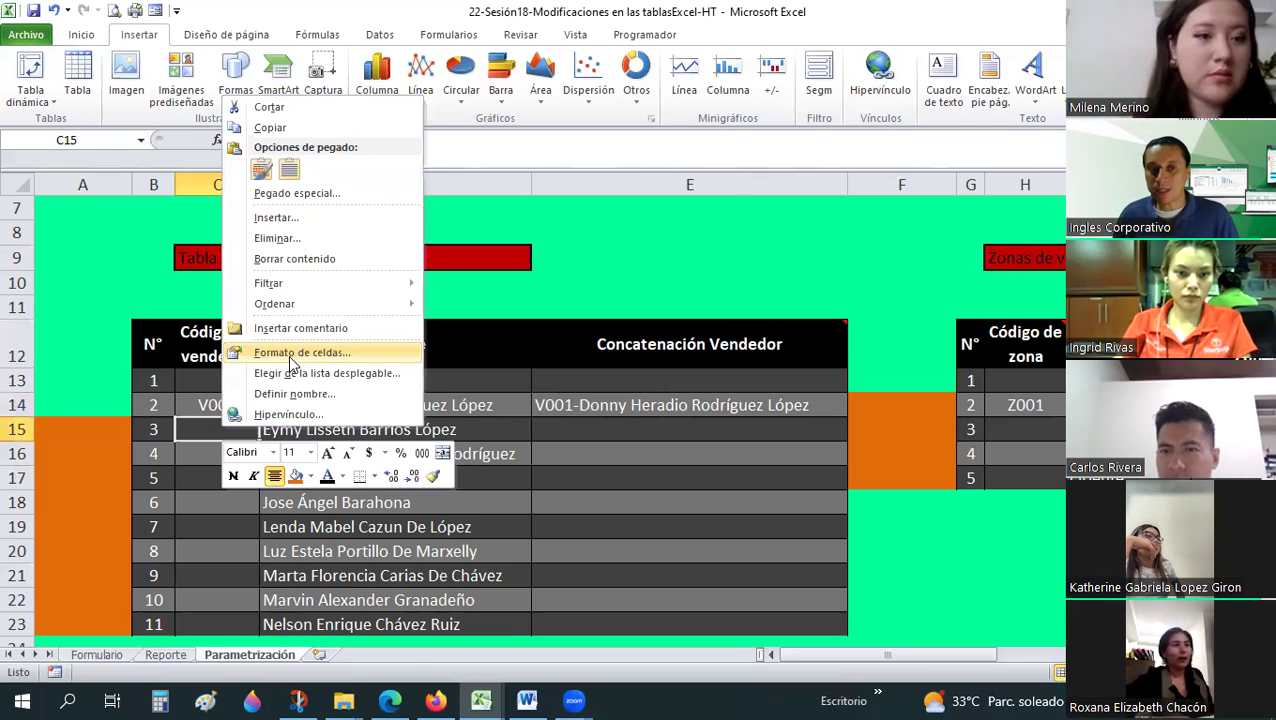
left_click(285, 356)
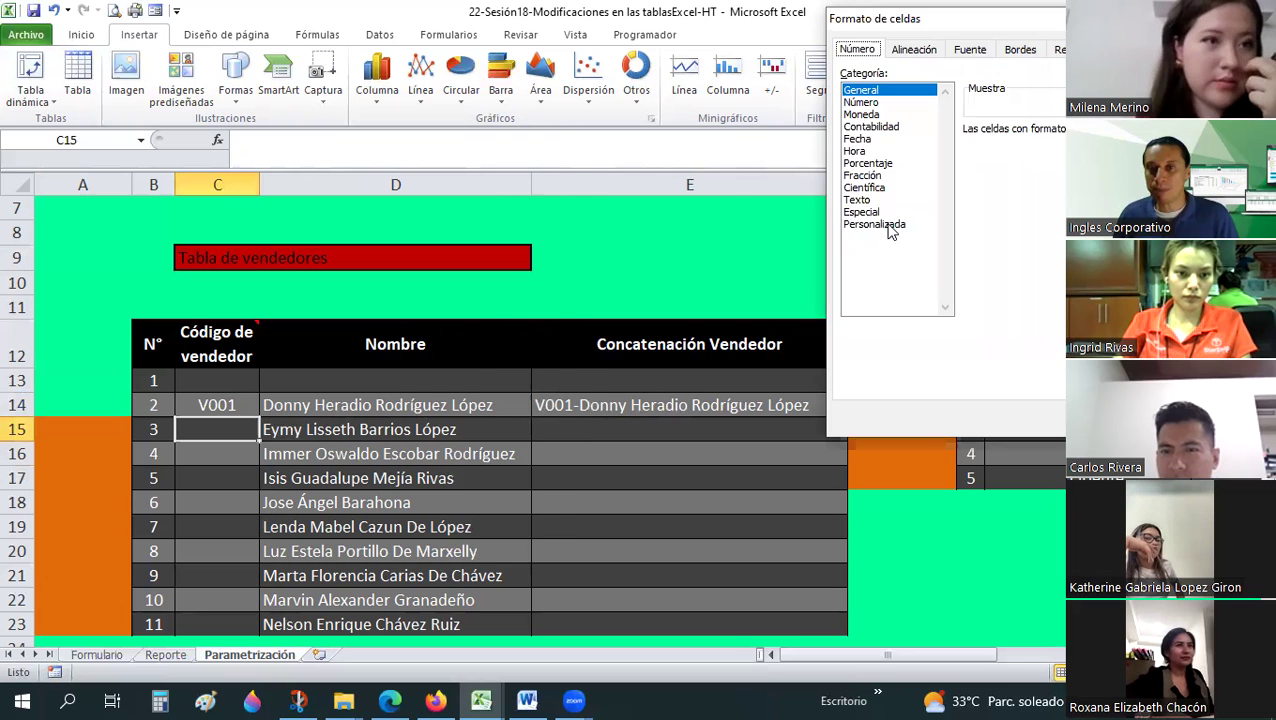
left_click(875, 224)
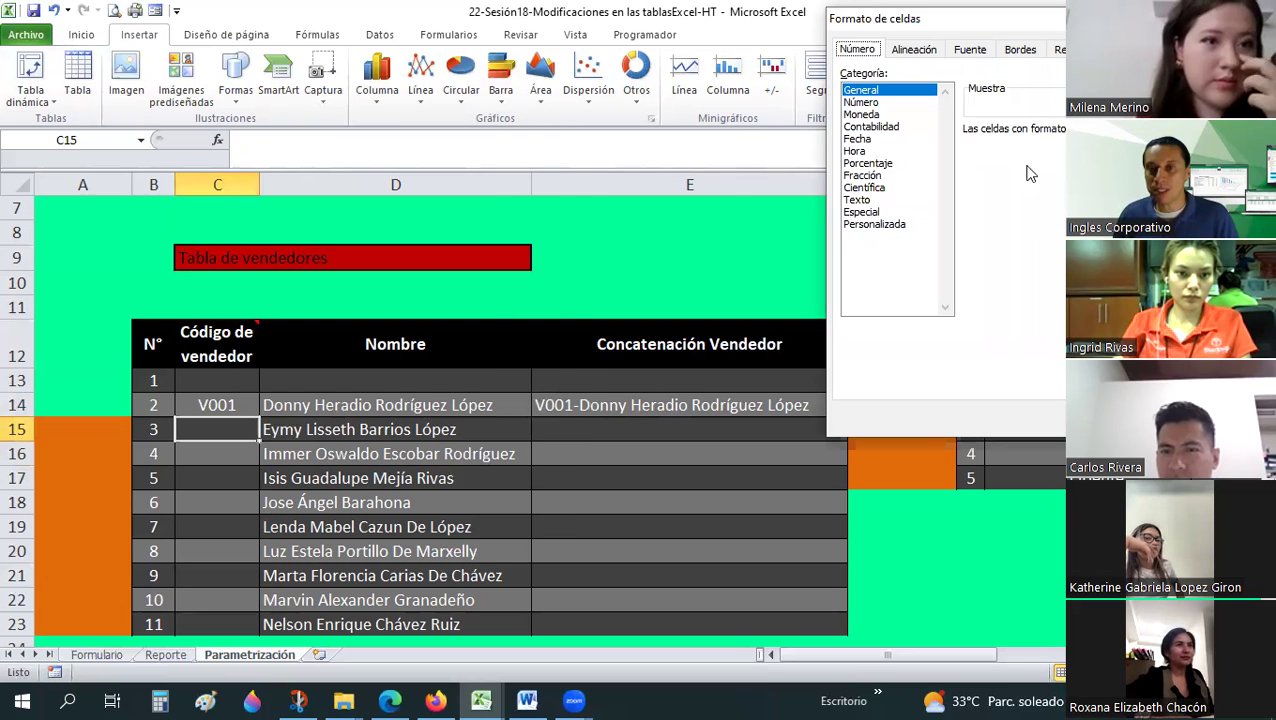
key("Tab")
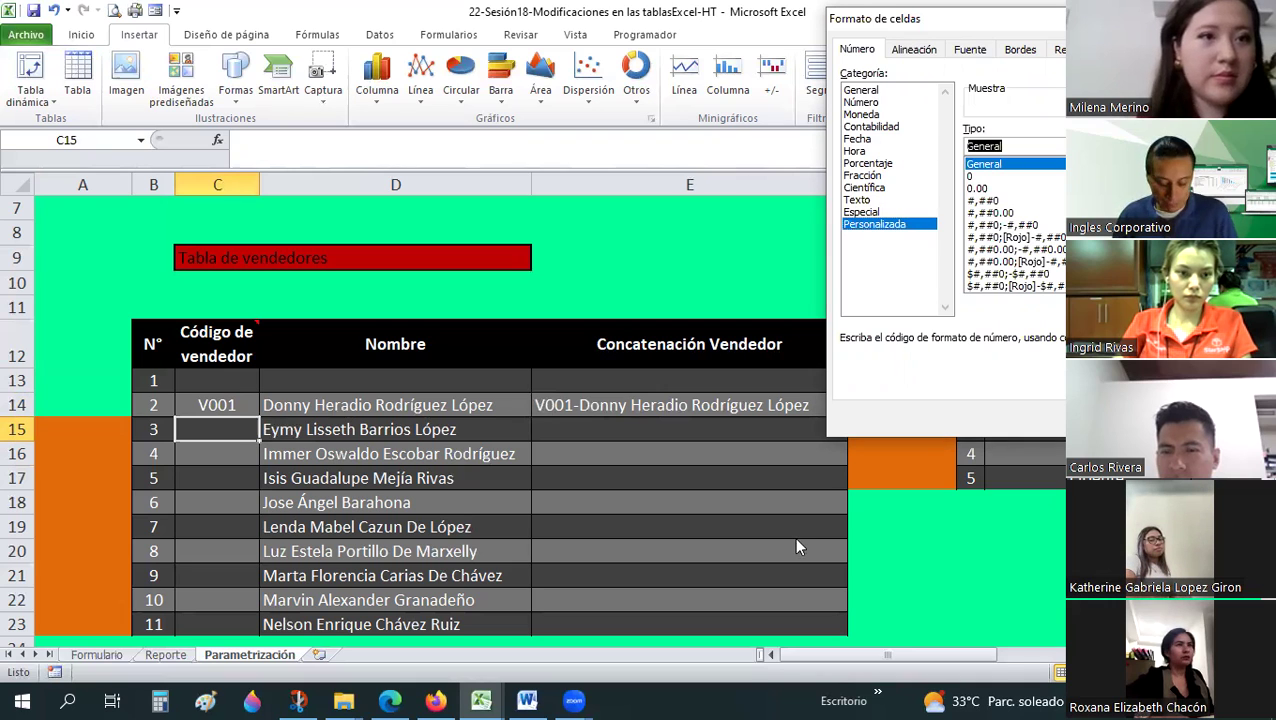
type("V000")
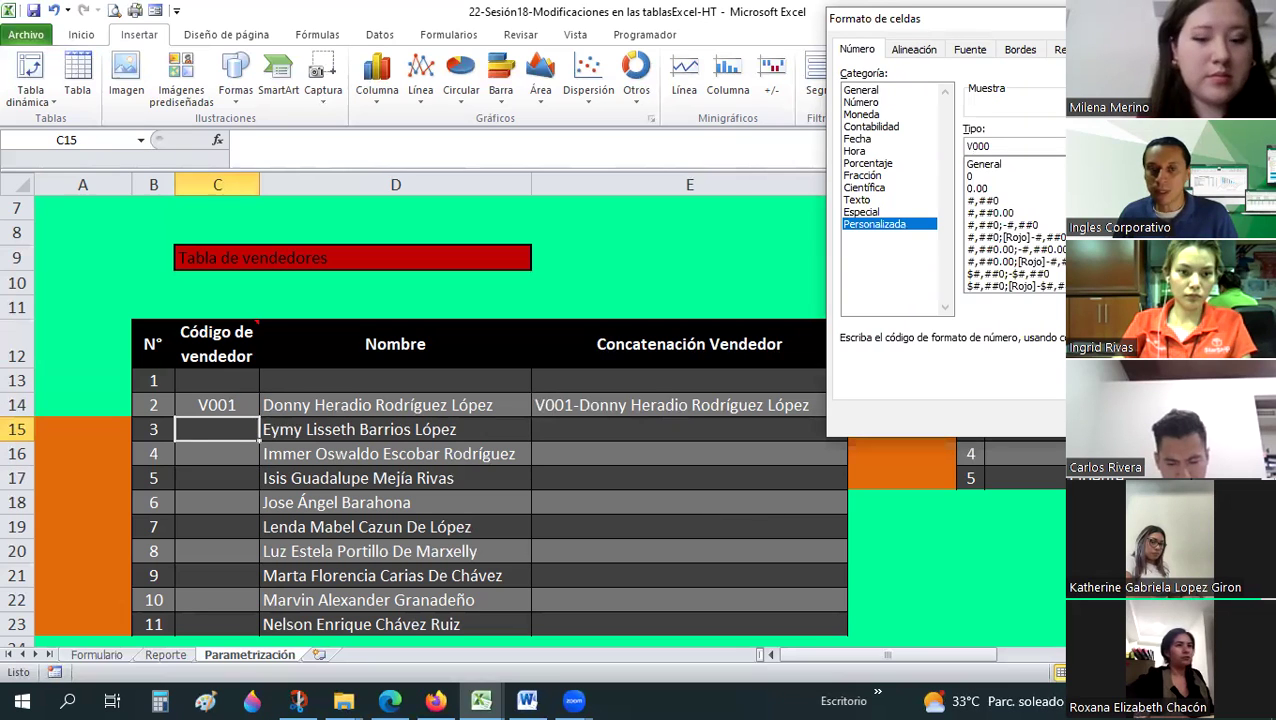
key("Return")
- Apply the custom number format V000 to the blank seller codes C15:C23
left_click_drag(205, 431, 213, 554)
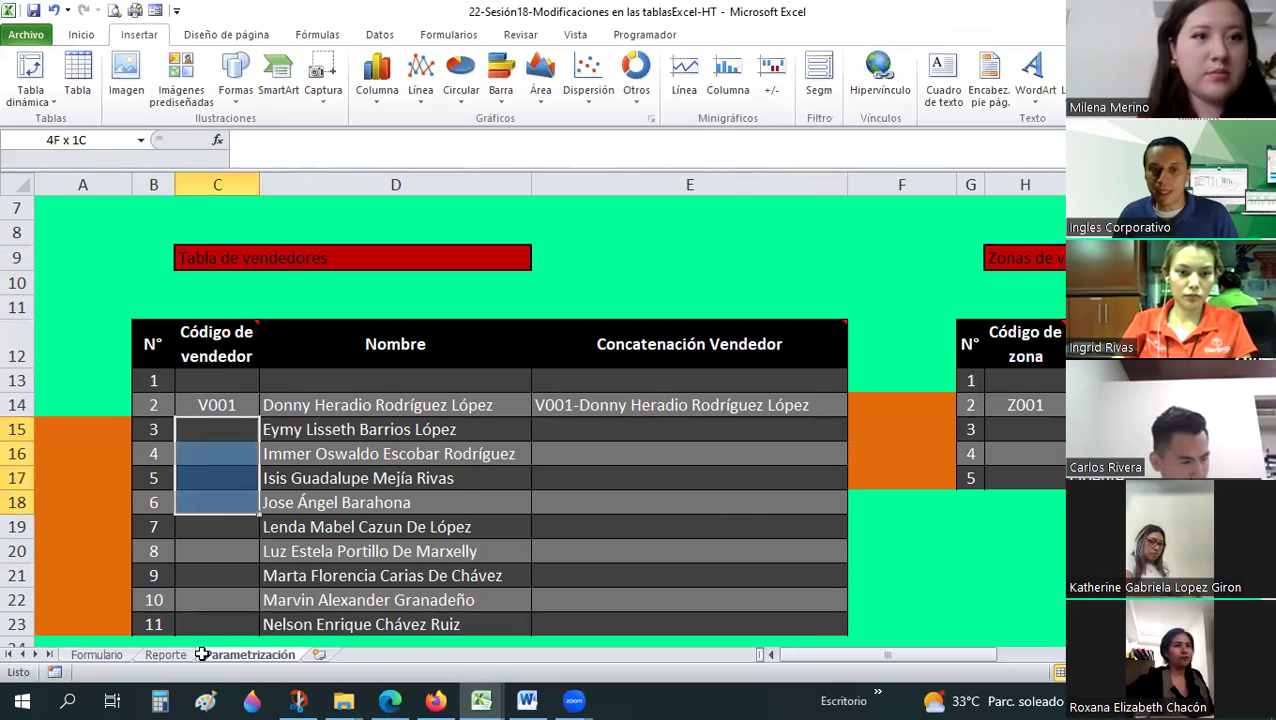
left_click_drag(220, 479, 237, 461)
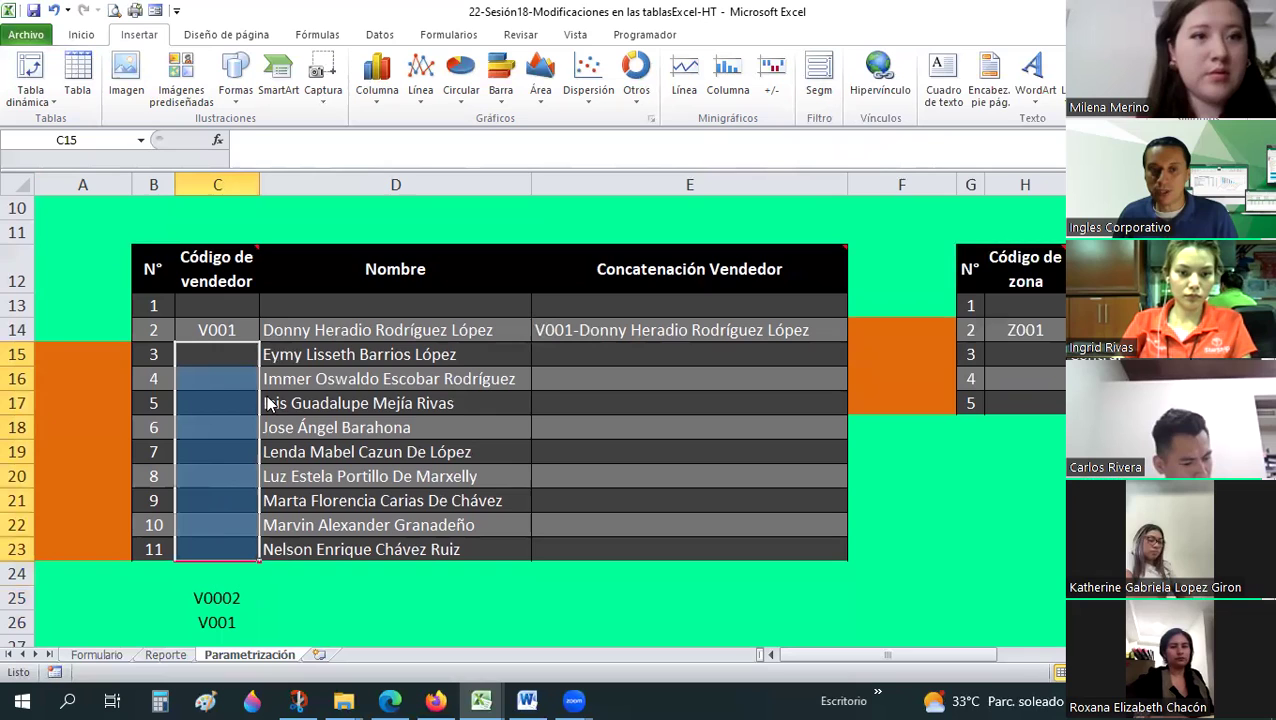
right_click(268, 403)
left_click(262, 405)
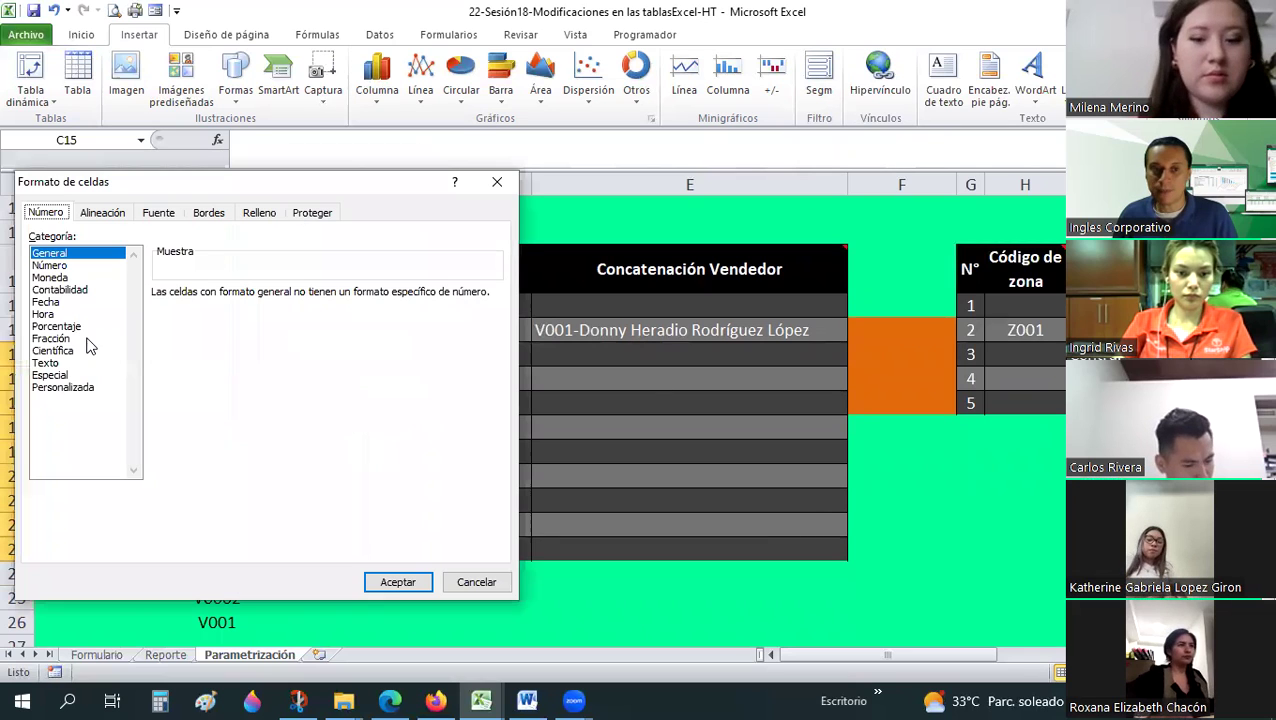
left_click(80, 388)
double_click(216, 307)
type("V000")
left_click_drag(243, 190, 714, 97)
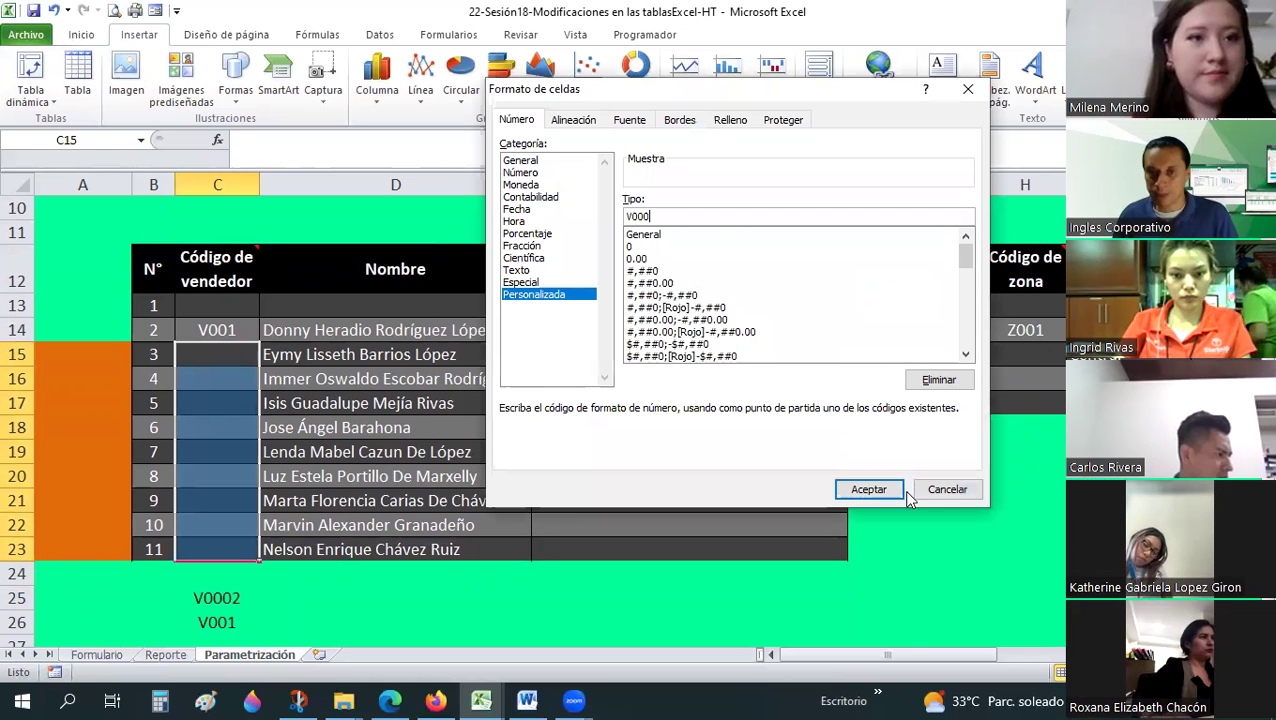
left_click(869, 489)
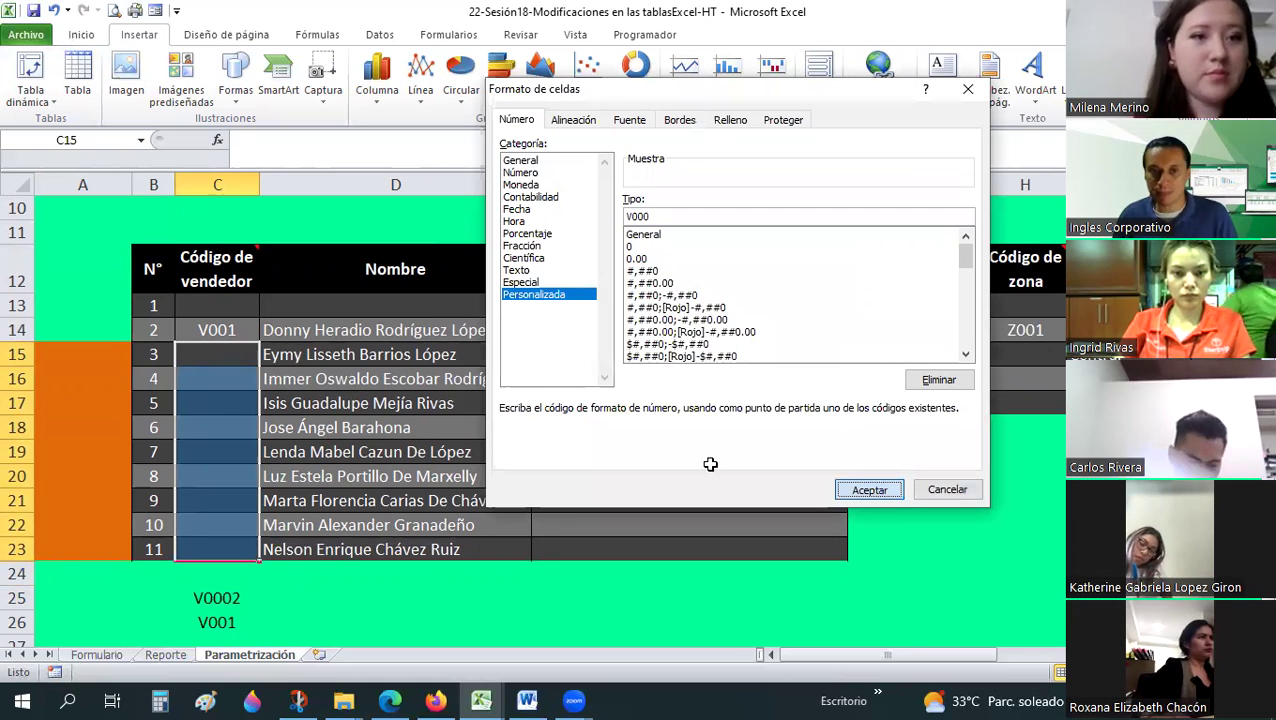
key("Return")
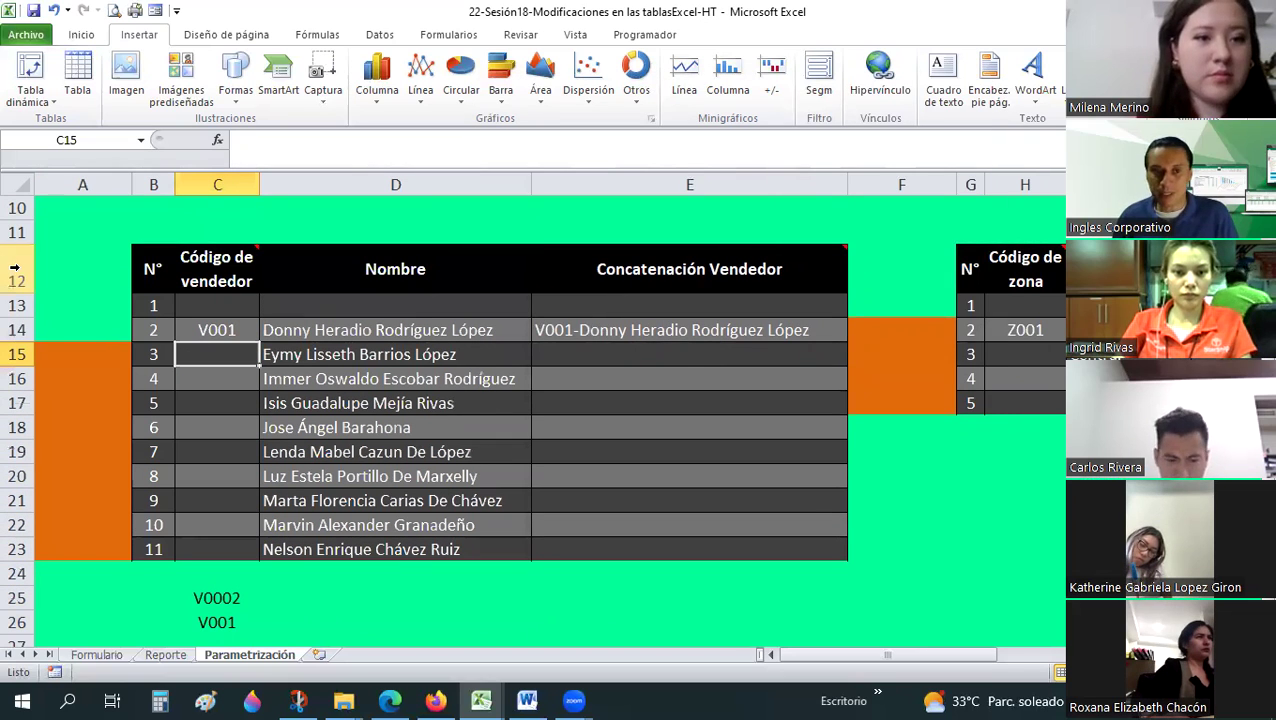
- Enter =+C14+1 in C15 so the second seller code reads V002
type("+")
key("Up")
type("+1")
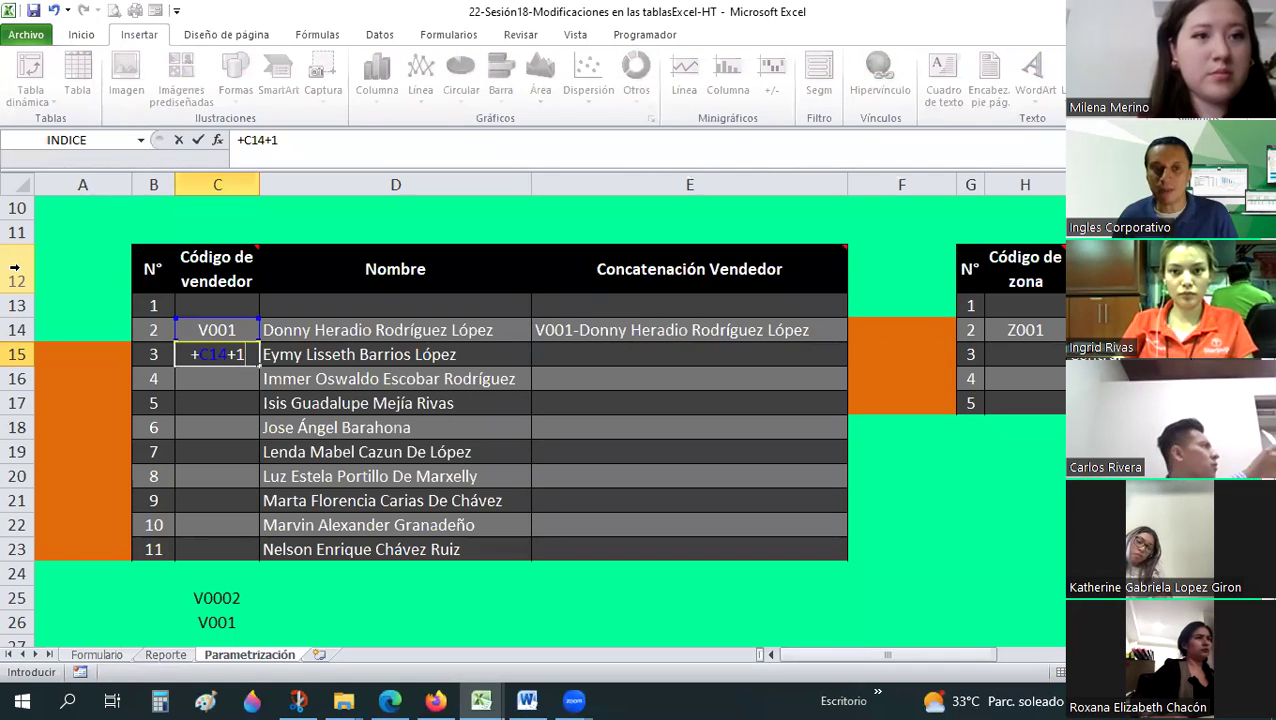
key("Return")
- Copy C15's formula and paste formulas into C16:C23, giving codes up to V010
left_click(242, 355)
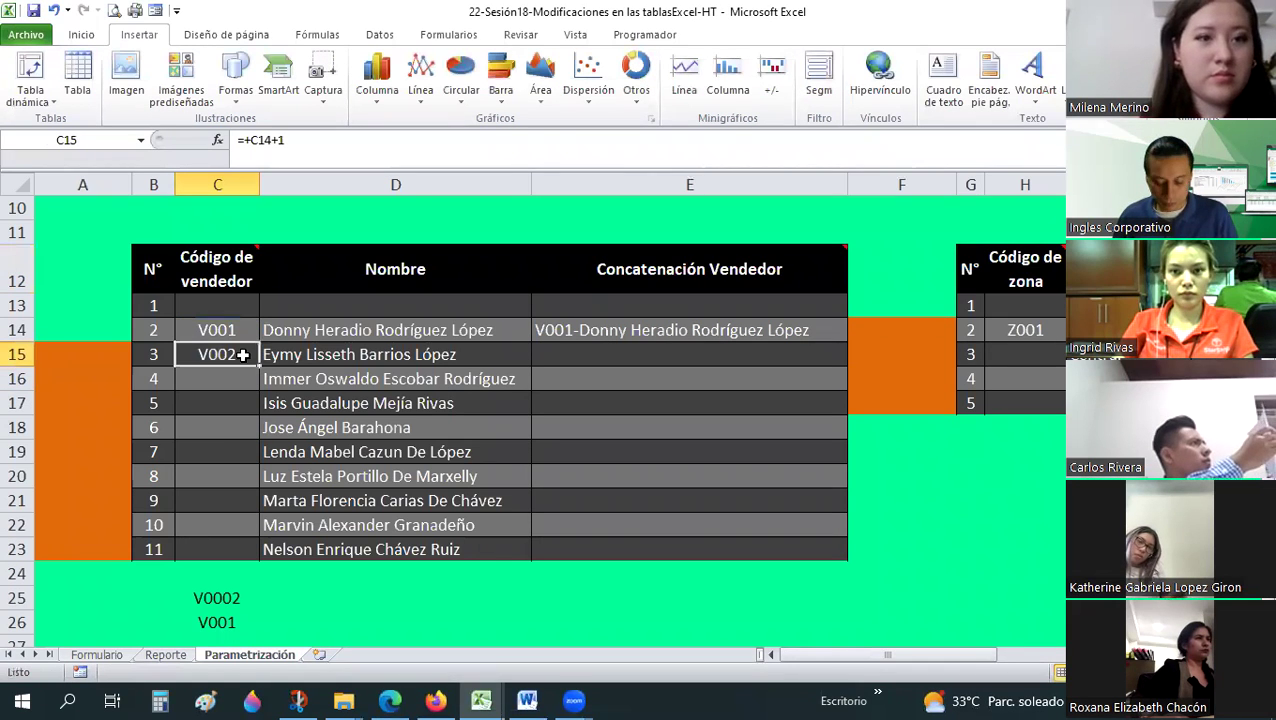
key("ctrl+c")
left_click_drag(234, 379, 234, 552)
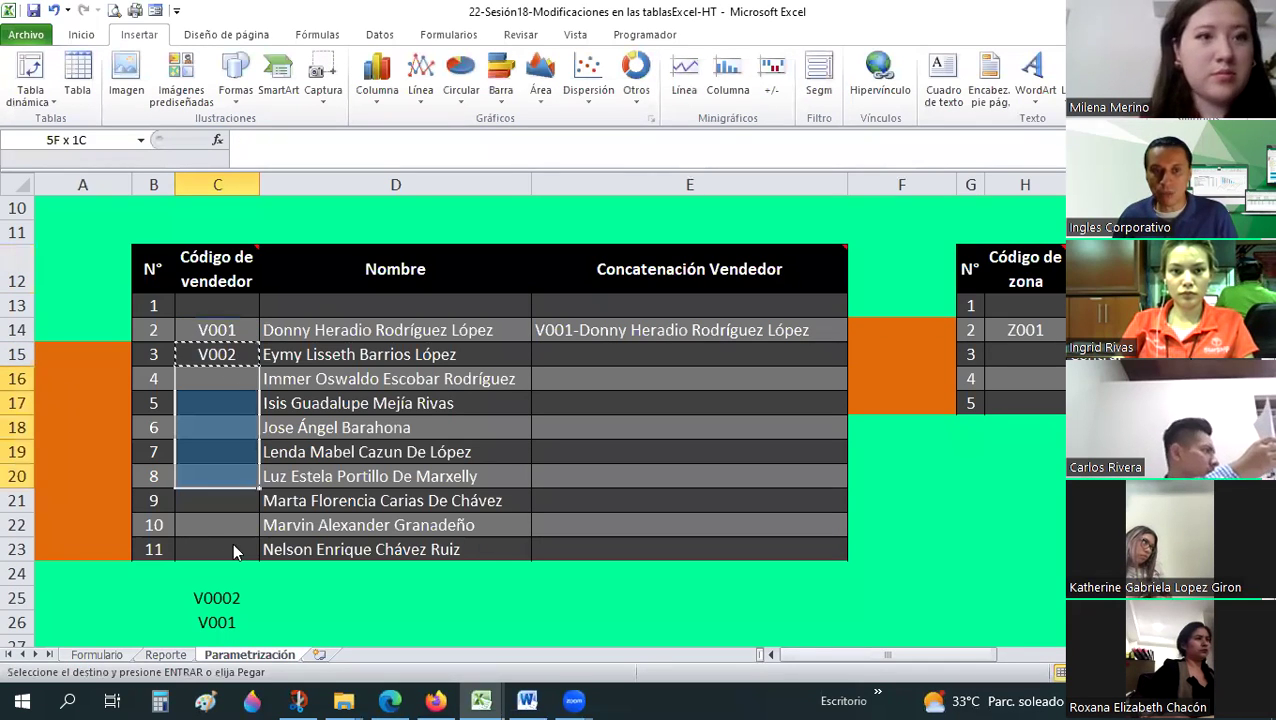
right_click(234, 552)
left_click(331, 286)
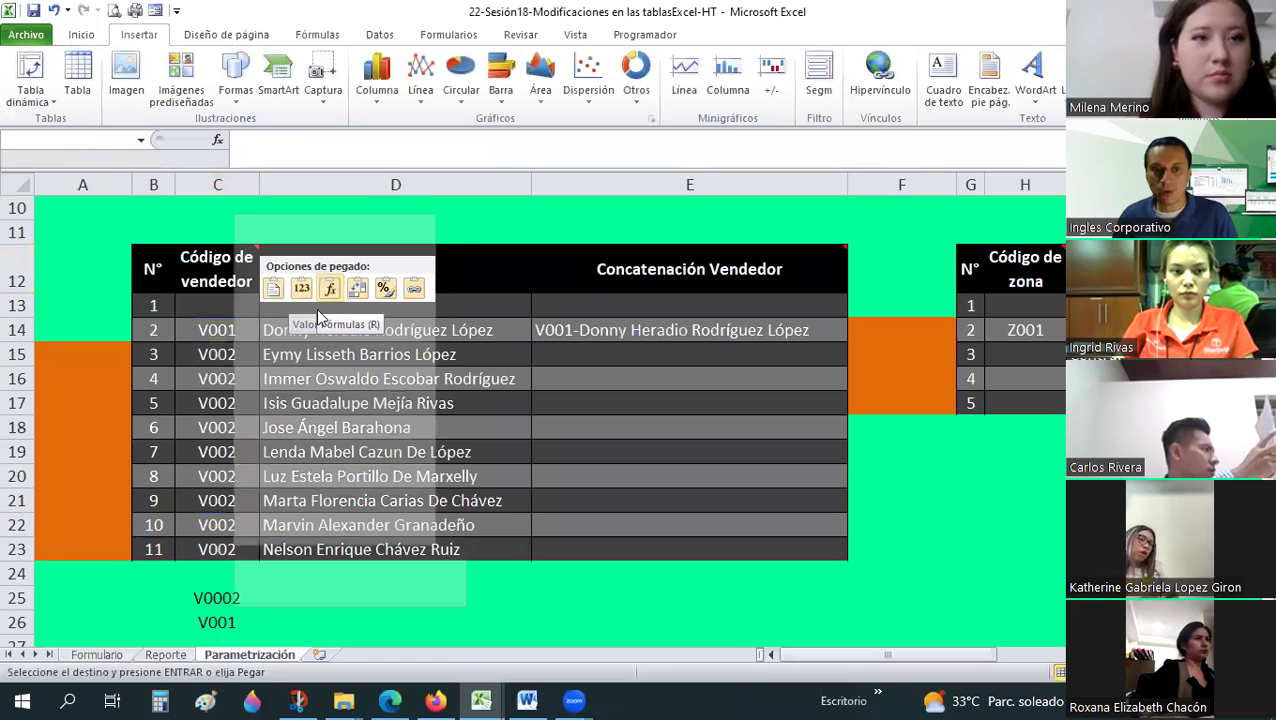
left_click(228, 379)
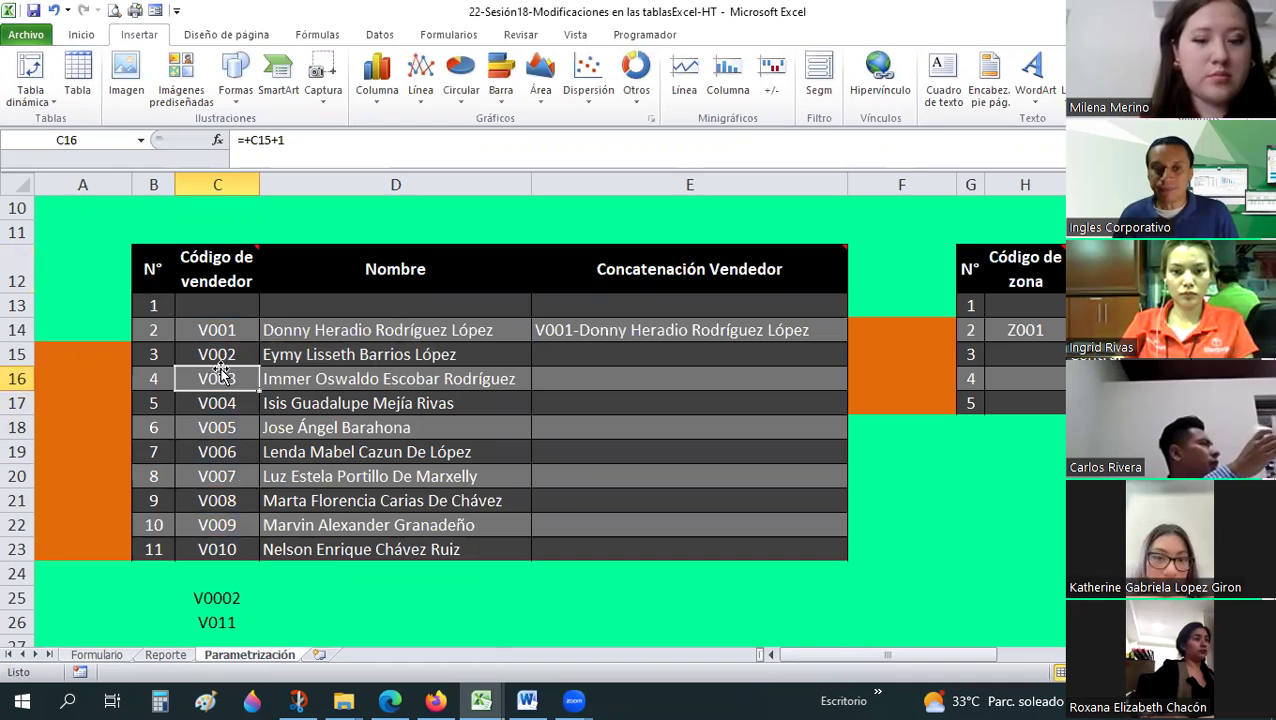
left_click(217, 354)
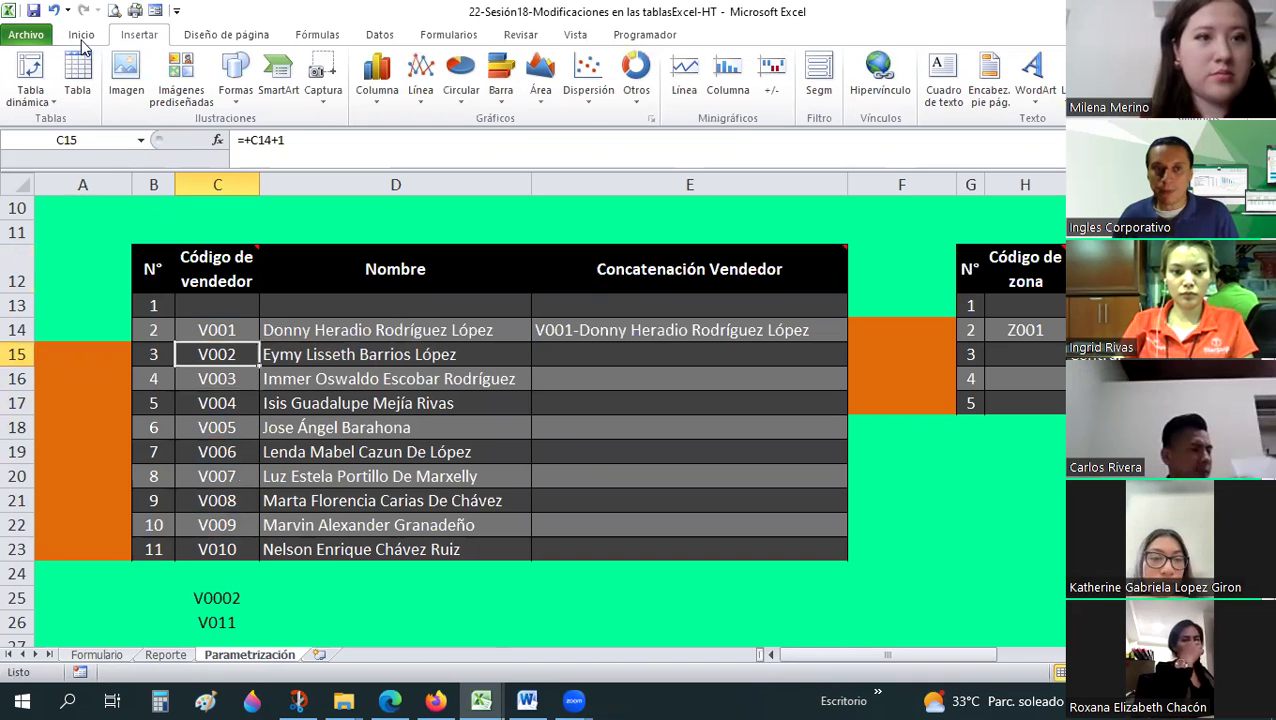
left_click(82, 35)
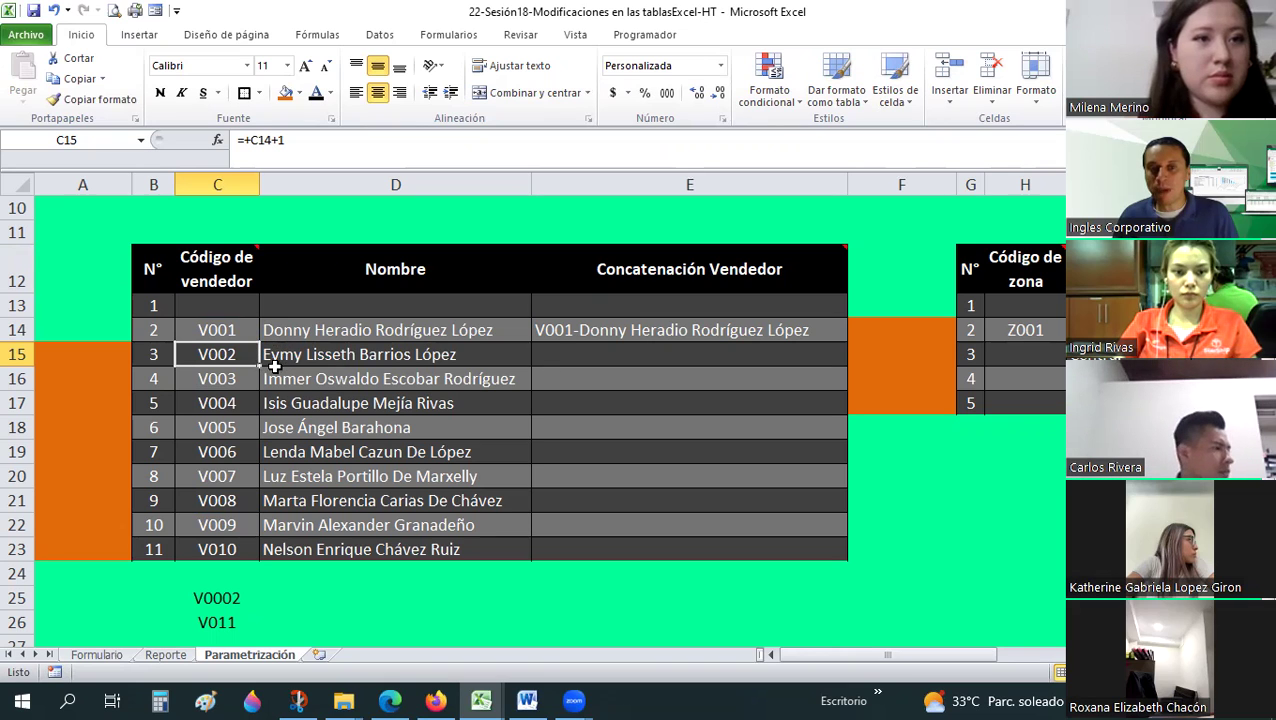
- Copy E14's concatenation formula and paste formulas into E15:E23
left_click(554, 350)
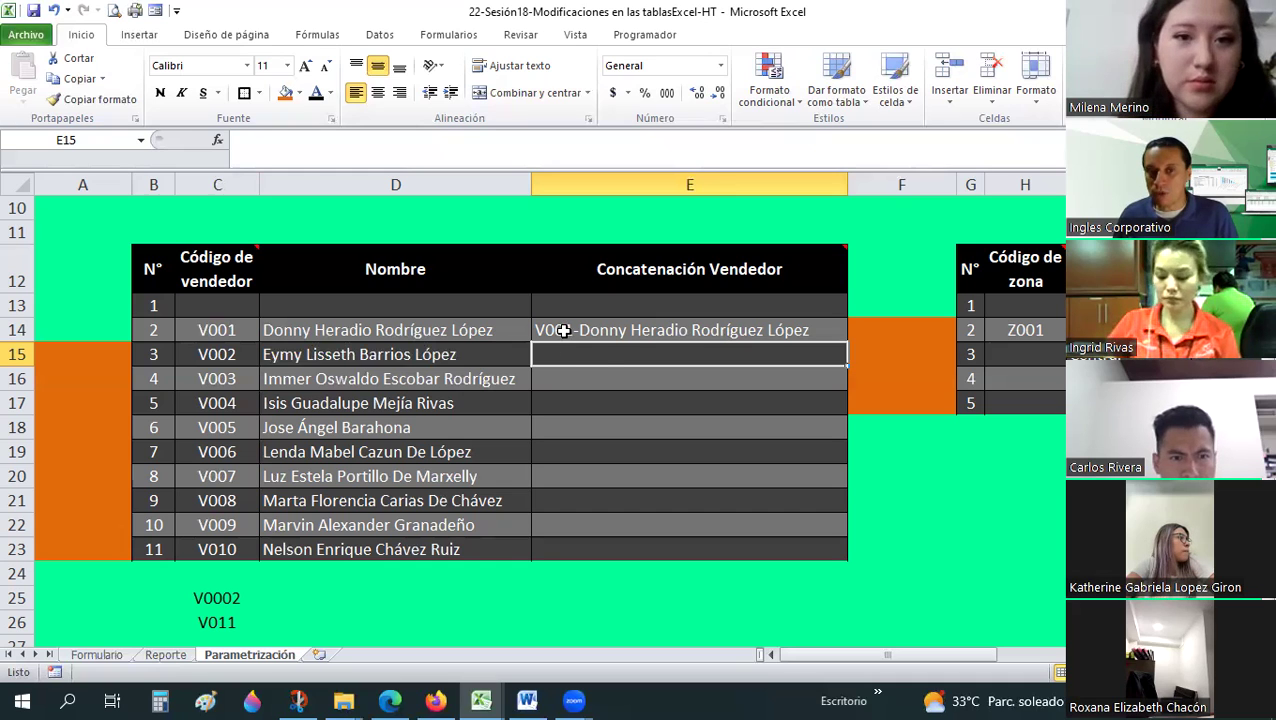
left_click(563, 331)
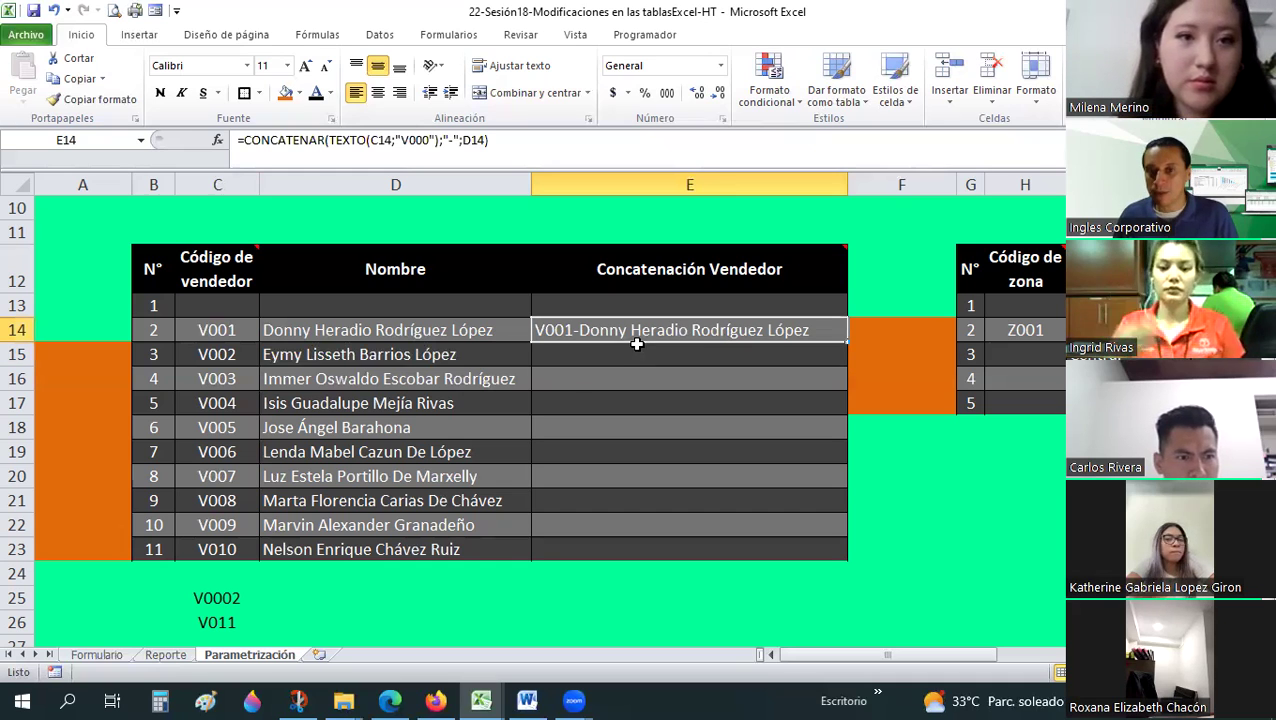
left_click(620, 350)
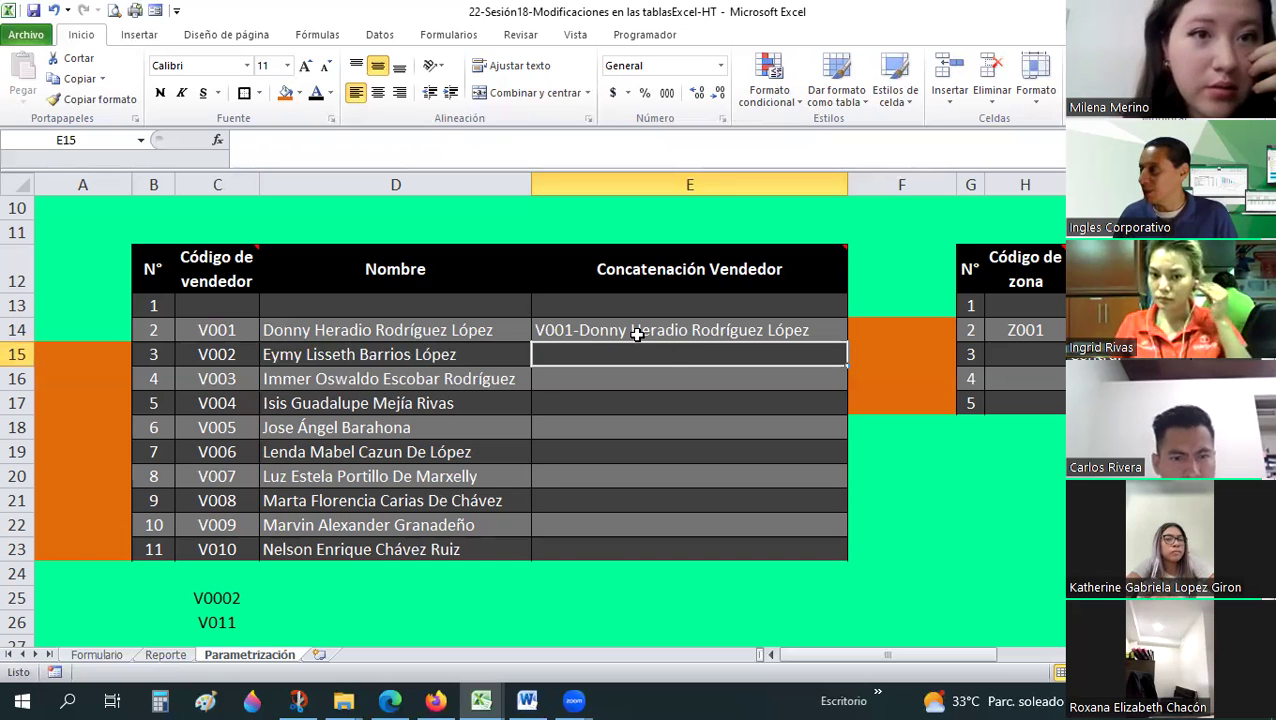
left_click(637, 334)
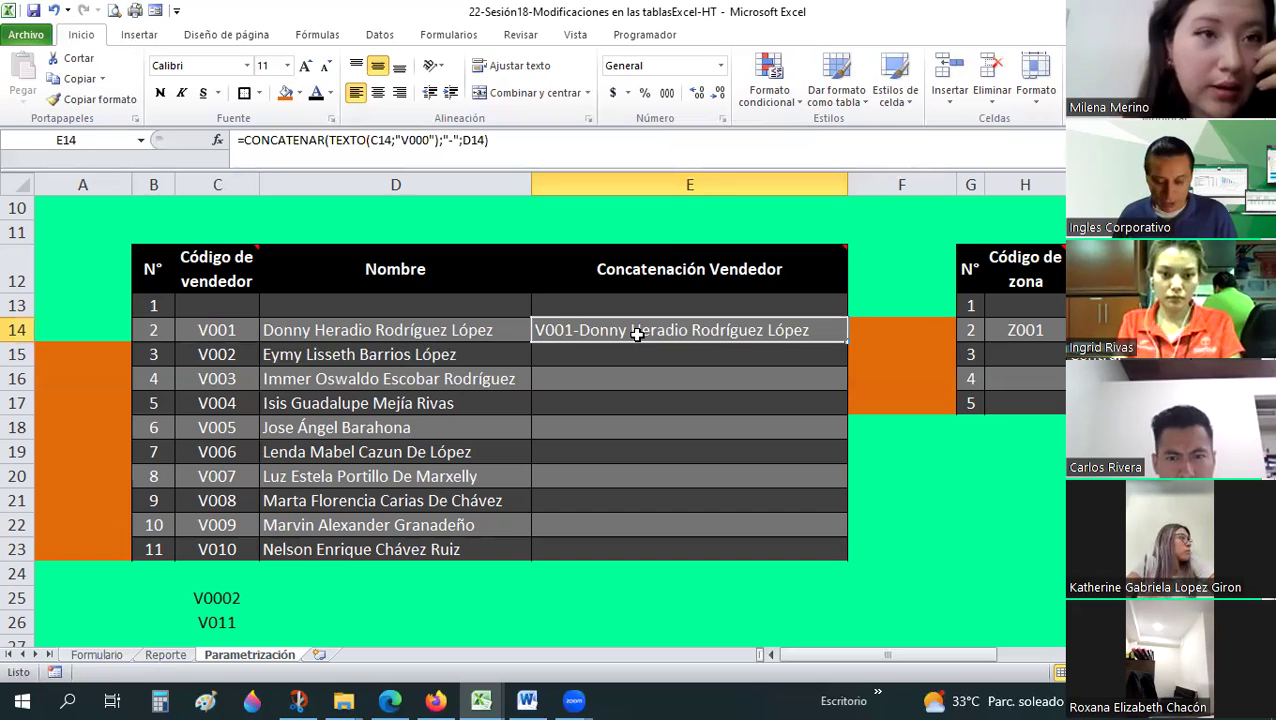
left_click_drag(620, 543, 619, 542)
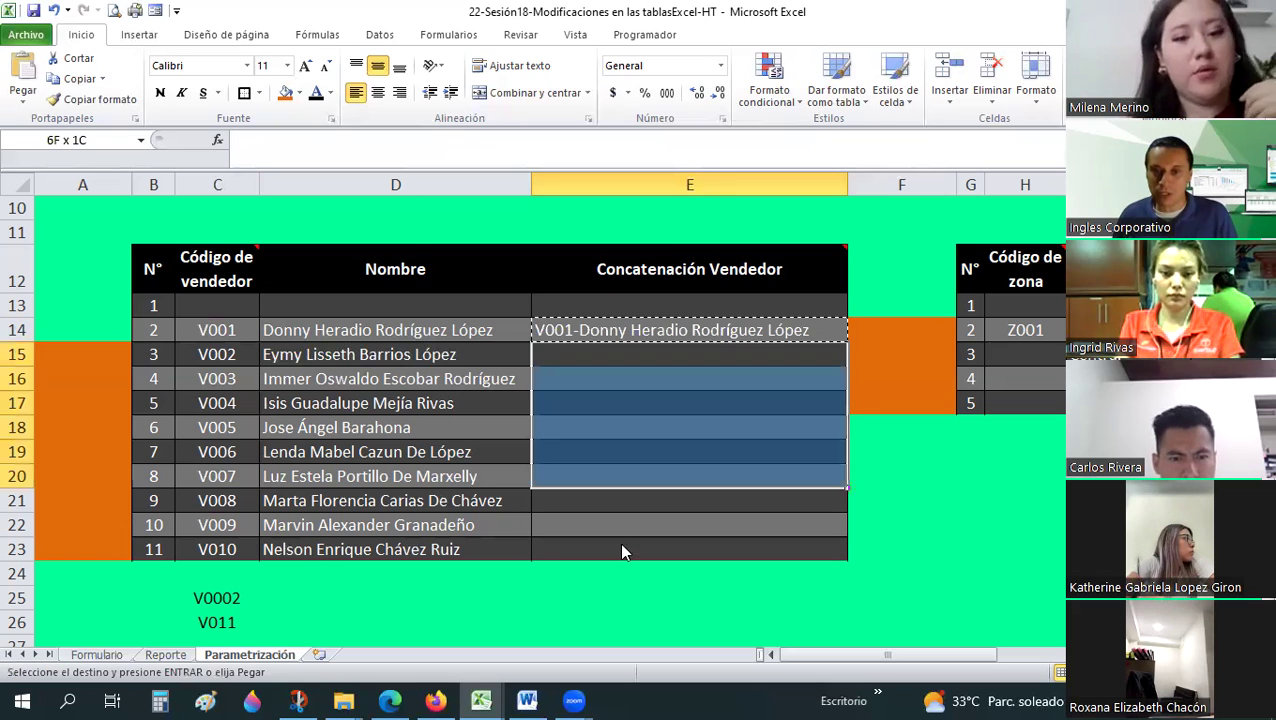
right_click(619, 542)
left_click(719, 288)
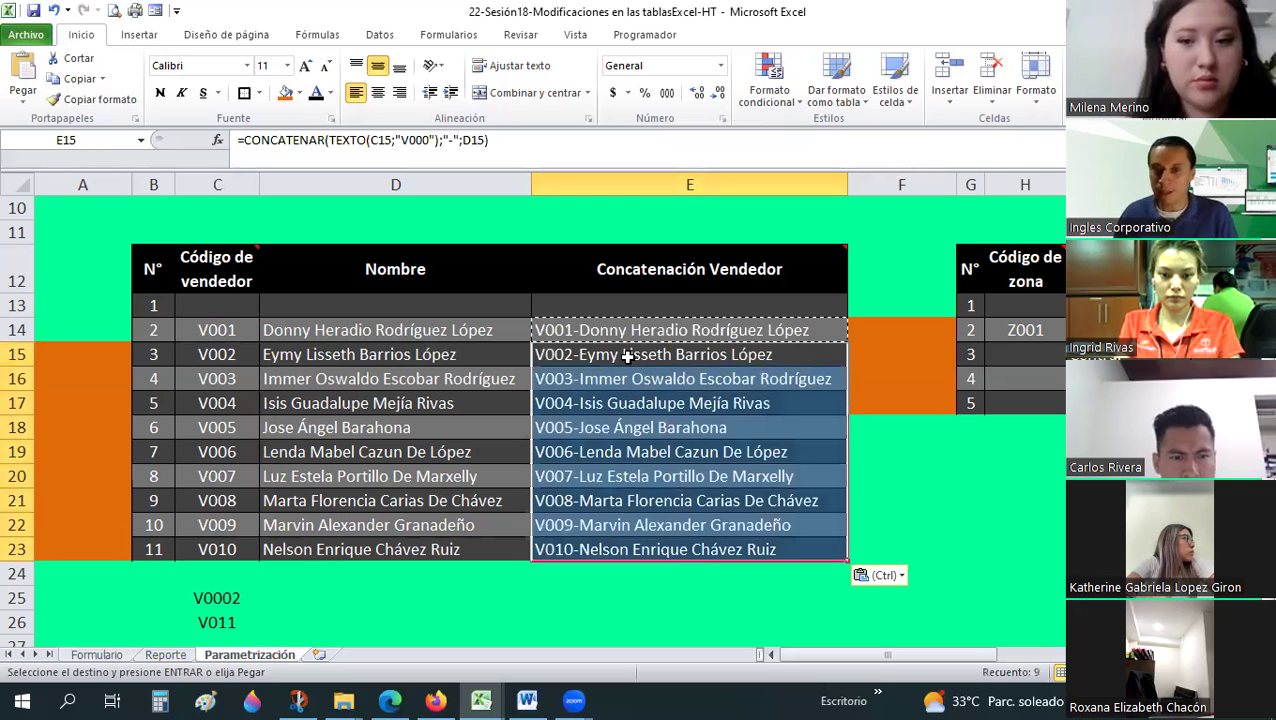
- Clear the pasted concatenations from E15:E23 and save the workbook
key("Delete")
left_click(627, 357)
key("ctrl+s")
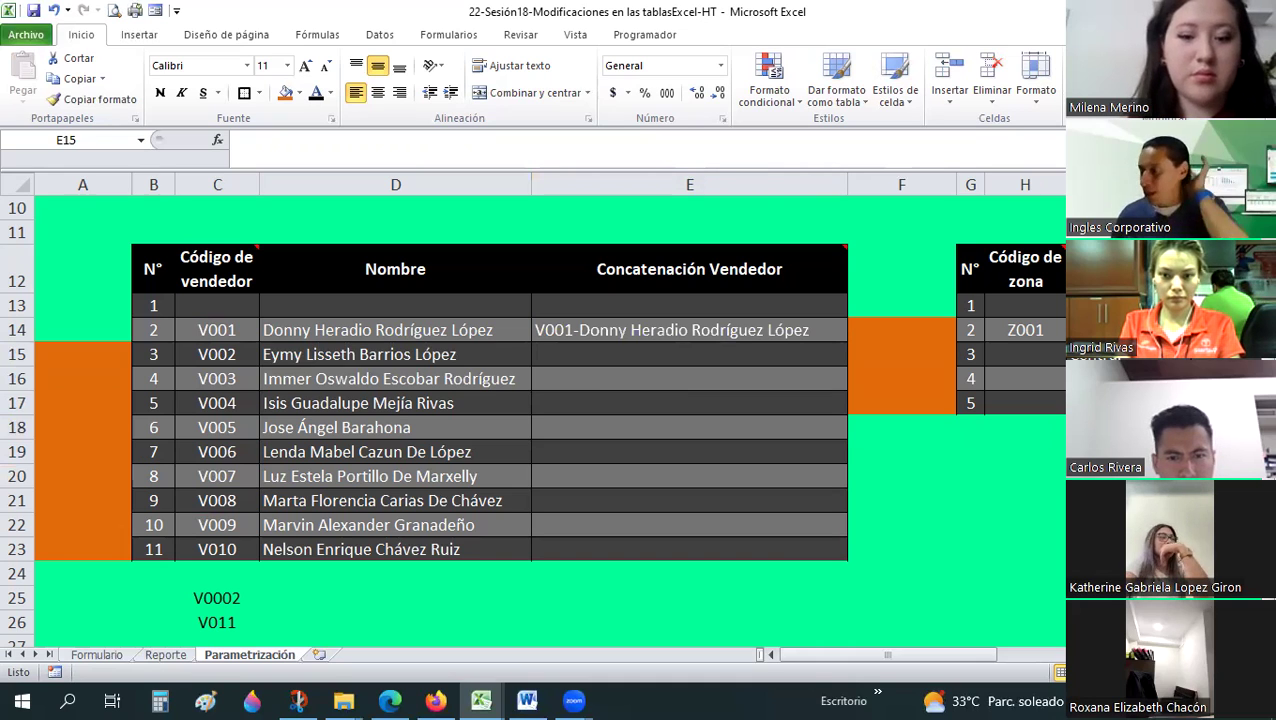
- Build =CONCATENAR(C15;"-";D15) in E15 using the CONCATENAR function arguments
left_click(632, 360)
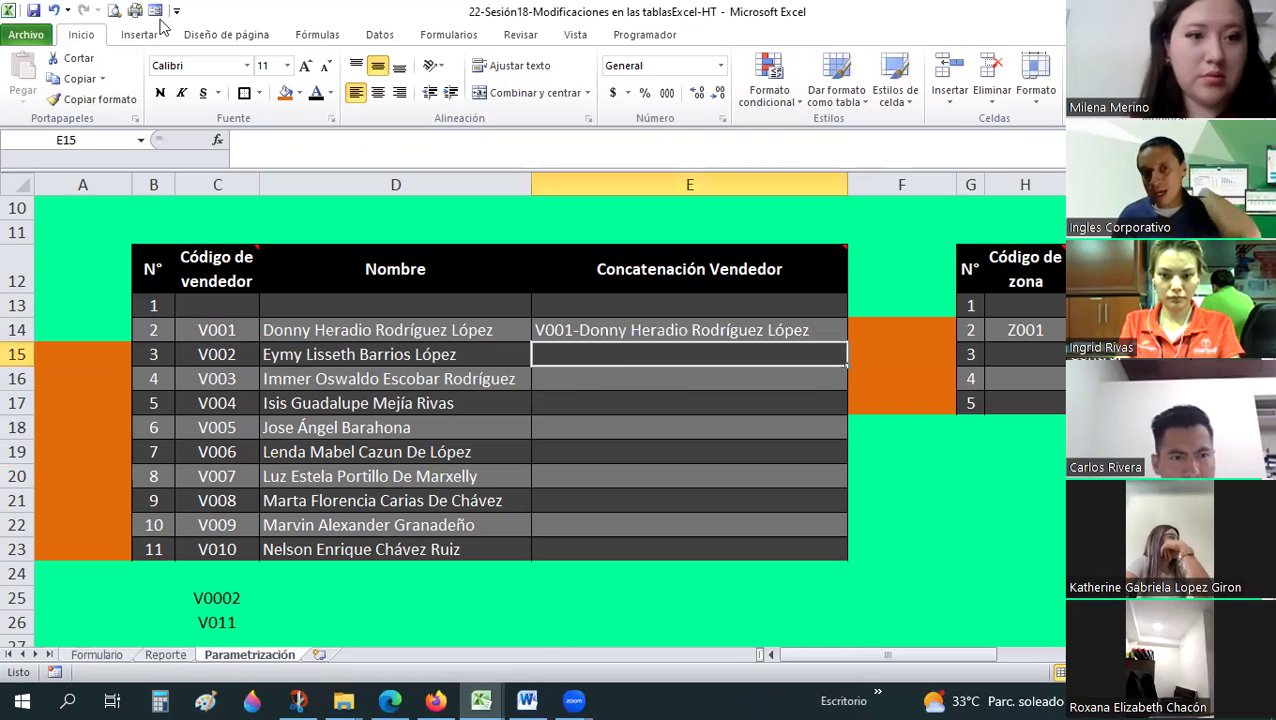
type("=")
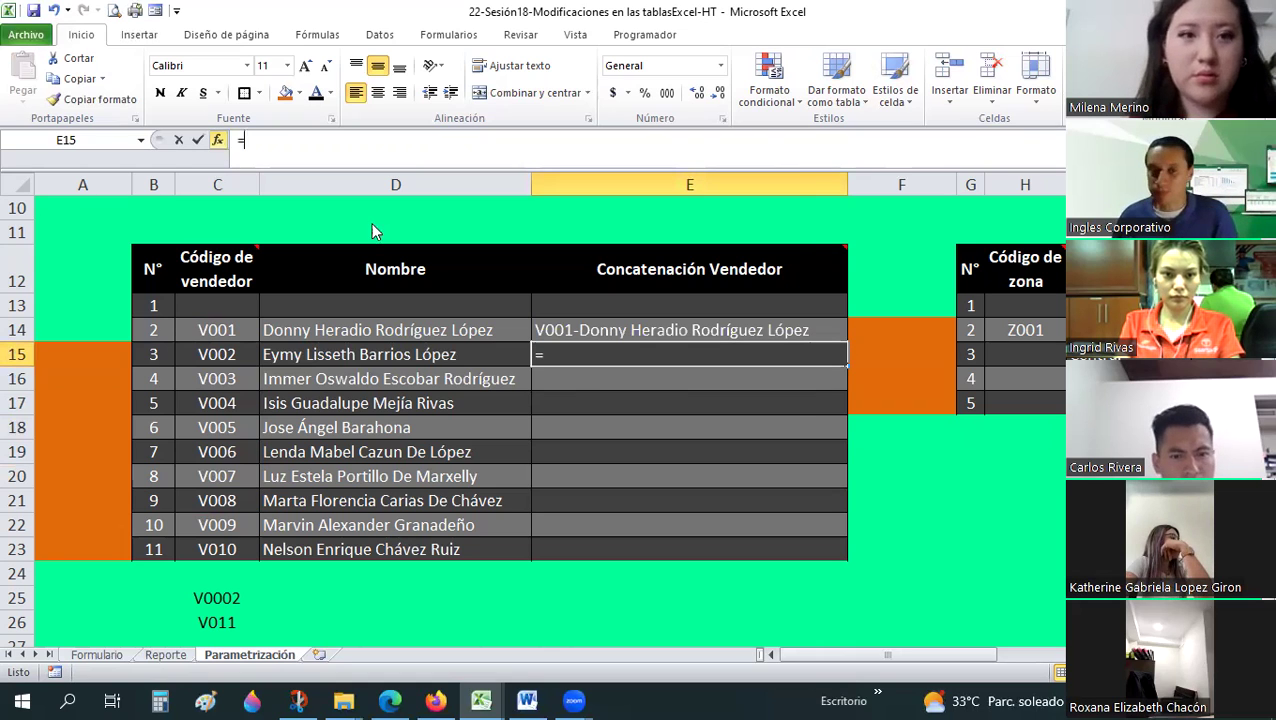
key("shift+F3")
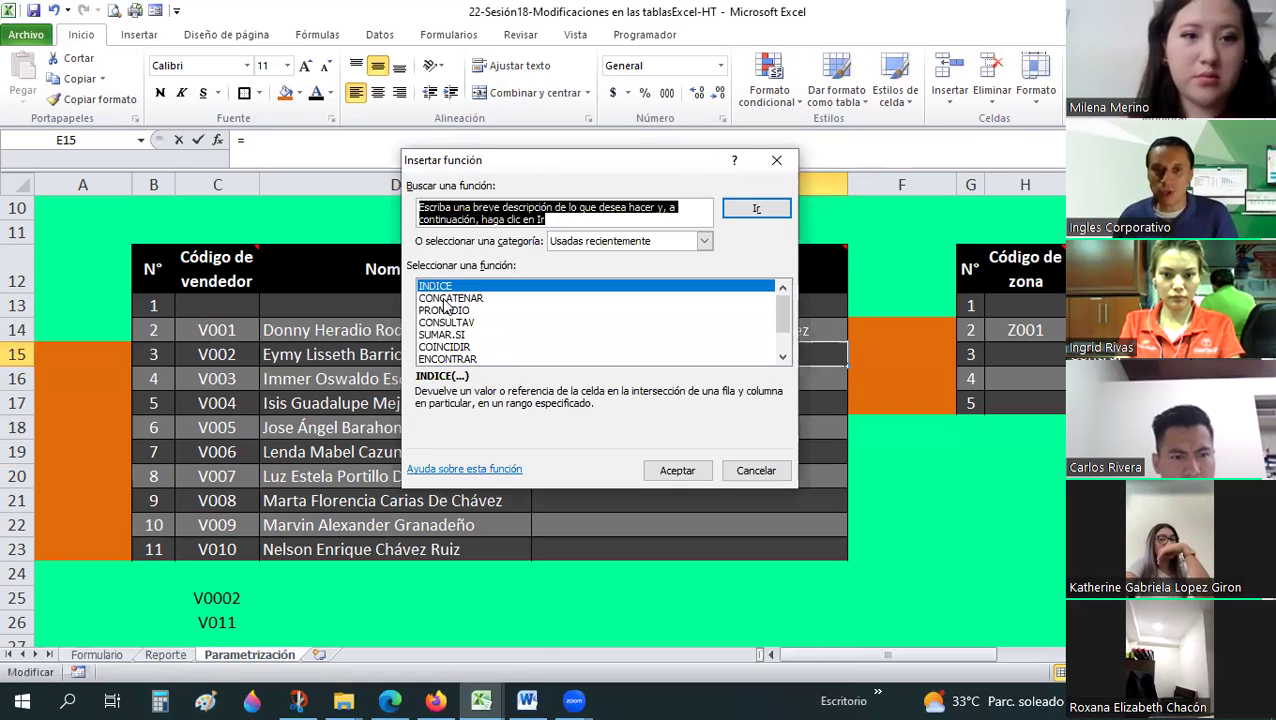
left_click(441, 297)
key("Return")
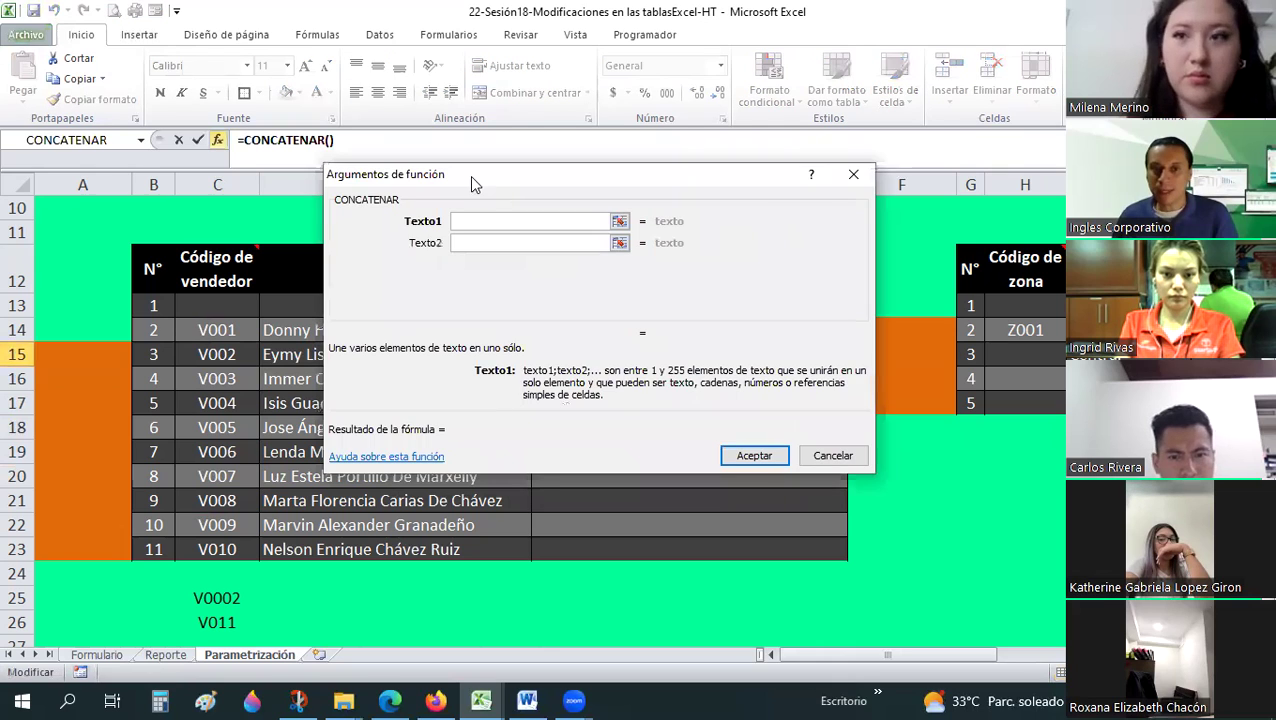
left_click_drag(470, 175, 798, 173)
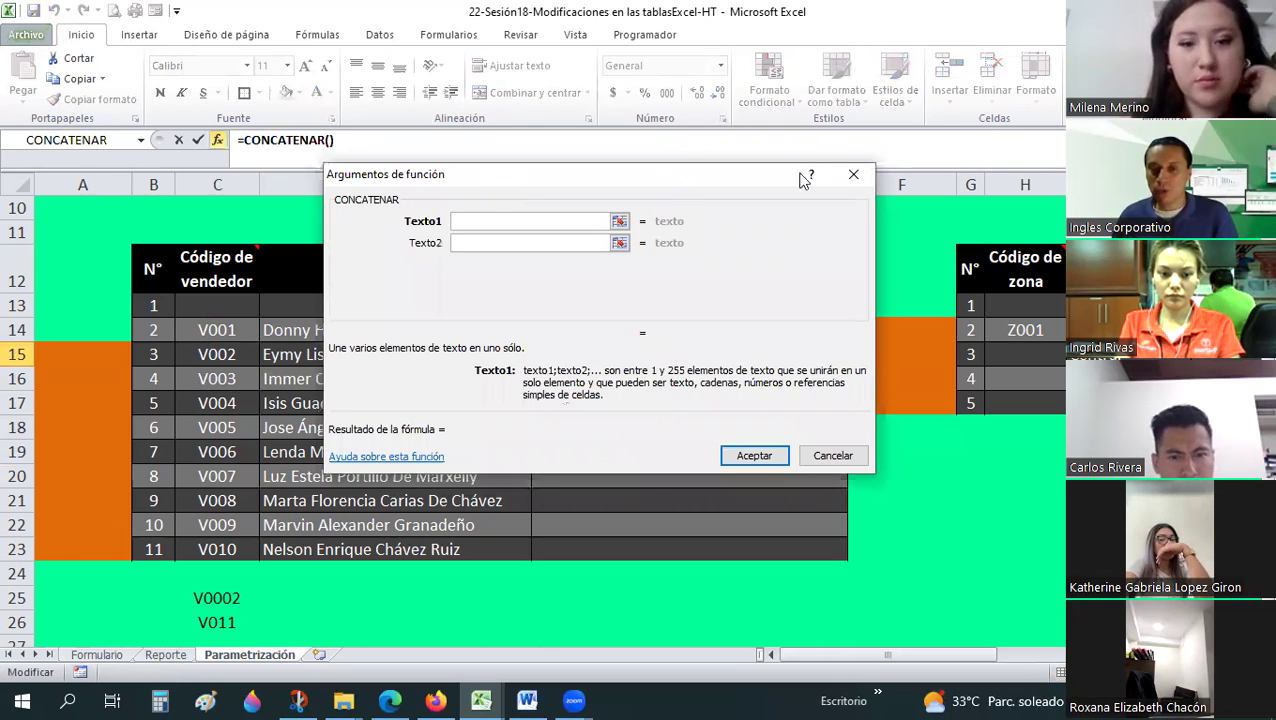
left_click(236, 353)
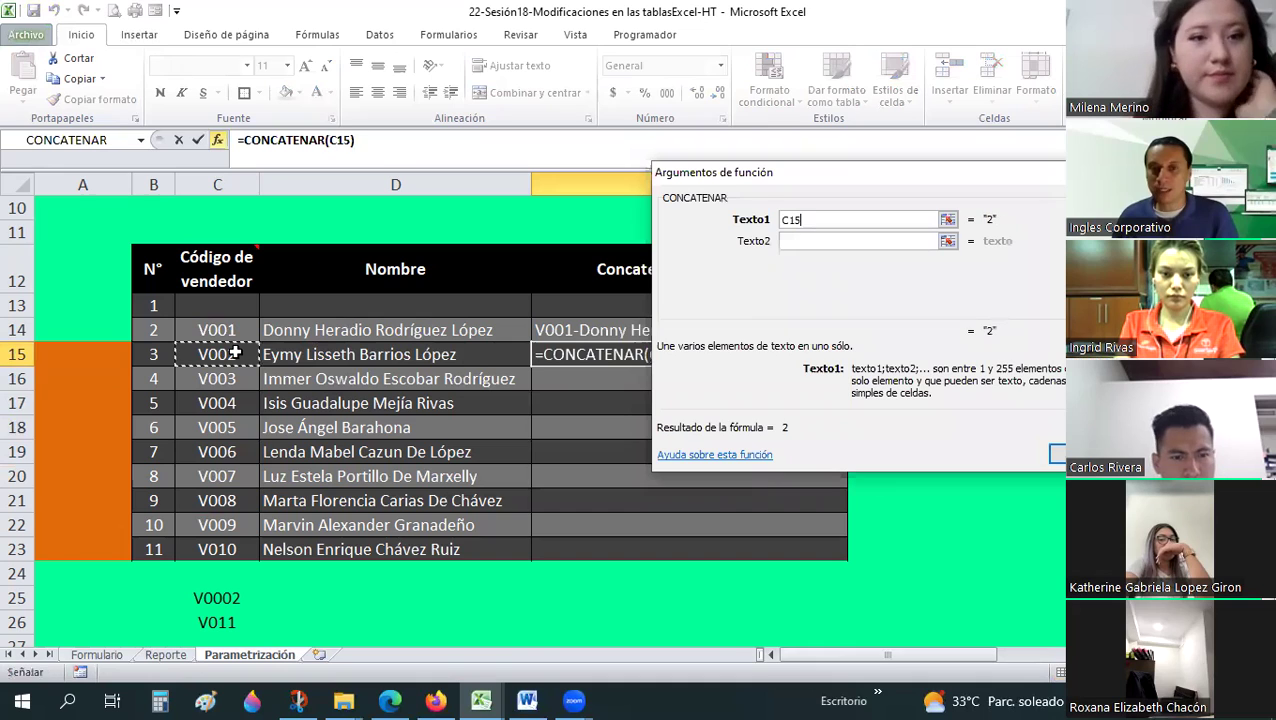
left_click(820, 241)
type("-")
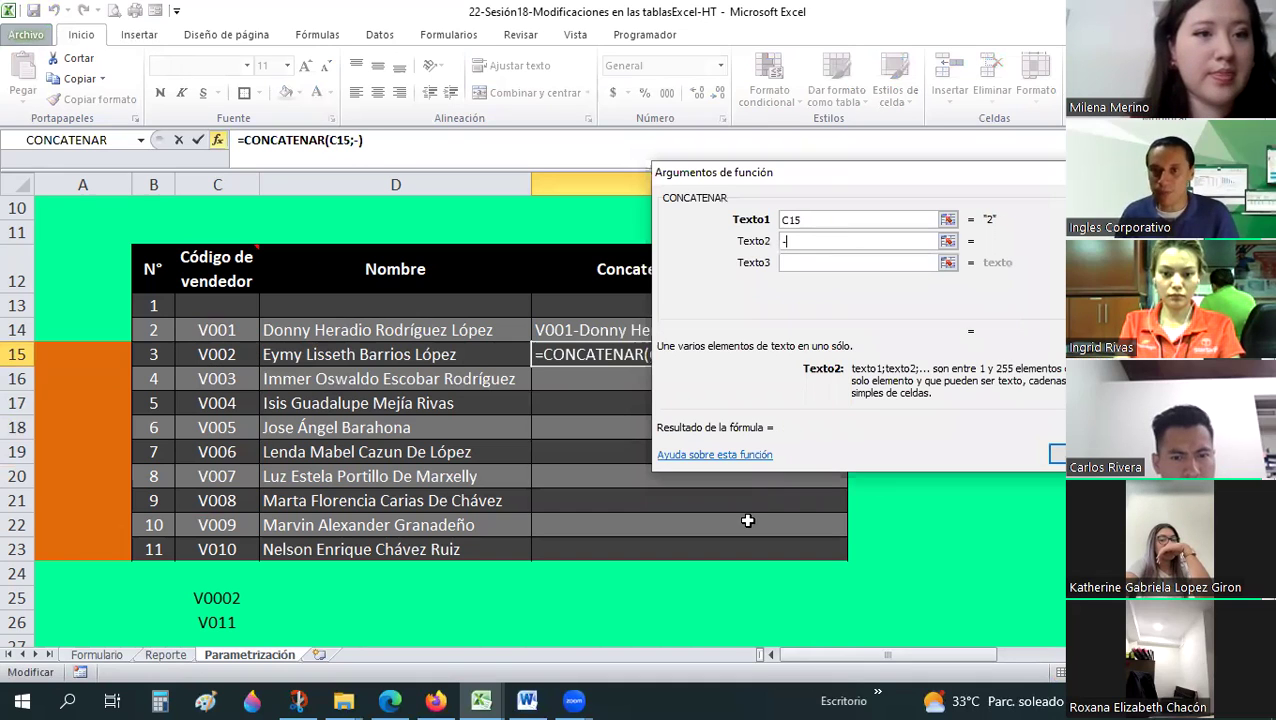
left_click(800, 264)
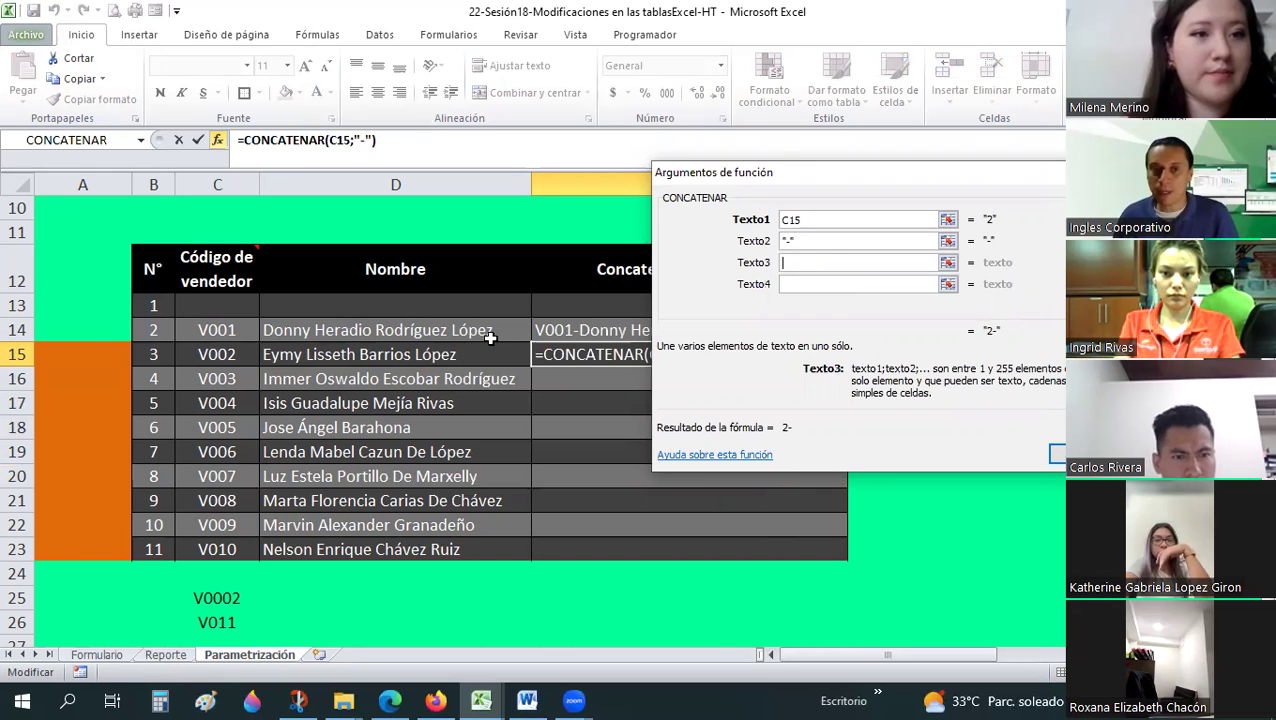
left_click(295, 352)
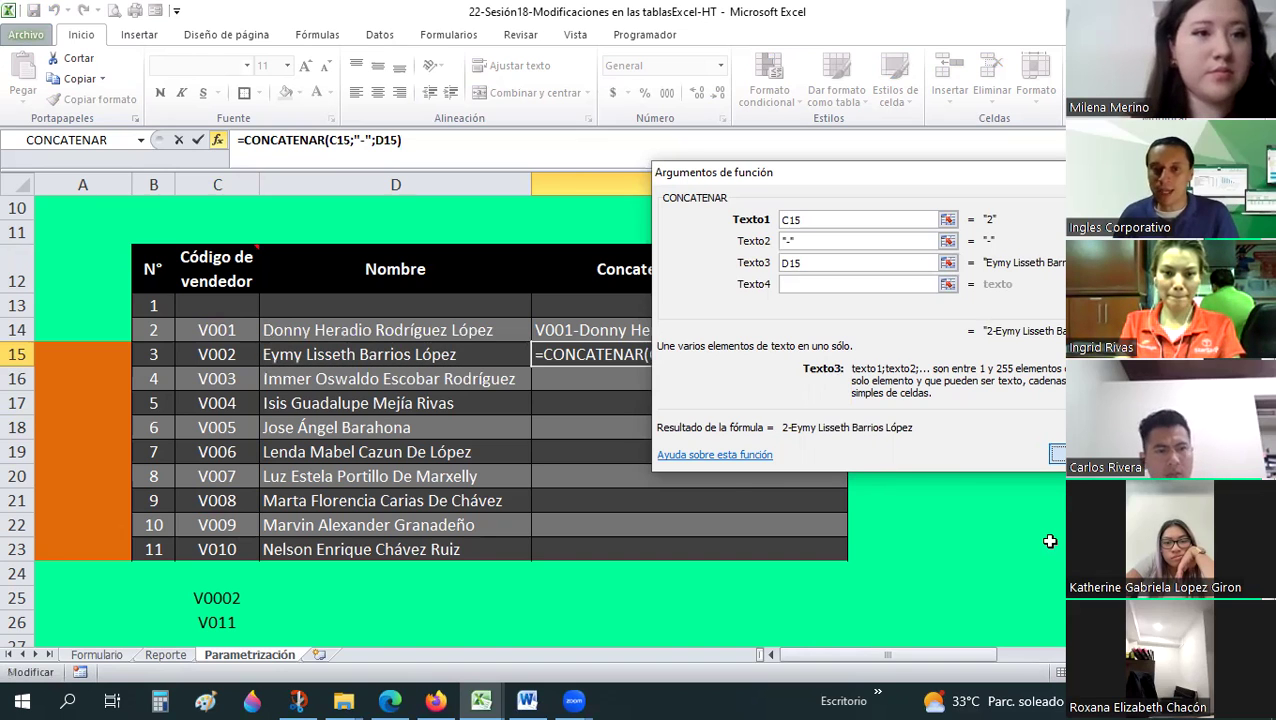
key("Return")
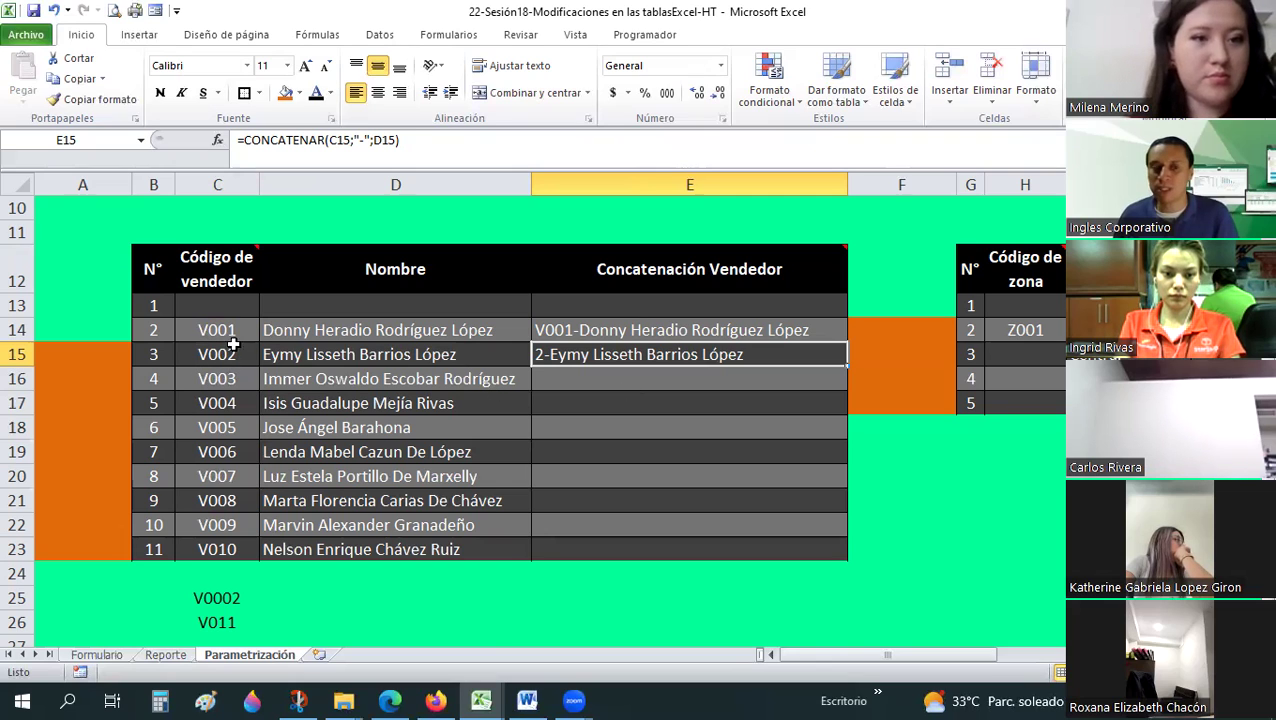
- Reopen E15's function arguments and begin wrapping Texto1 in TEXTO(
left_click(218, 143)
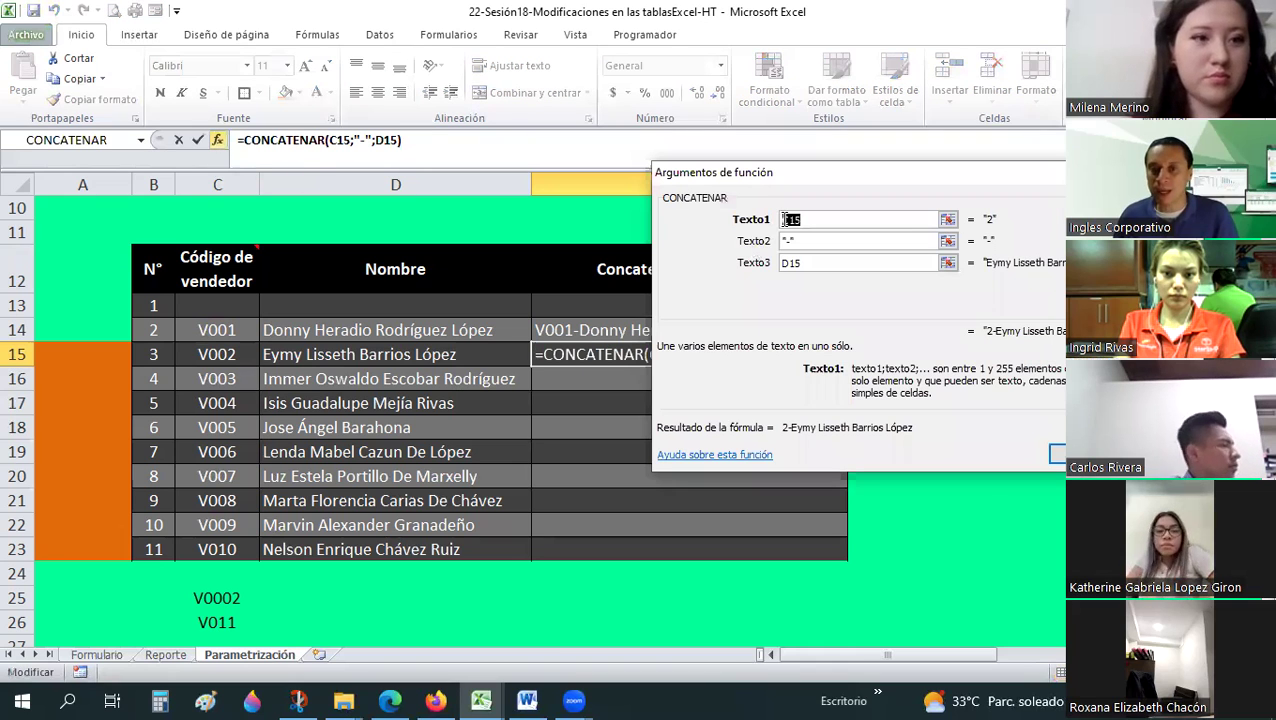
left_click(786, 219)
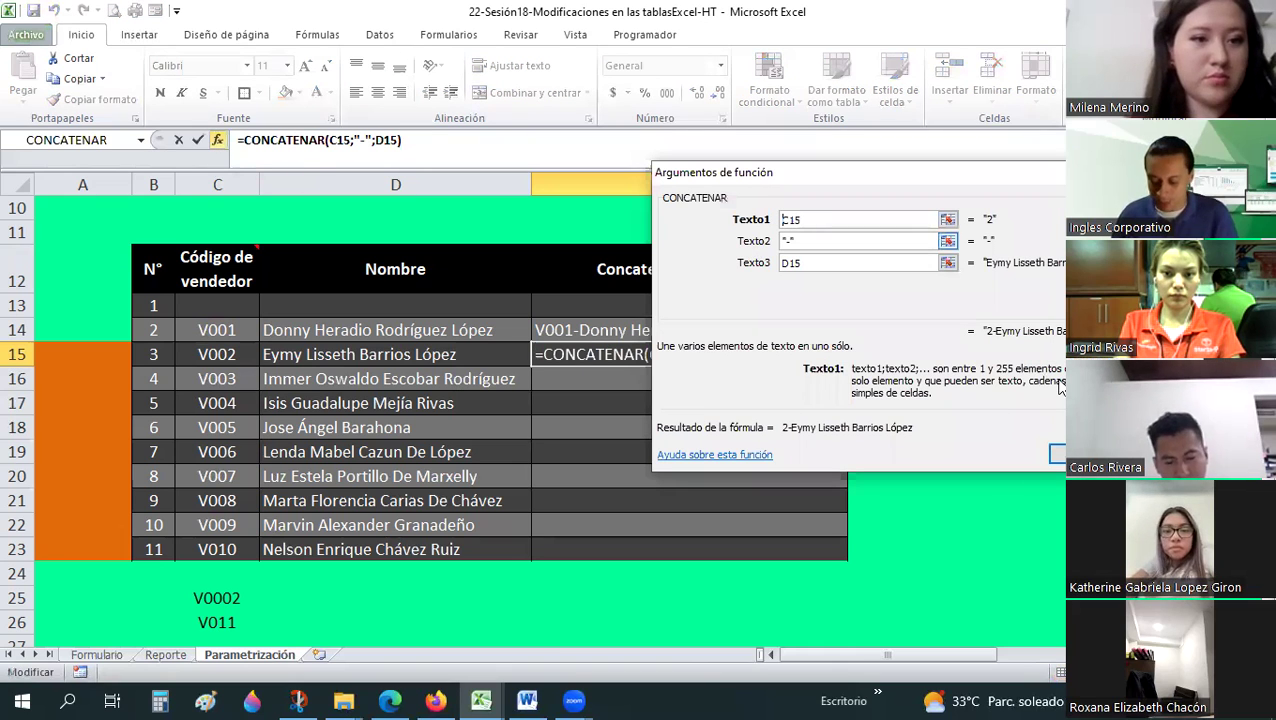
type("TEXT")
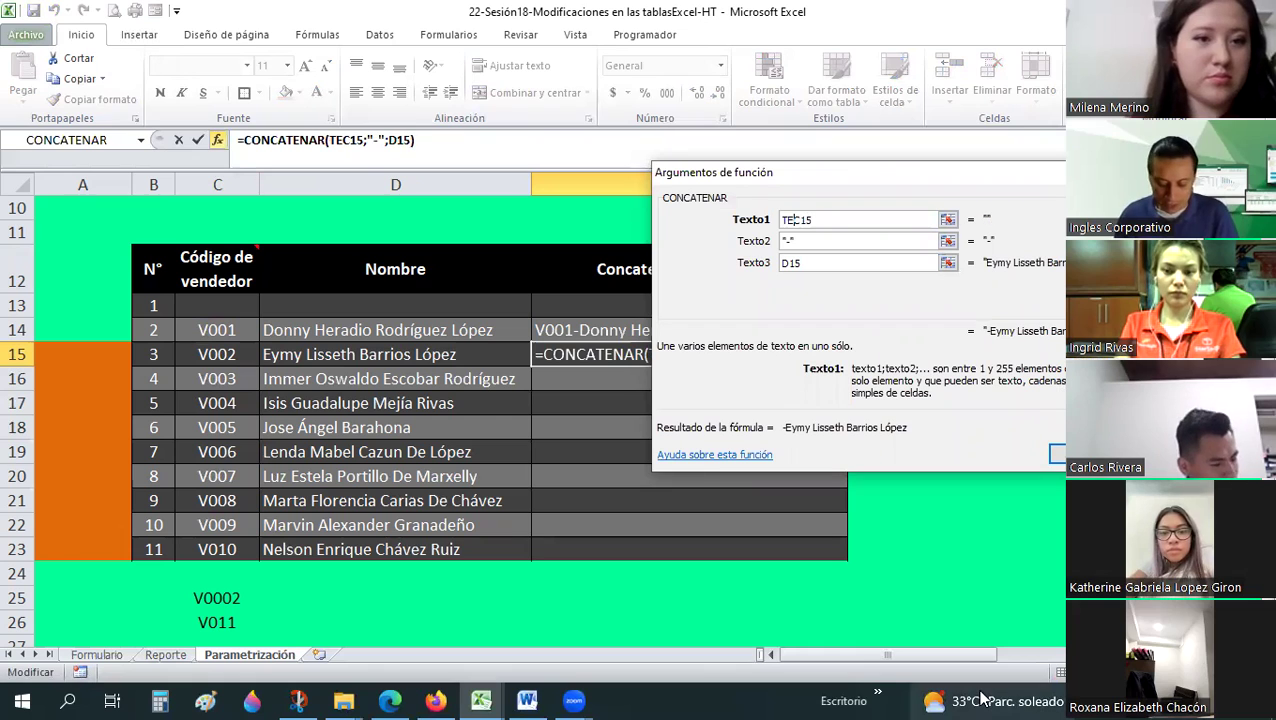
type("O(")
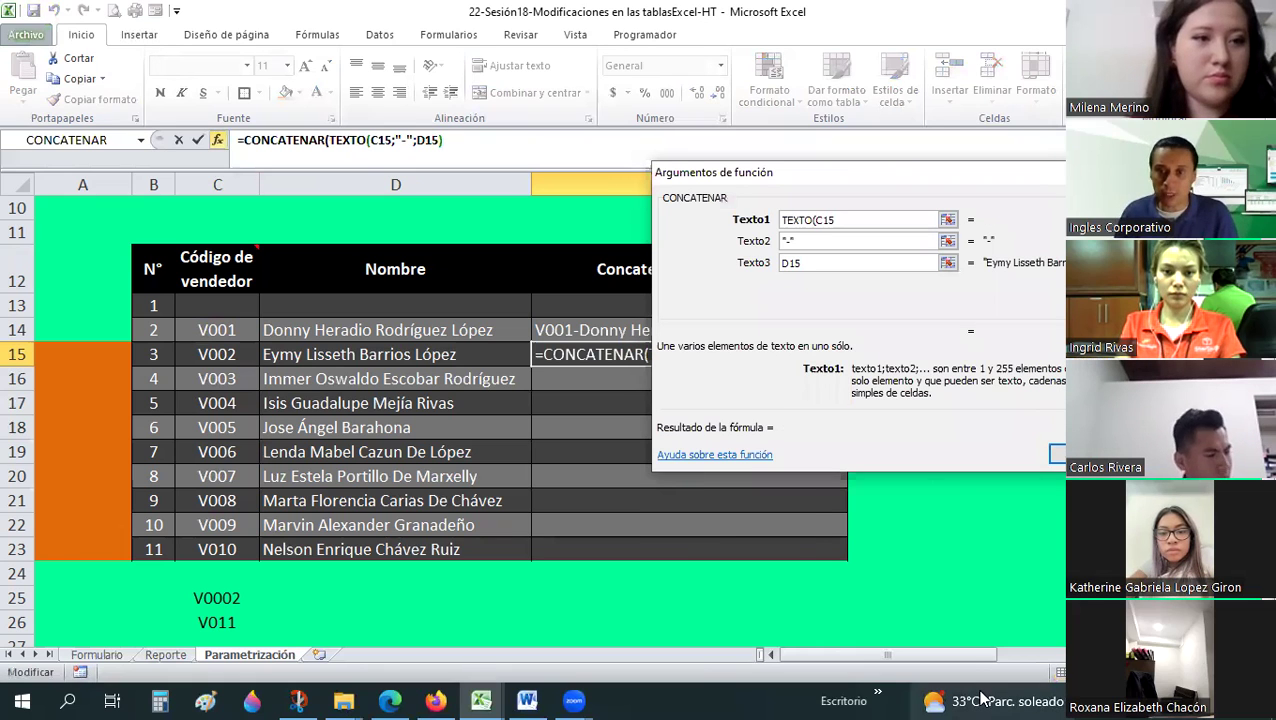
left_click(983, 698)
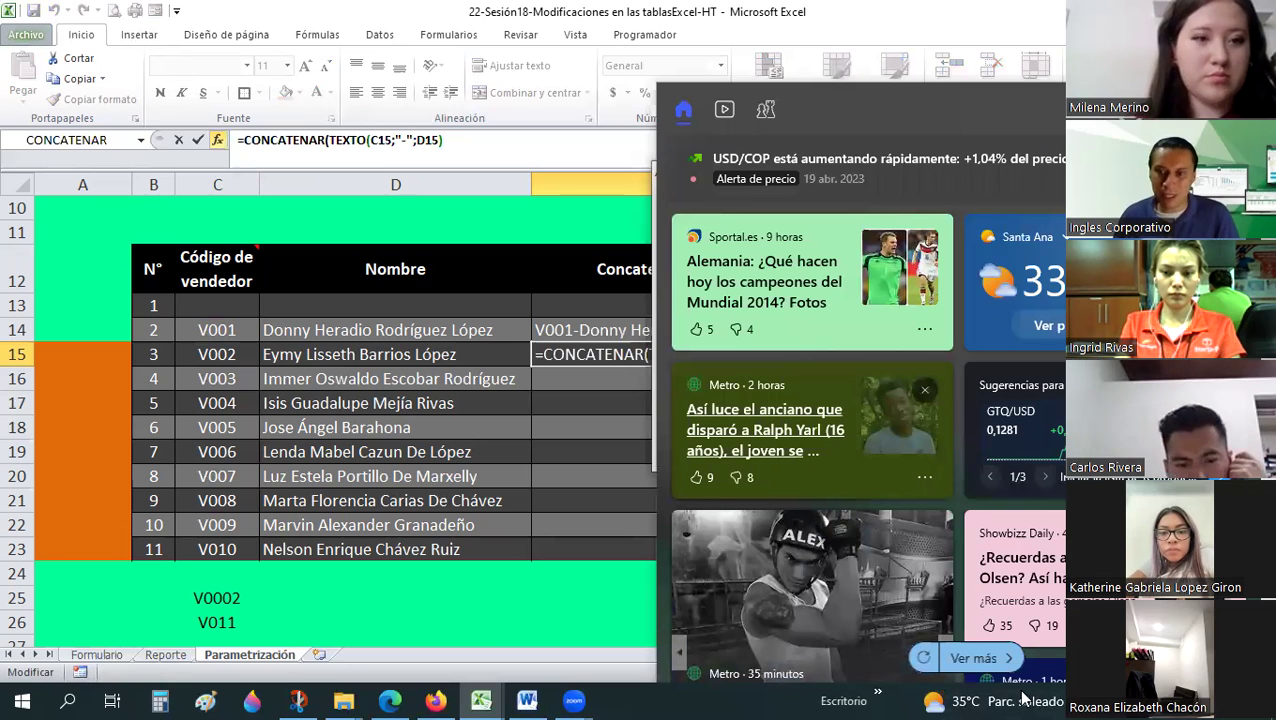
left_click(652, 424)
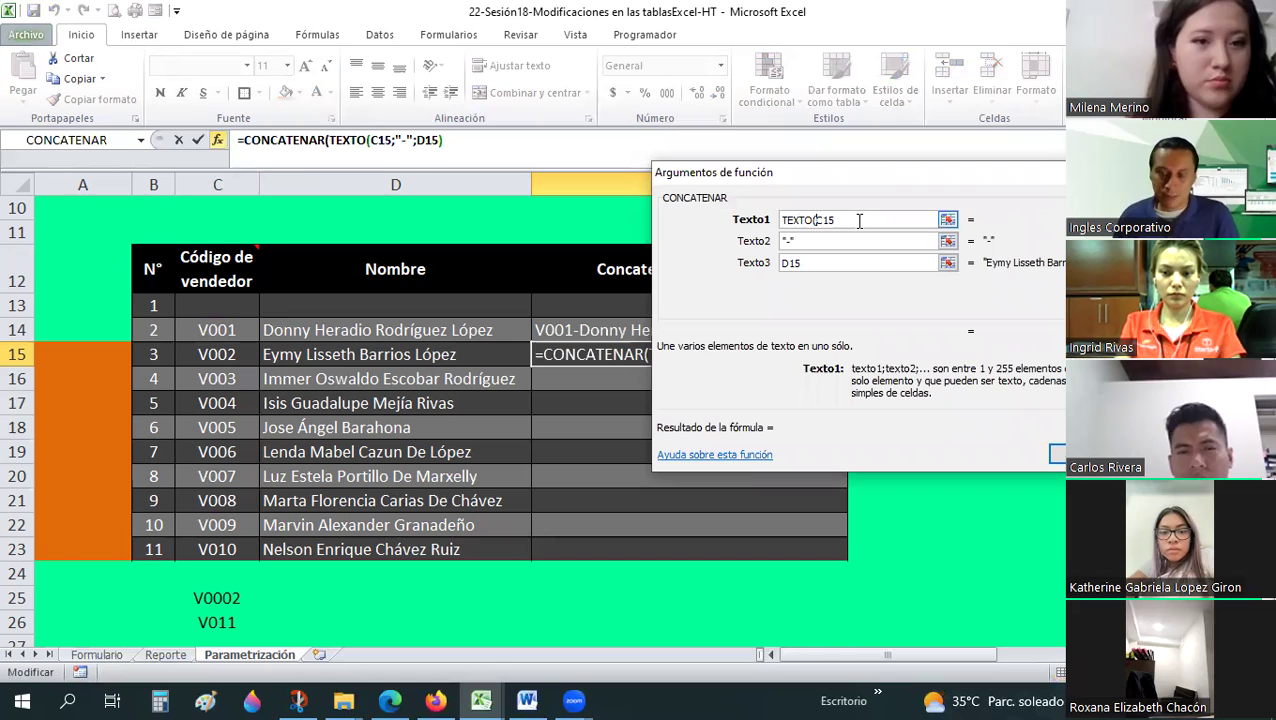
- Complete Texto1 as TEXTO(C15;"V000") and confirm, so E15 shows V002-name
left_click(859, 221)
type(";")
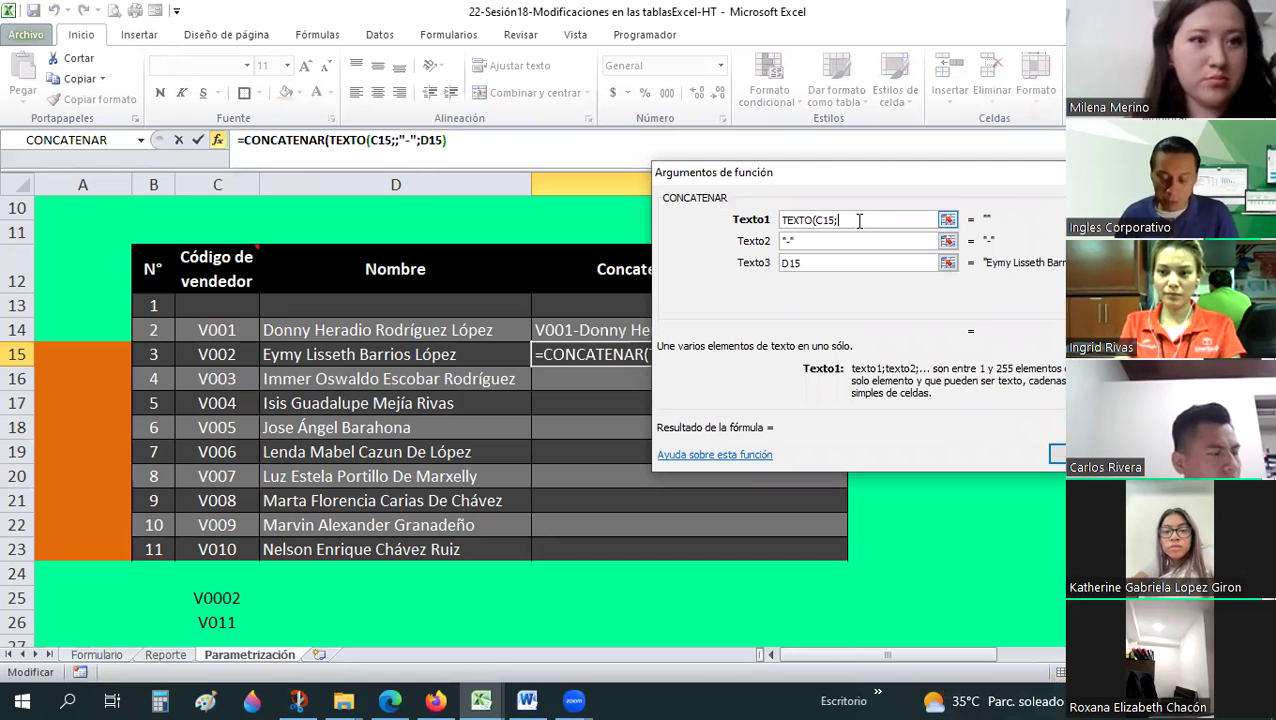
type("\"v0")
key("BackSpace")
key("BackSpace")
type("V00")
key("BackSpace")
key("BackSpace")
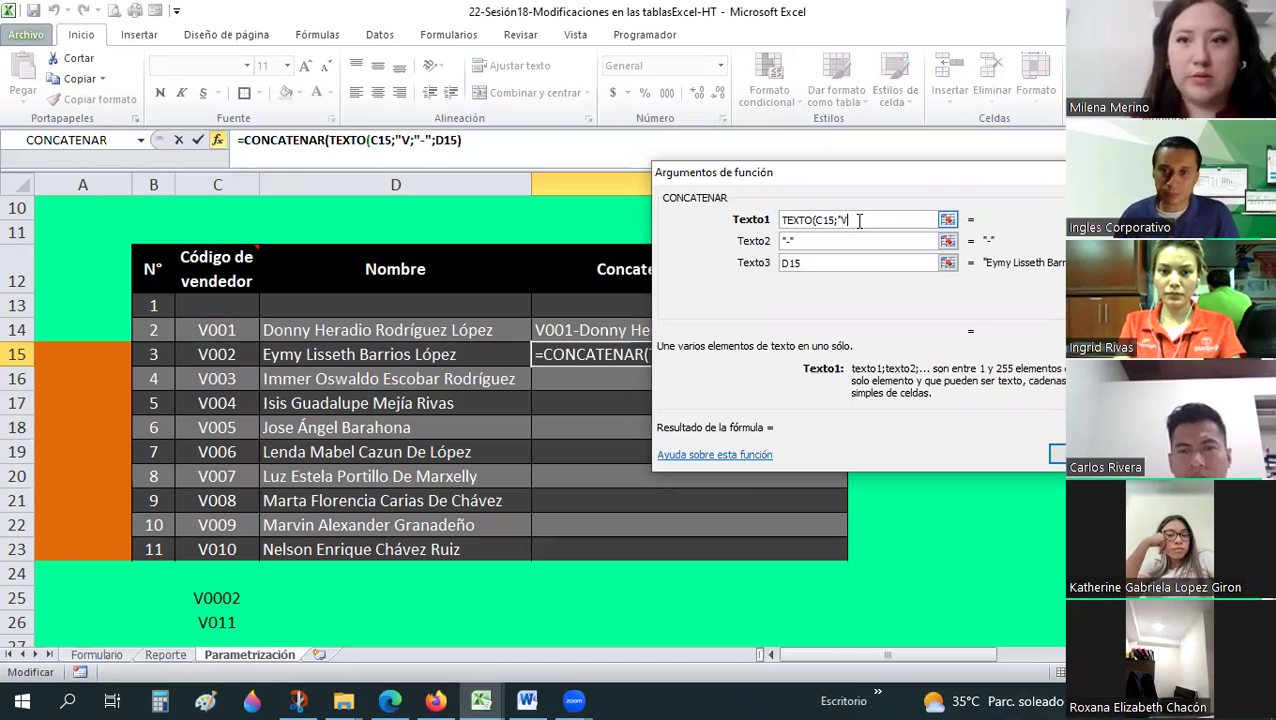
type("000")
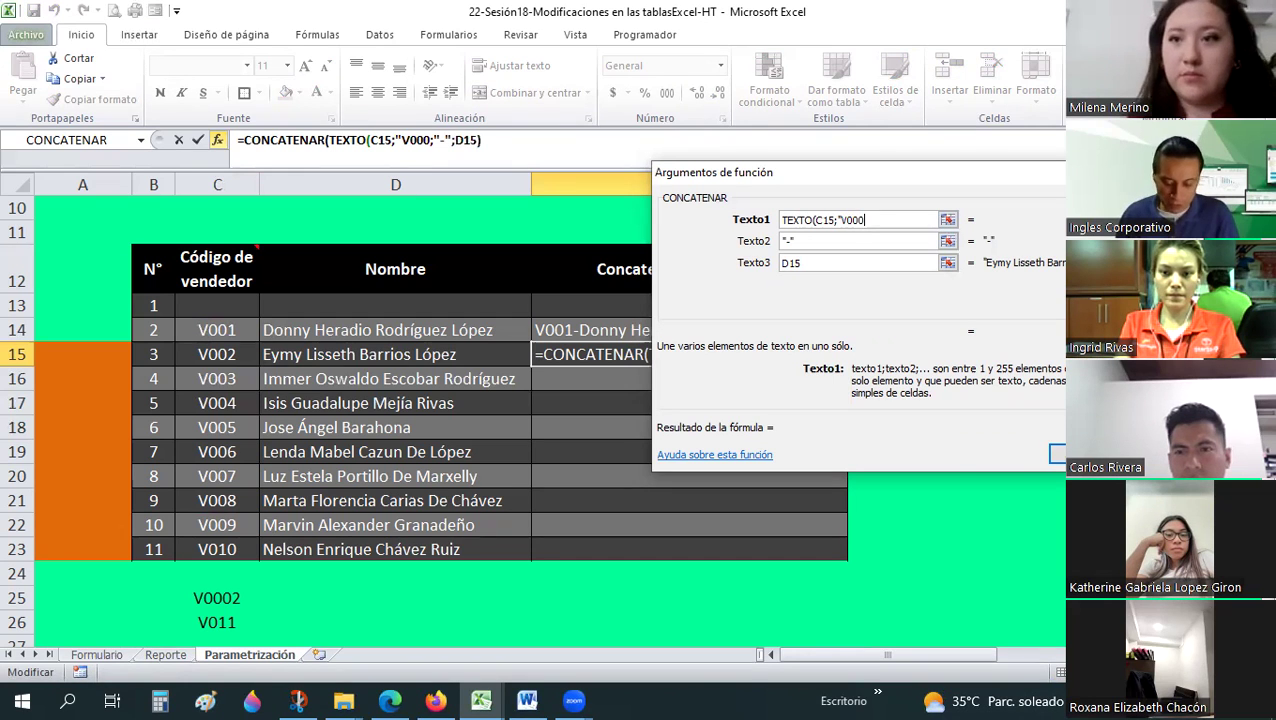
type("\")")
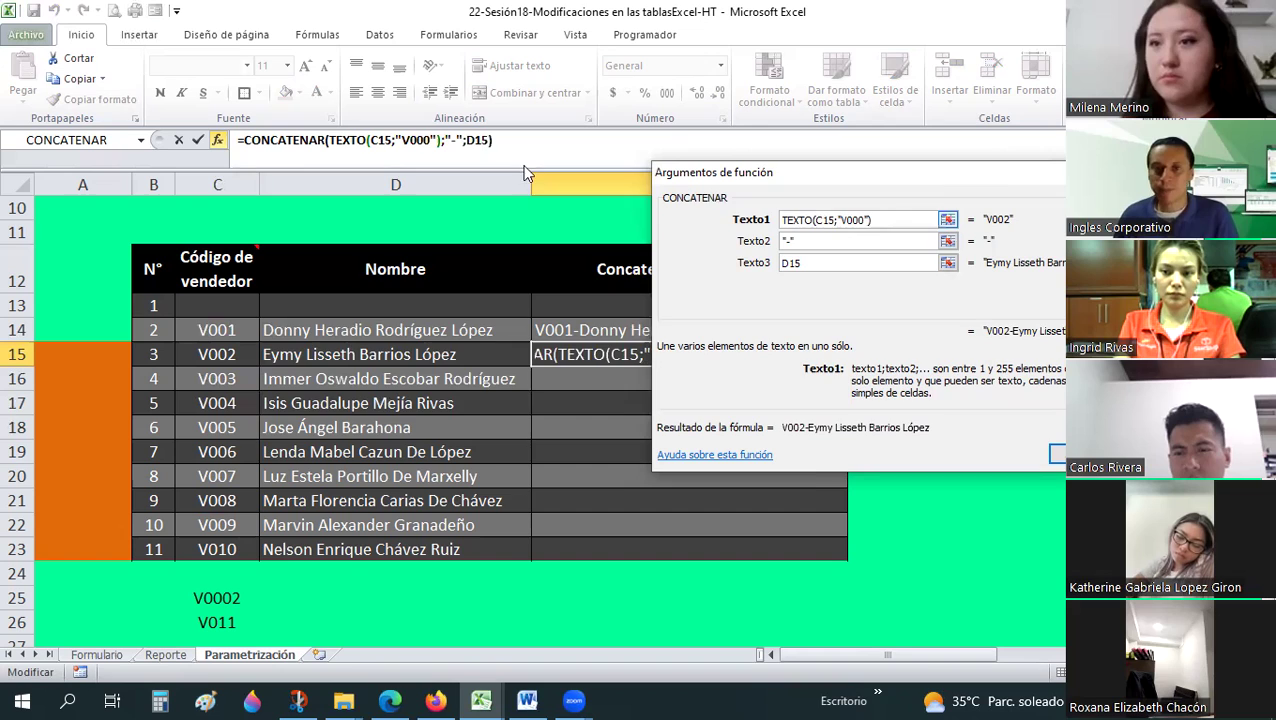
left_click_drag(525, 172, 600, 337)
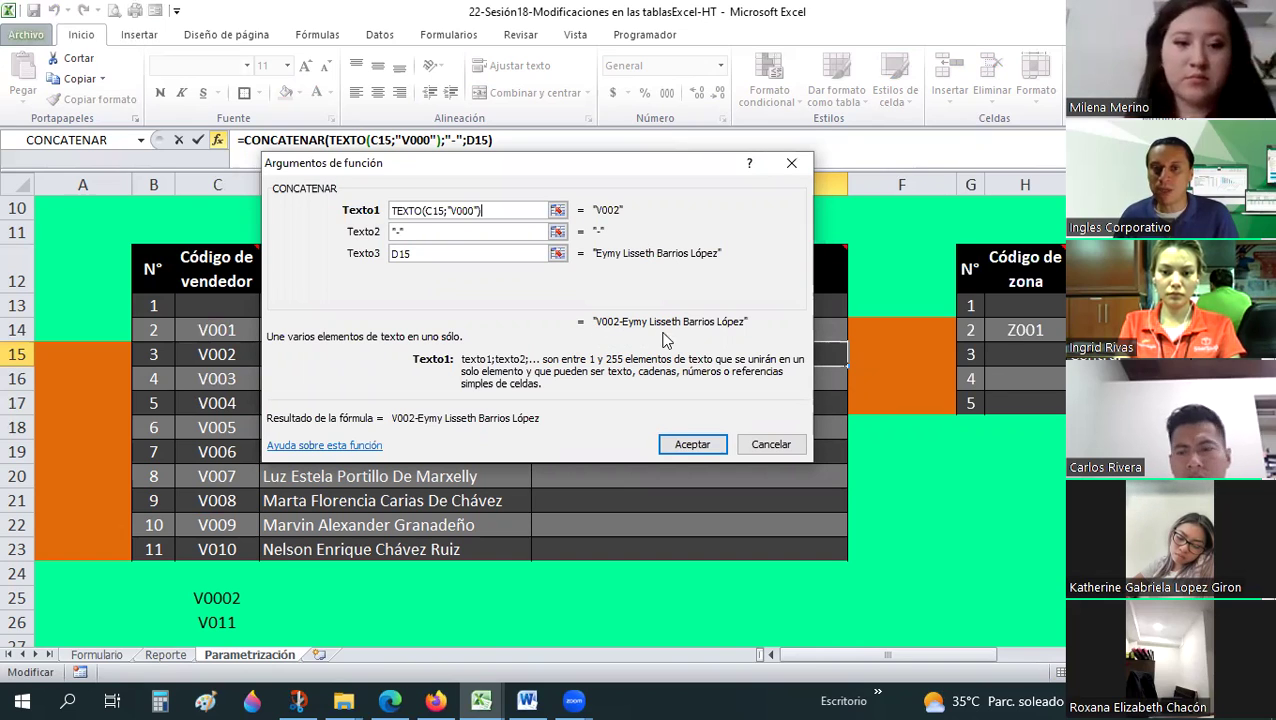
left_click(692, 444)
left_click(685, 449)
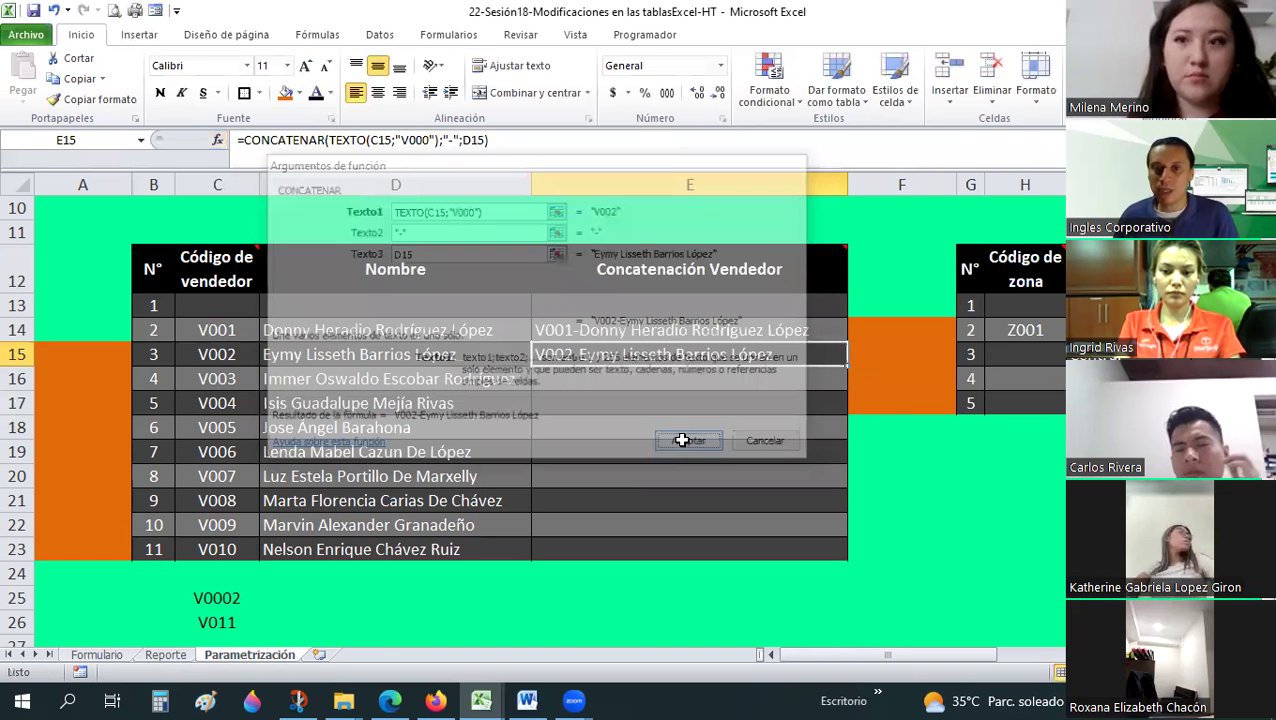
left_click(651, 355)
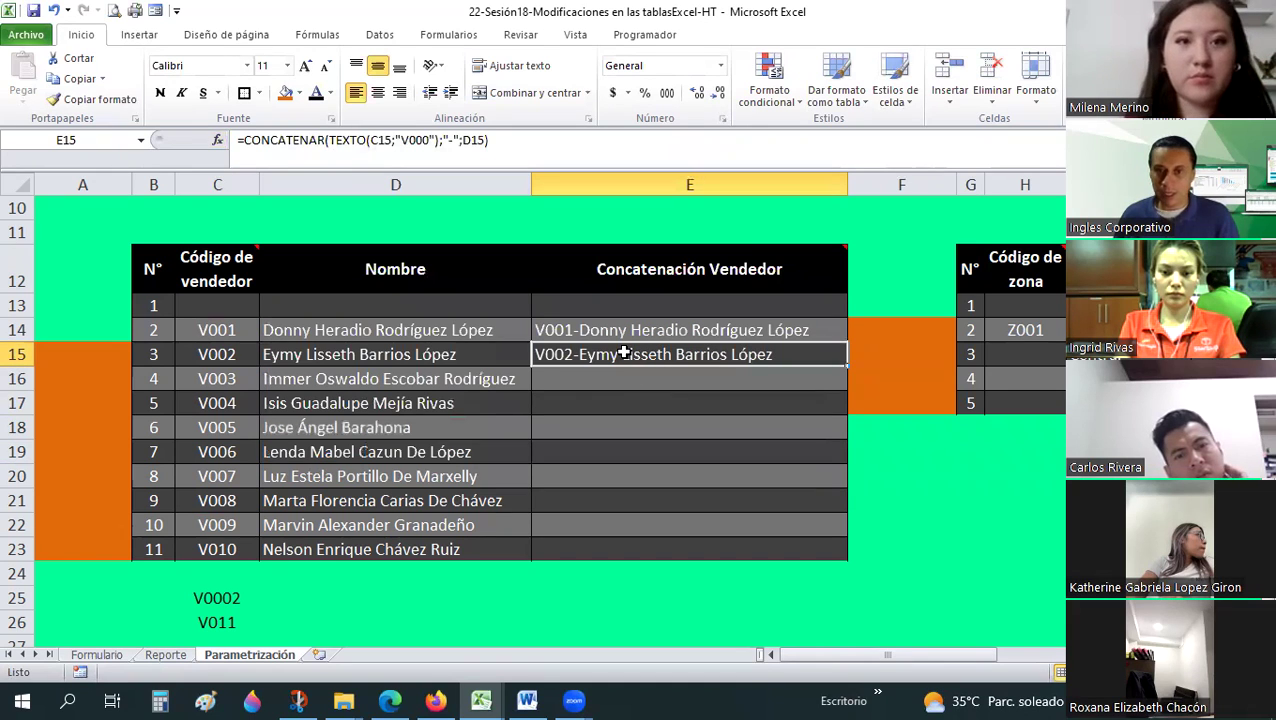
- Copy E15 and paste formulas into E16:E23
key("ctrl+c")
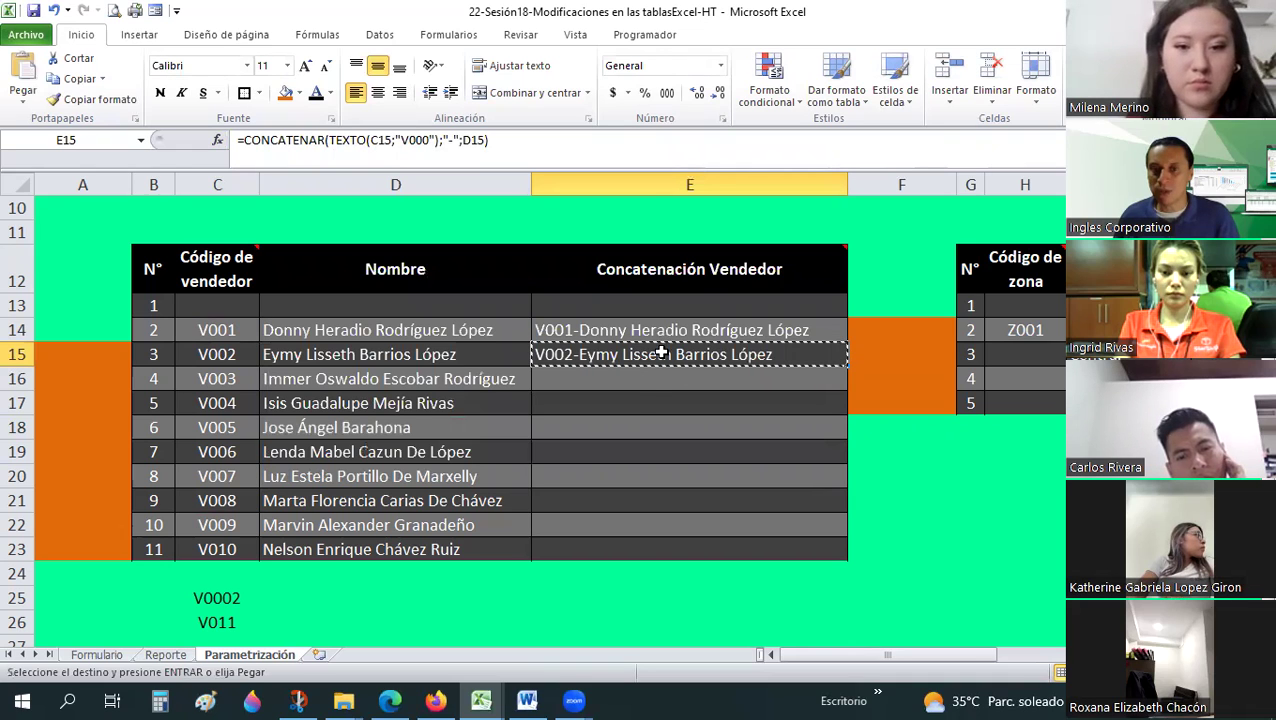
left_click(644, 378)
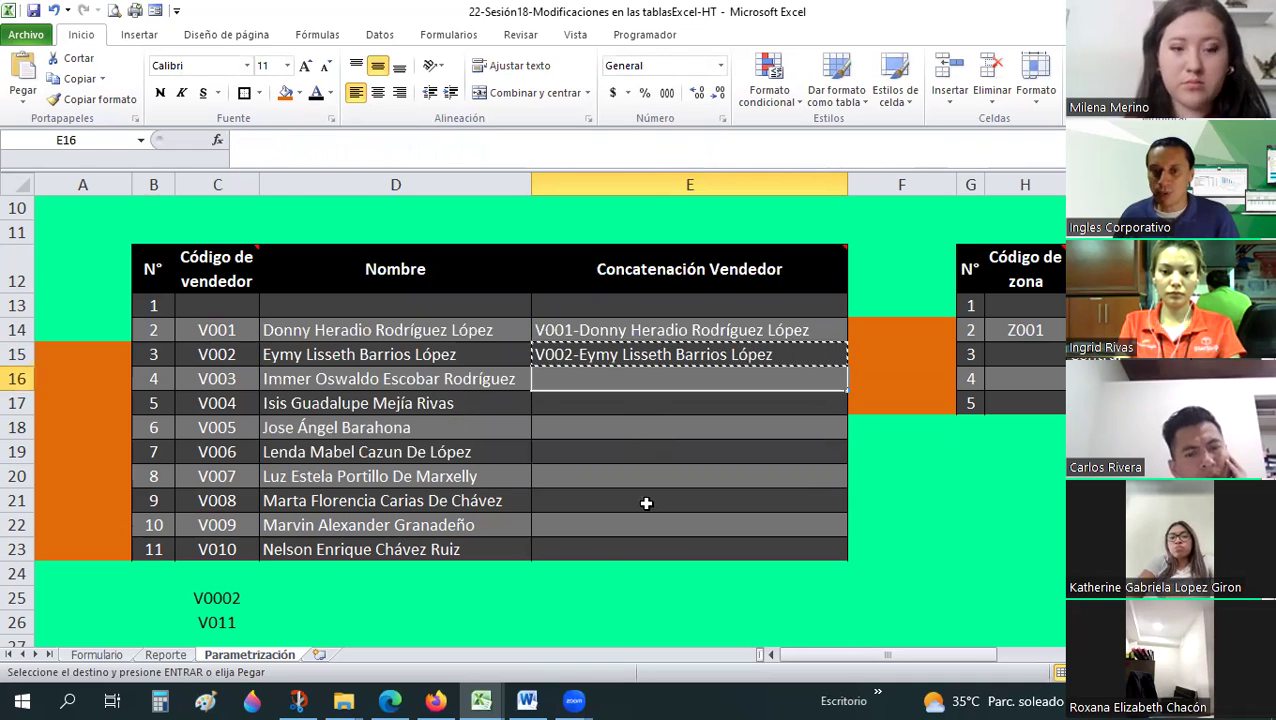
left_click_drag(646, 503, 642, 541)
right_click(644, 548)
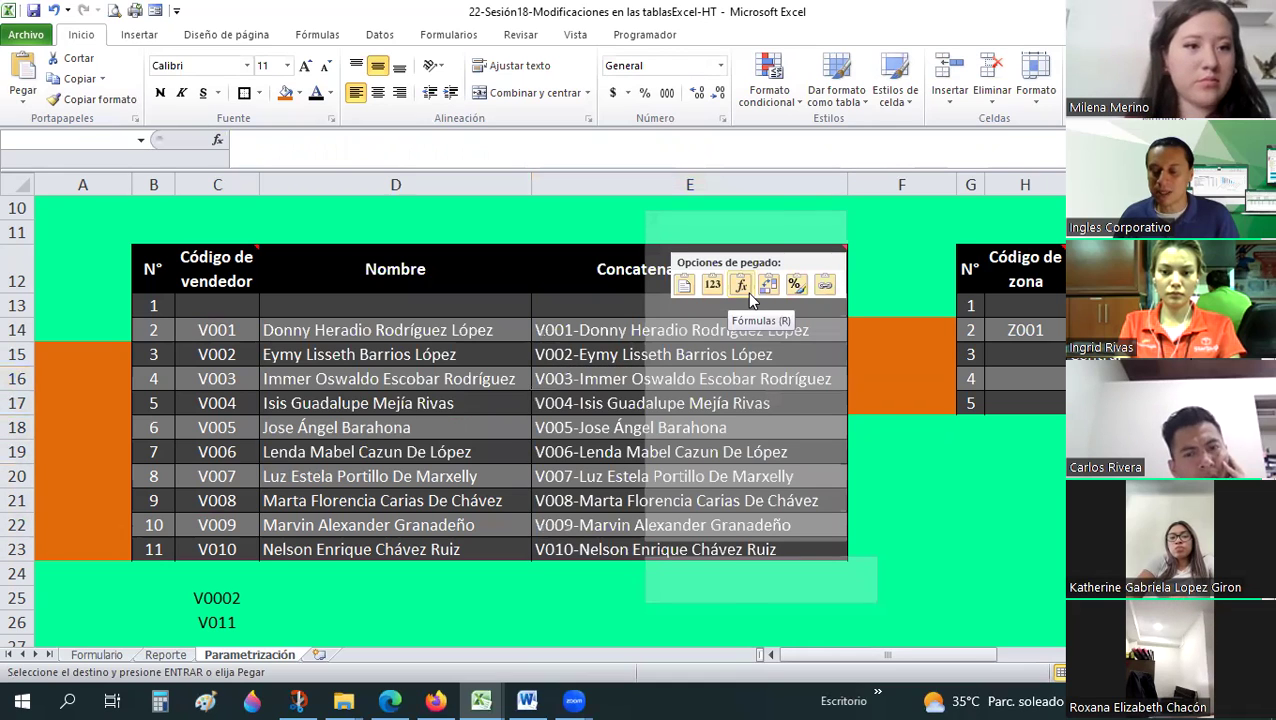
left_click(748, 292)
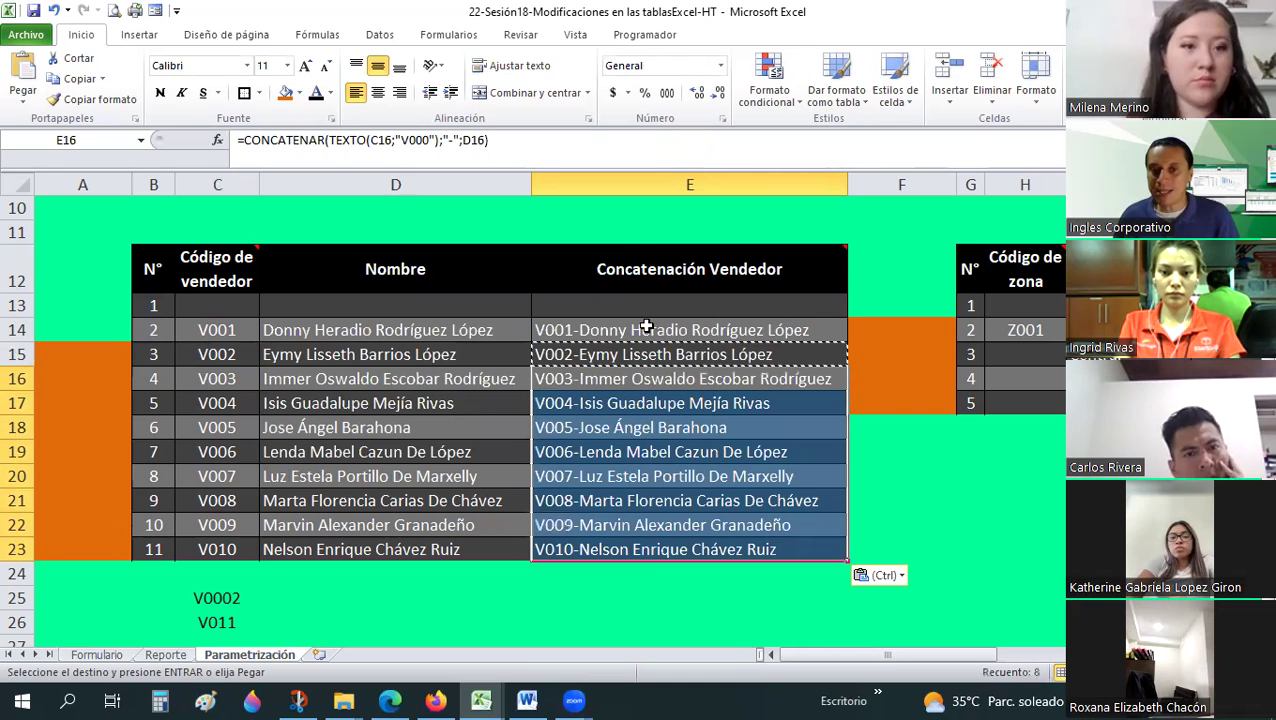
- Check the concatenation formulas in E14:E23 and the numbering in B13:B14, then select E13:E23
left_click(646, 327)
left_click(620, 446)
left_click(598, 500)
left_click(590, 548)
left_click(588, 352)
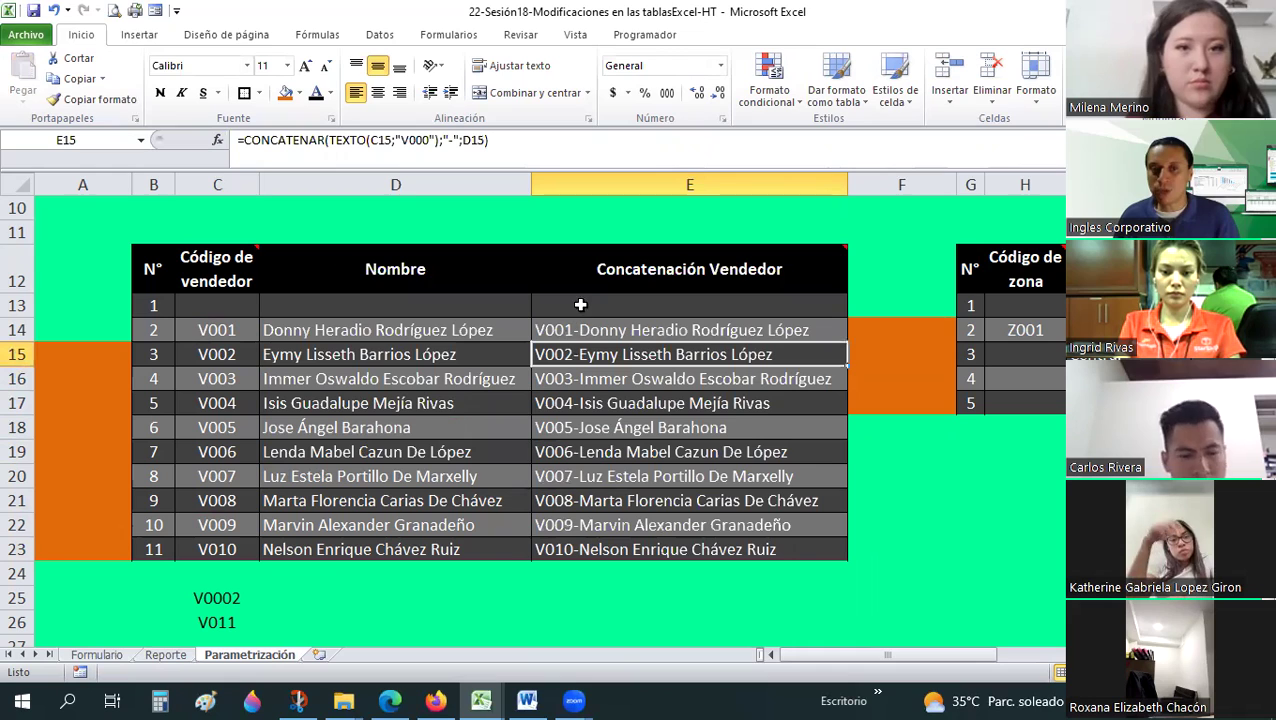
left_click(578, 301)
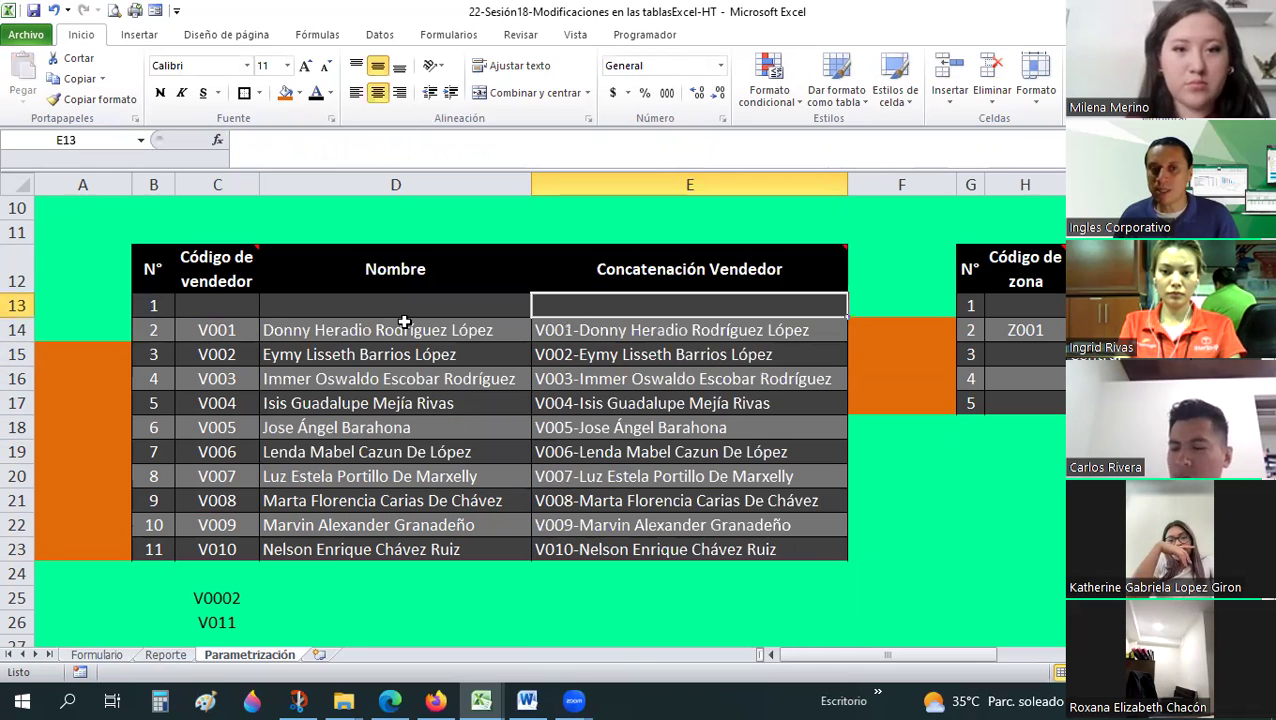
mouse_move(353, 308)
left_mouse_down()
mouse_move(612, 308)
mouse_move(148, 307)
left_mouse_up()
left_click(149, 307)
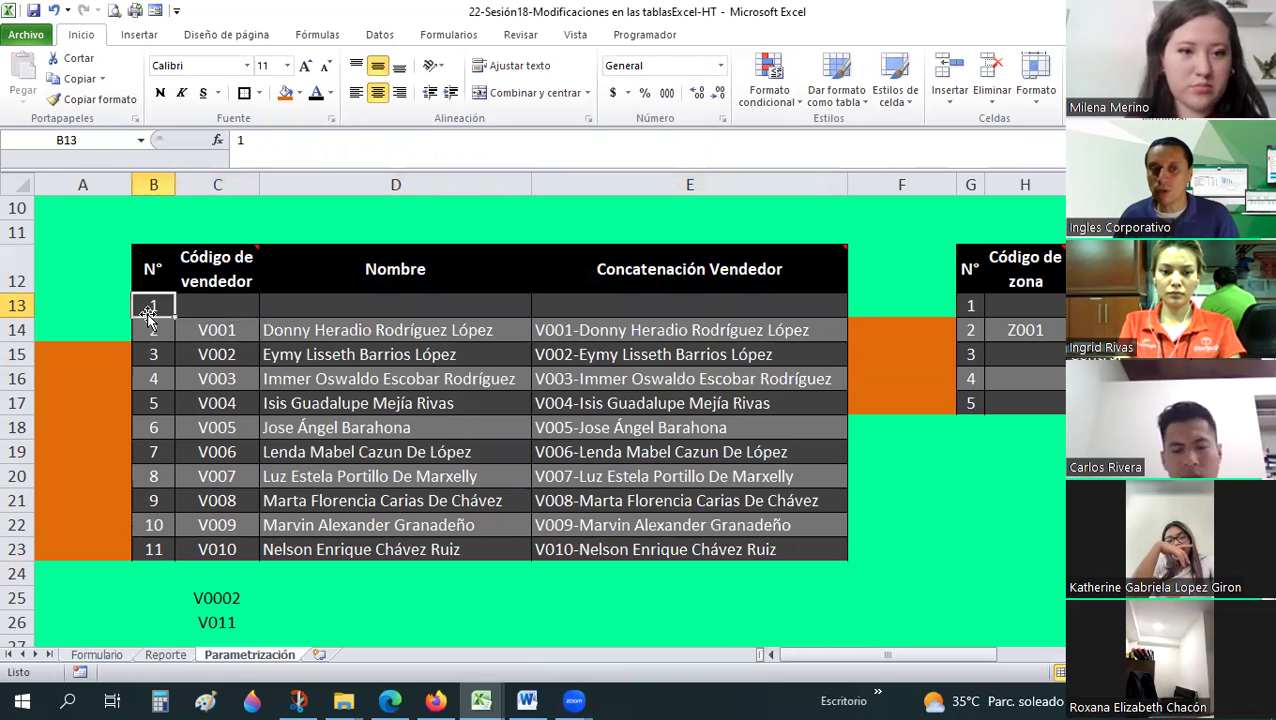
key("Down")
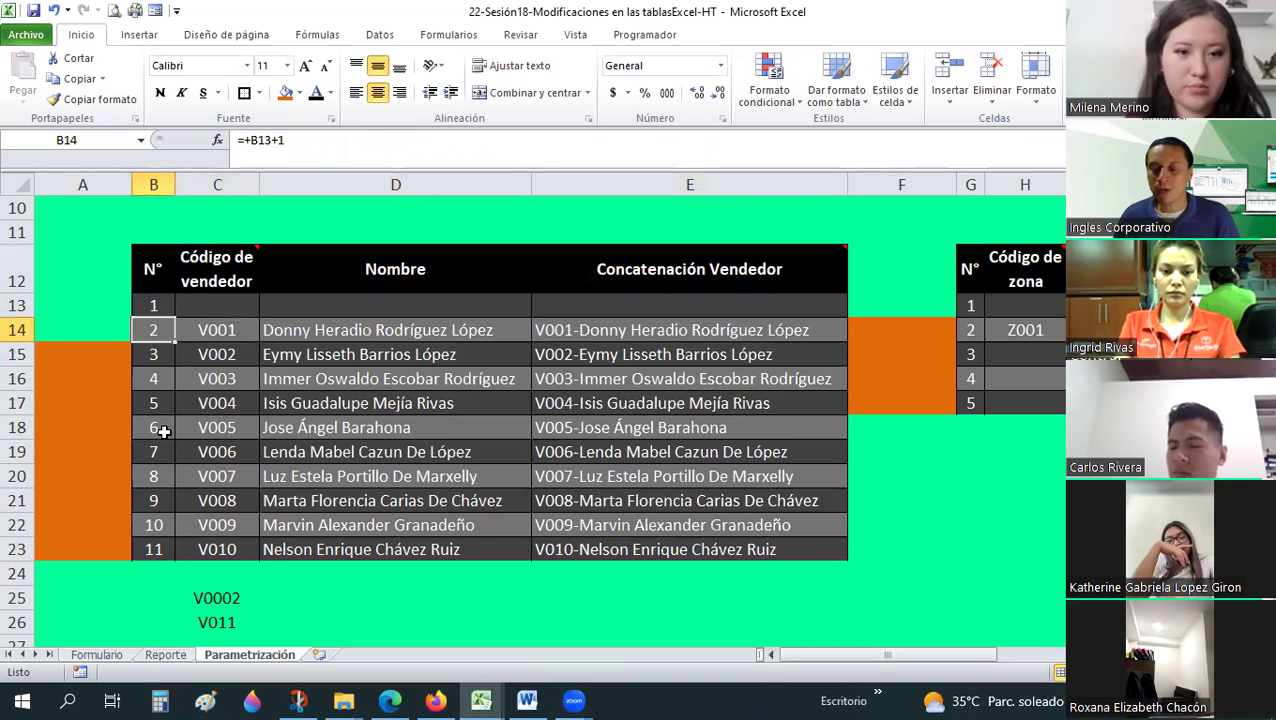
left_click_drag(569, 308, 594, 565)
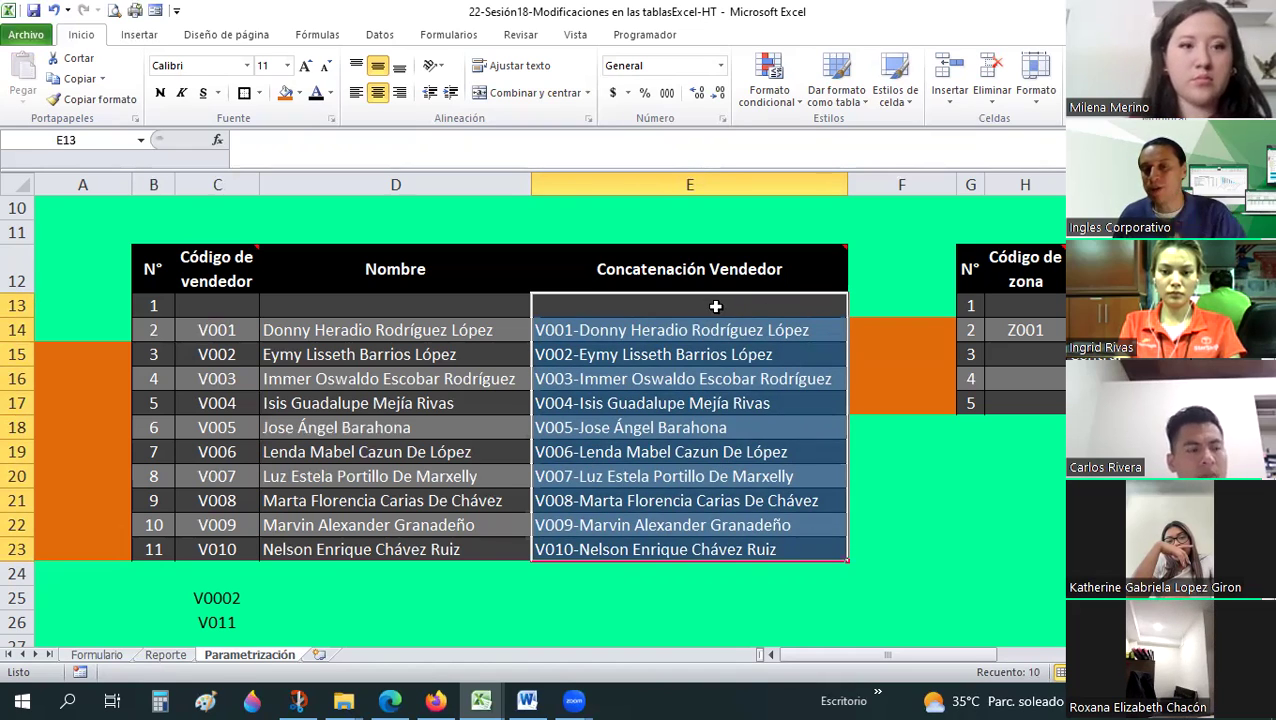
left_click(443, 549)
left_click_drag(594, 415, 614, 553)
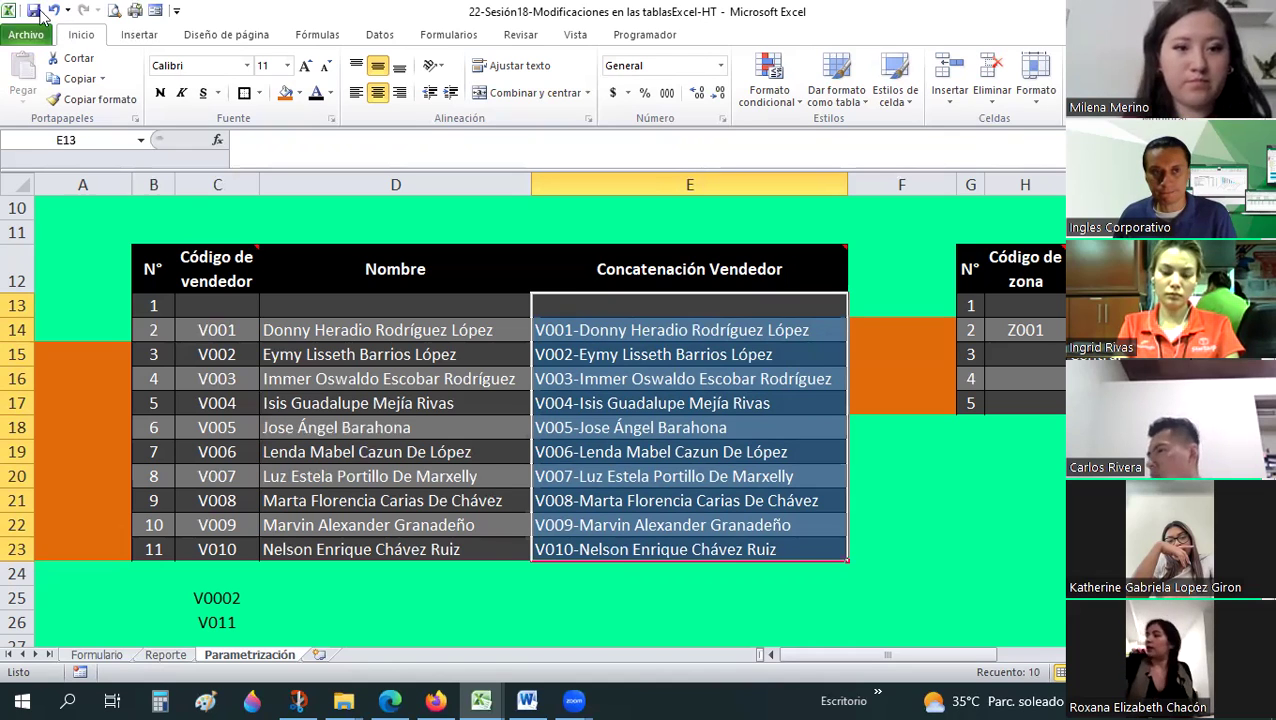
left_click(563, 337)
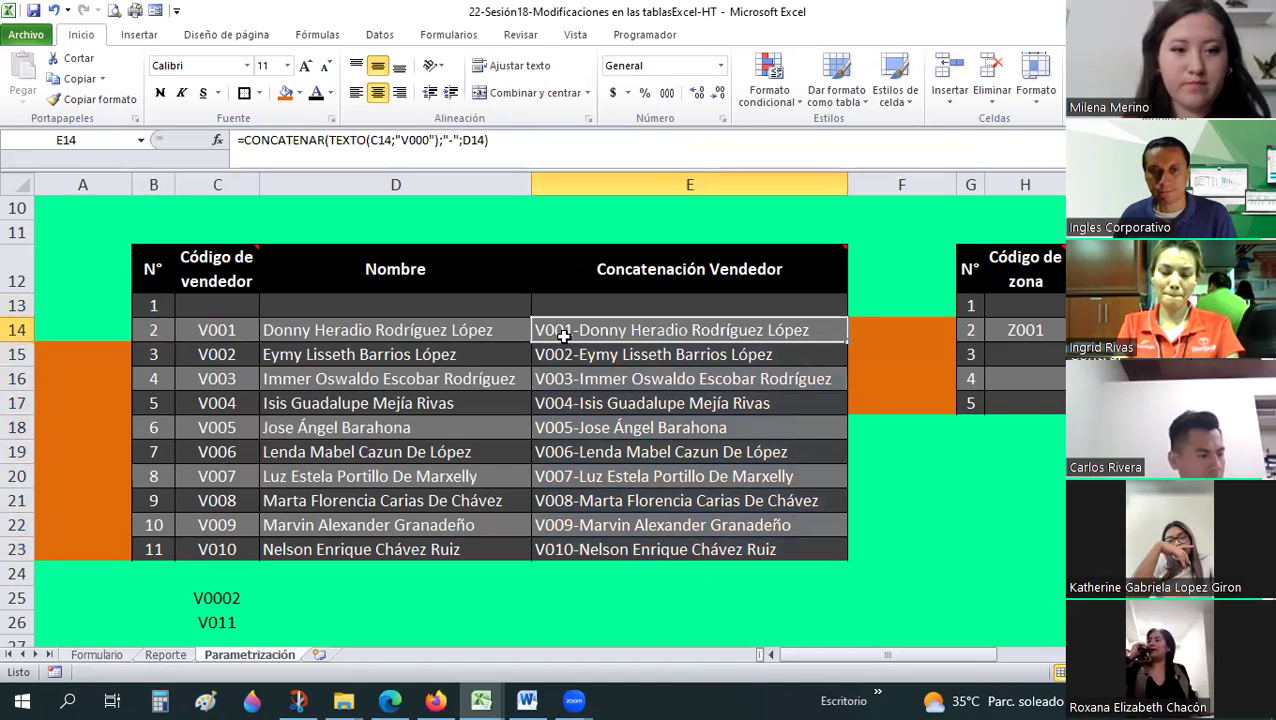
left_click(558, 360)
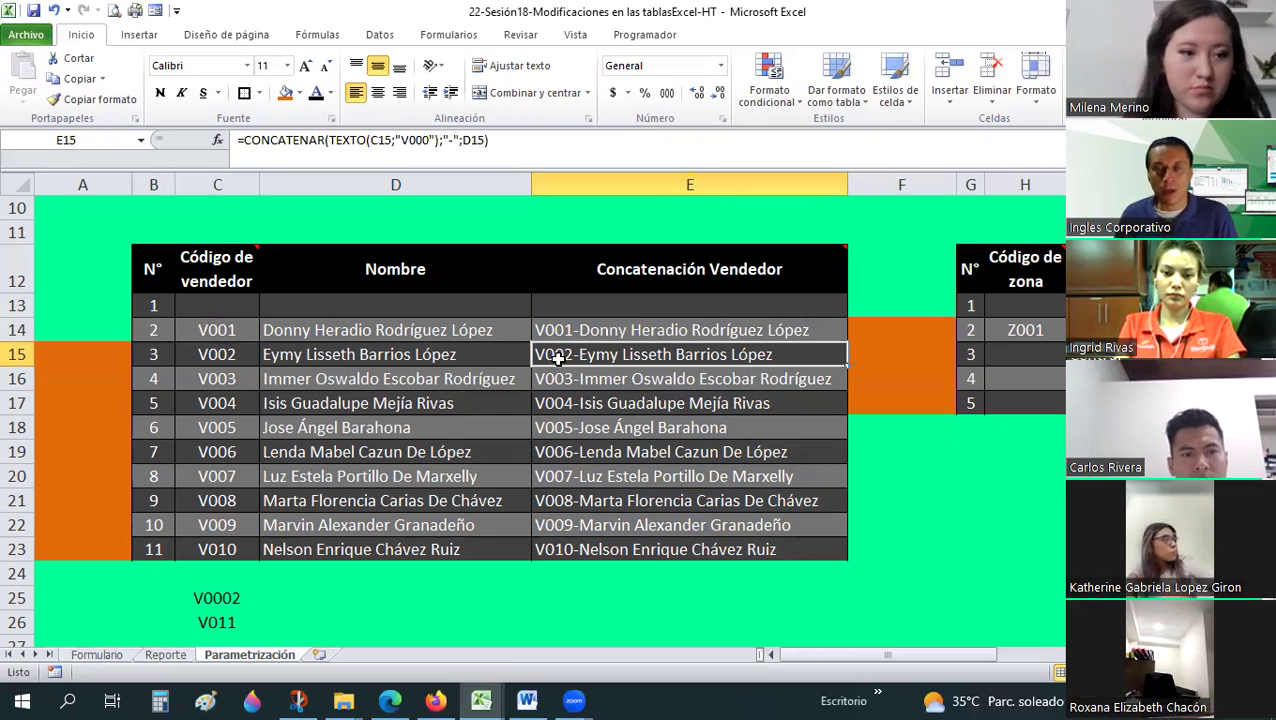
left_click(562, 334)
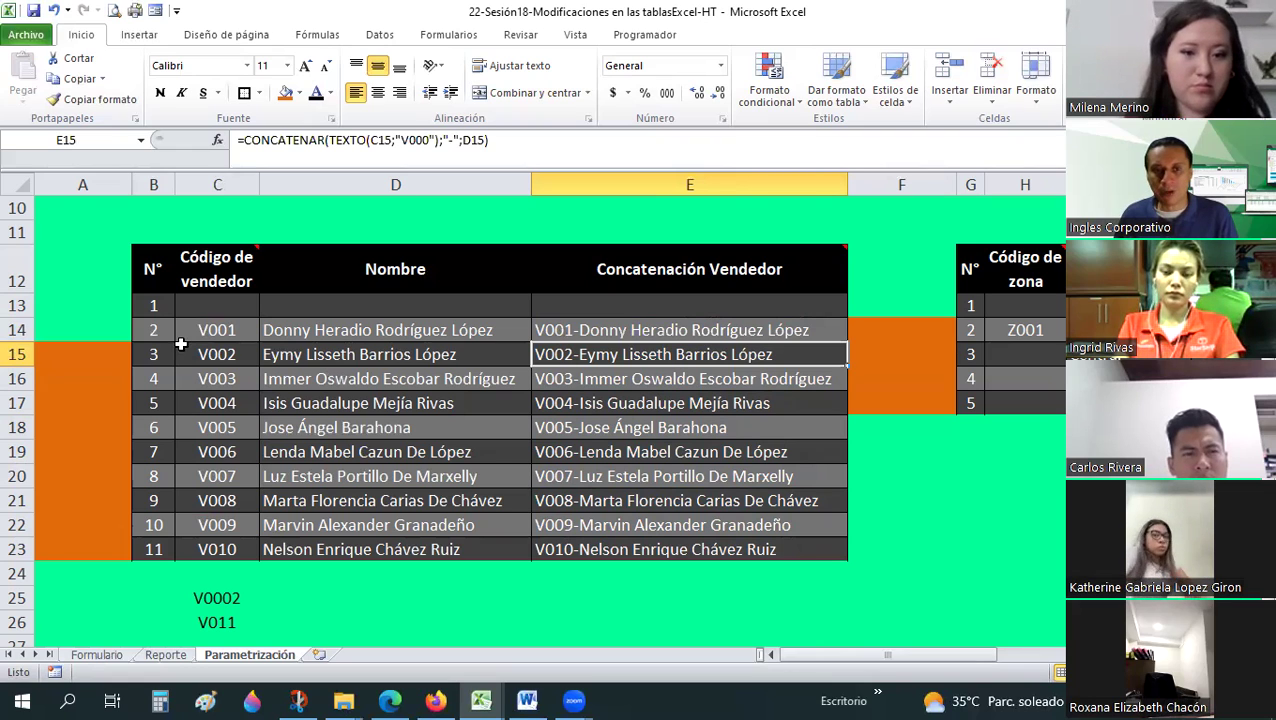
mouse_move(153, 330)
left_mouse_down()
mouse_move(146, 546)
mouse_move(217, 330)
left_mouse_up()
left_click_drag(153, 305, 140, 548)
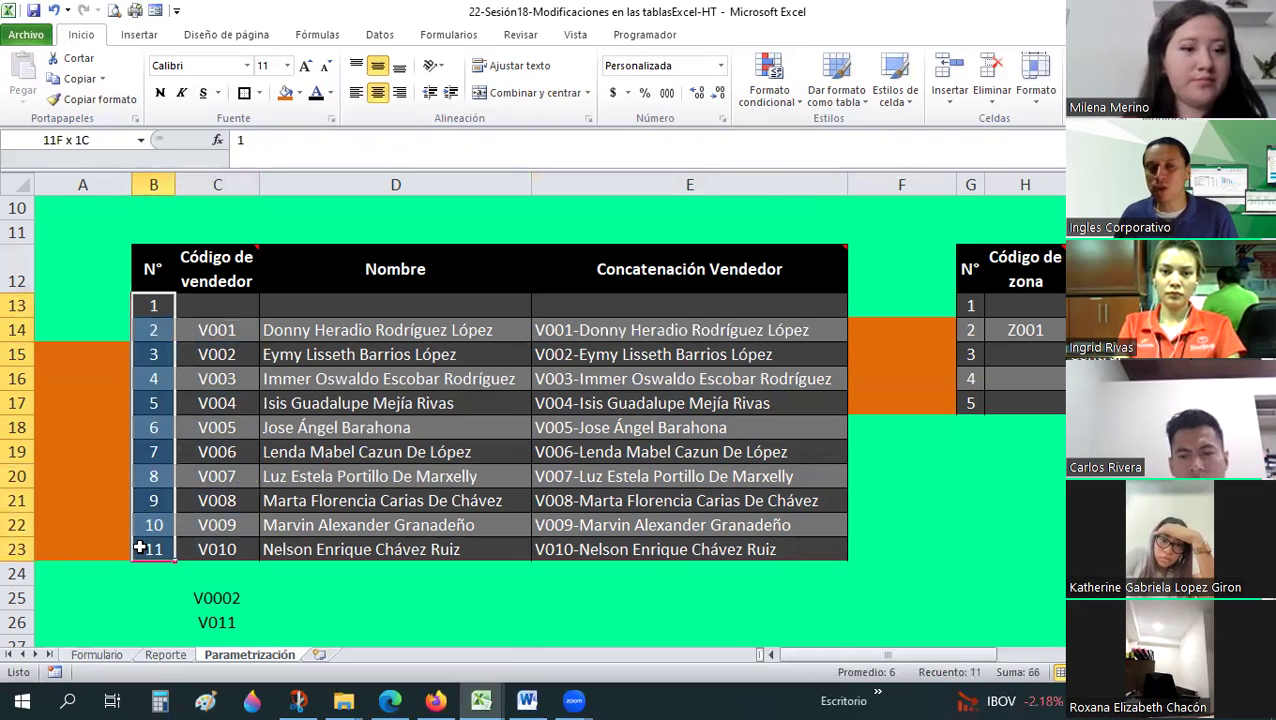
left_click_drag(153, 268, 641, 378)
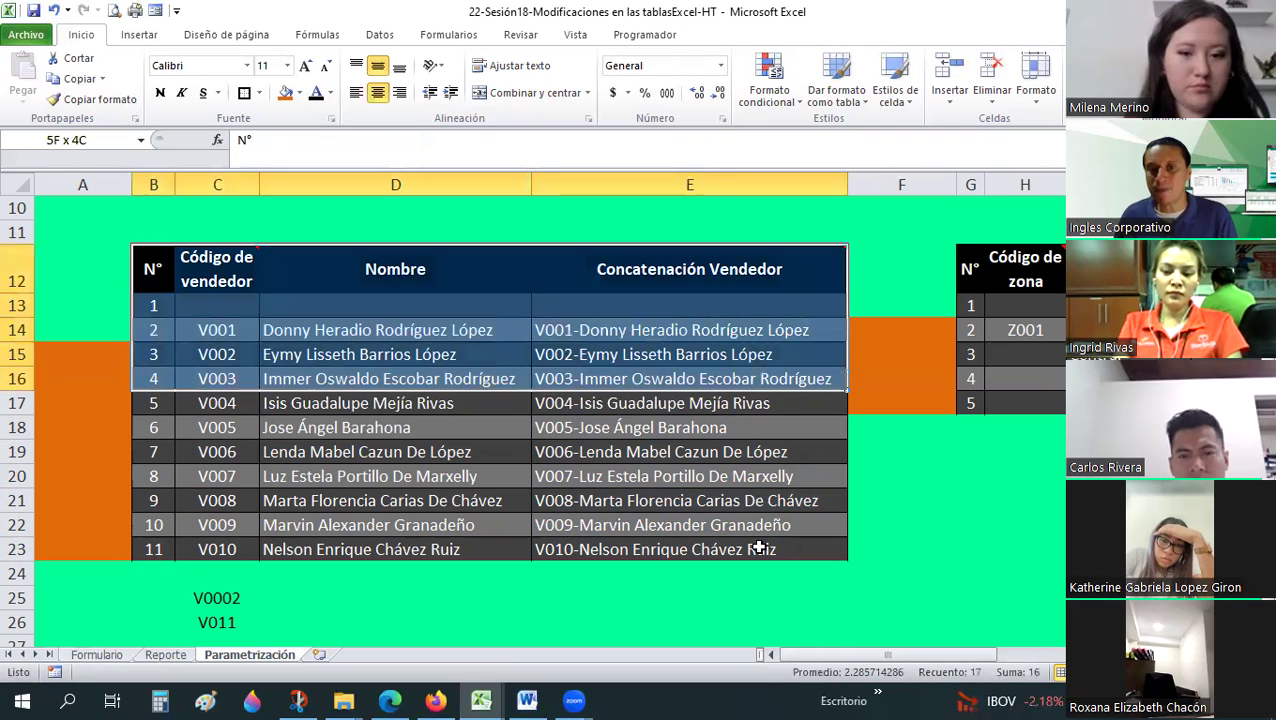
left_click_drag(760, 548, 758, 548)
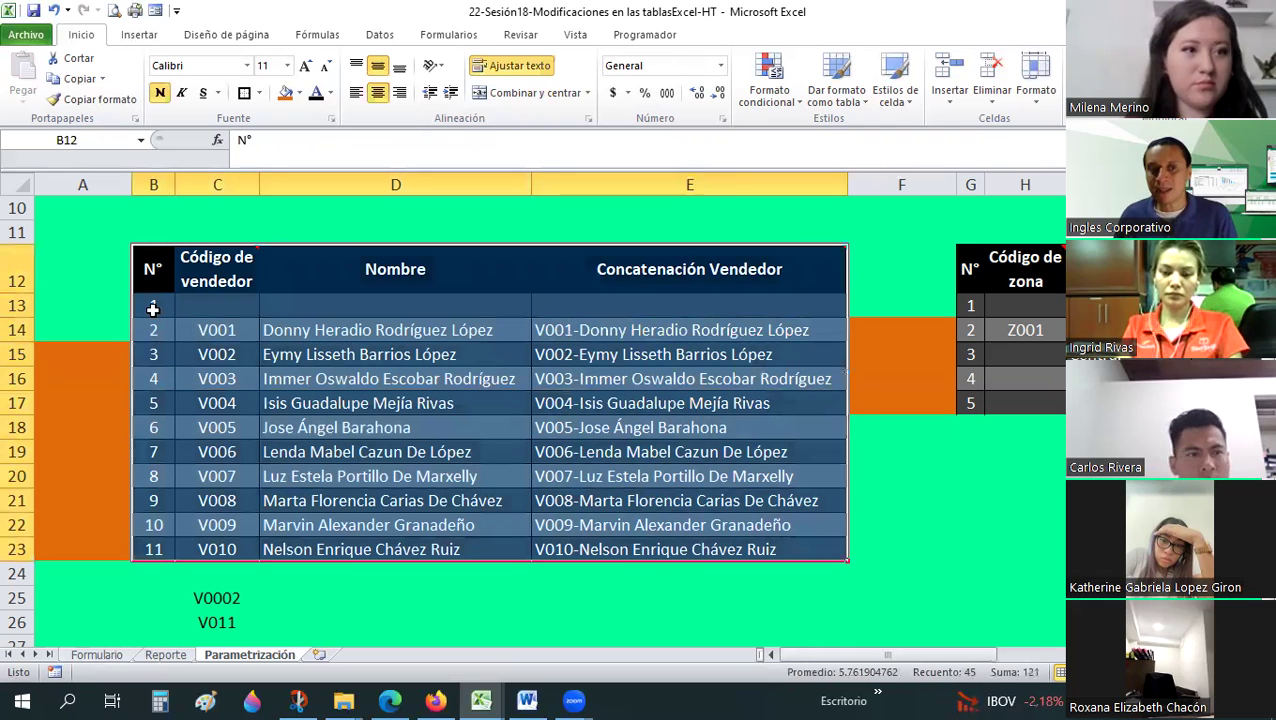
left_click(153, 307)
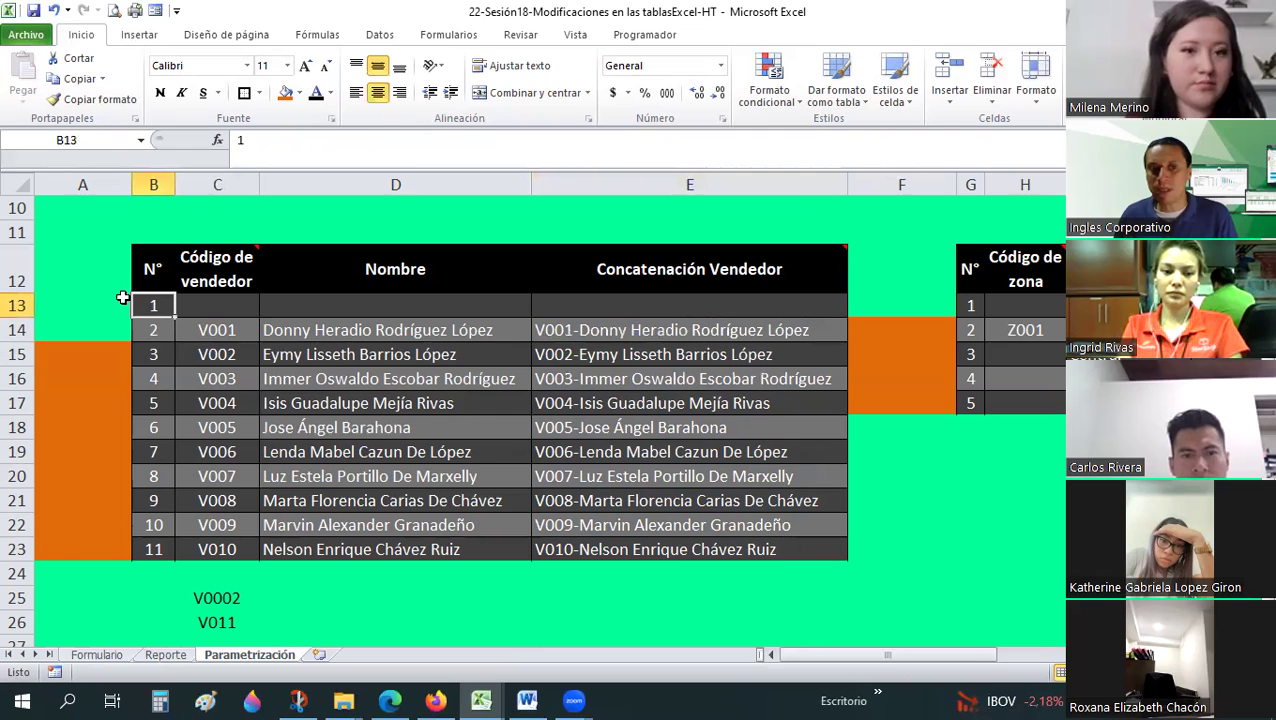
left_click(153, 355)
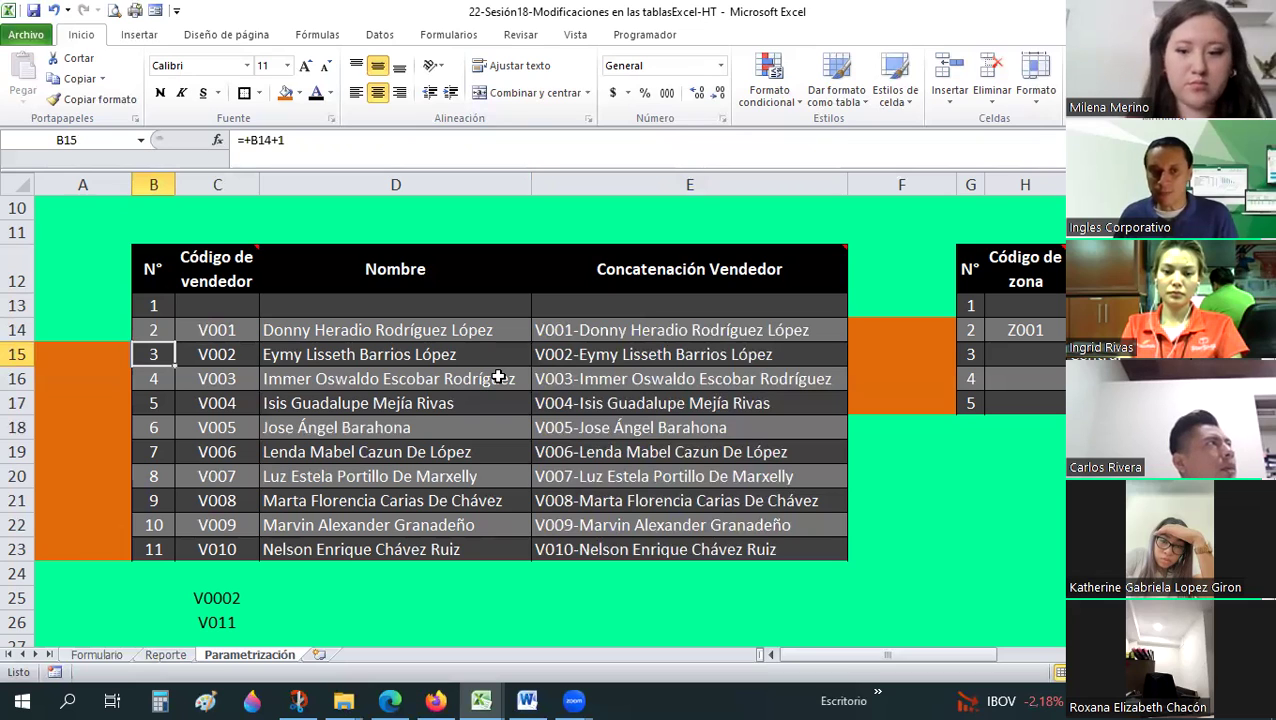
left_click(584, 333)
mouse_move(151, 303)
left_mouse_down()
mouse_move(224, 415)
mouse_move(153, 549)
left_mouse_up()
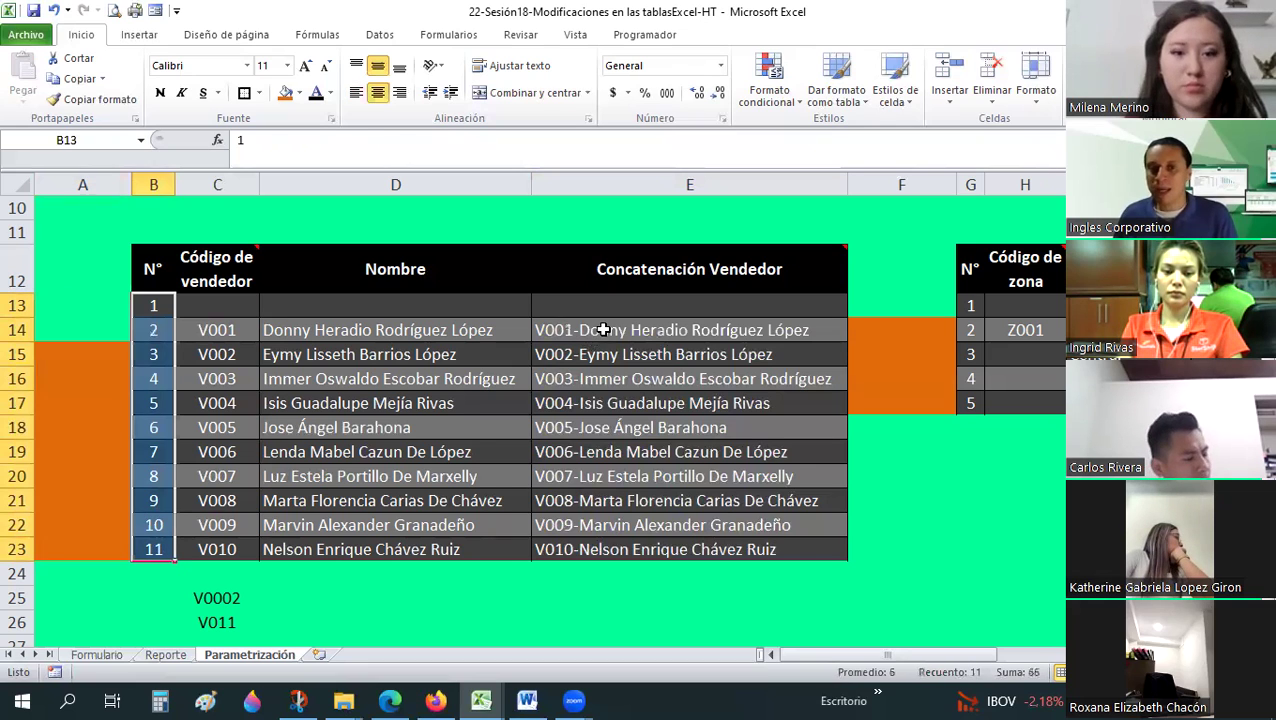
left_click(603, 329)
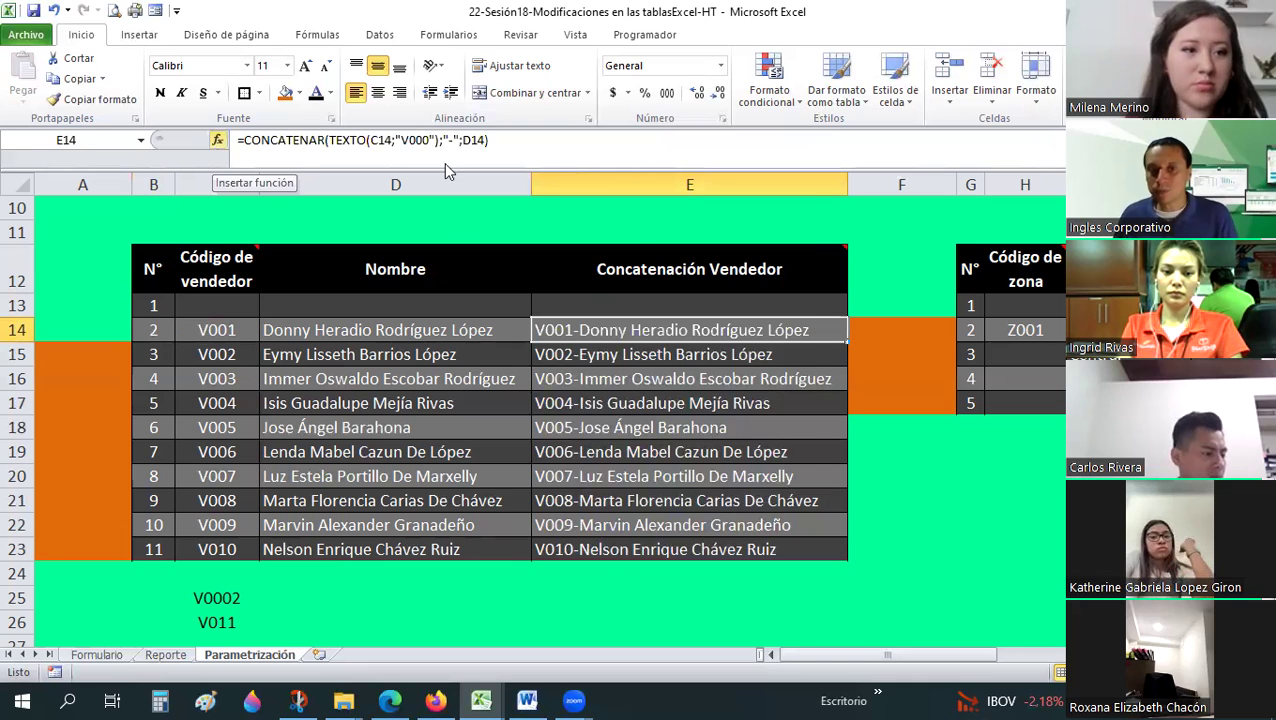
left_click(217, 141)
left_click_drag(430, 163, 836, 191)
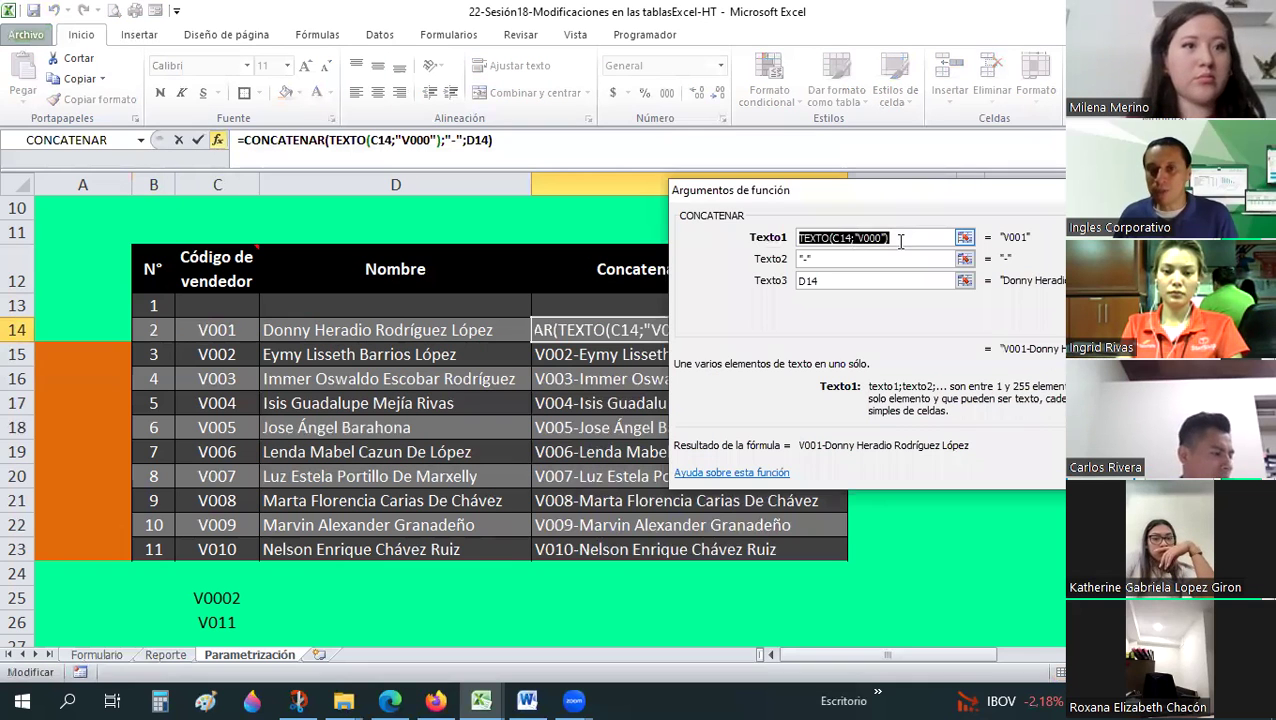
left_click(892, 238)
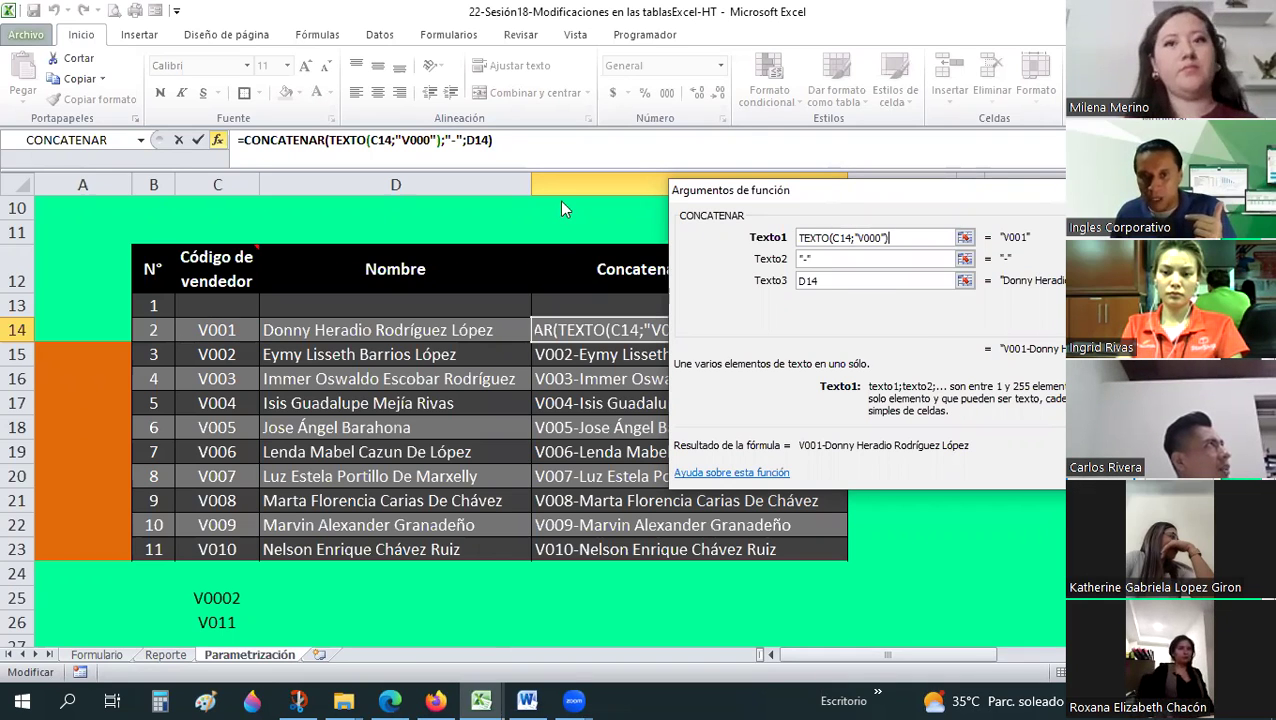
left_click_drag(827, 197, 559, 200)
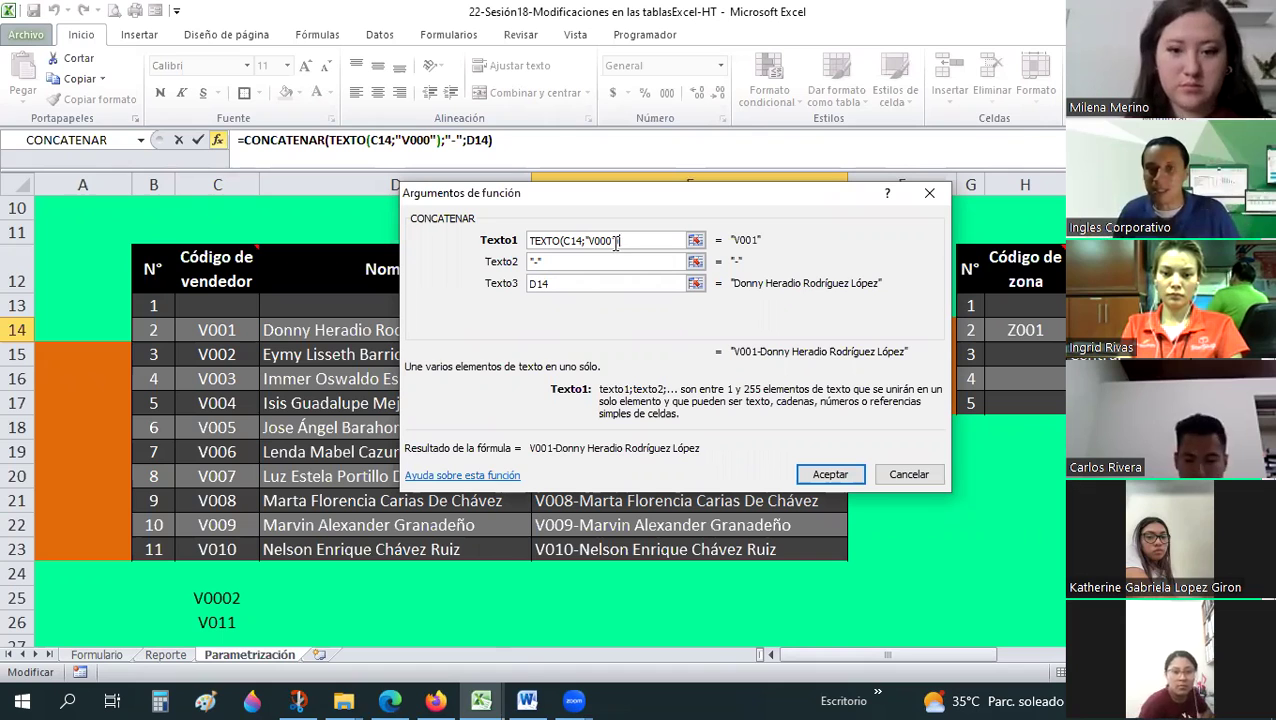
left_click(608, 283)
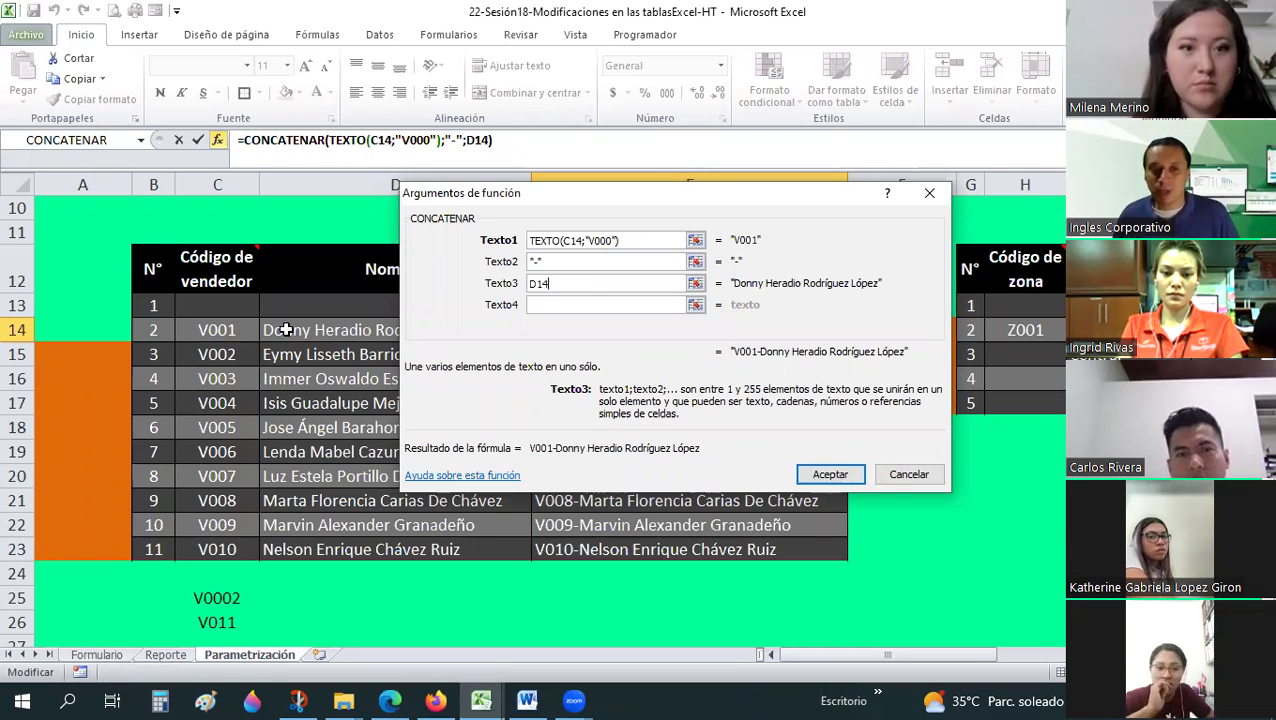
key("Return")
left_click(217, 330)
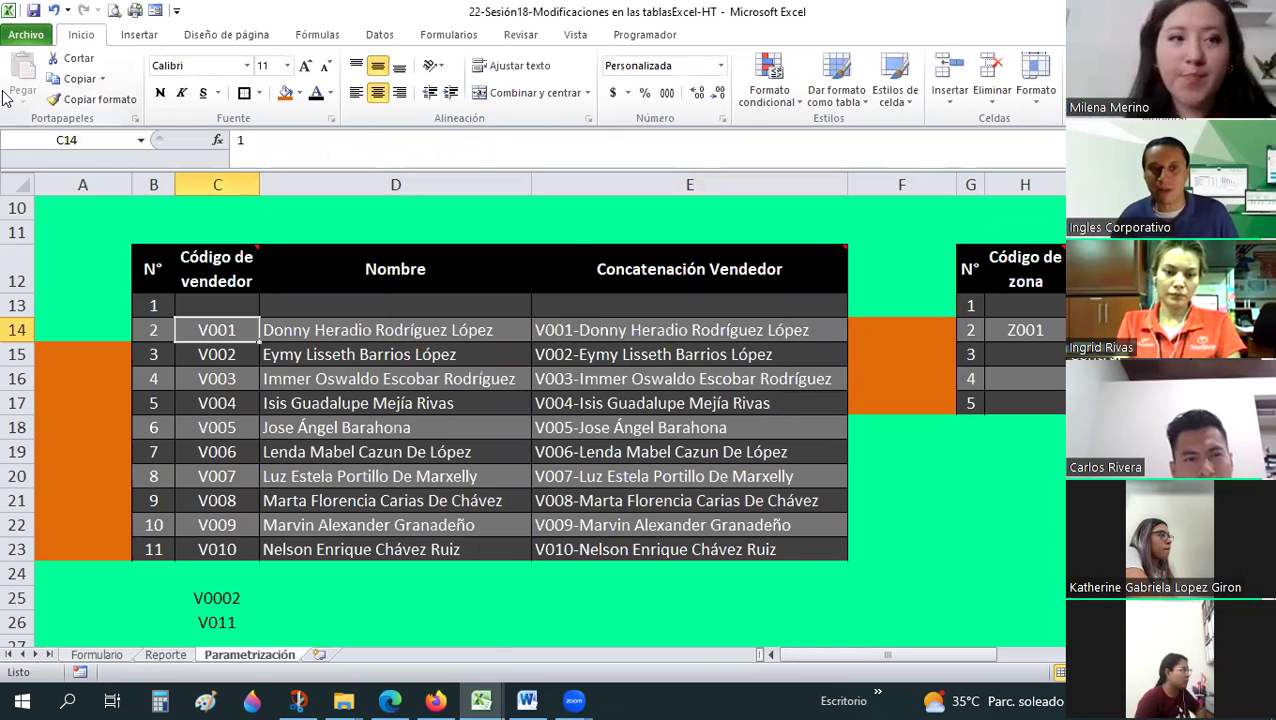
type("0")
key("Return")
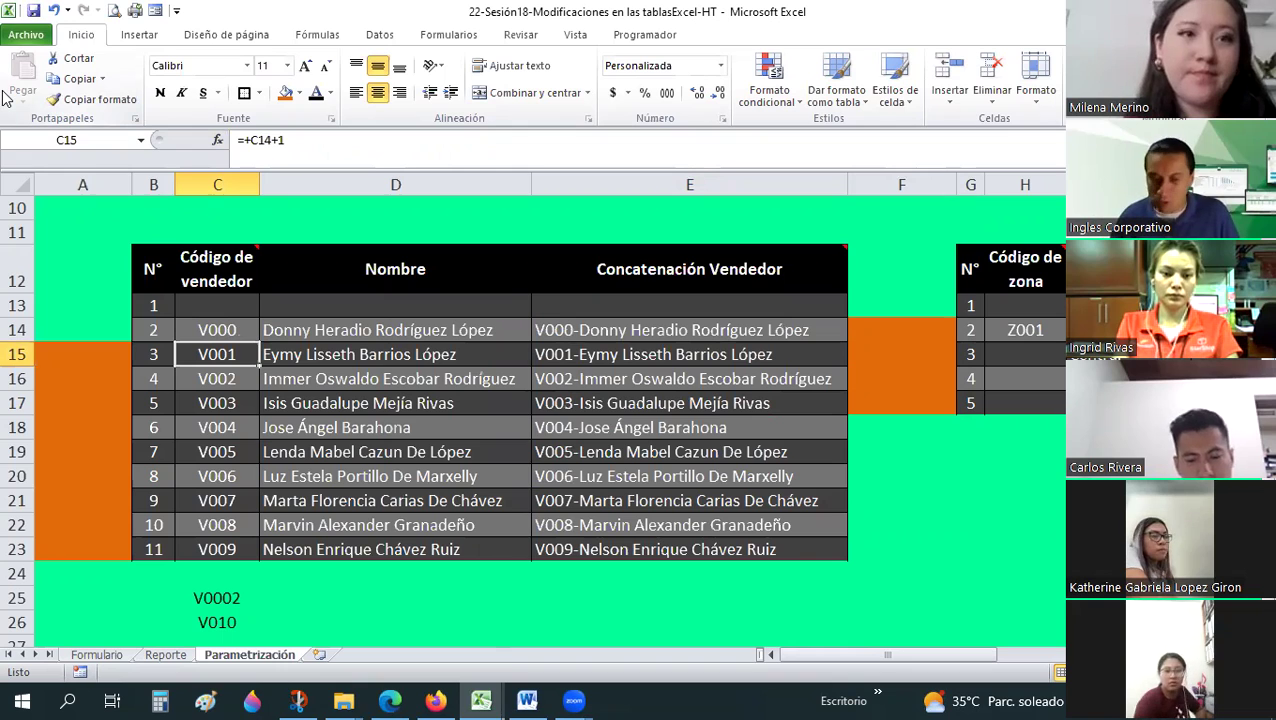
key("Up")
type("1")
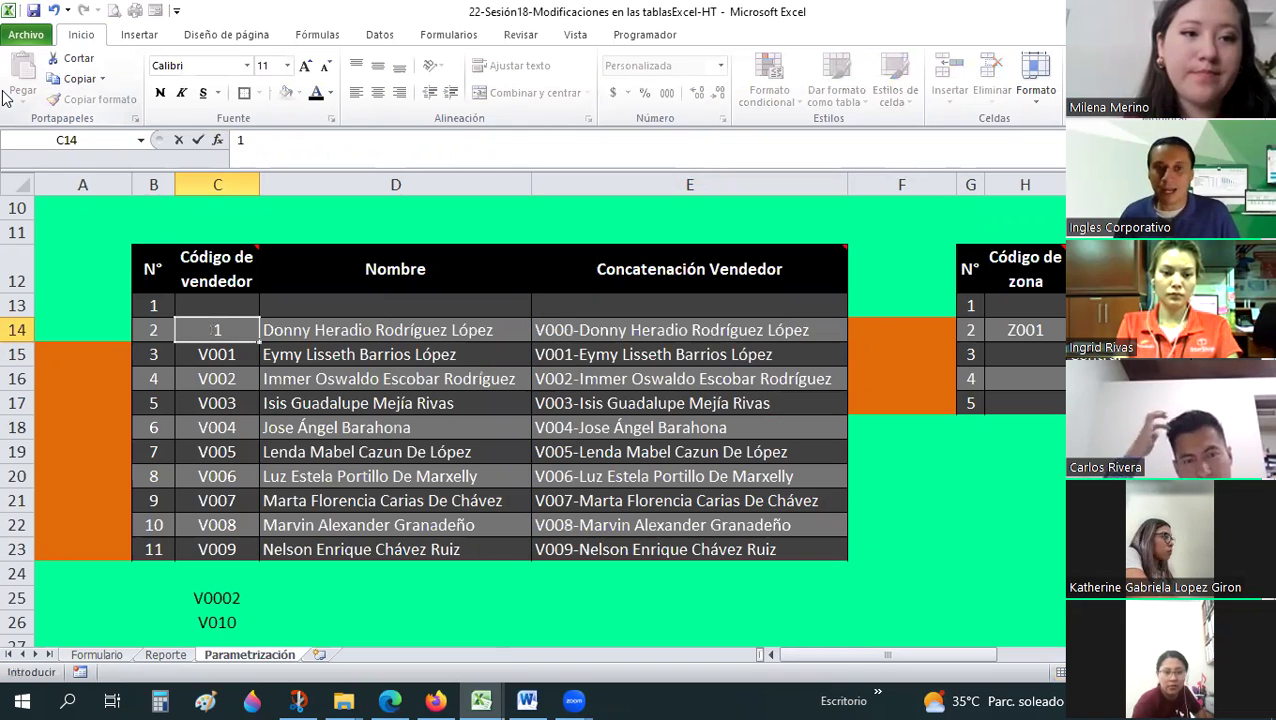
key("Return")
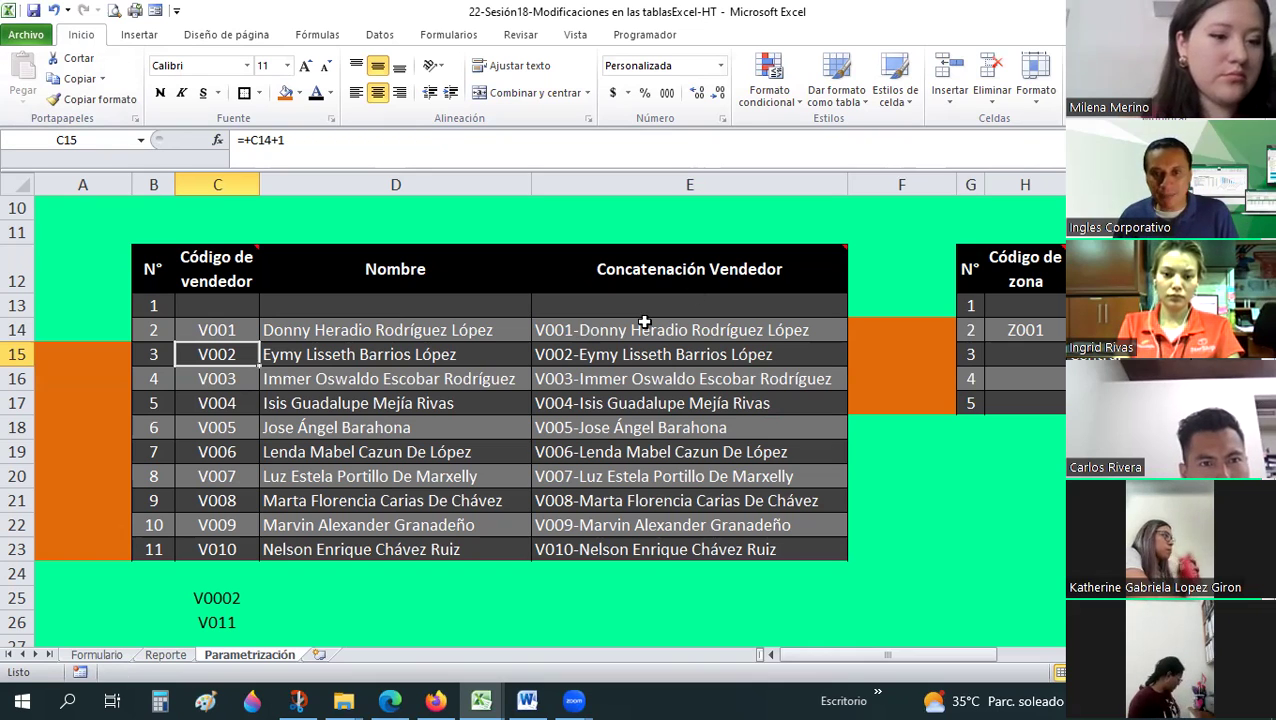
key("Down")
key("Down")
key("Right")
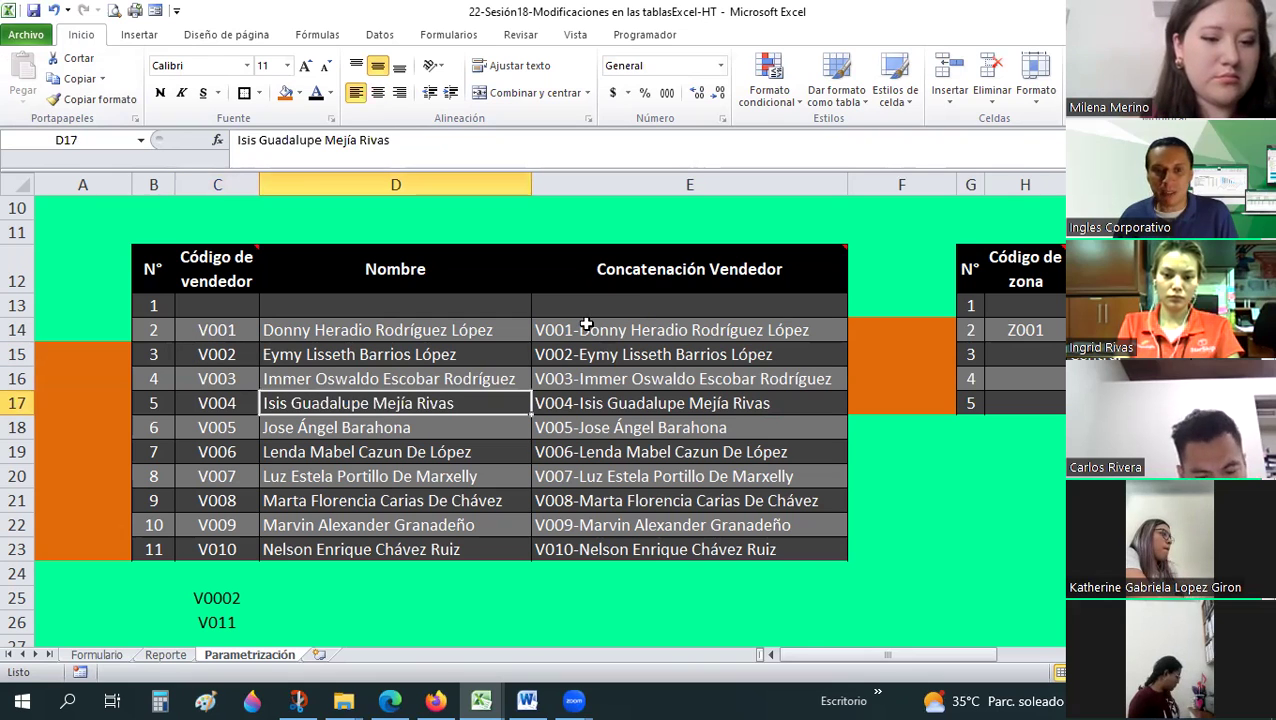
- On the Formulario sheet, select the order grid B18:G28
left_click(587, 323)
left_click(97, 654)
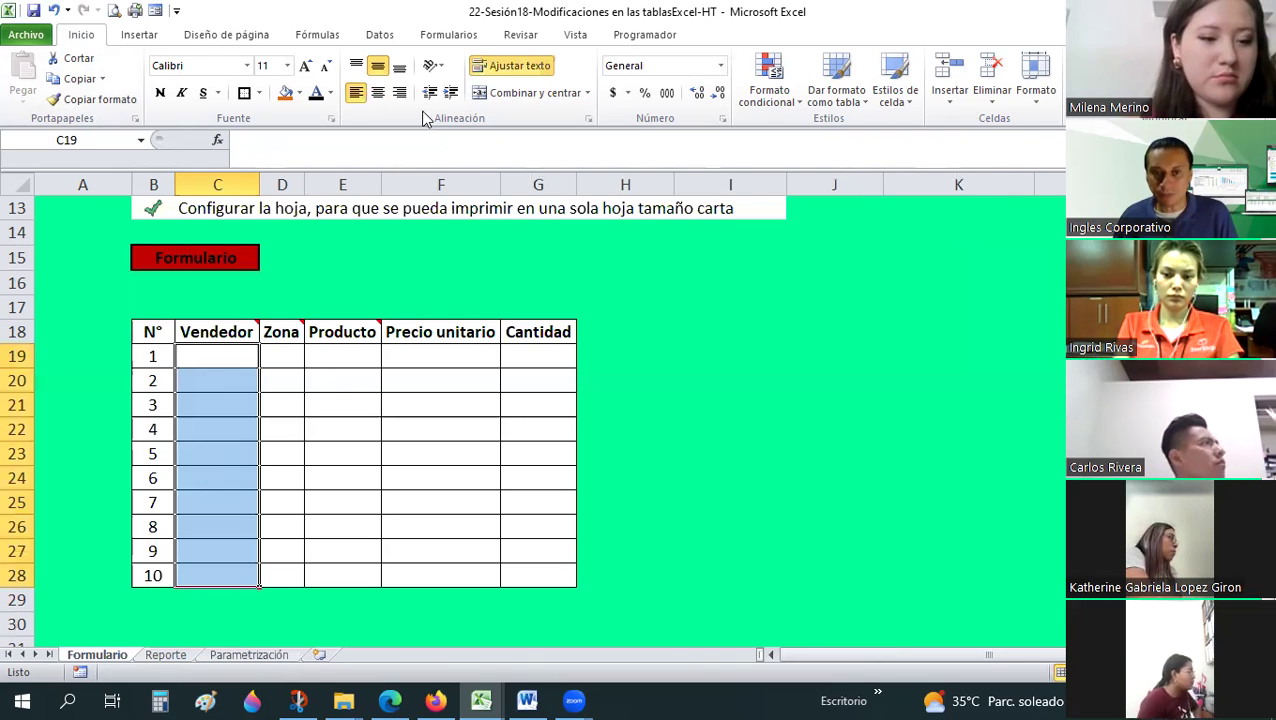
left_click(246, 400)
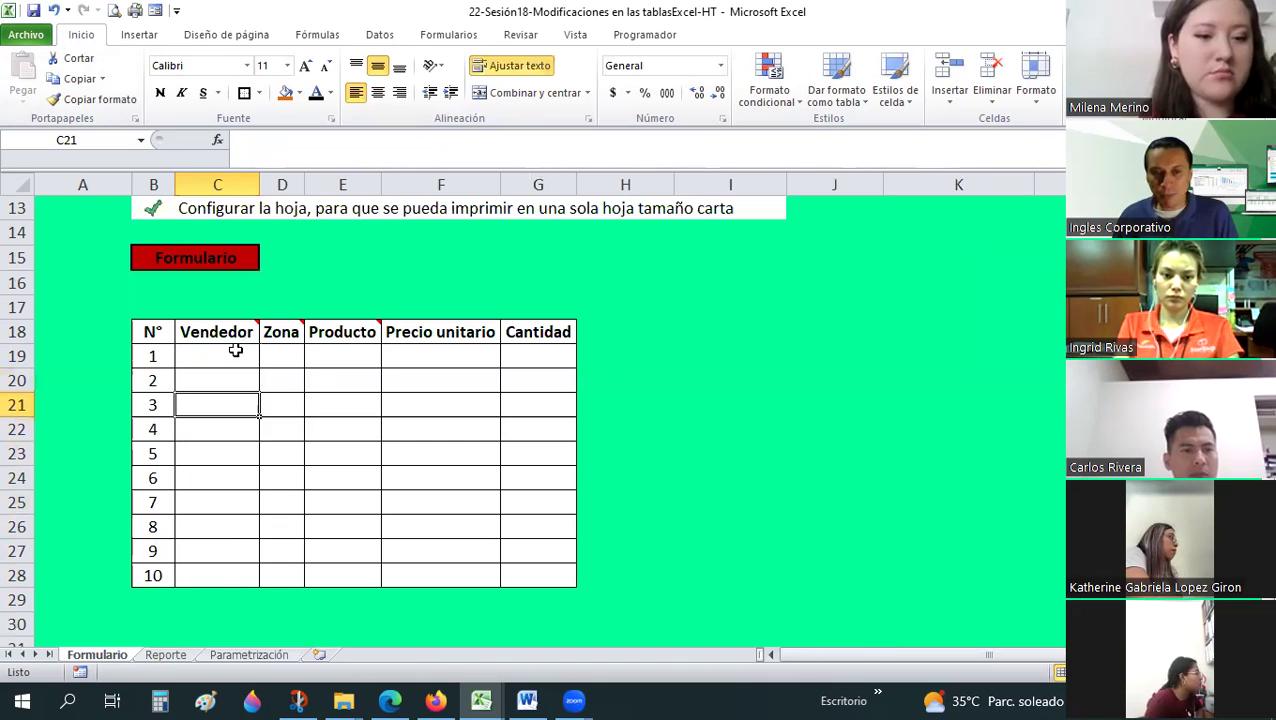
key("ctrl+z")
scroll(288, 425, "up", 3)
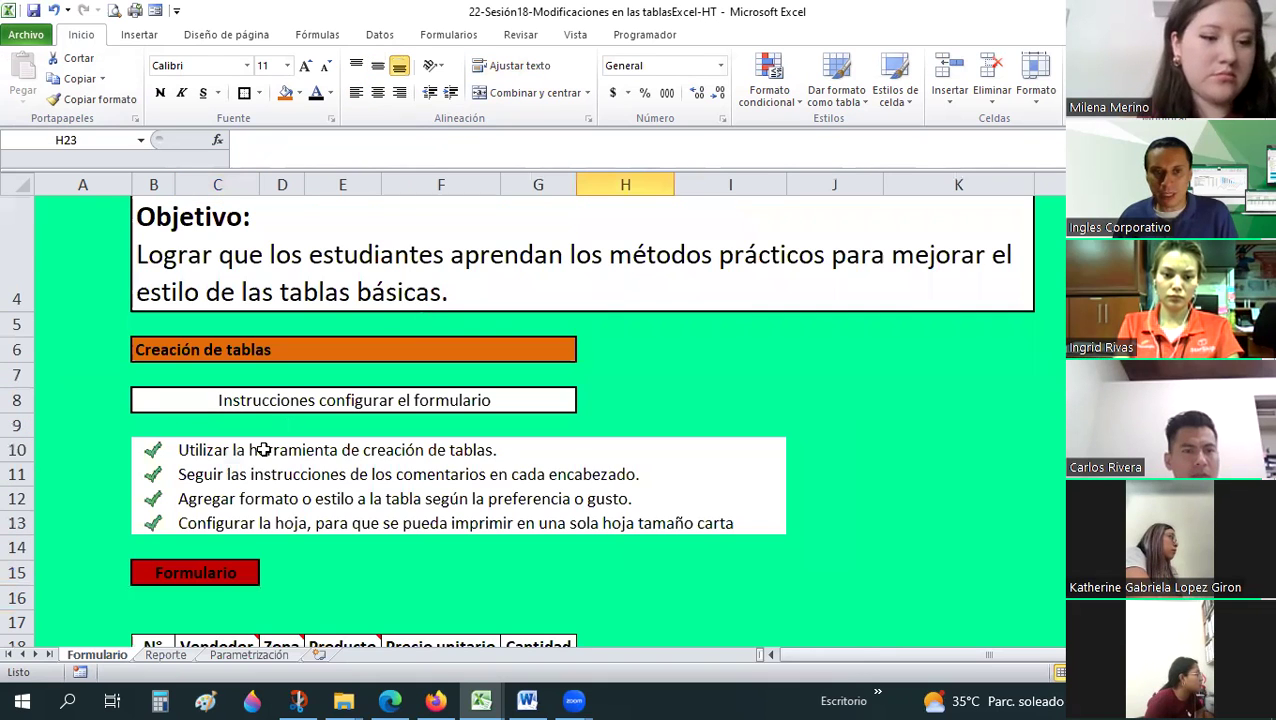
scroll(199, 385, "down", 3)
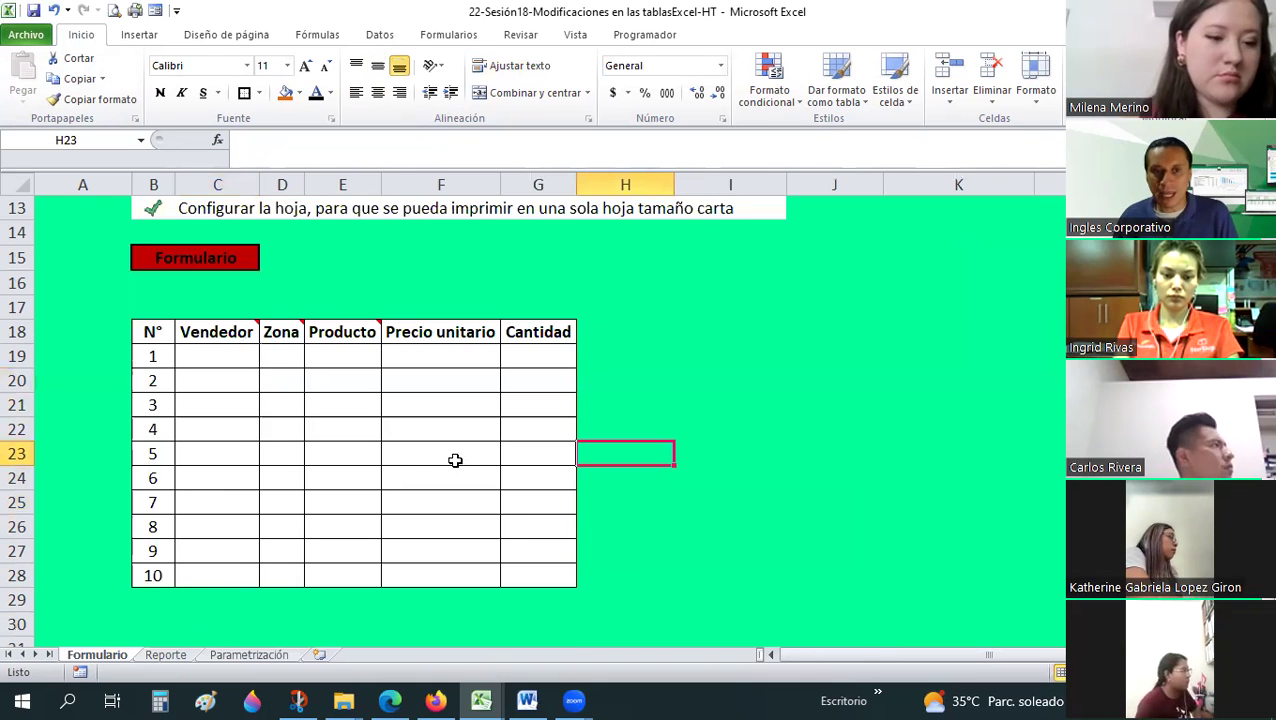
left_click_drag(152, 332, 440, 453)
left_click_drag(528, 566, 530, 570)
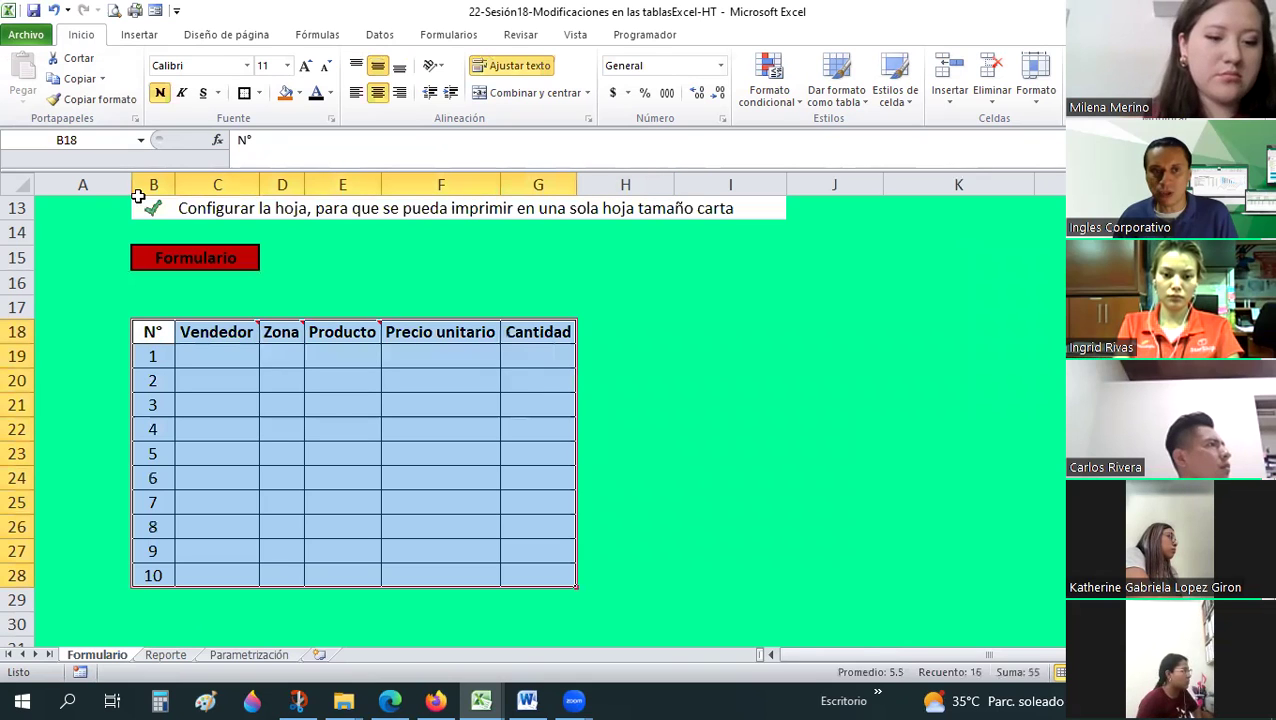
- Insert a table from B18:G28 with the first row as headers
left_click(139, 34)
left_click(80, 78)
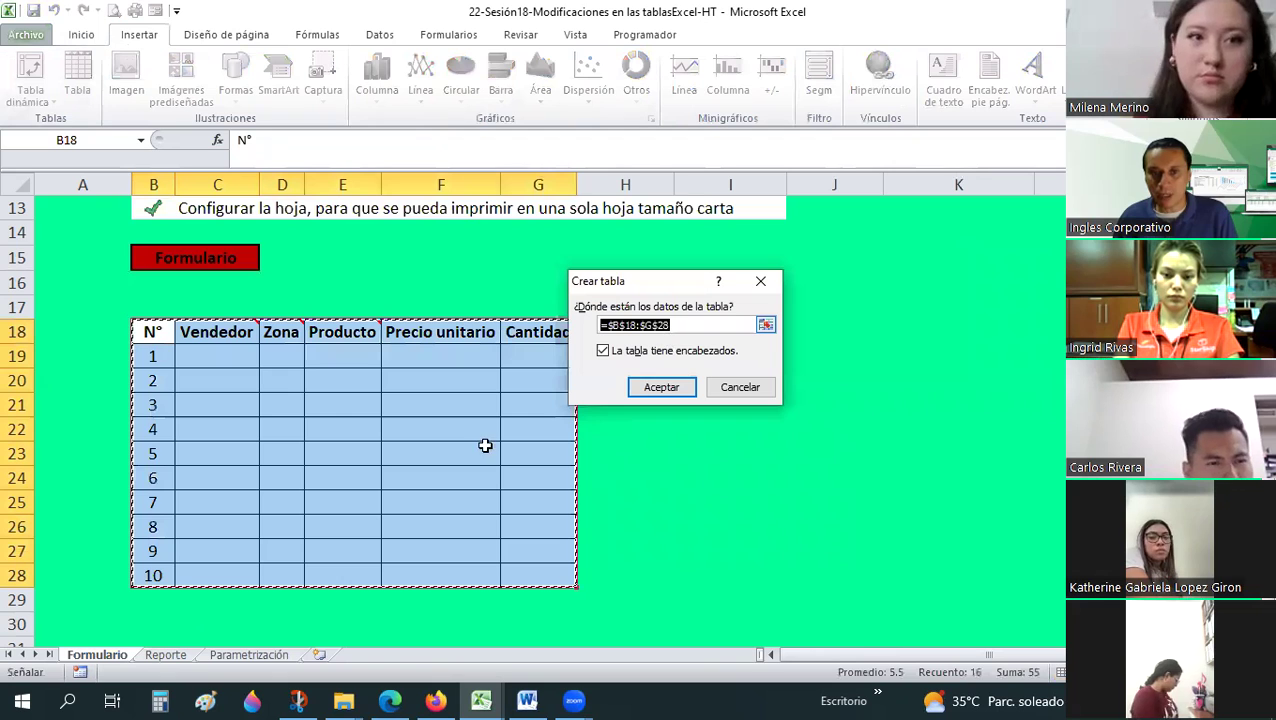
left_click(664, 390)
- Preview fill and table styles, then apply a bright blue banded table style
left_click(82, 34)
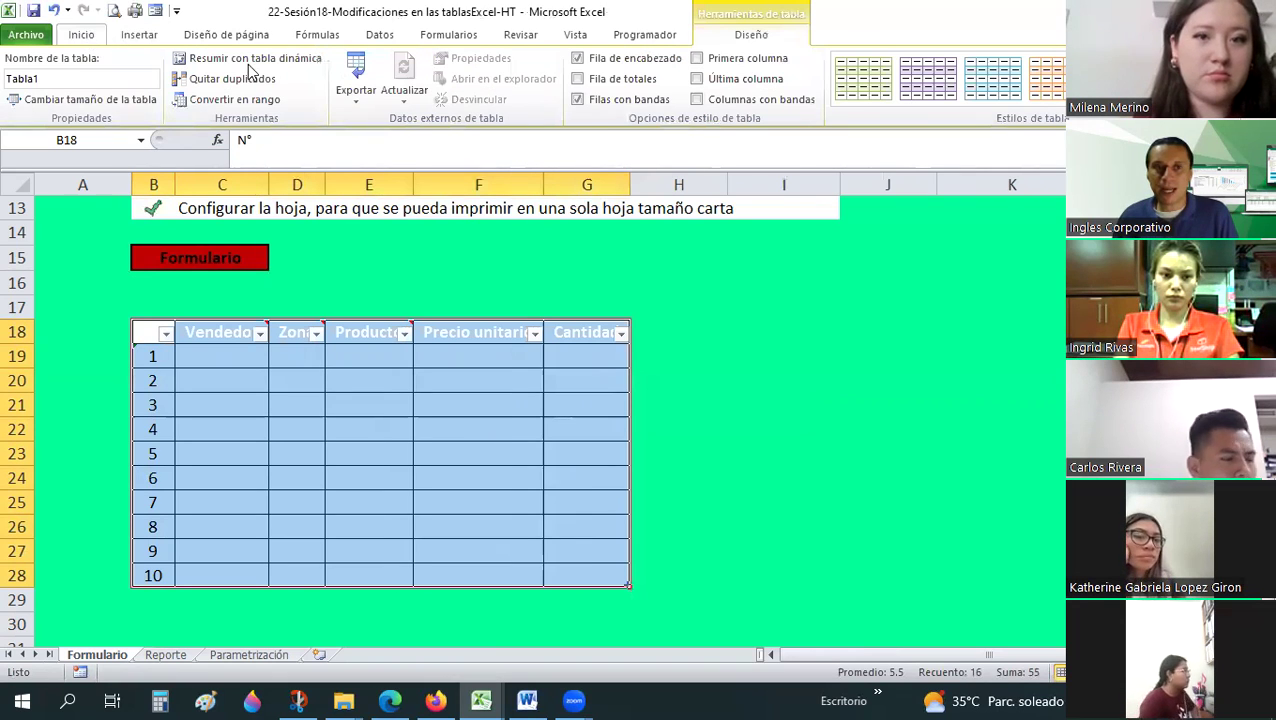
left_click(297, 95)
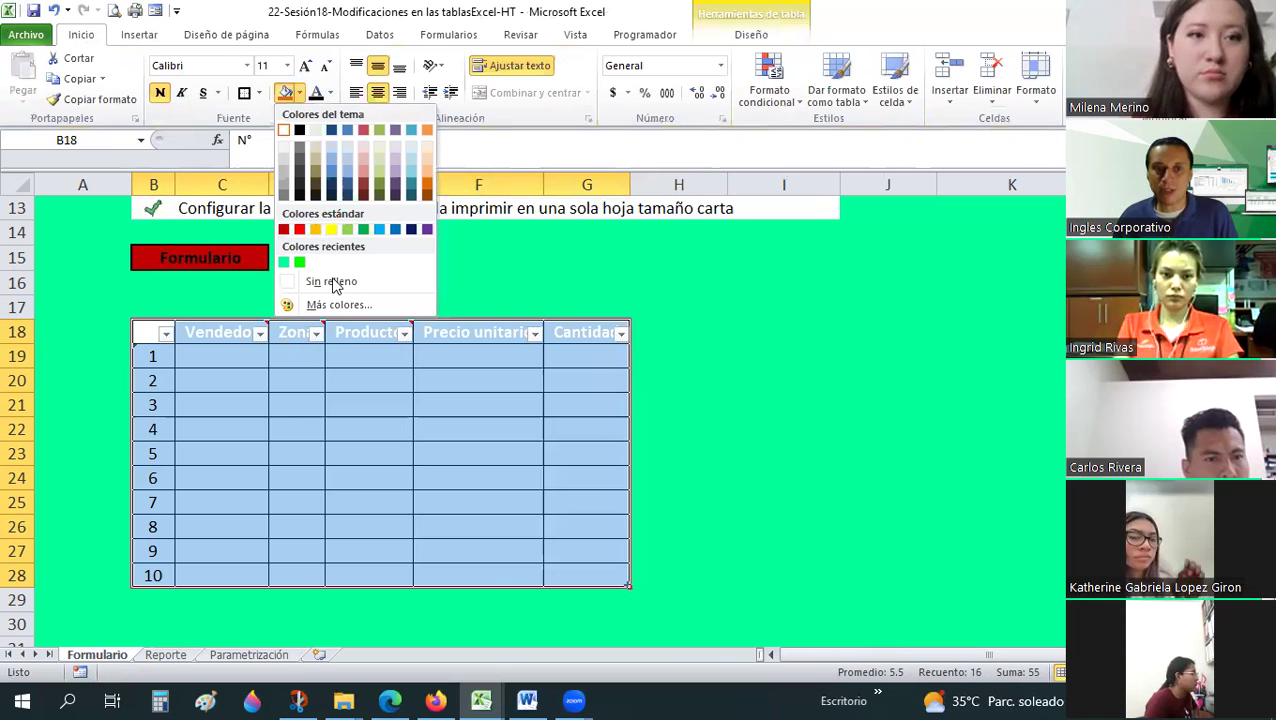
key("Escape")
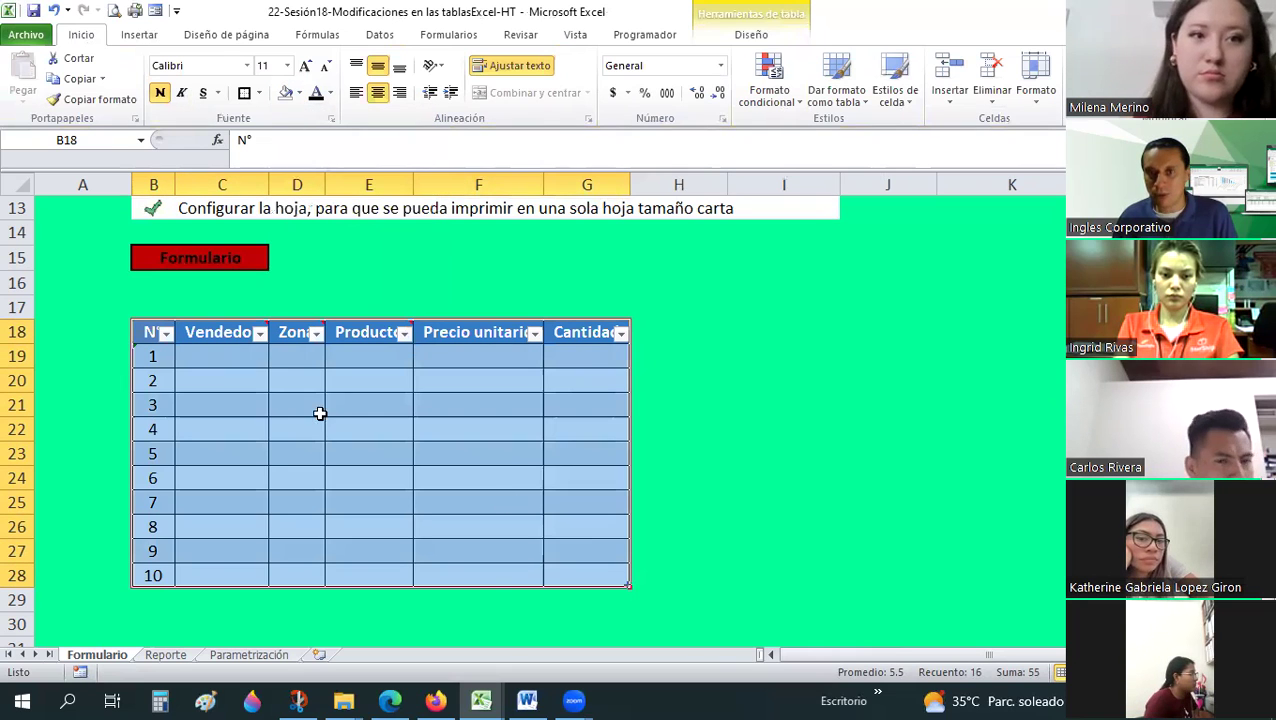
left_click(766, 34)
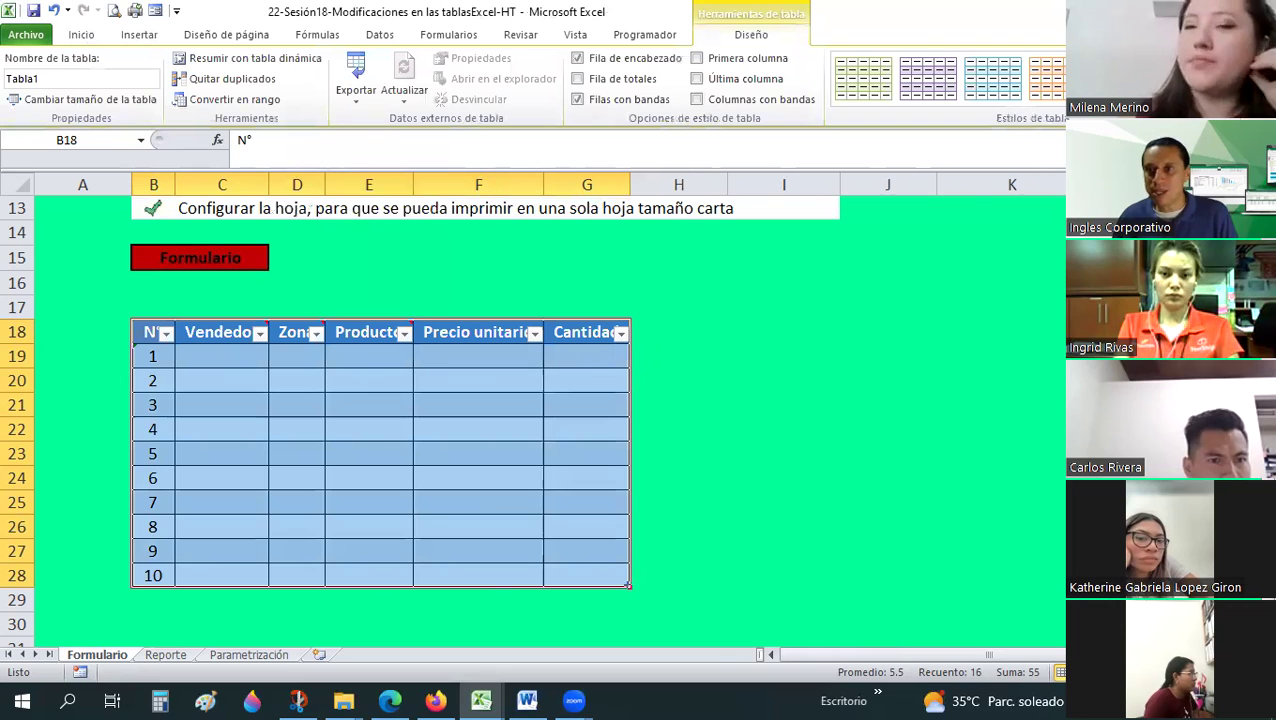
left_click(1060, 100)
scroll(1010, 355, "down", 2)
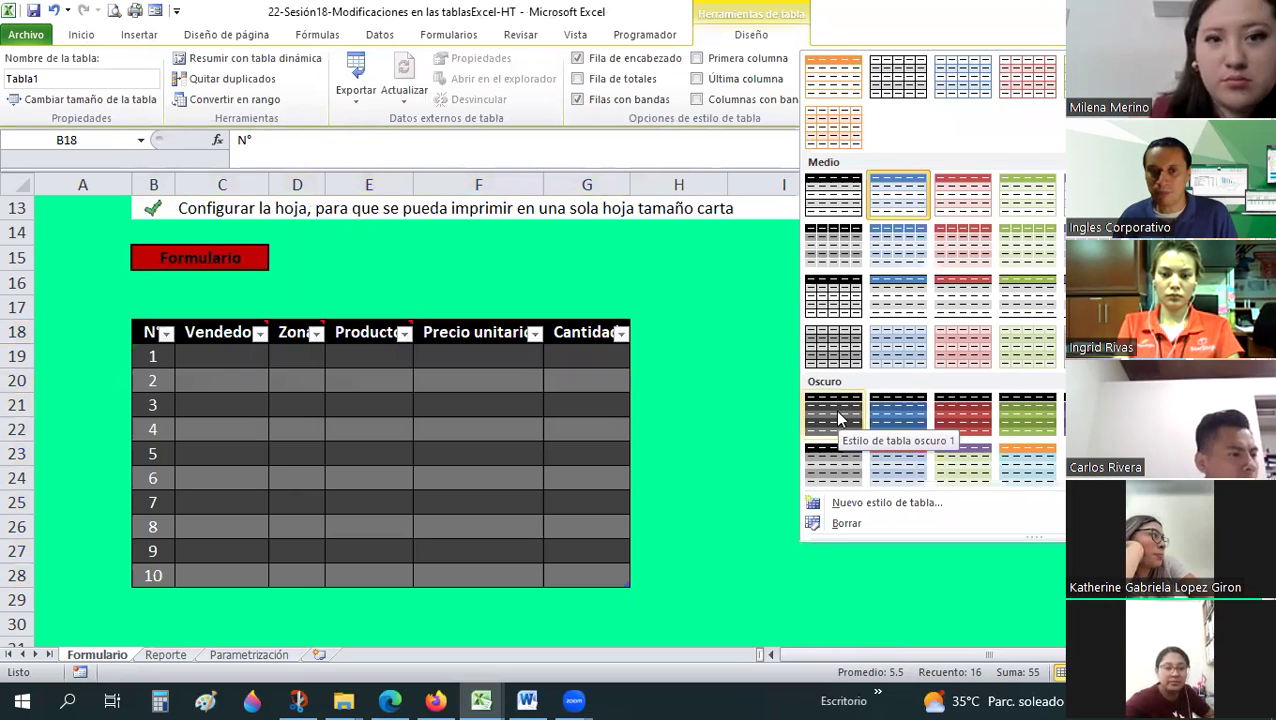
left_click(837, 413)
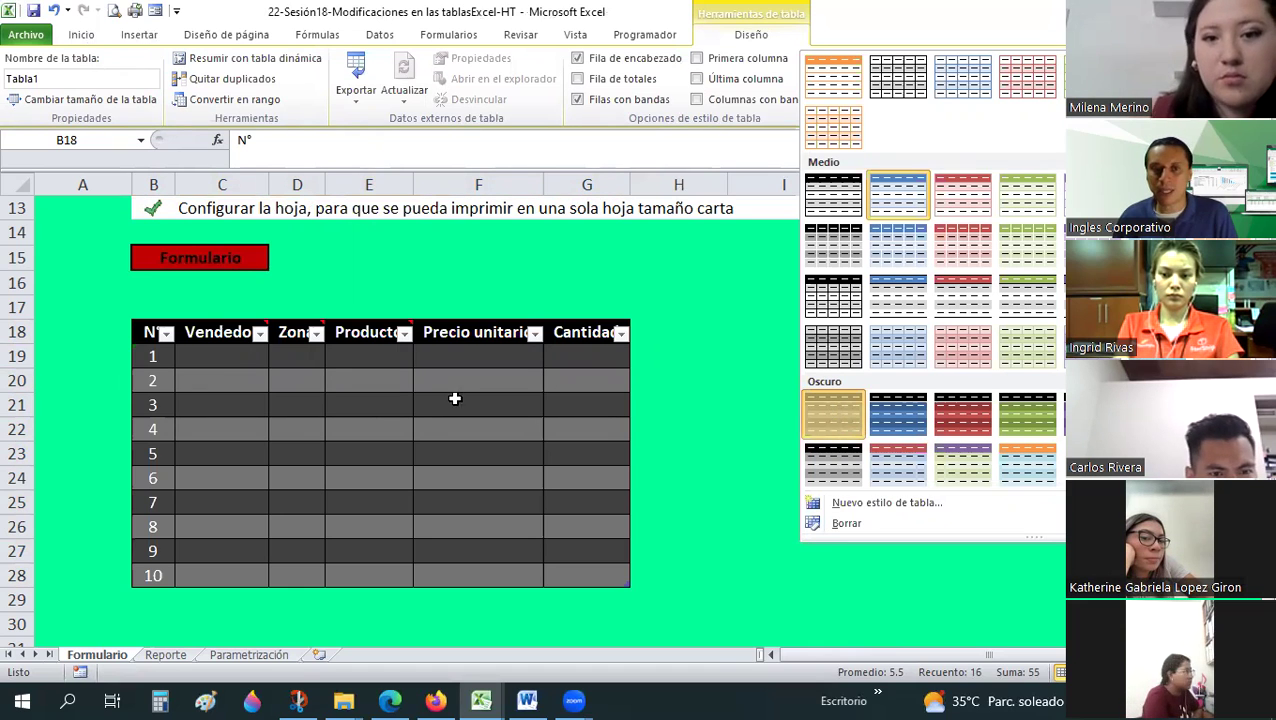
left_click(957, 150)
left_click(1059, 92)
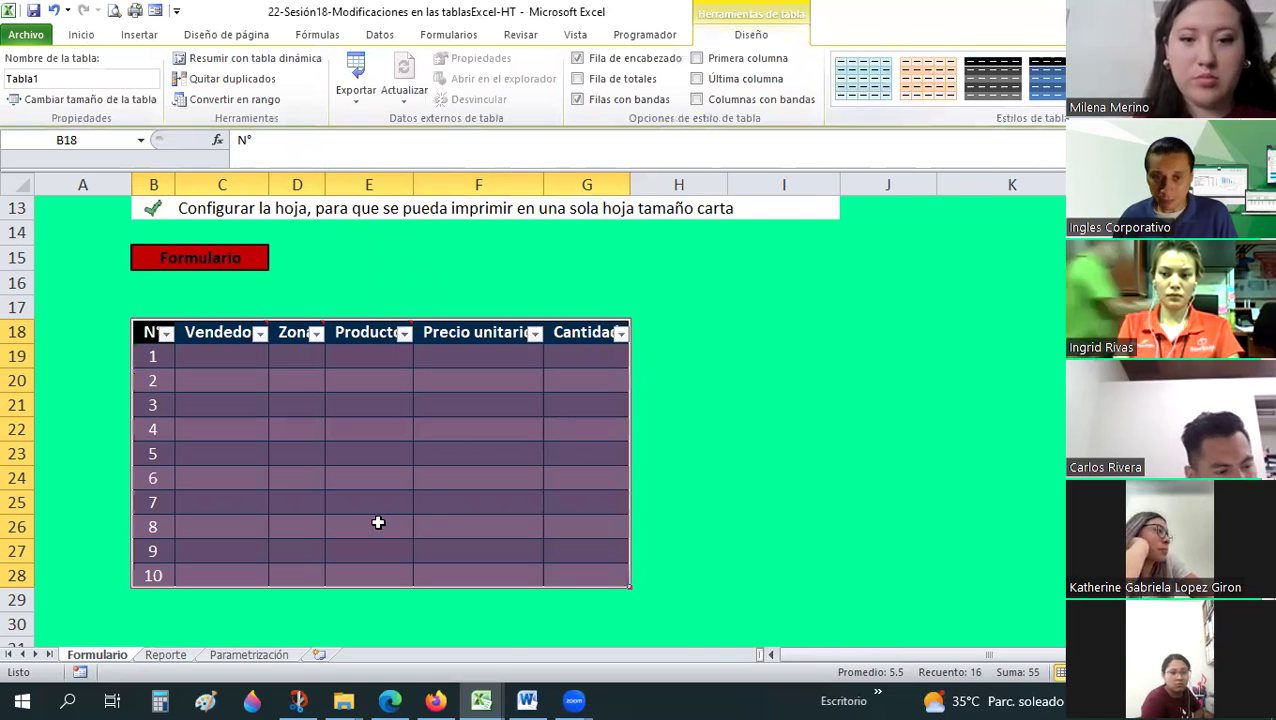
- Rename the table from Tabla1 to TABLAVENTAS
left_click(233, 356)
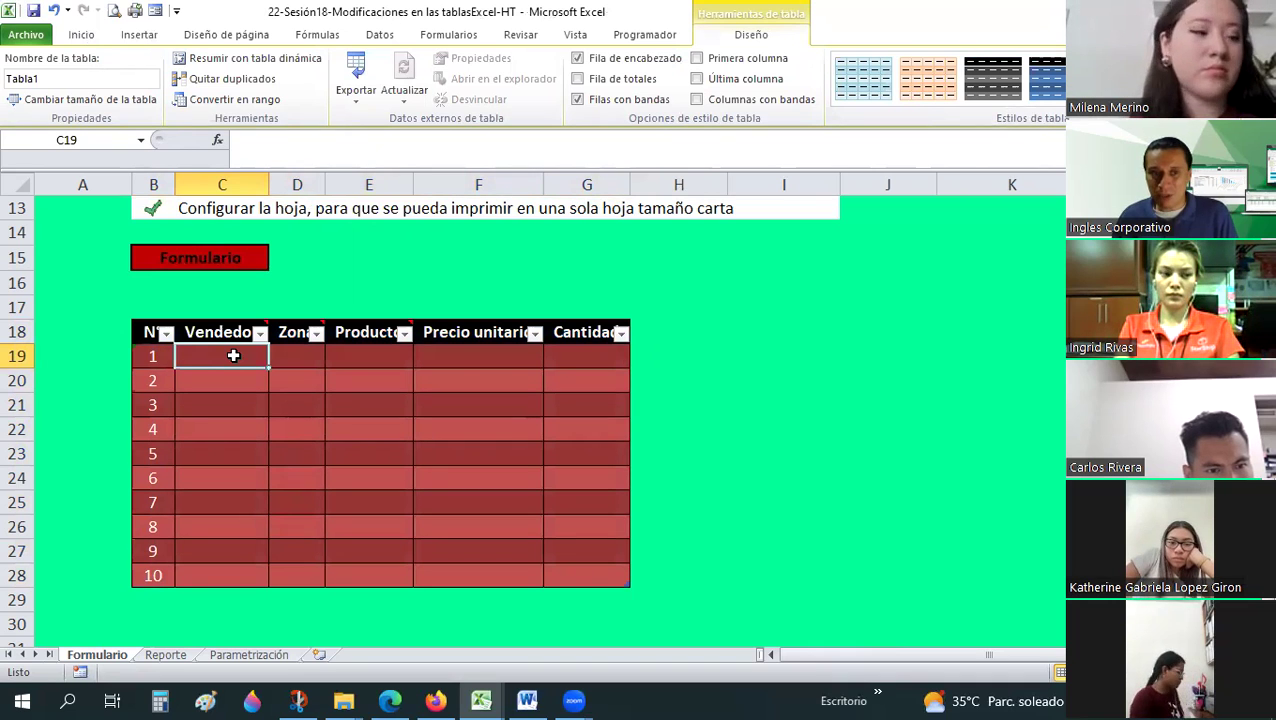
double_click(22, 78)
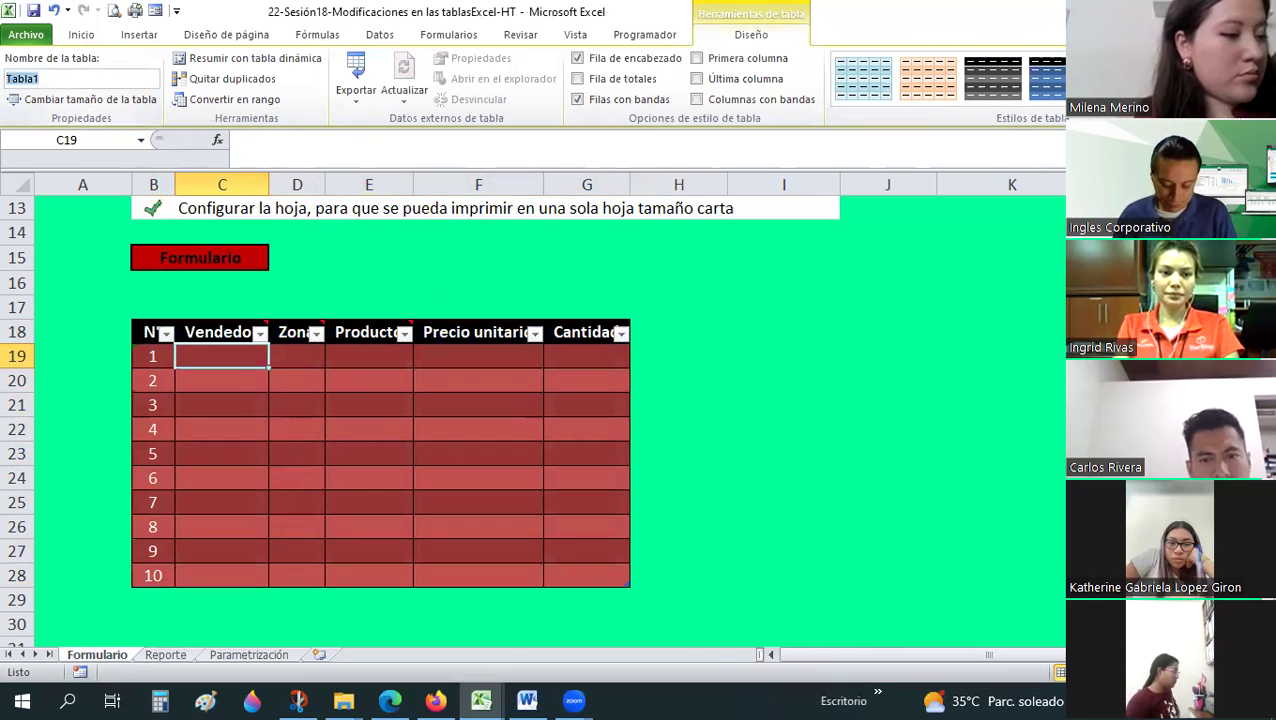
type("TABLAVENTAS")
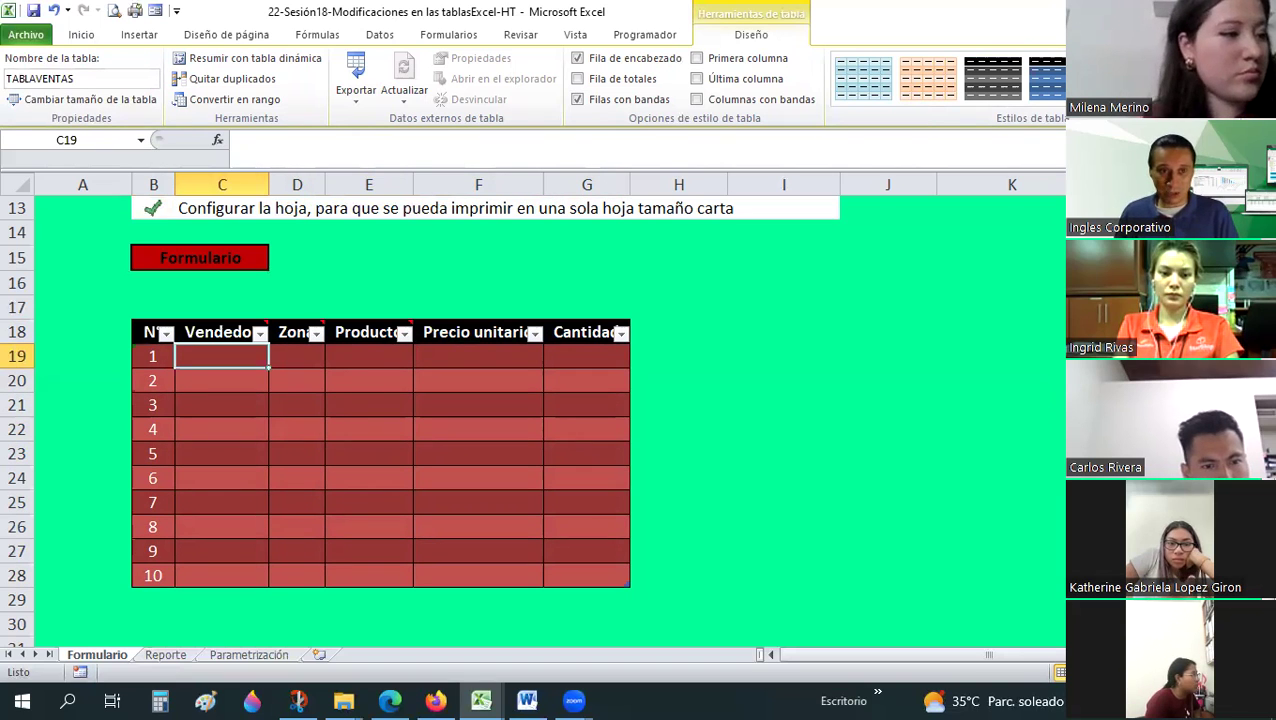
left_click(203, 428)
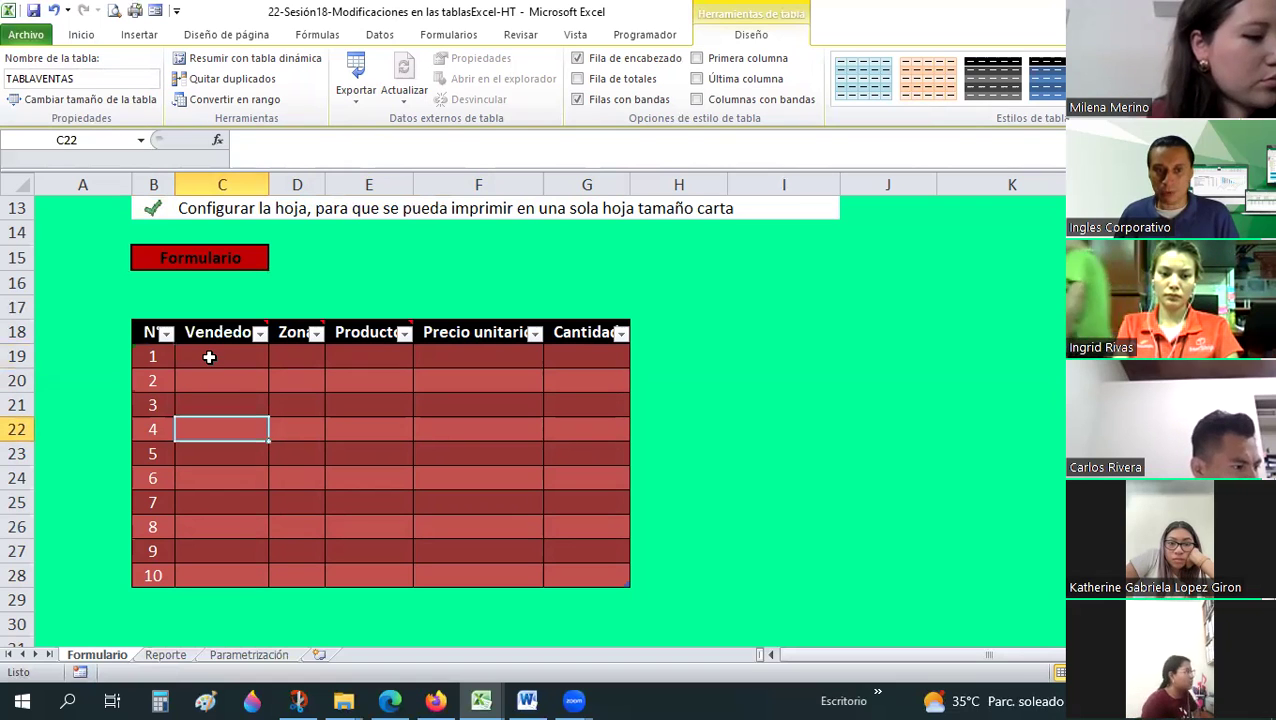
scroll(209, 357, "up", 1)
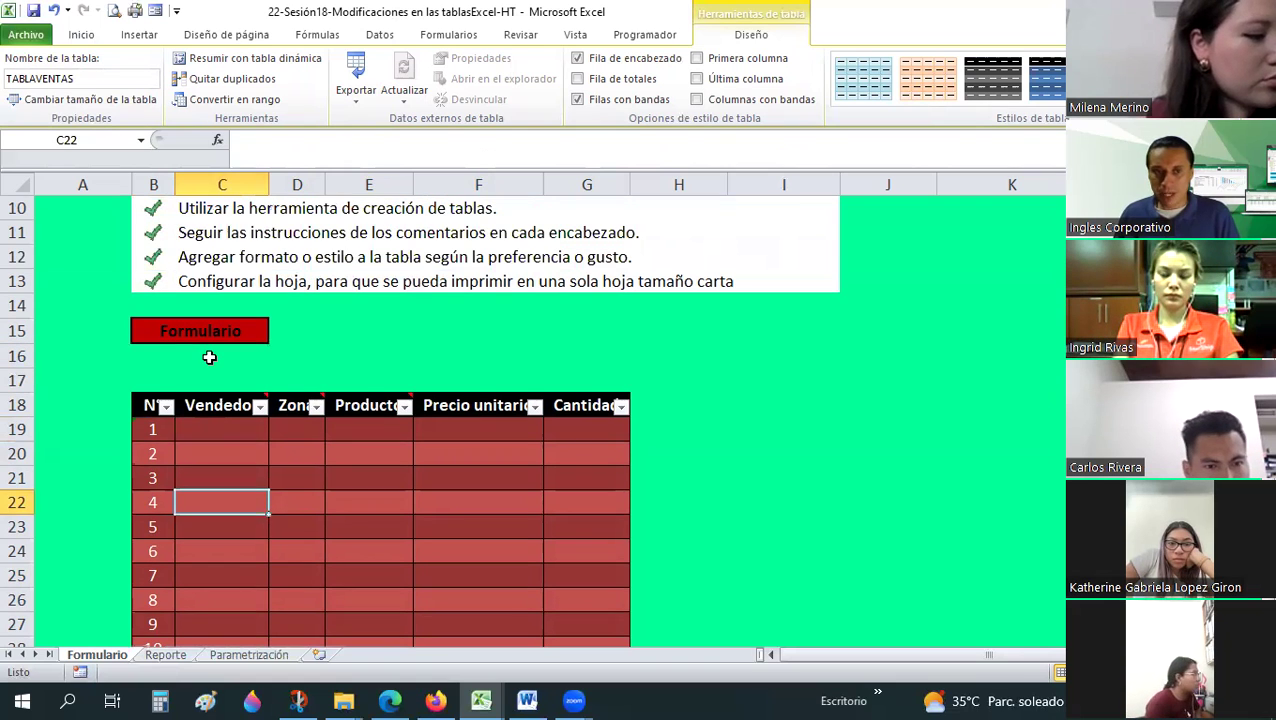
- Fill the first instruction line in C10 with light blue
scroll(209, 357, "up", 1)
left_click(103, 37)
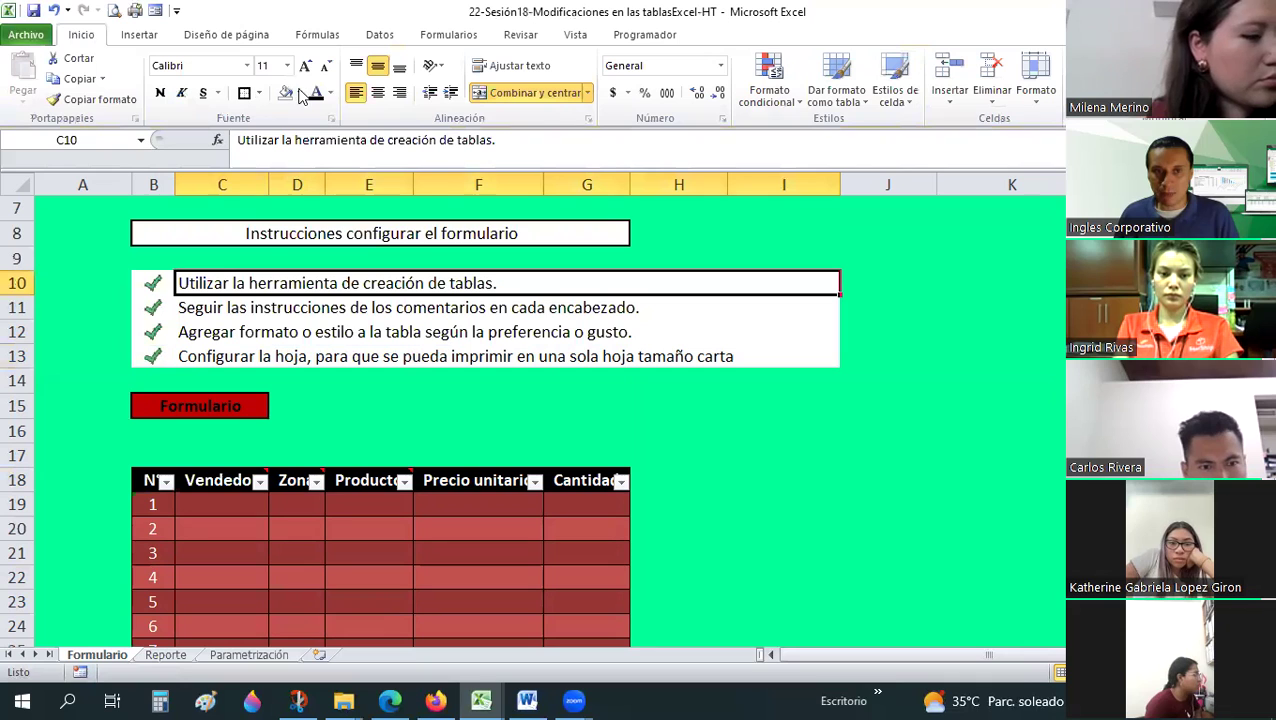
left_click(300, 94)
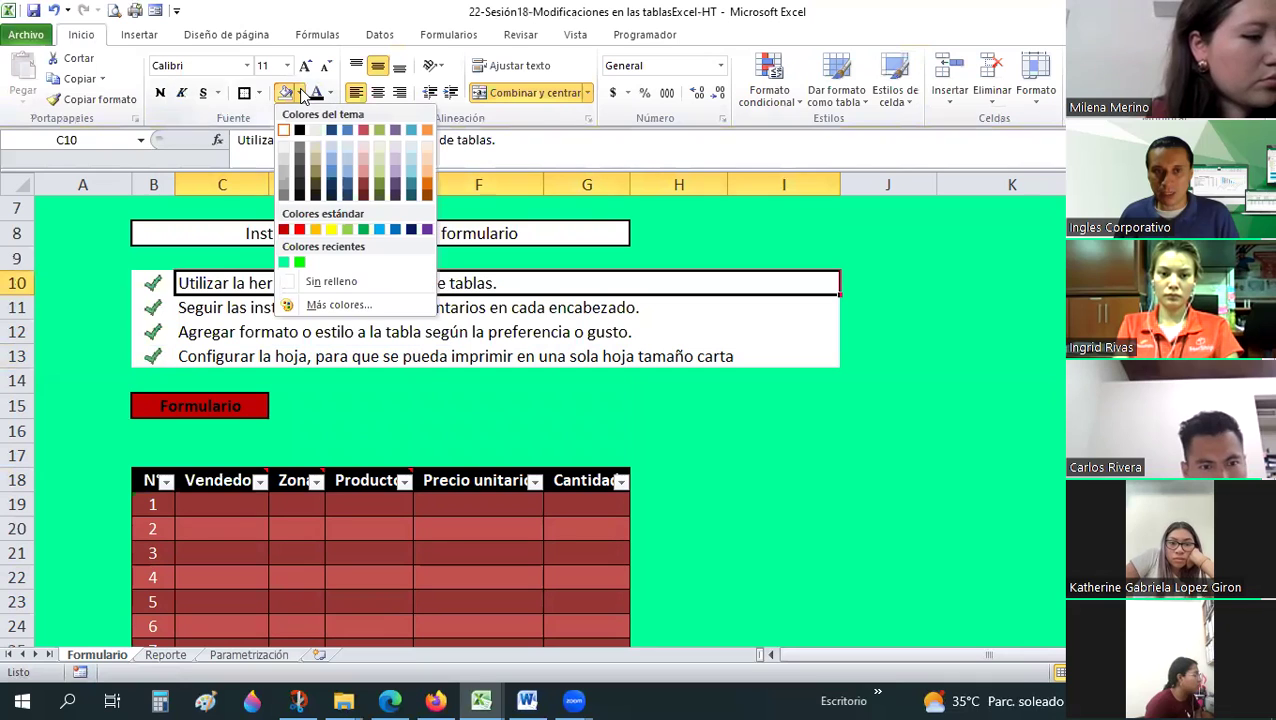
left_click(262, 308)
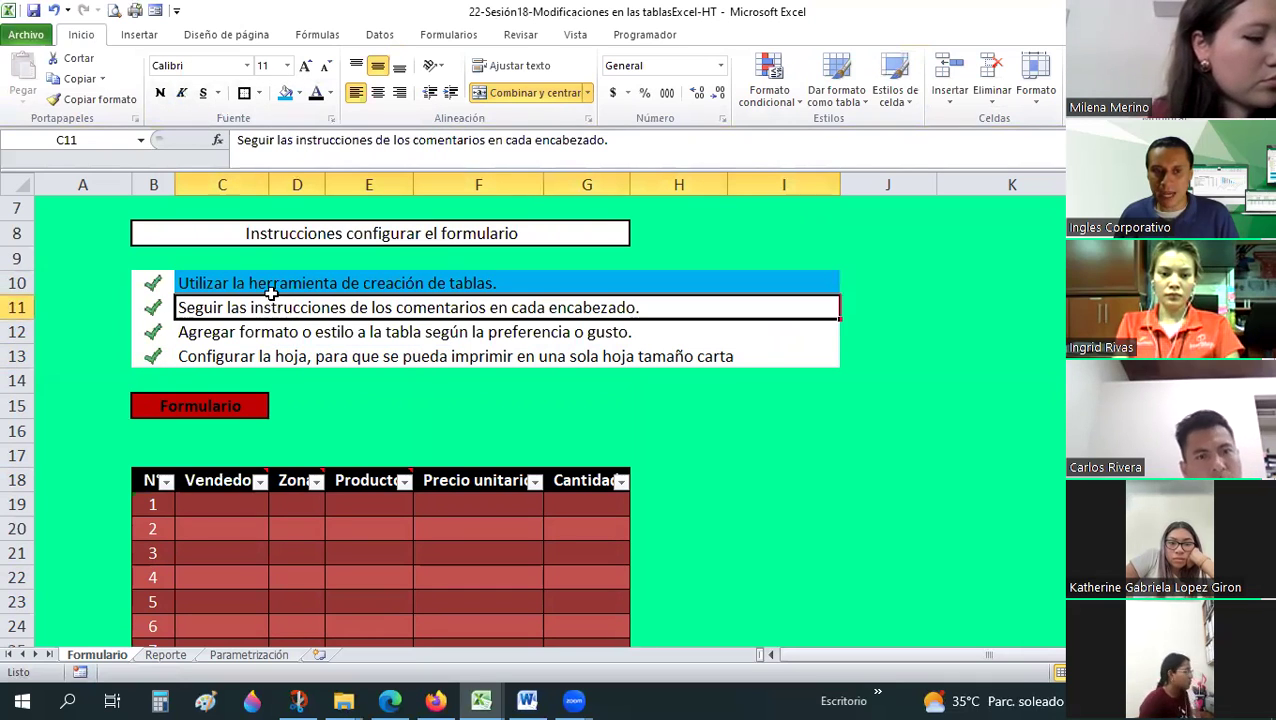
- Select the empty Vendedor cells C19:C28
scroll(262, 300, "down", 1)
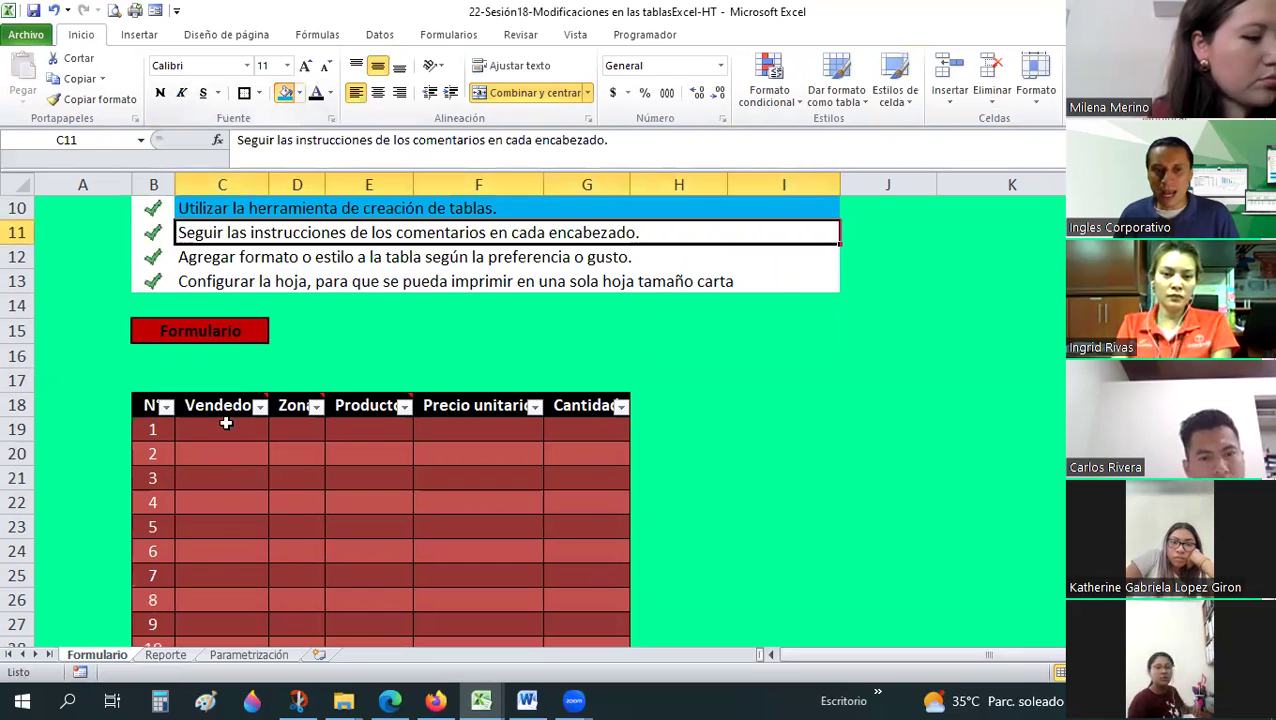
scroll(223, 300, "down", 2)
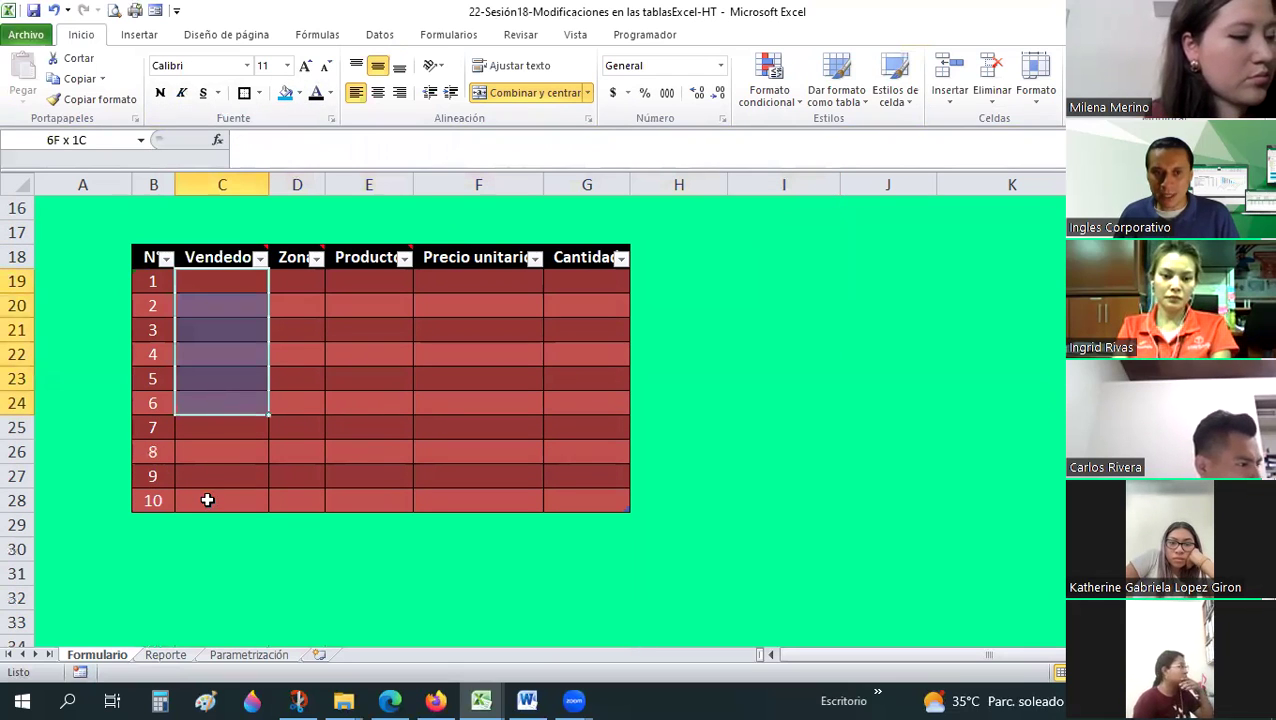
left_click_drag(216, 400, 207, 500)
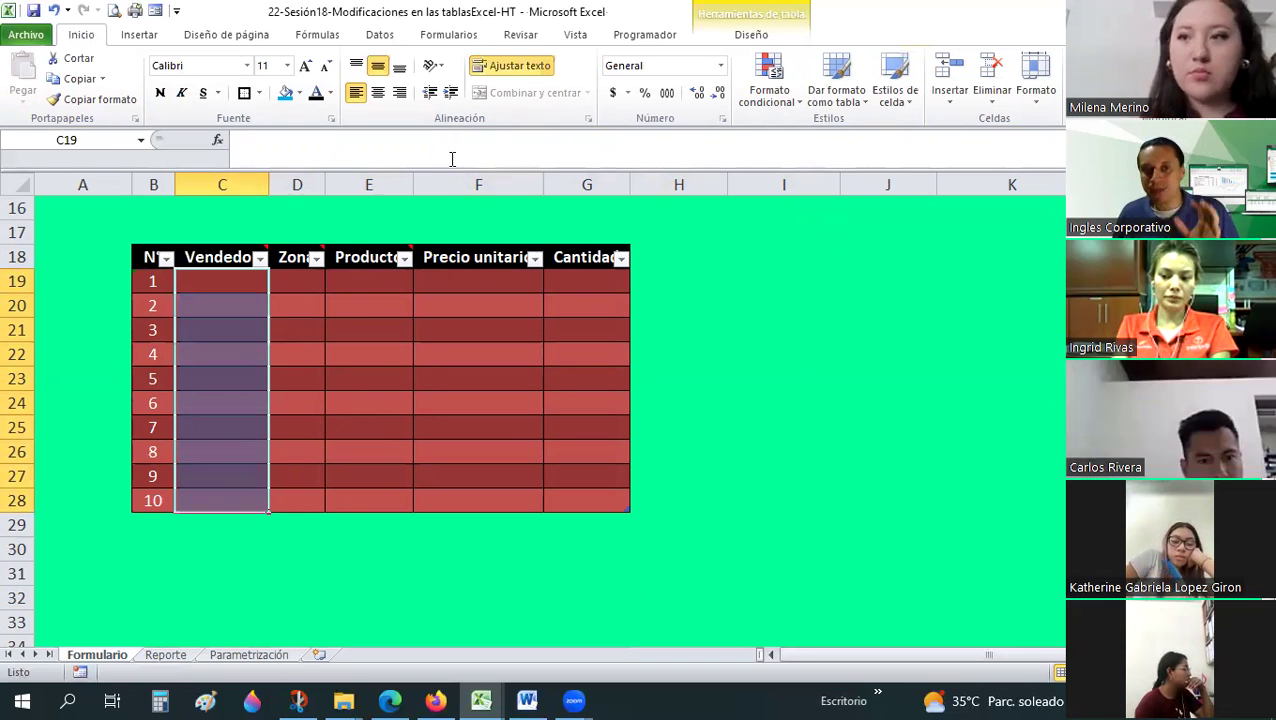
- Open Data Validation for the Vendedor cells and set Permitir to Lista
left_click(379, 37)
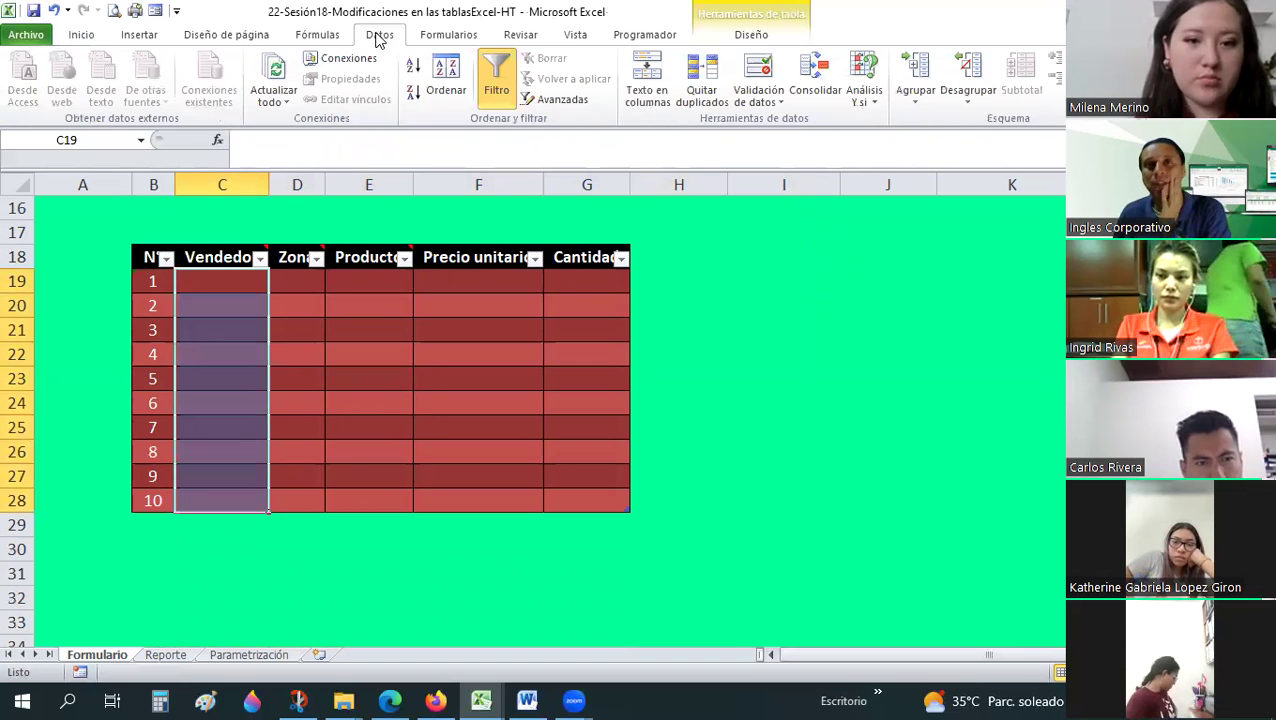
left_click(781, 99)
key("Return")
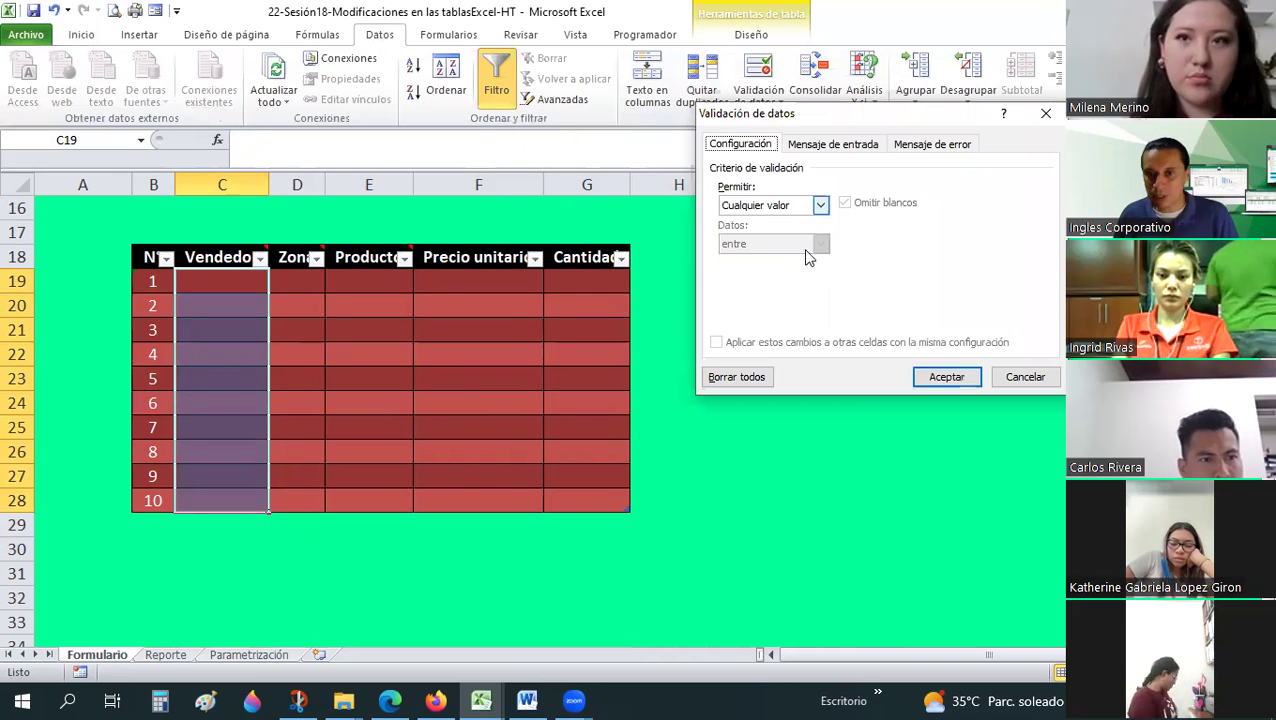
left_click(820, 204)
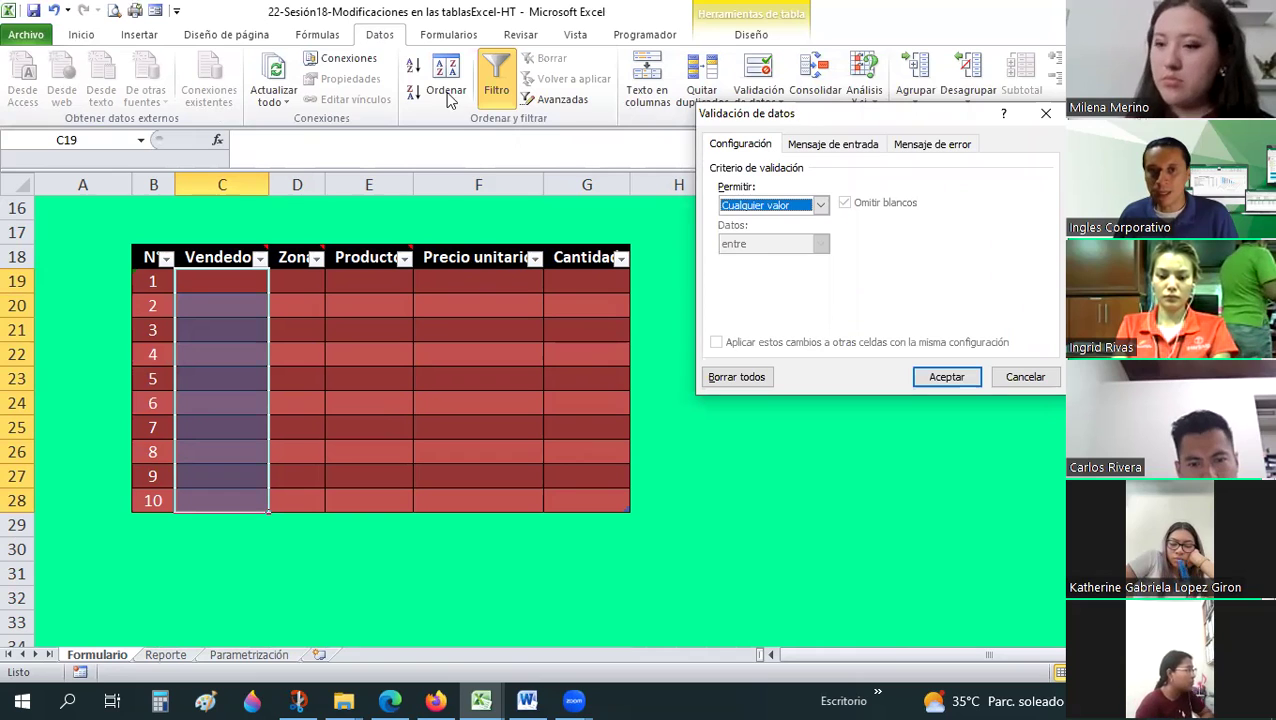
left_click_drag(716, 118, 363, 101)
key("alt+Down")
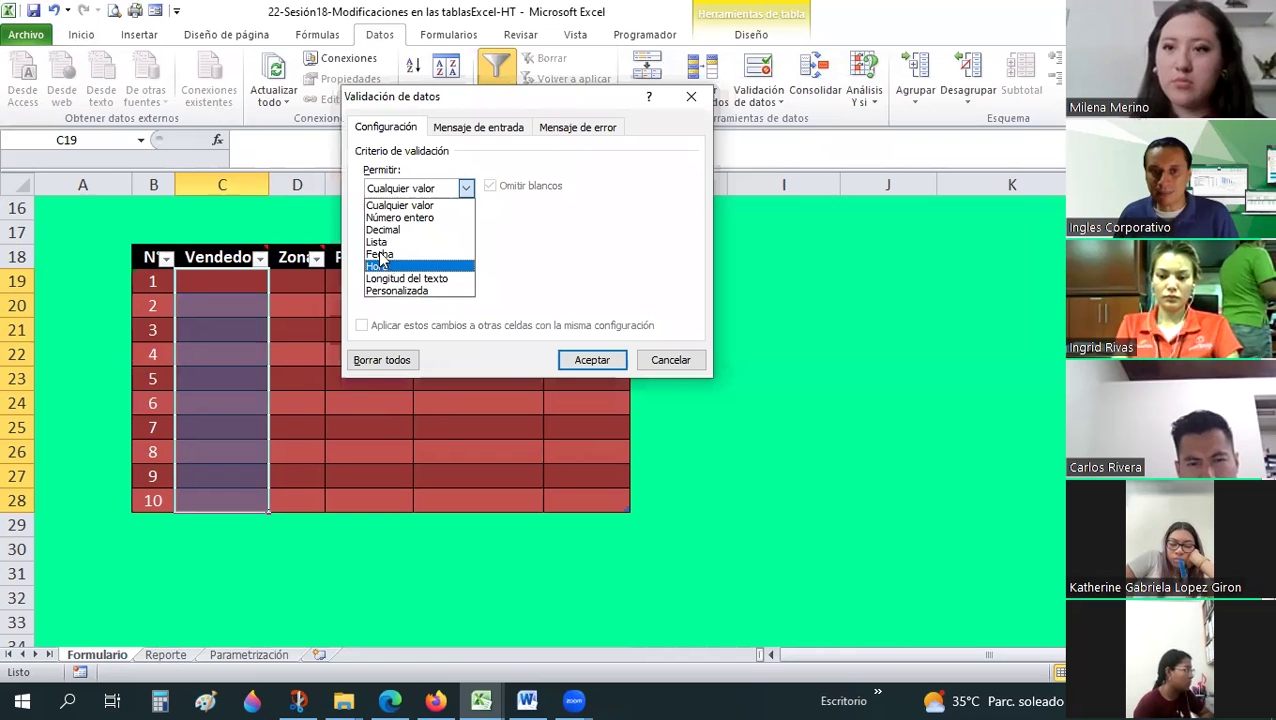
left_click(376, 242)
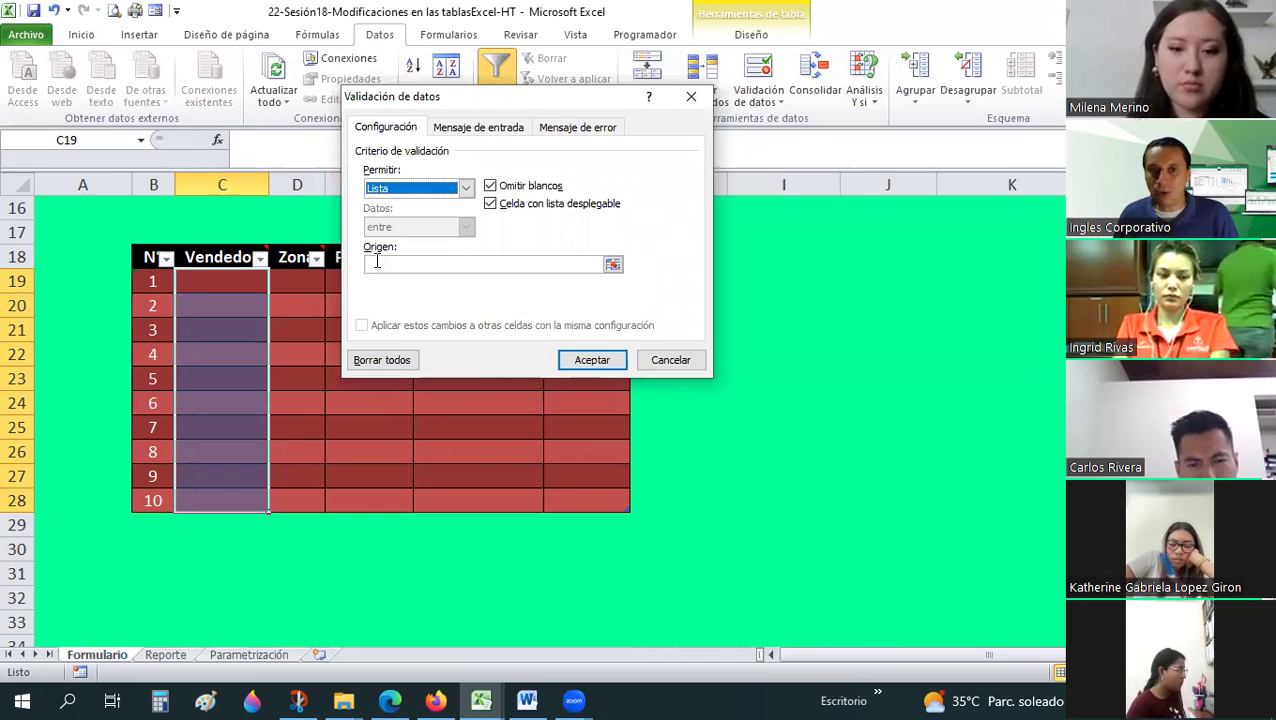
- Set the list source to Parametrización!$E$13:$E$23 and confirm with Aceptar
left_click(612, 266)
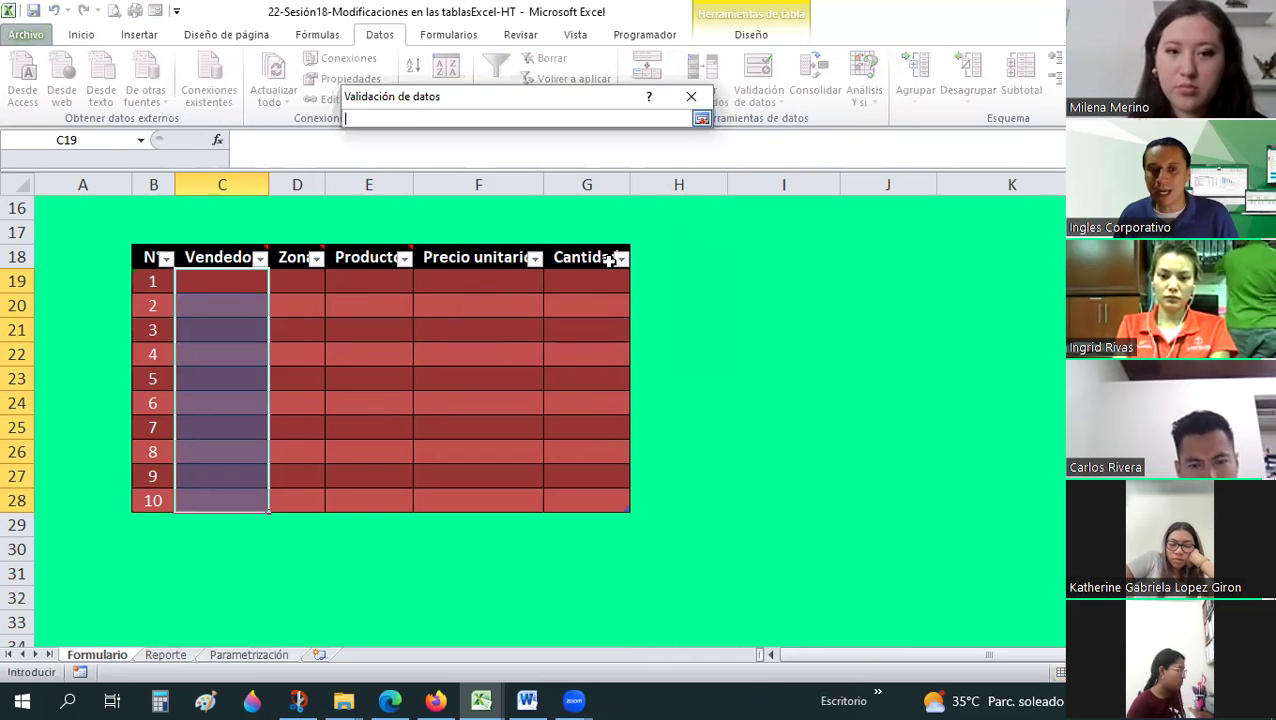
left_click(248, 655)
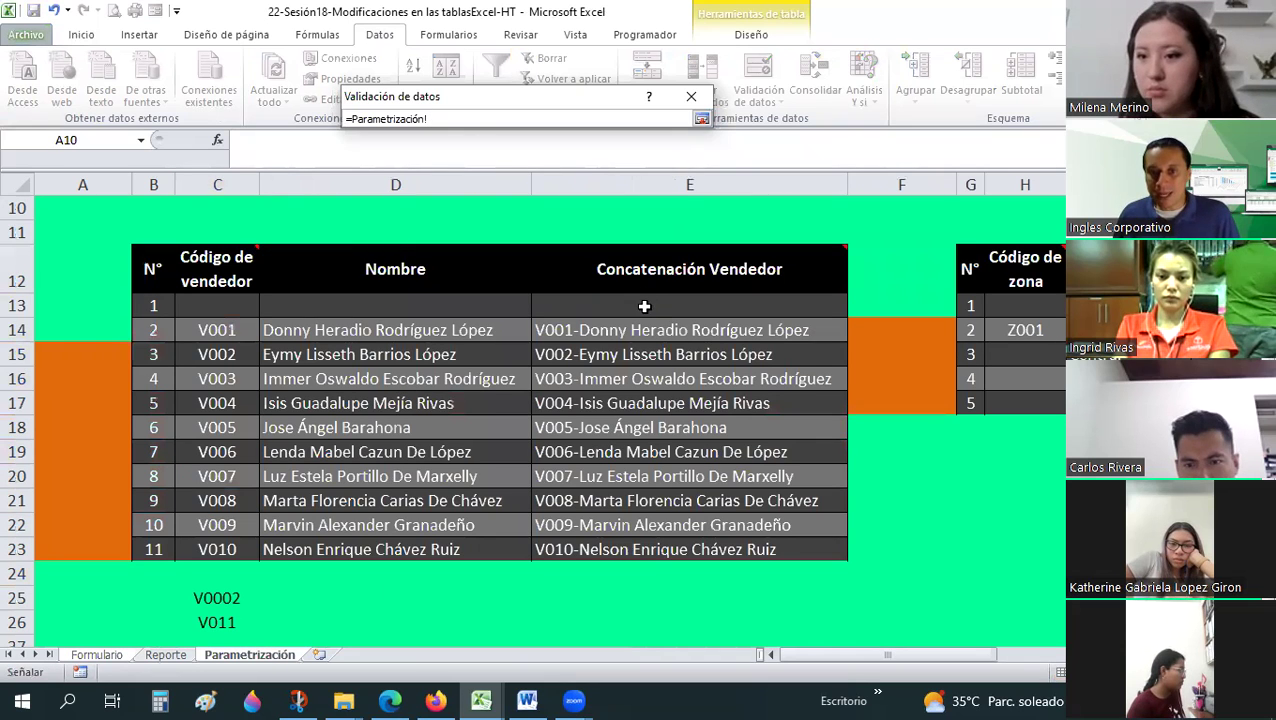
left_click_drag(644, 306, 667, 451)
left_click_drag(665, 551, 665, 551)
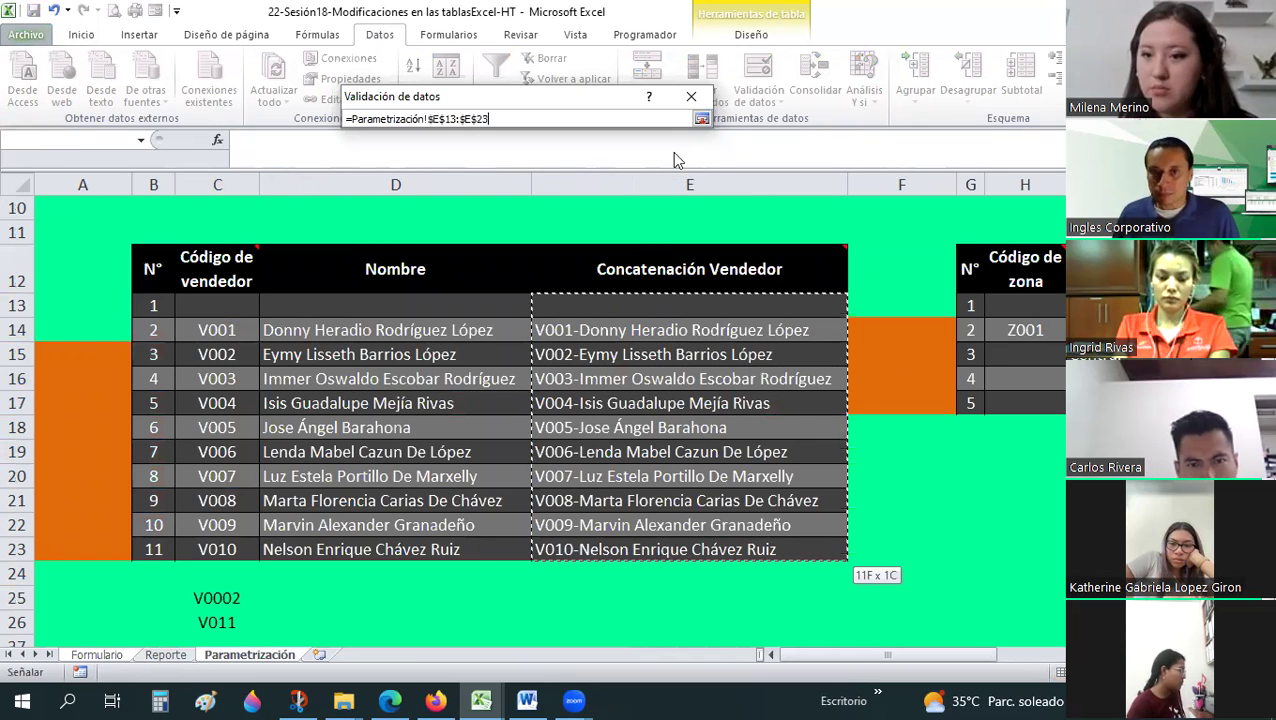
left_click(701, 118)
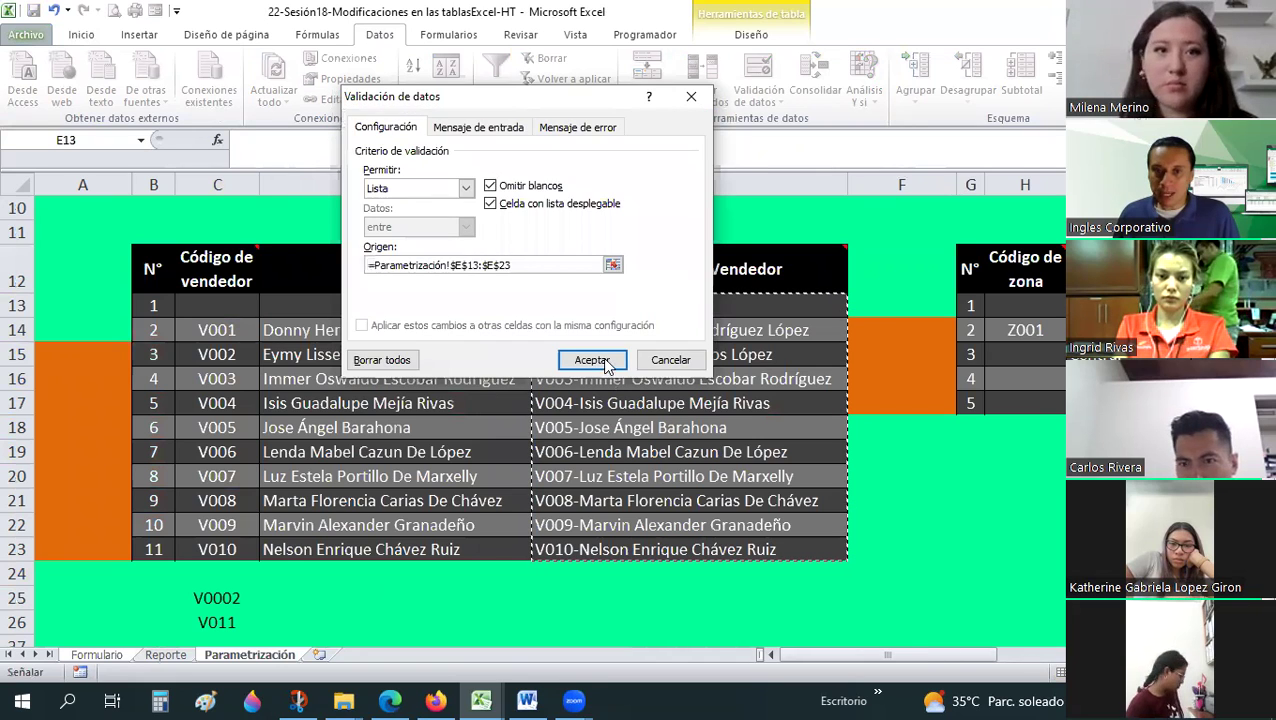
left_click(603, 362)
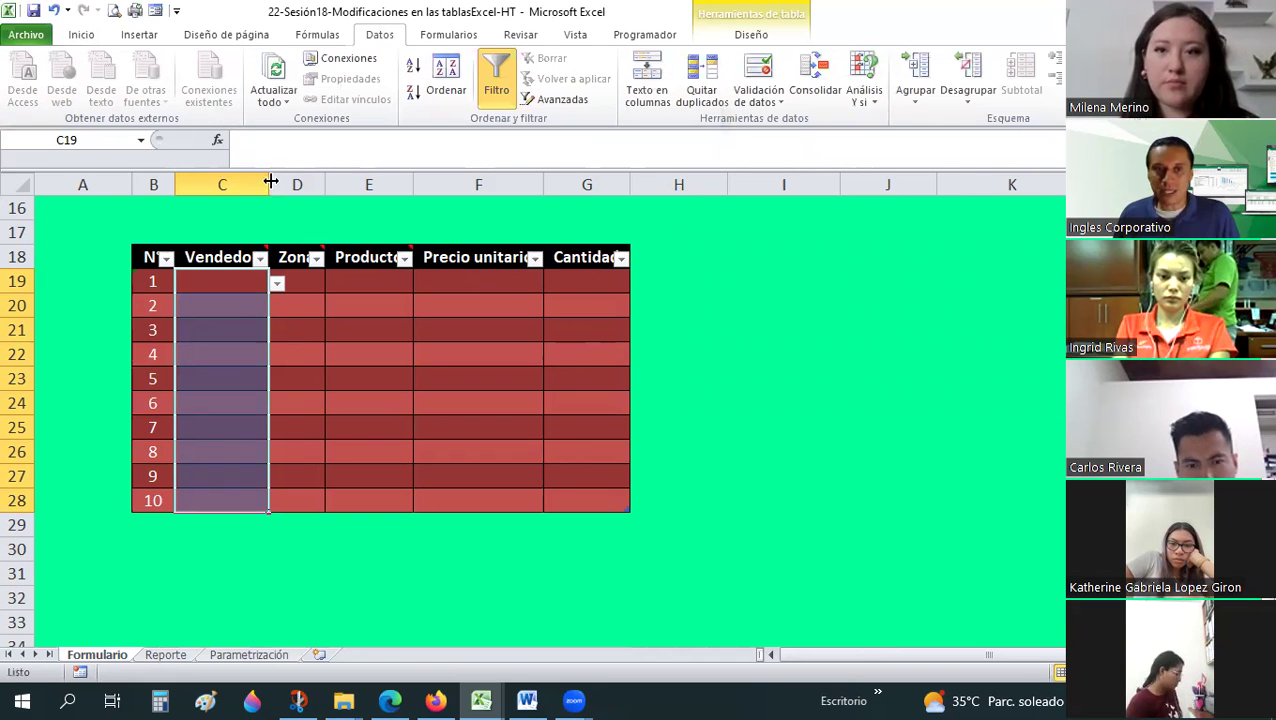
- Pick vendor V002 into C19 from the new dropdown and widen column C
left_click(232, 310)
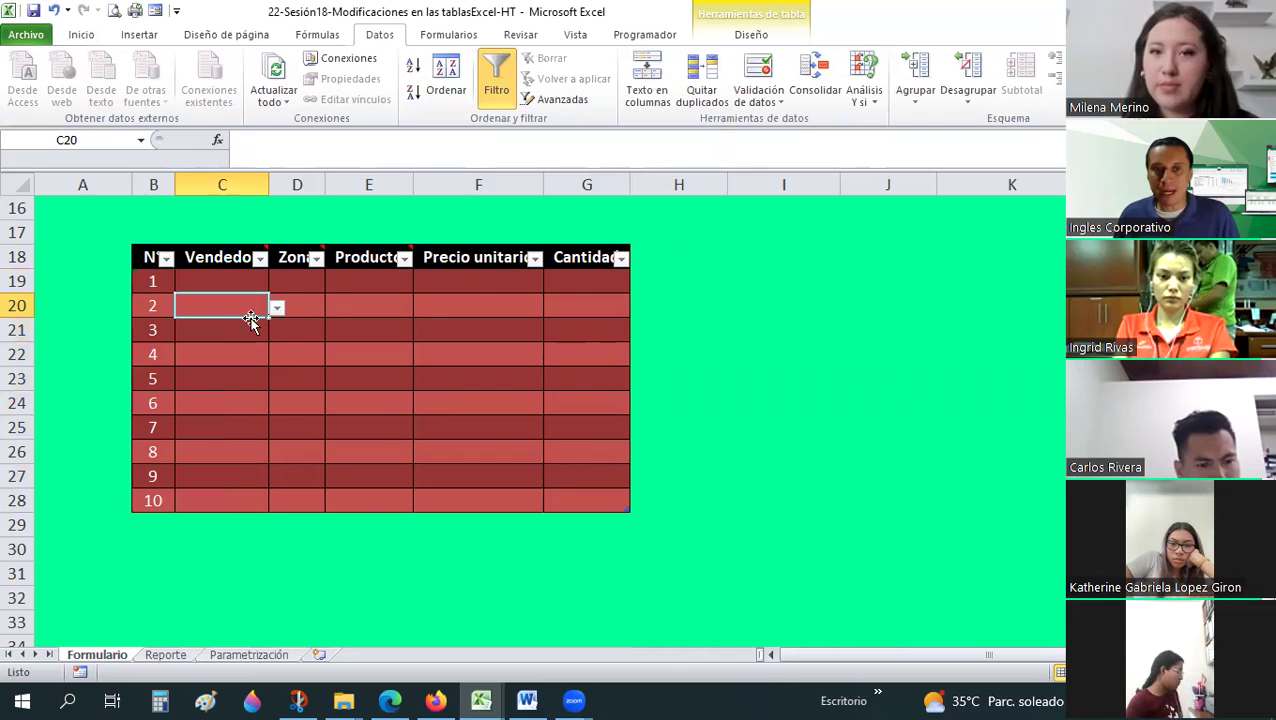
left_click(252, 326)
left_click(262, 288)
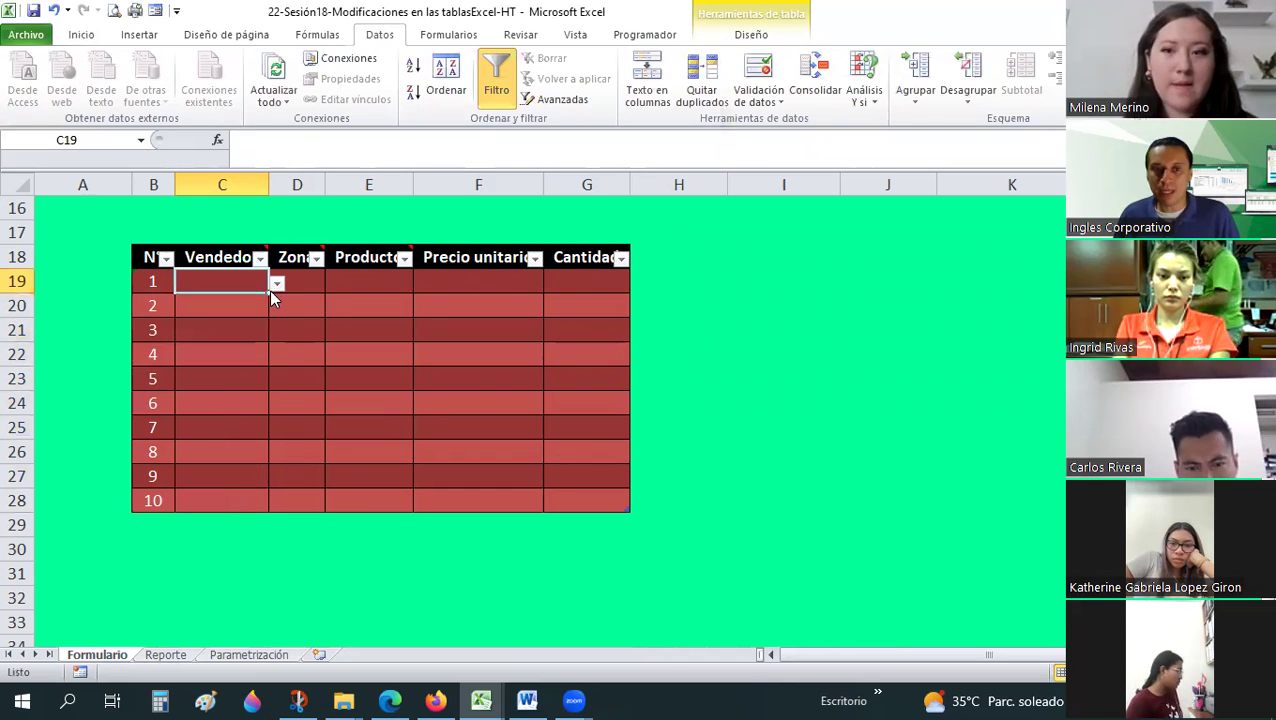
left_click(274, 285)
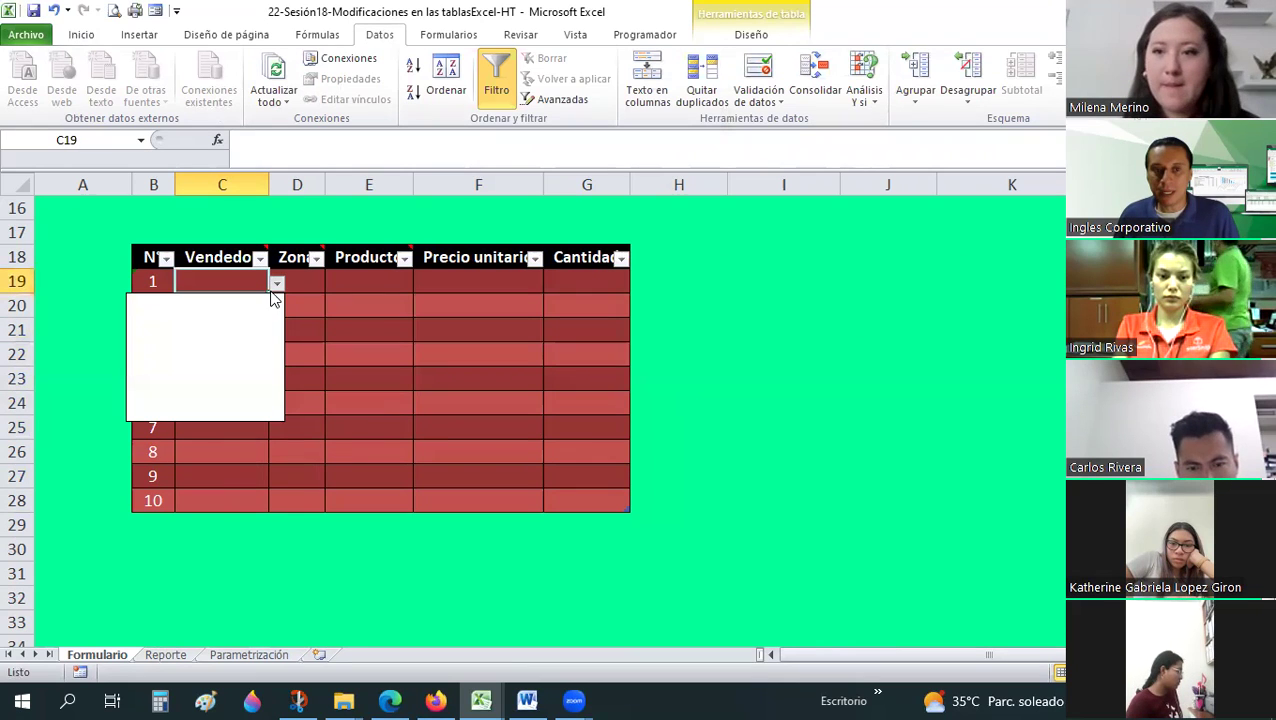
left_click(272, 180)
double_click(268, 182)
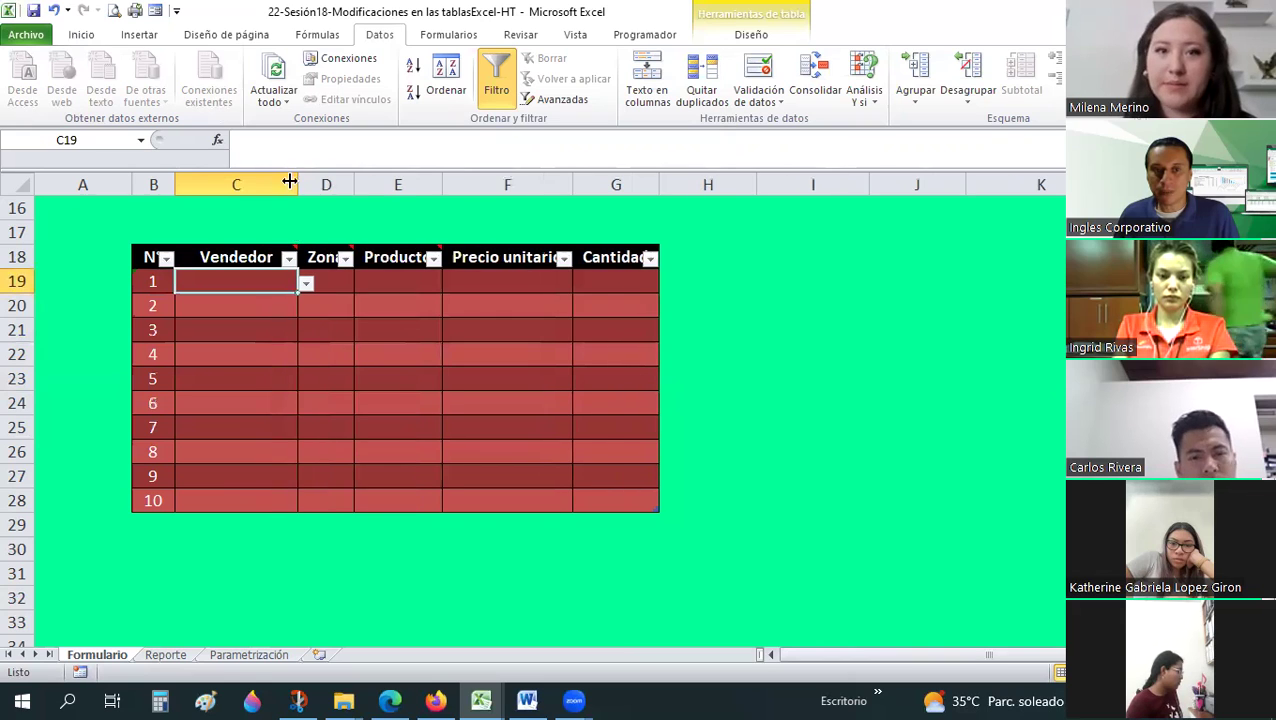
left_click_drag(289, 181, 391, 285)
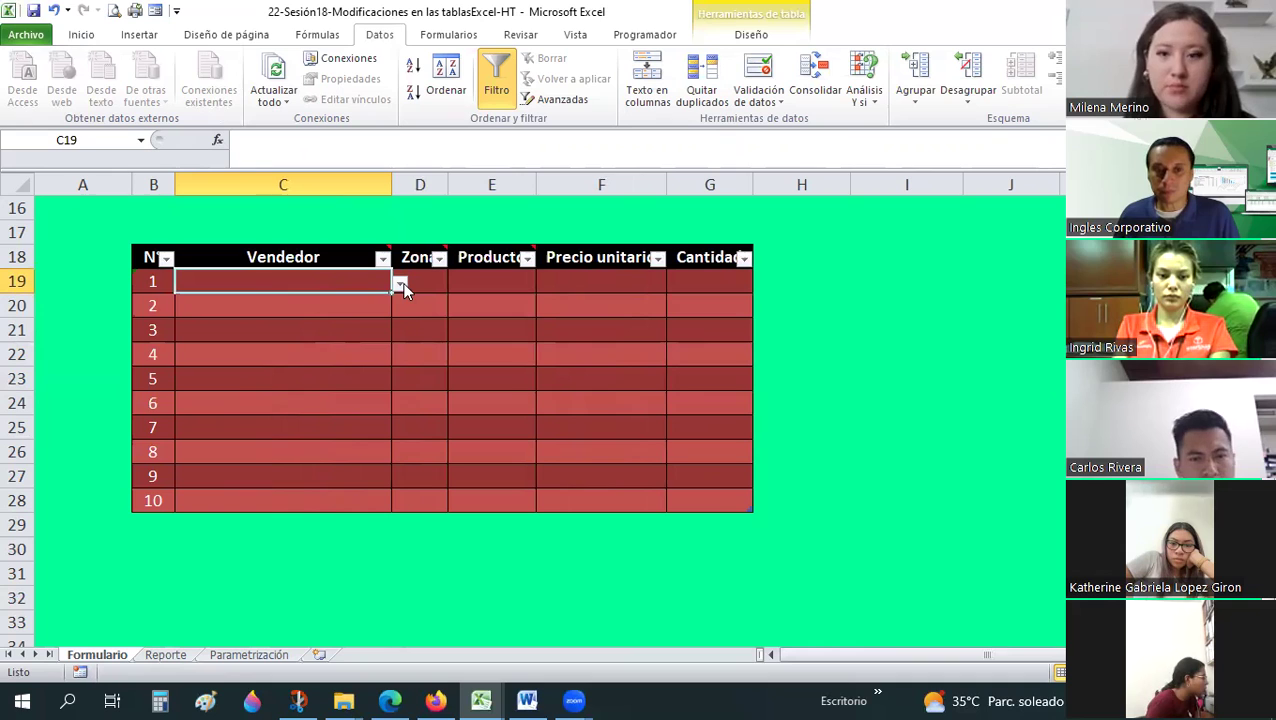
left_click(402, 286)
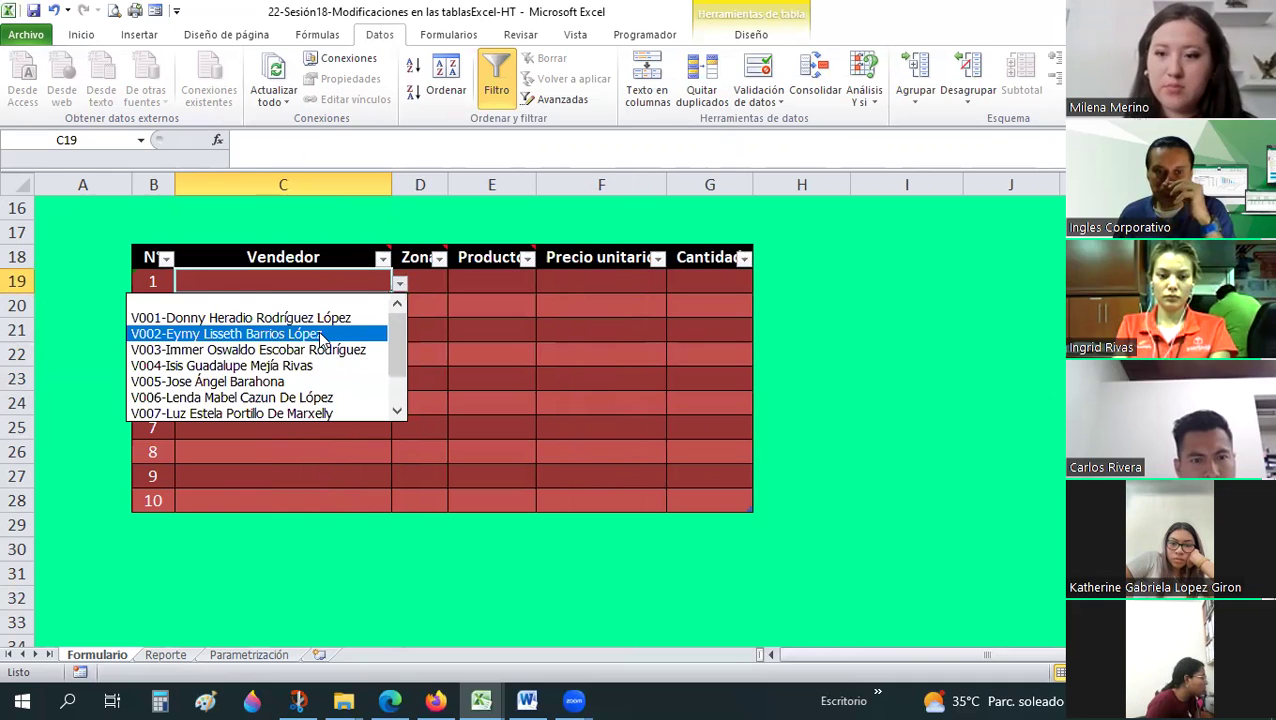
left_click(322, 341)
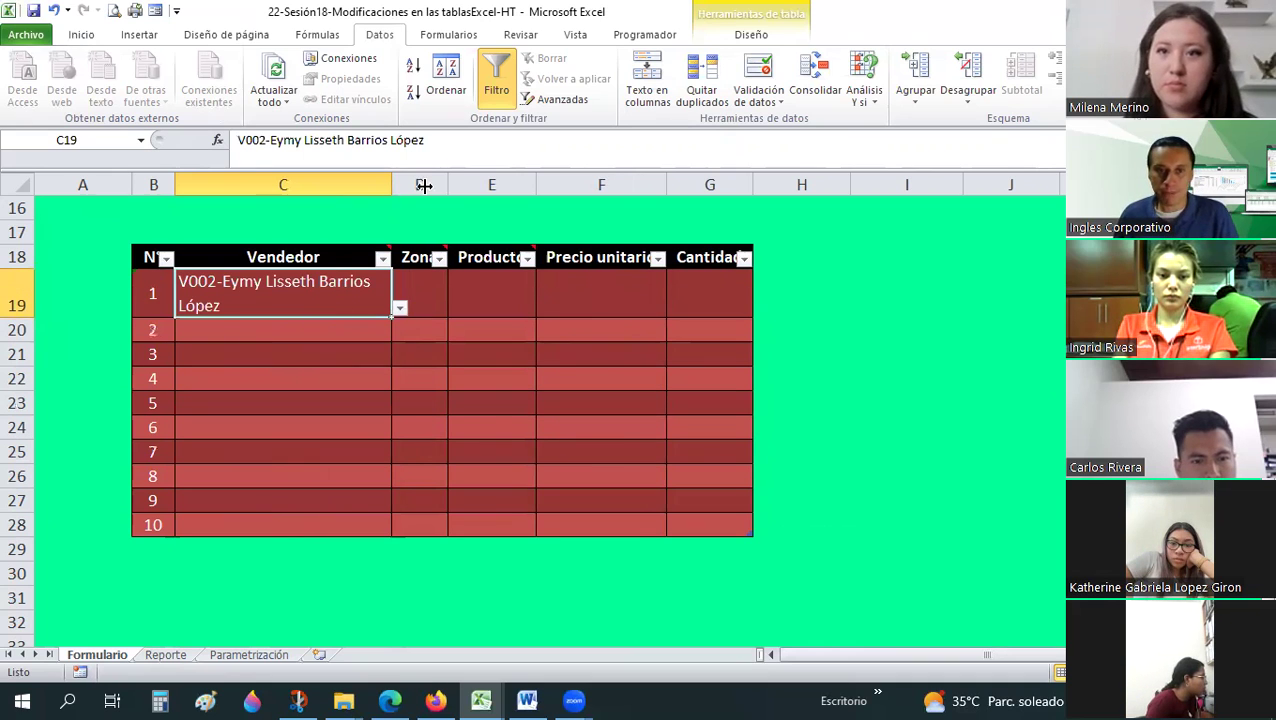
left_click_drag(424, 186, 436, 186)
- Choose V005 for row 2 and V007 for row 3, widening Vendedor to fit full names
key("Down")
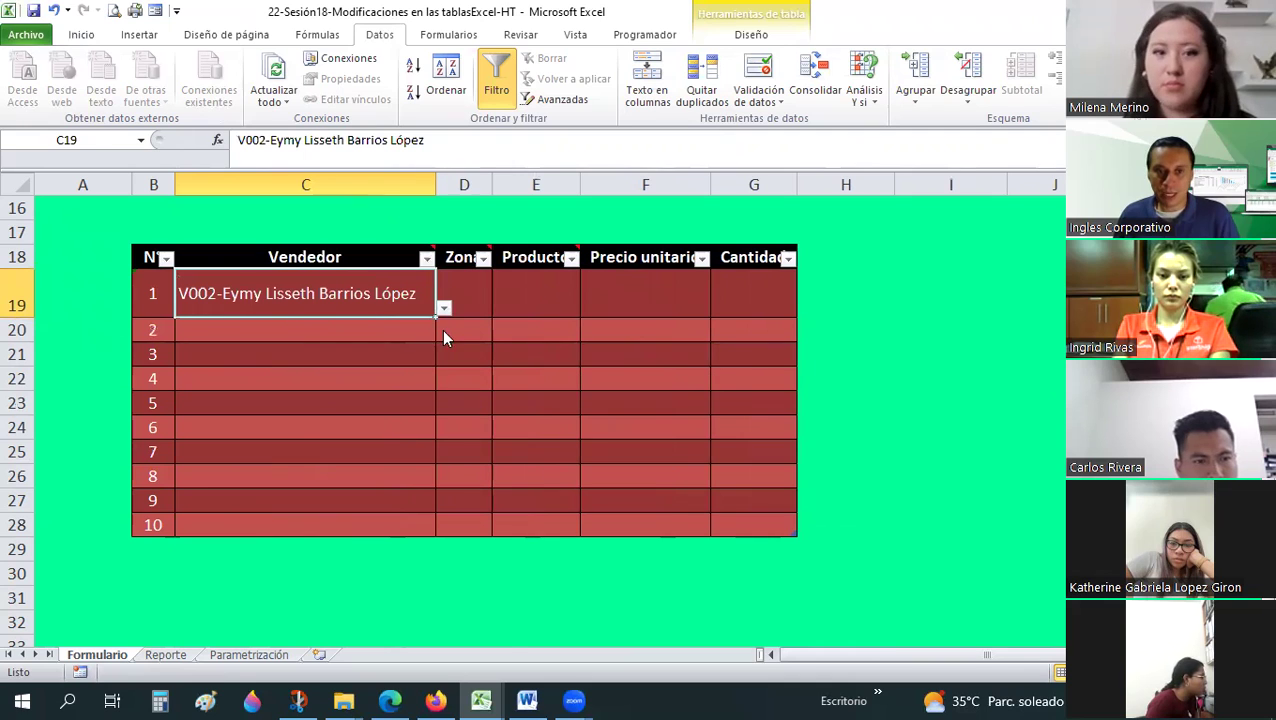
left_click(443, 331)
left_click(300, 432)
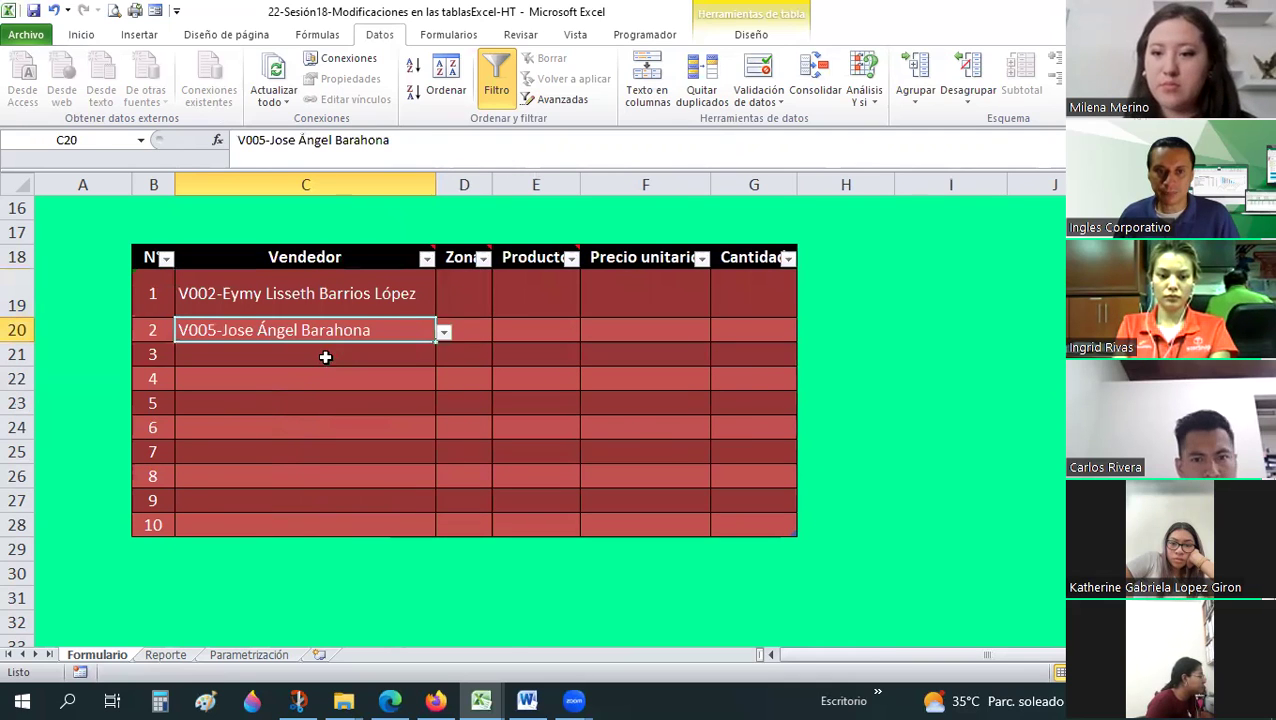
left_click(325, 357)
left_click(444, 356)
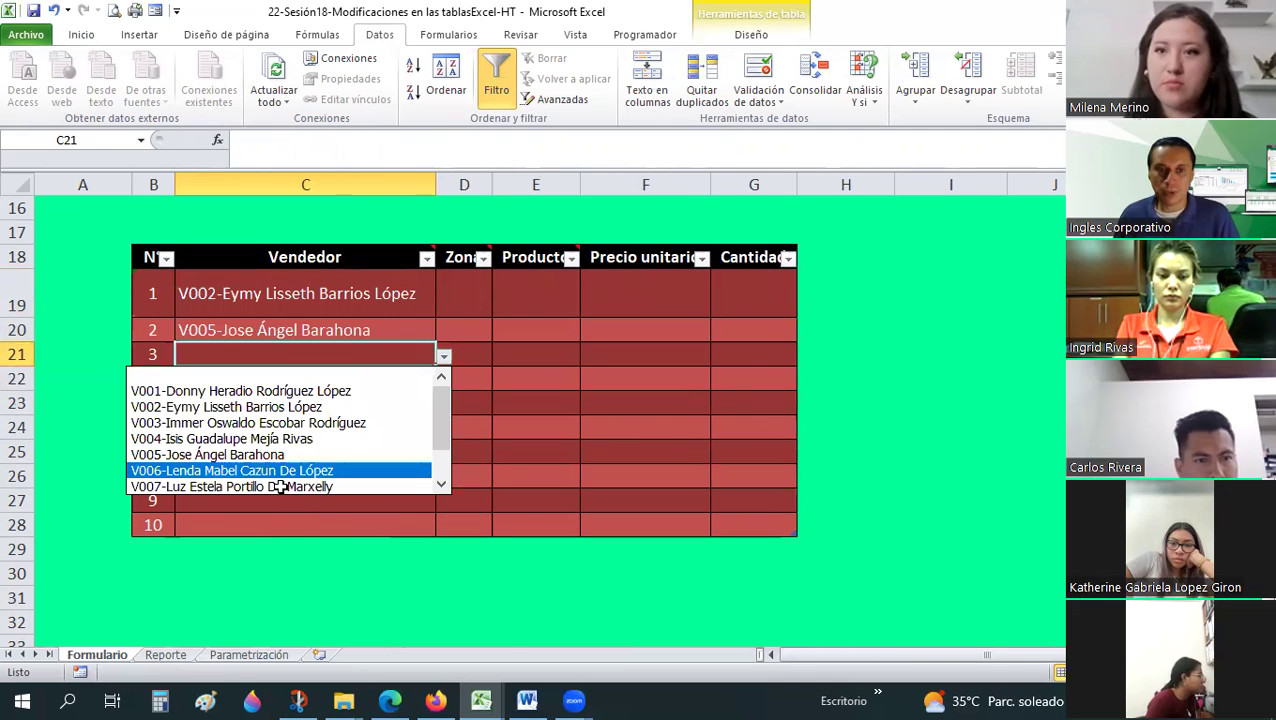
left_click(281, 487)
left_click_drag(441, 177, 483, 179)
- Pick vendor V008 from the dropdown for row 4
left_click(450, 408)
scroll(450, 410, "down", 1)
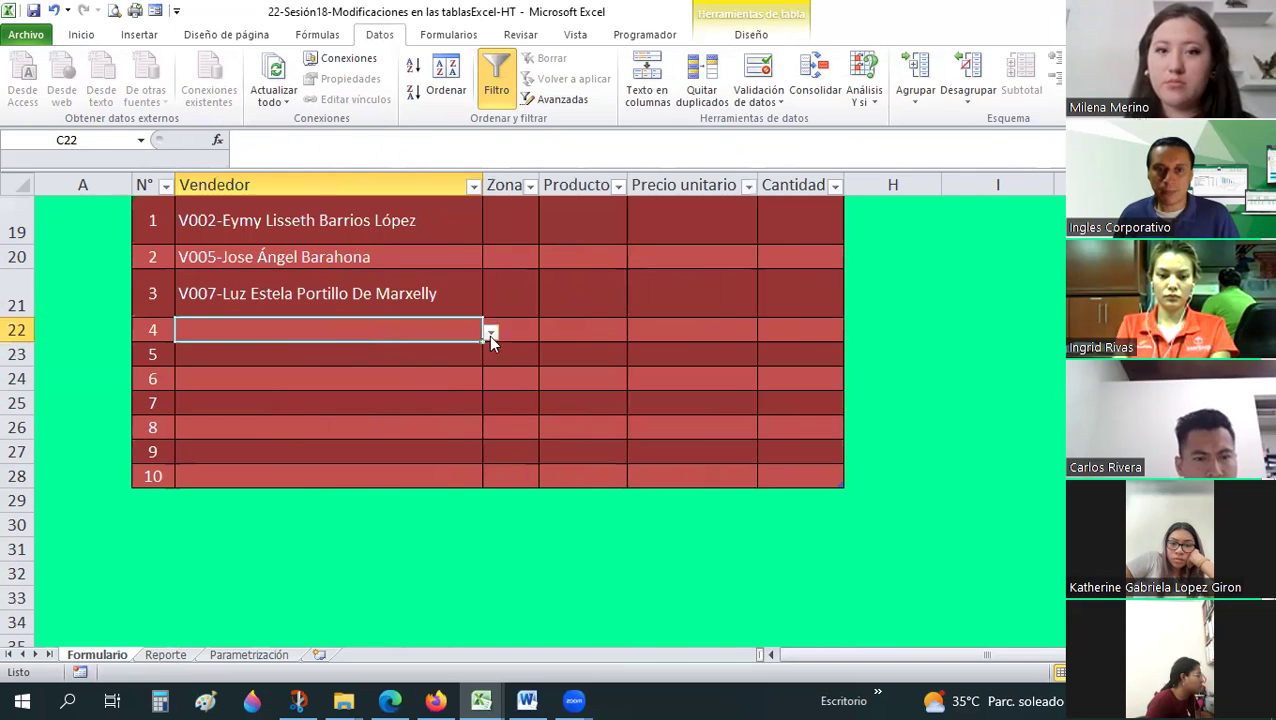
left_click(491, 331)
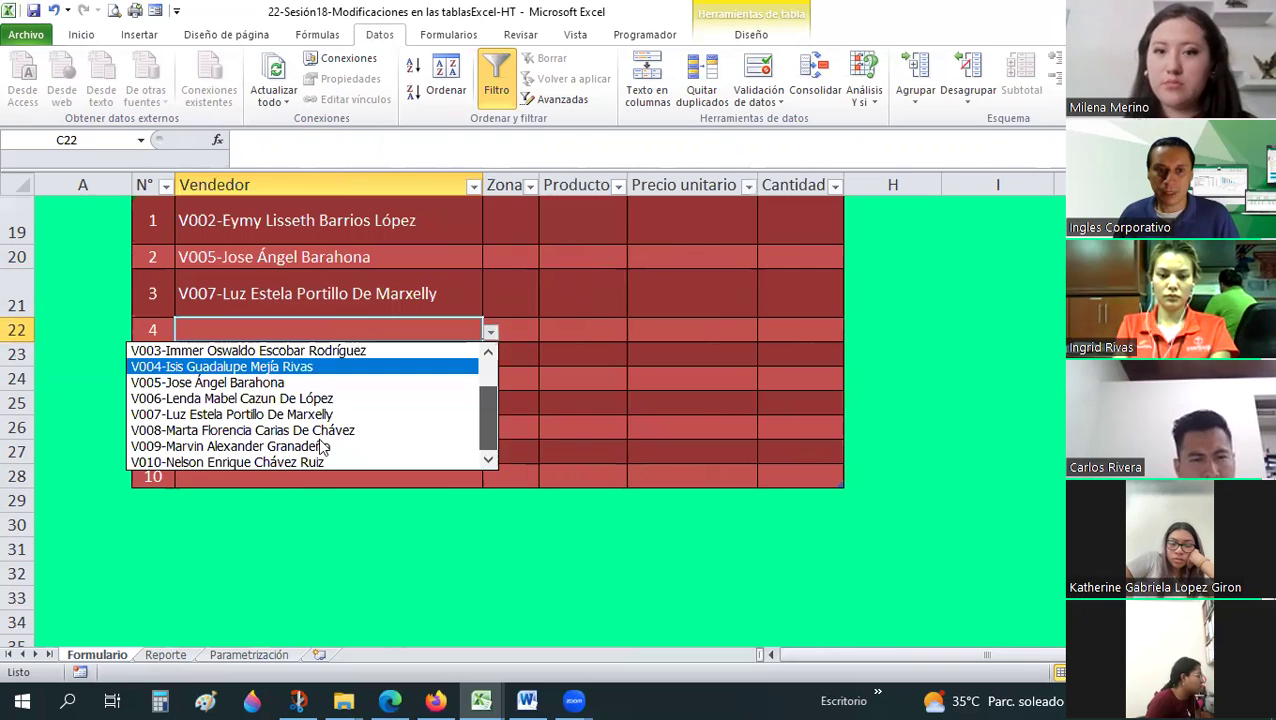
left_click(276, 431)
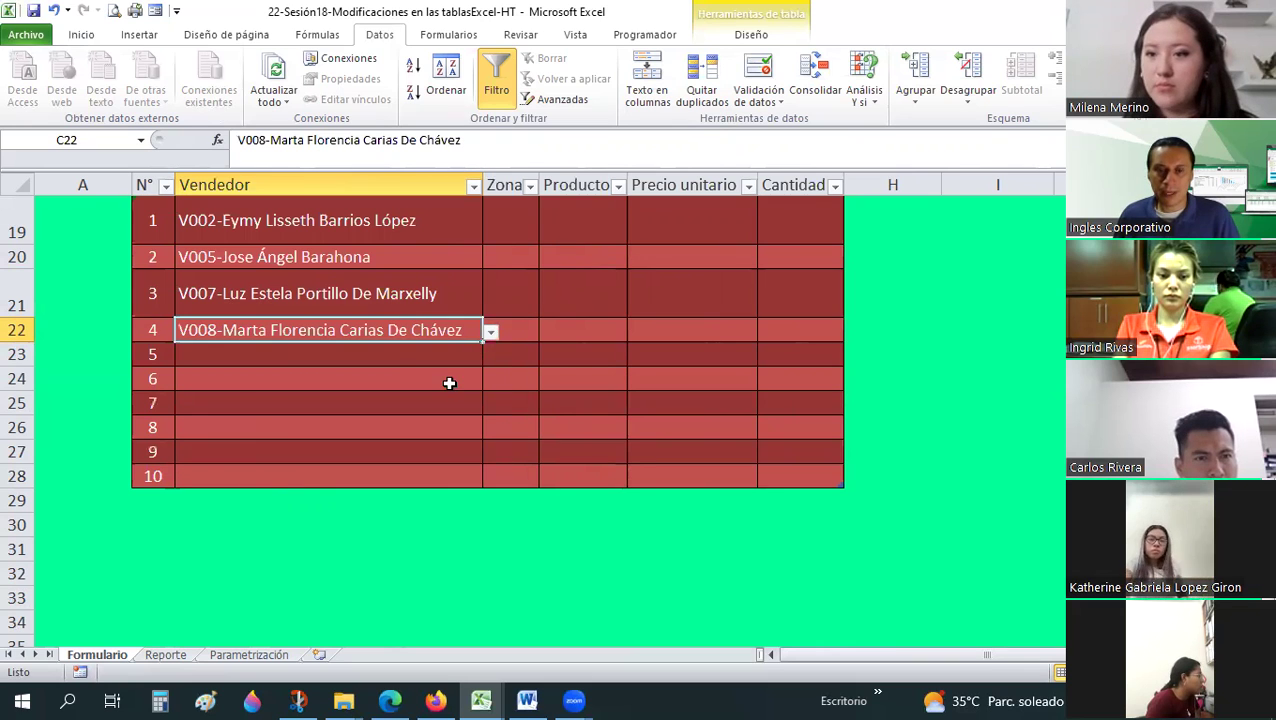
left_click(391, 368)
scroll(391, 368, "up", 2)
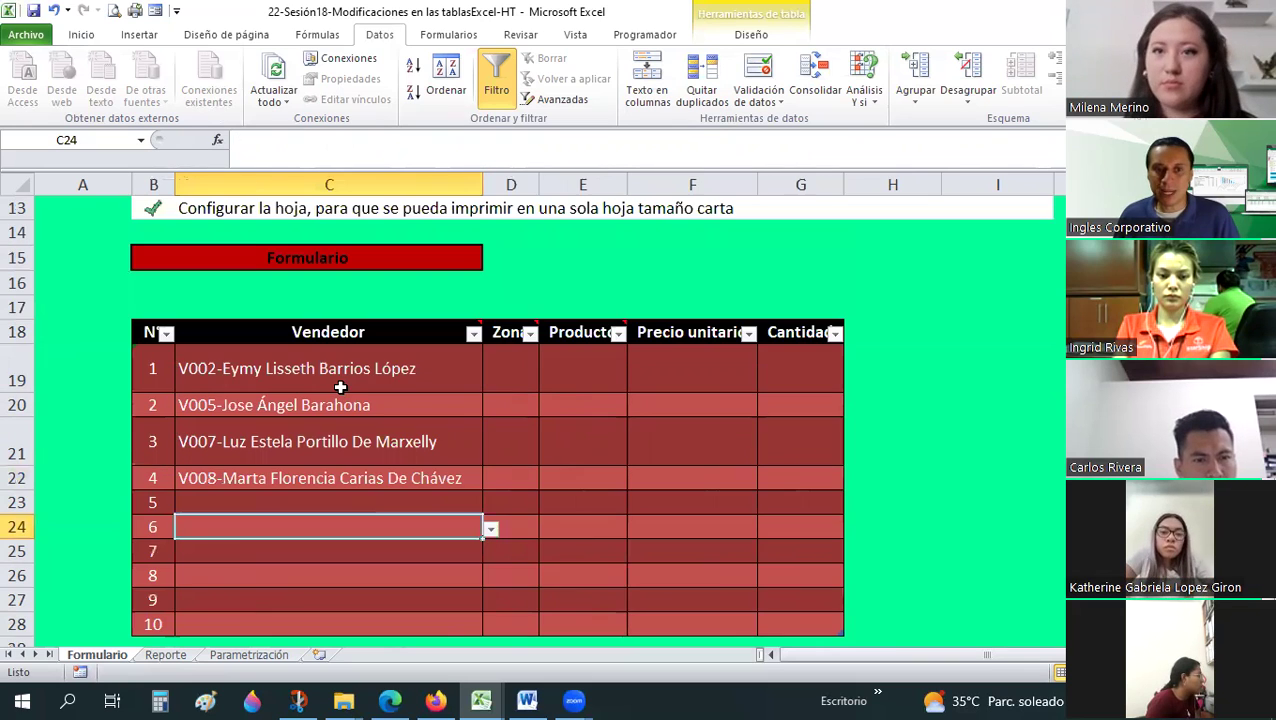
- Autofit rows 19 and 21 back to normal height
left_click(180, 385)
double_click(22, 390)
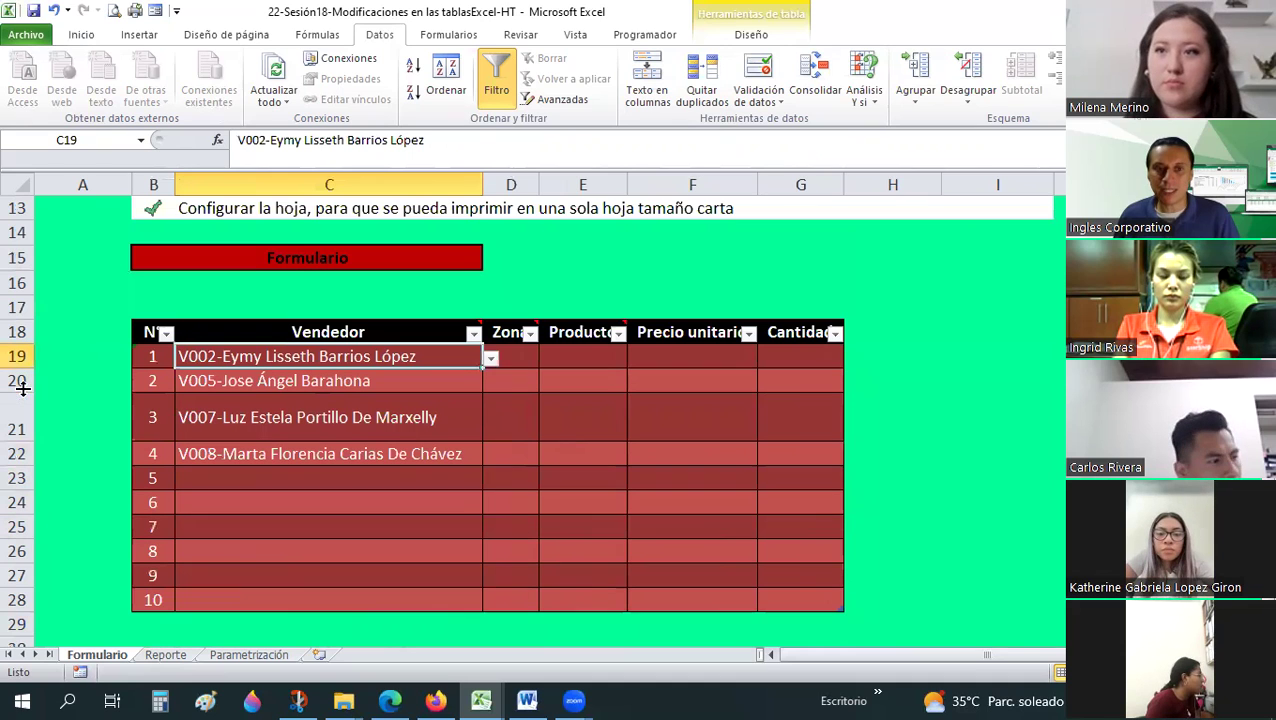
double_click(27, 441)
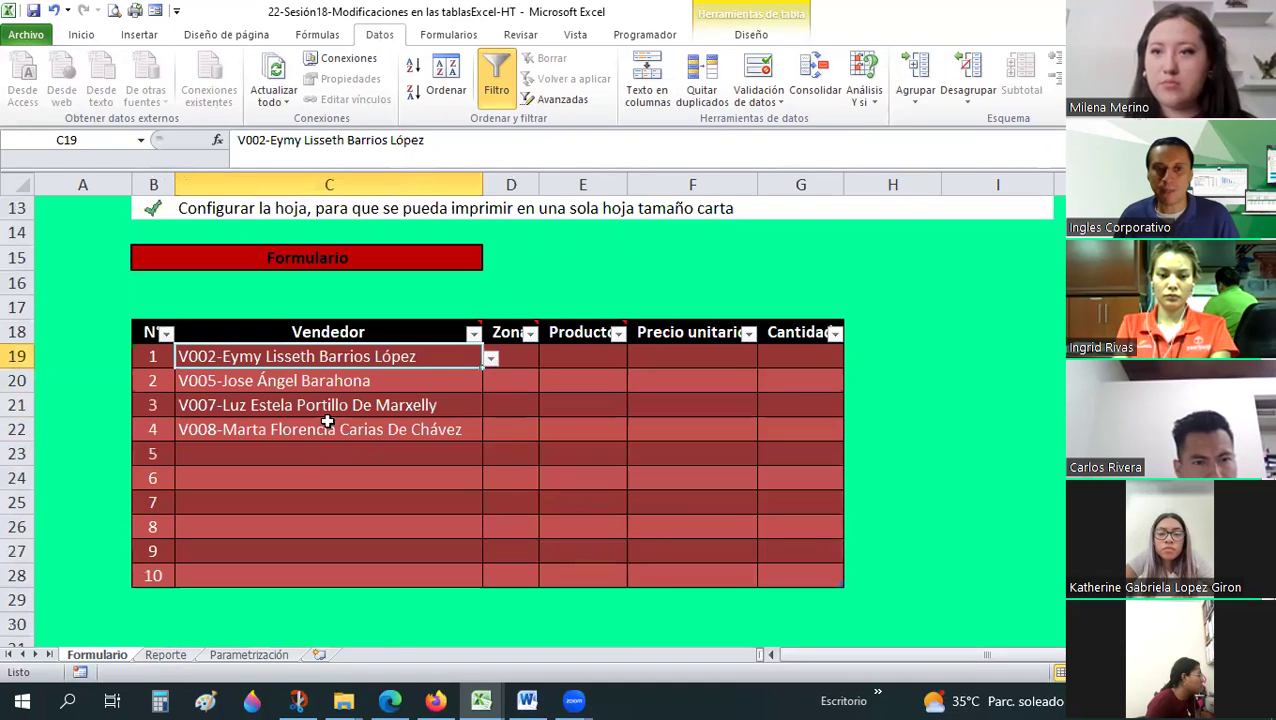
key("Down")
key("Down")
key("Down")
- Replace the first vendor V002 with V004 via the dropdown, then select C19:C28
left_click(317, 362)
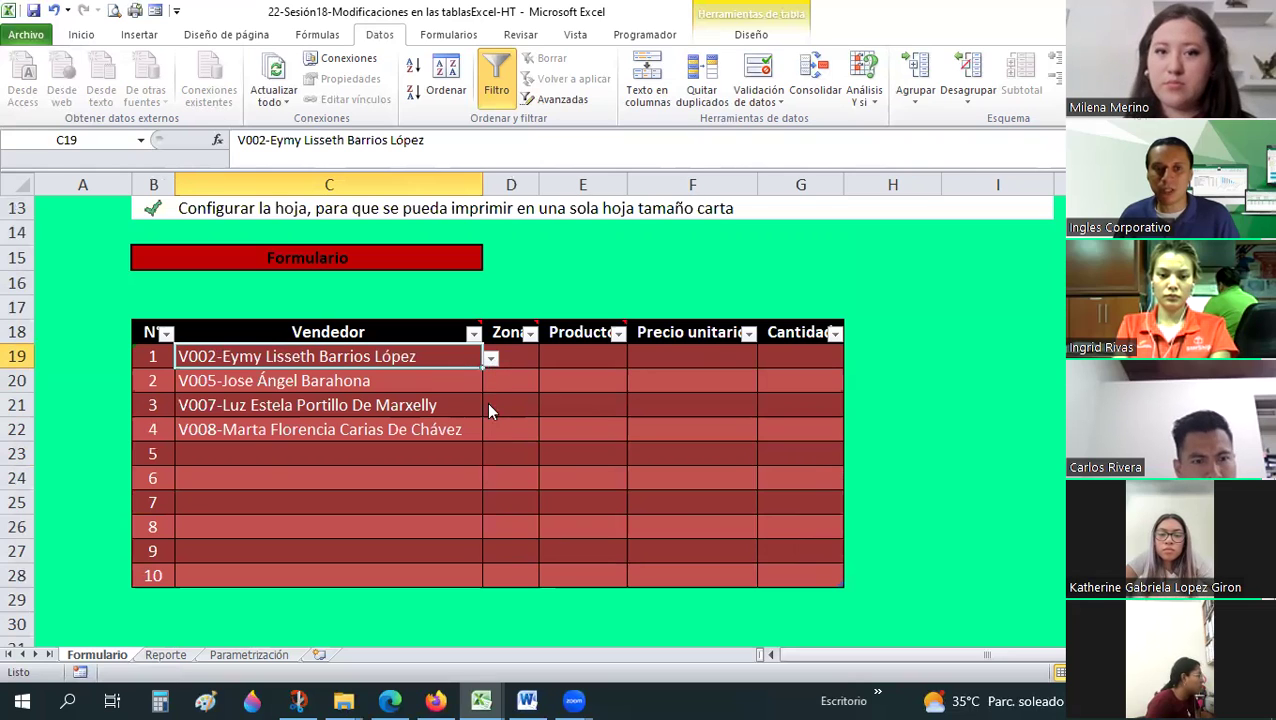
left_click(491, 357)
scroll(283, 381, "up", 1)
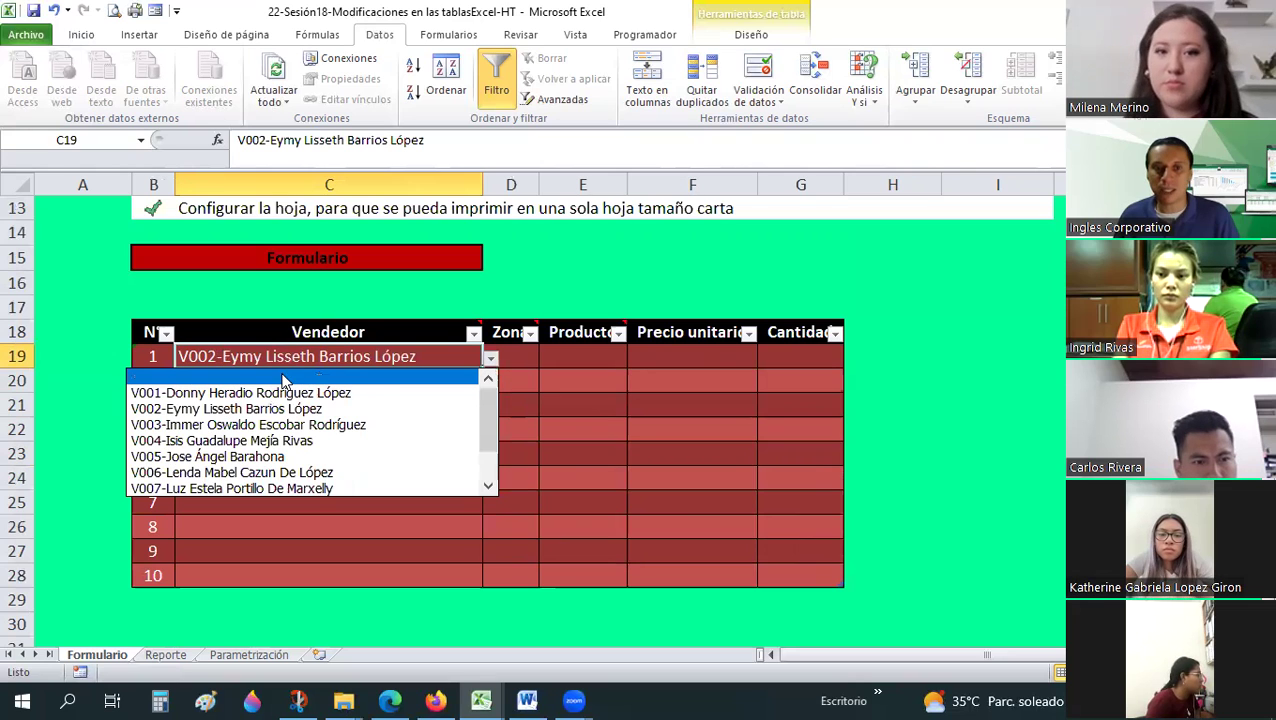
left_click(338, 378)
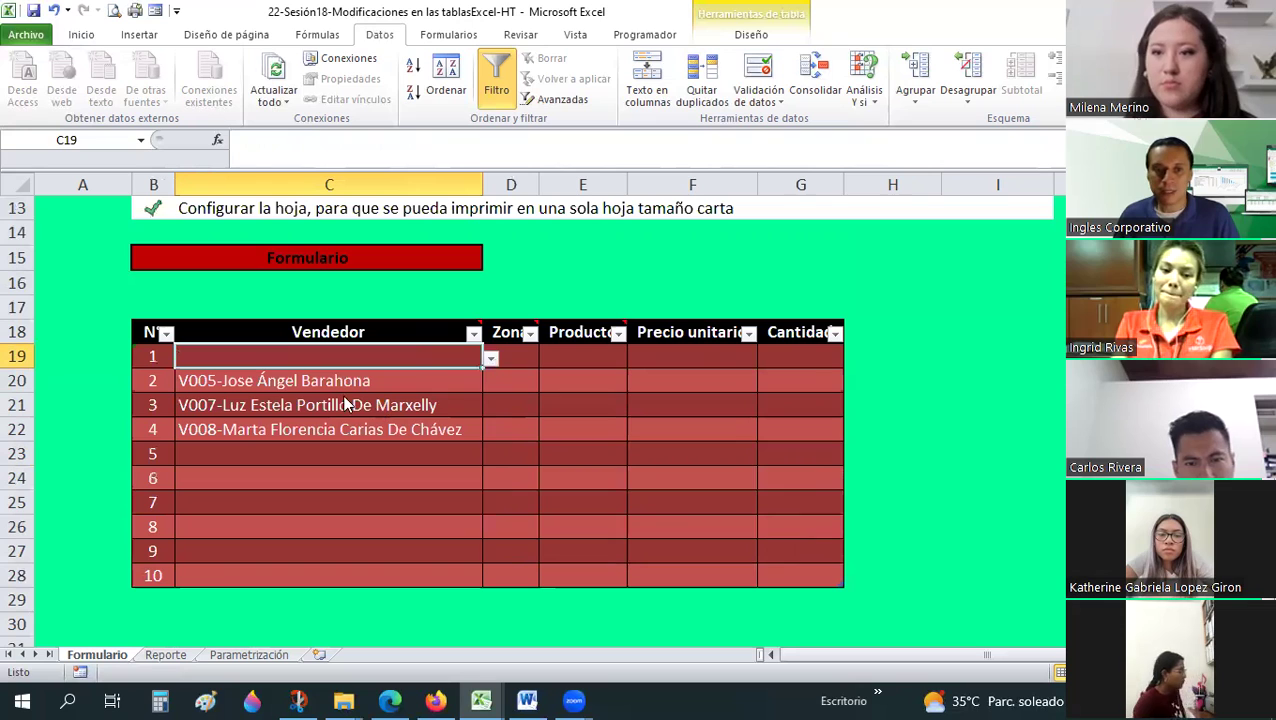
left_click(491, 357)
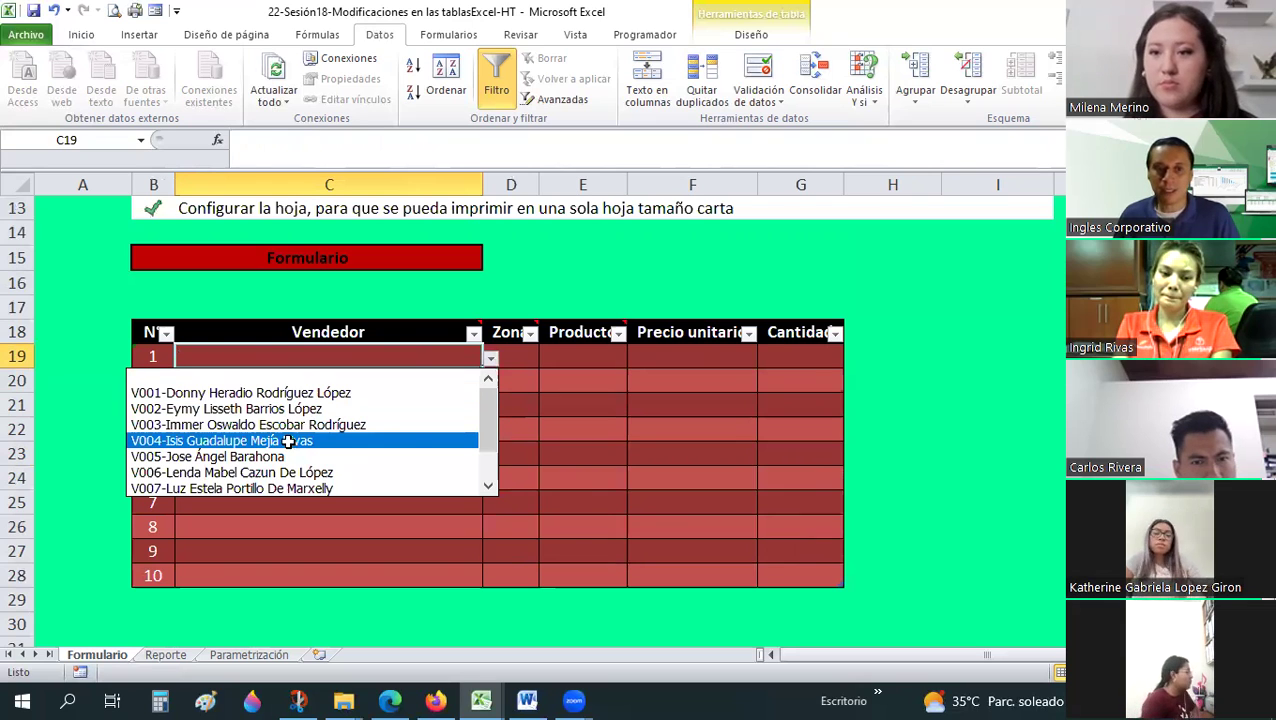
left_click(288, 441)
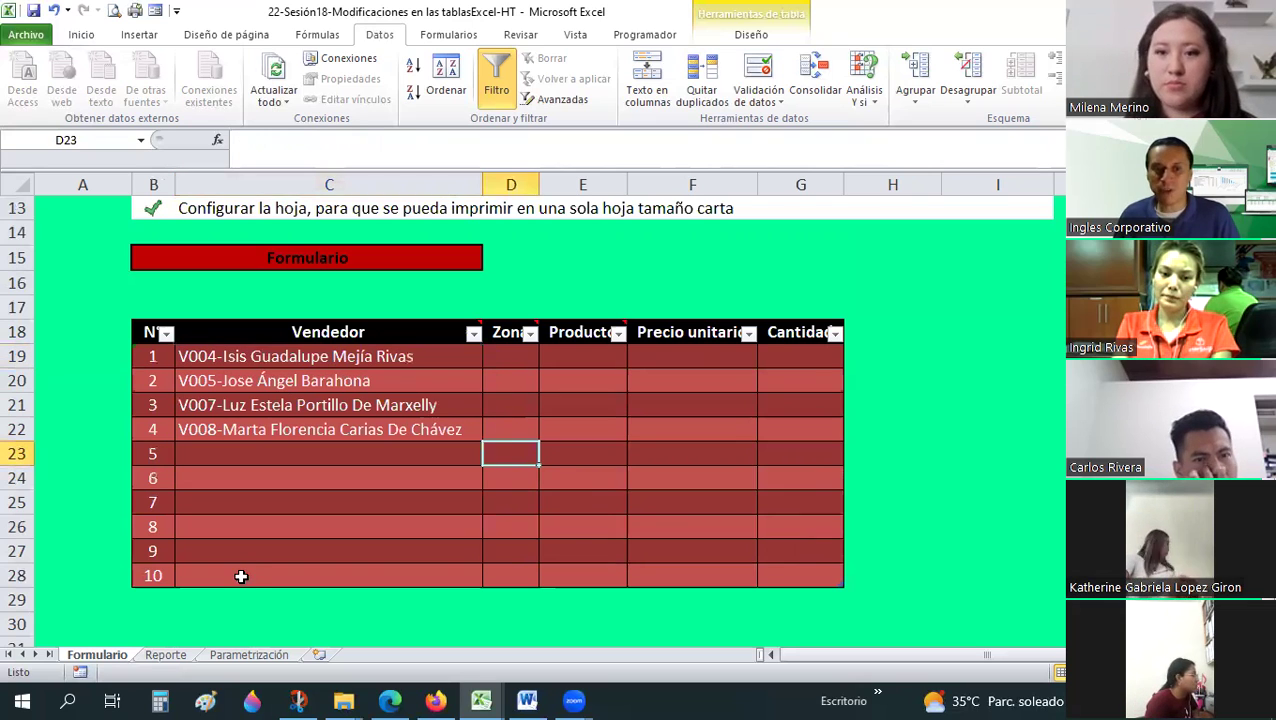
left_click_drag(241, 576, 293, 535)
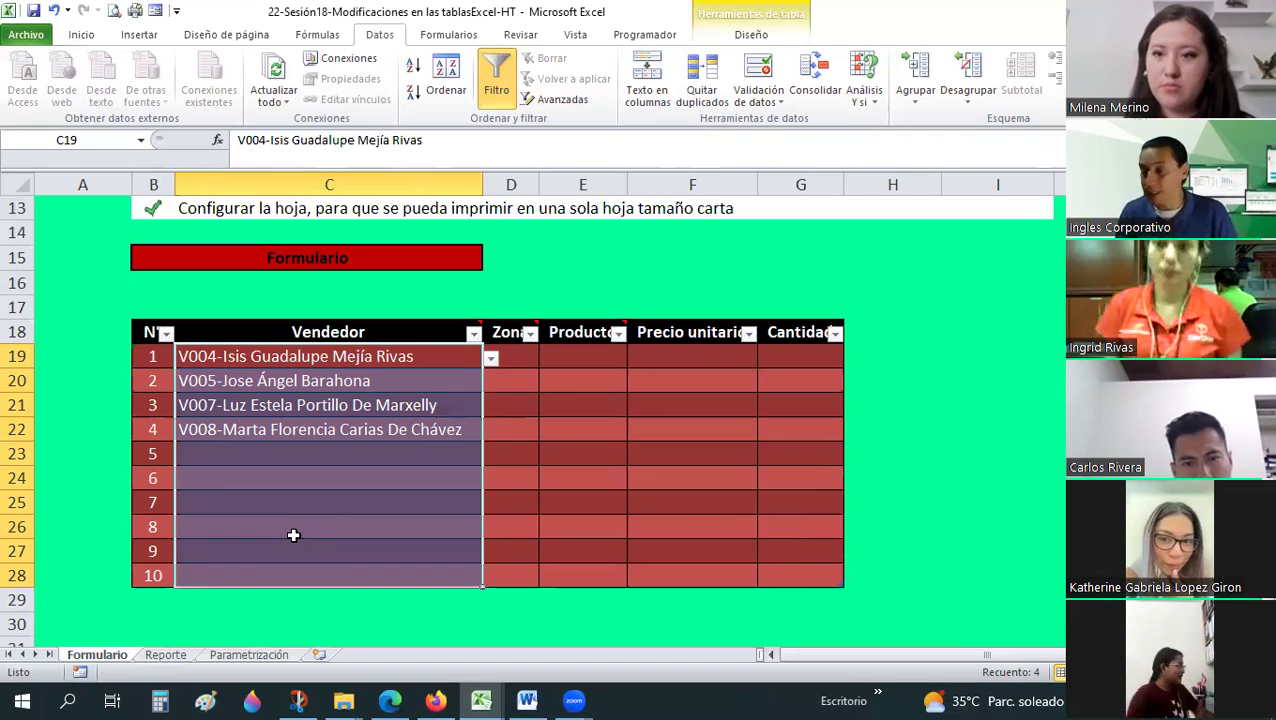
- Clear all data validation from C19:C28 and delete the vendor entries
left_click(779, 104)
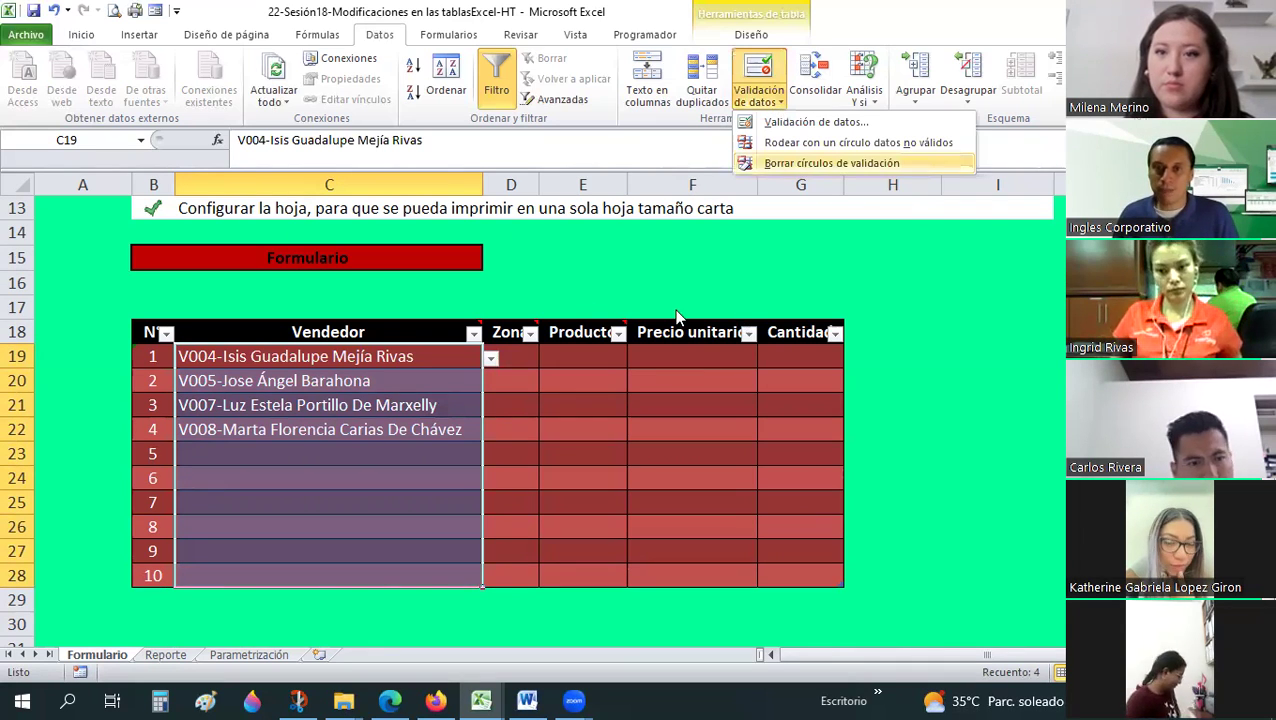
left_click(771, 122)
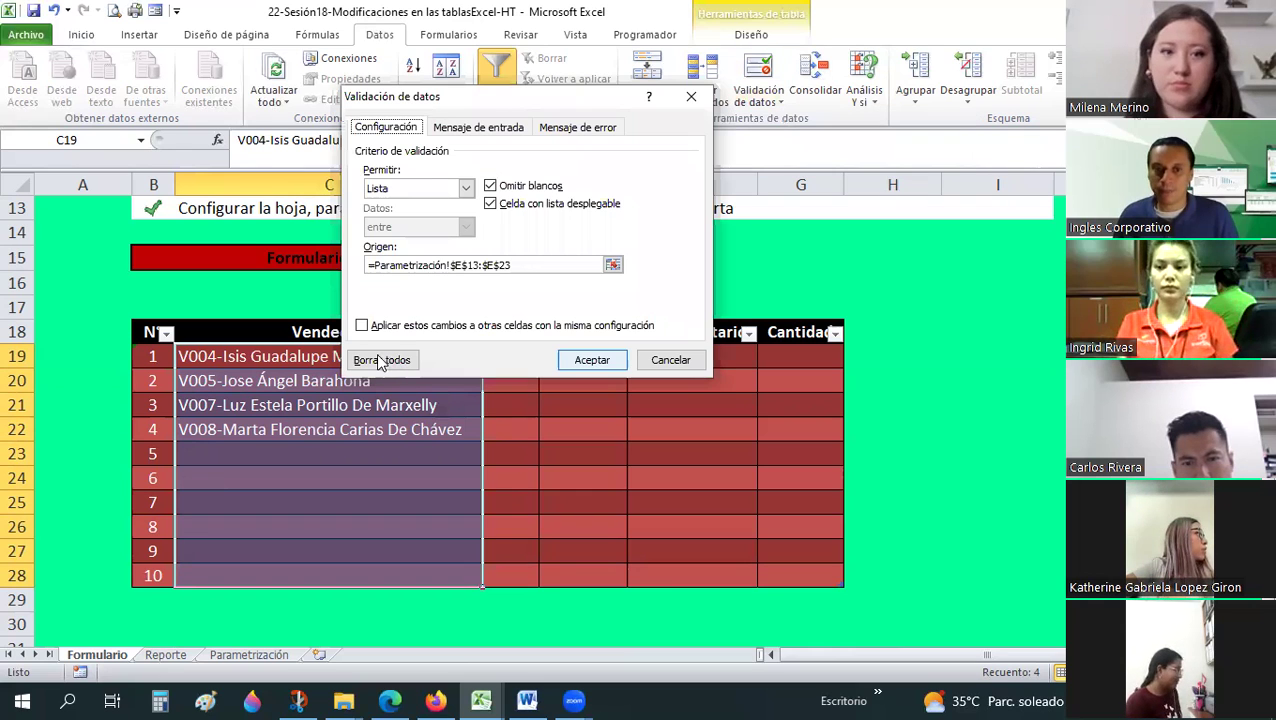
left_click(380, 361)
left_click(592, 360)
left_click(564, 476)
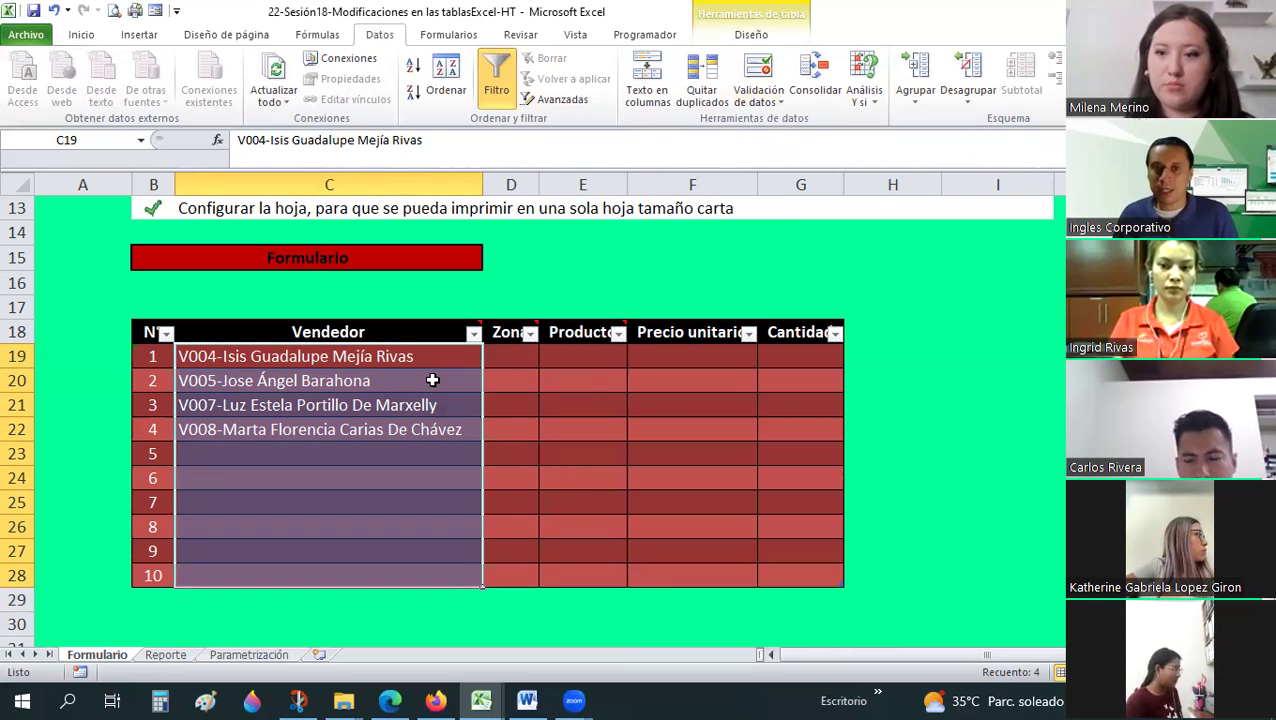
left_click_drag(330, 356, 393, 572)
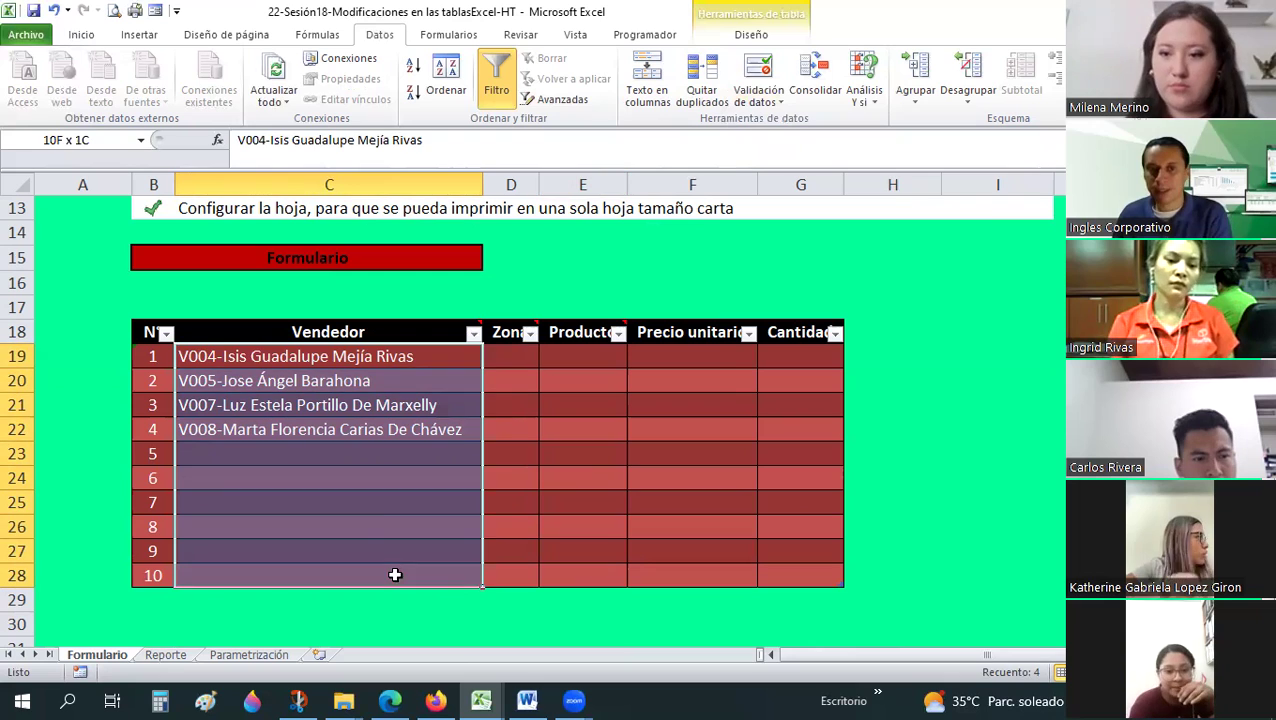
key("Delete")
left_click(362, 452)
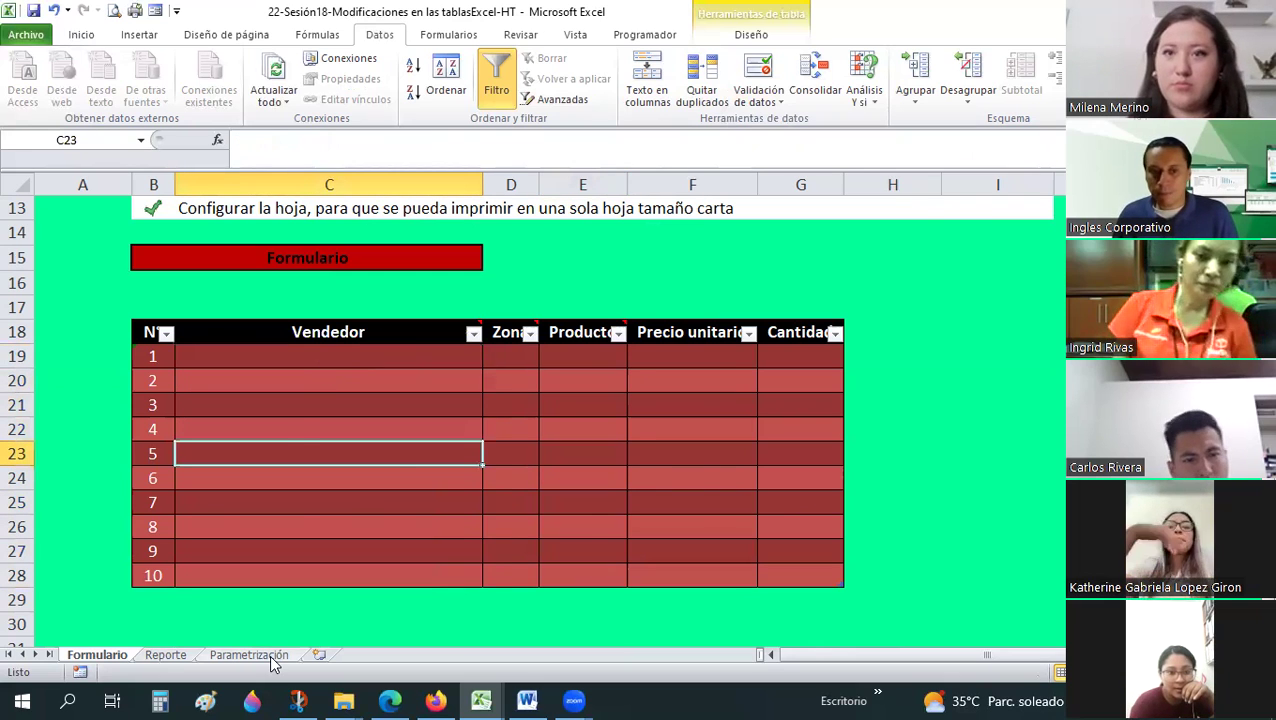
- Check the vendor concatenations E14:E23 on Parametrización, cancel the copy, and return to Formulario
left_click(252, 655)
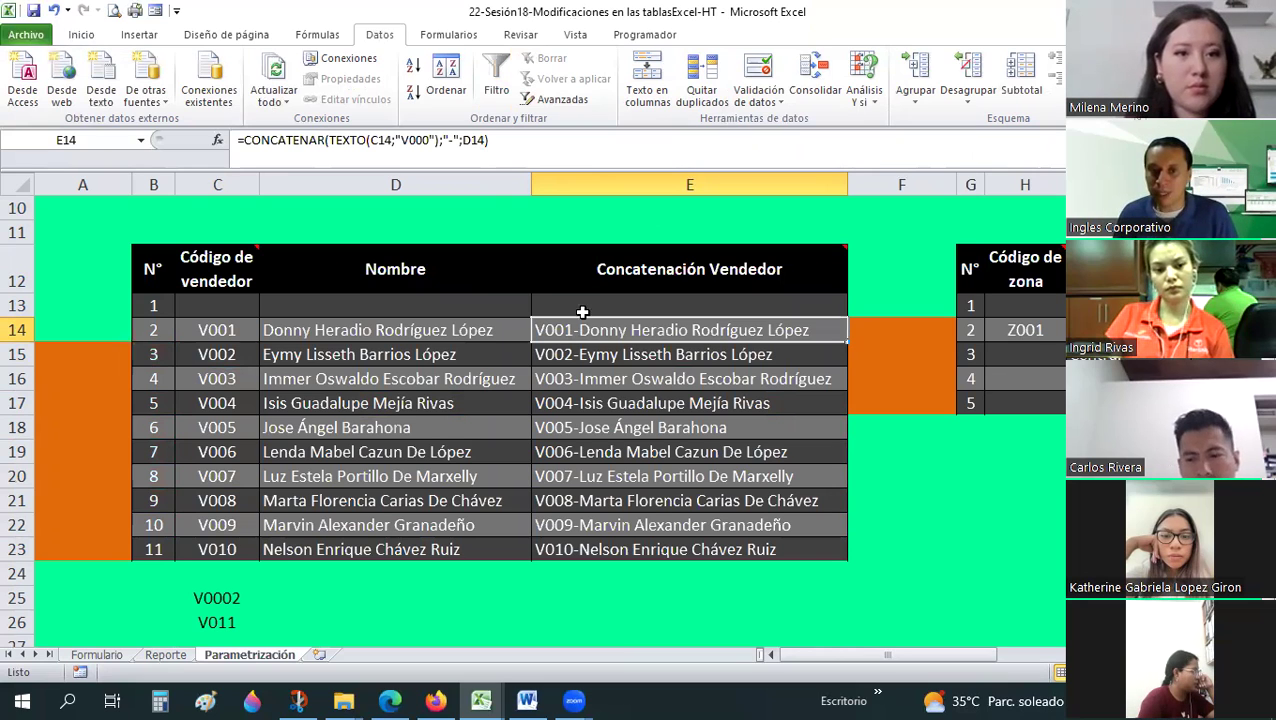
left_click(567, 552, "shift")
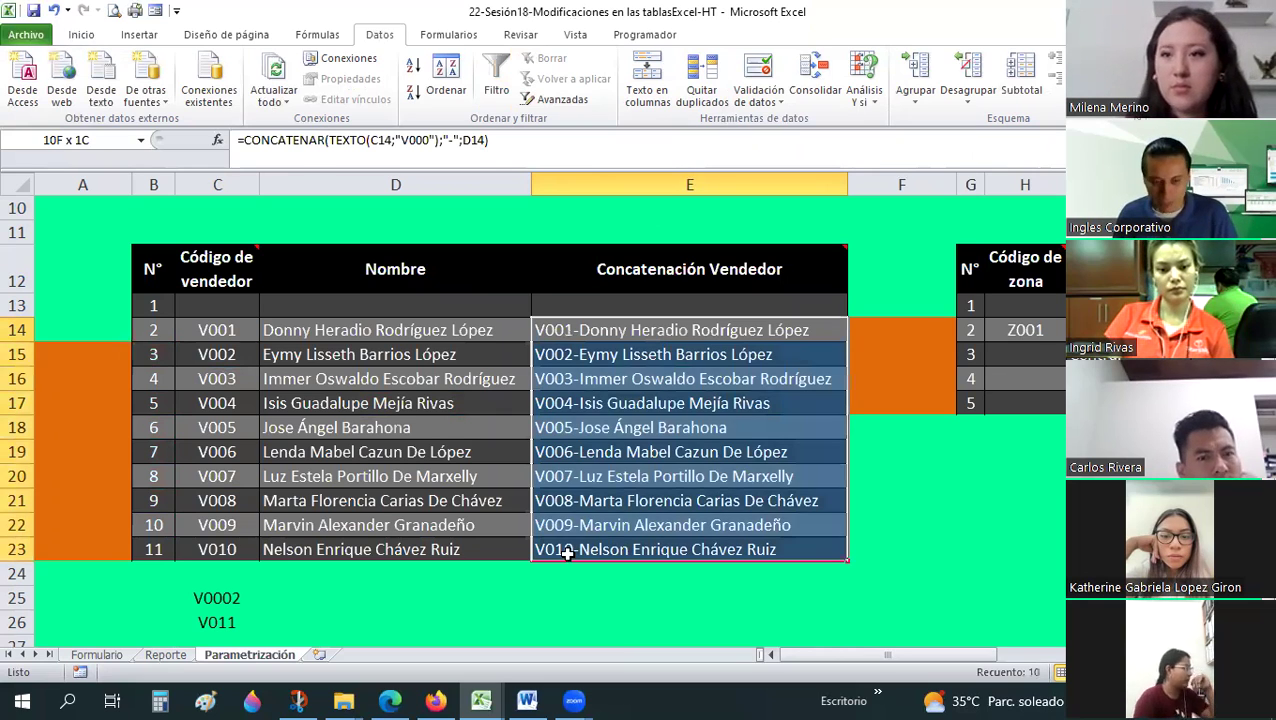
key("ctrl+c")
left_click(97, 655)
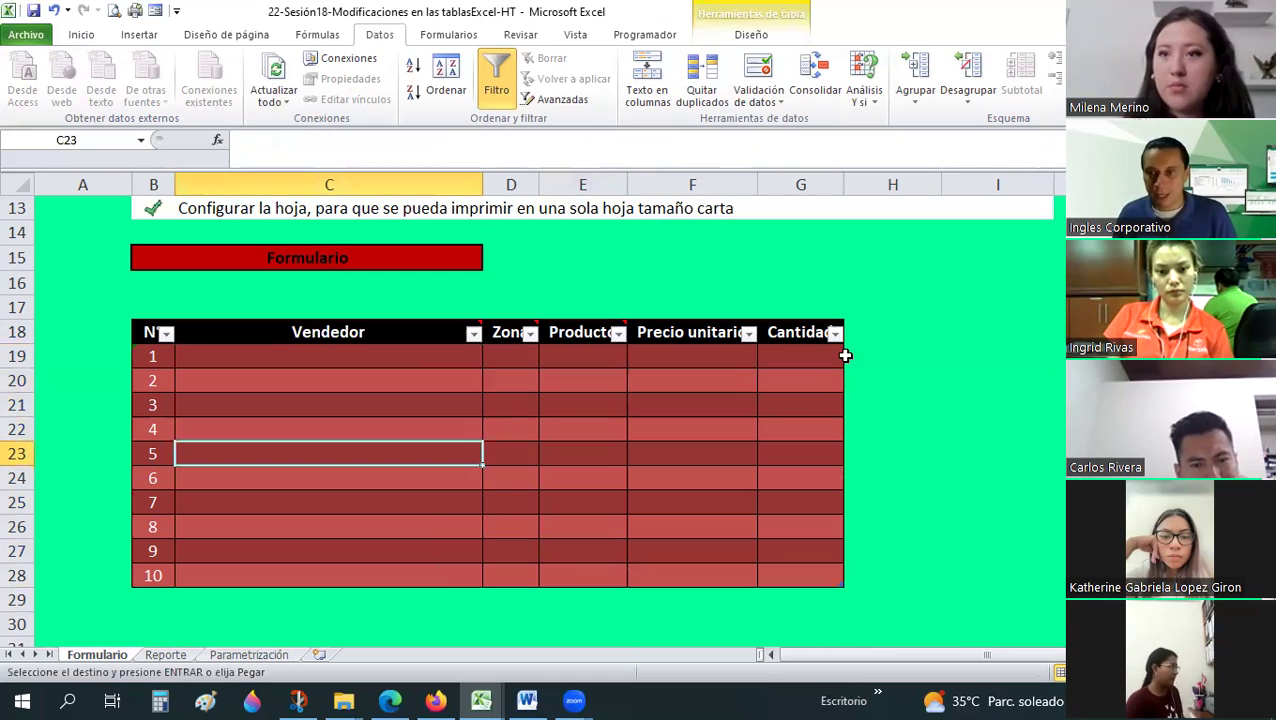
left_click(1033, 316)
left_click(1031, 346)
left_click(1060, 576)
left_click(250, 655)
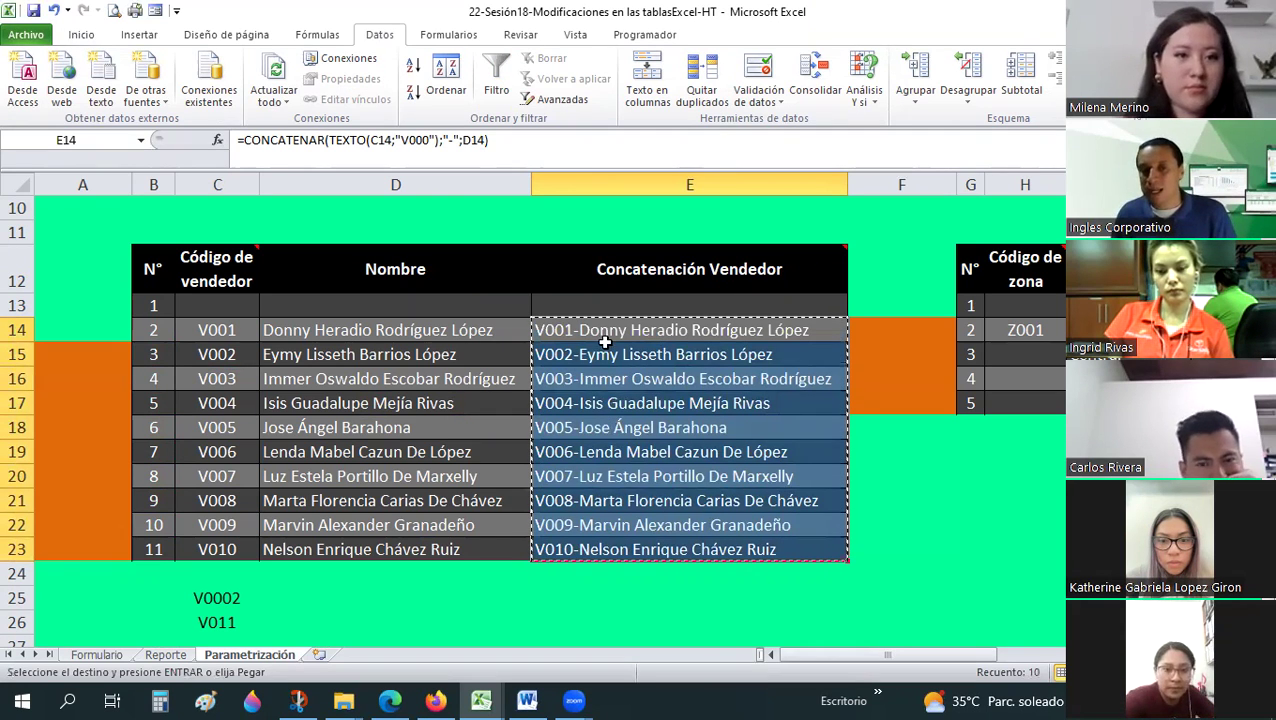
key("Escape")
left_click(597, 330)
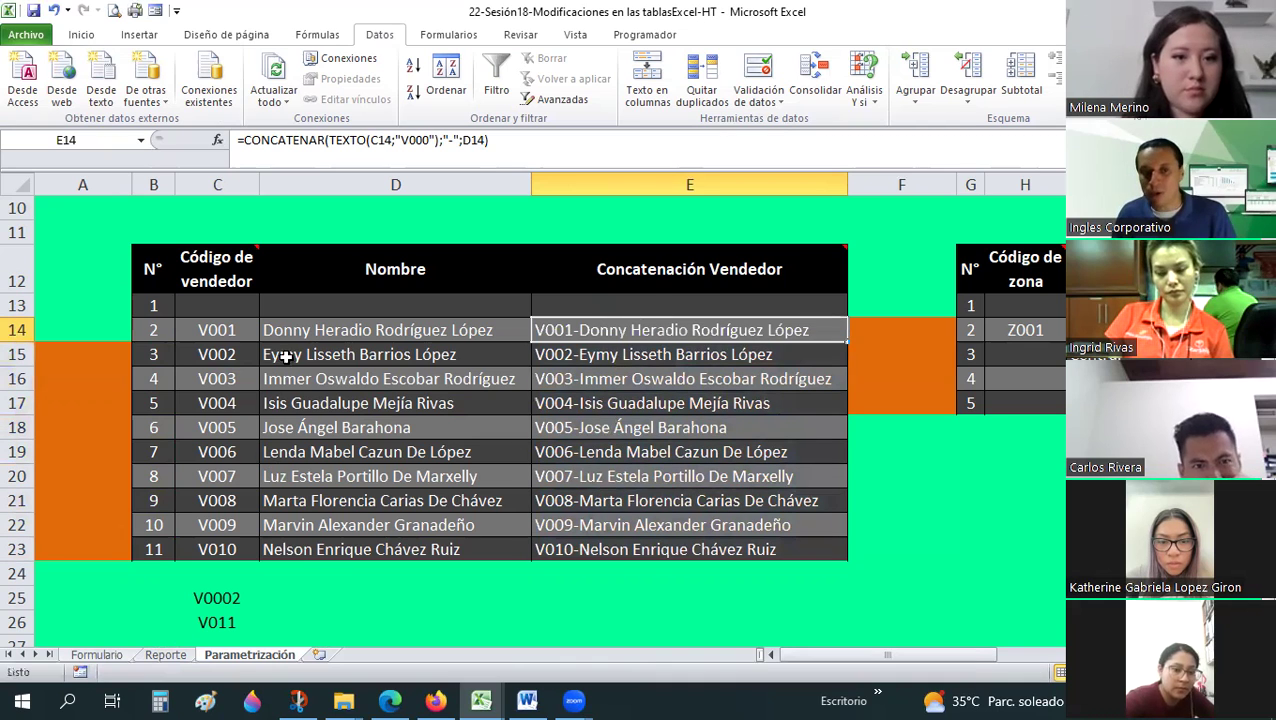
key("ctrl+Page_Up")
key("ctrl+Page_Up")
left_click_drag(286, 367, 295, 500)
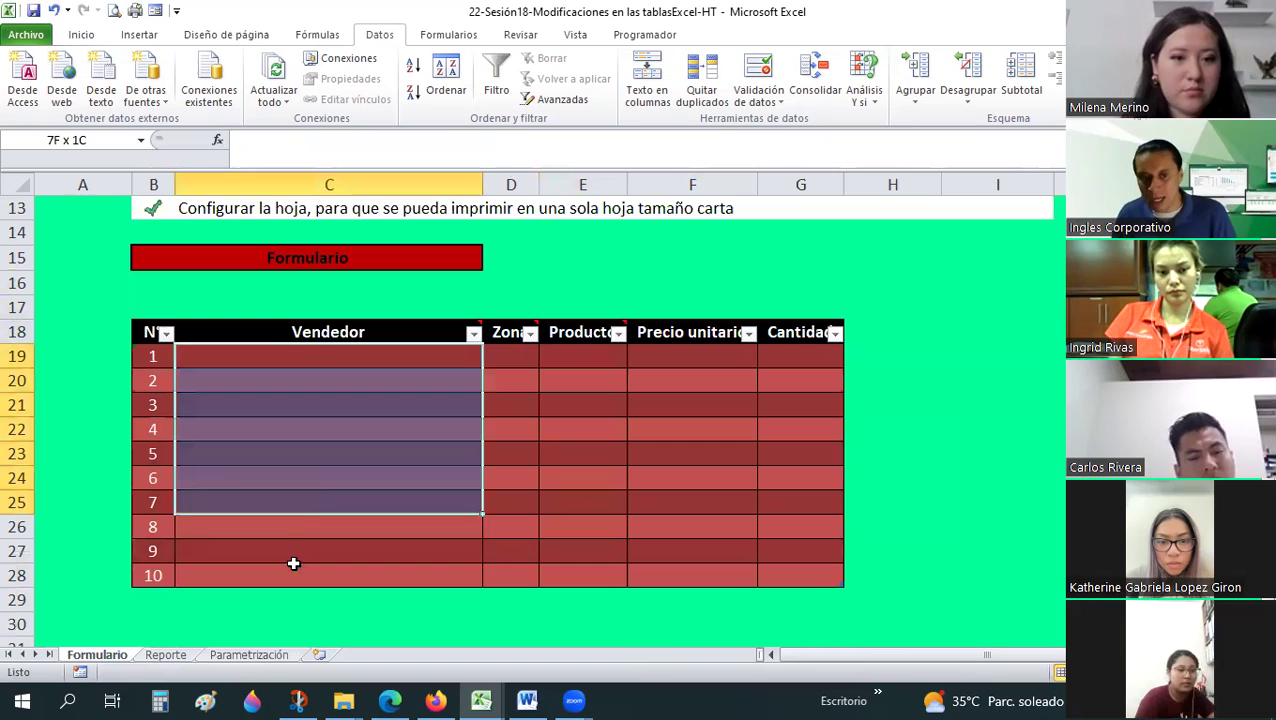
- Give C19:C28 a List validation sourced from Parametrización!$E$13:$E$23 and check C19's dropdown
left_click_drag(293, 564, 293, 571)
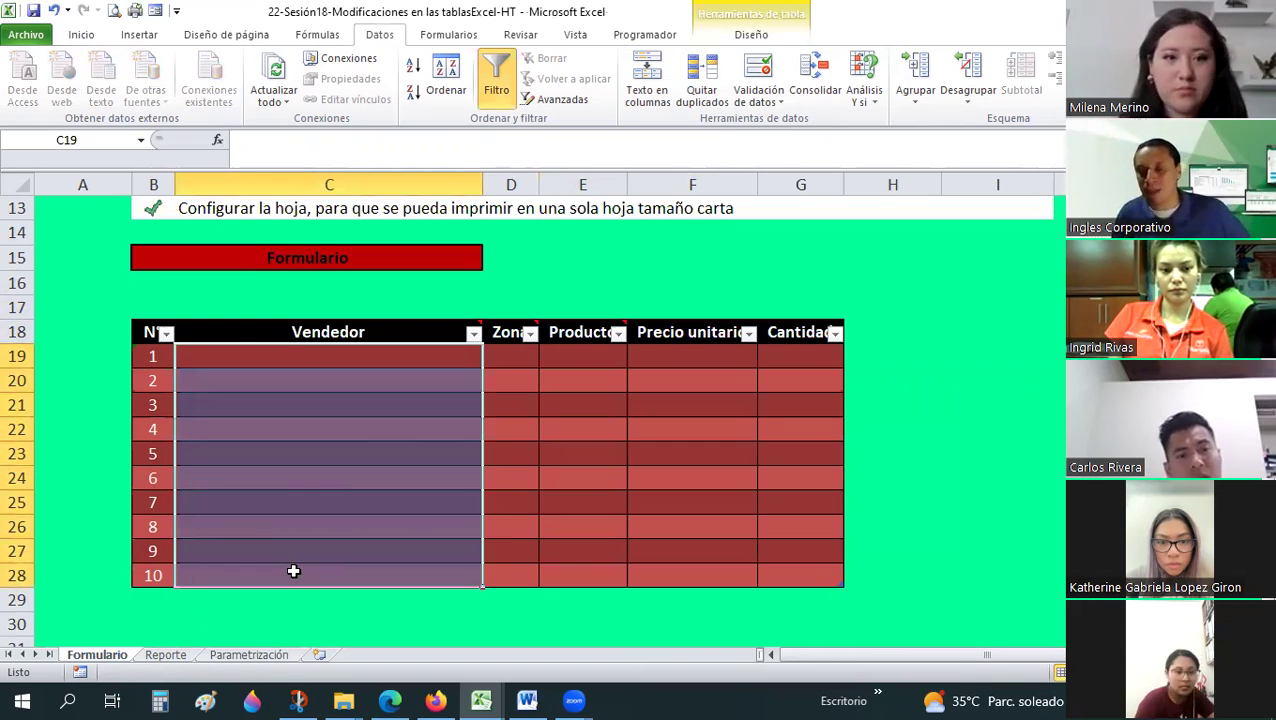
left_click(756, 103)
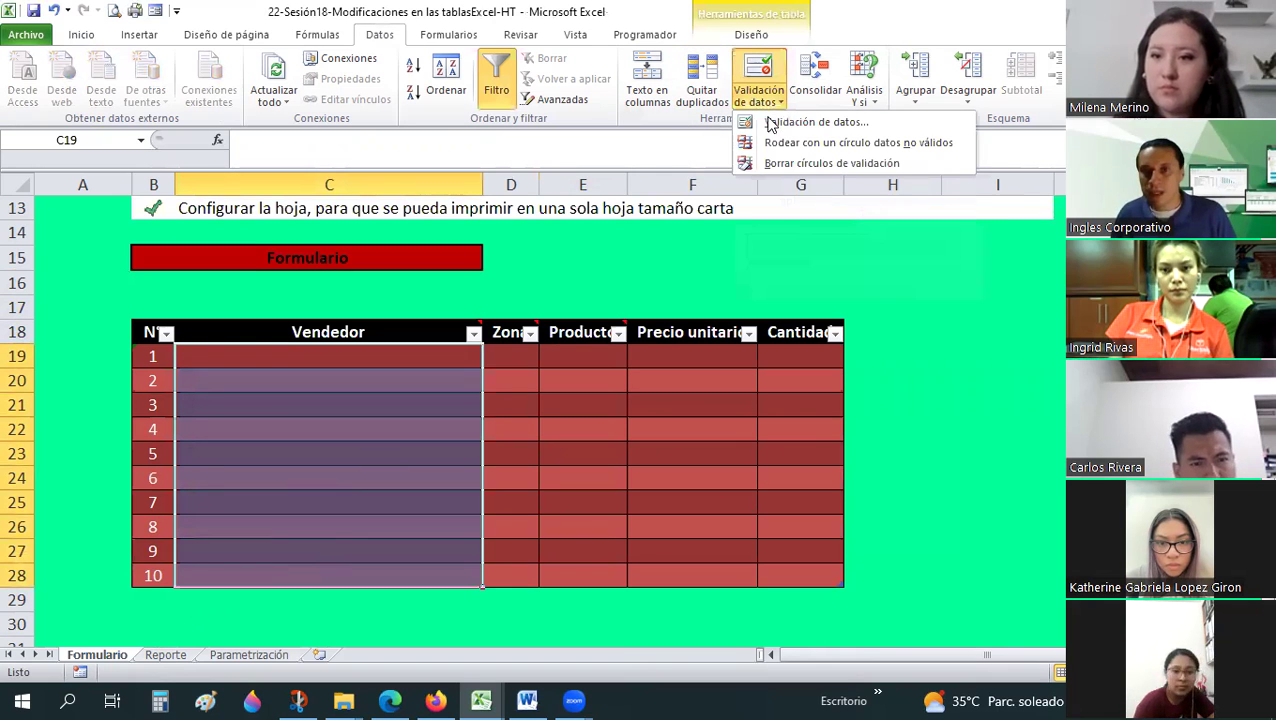
left_click(770, 123)
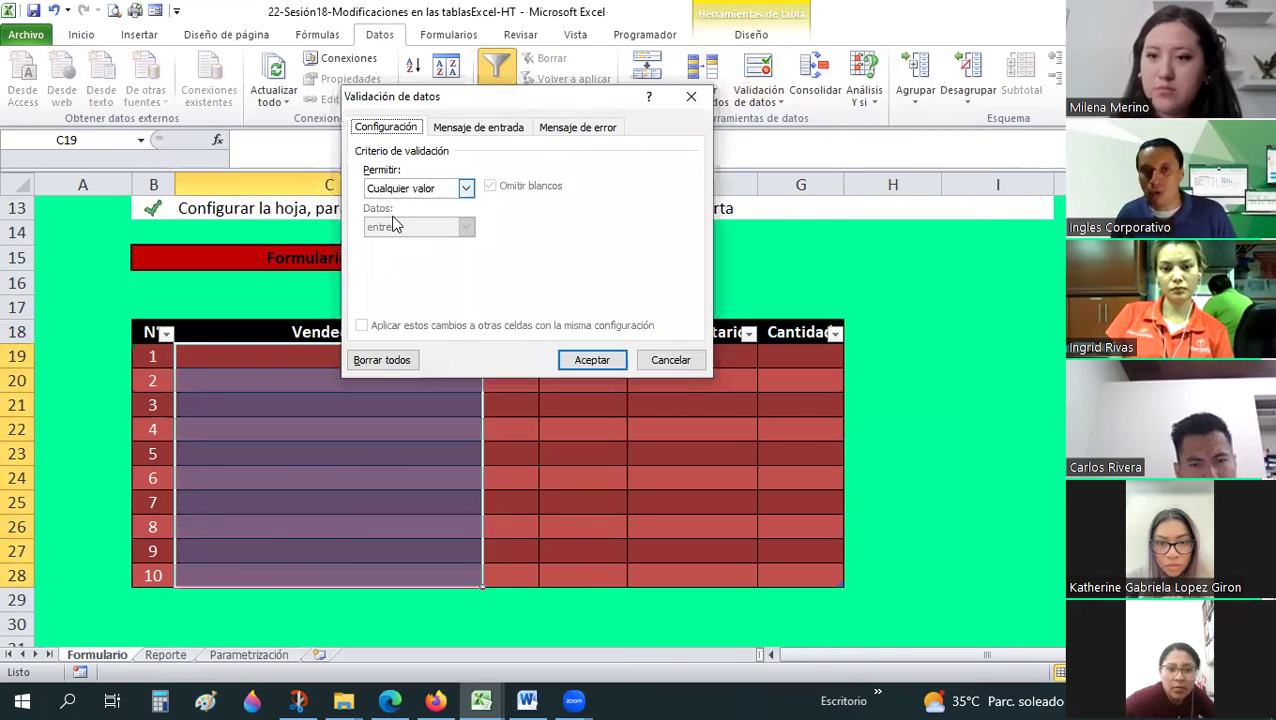
left_click(400, 190)
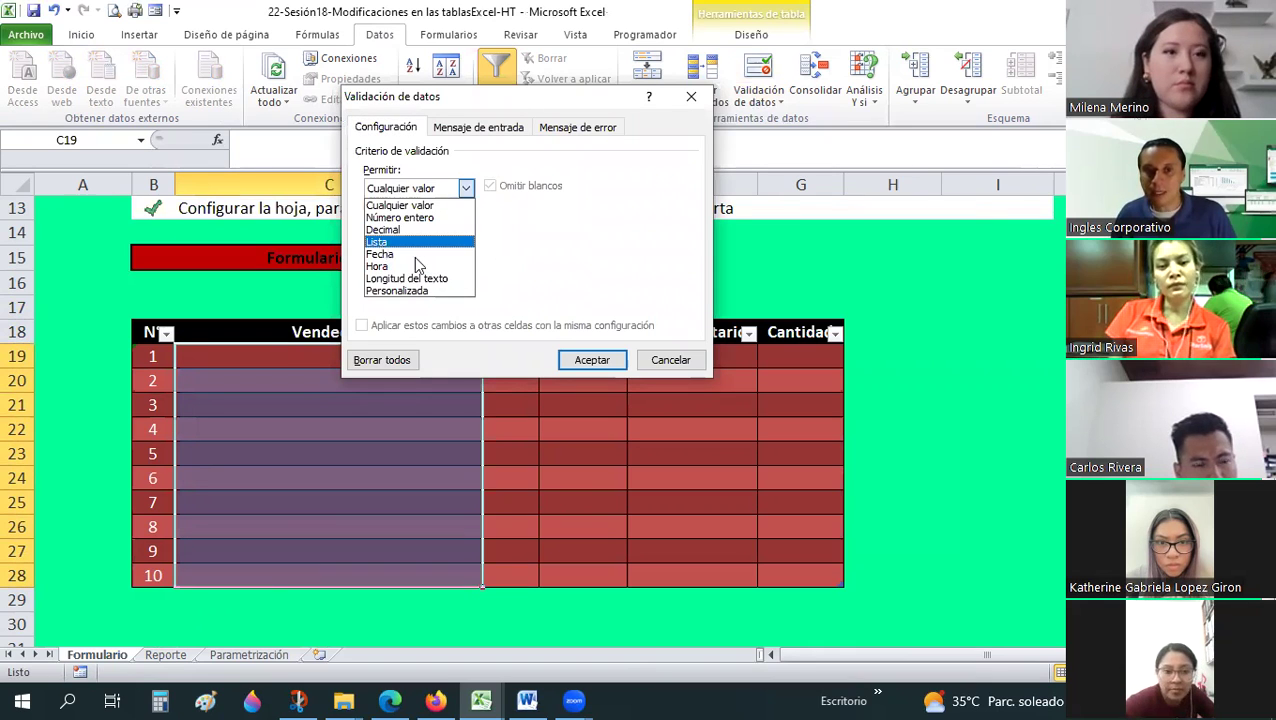
left_click(400, 242)
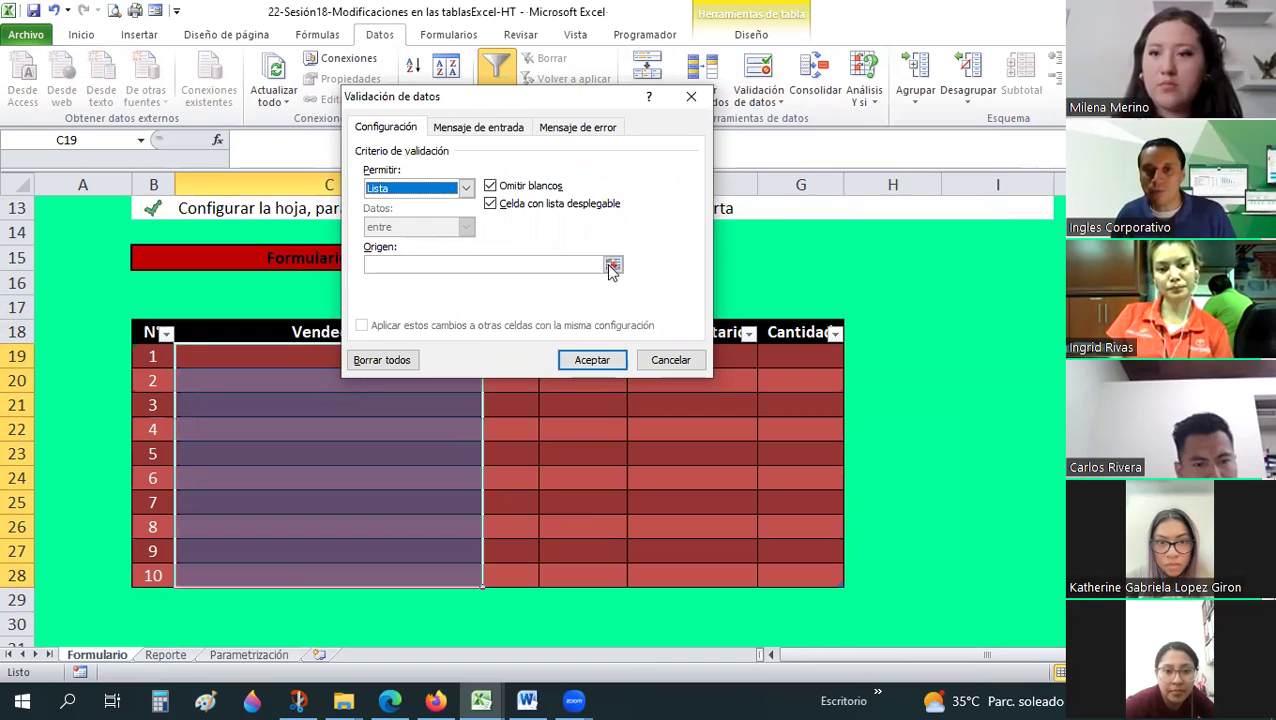
left_click(612, 266)
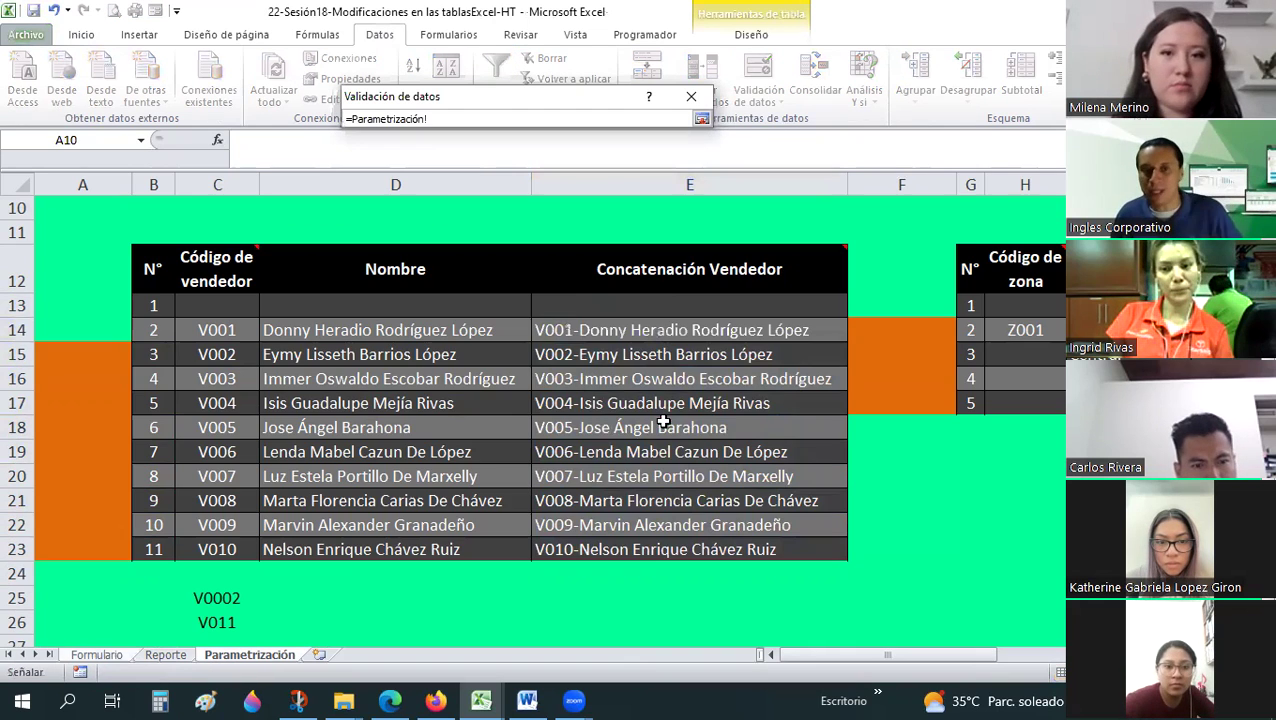
left_click(245, 655)
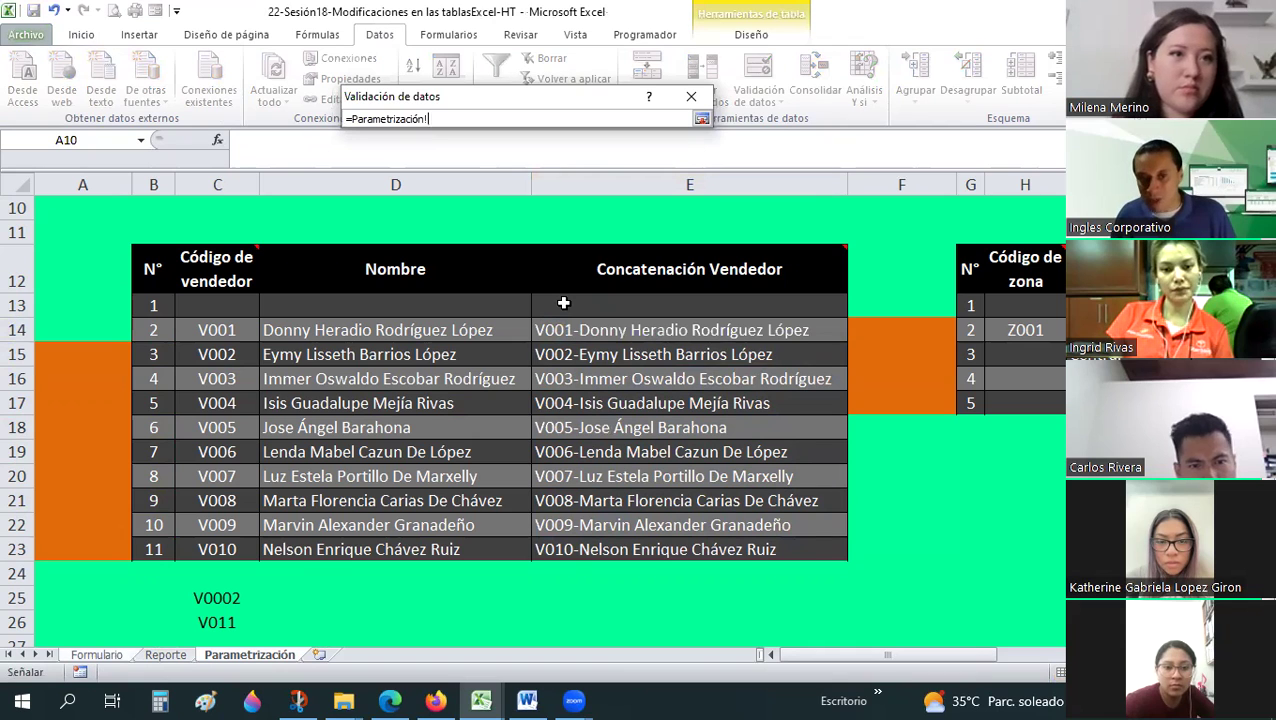
left_click_drag(564, 303, 571, 544)
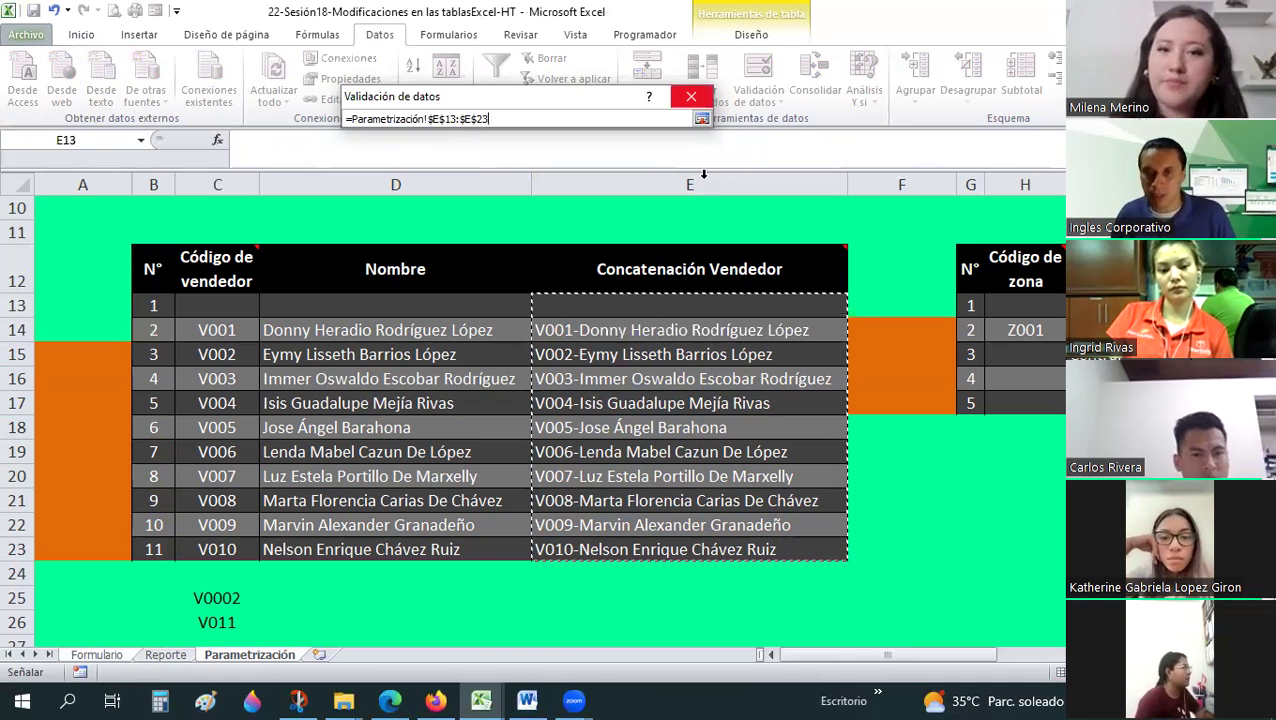
left_click(702, 120)
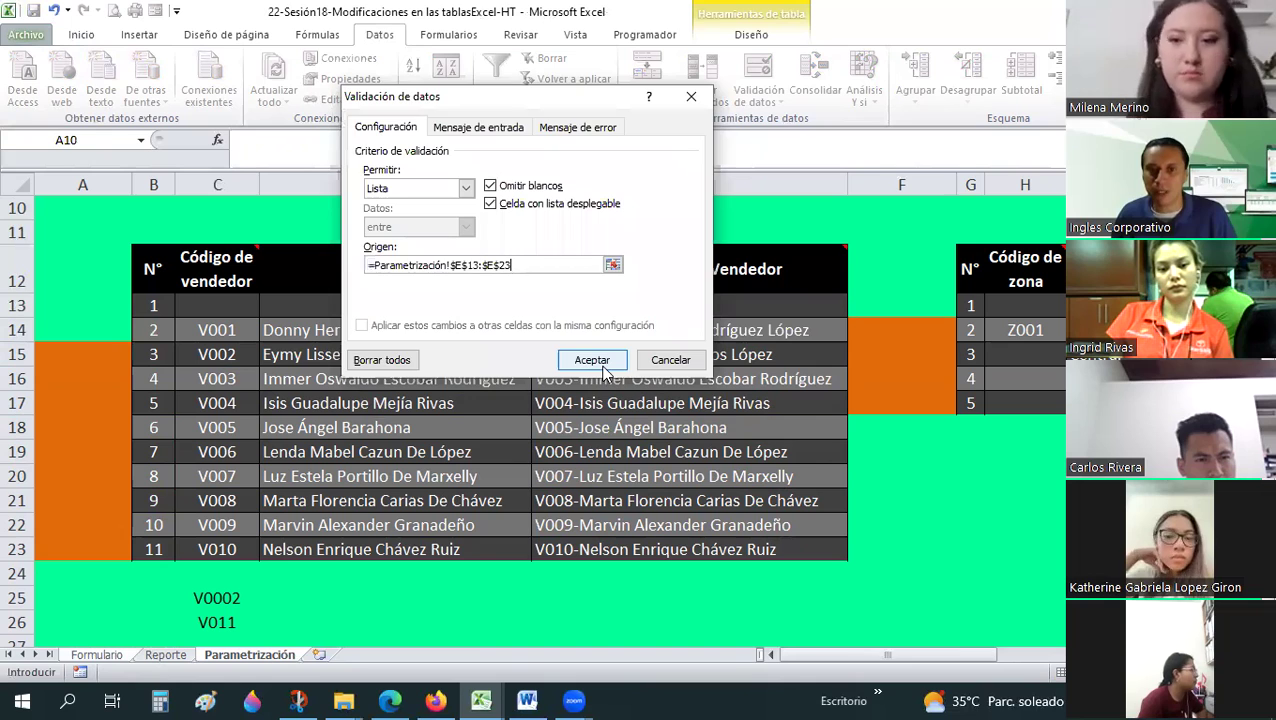
left_click(603, 372)
left_click(409, 357)
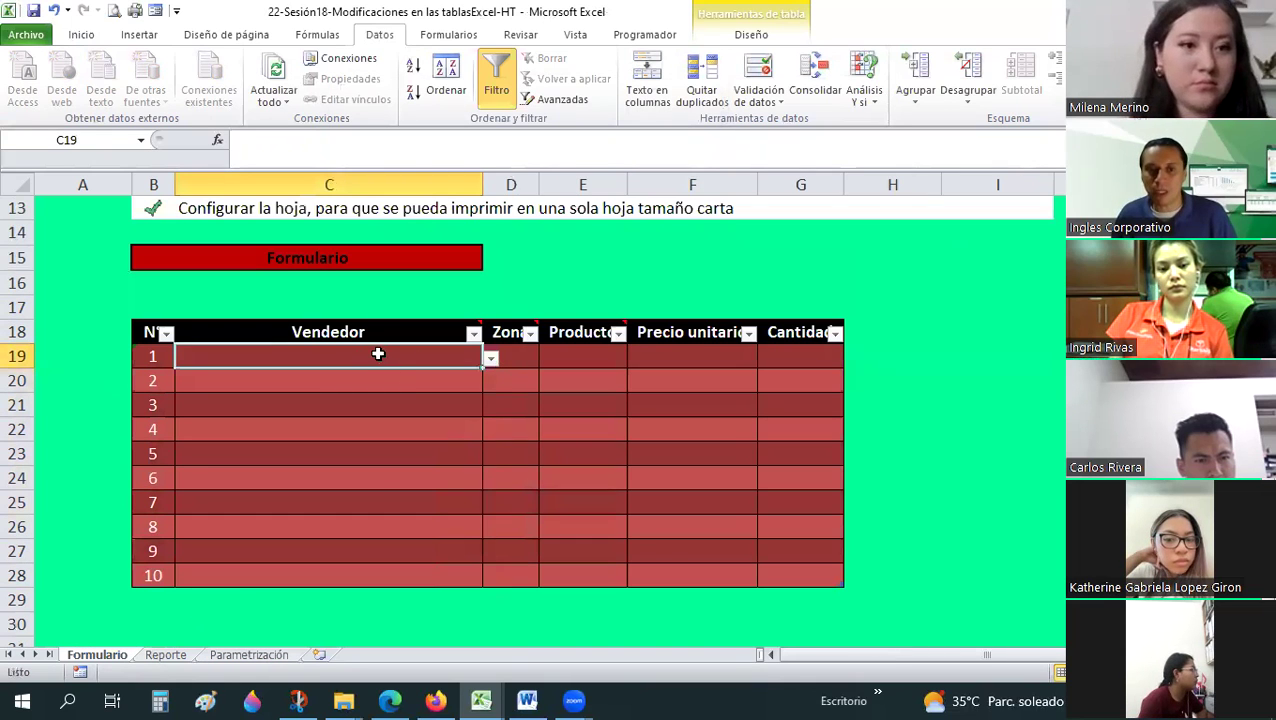
left_click_drag(378, 354, 379, 576)
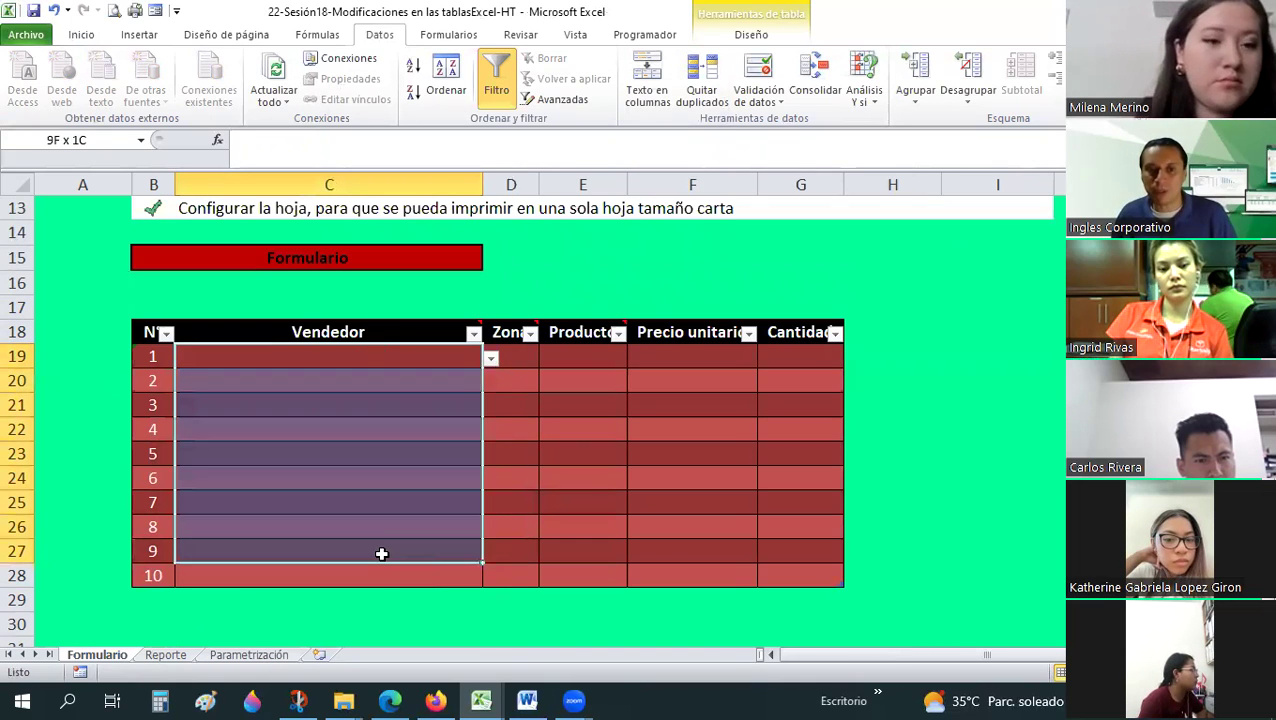
- In Data Validation's Mensaje de error tab, set the Stop alert title to ERROR
left_click(720, 35)
left_click(650, 35)
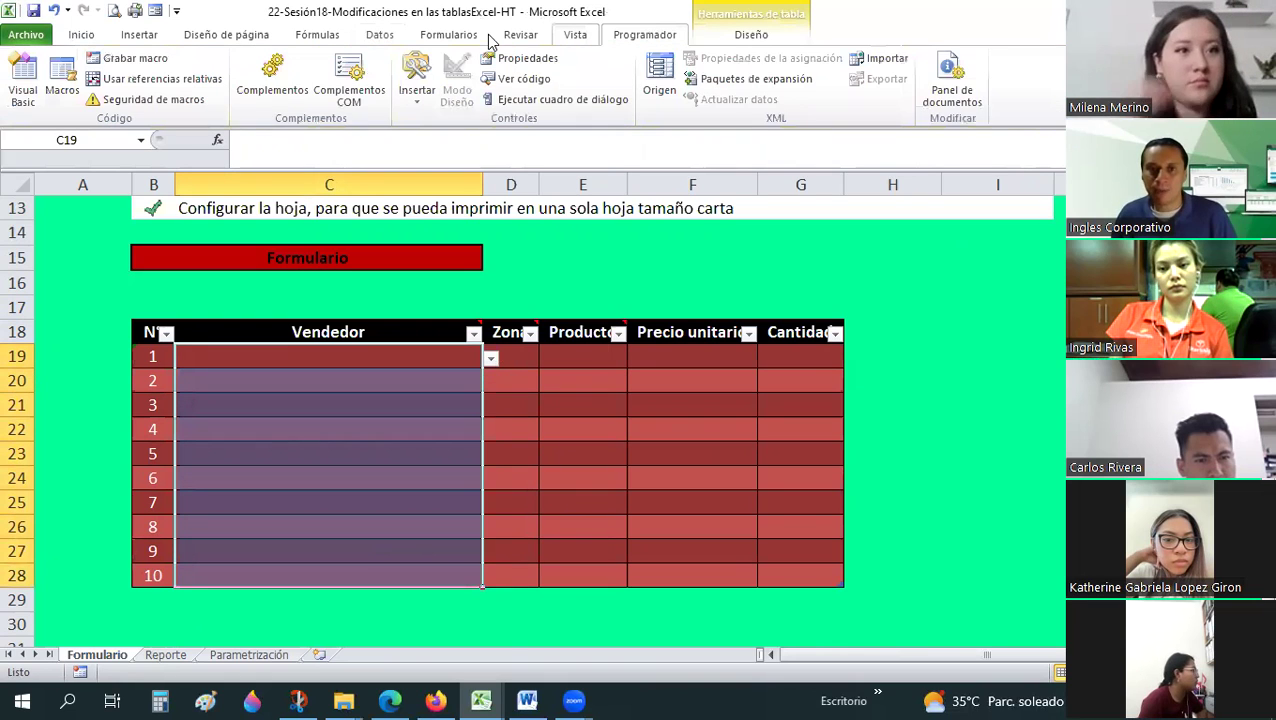
left_click(379, 35)
left_click(759, 90)
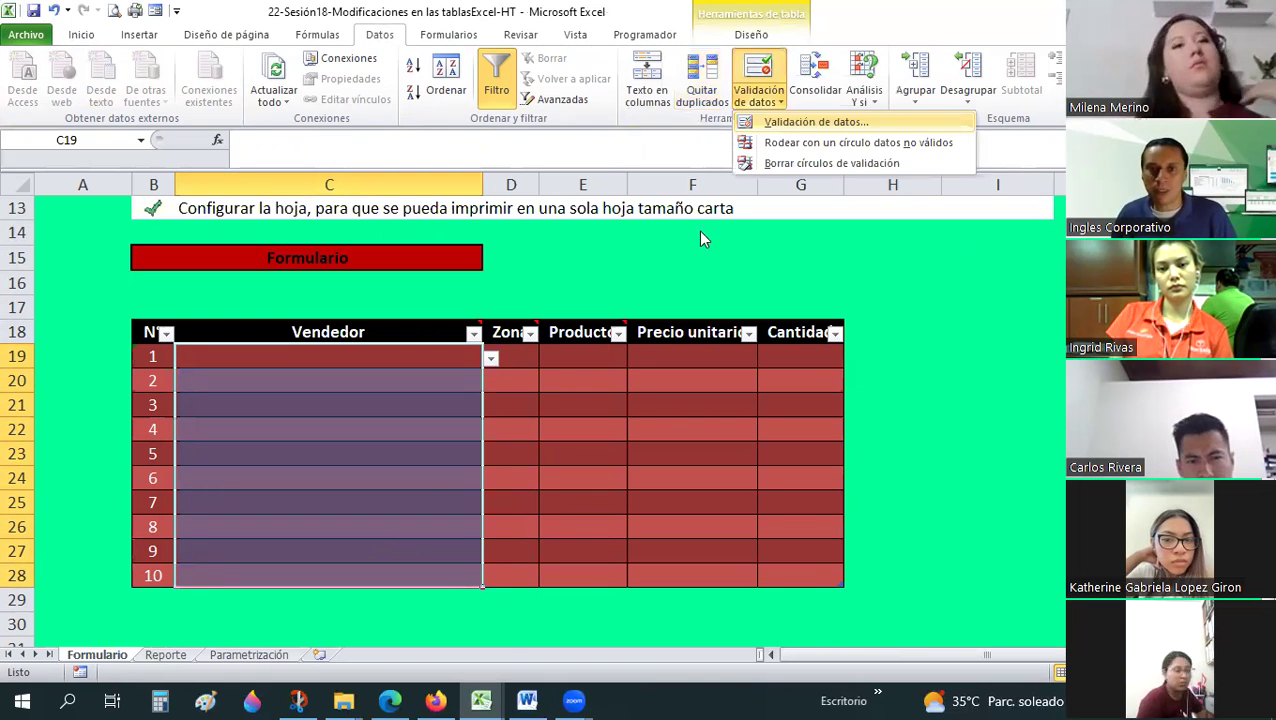
left_click(815, 121)
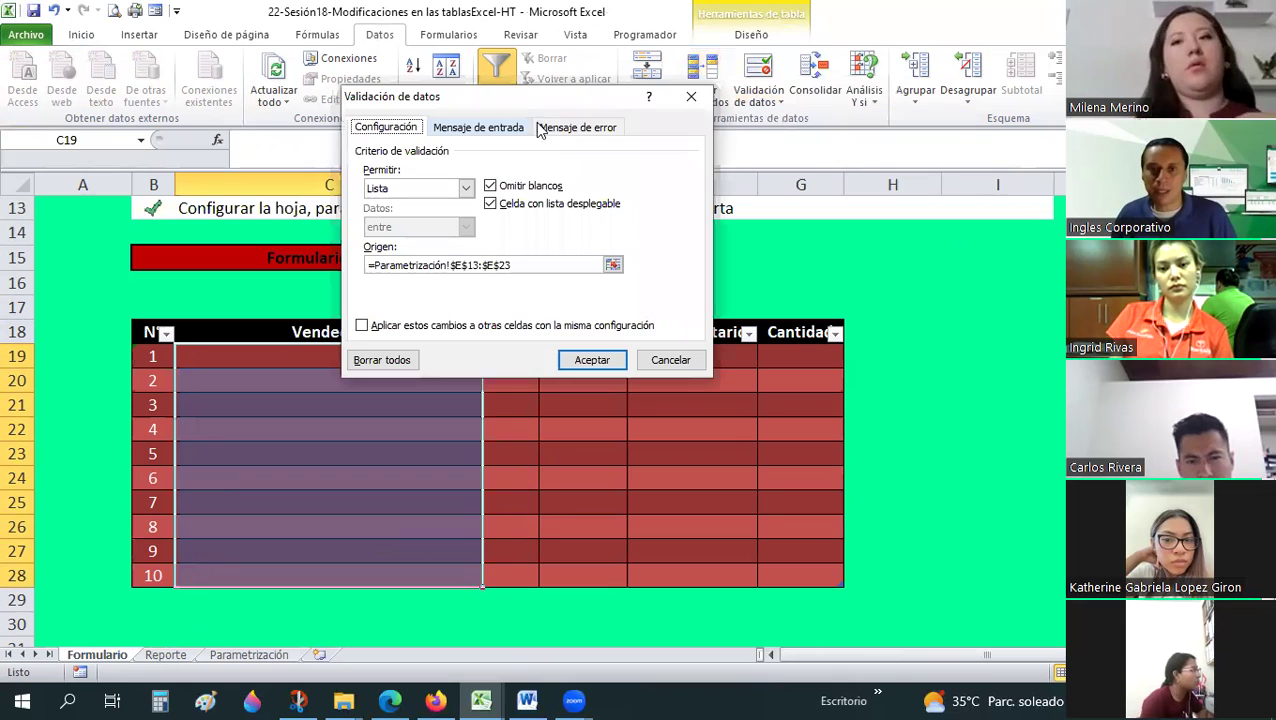
key("ctrl+shift+Tab")
left_click(570, 213)
type("e")
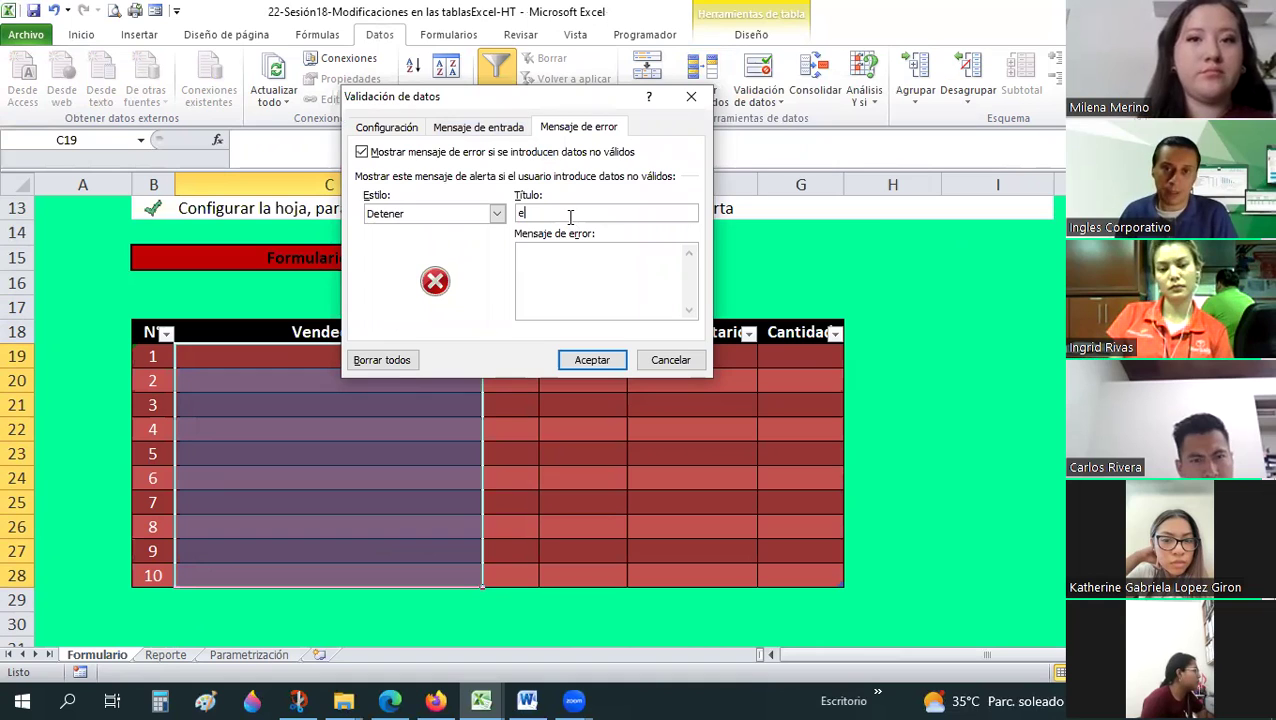
type("a")
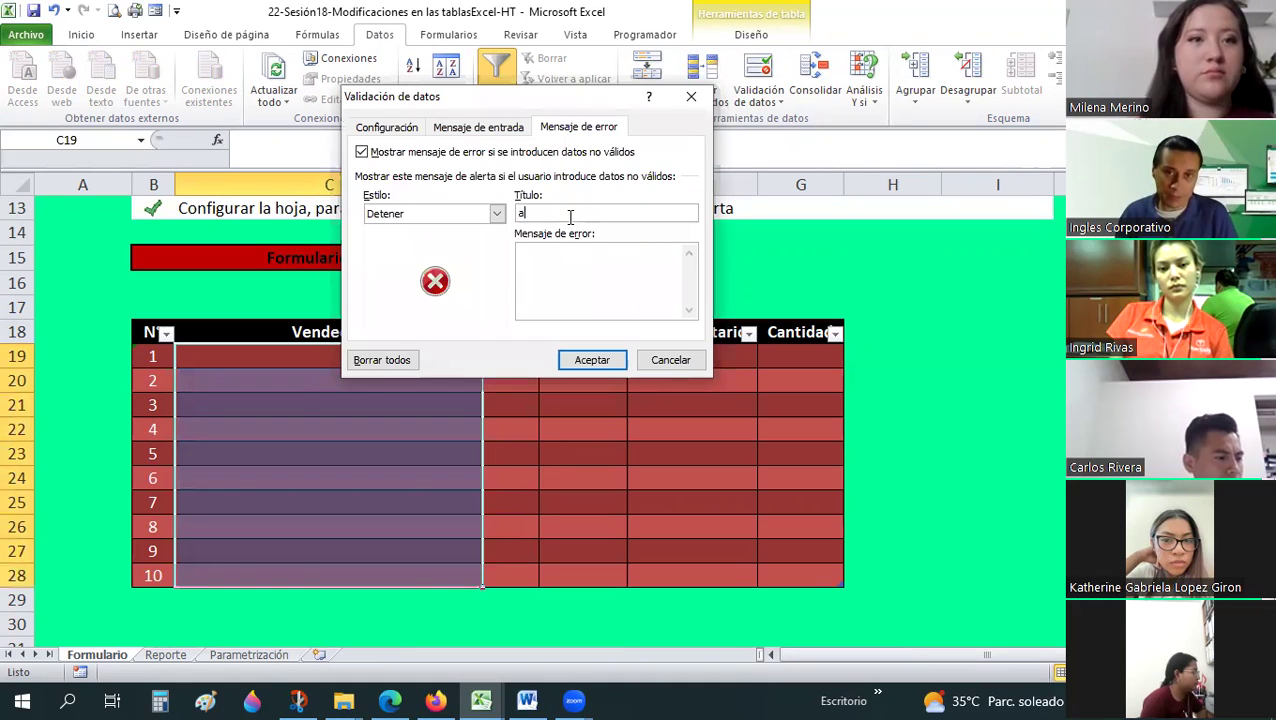
key("BackSpace")
type("ERROR")
key("Tab")
- Enter the message 'Unicamente elegir algún nombre de los que presenta el formulario' and confirm
type("nicamen")
type("r algún")
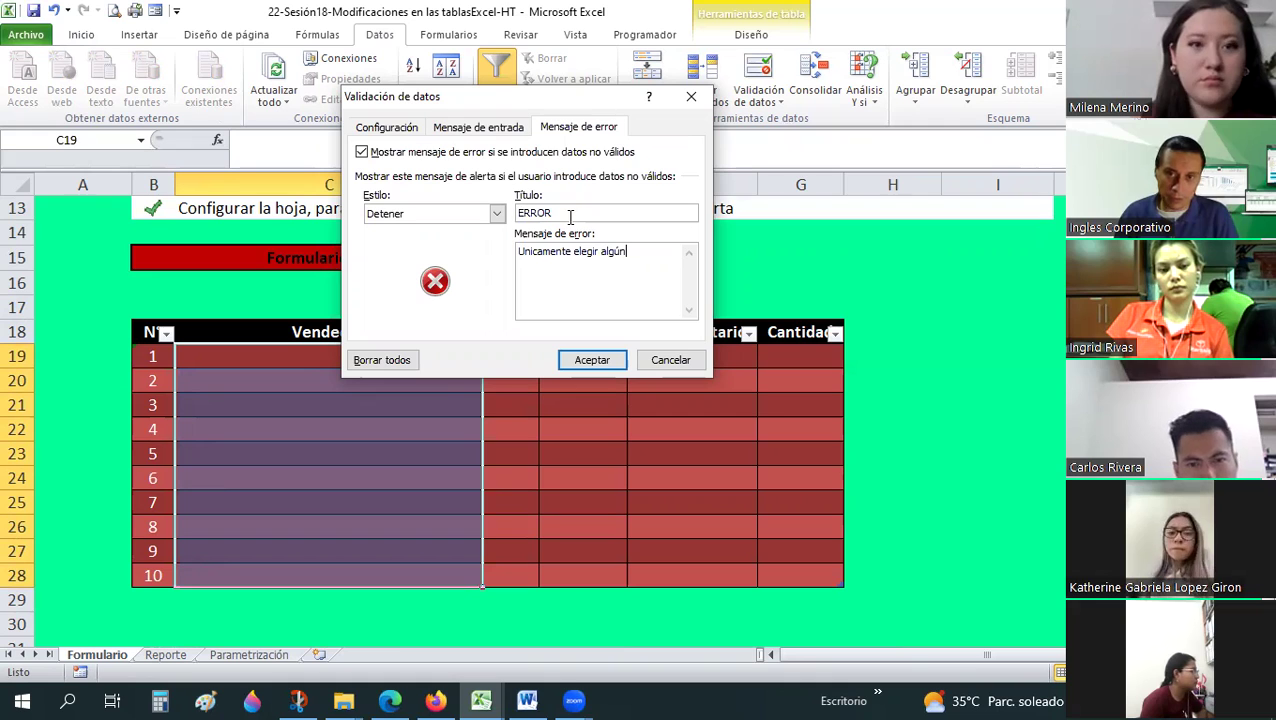
type("de")
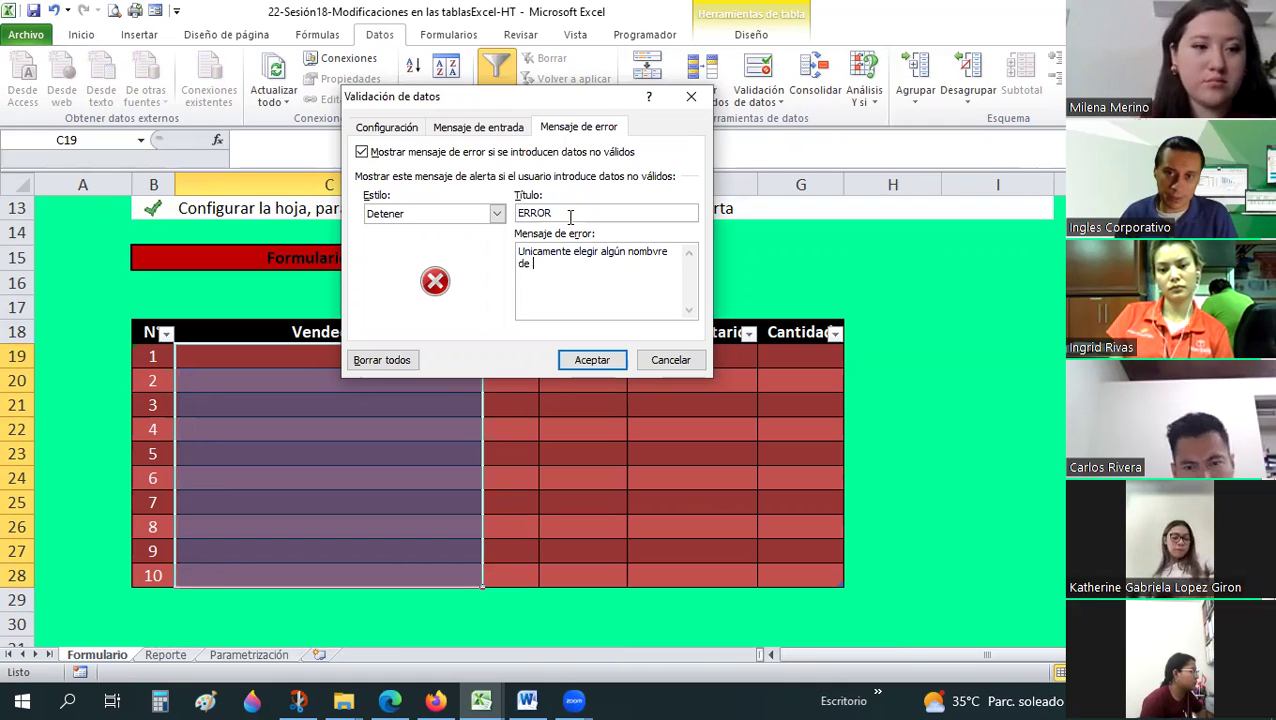
key("BackSpace")
key("BackSpace")
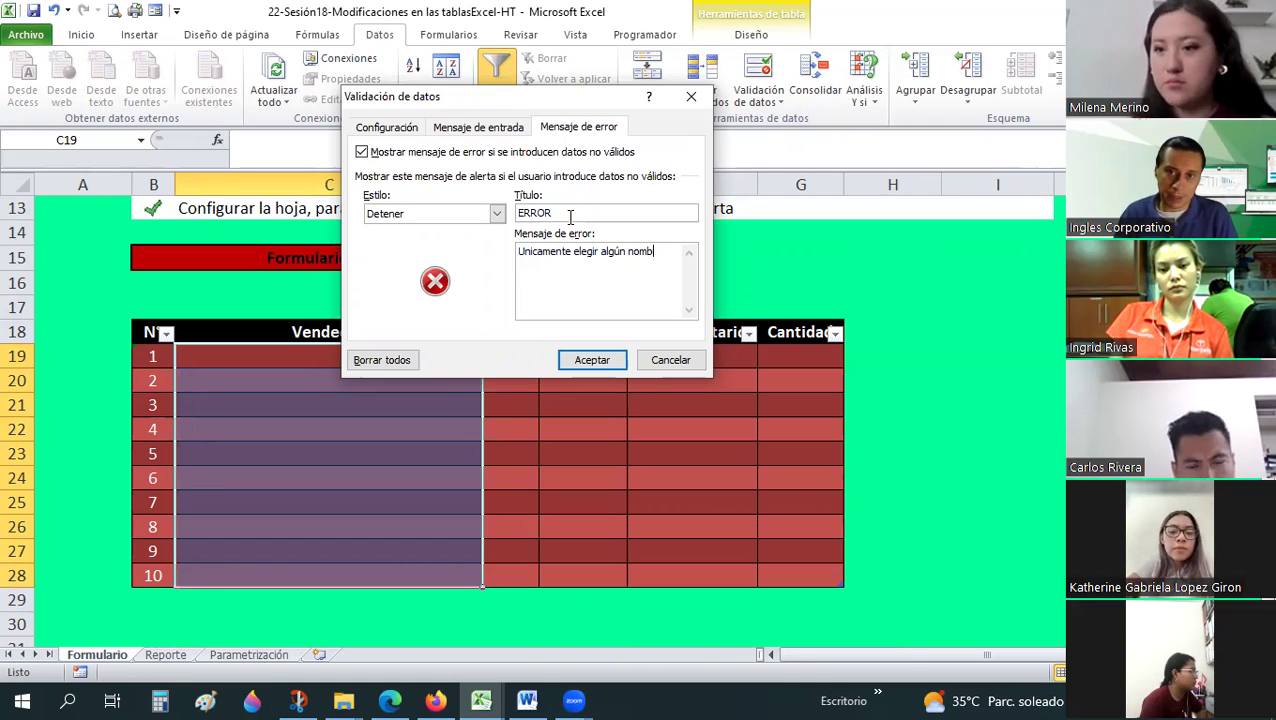
type("re delos que pre")
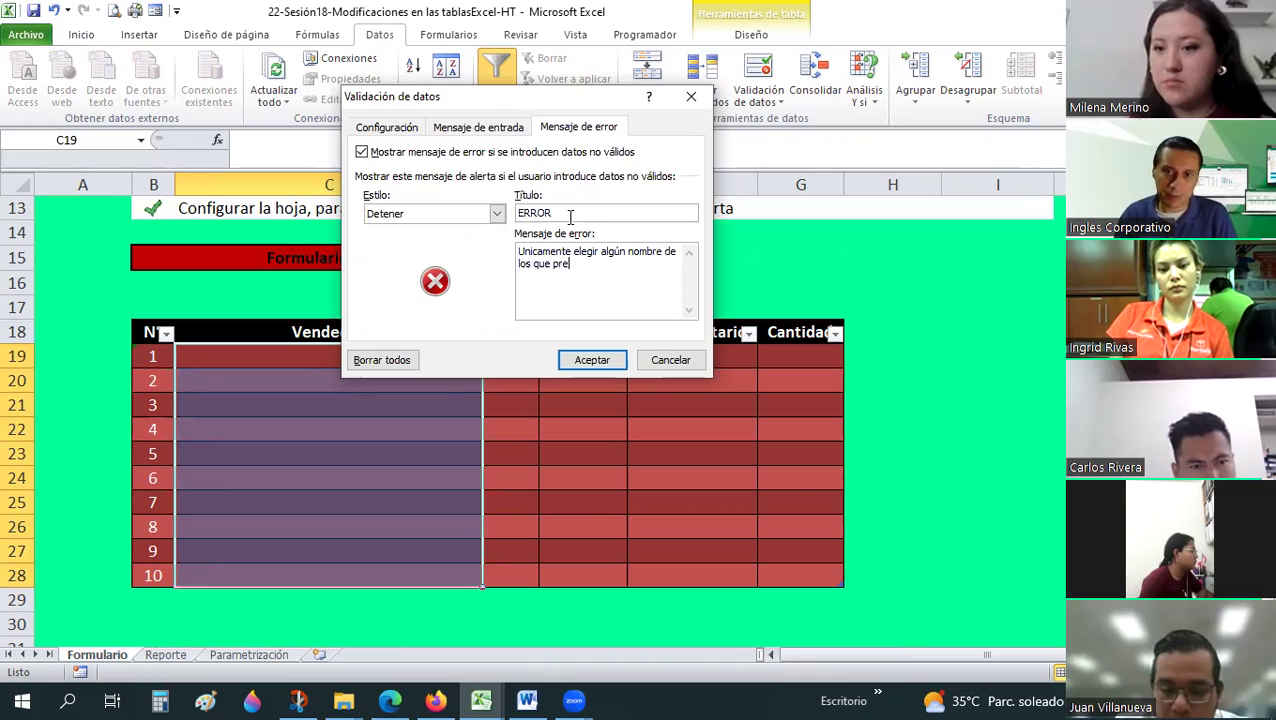
type("senta el formulario")
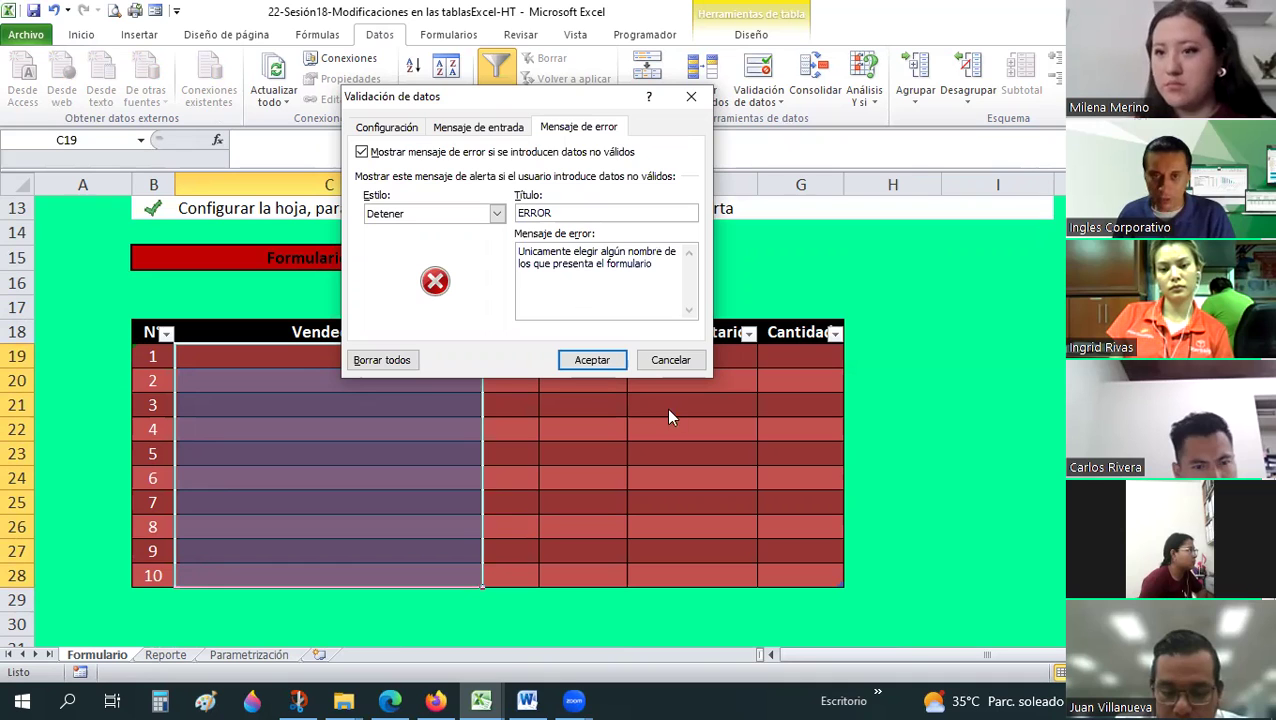
key("Return")
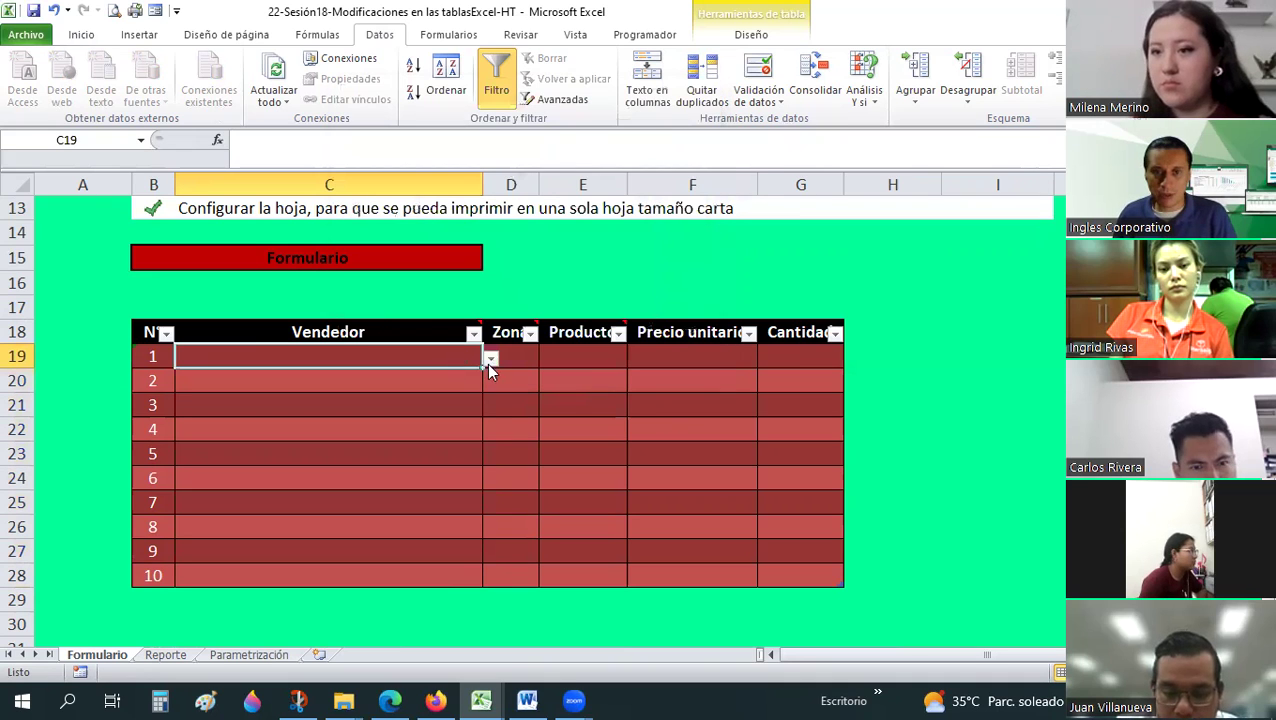
- Choose vendors V004, V005 and V002 from the dropdowns in Vendedor rows 1–3
left_click(490, 359)
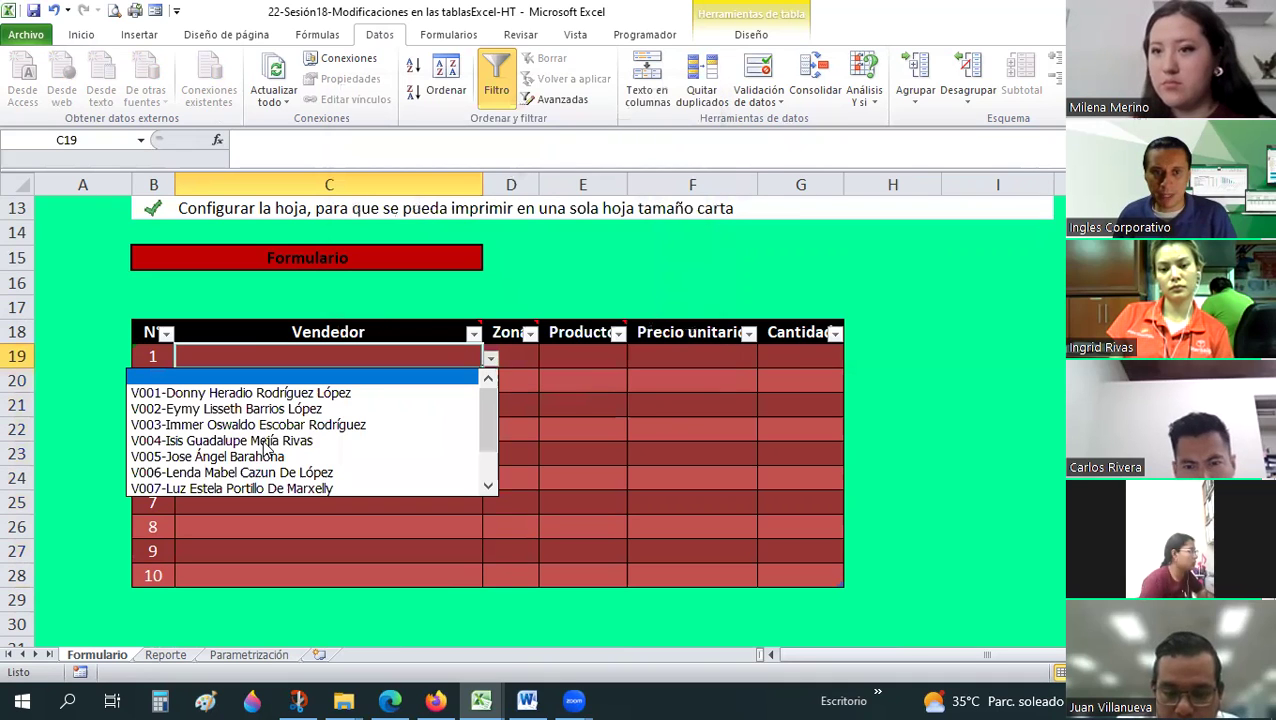
left_click(210, 441)
left_click(327, 396)
left_click(478, 384)
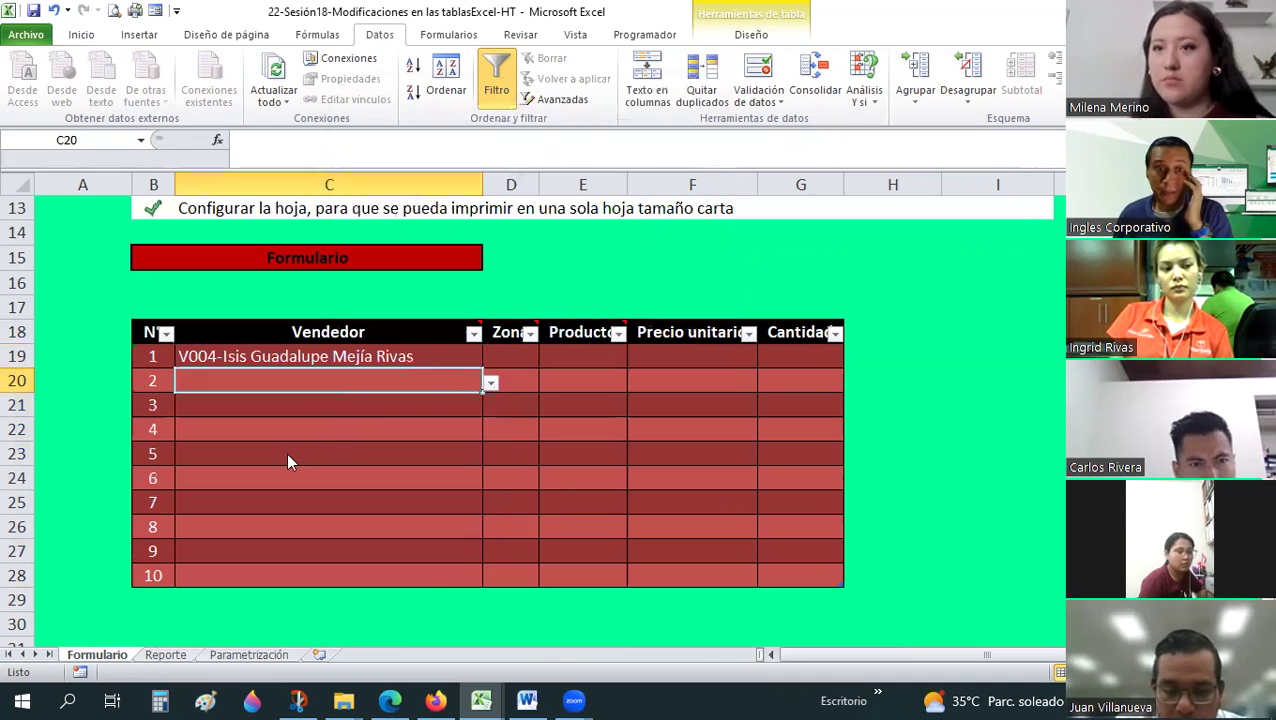
left_click(490, 383)
left_click(240, 484)
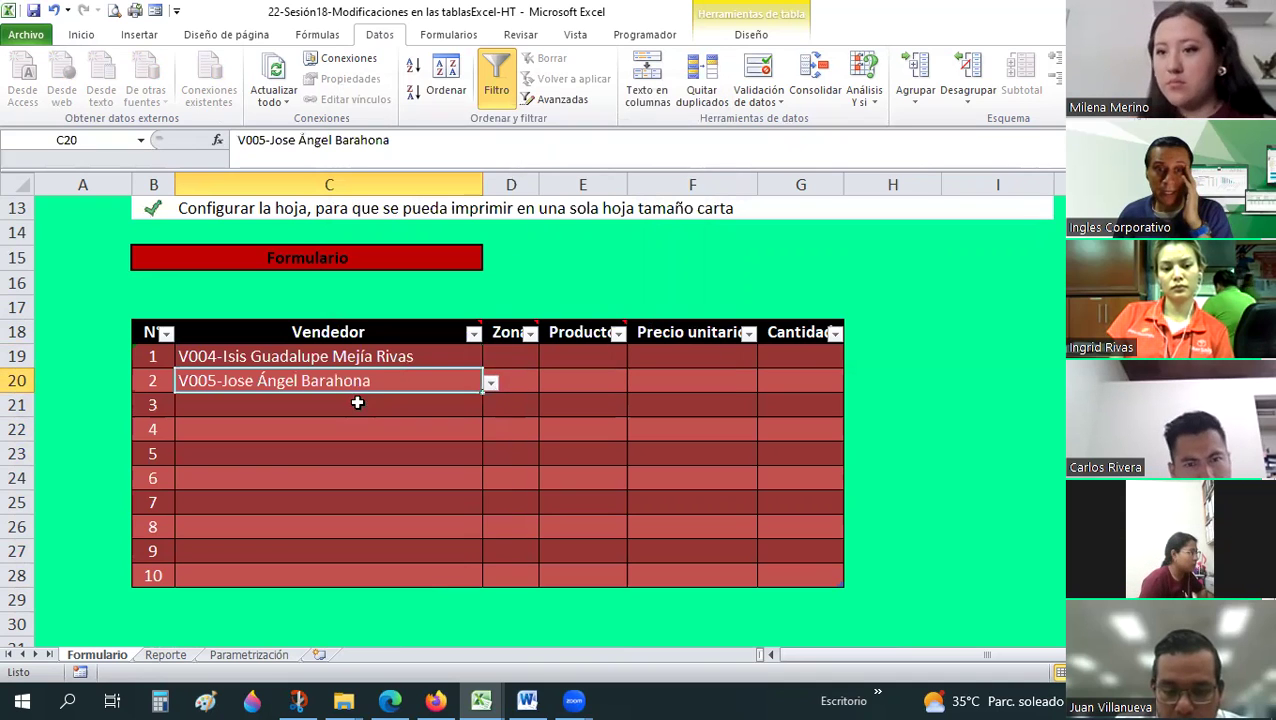
left_click(505, 413)
left_click(478, 410)
left_click(490, 407)
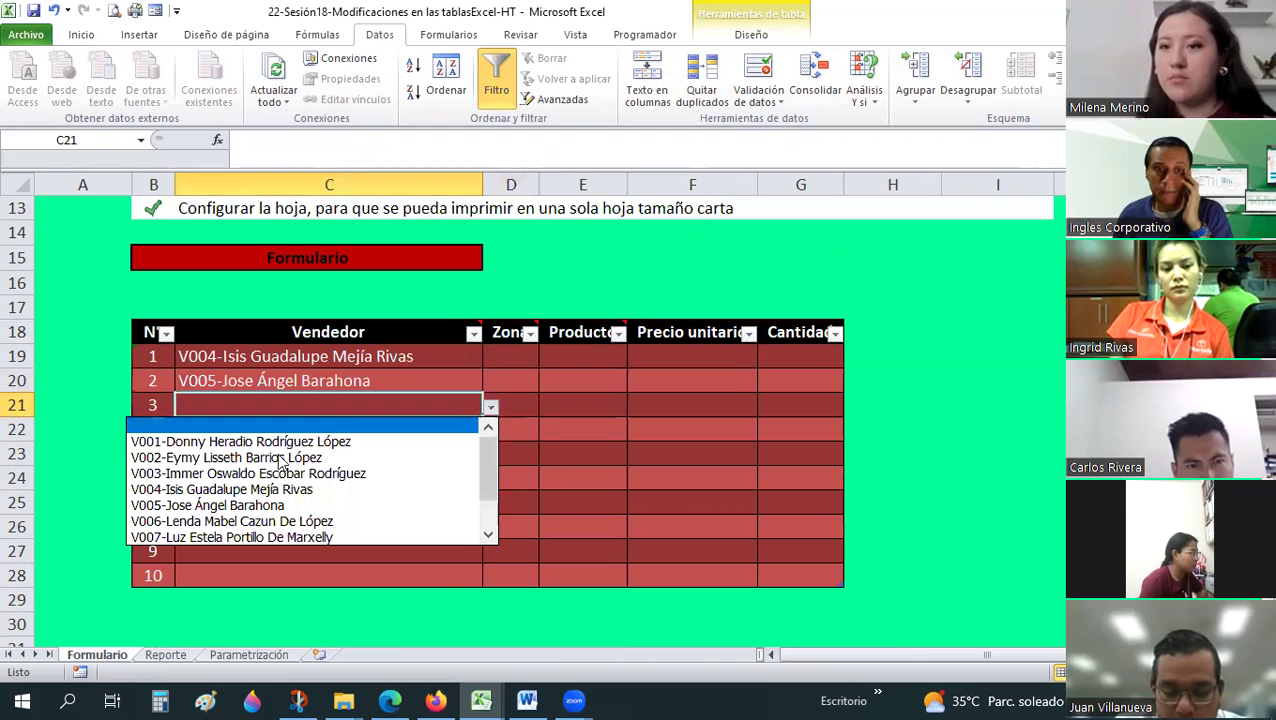
key("Return")
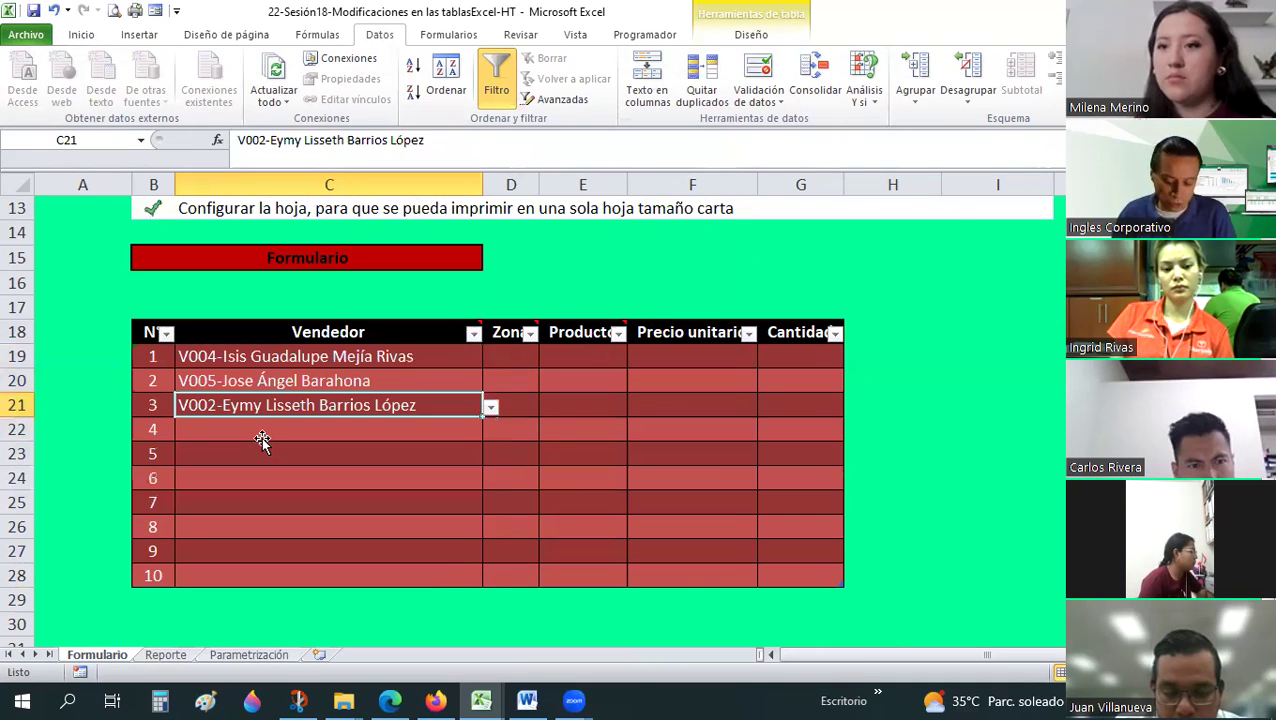
- Enter an unlisted name in row 4 and cancel the rejected entry
left_click(265, 437)
type("A")
type("lfdo")
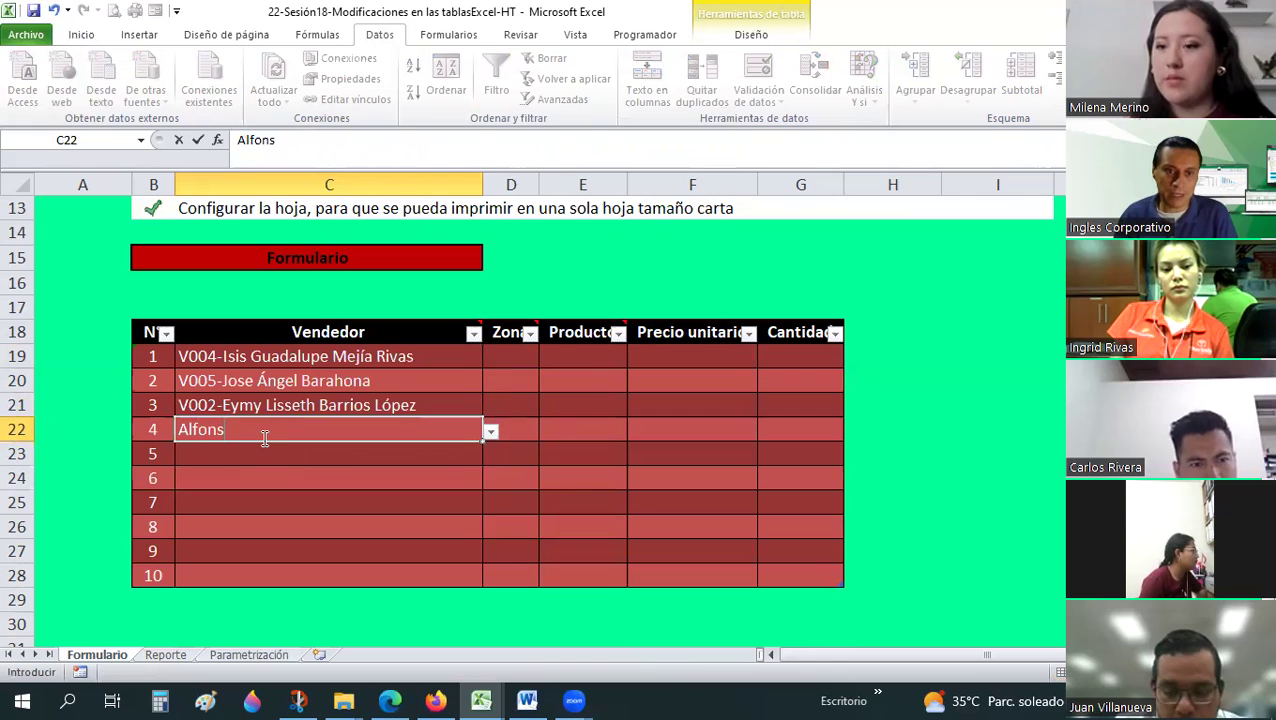
type("el")
key("Return")
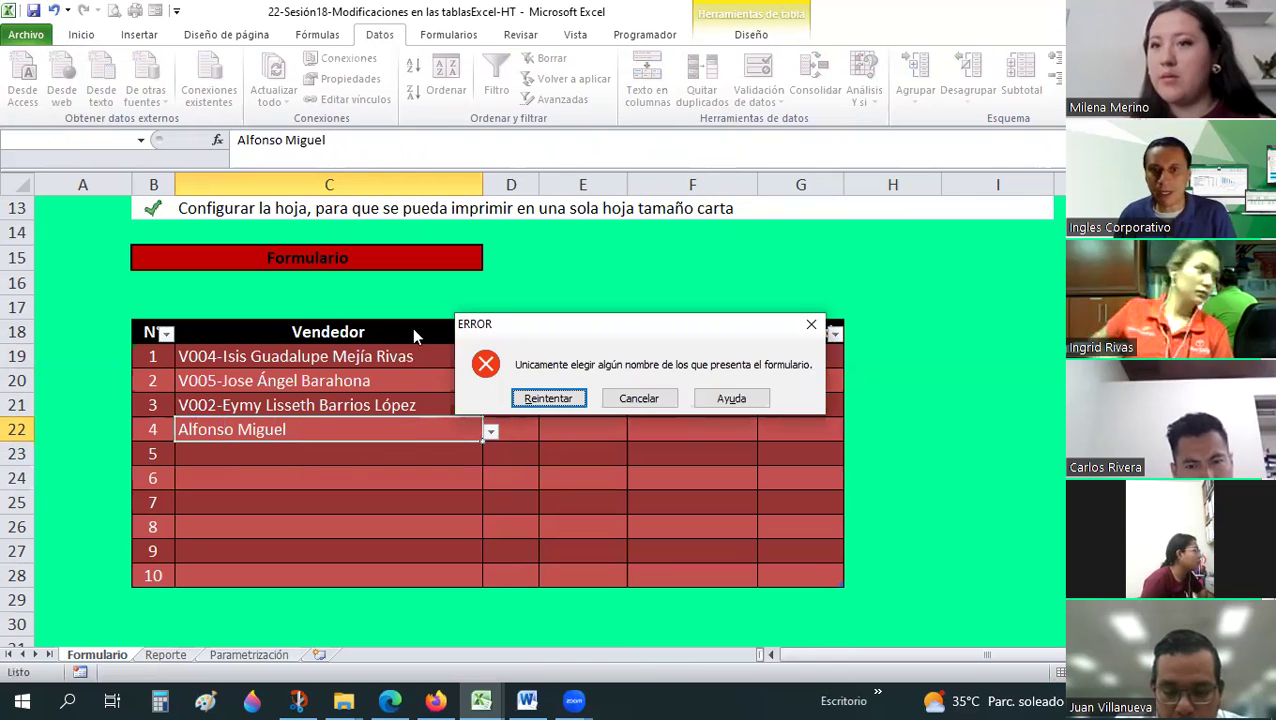
left_click(619, 397)
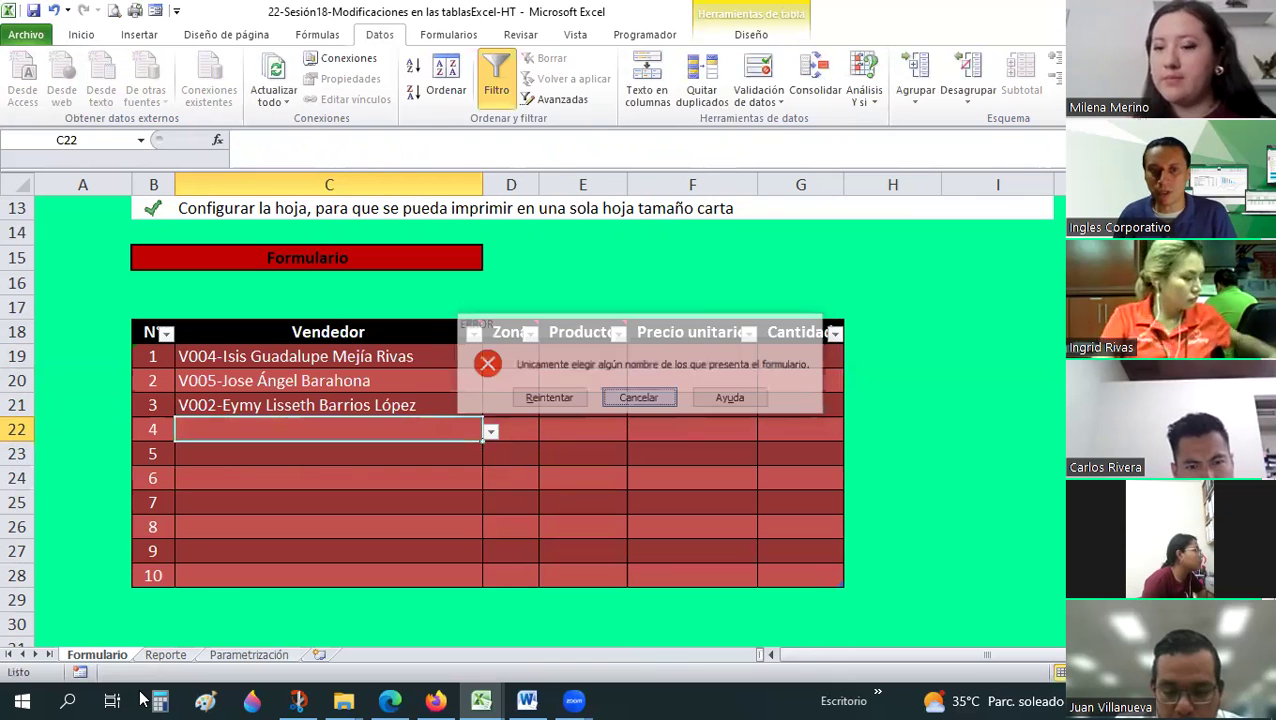
- Review C19's validation list settings and close them unchanged
key("ctrl+Page_Down")
key("ctrl+Page_Down")
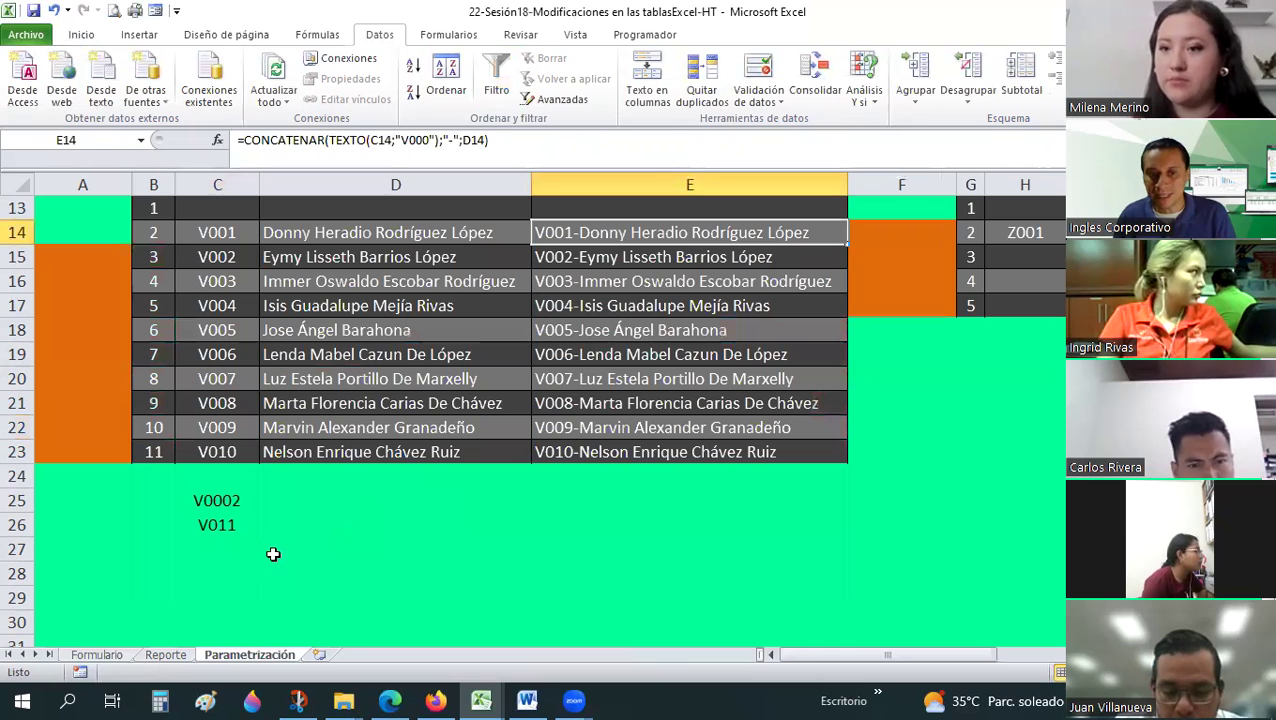
left_click(100, 655)
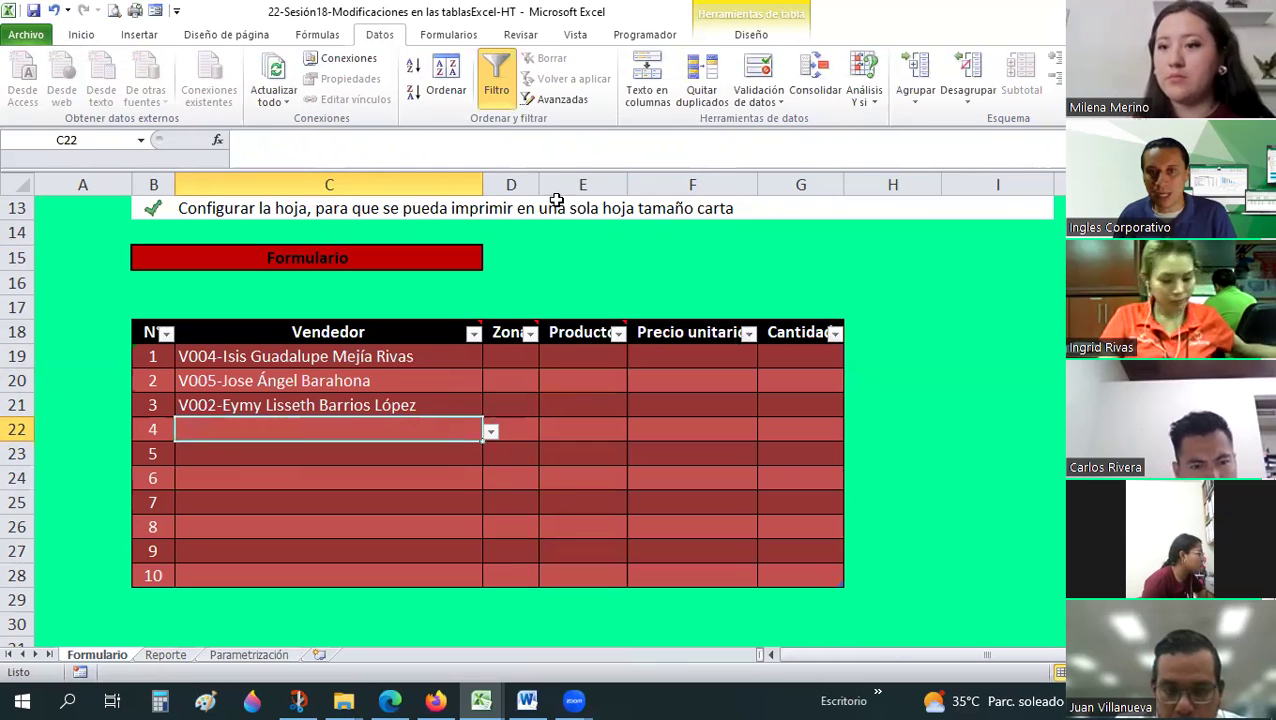
left_click(300, 356)
left_click(771, 103)
left_click(816, 122)
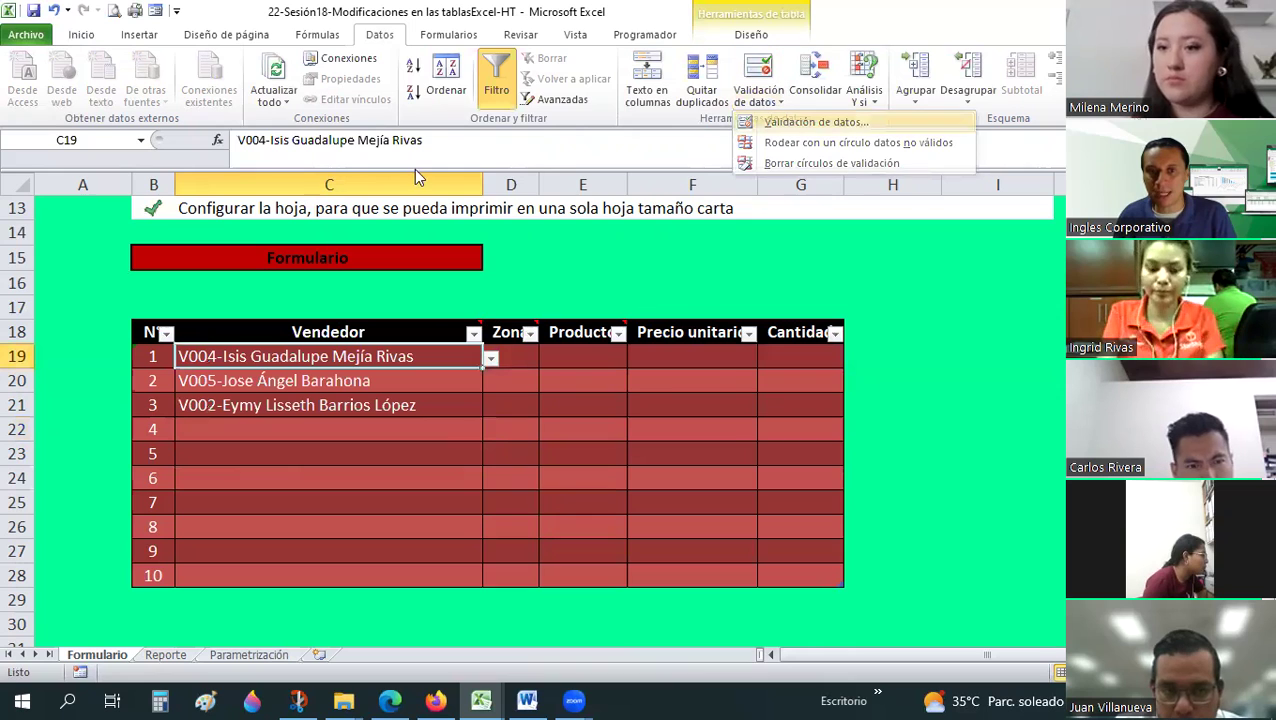
key("ctrl+Tab")
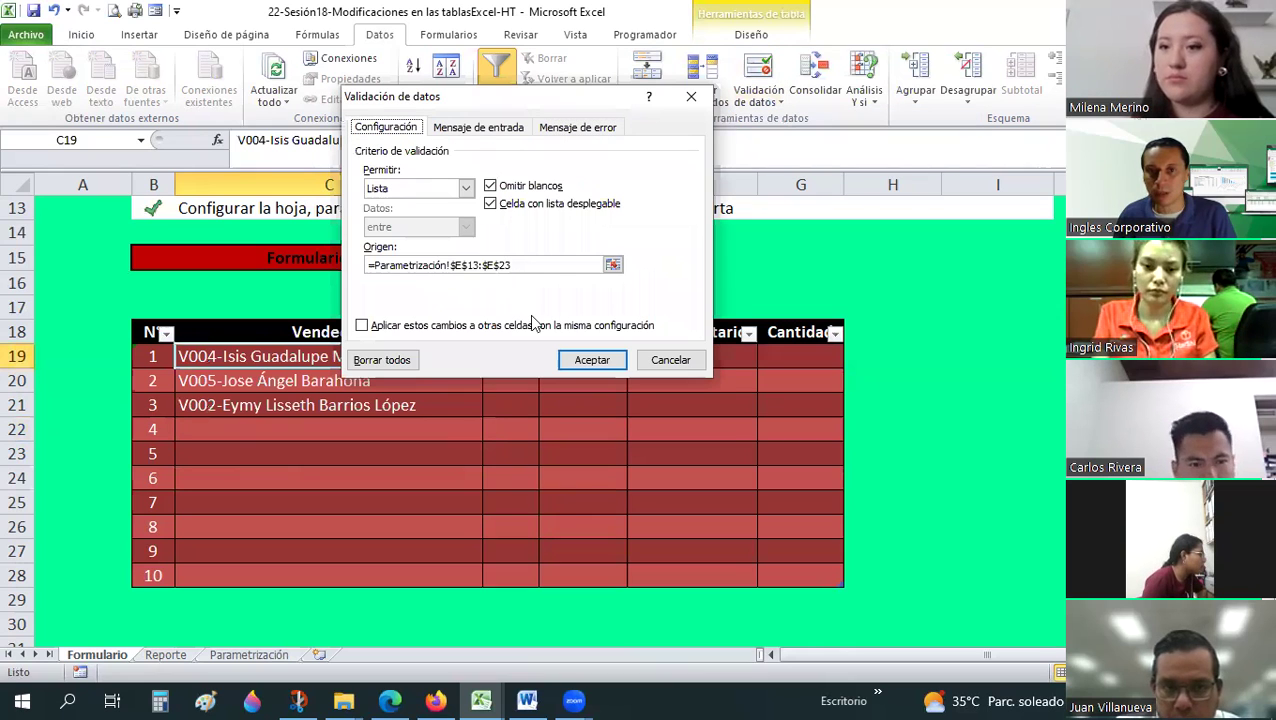
key("Return")
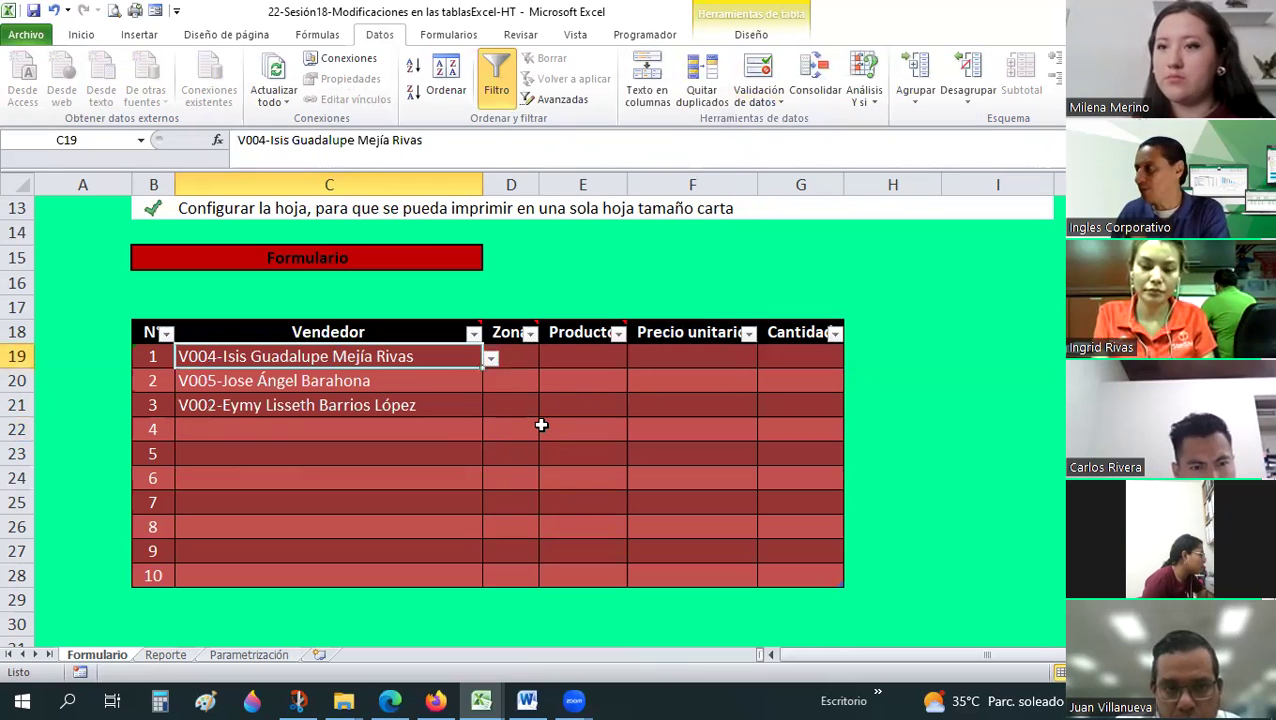
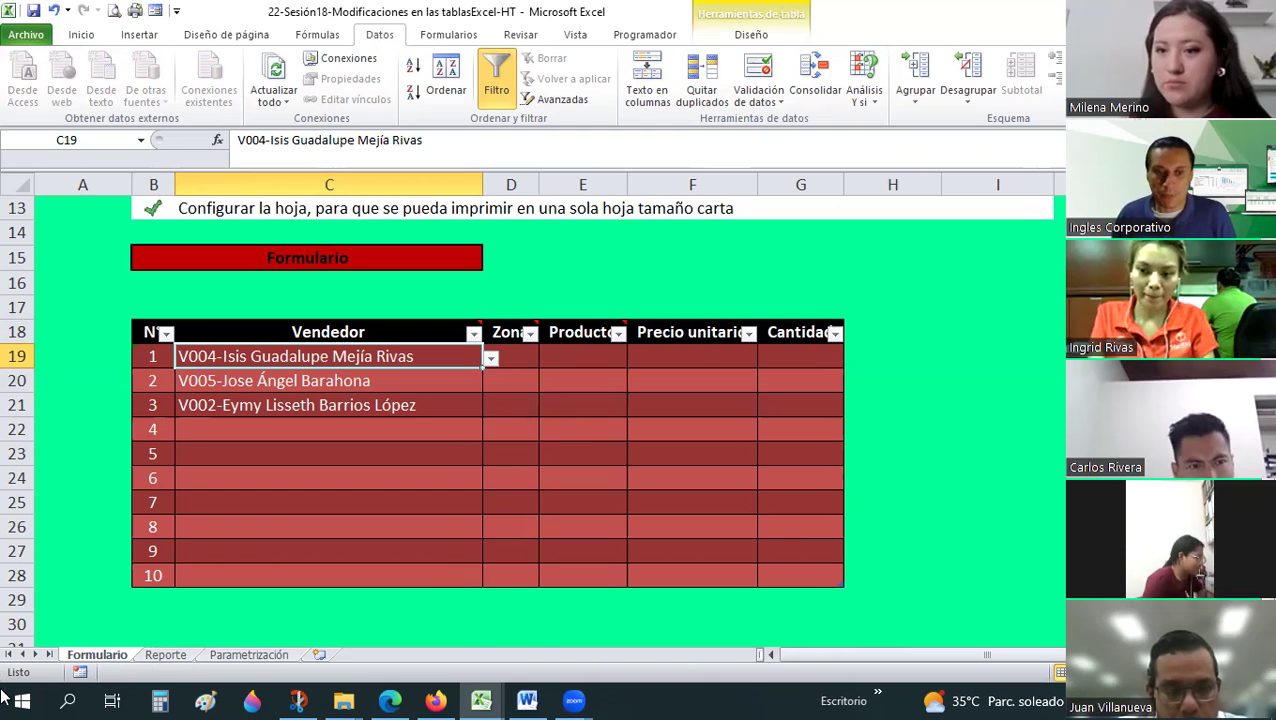
- On the Parametrización sheet, bring the Zonas de venta table into view and select the empty zone code cells below Z001
left_click(556, 473)
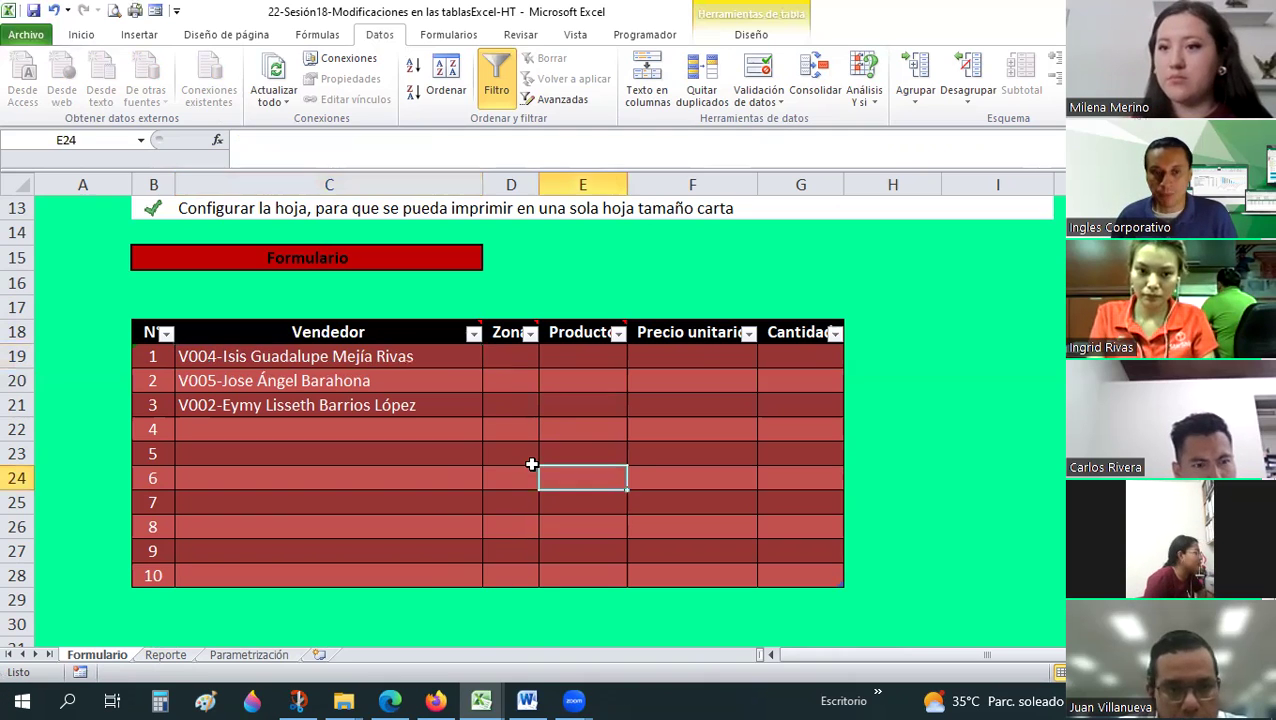
left_click(500, 333)
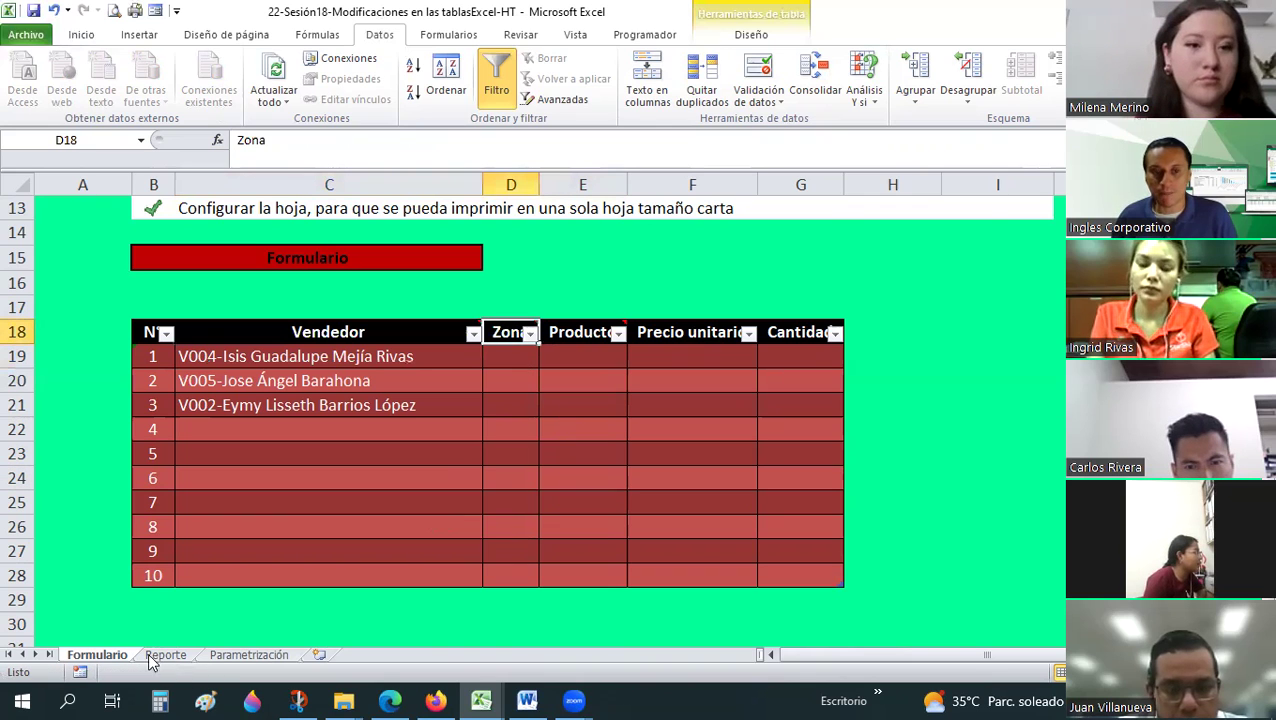
left_click(215, 654)
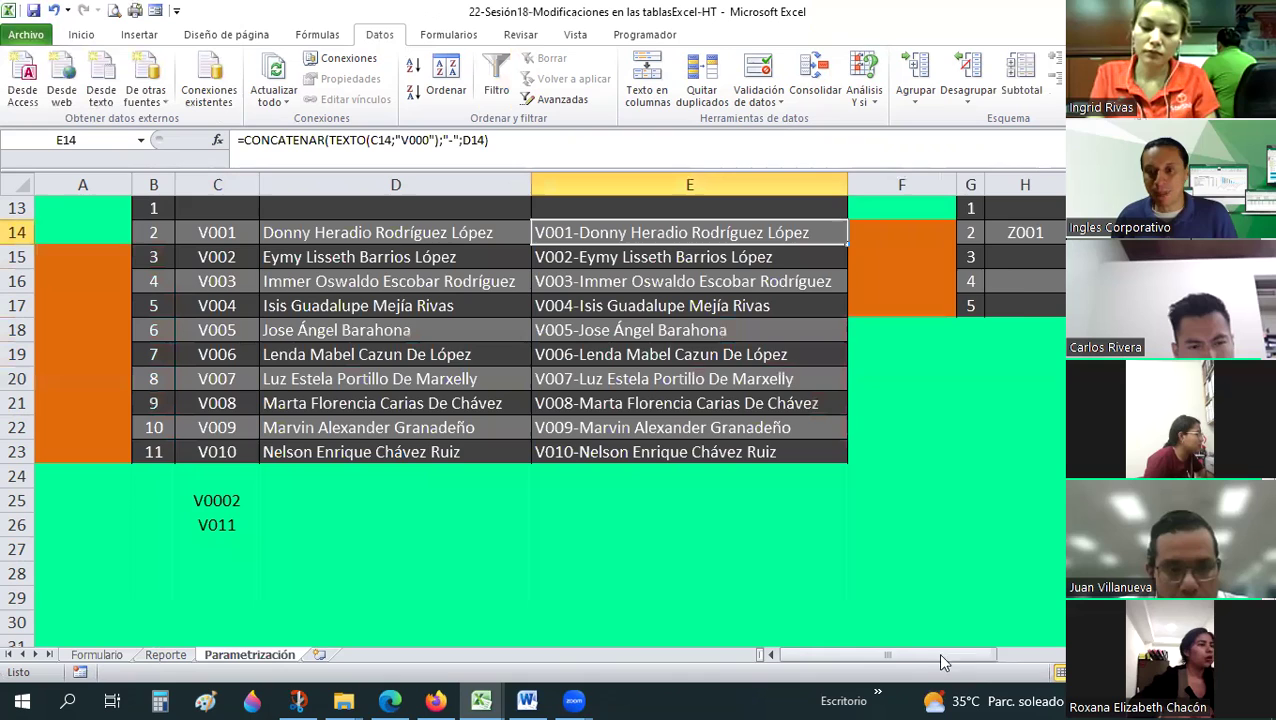
left_click_drag(943, 662, 967, 660)
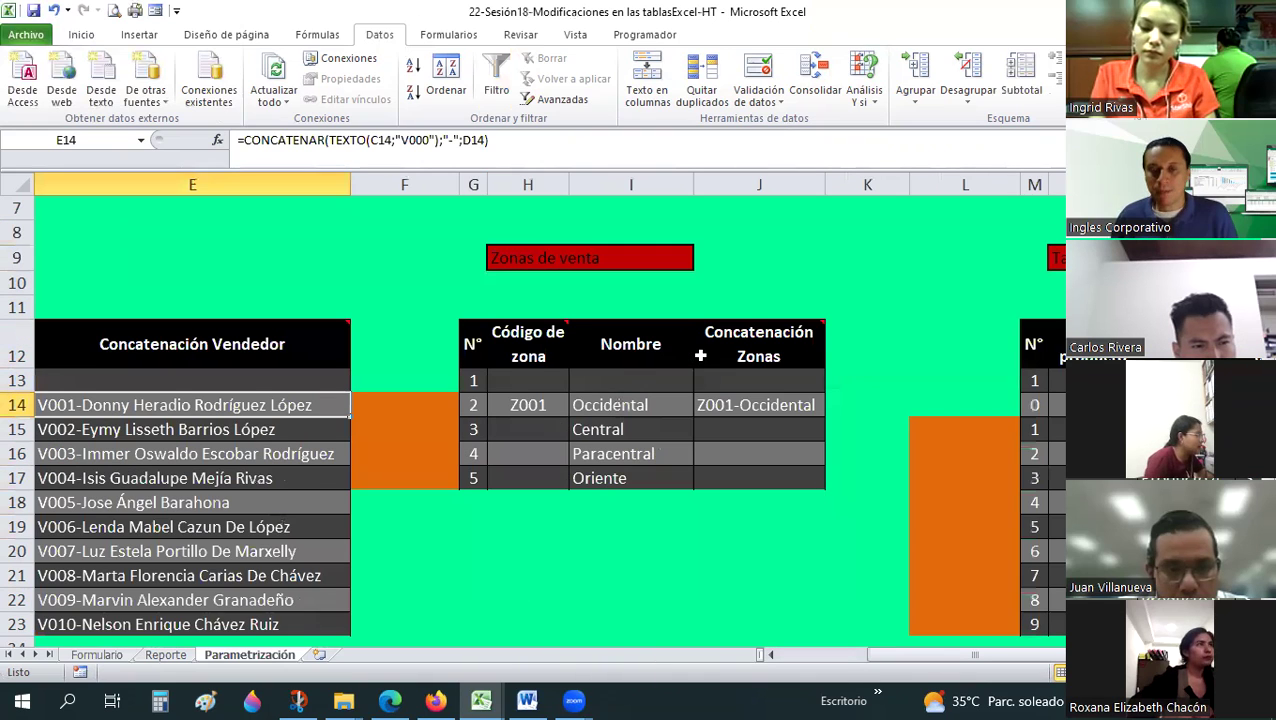
scroll(554, 338, "down", 1)
left_click(544, 330)
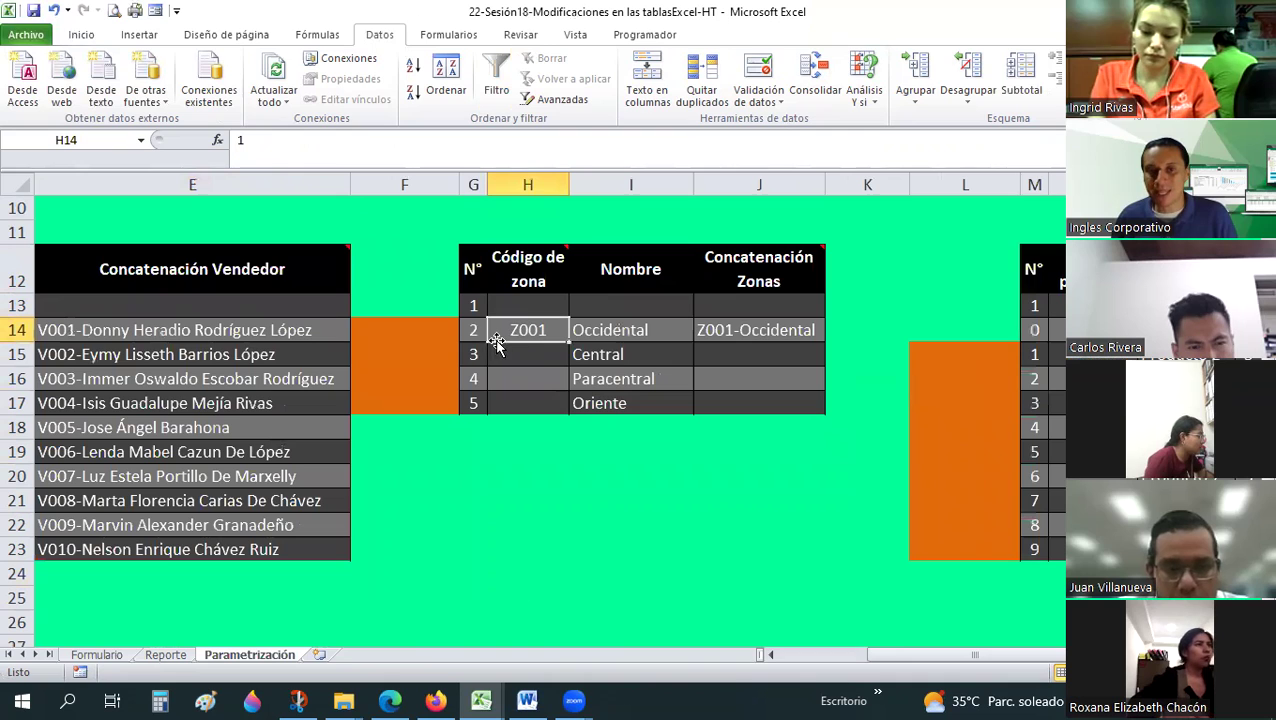
left_click_drag(524, 358, 523, 405)
- Apply the custom number format Z000 to the empty zone code cells H15:H17
right_click(523, 405)
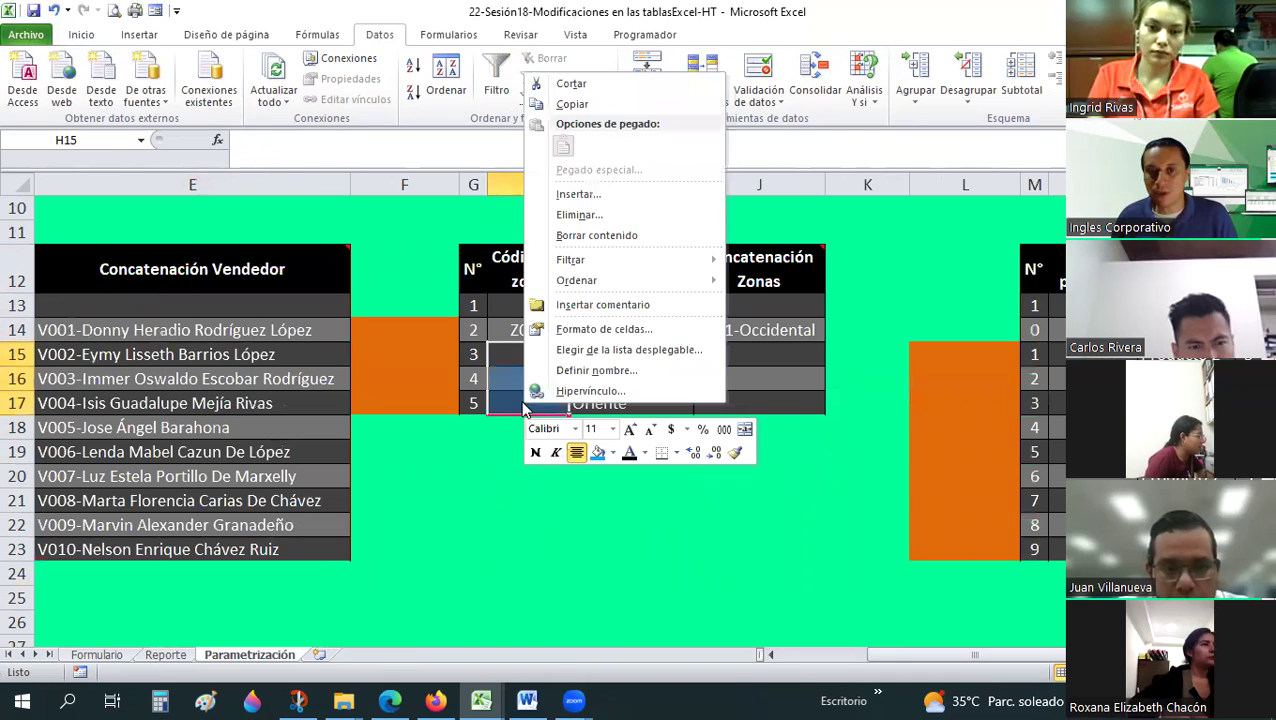
left_click(577, 331)
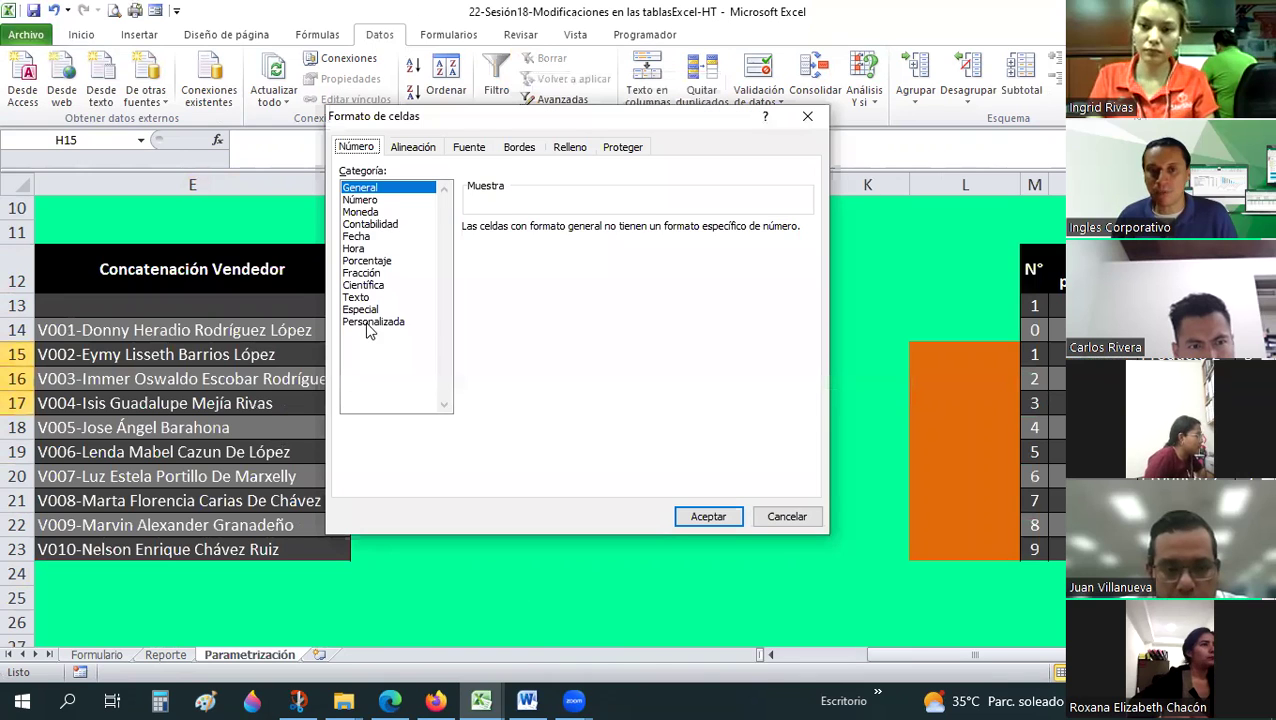
left_click(369, 322)
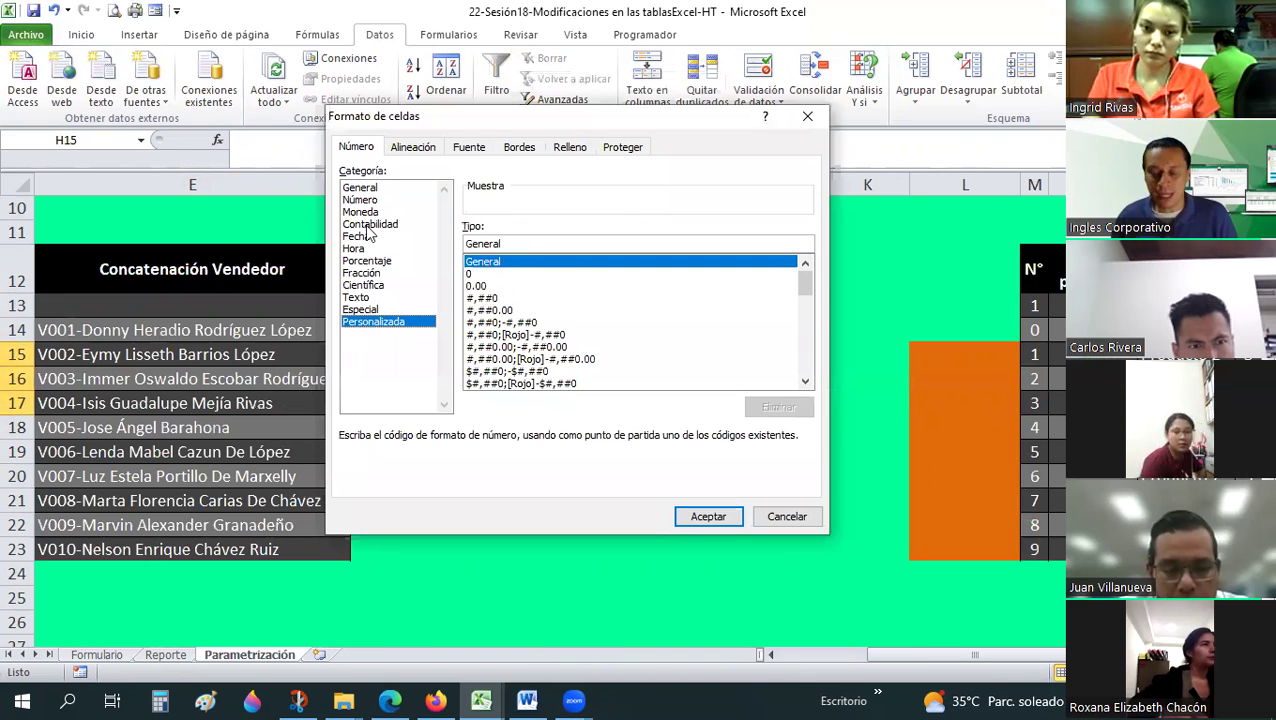
type("z")
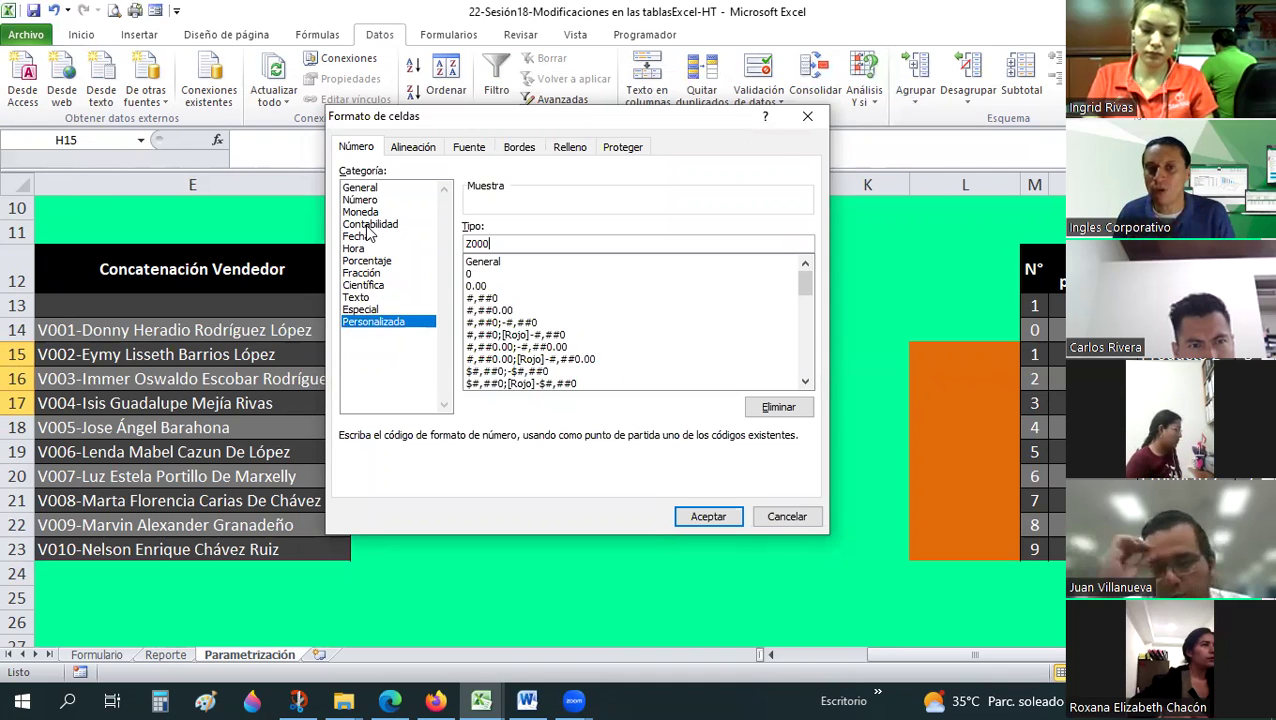
left_click(685, 516)
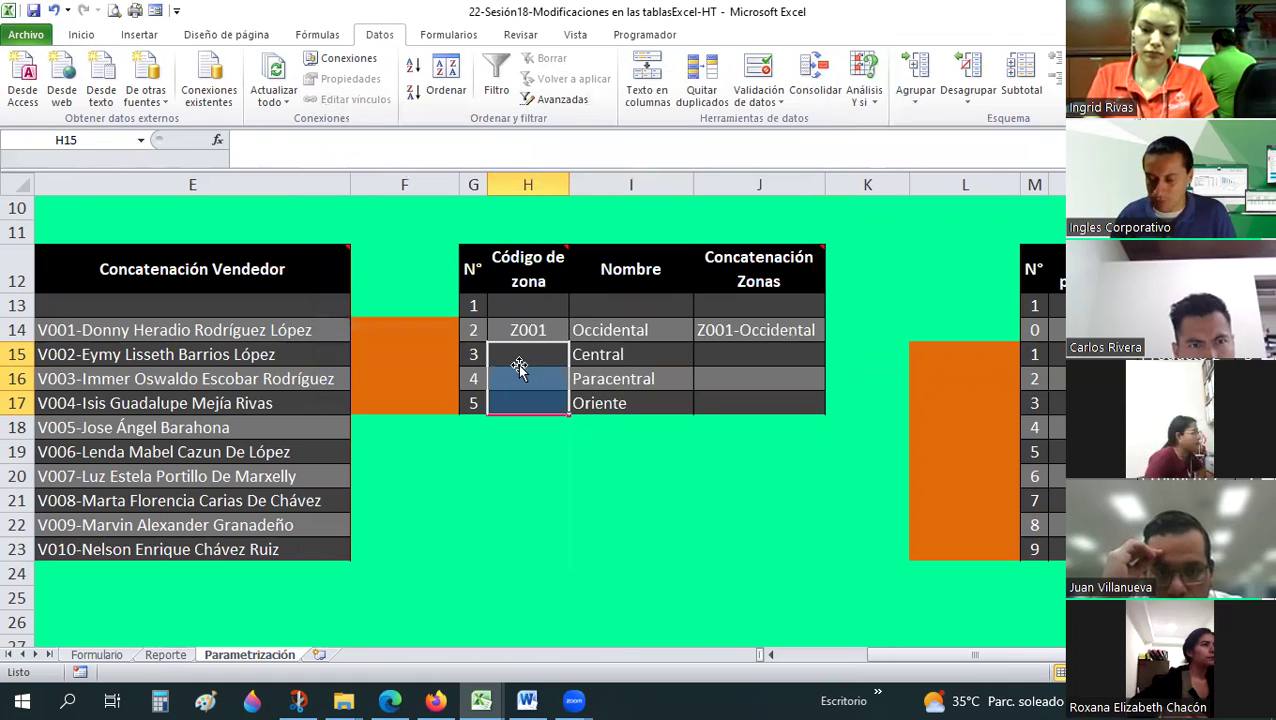
- Enter Z002, Z003 and Z004, then make H15 the formula =+H14+1
left_click(518, 365)
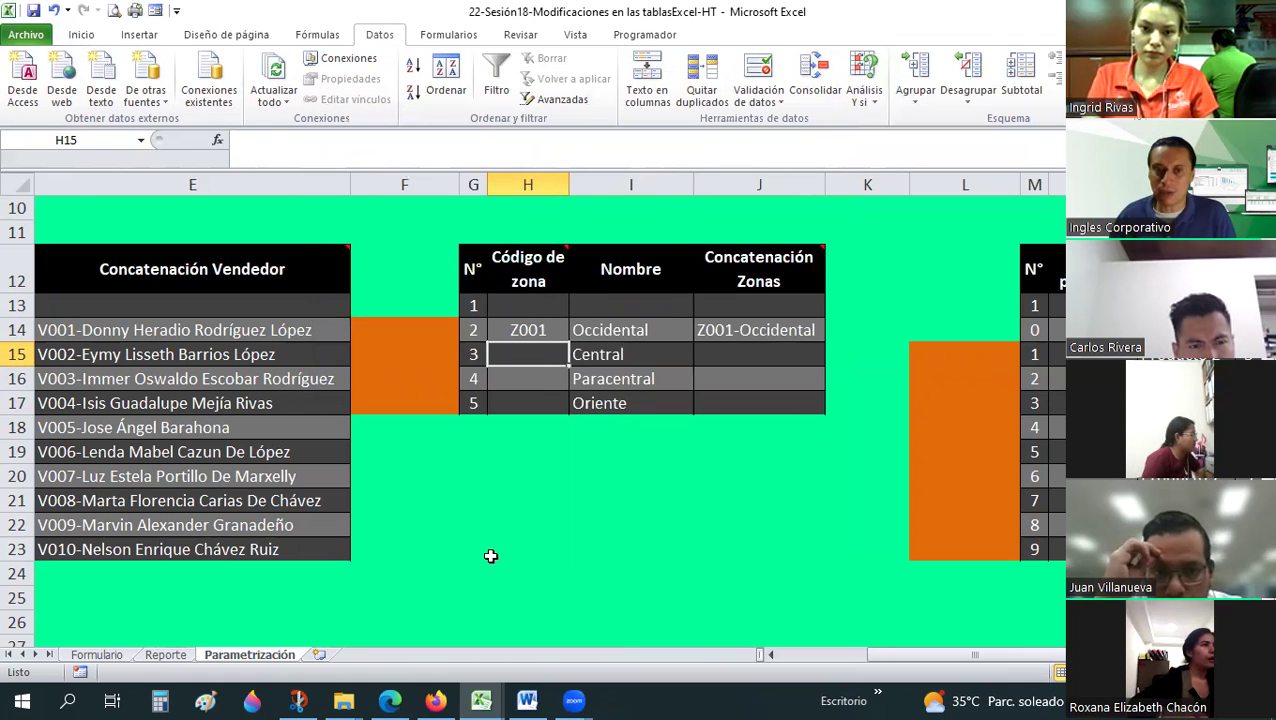
type("Z002")
key("Return")
type("Z003")
key("Return")
type("Z004")
key("Return")
key("Up")
key("Up")
key("Up")
type("+")
key("Up")
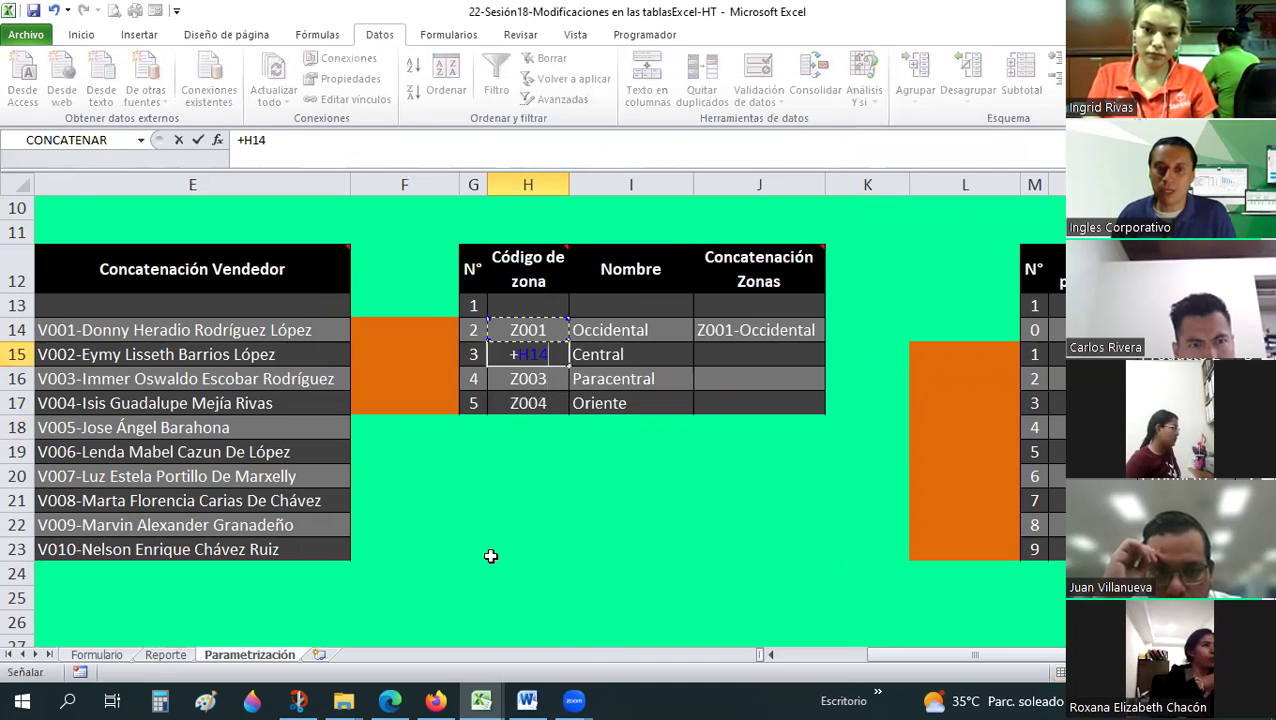
key("Return")
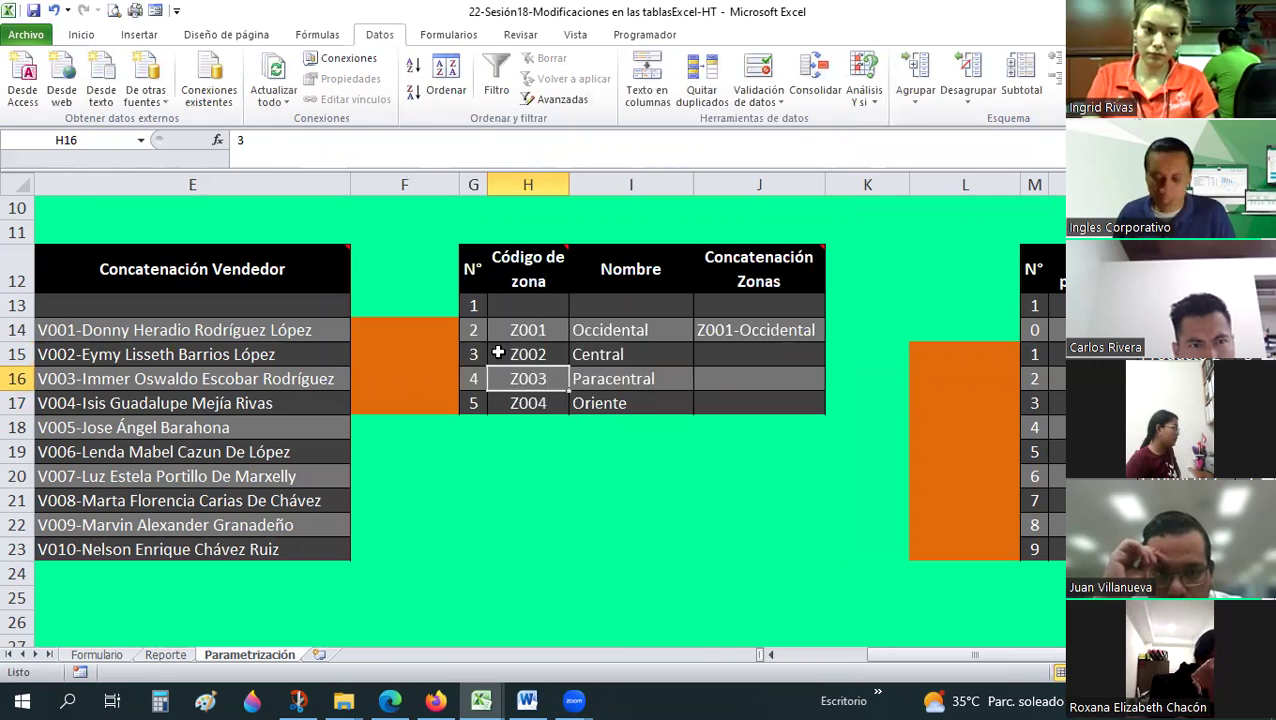
- Copy the H15 formula into H16:H17 so those codes also step up by 1
left_click(497, 353)
key("ctrl+c")
left_click(511, 386)
left_click_drag(507, 404, 506, 410)
right_click(512, 405)
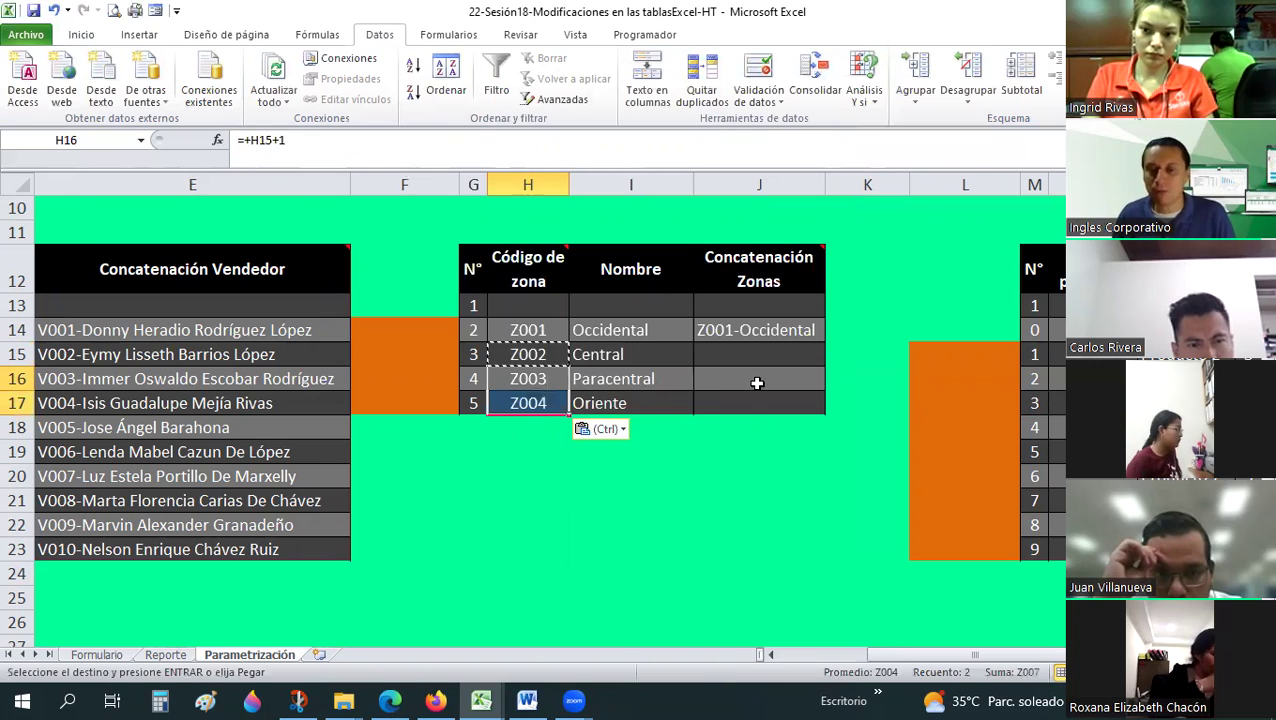
key("Escape")
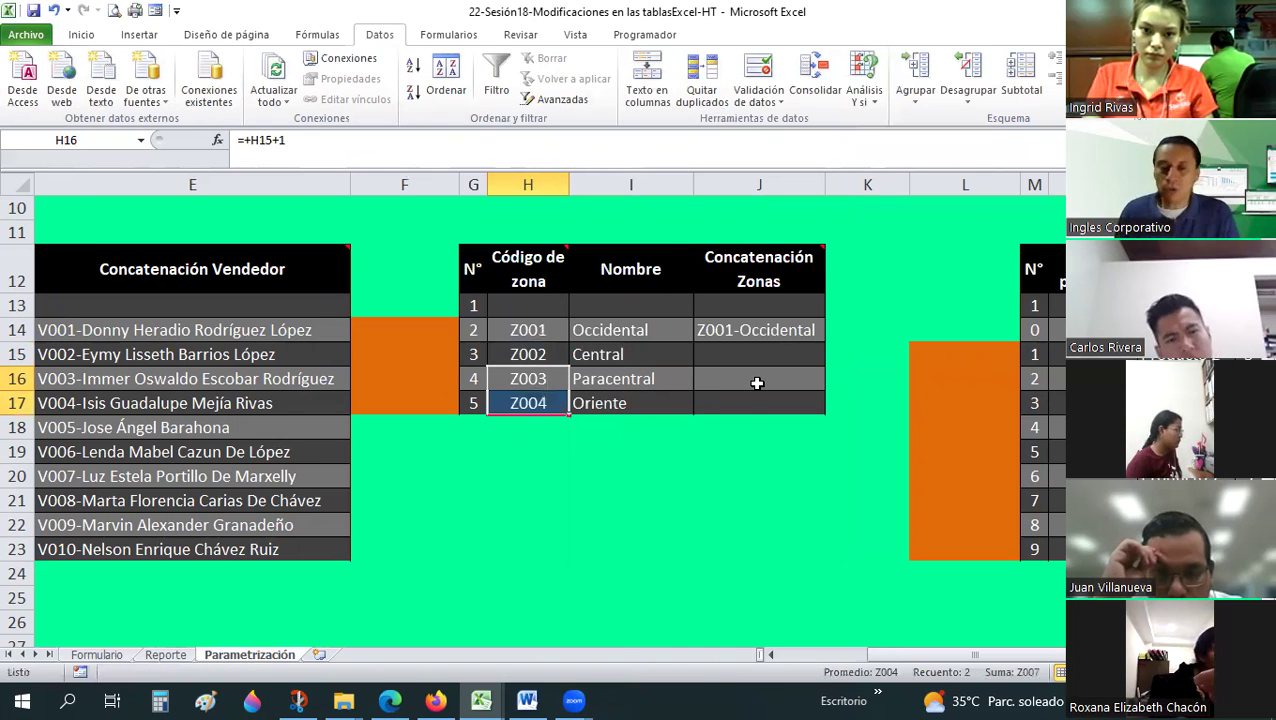
mouse_move(975, 654)
left_mouse_down()
mouse_move(988, 670)
mouse_move(341, 149)
left_mouse_up()
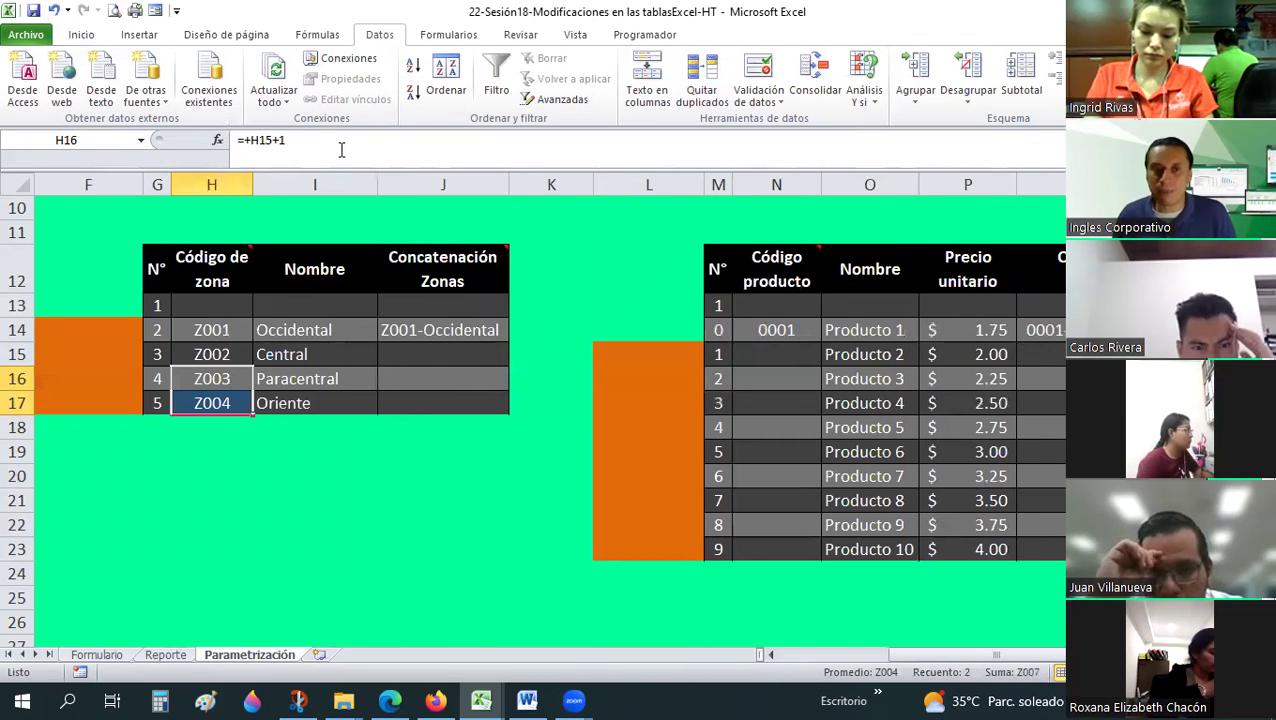
left_click(440, 330)
- In J15, build a CONCATENAR formula joining the zone code, "-" and zone name I14
left_click(441, 354)
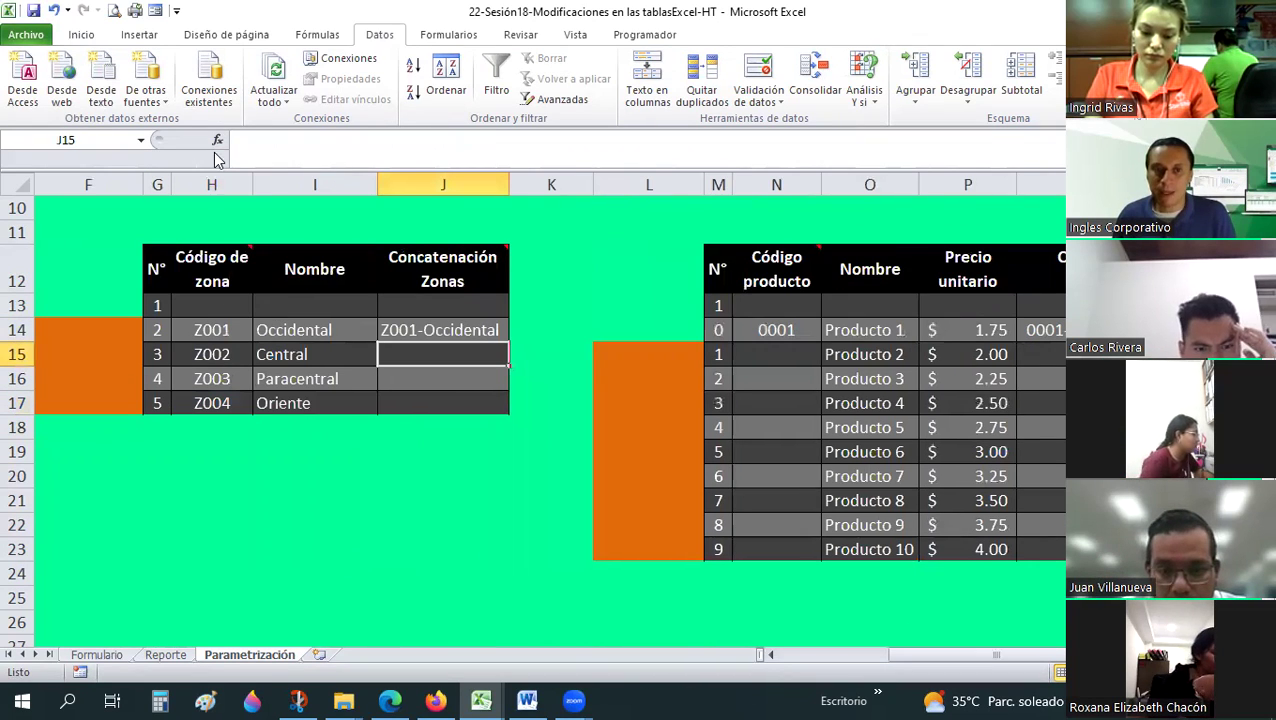
key("shift+F3")
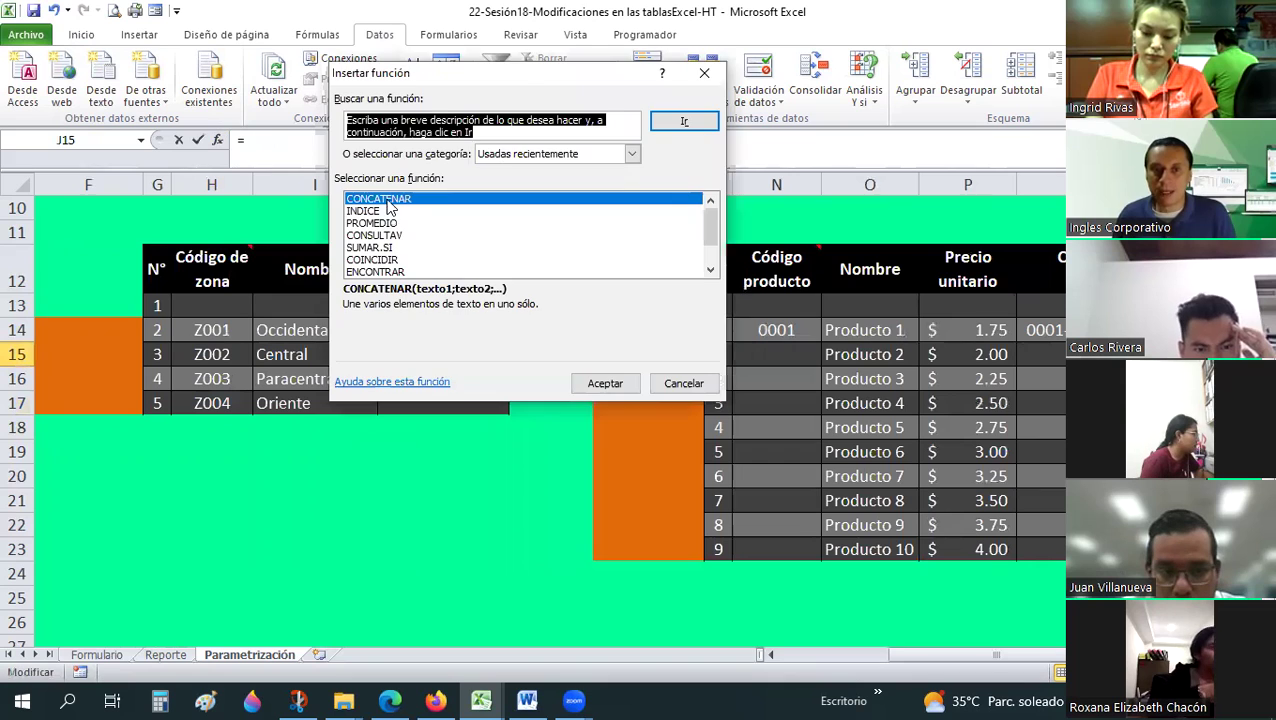
double_click(390, 206)
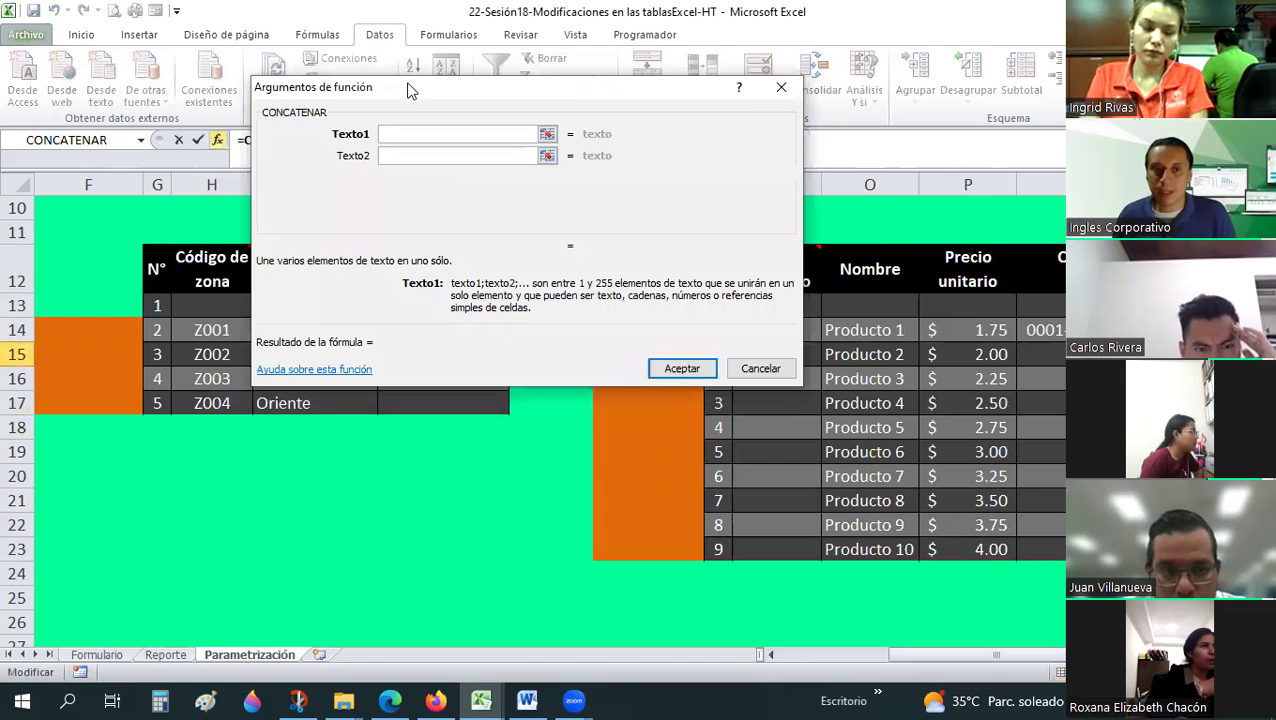
left_click(209, 356)
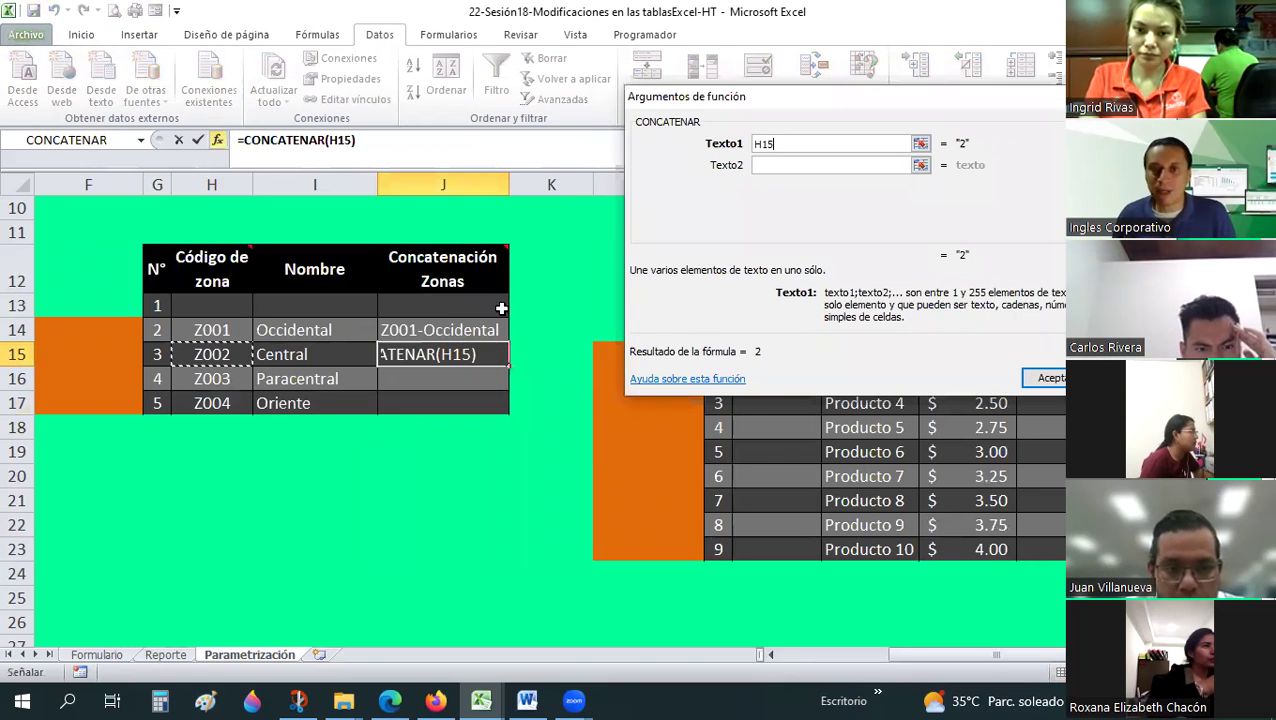
left_click(780, 166)
type("-")
left_click(782, 184)
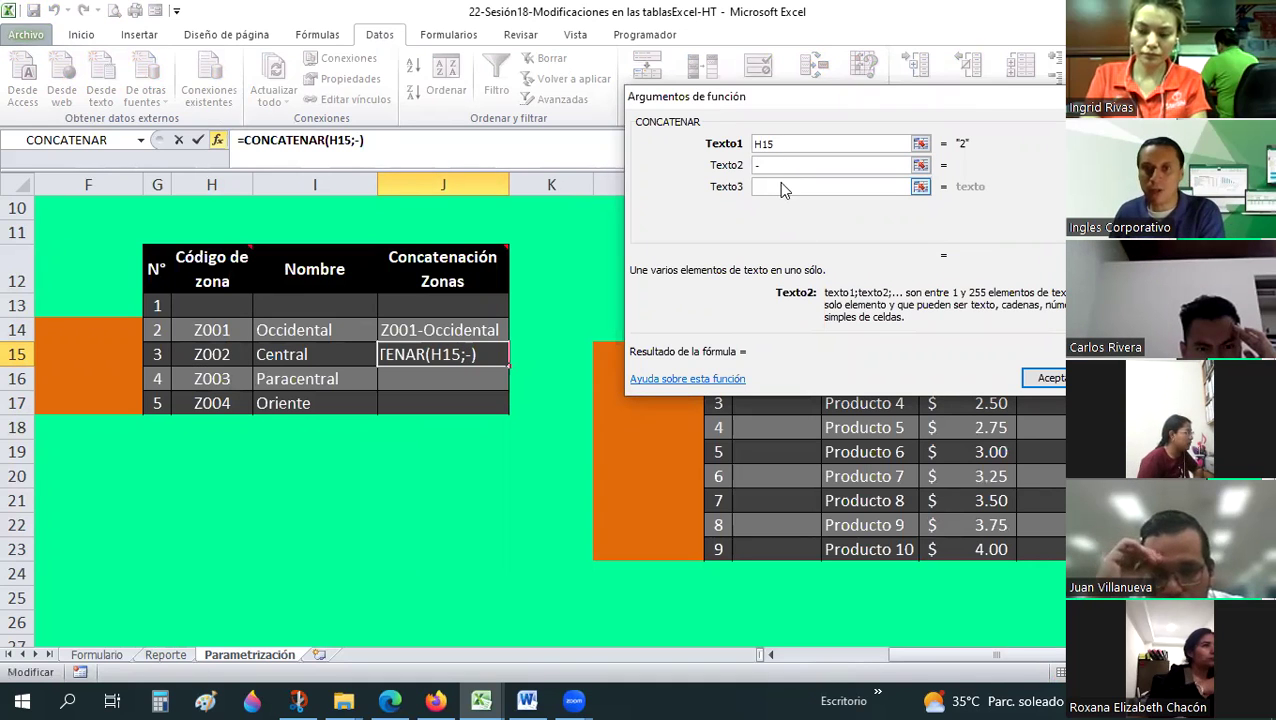
left_click(329, 336)
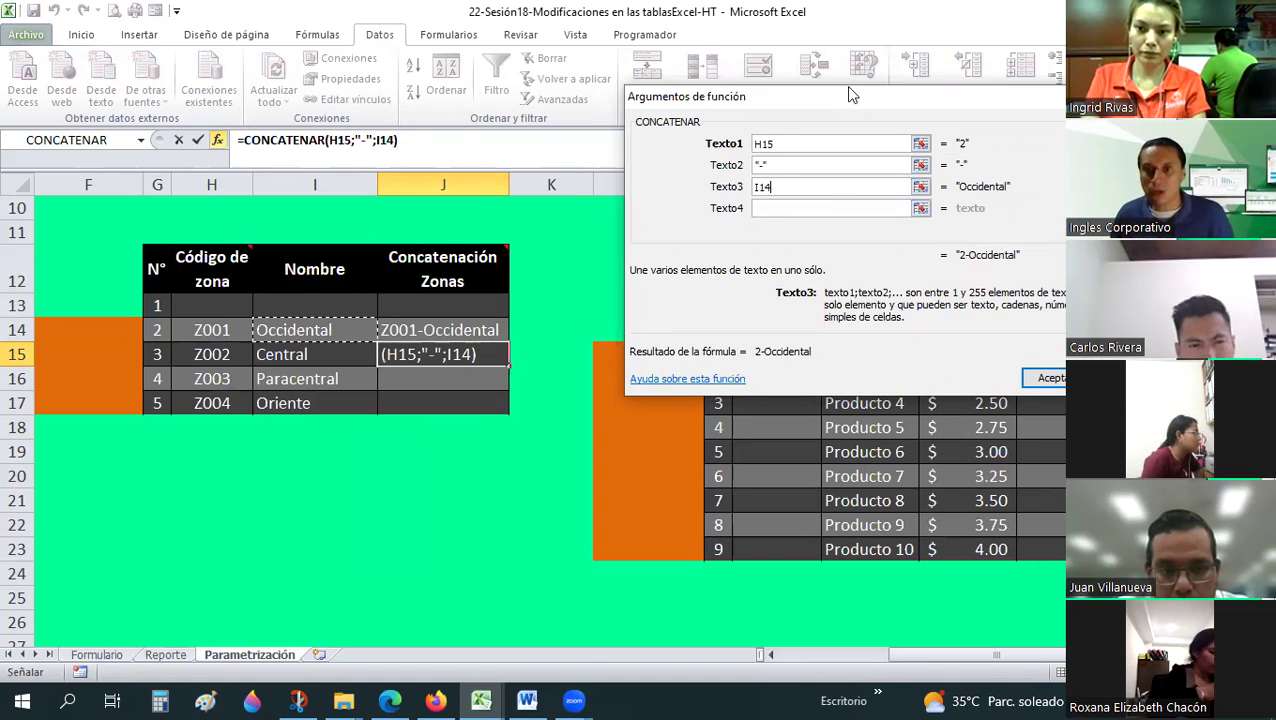
- Wrap the first argument as TEXTO(H15;"Z000") and confirm the concatenation formula
left_click_drag(820, 97, 463, 90)
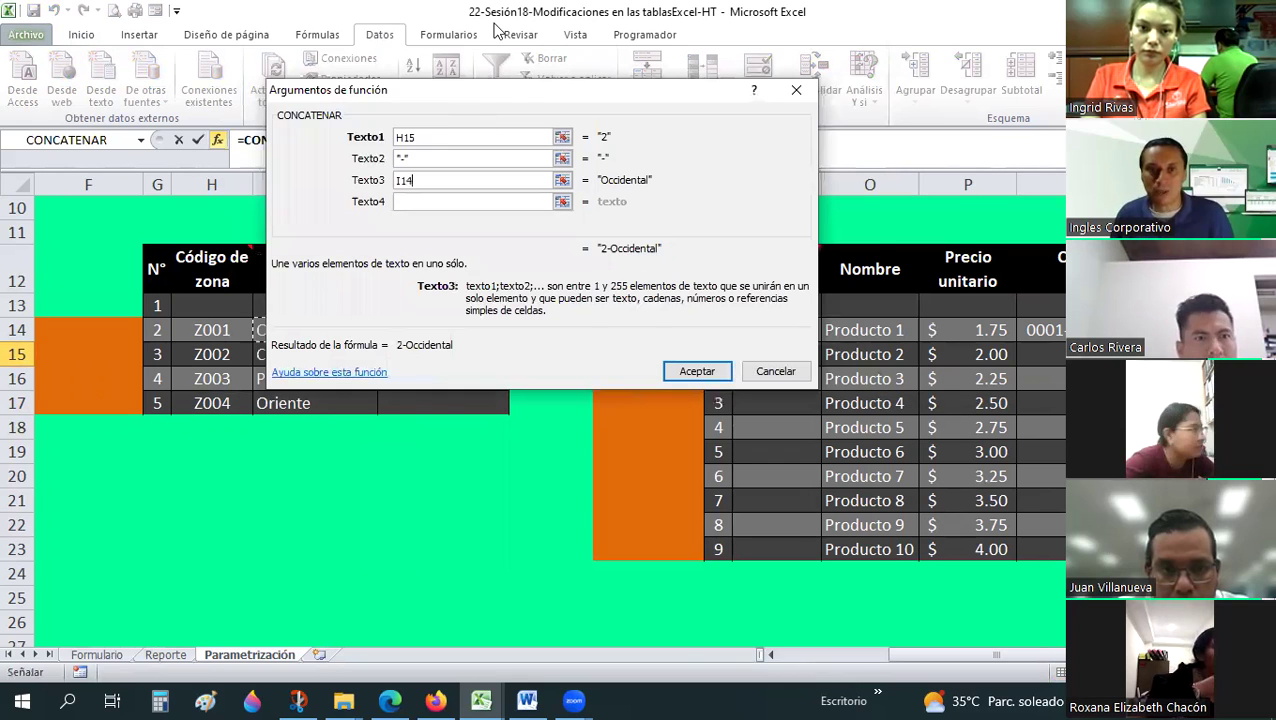
left_click_drag(420, 89, 486, 11)
left_click(465, 59)
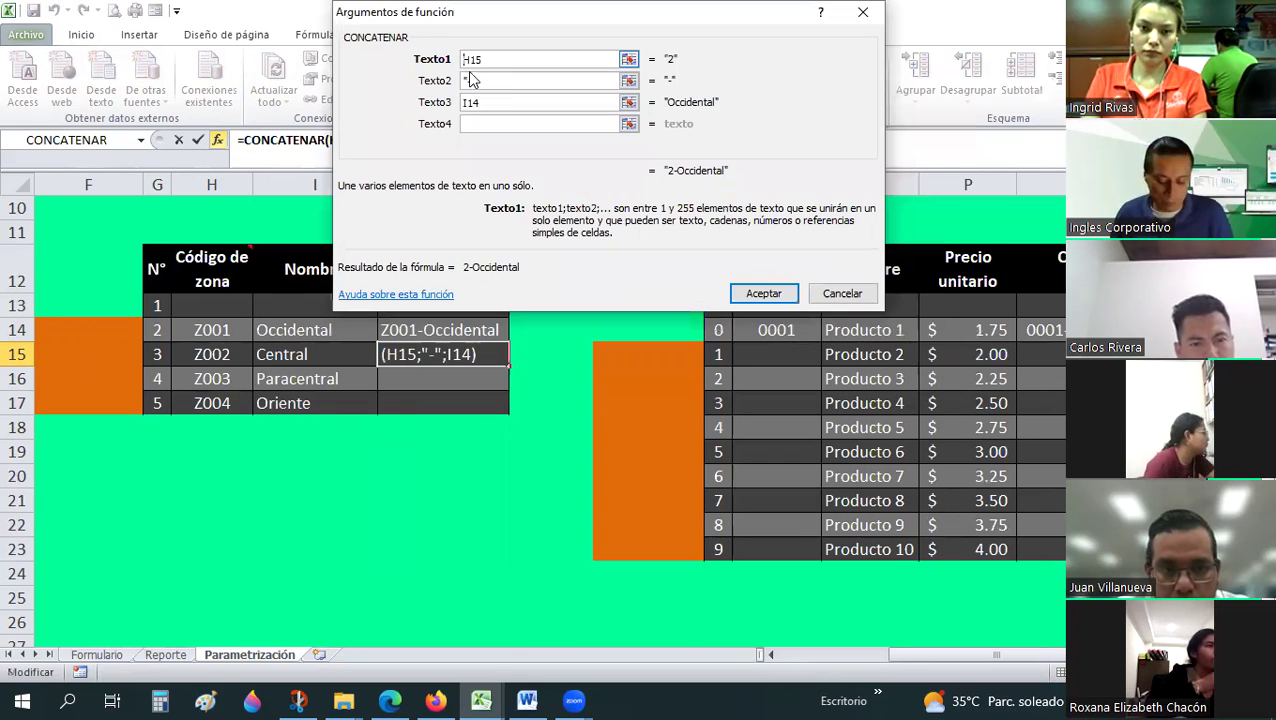
type("T")
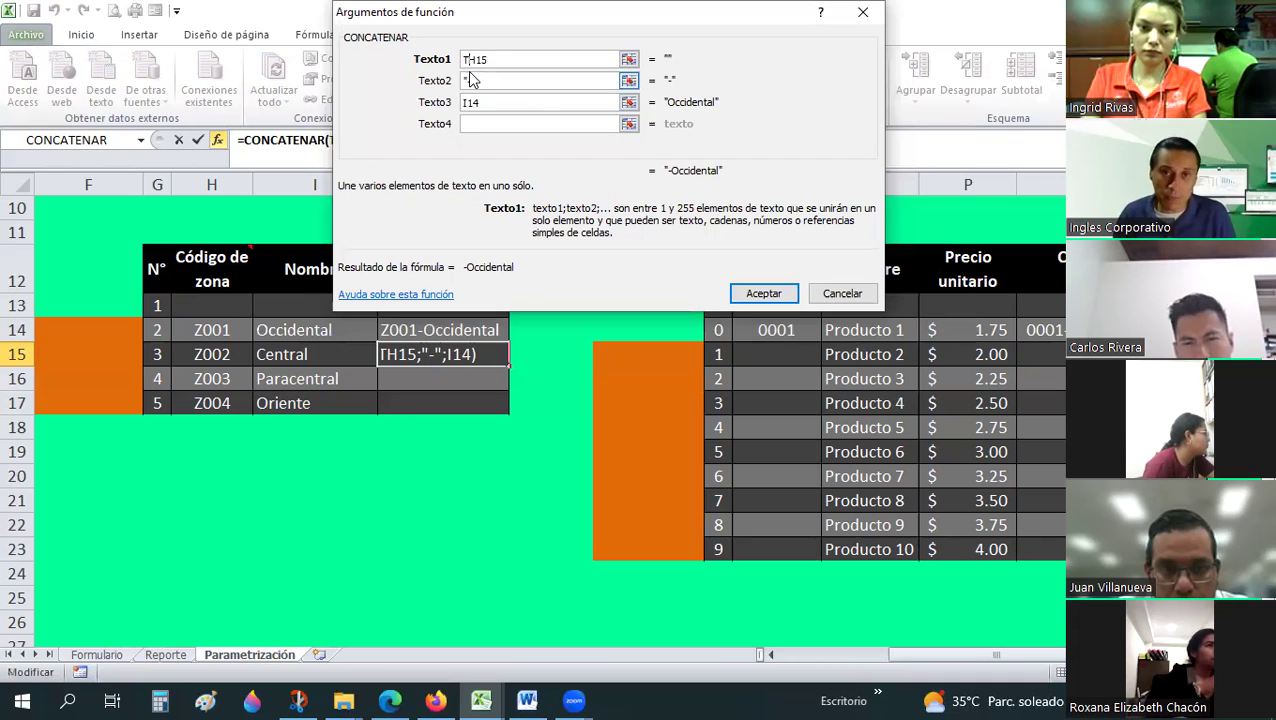
type("EXTO(")
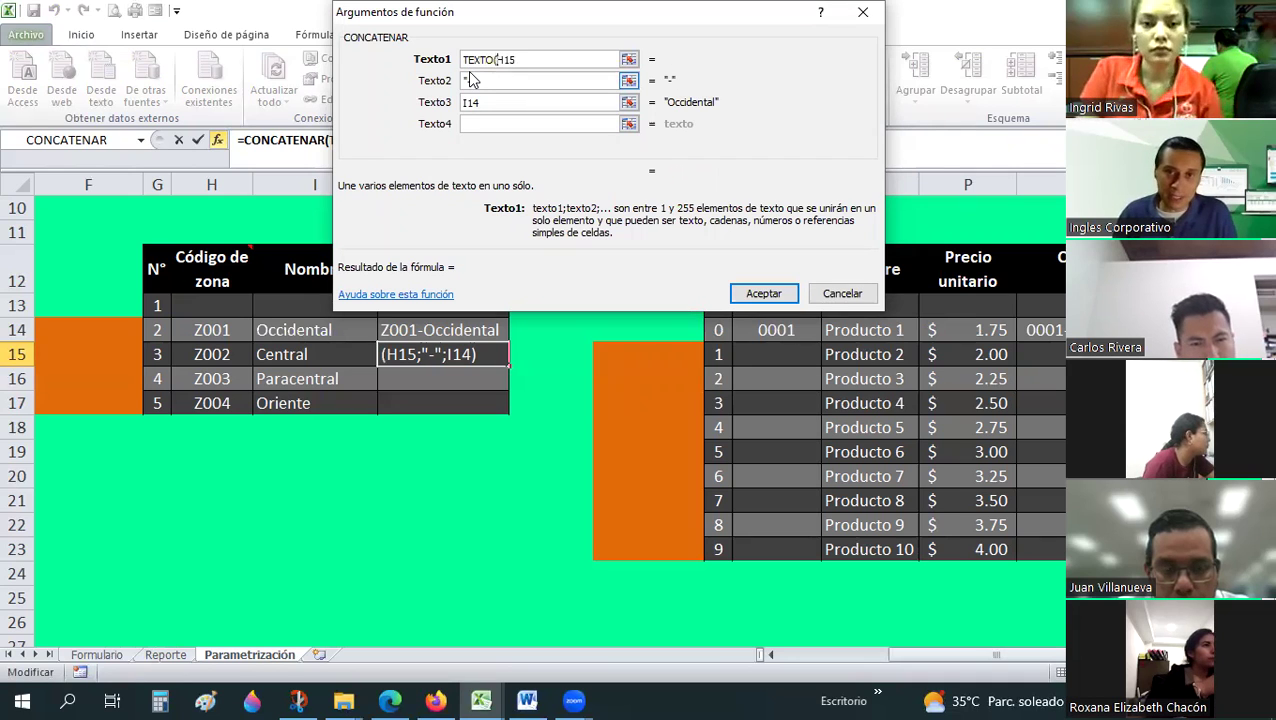
left_click(533, 59)
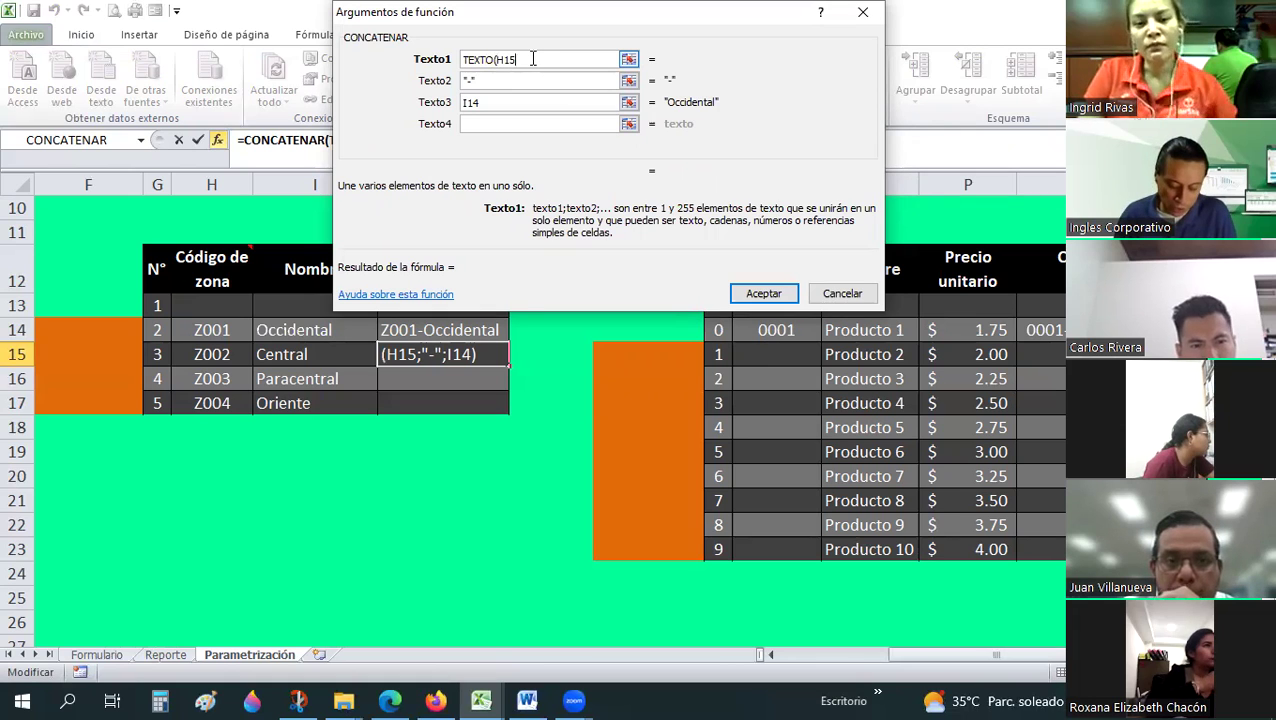
type(";\"z0")
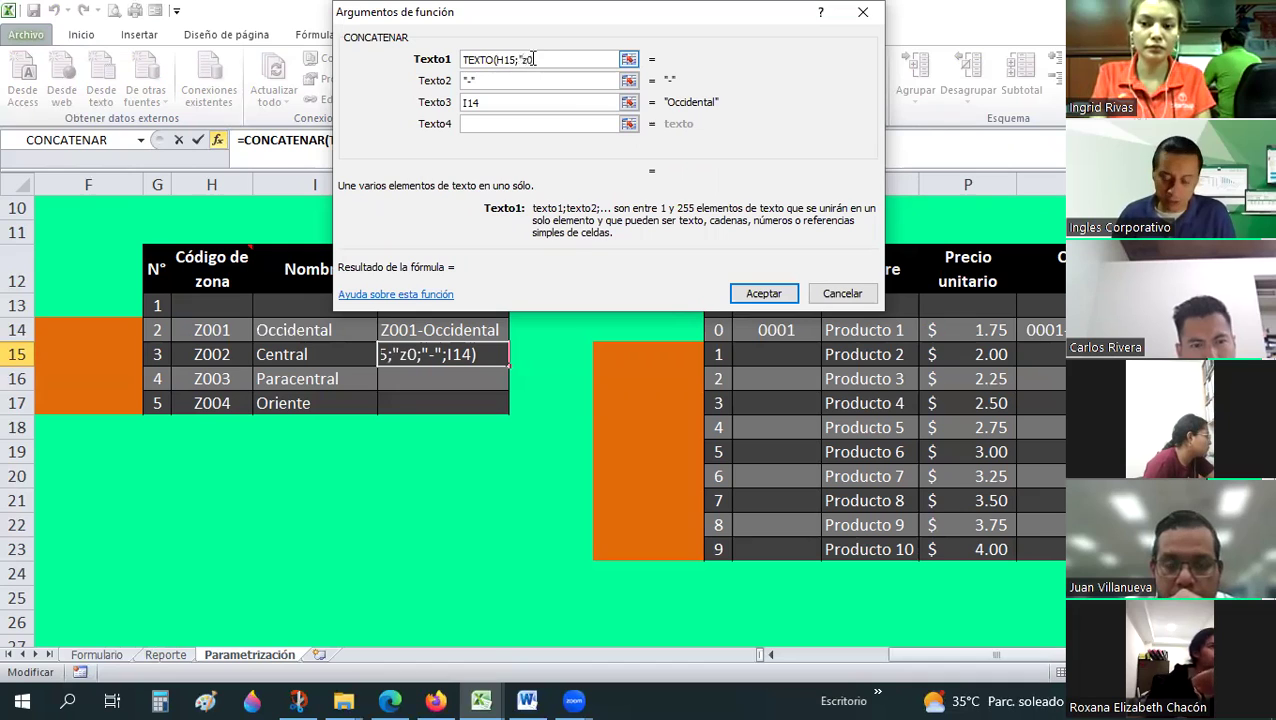
key("BackSpace")
key("BackSpace")
type("Z")
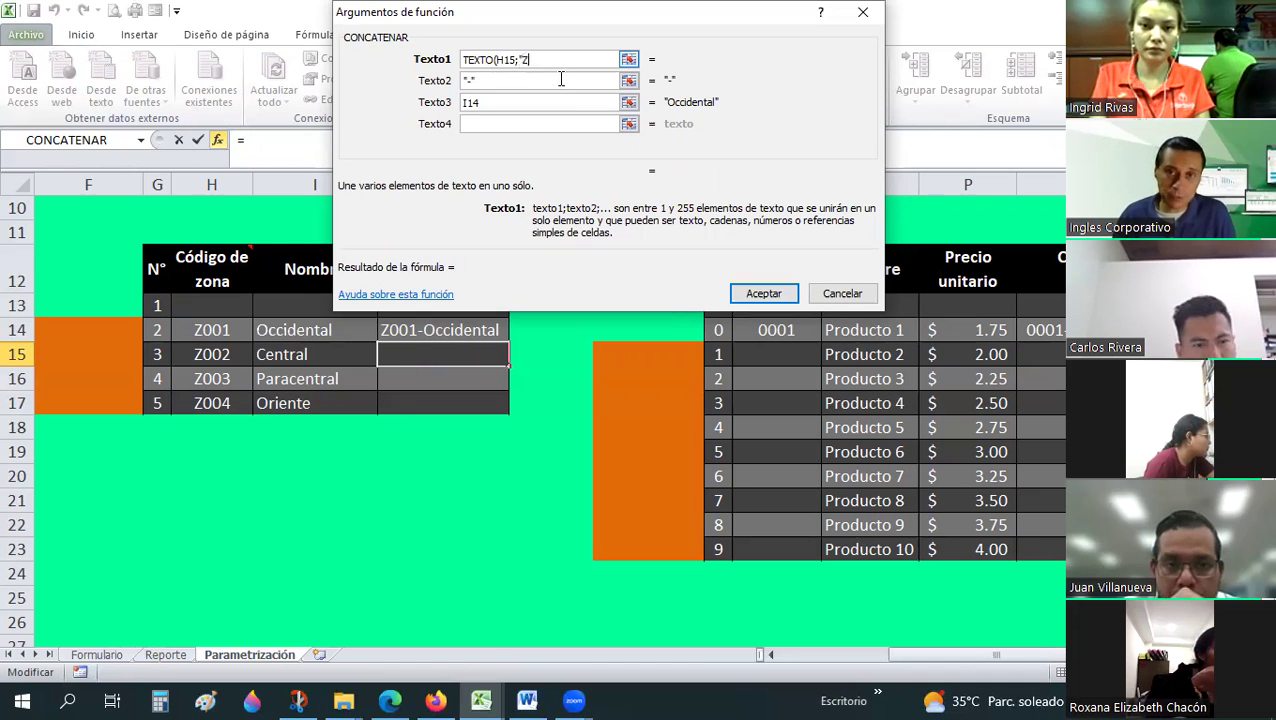
type("00\"0")
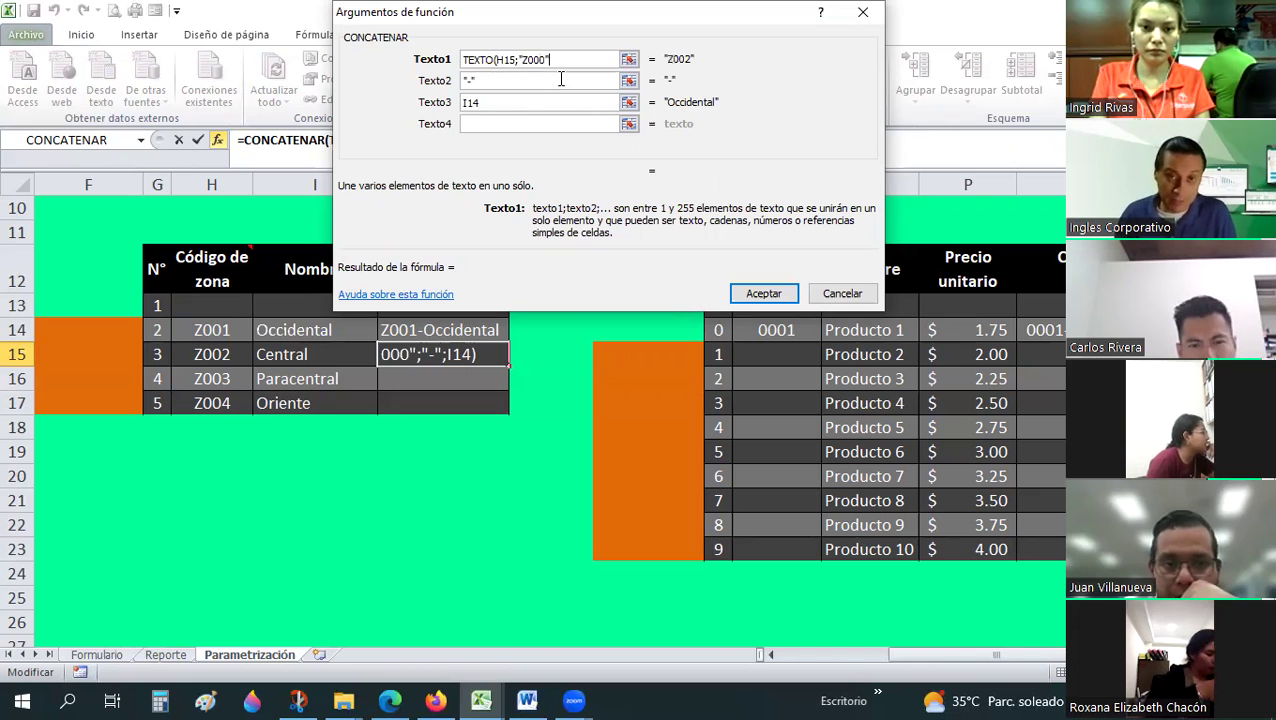
type(")")
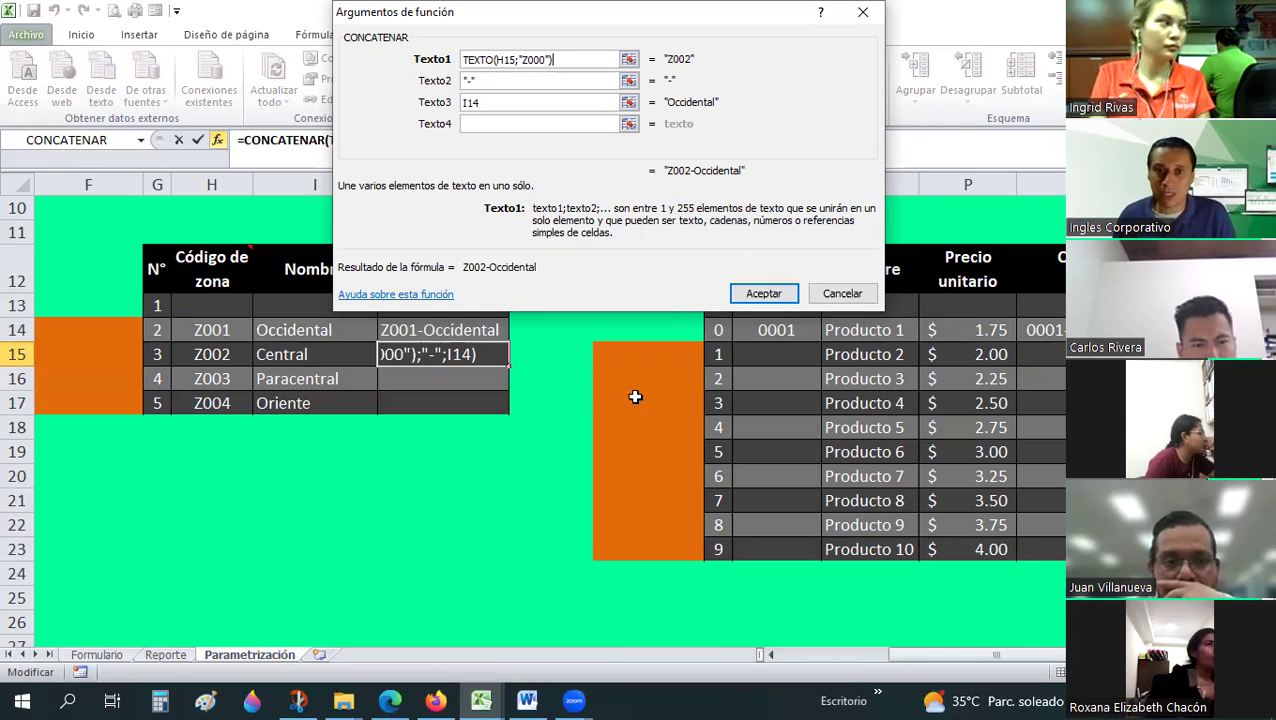
key("Return")
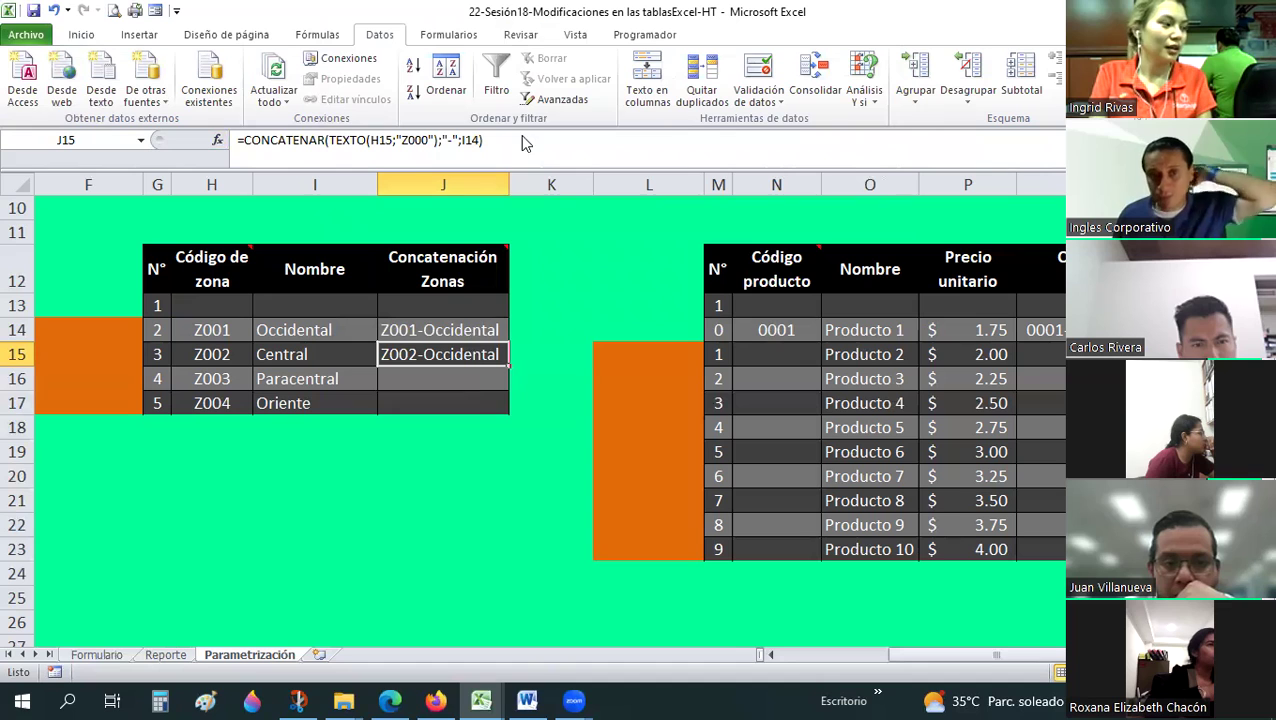
- Copy the J15 formula into J14:J17 to fill the Concatenación Zonas column
right_click(470, 356)
left_click(612, 46)
left_click(440, 389)
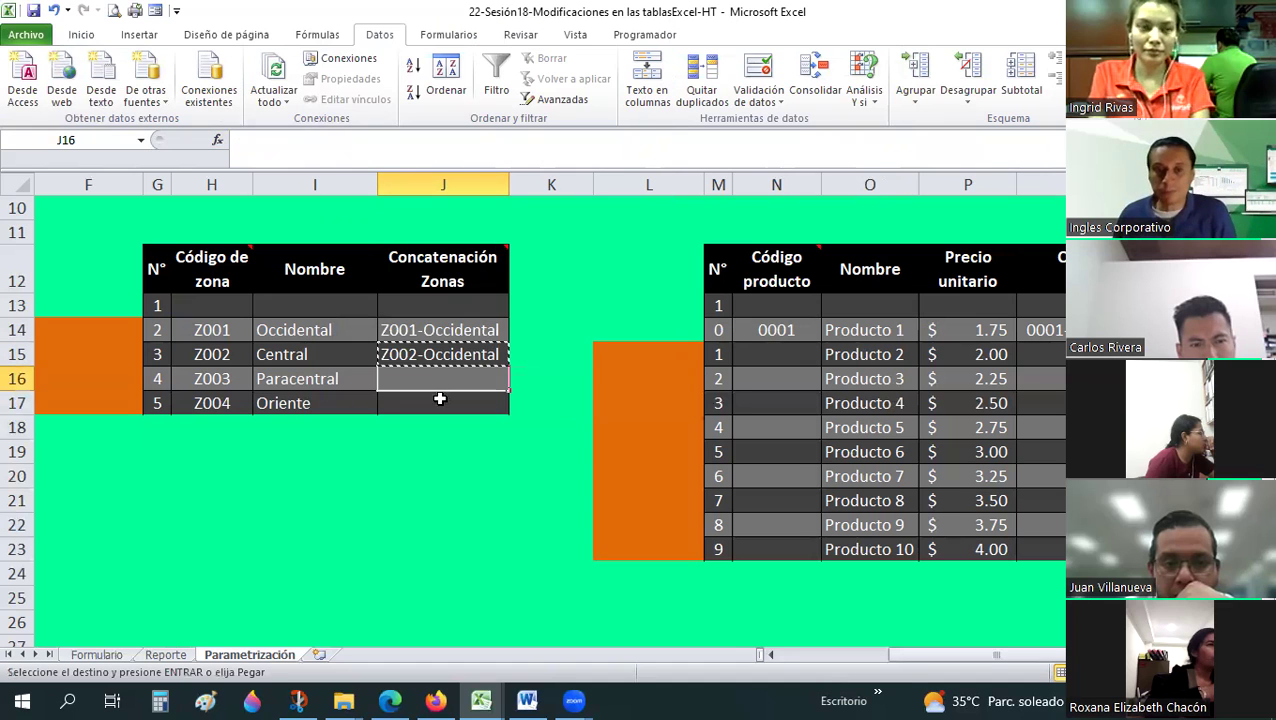
right_click(440, 400)
left_click(537, 143)
left_click(427, 505)
key("Escape")
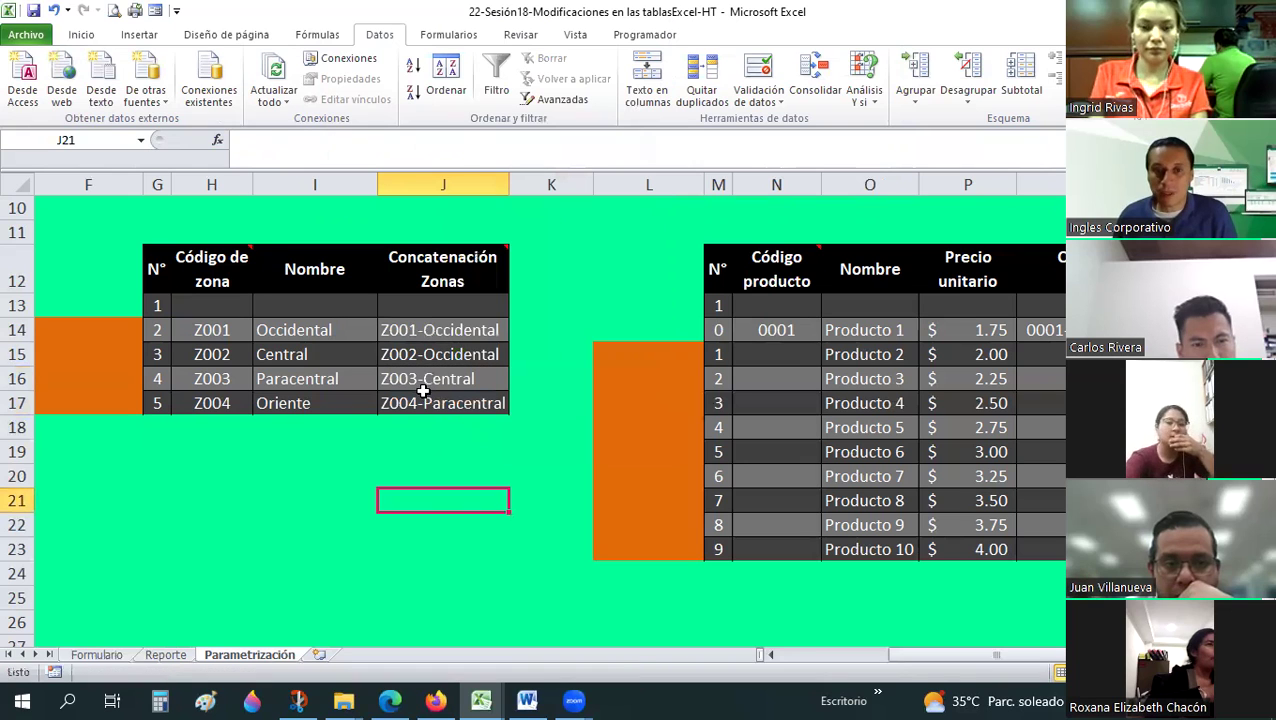
left_click_drag(440, 330, 440, 403)
left_click(393, 516)
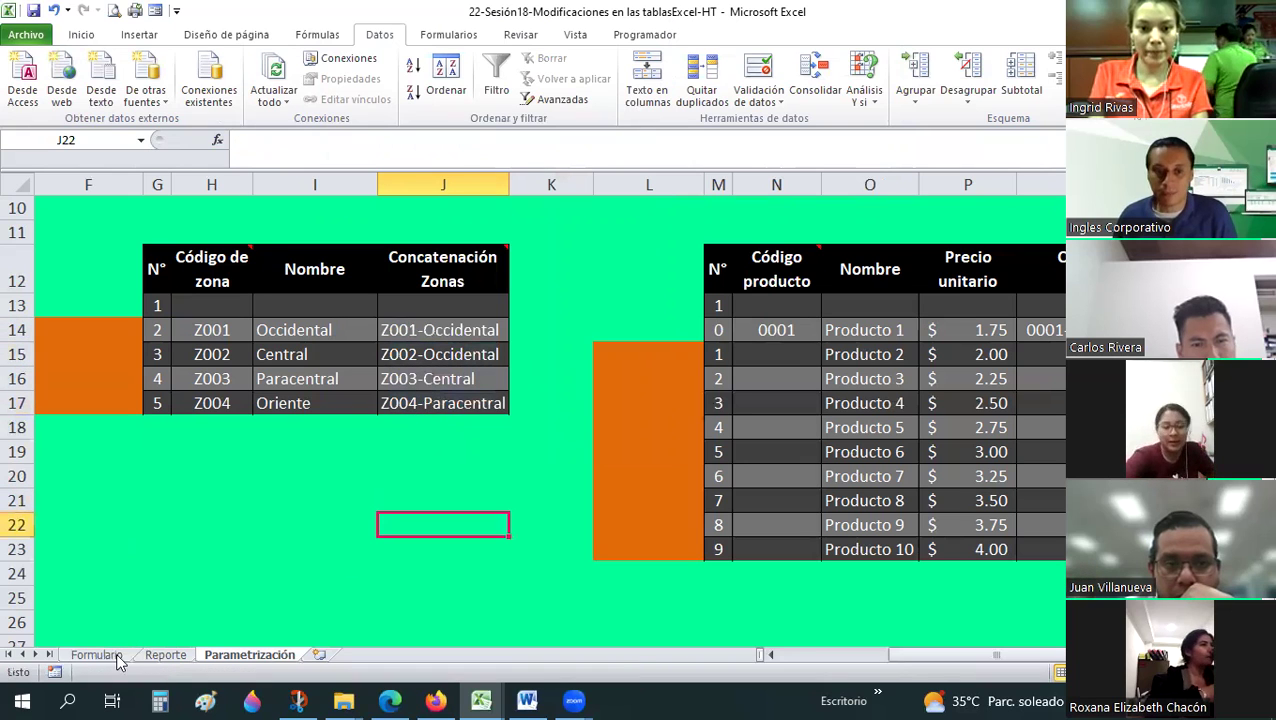
- On the Formulario sheet, review the Vendedor column's existing validation error message
left_click(96, 654)
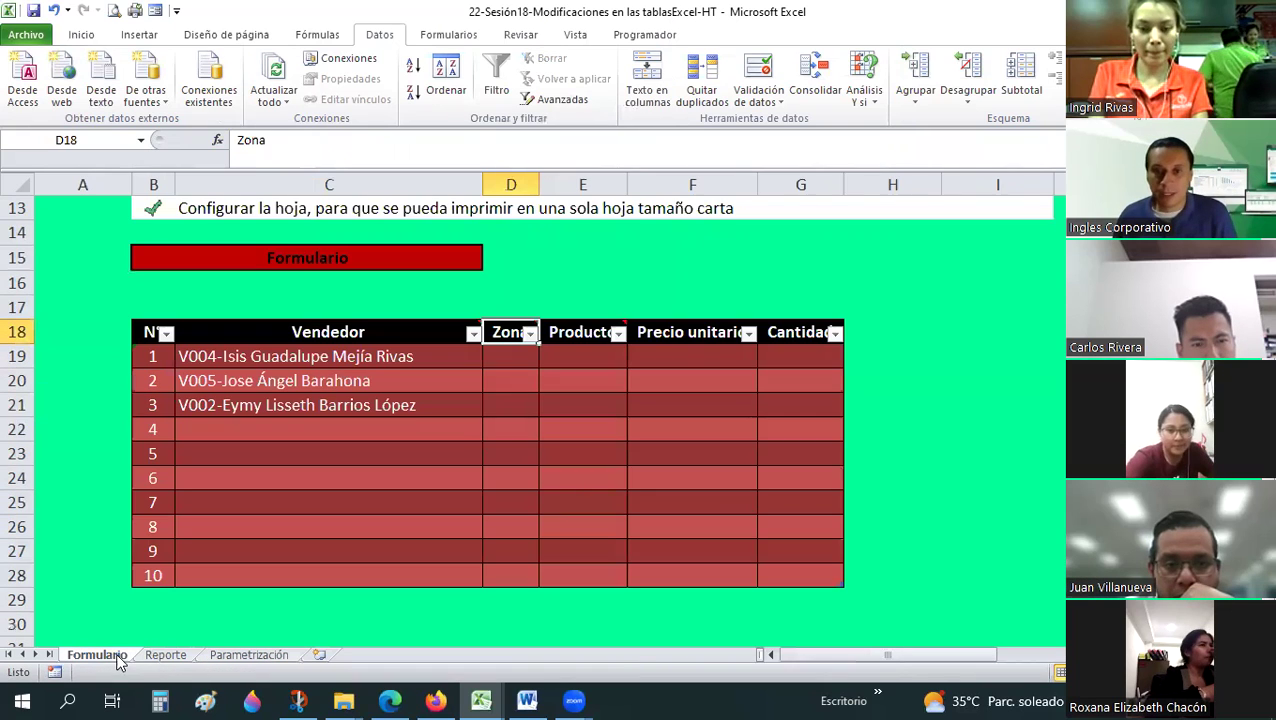
left_click(520, 362)
left_click(490, 570, "shift")
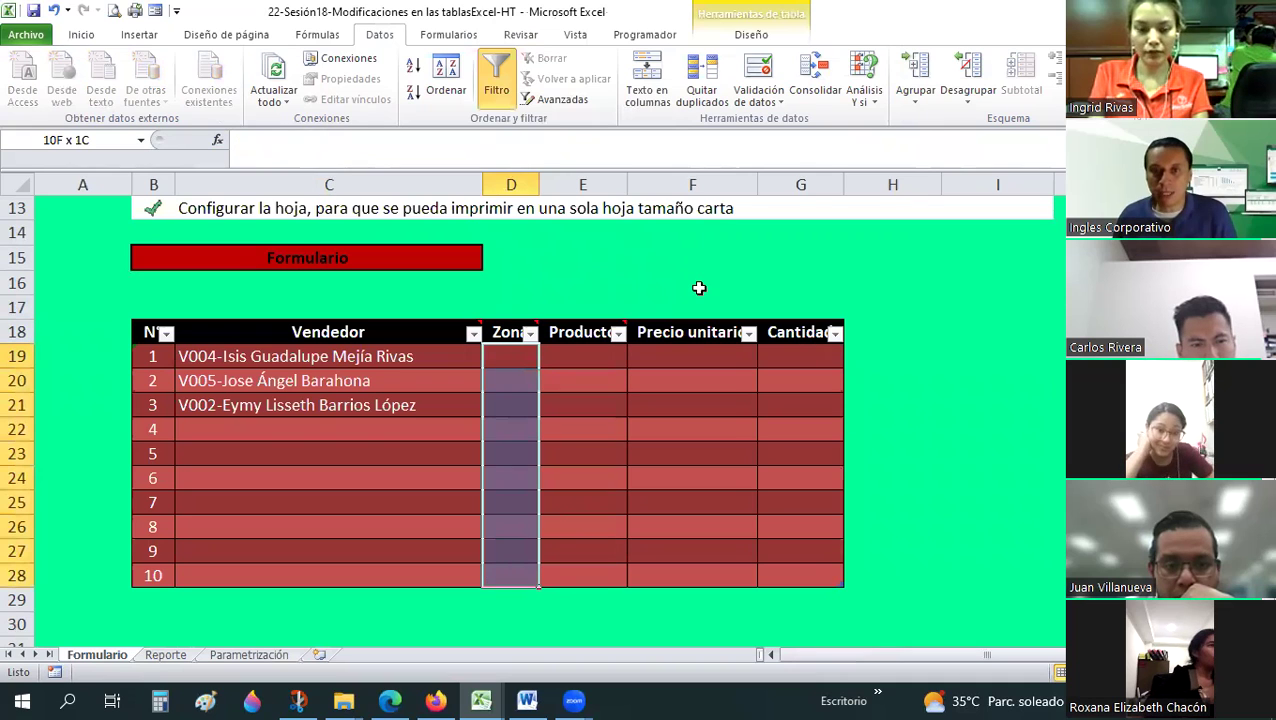
left_click_drag(349, 361, 335, 560)
left_click_drag(449, 469, 449, 576)
left_click(758, 100)
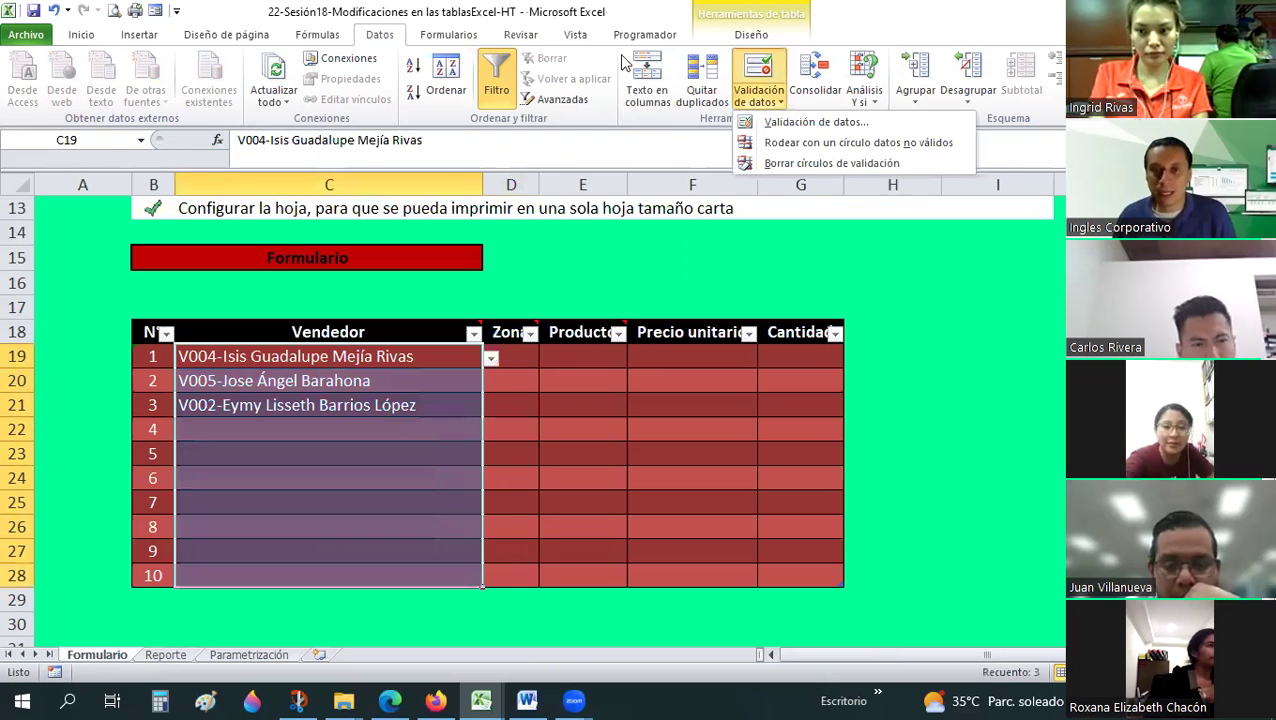
left_click(790, 124)
left_click(659, 52)
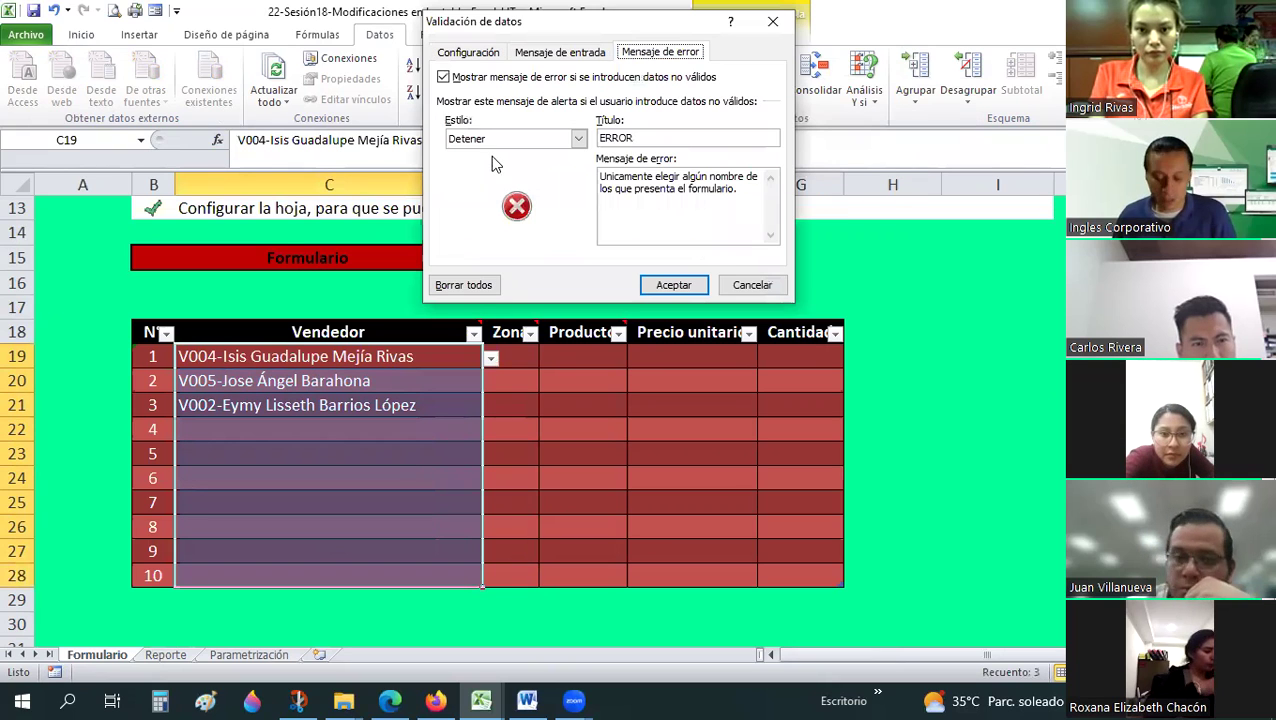
left_click(740, 284)
left_click(749, 283)
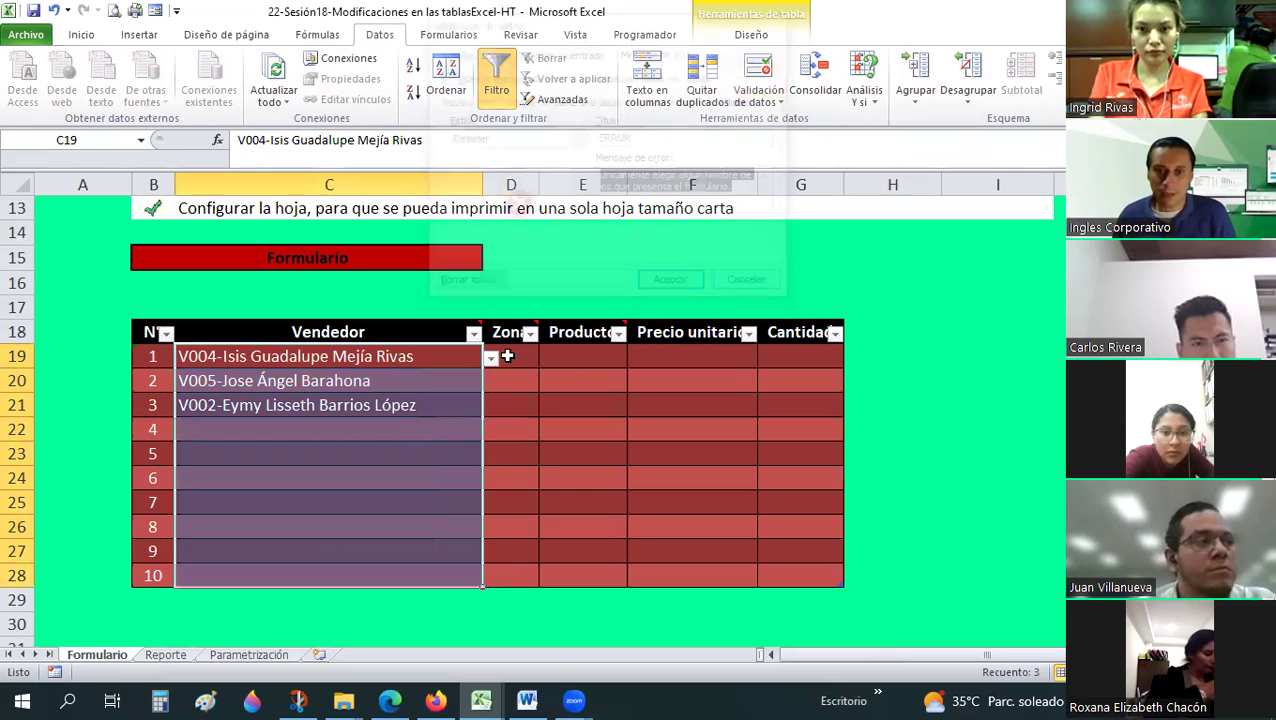
- Give Zona cells D19:D28 an error alert asking the user to choose a listed código
left_click_drag(510, 356, 510, 575)
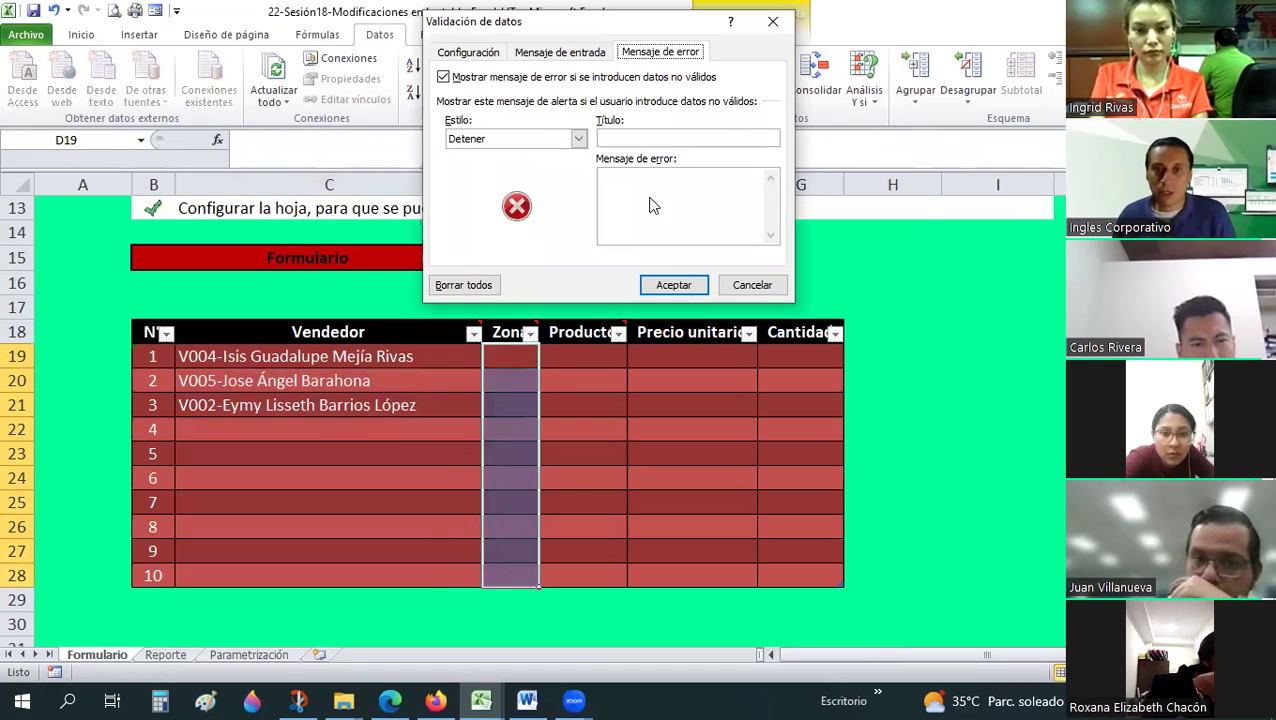
left_click(672, 209)
key("ctrl+v")
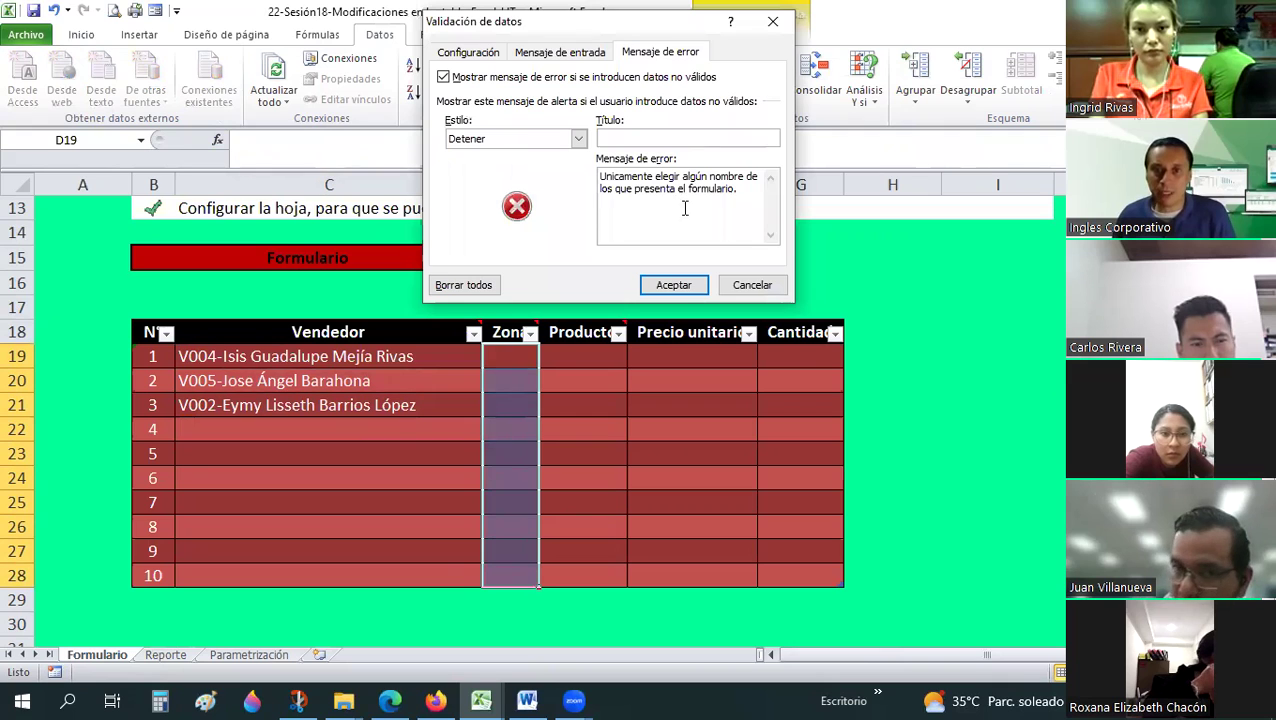
double_click(712, 176)
type("C")
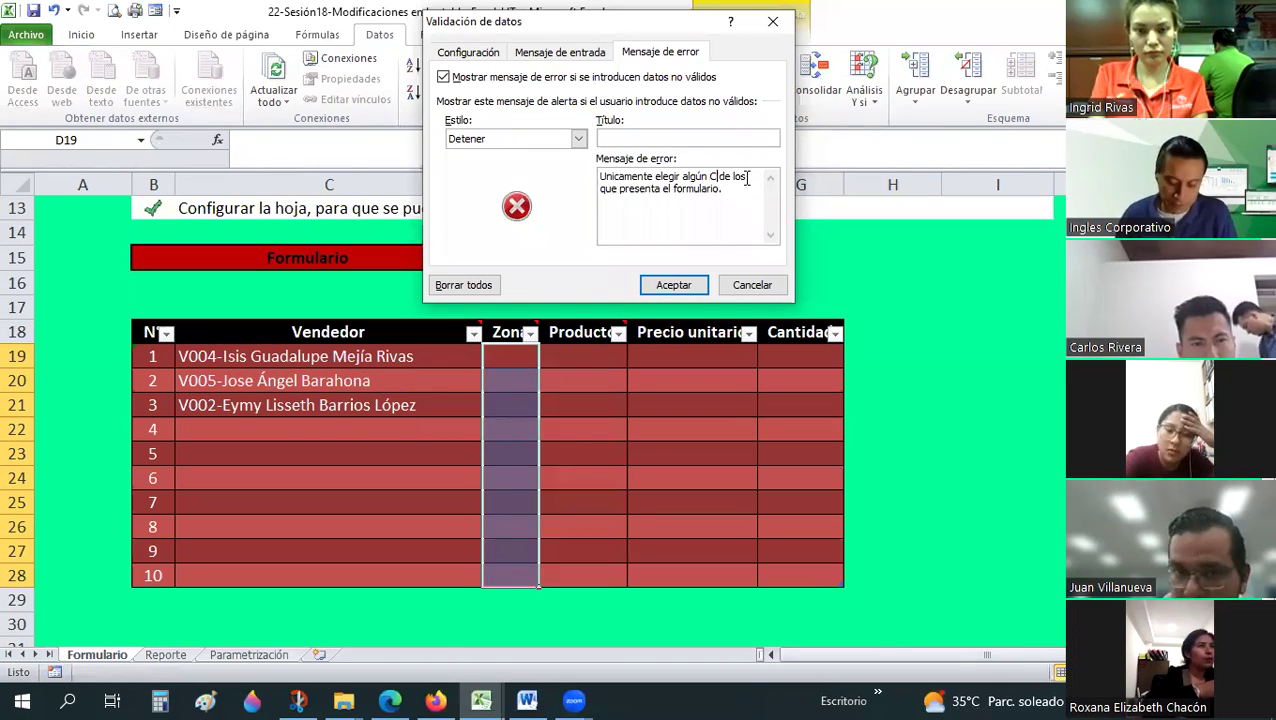
type("ÓDIGO")
key("BackSpace")
key("BackSpace")
key("BackSpace")
type("c{od")
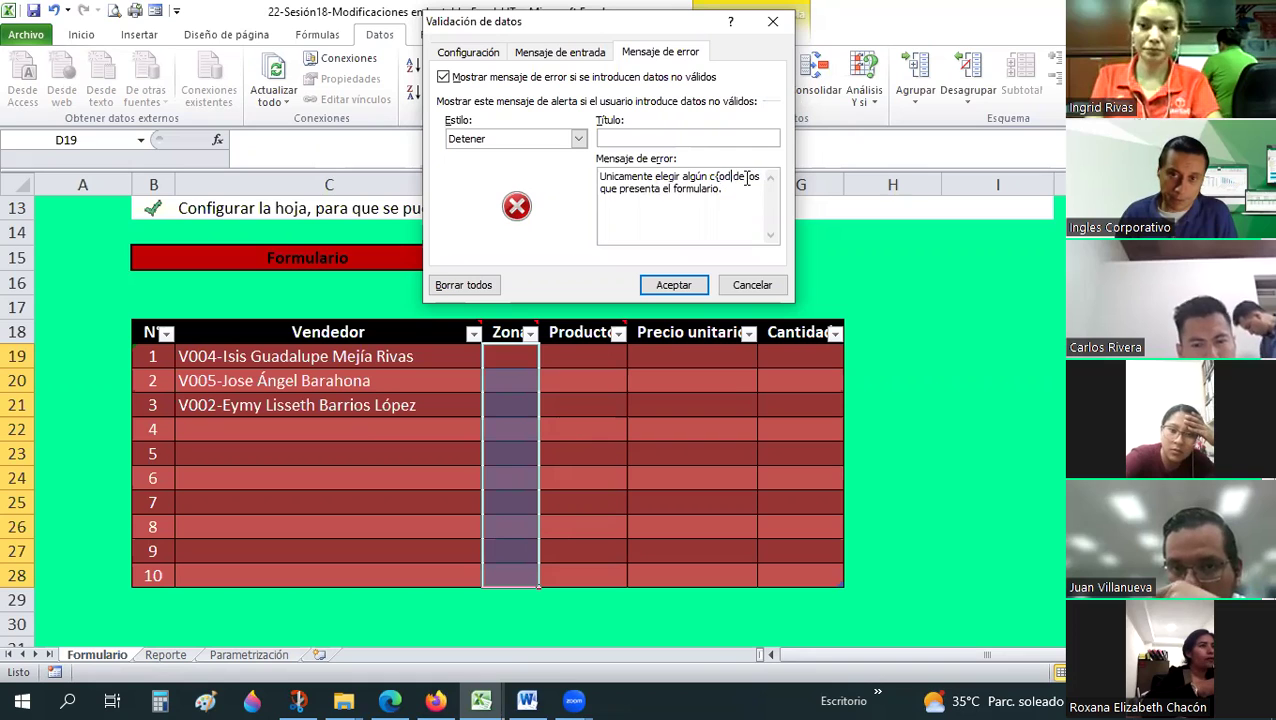
key("BackSpace")
key("BackSpace")
key("BackSpace")
type("ódigo")
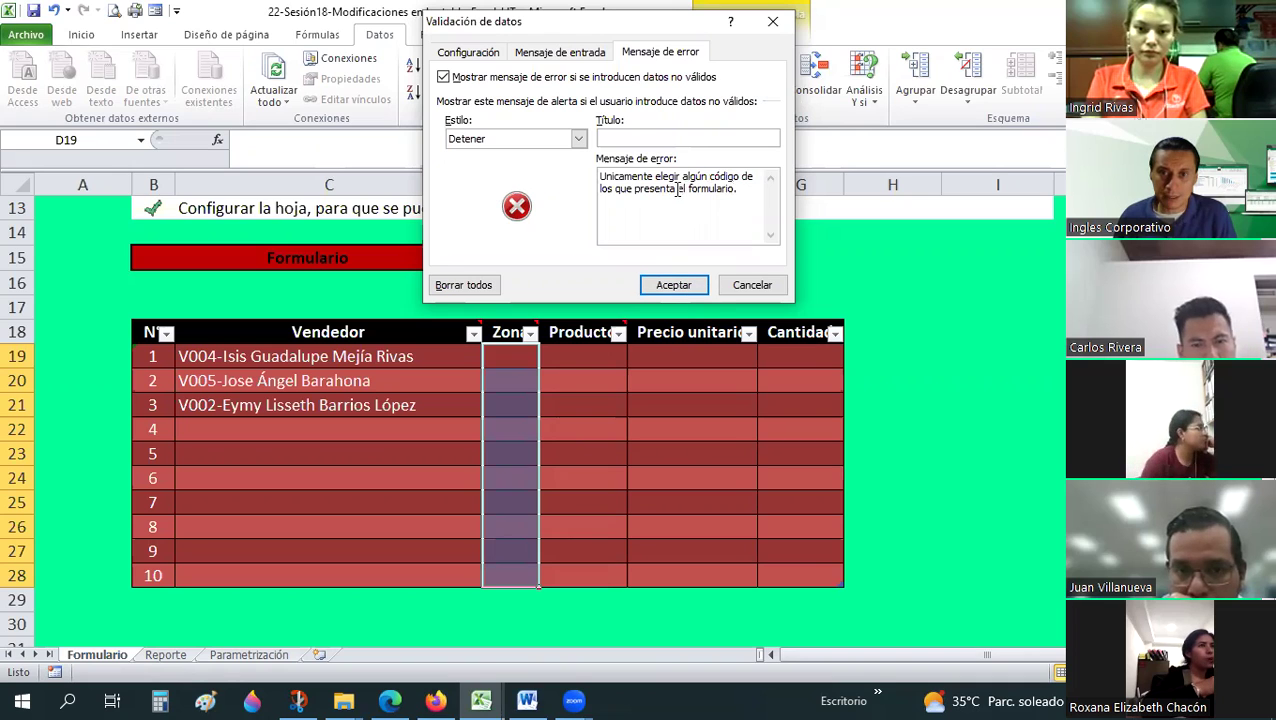
type("n")
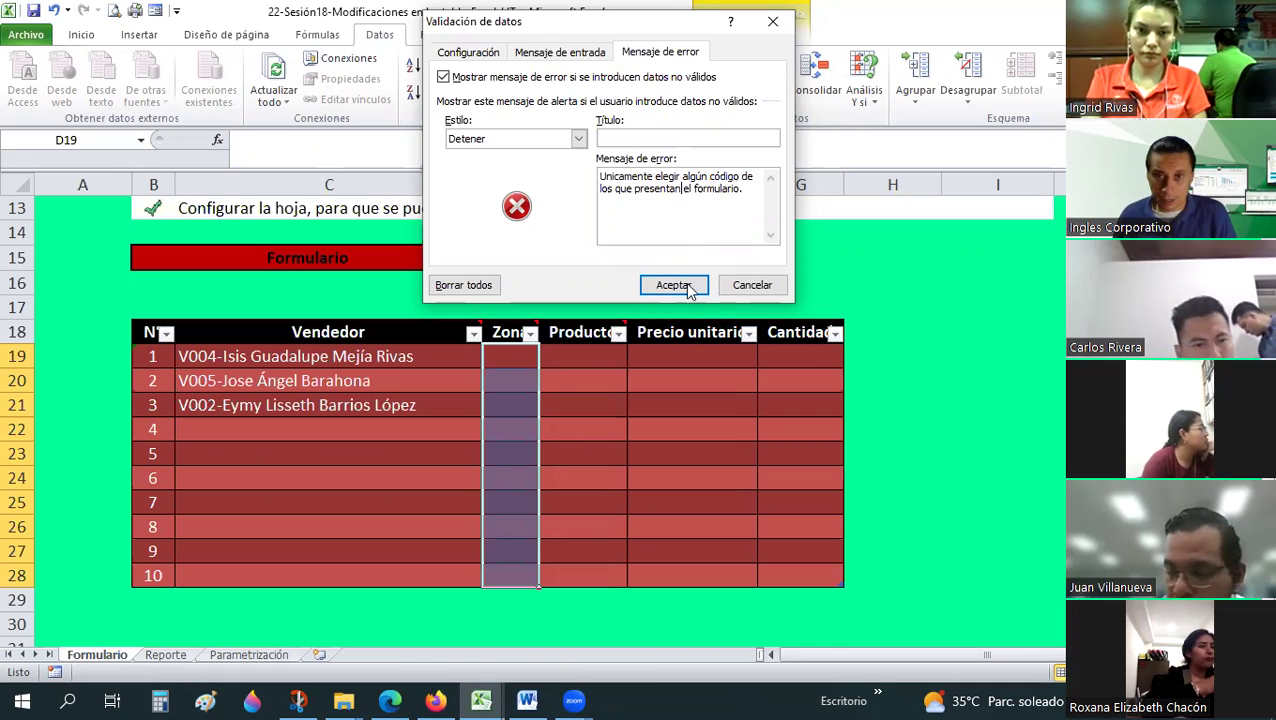
type(" en")
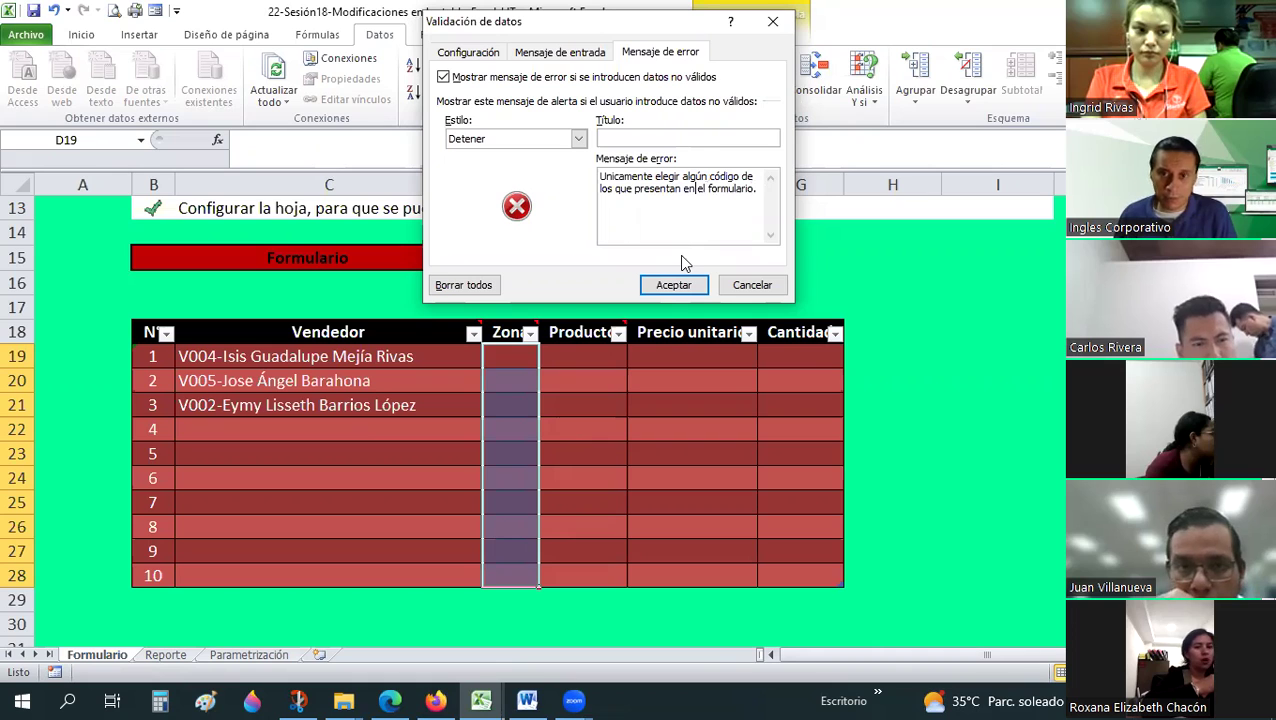
left_click(664, 286)
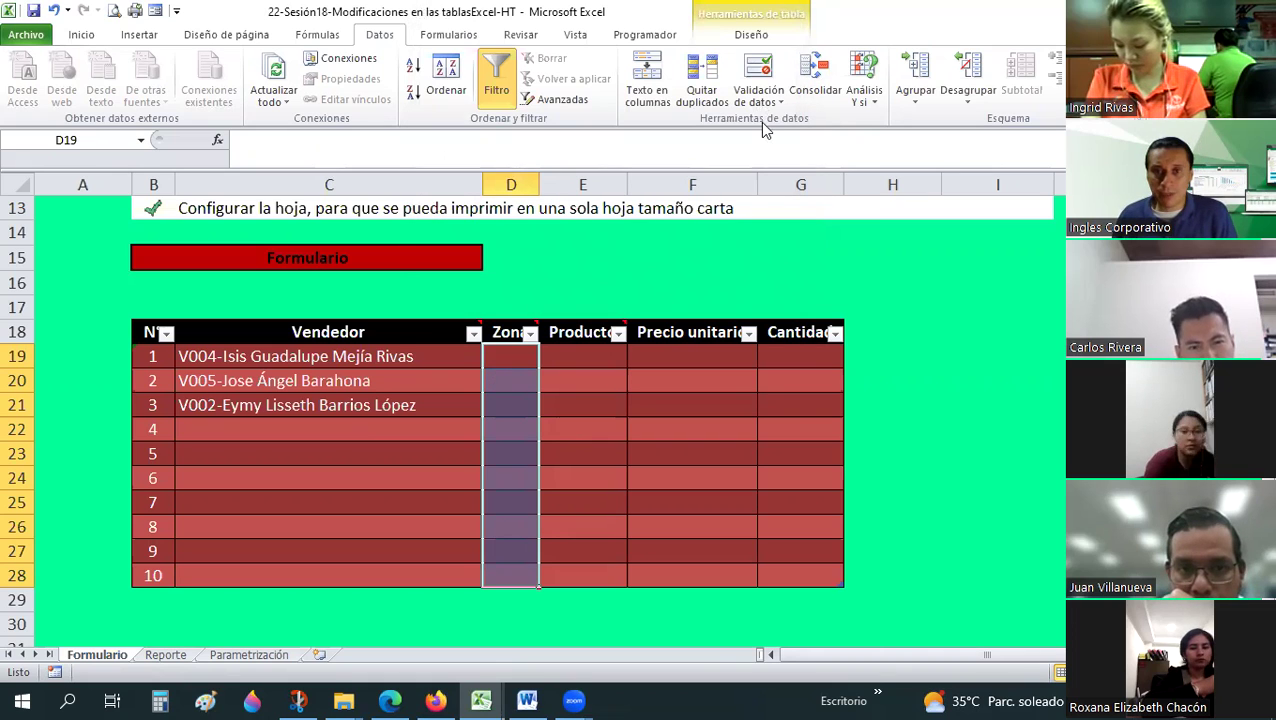
- Set D19:D28 validation to a List sourced from Parametrización!$J$13:$J$17
left_click(759, 95)
left_click(485, 56)
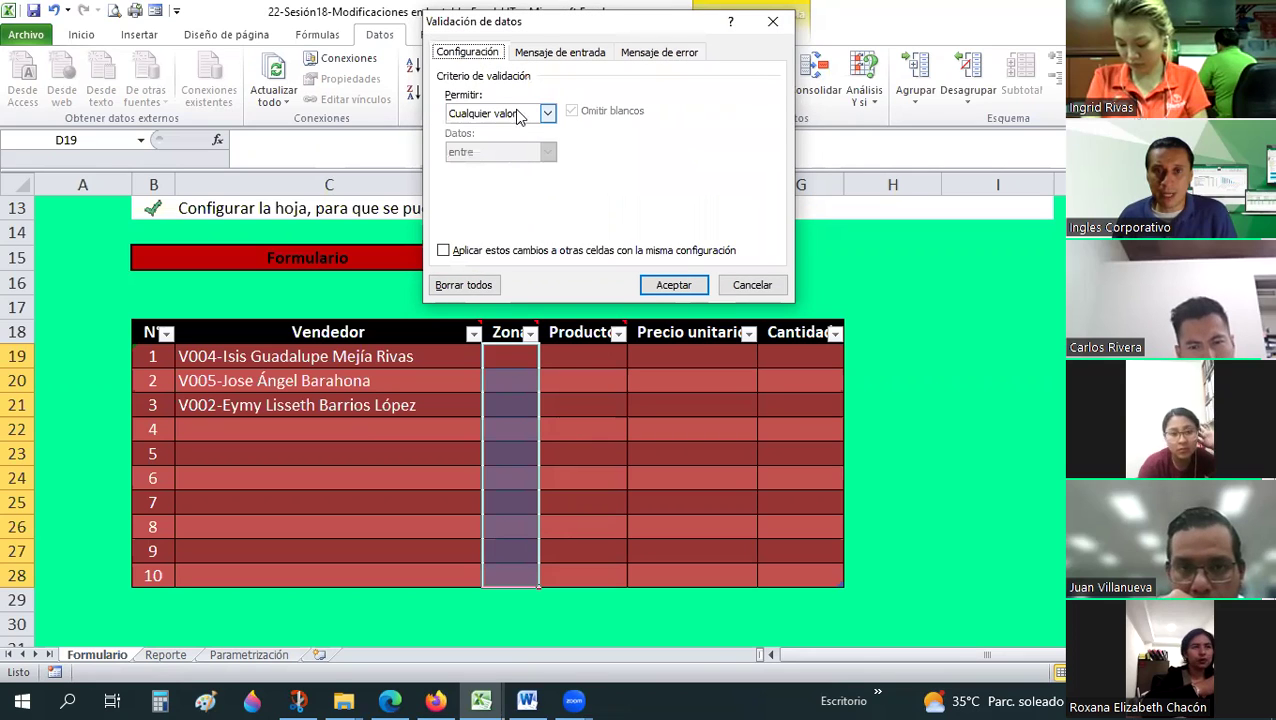
left_click(500, 113)
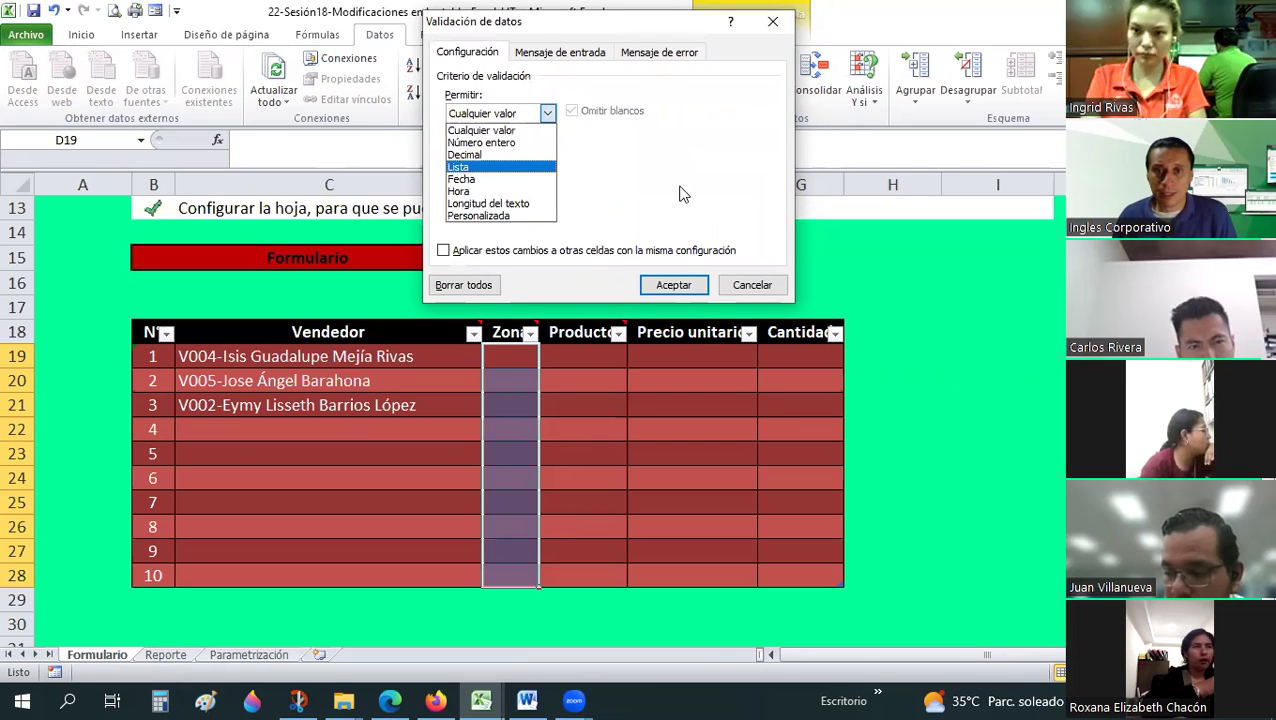
left_click(460, 166)
left_click(692, 186)
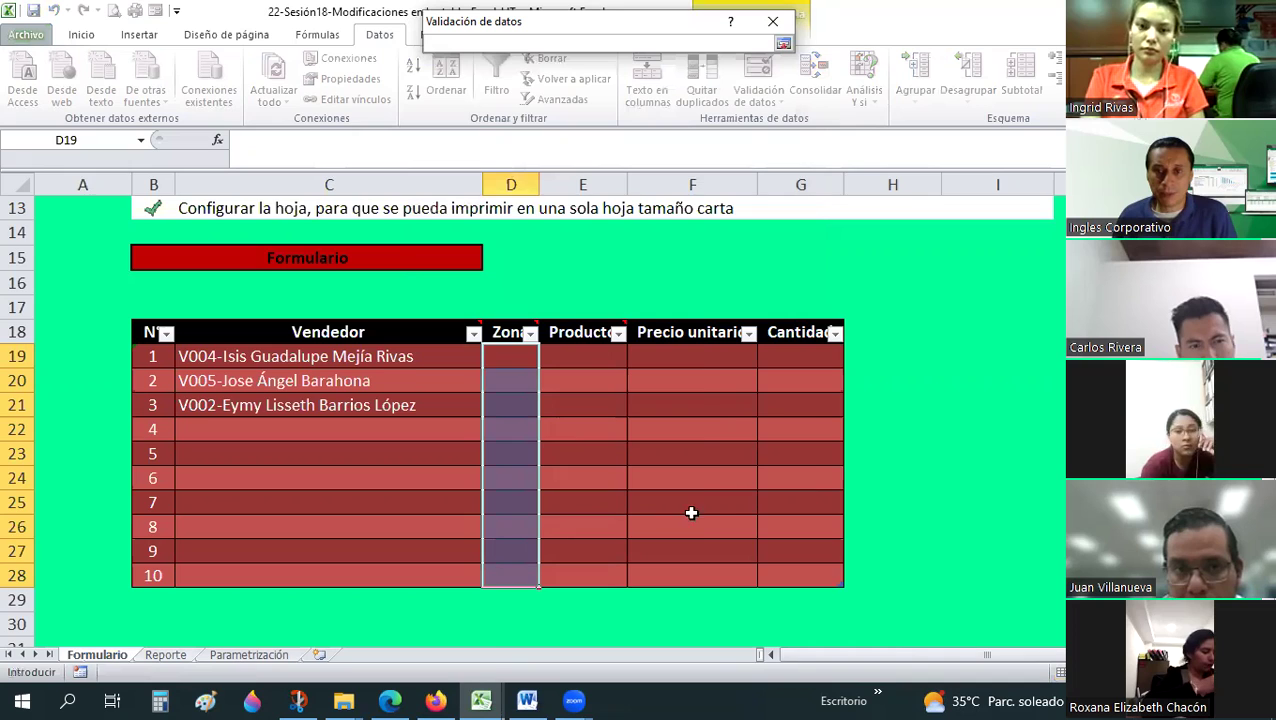
left_click(249, 654)
left_click(433, 305)
left_click_drag(433, 305, 423, 400)
key("Return")
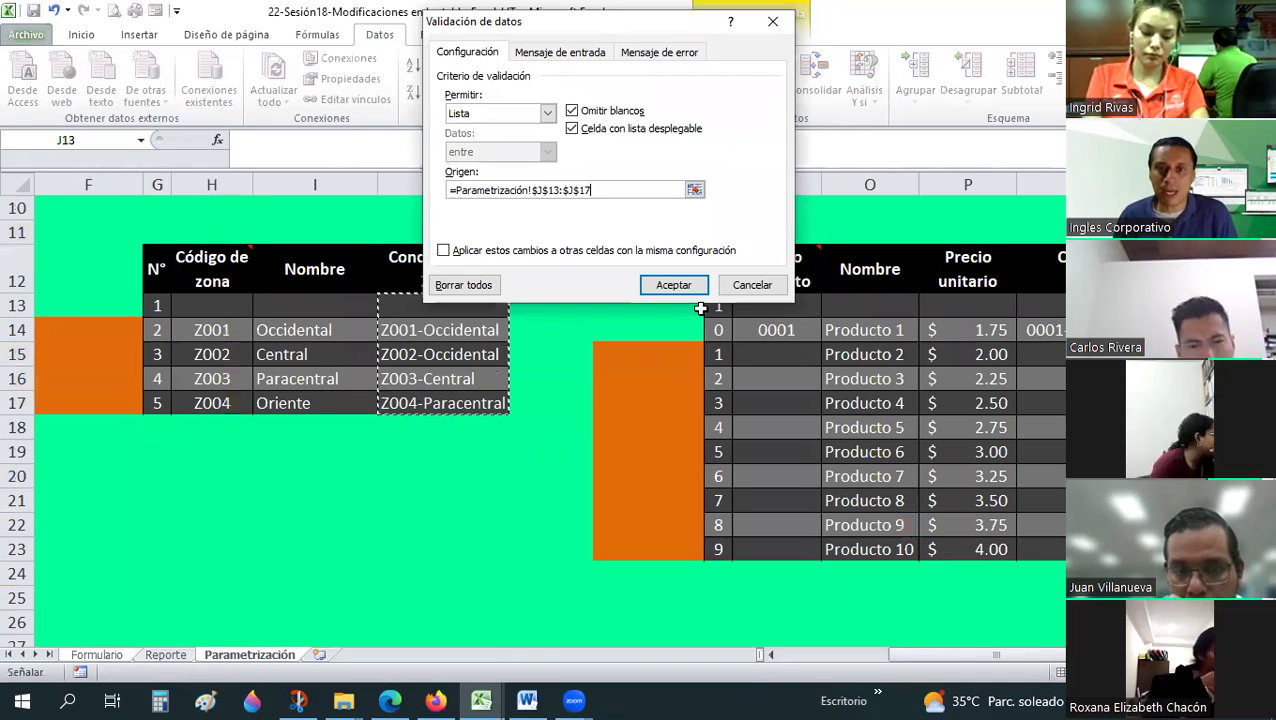
left_click(690, 287)
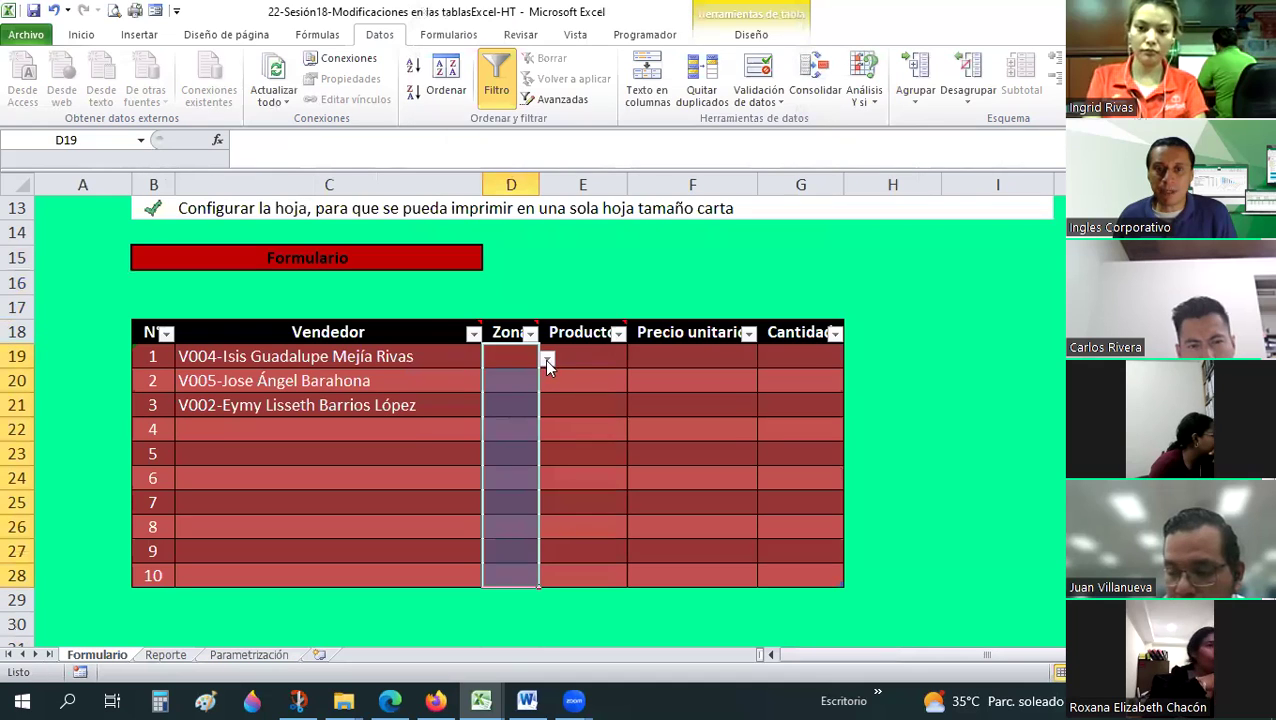
- Choose Z001-Occidental, Z002-Occidental and Z004-Paracentral from the Zona dropdowns in D19:D21
left_click(546, 359)
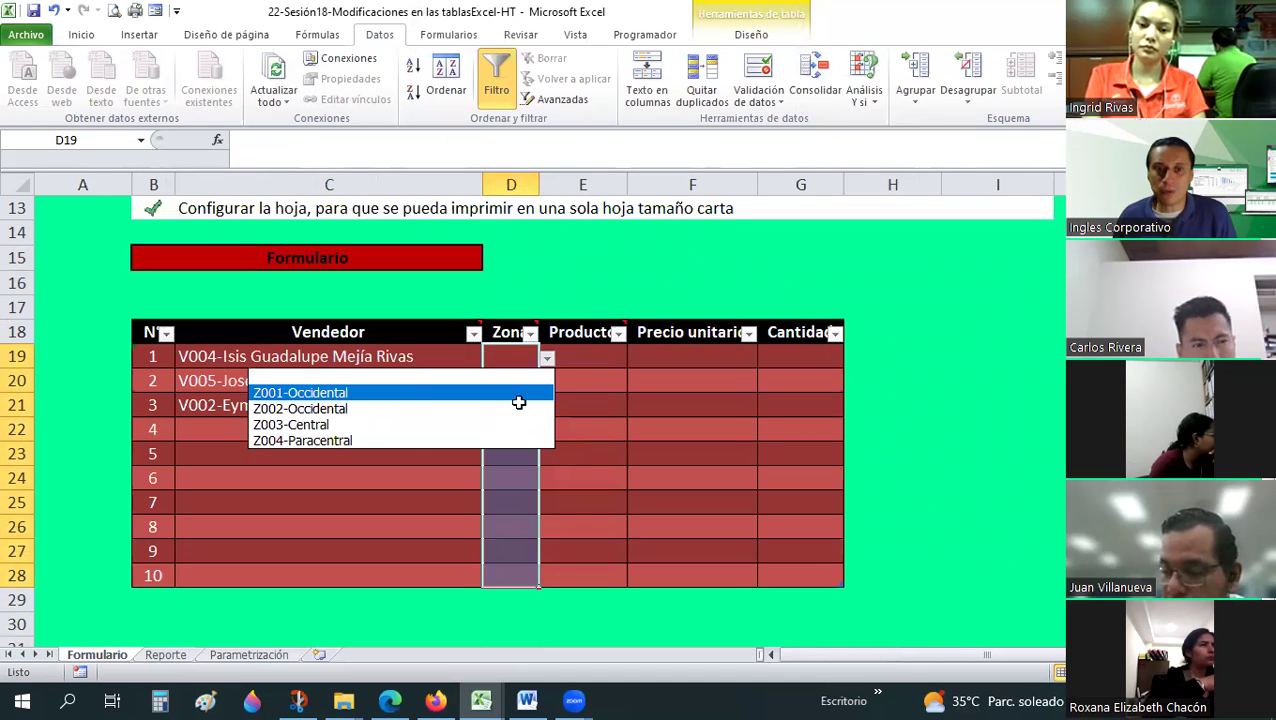
left_click(519, 399)
left_click(515, 430)
left_click(546, 430)
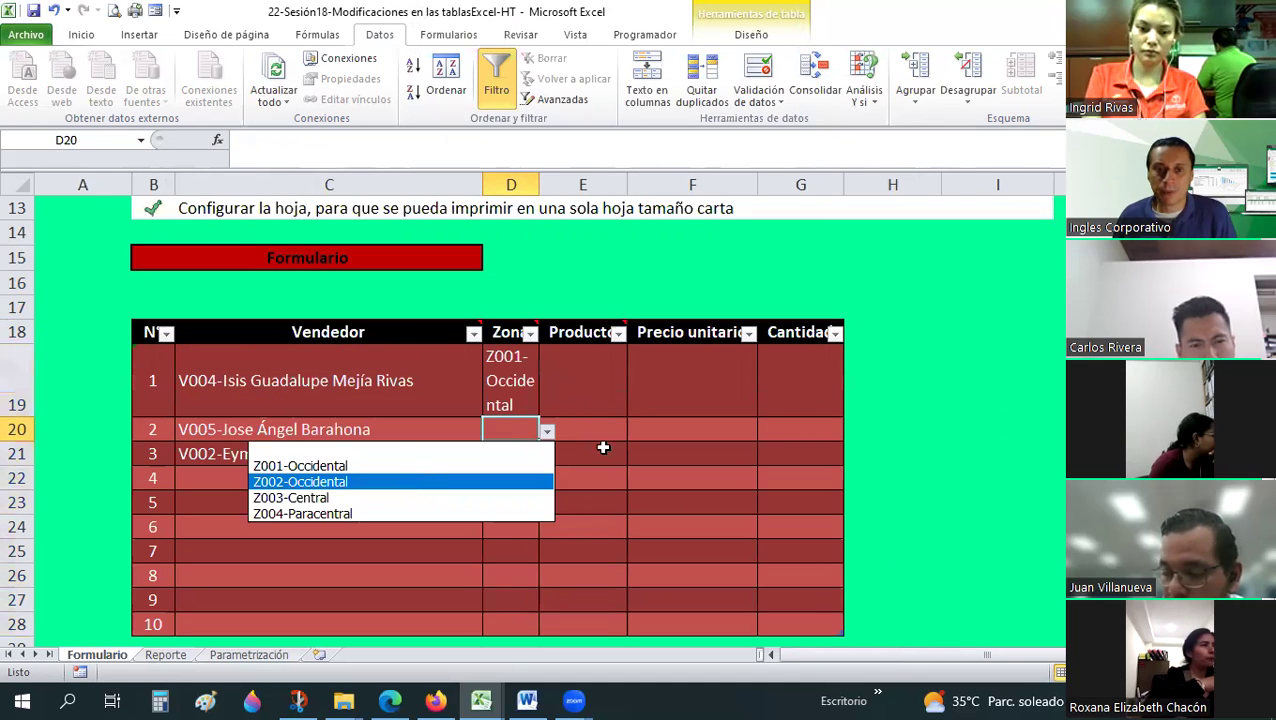
left_click(510, 486)
left_click(510, 502)
left_click(546, 502)
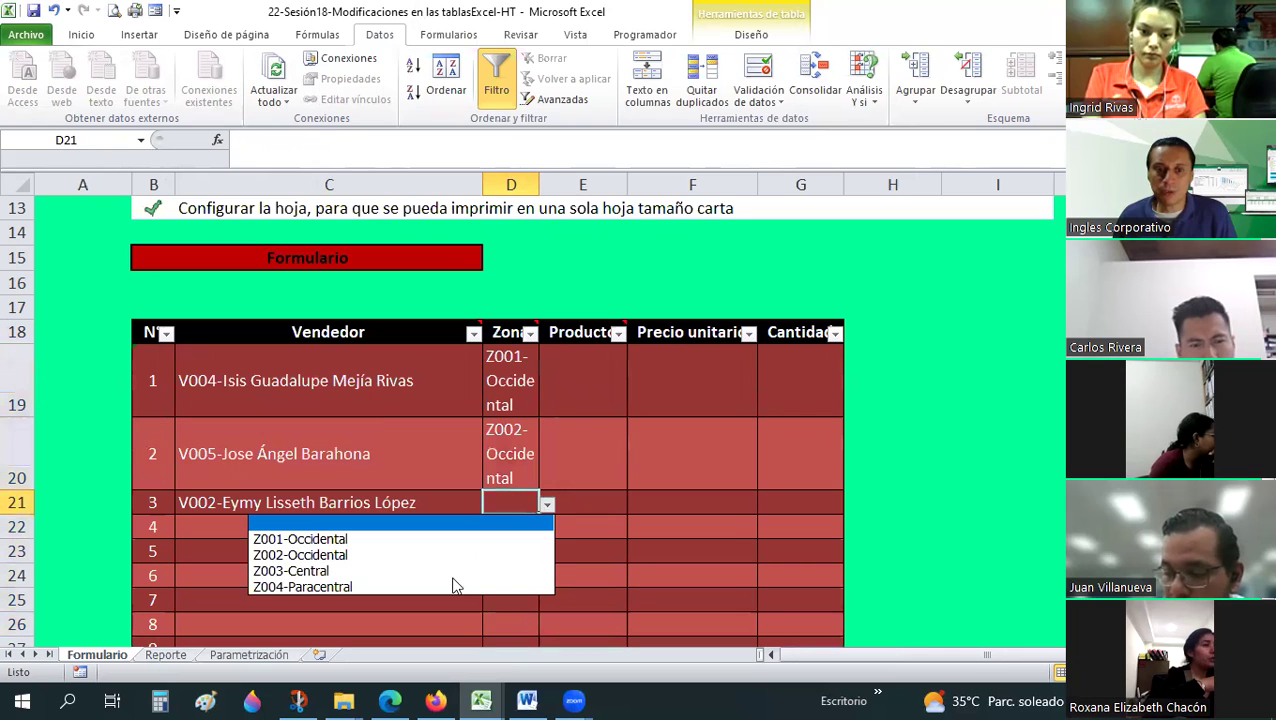
left_click(453, 585)
- Widen the Zona column and restore row 21 to the normal row height
left_click_drag(540, 184, 614, 197)
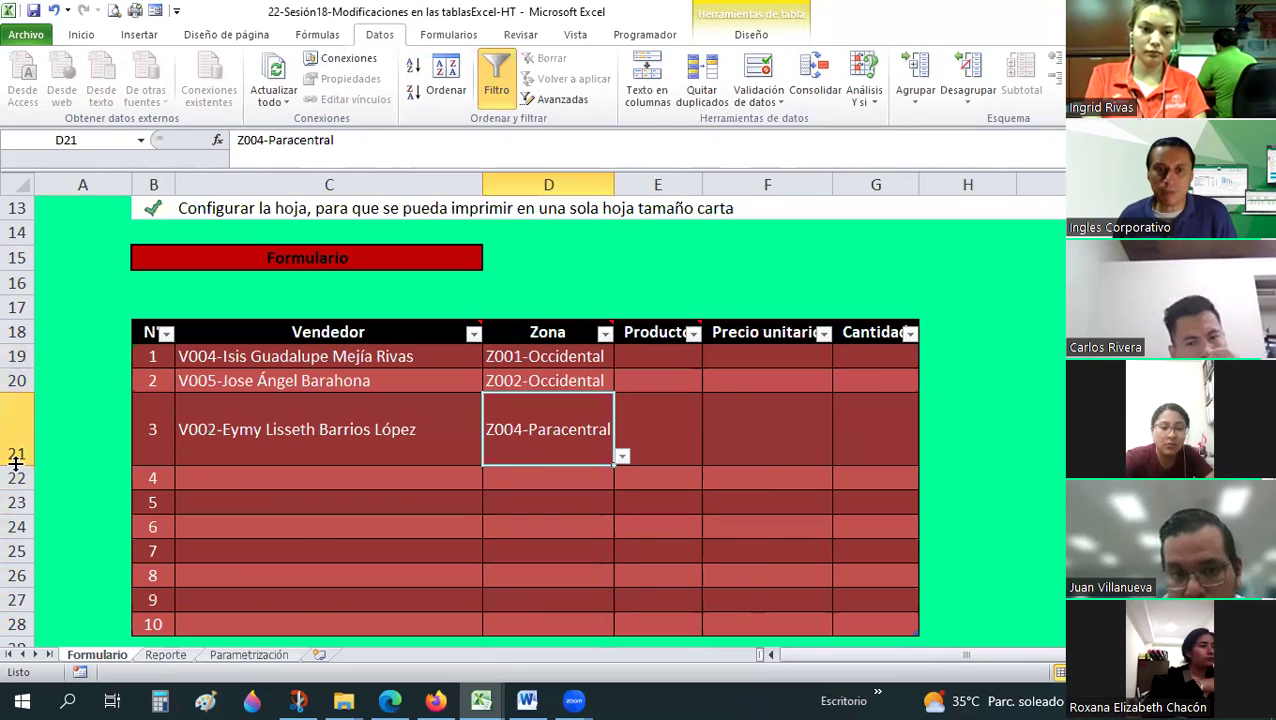
left_click(16, 458)
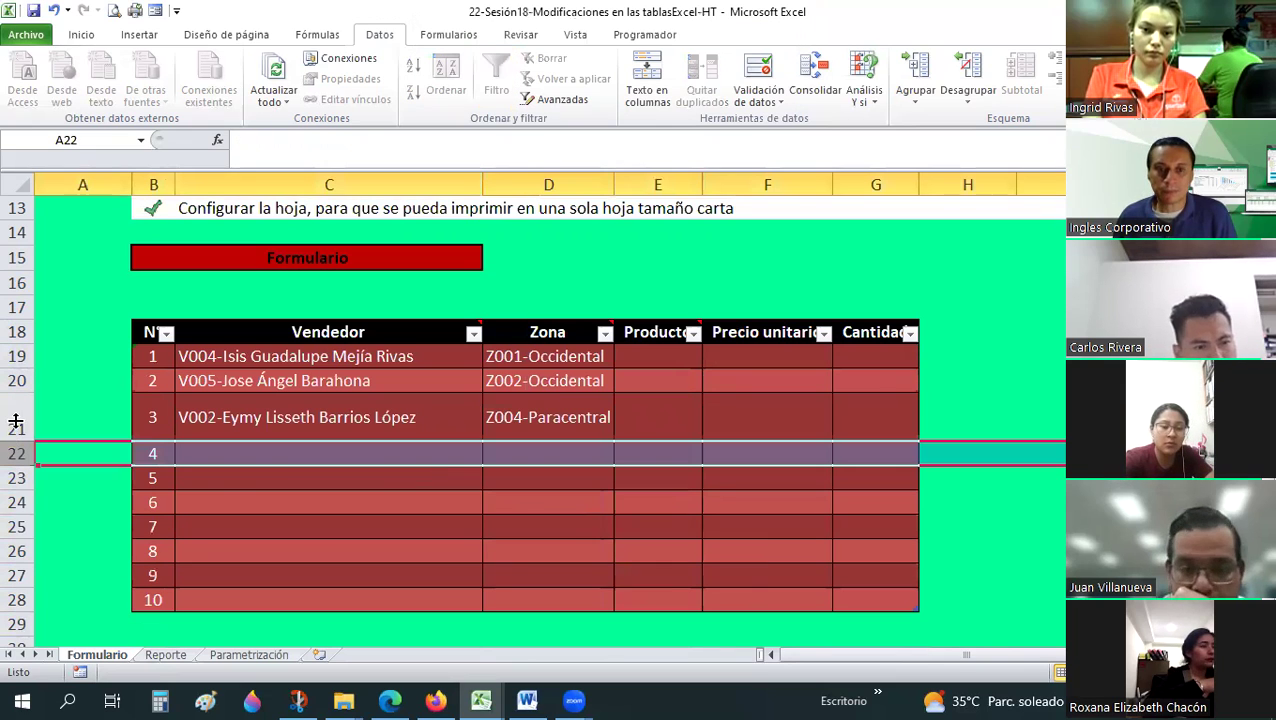
left_click_drag(16, 421, 16, 425)
left_click(630, 489)
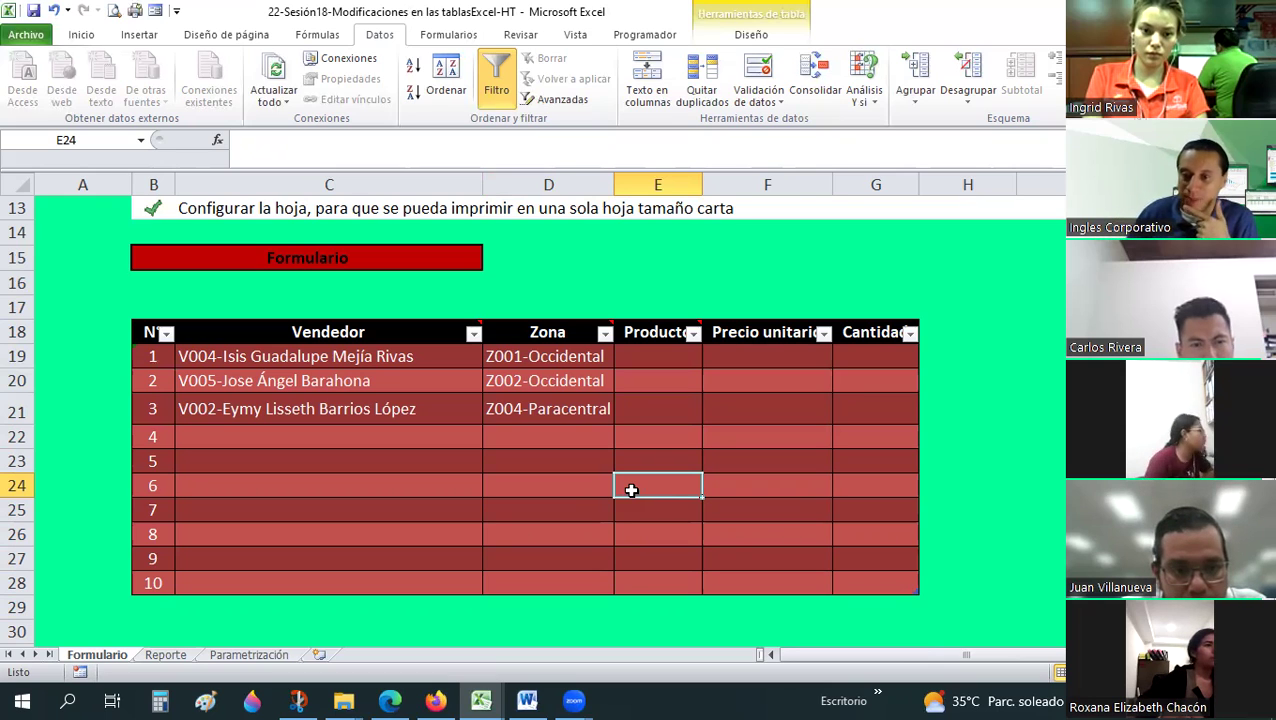
left_click(472, 696)
- In the FCO CONTROL sheet, enter 1 under MIERCOLES 19 for participants 1 through 4
left_click(931, 12)
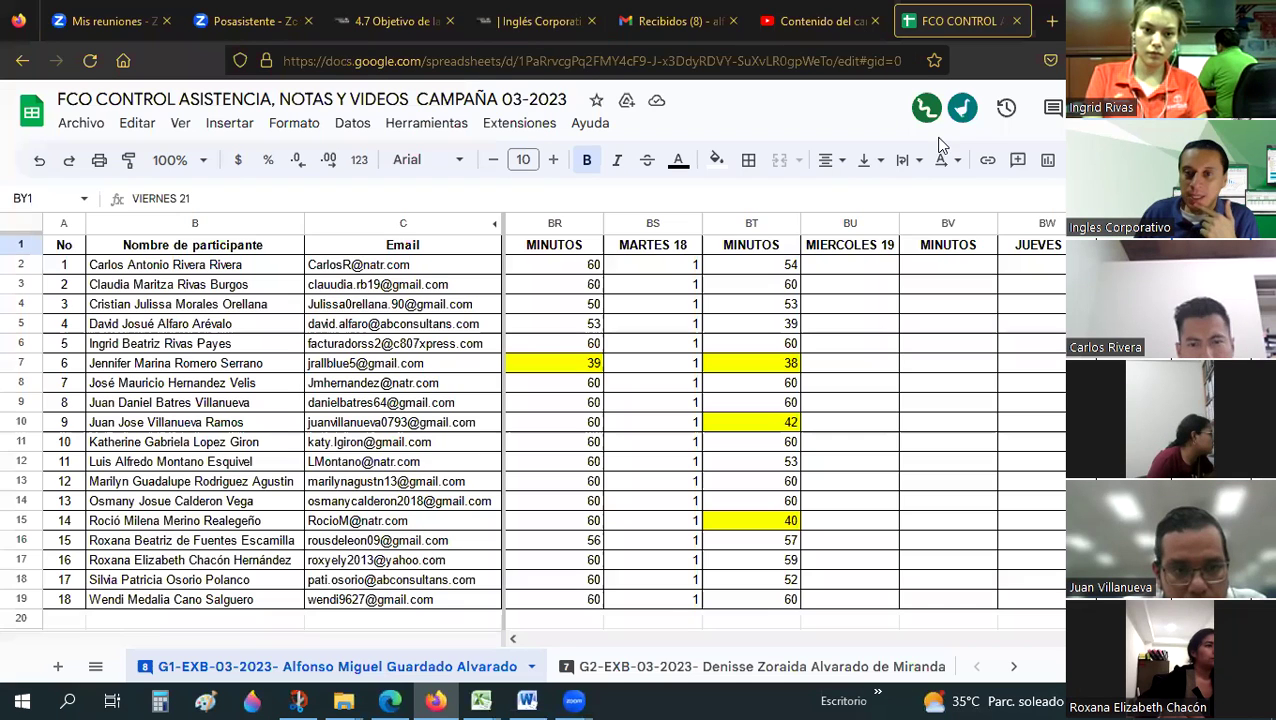
left_click(928, 351)
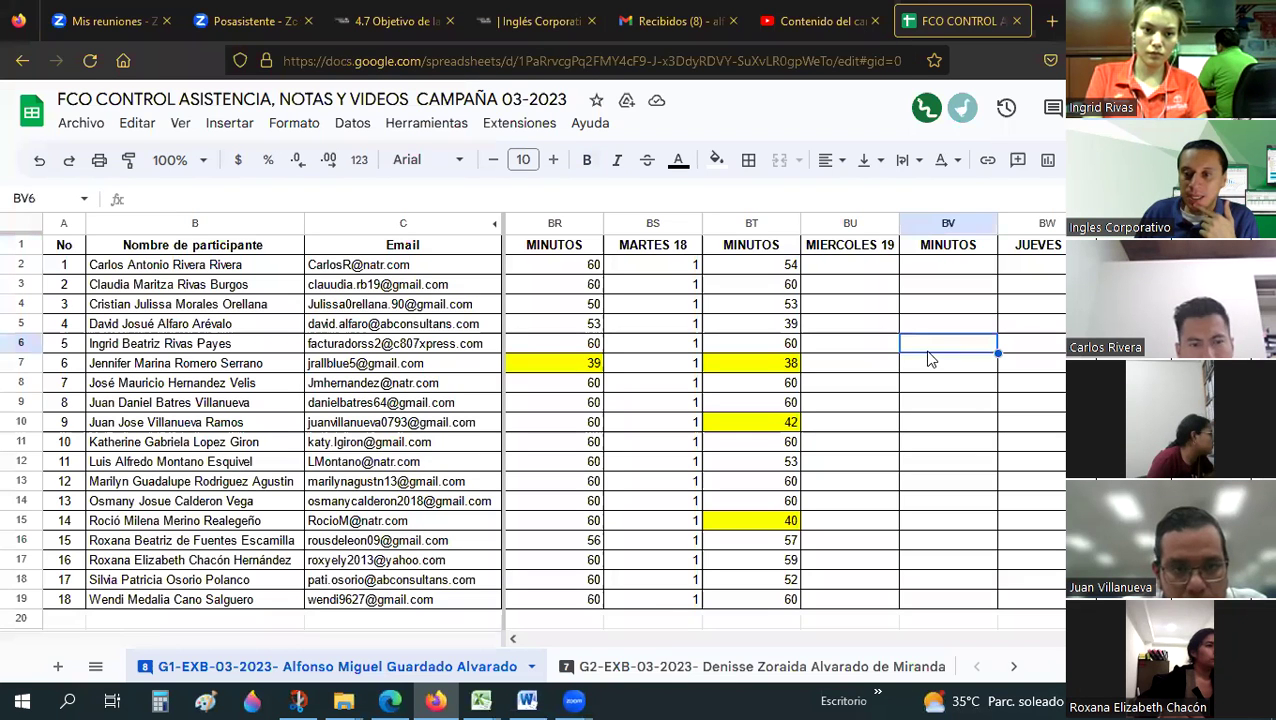
left_click(878, 252)
left_click(856, 271)
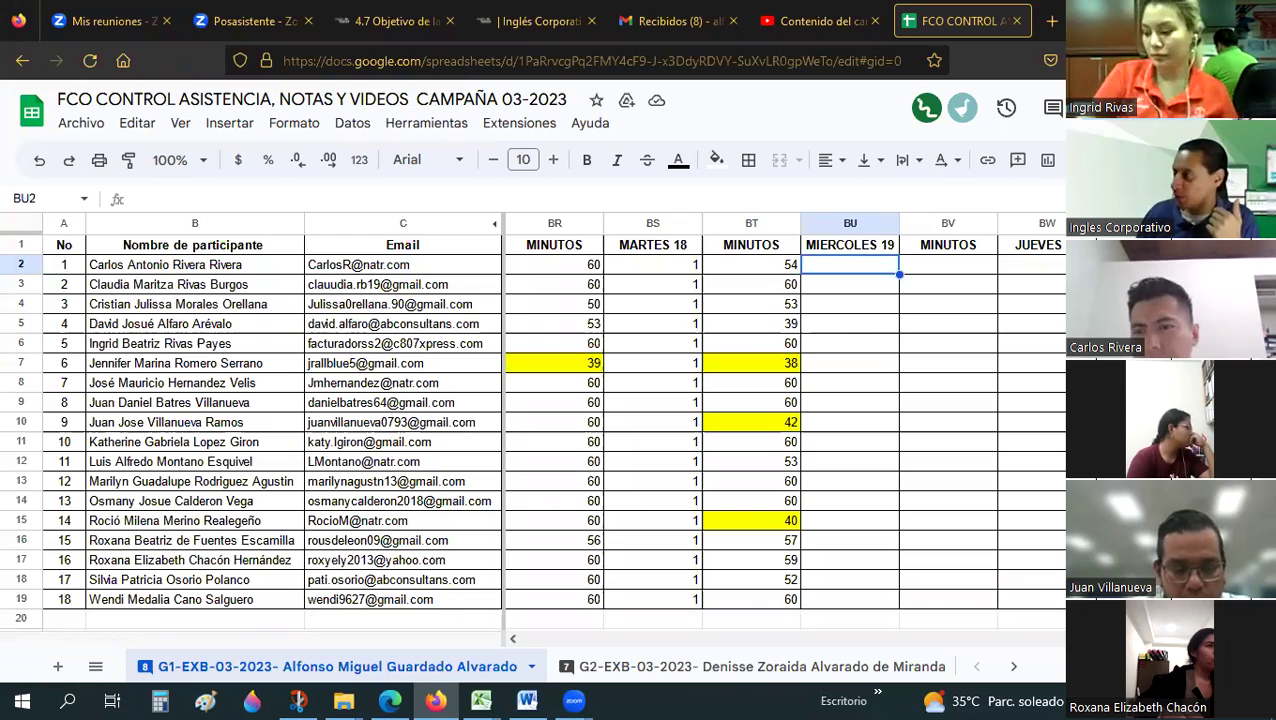
type("1")
key("Return")
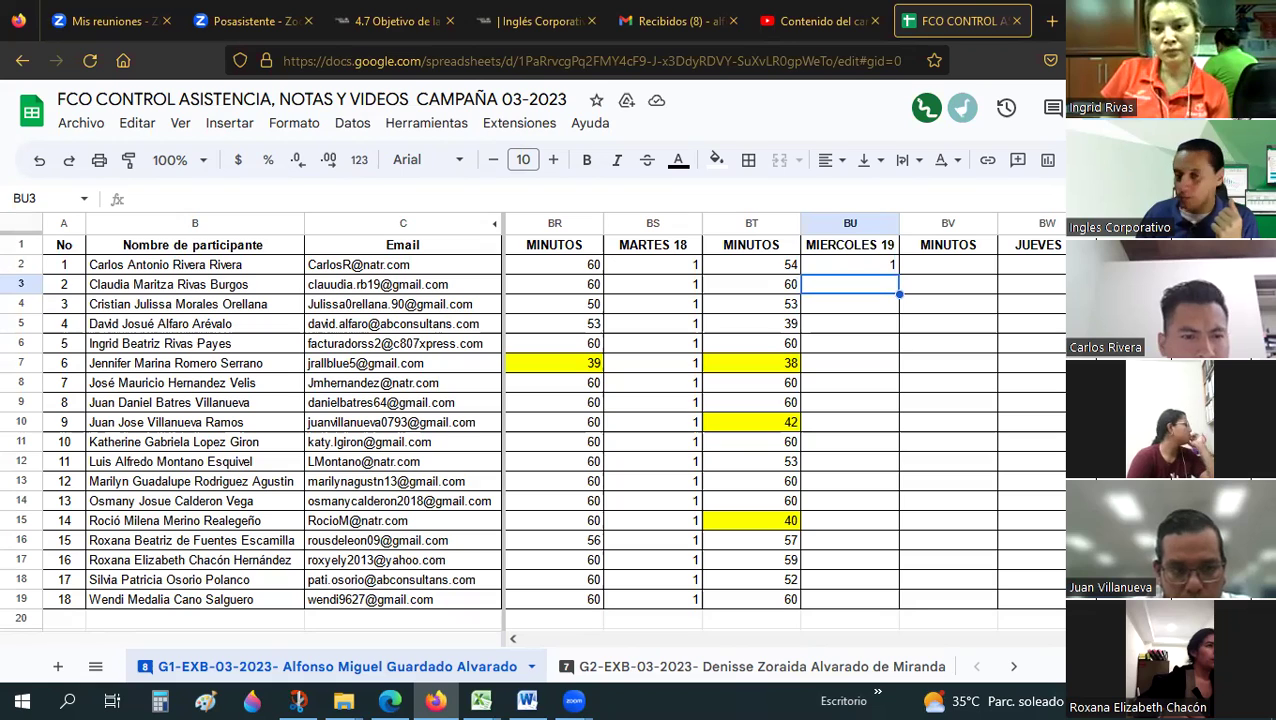
type("1")
key("Return")
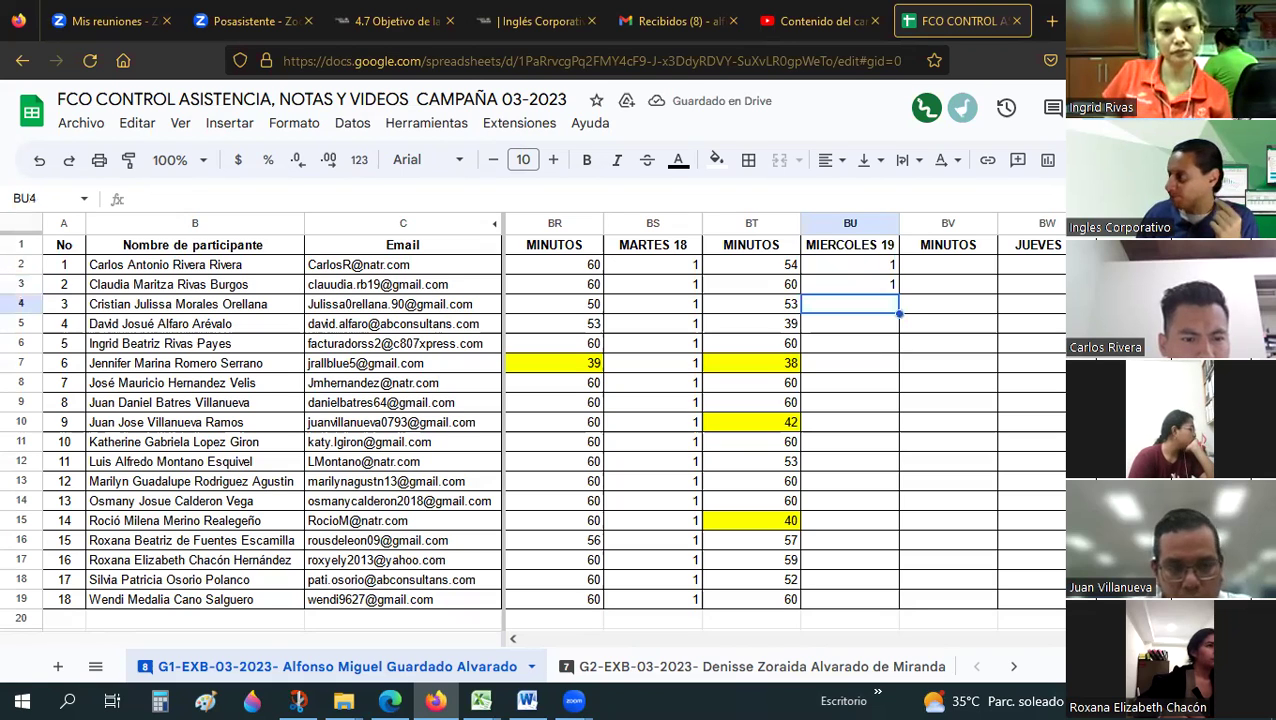
type("1")
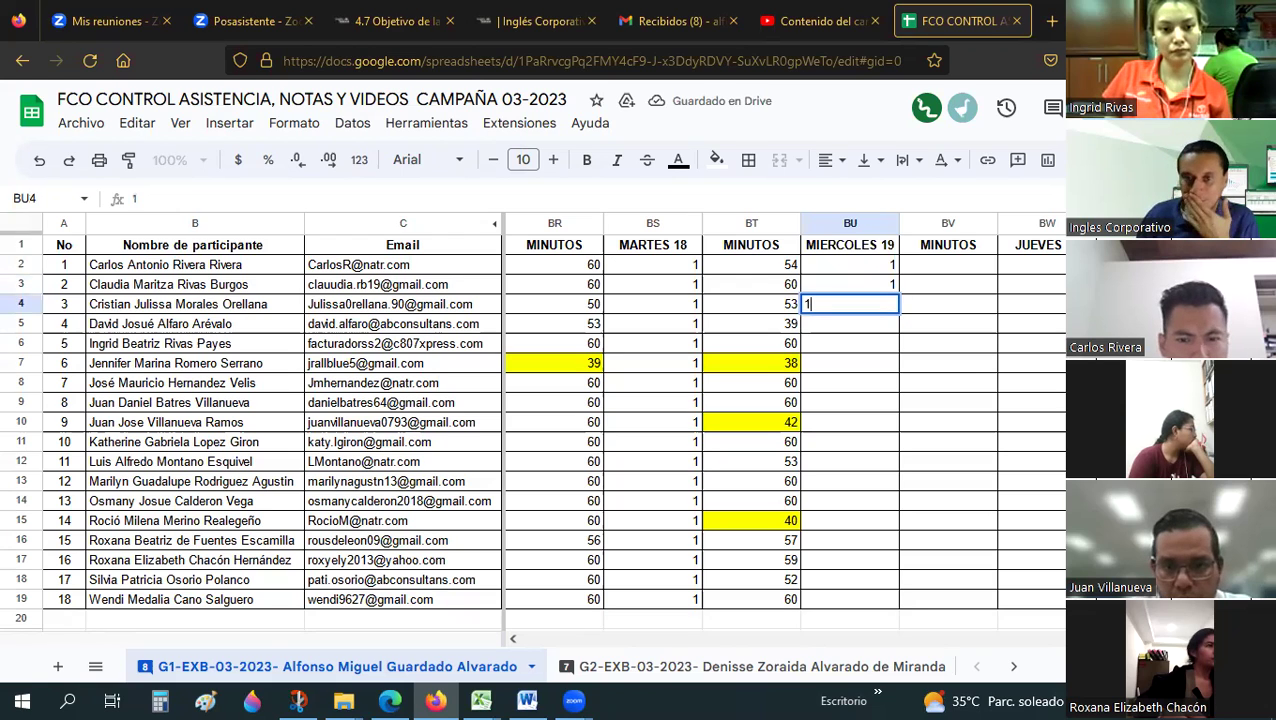
key("Return")
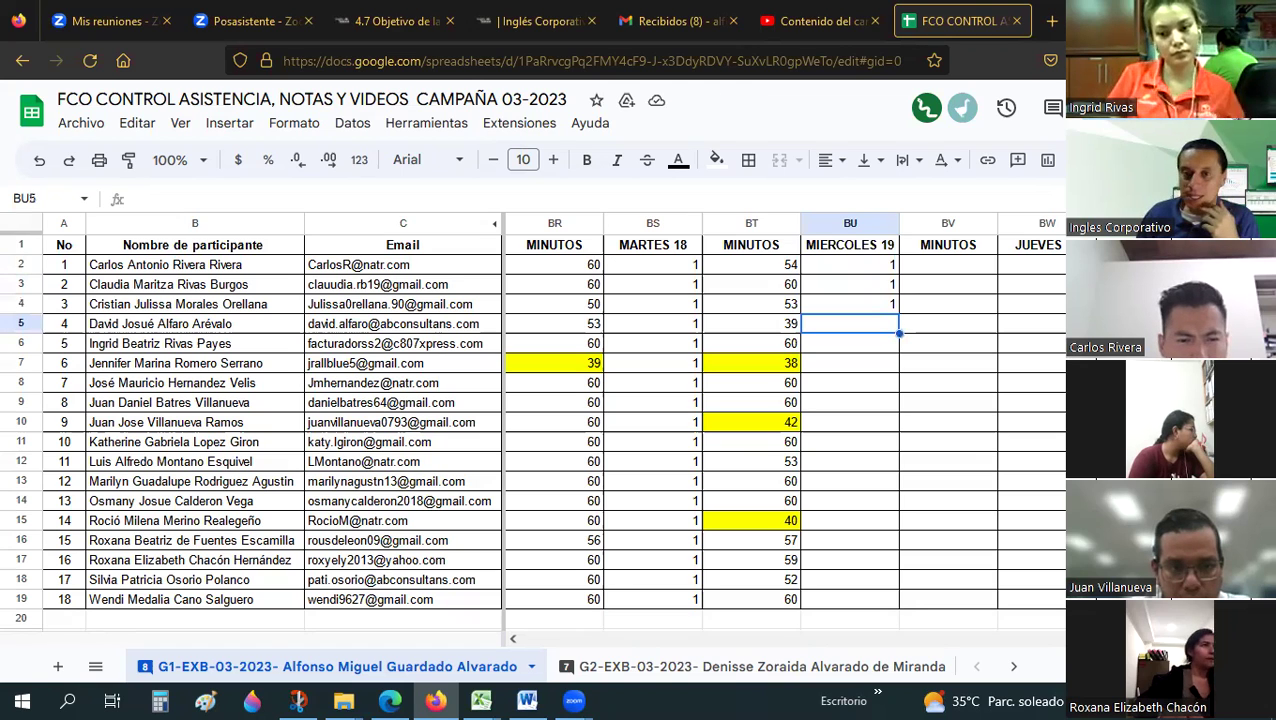
type("1")
key("Return")
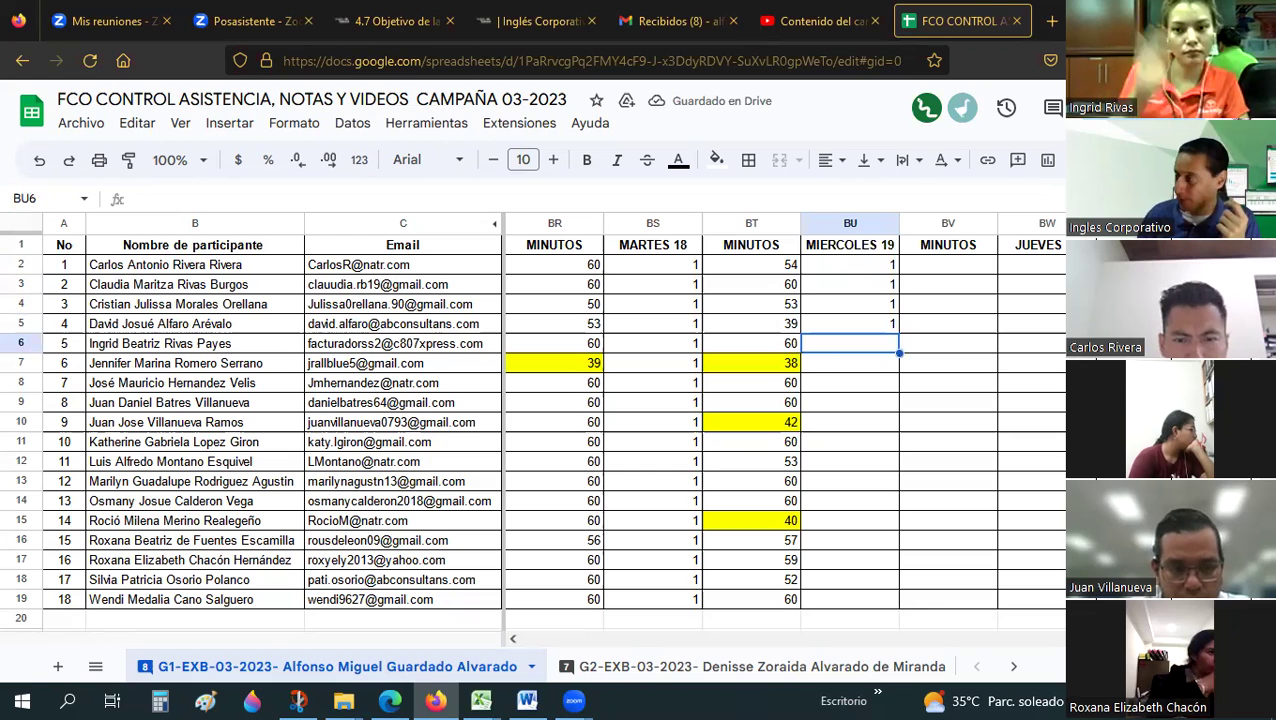
- Enter 1 under MIERCOLES 19 for participants 5 through 8
type("1")
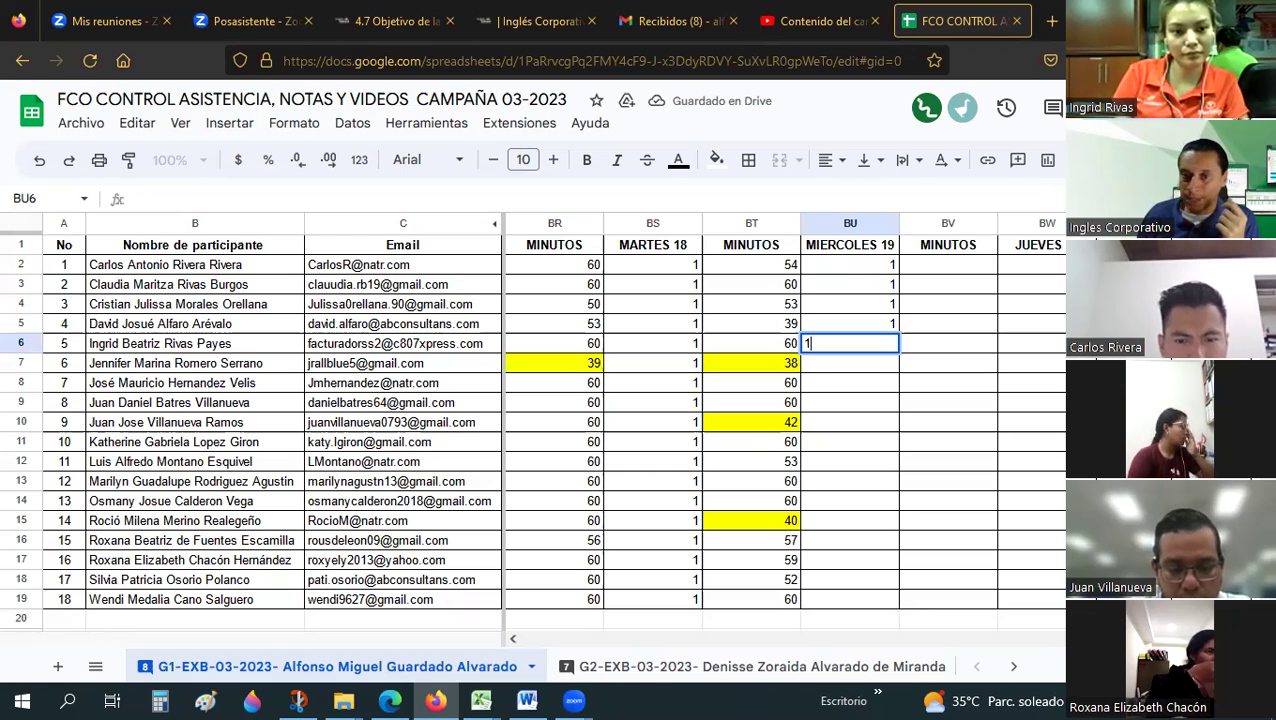
key("Return")
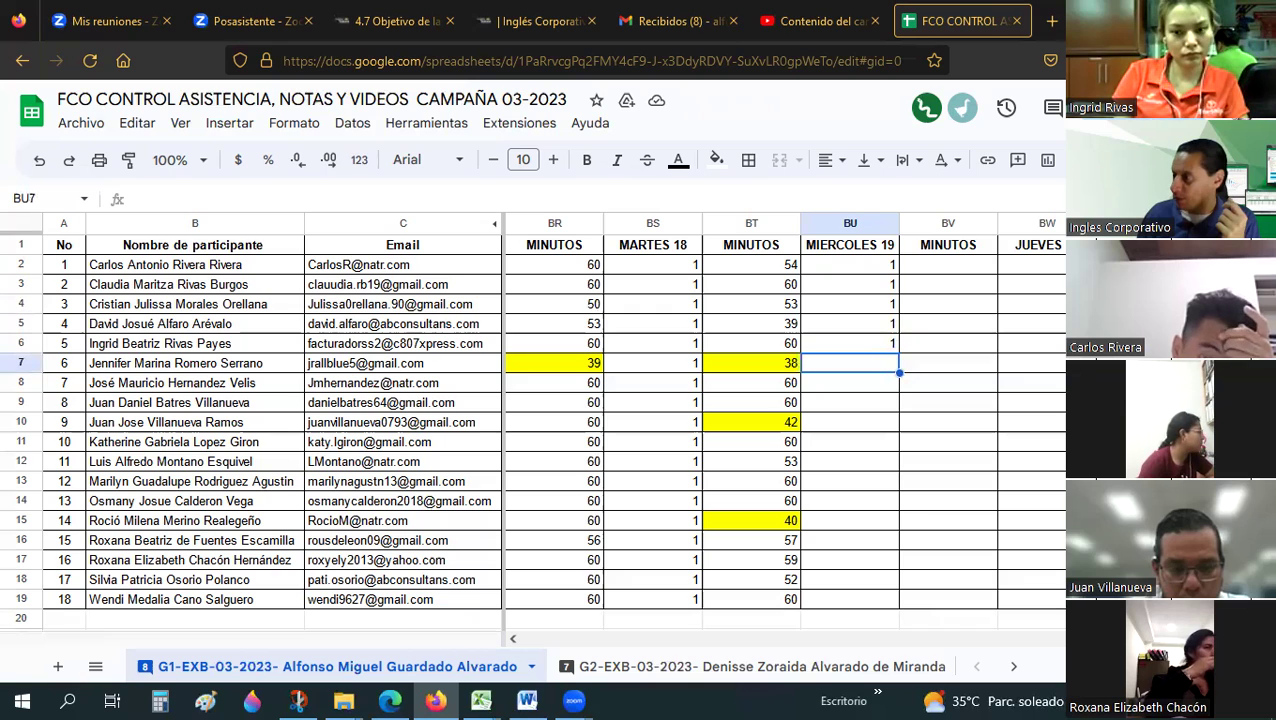
type("1")
key("Return")
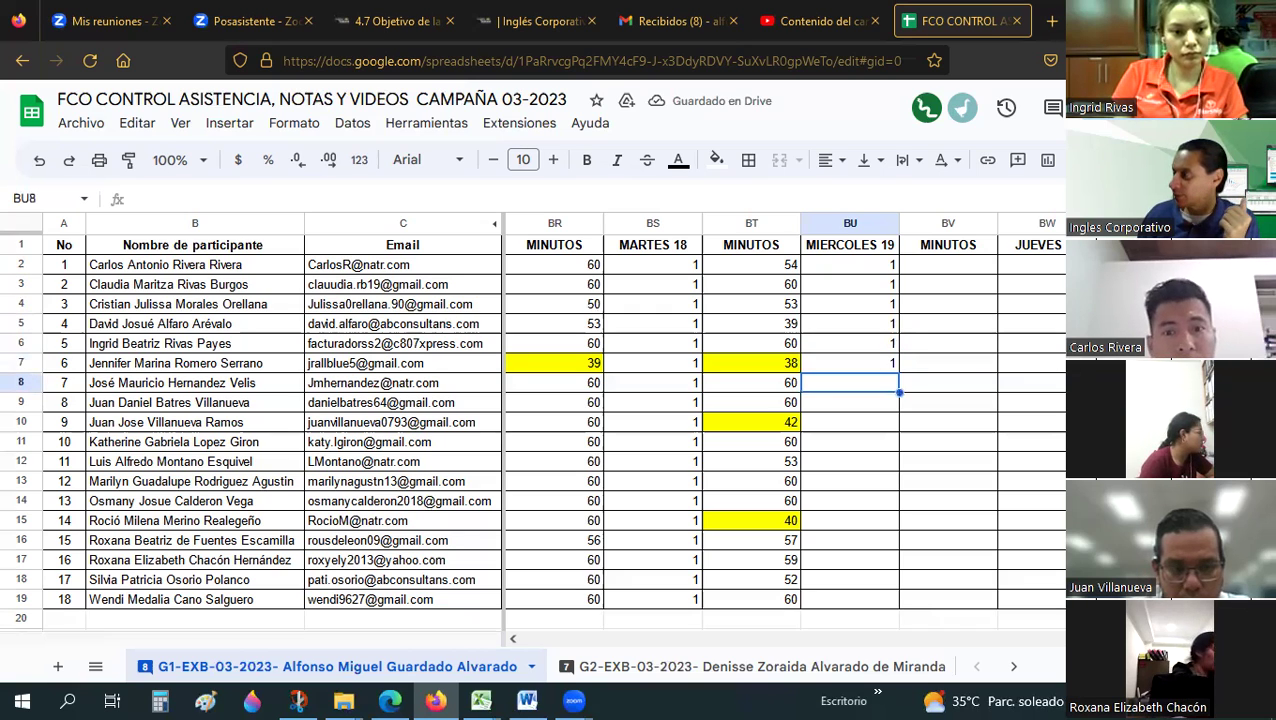
type("1")
key("Return")
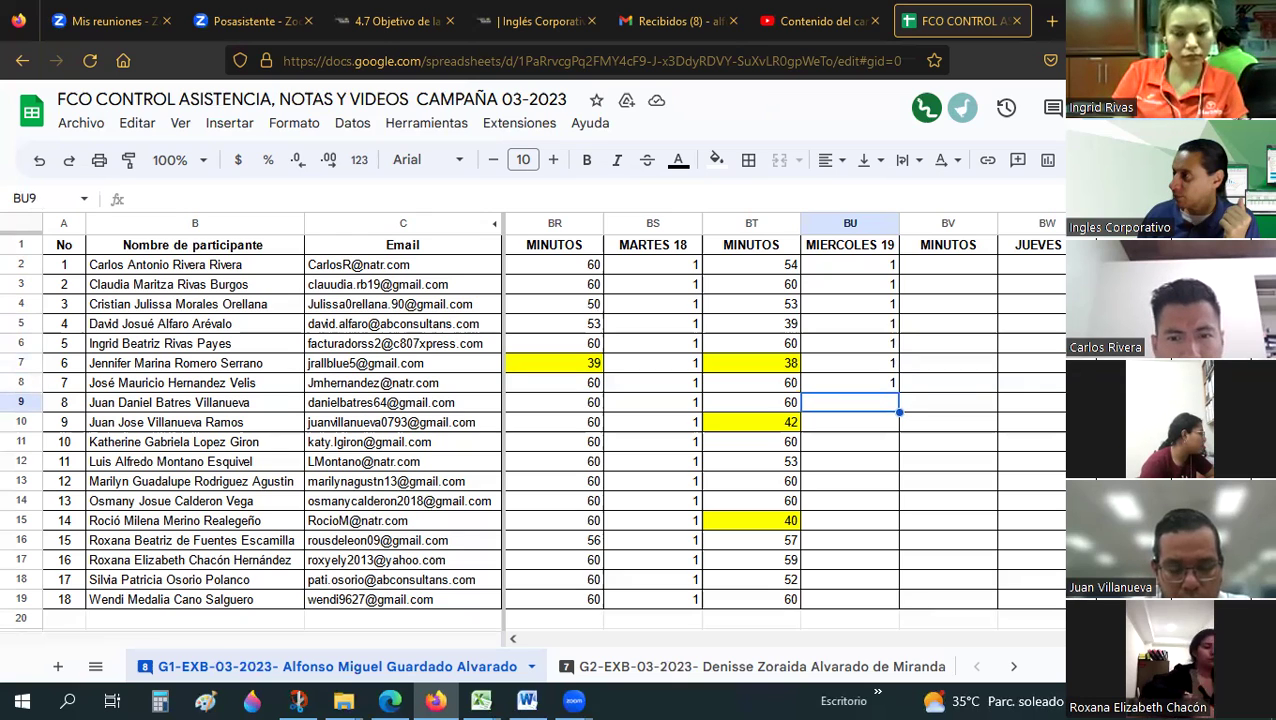
type("1")
key("Return")
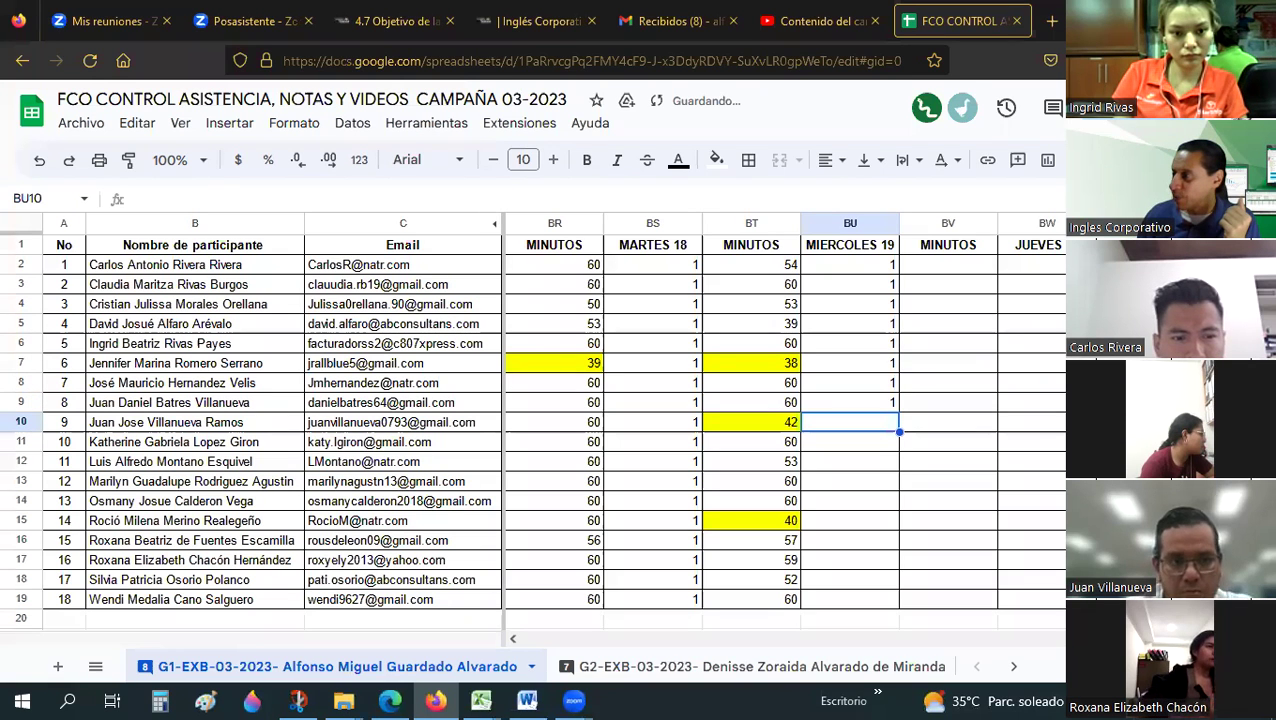
- Mark participants 9 through 14 present with 1 under MIERCOLES 19
type("1")
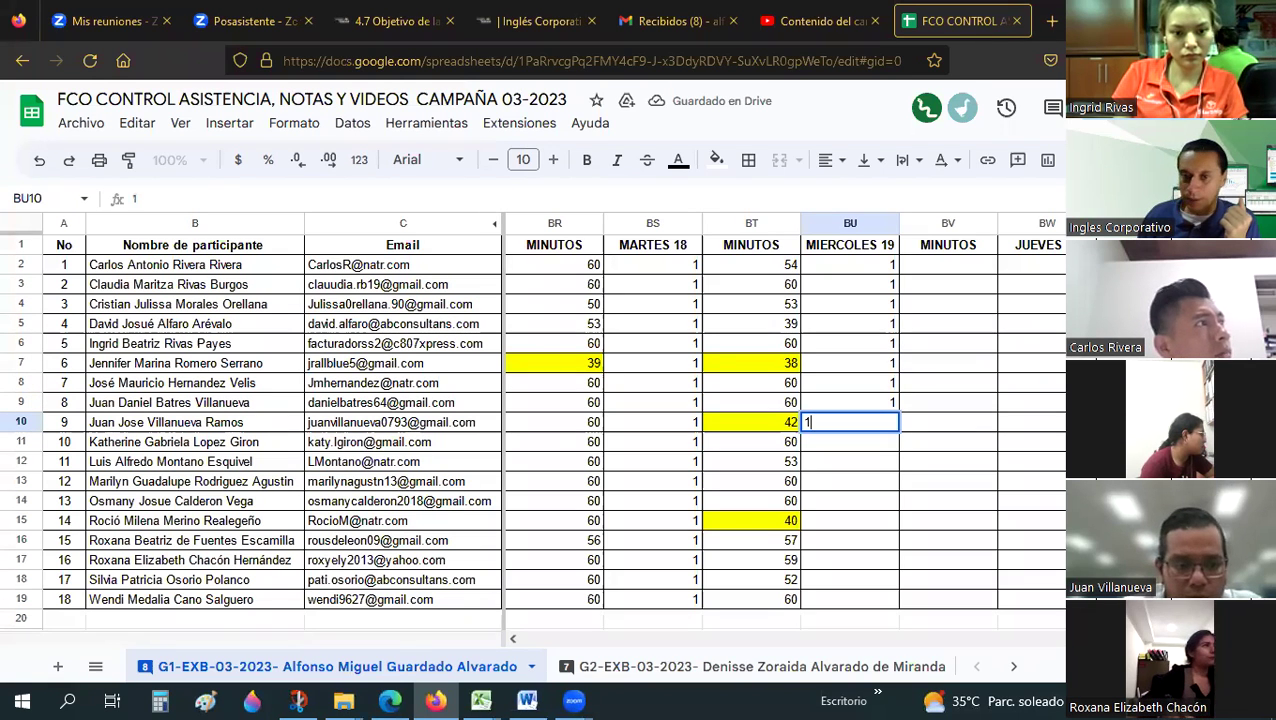
key("Return")
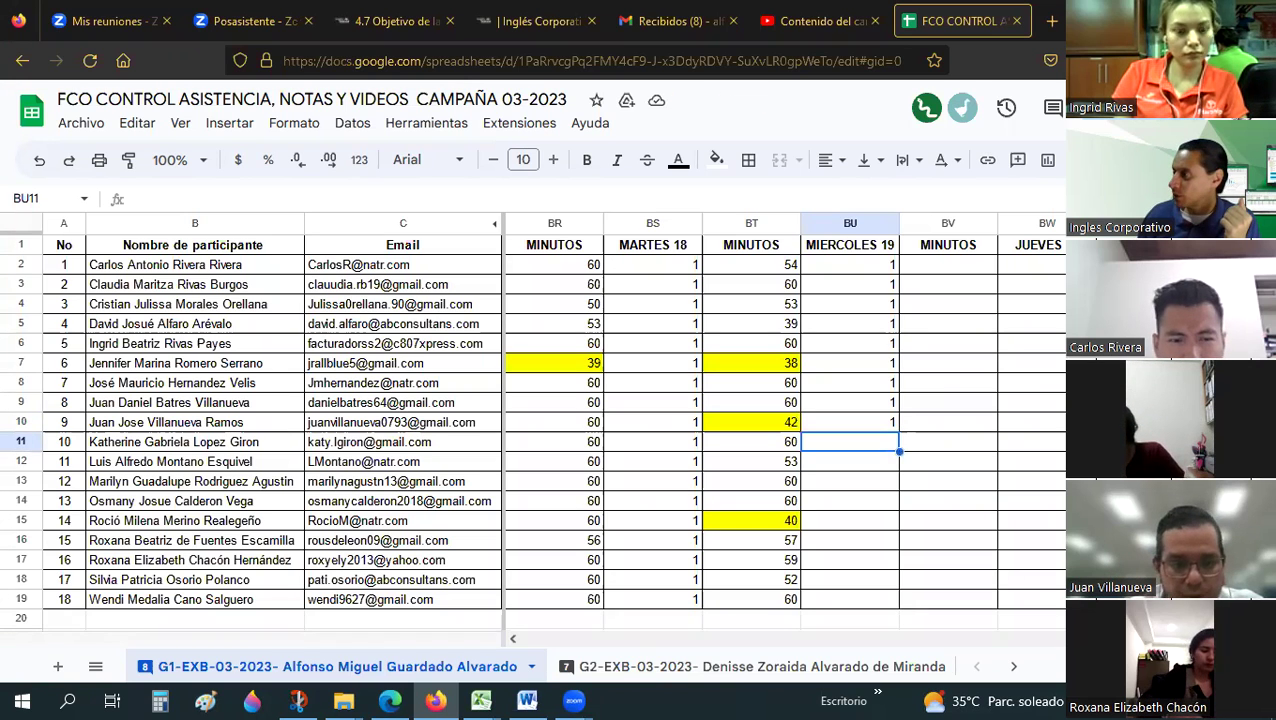
type("1")
key("Return")
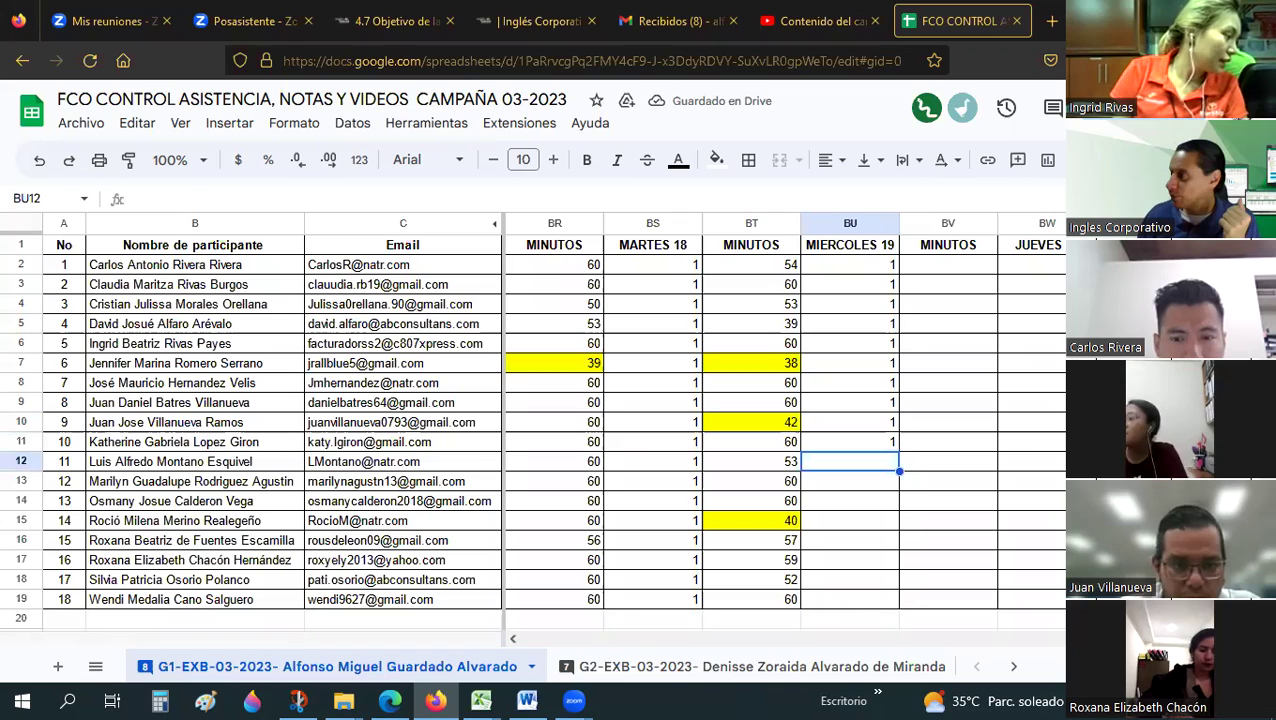
type("1")
key("Return")
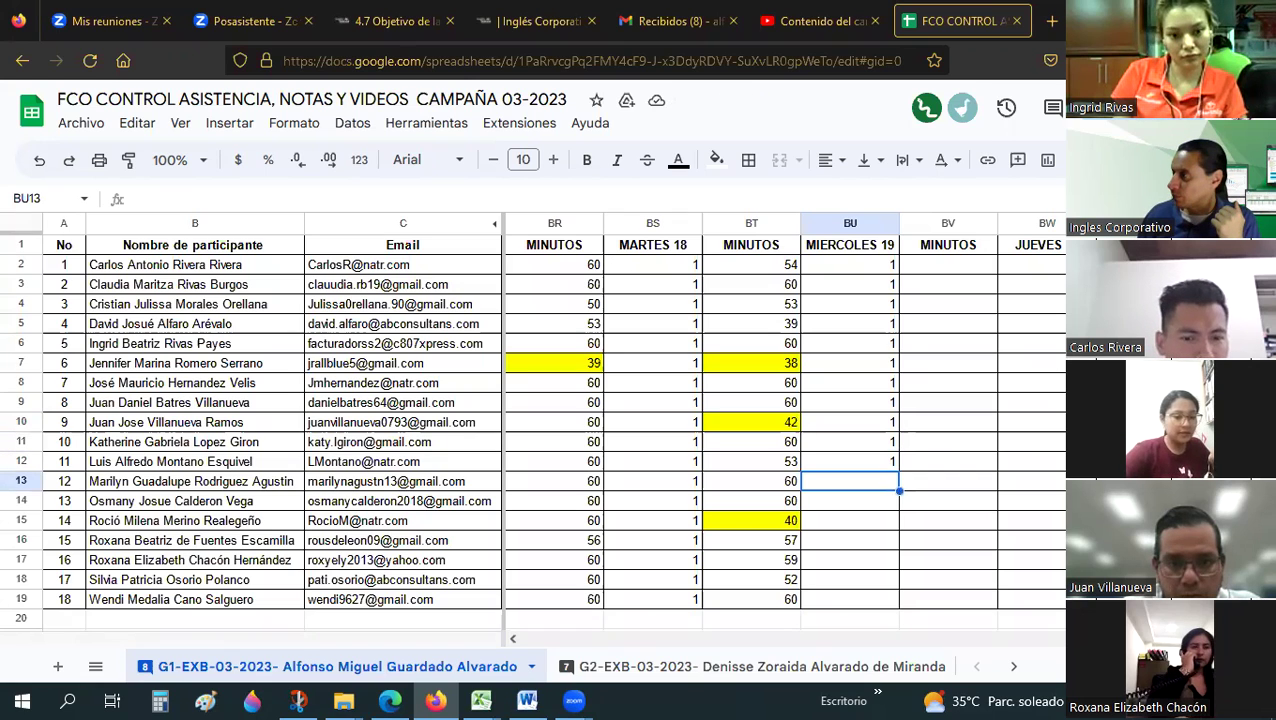
type("1")
key("Return")
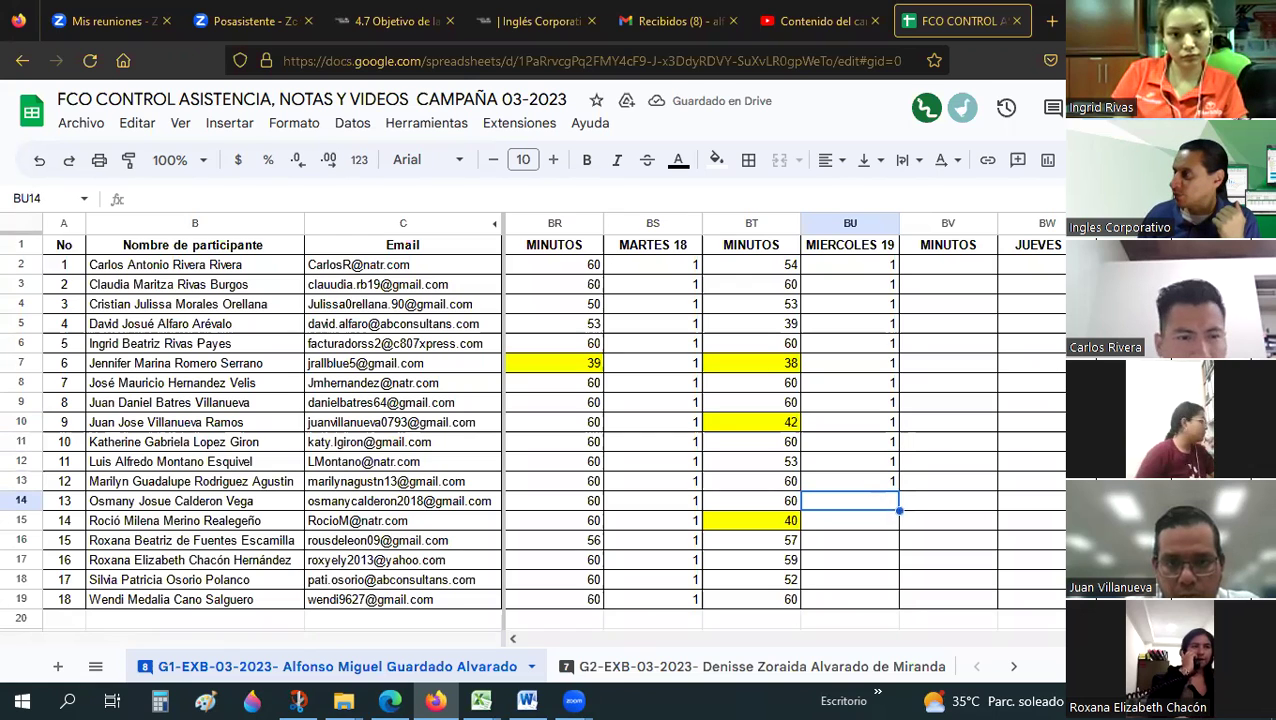
type("1")
key("Return")
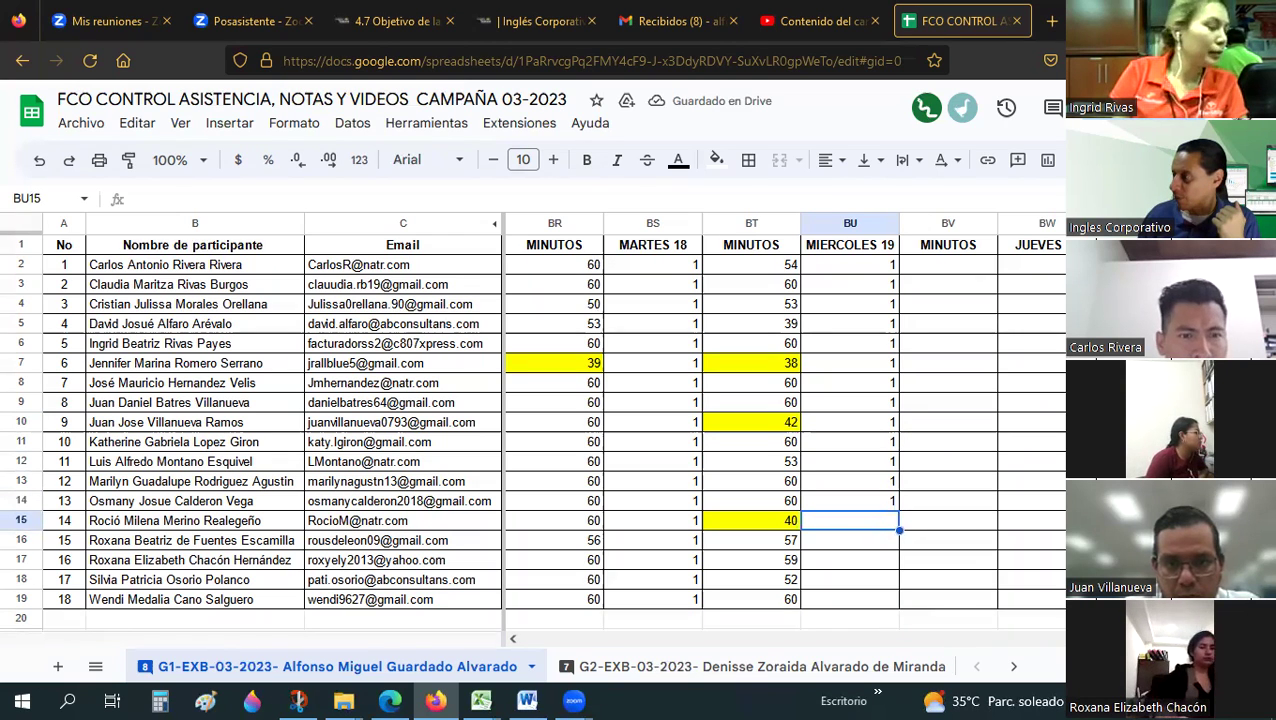
type("1")
key("Return")
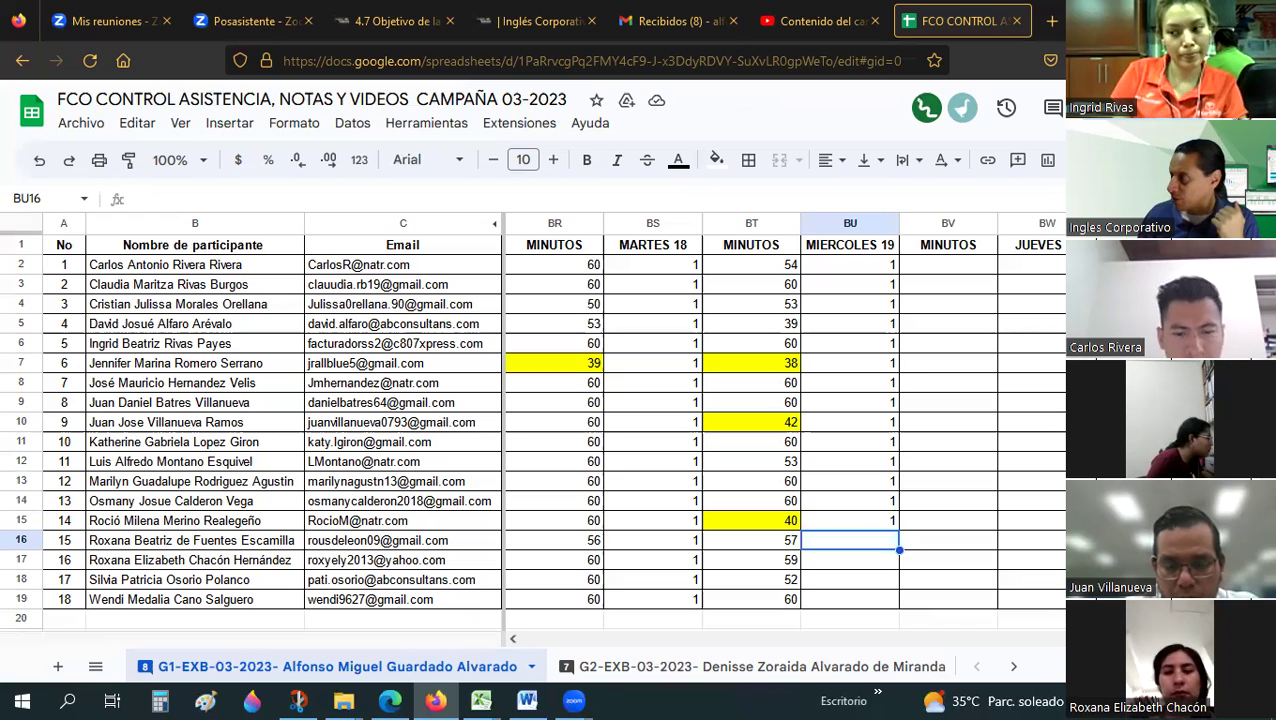
- Enter 0 for participant 15 and 1 for participants 16–18, then switch to Excel
type("0")
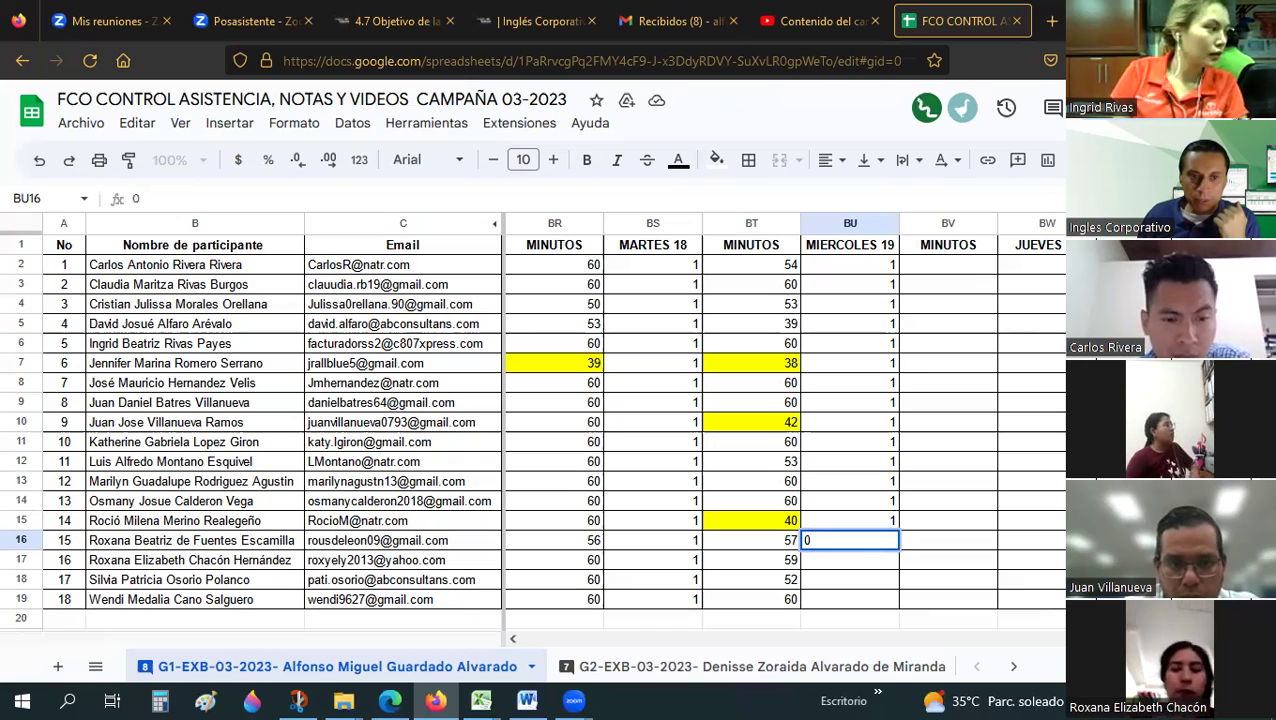
key("Return")
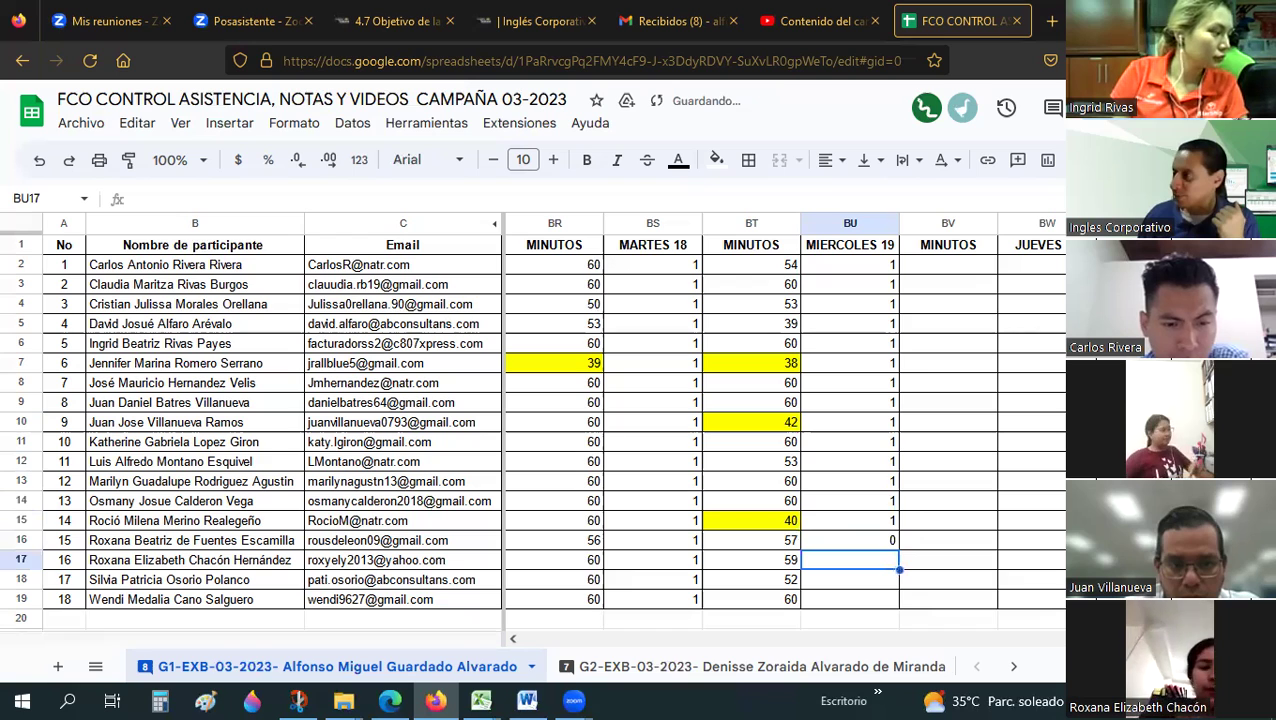
type("1")
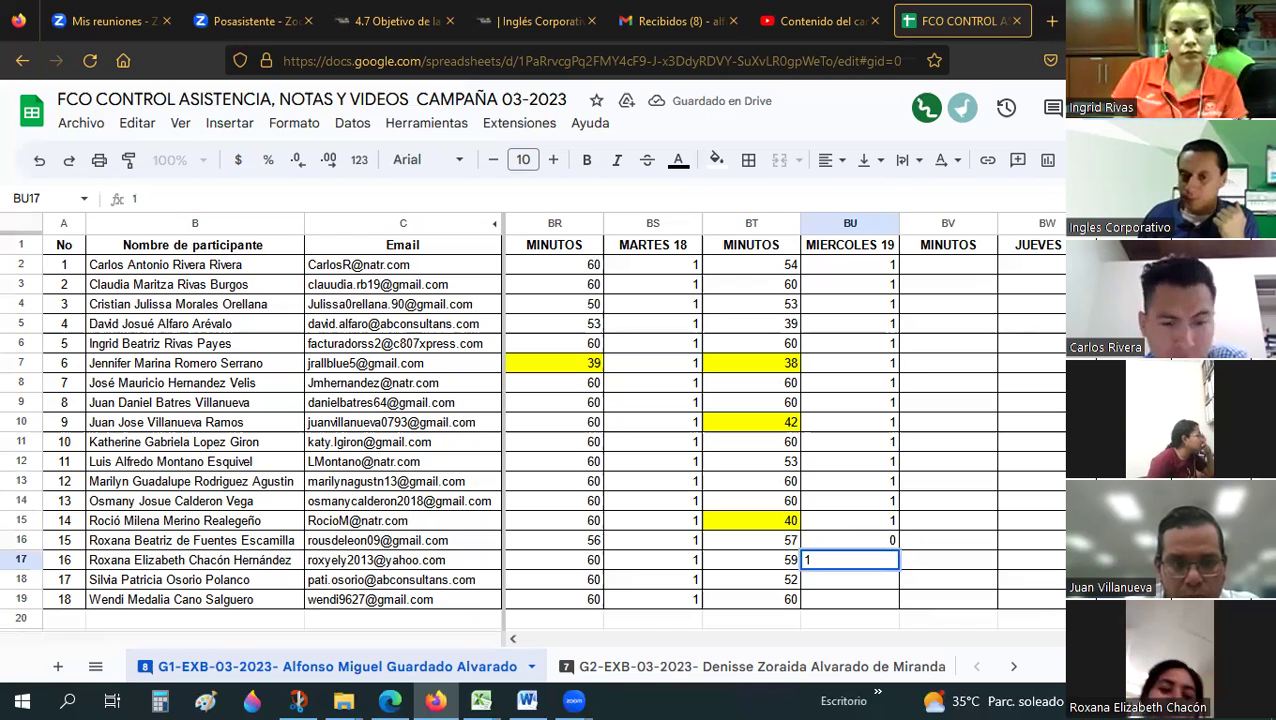
key("Return")
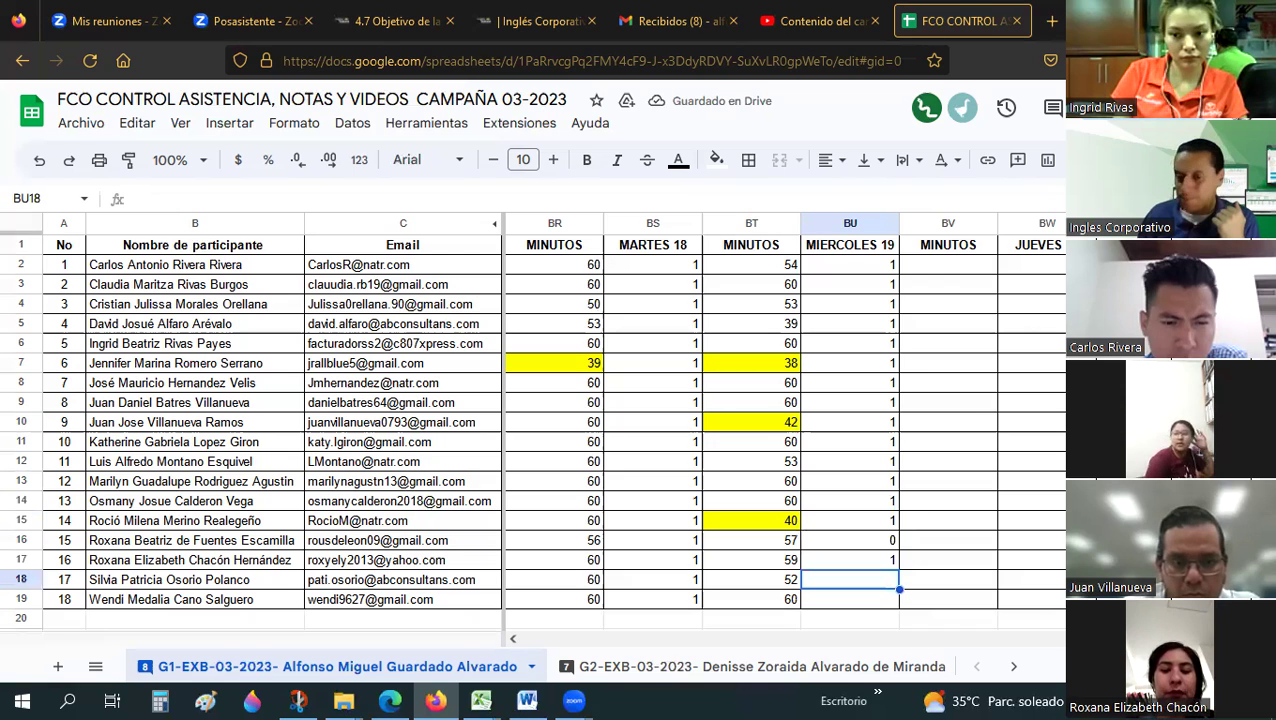
type("1")
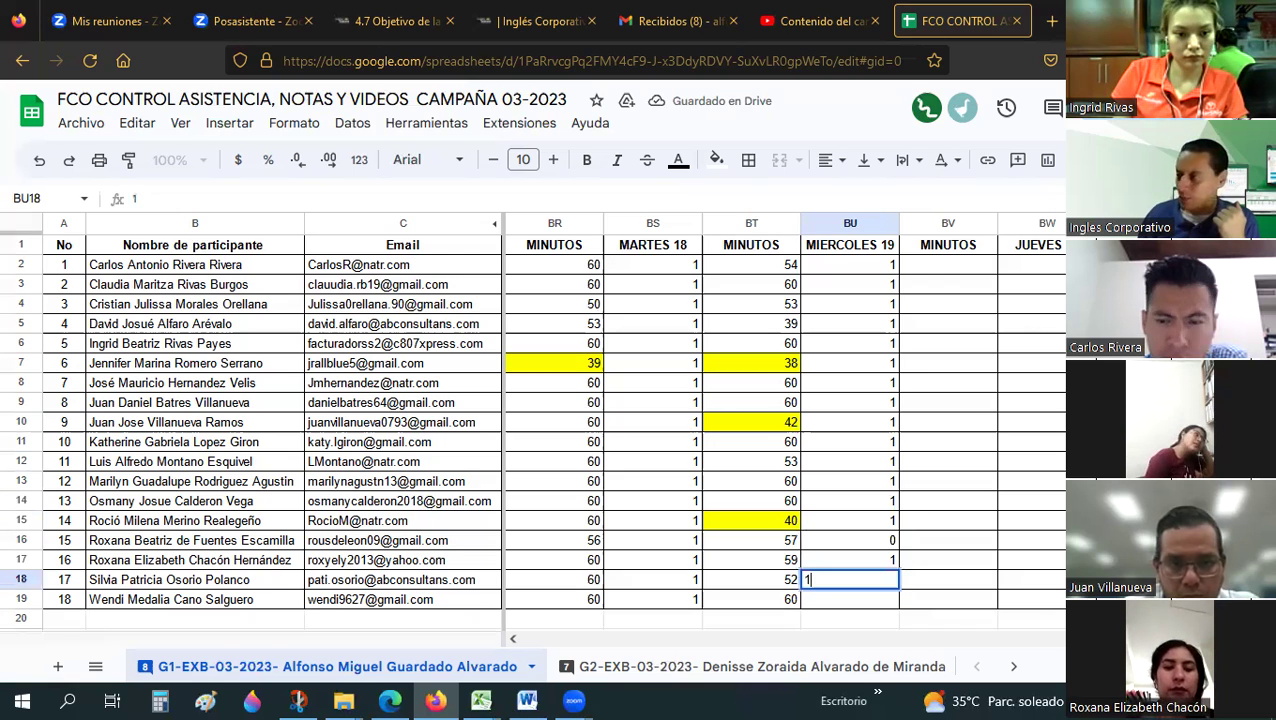
key("Return")
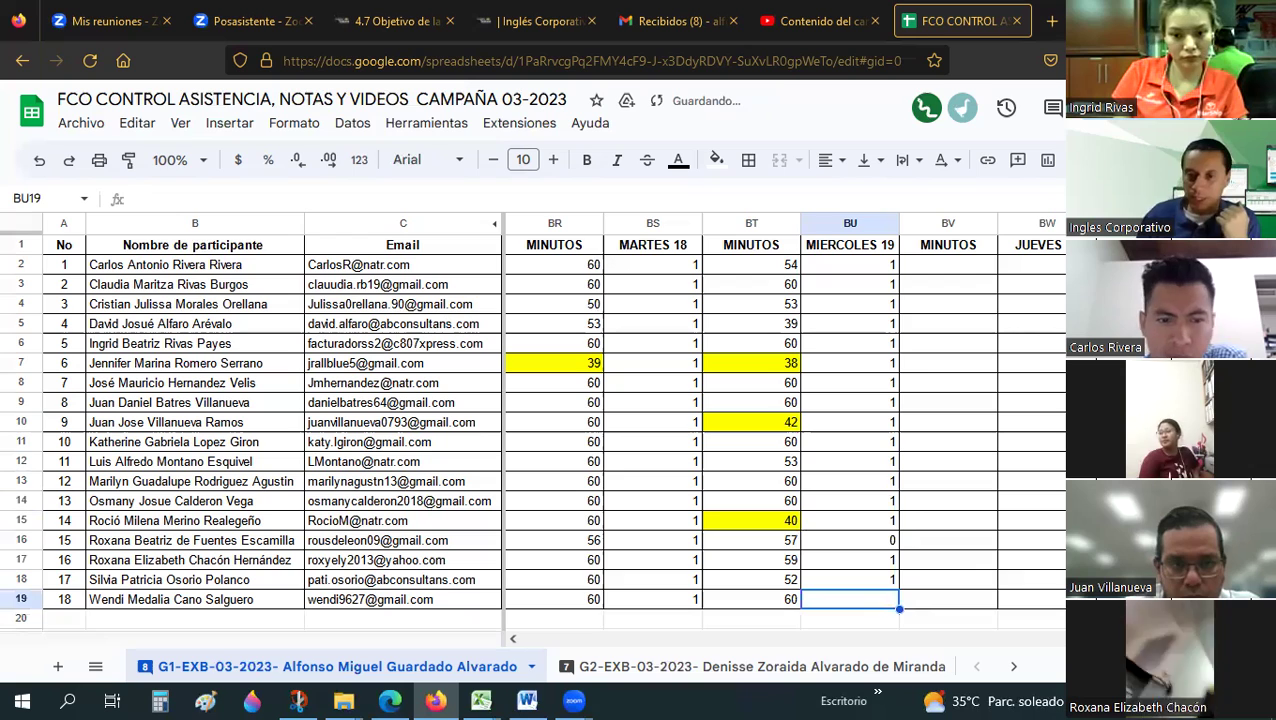
type("1")
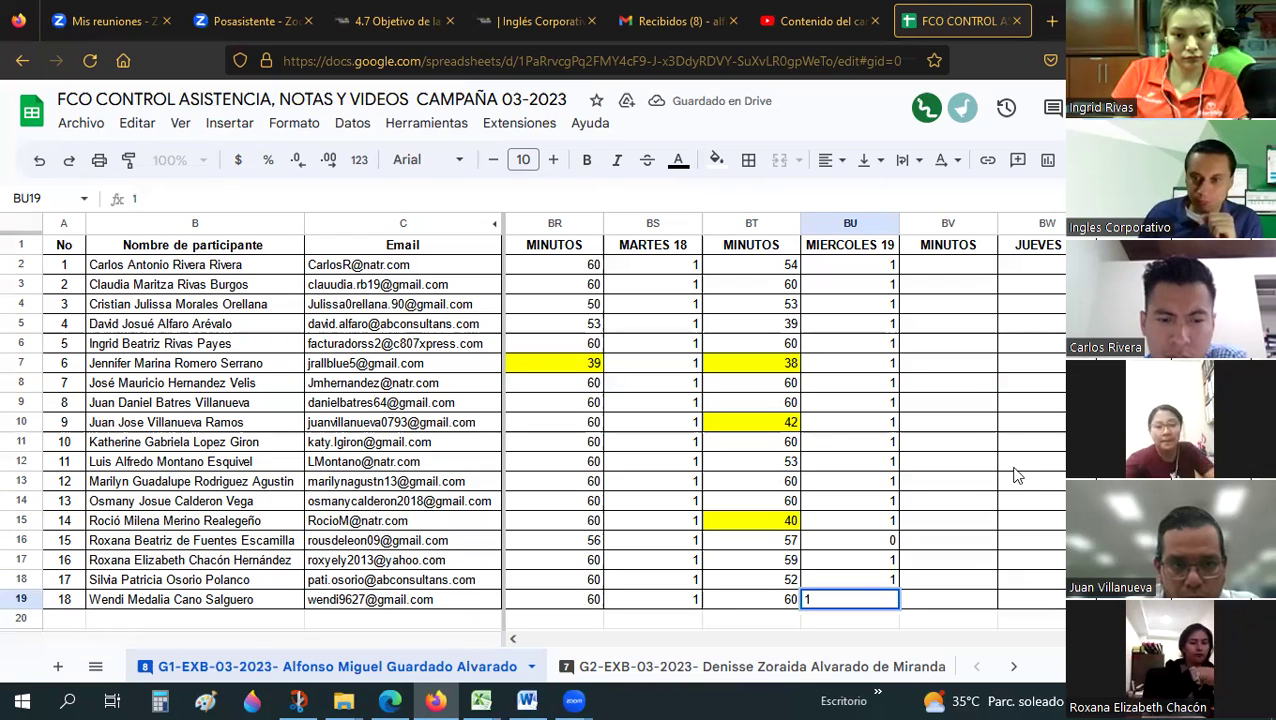
left_click(1015, 466)
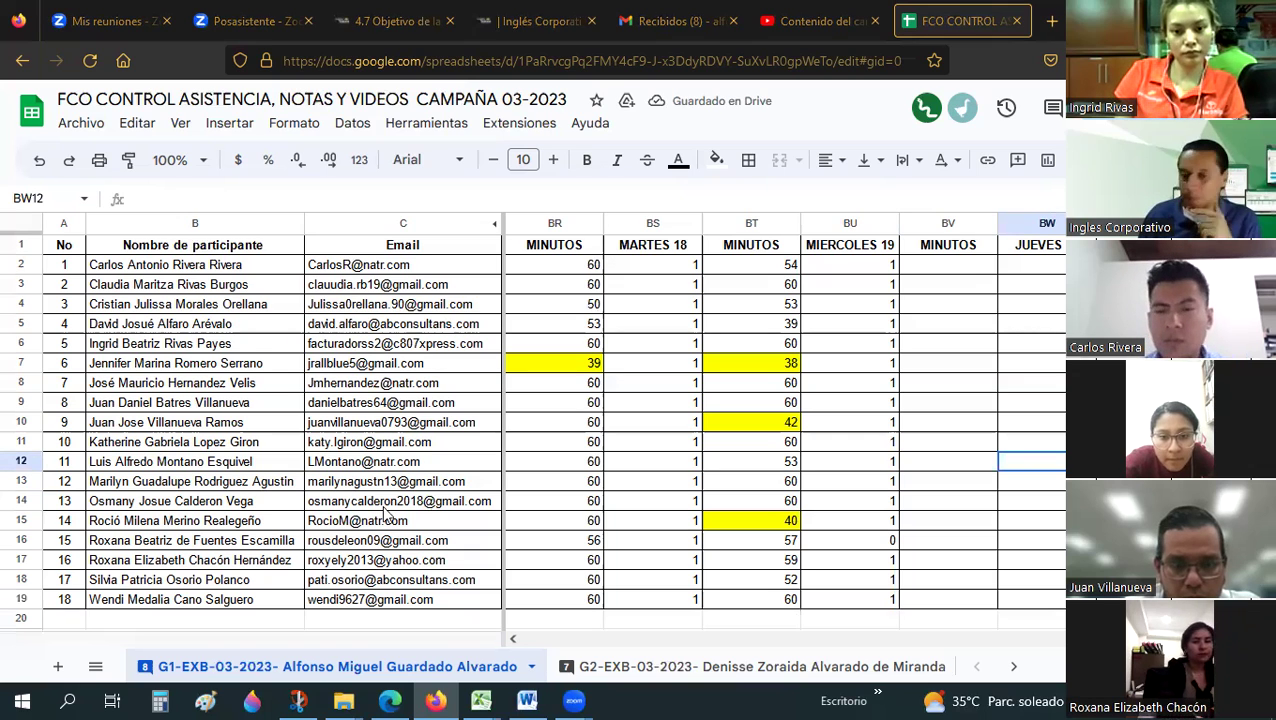
left_click(483, 700)
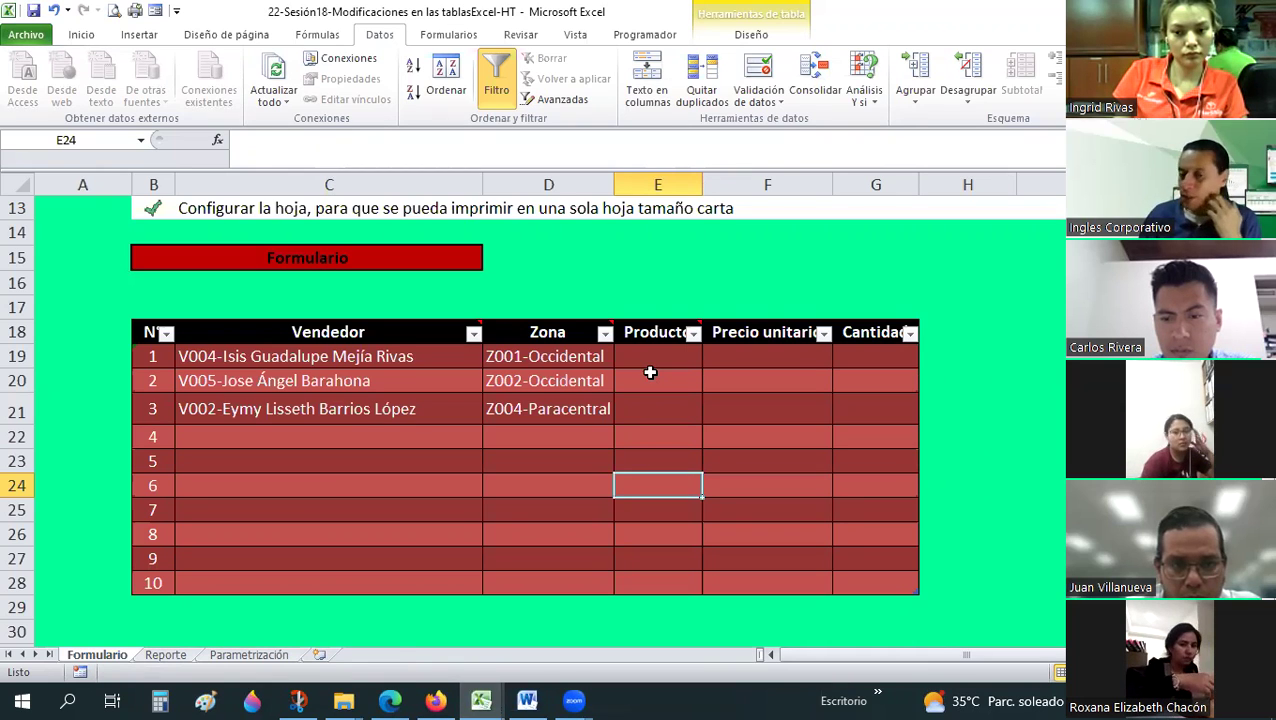
- Change participant 15's MIERCOLES 19 attendance in BU16 from 0 to 1
left_click(446, 698)
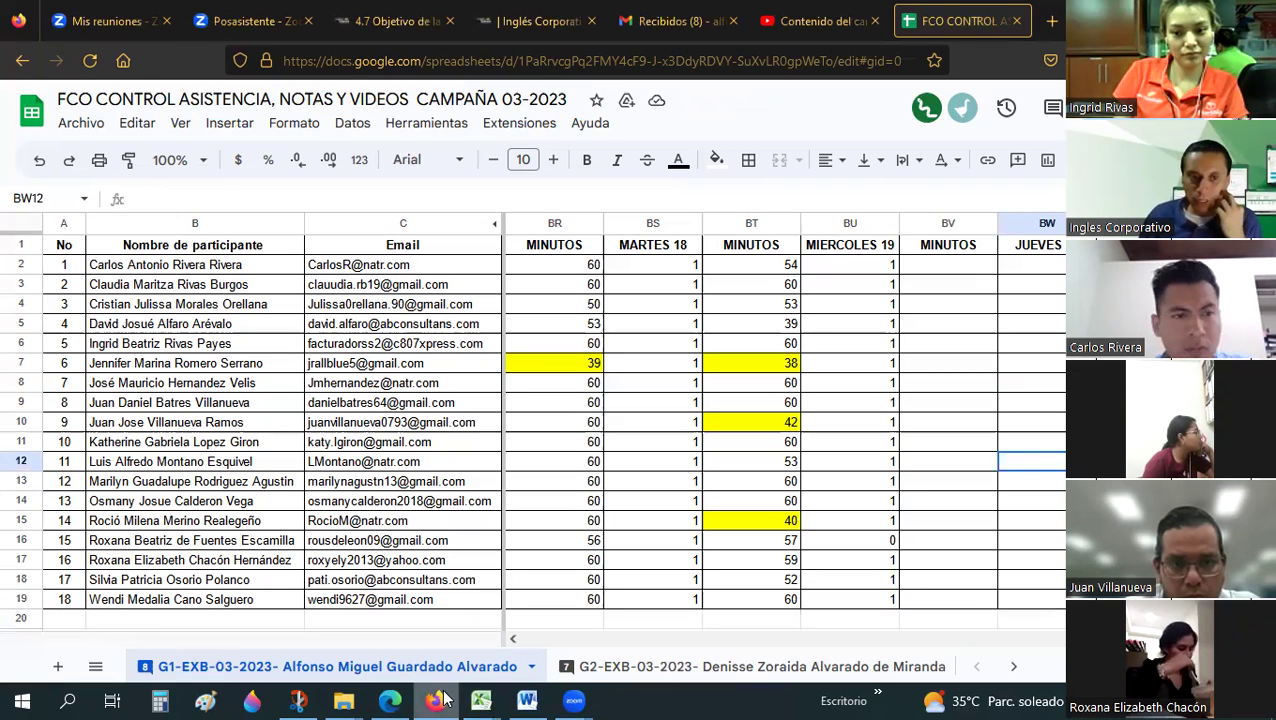
left_click(895, 545)
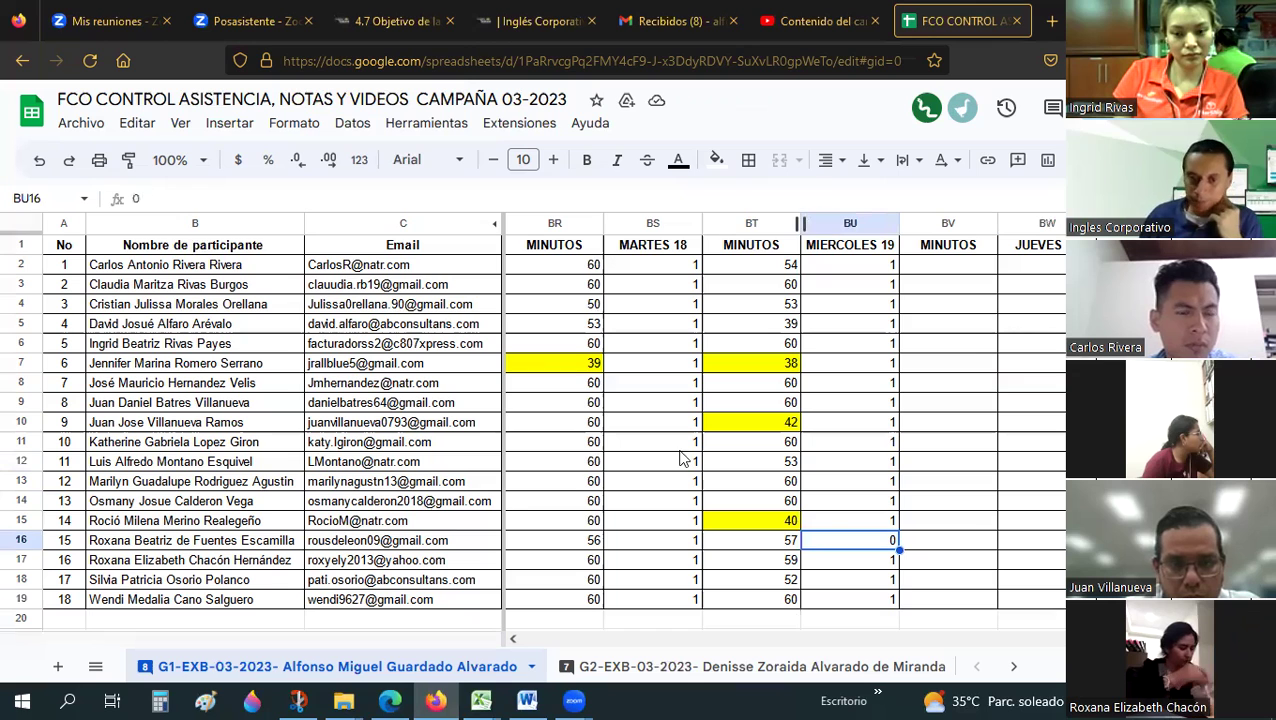
type("1")
key("Return")
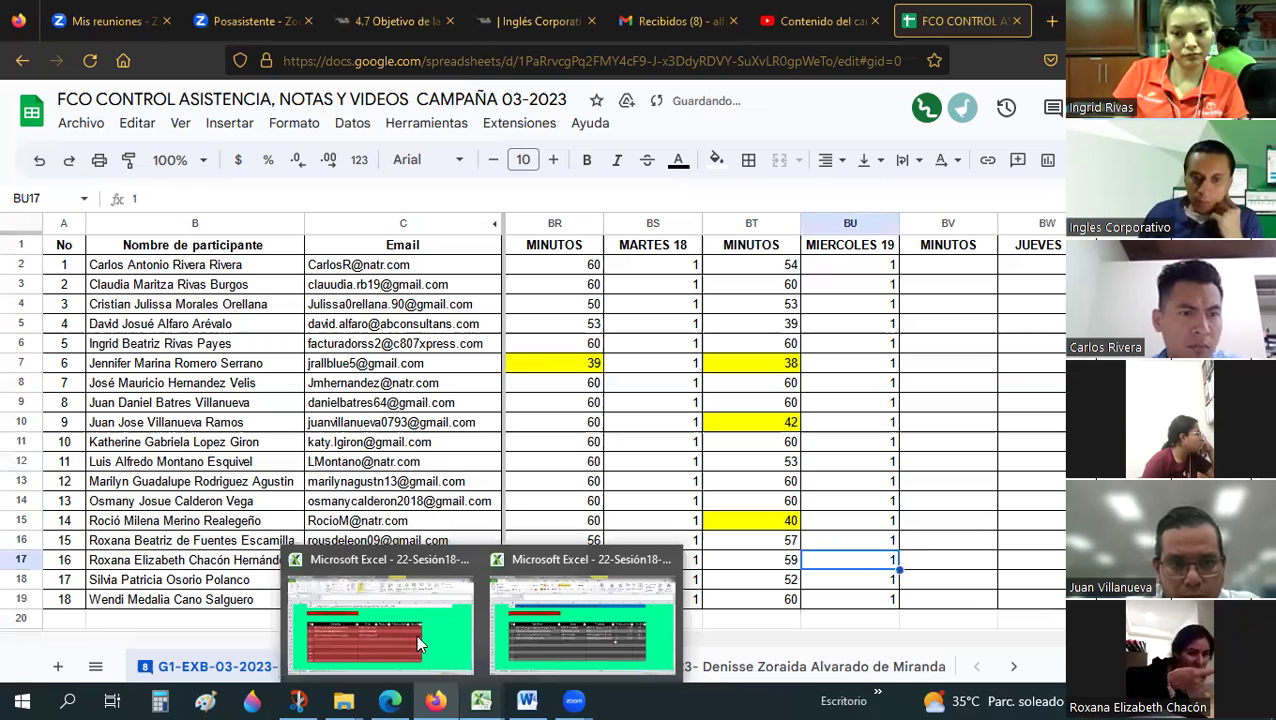
- Return to the Excel Formulario sheet at the Producto column header
left_click(455, 698)
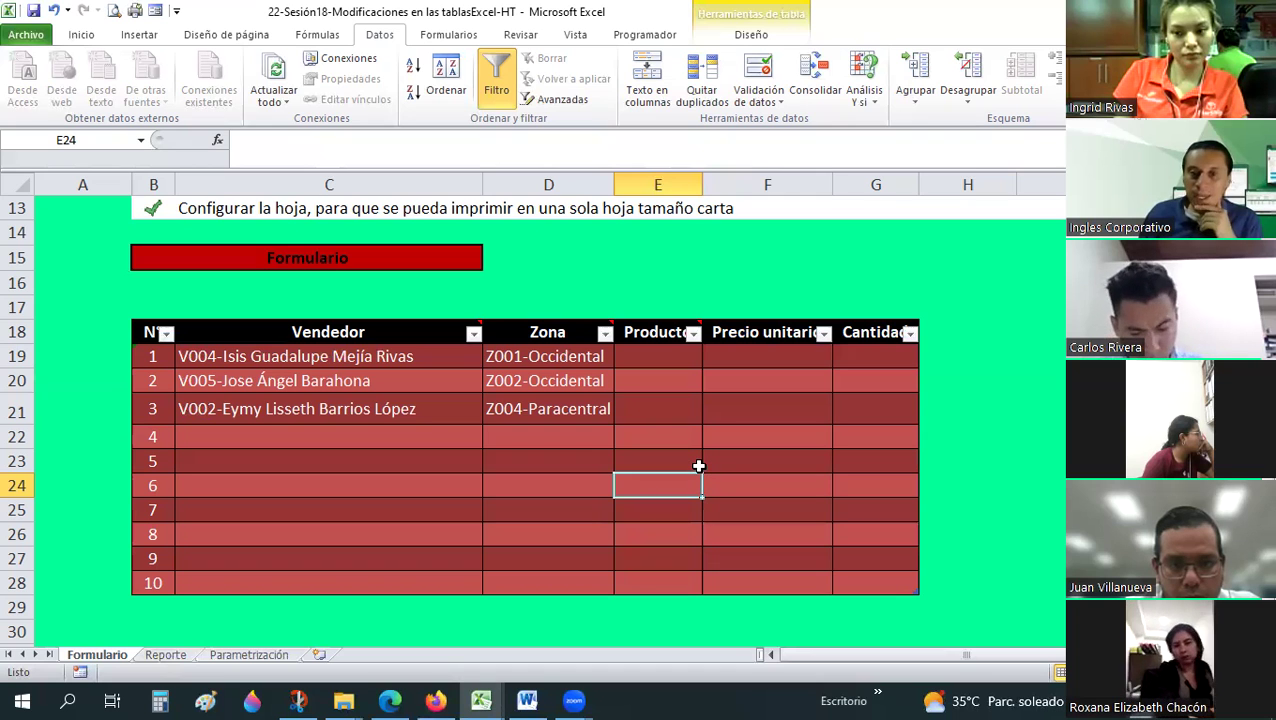
scroll(699, 466, "up", 2)
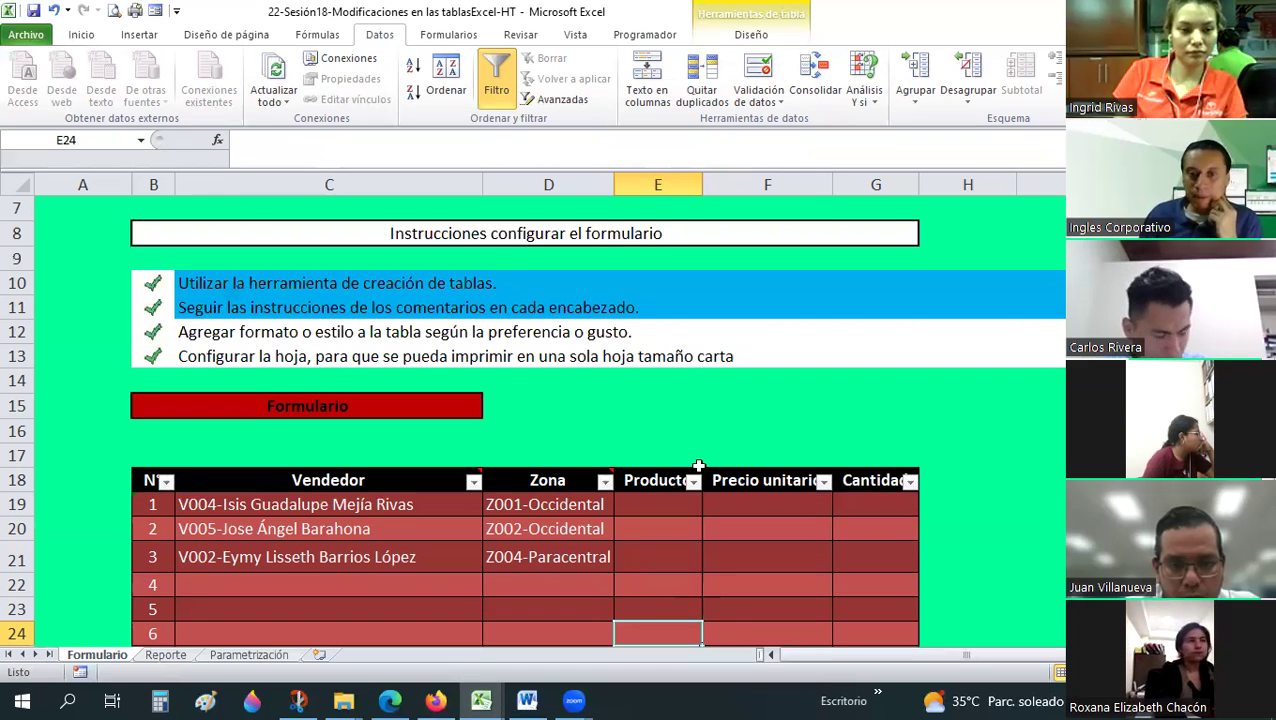
scroll(699, 466, "down", 2)
key("ctrl+Up")
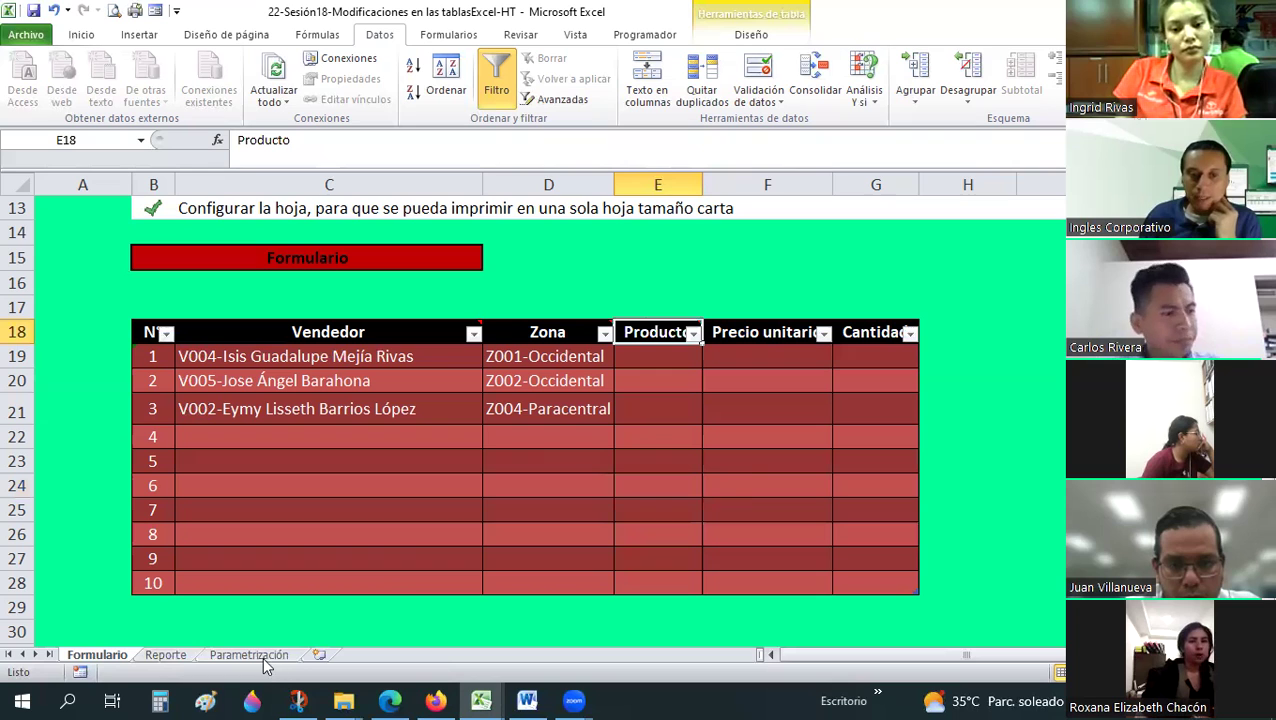
- On the Parametrización sheet, review the Q14 concatenation formula and the product names in O14 and O15
left_click(262, 657)
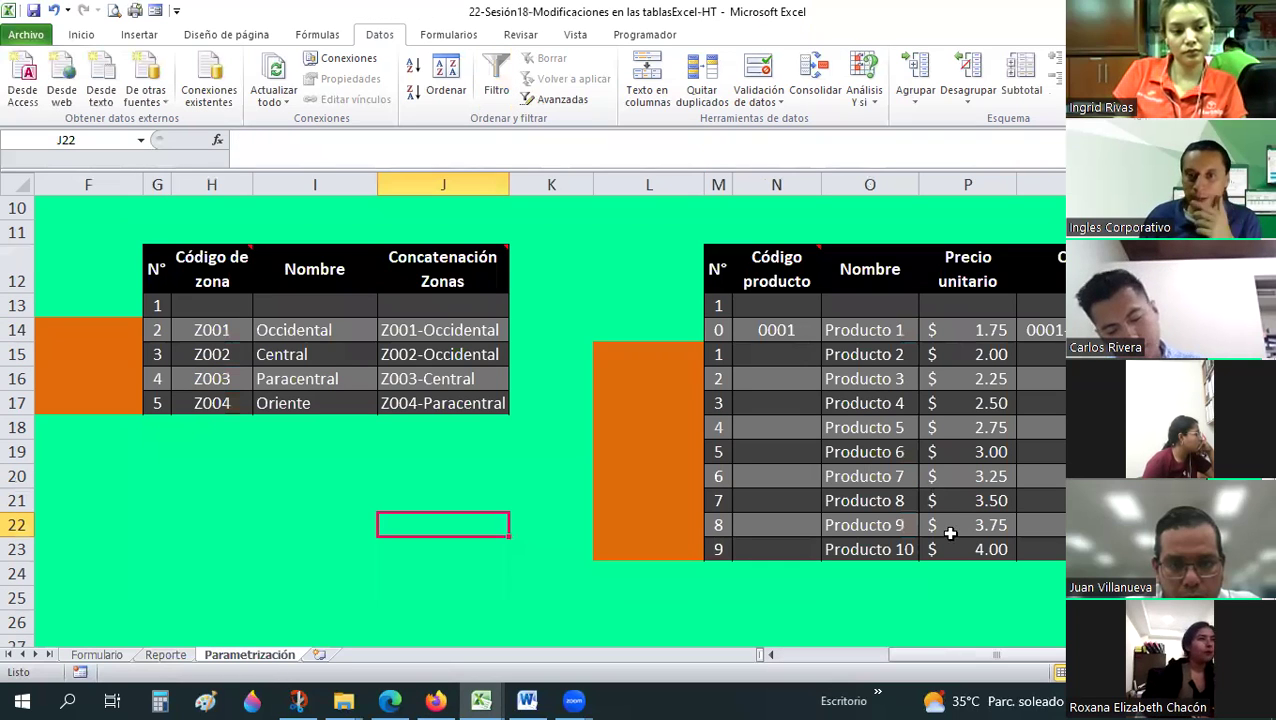
left_click_drag(996, 655, 1052, 655)
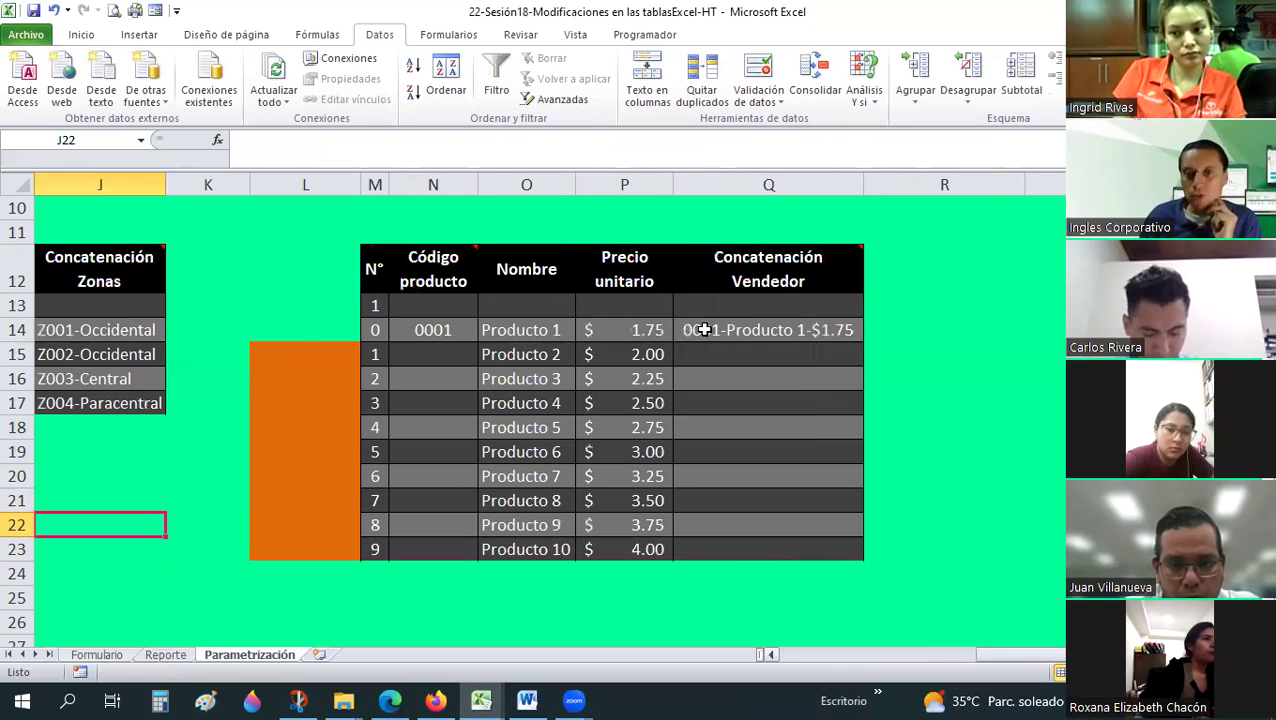
left_click(705, 330)
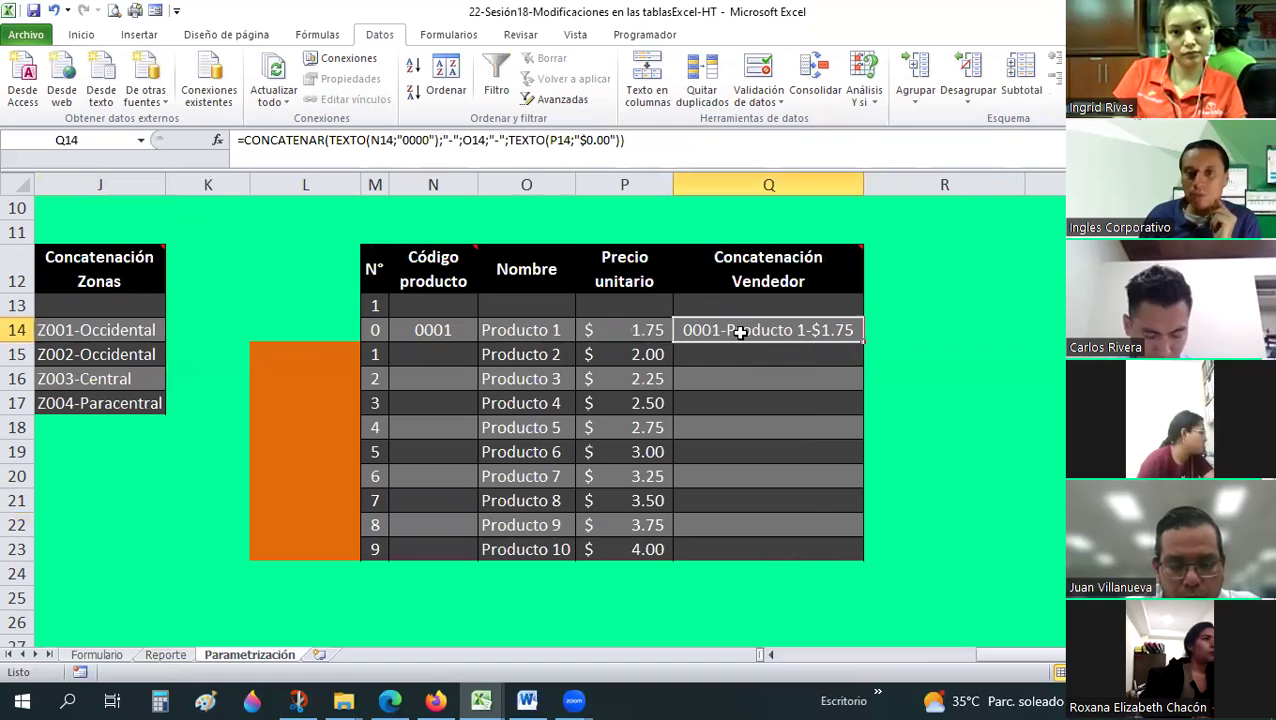
left_click(549, 330)
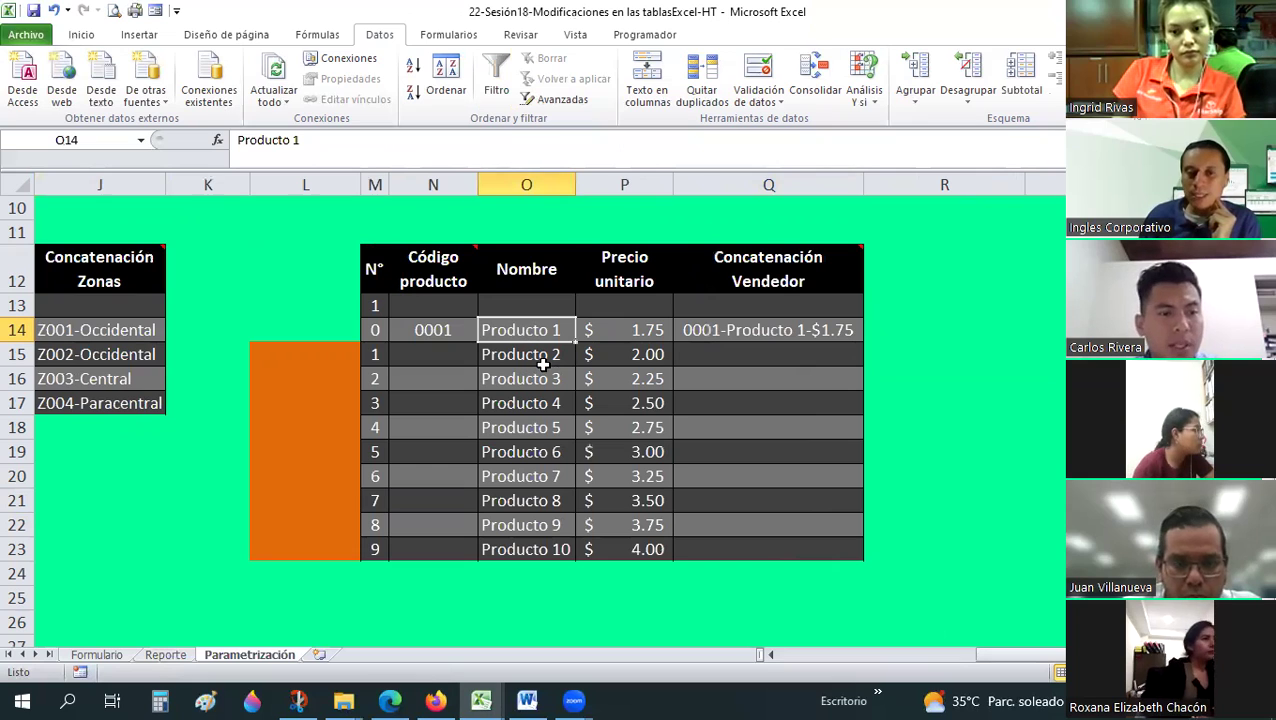
left_click(534, 354)
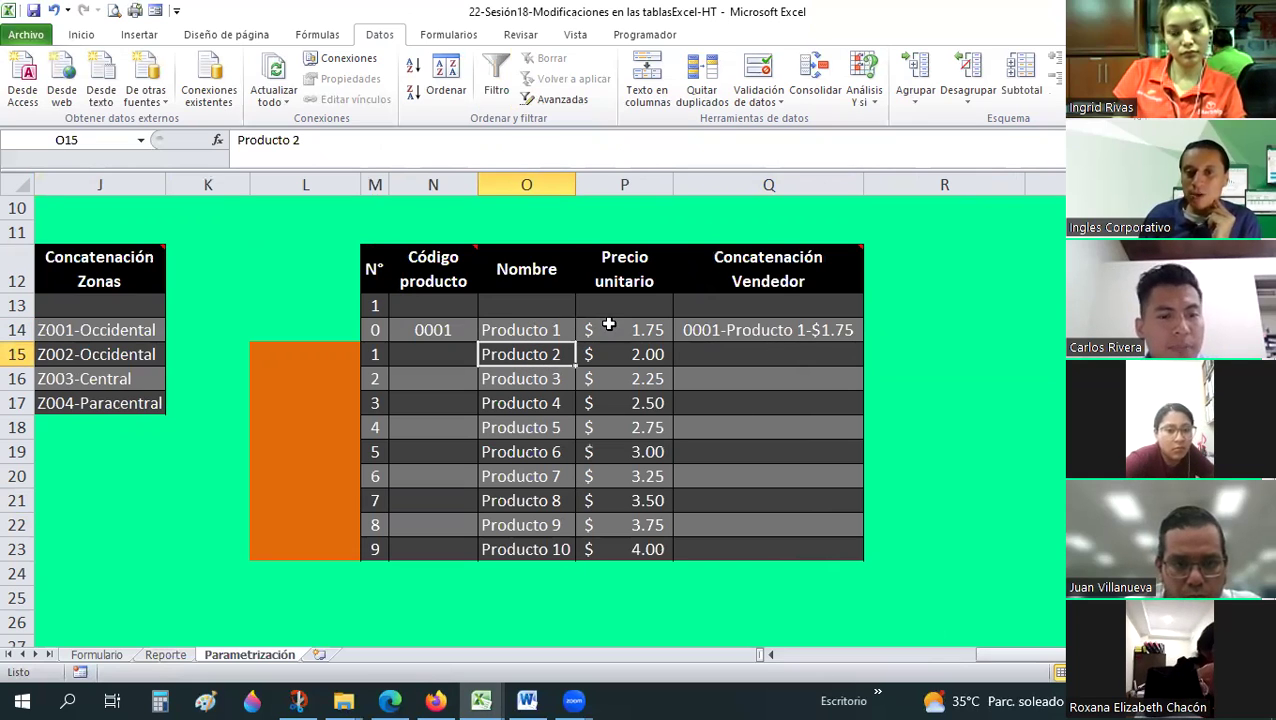
left_click(797, 327)
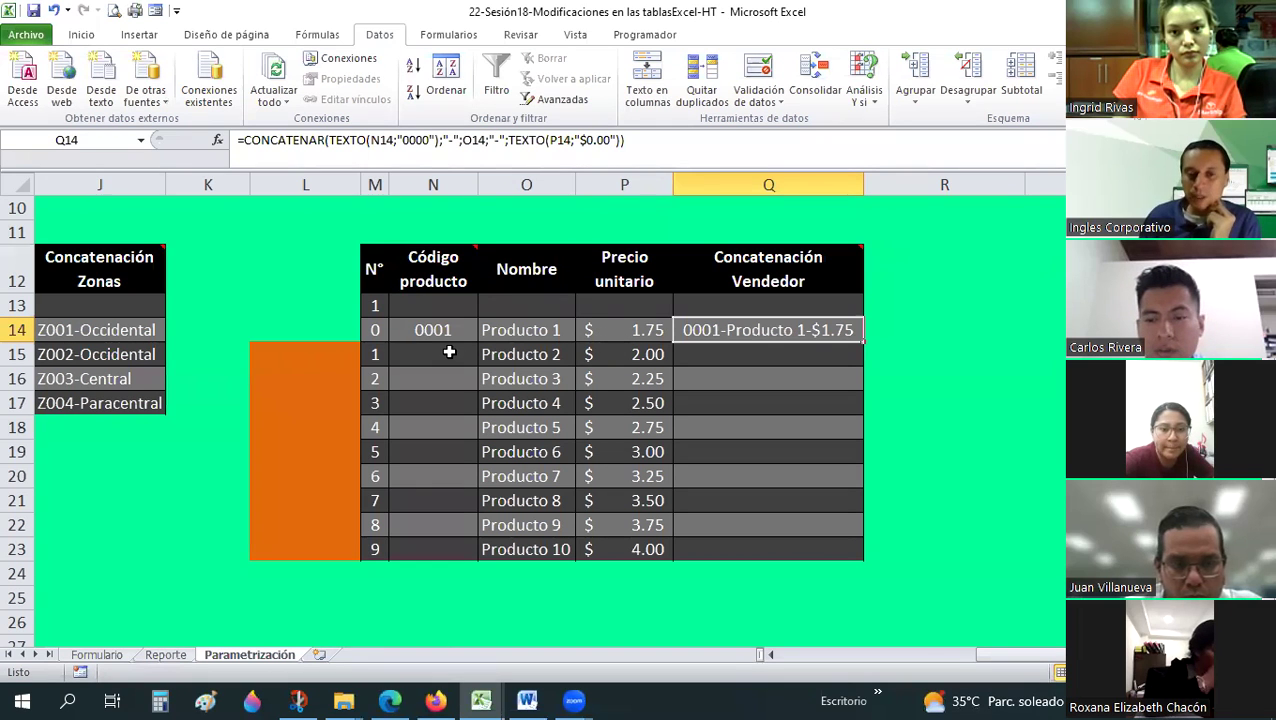
left_click(449, 352)
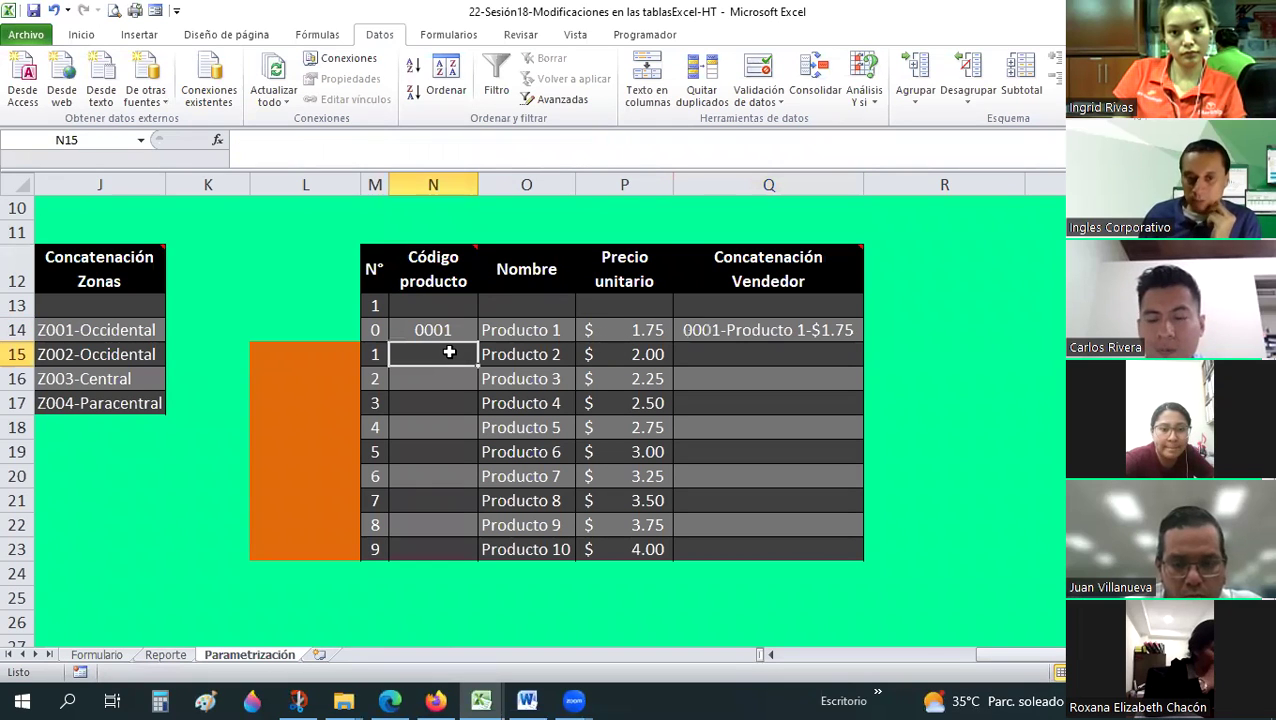
- Enter 1 in M14, then change M14 to =+M13+1 so the numbering increments
left_click(378, 330)
type("1")
key("Return")
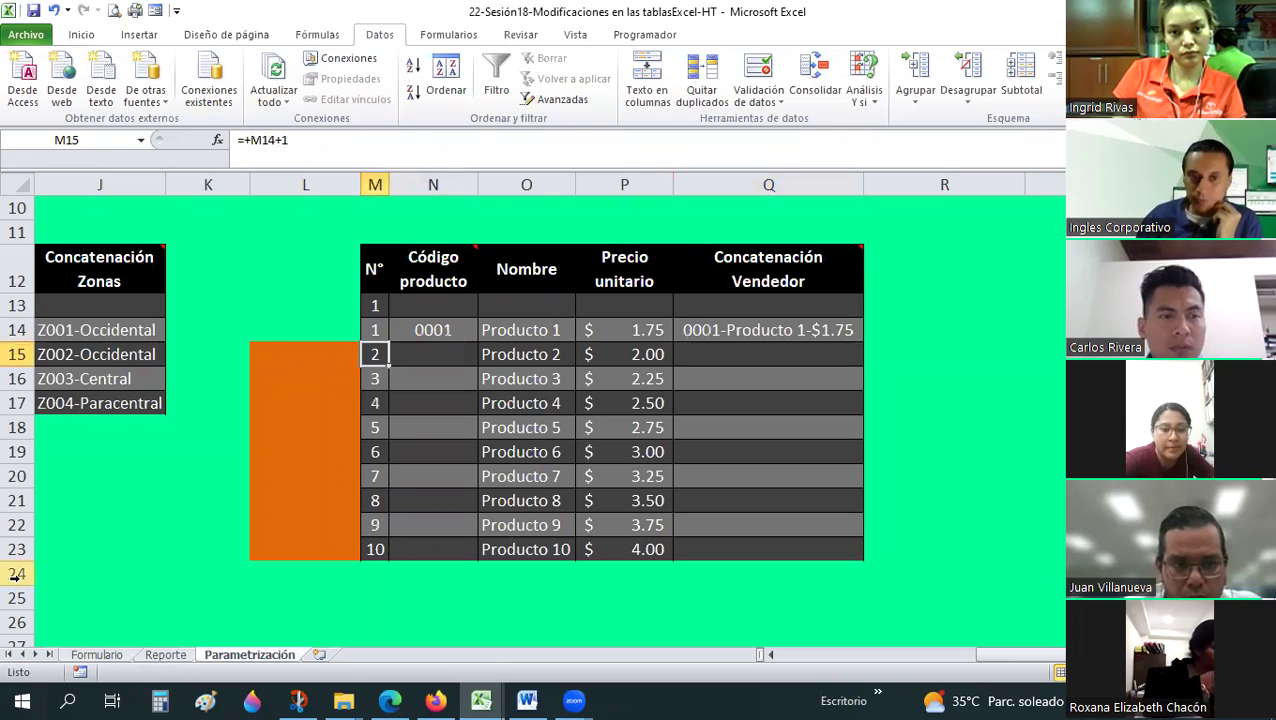
type("+")
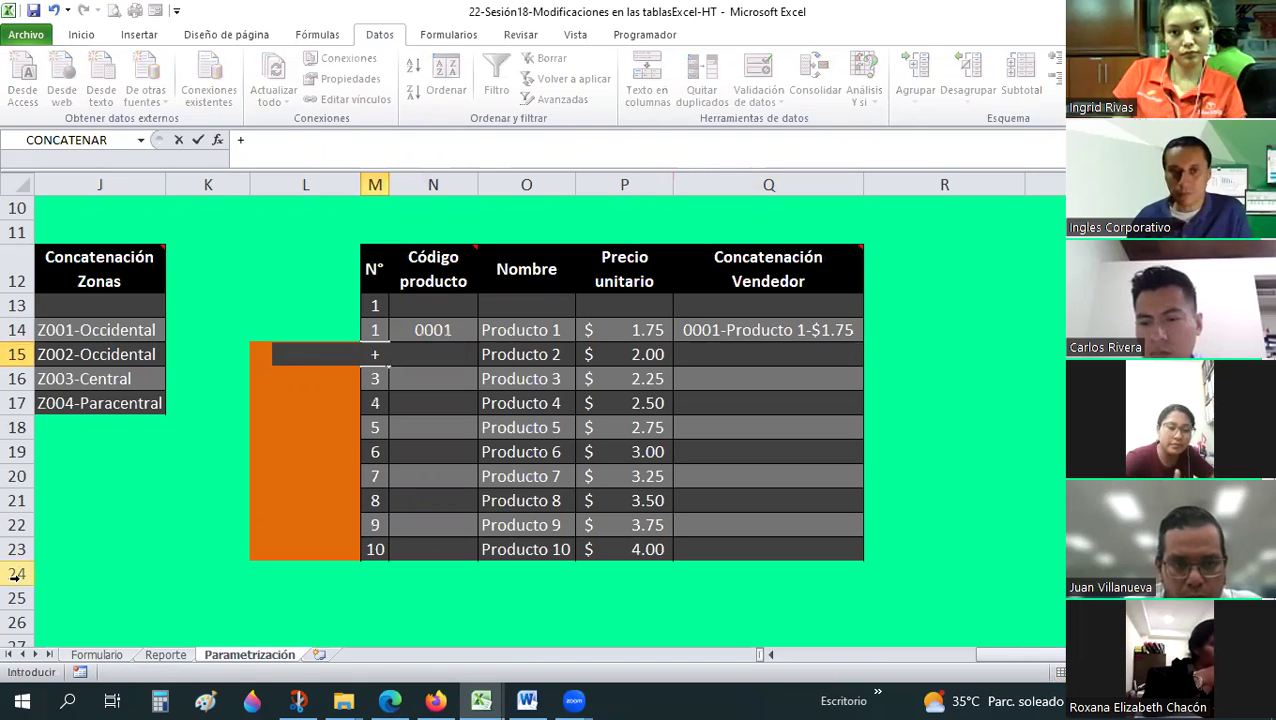
key("Escape")
key("Up")
type("+")
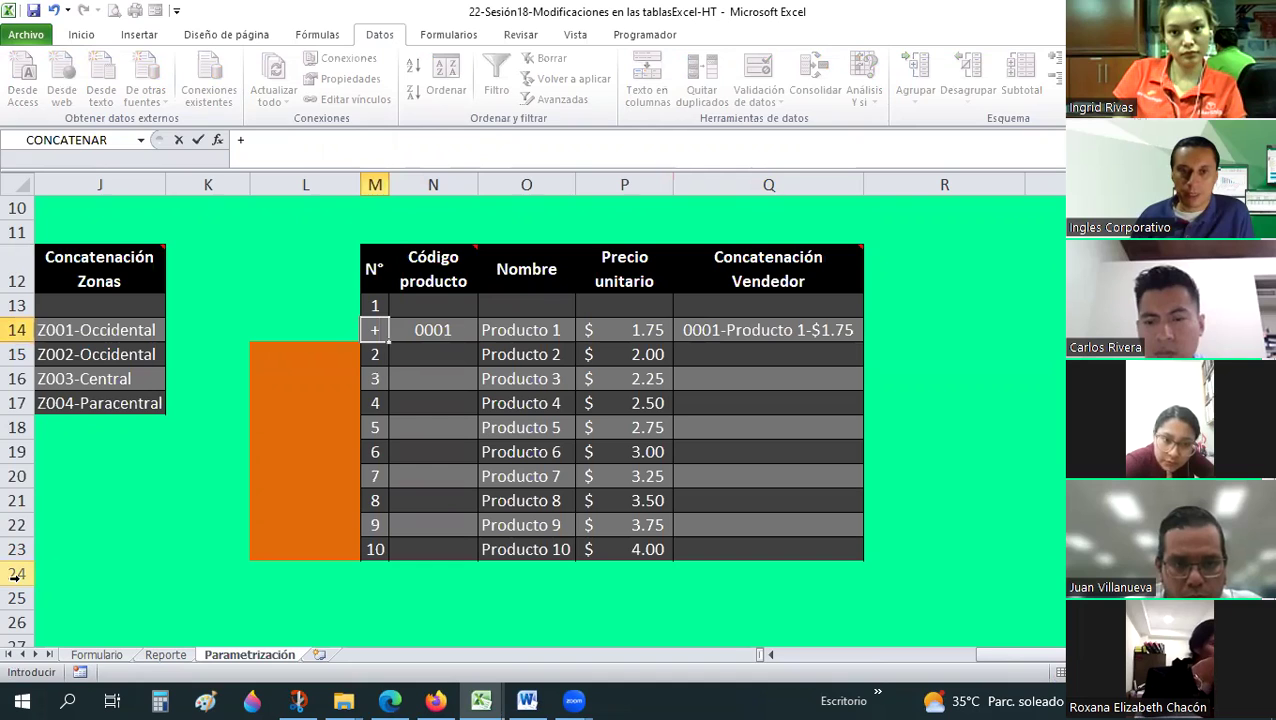
key("Up")
type("+1")
key("Return")
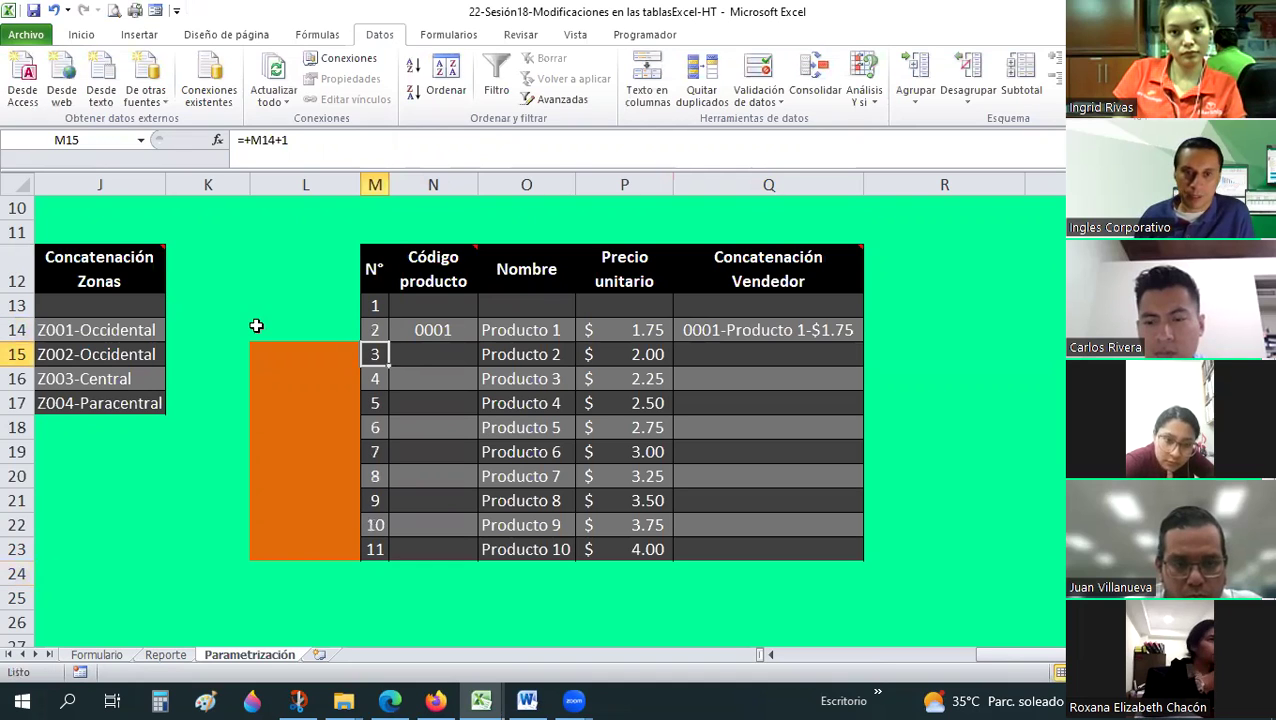
- Give the product code cells N15:N23 the custom number format 0000
left_click(419, 357)
left_click(455, 549, "shift")
right_click(455, 501)
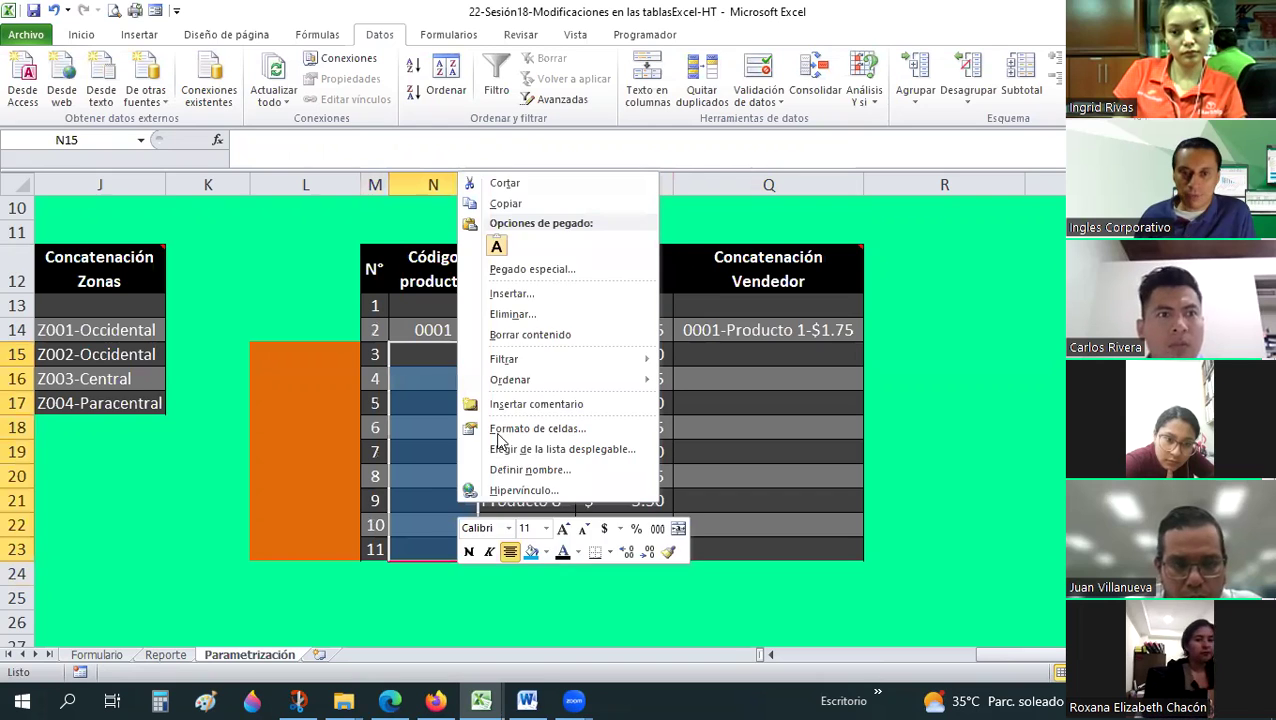
left_click(500, 428)
mouse_move(343, 230)
left_mouse_down()
mouse_move(954, 140)
mouse_move(739, 140)
left_mouse_up()
left_click(905, 334)
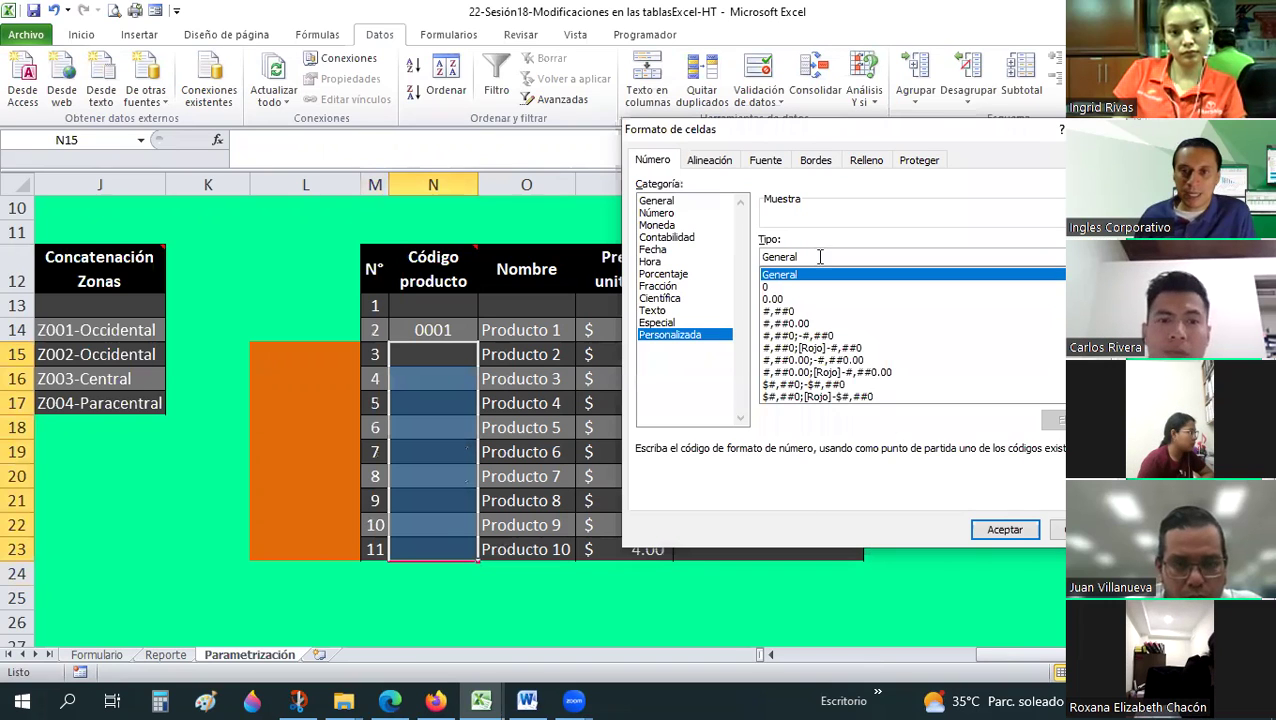
double_click(779, 257)
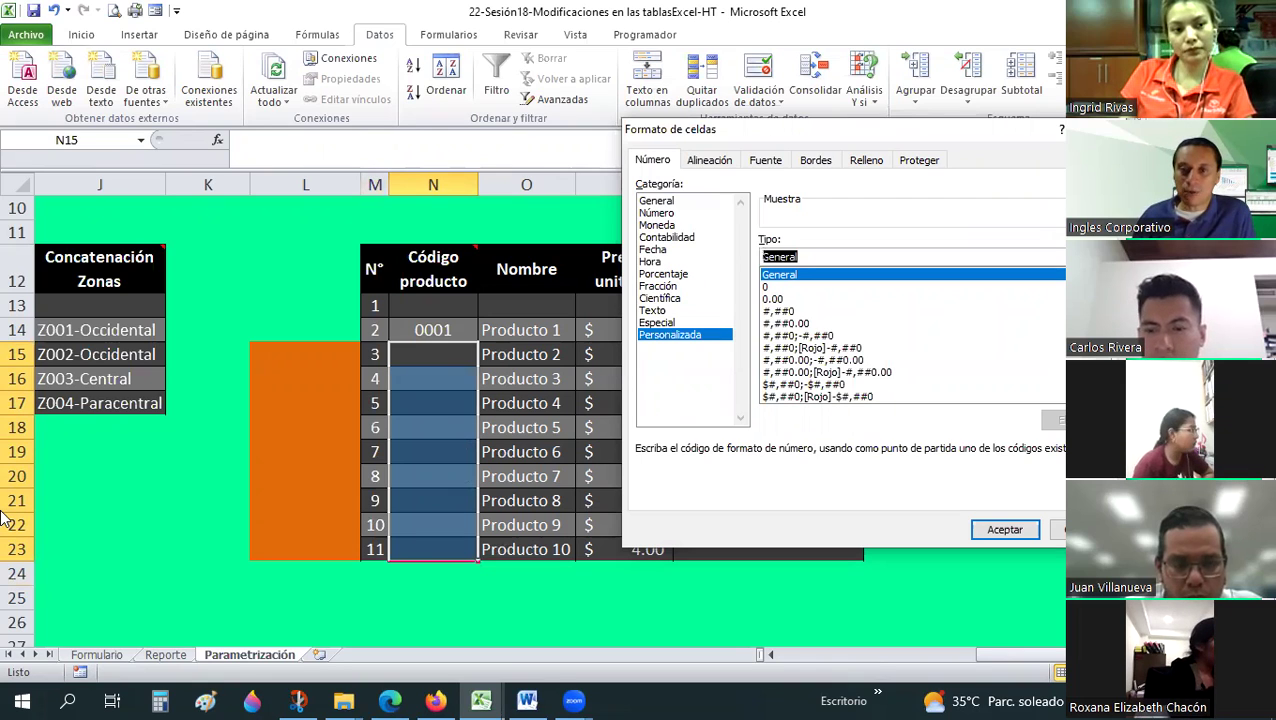
type("0000")
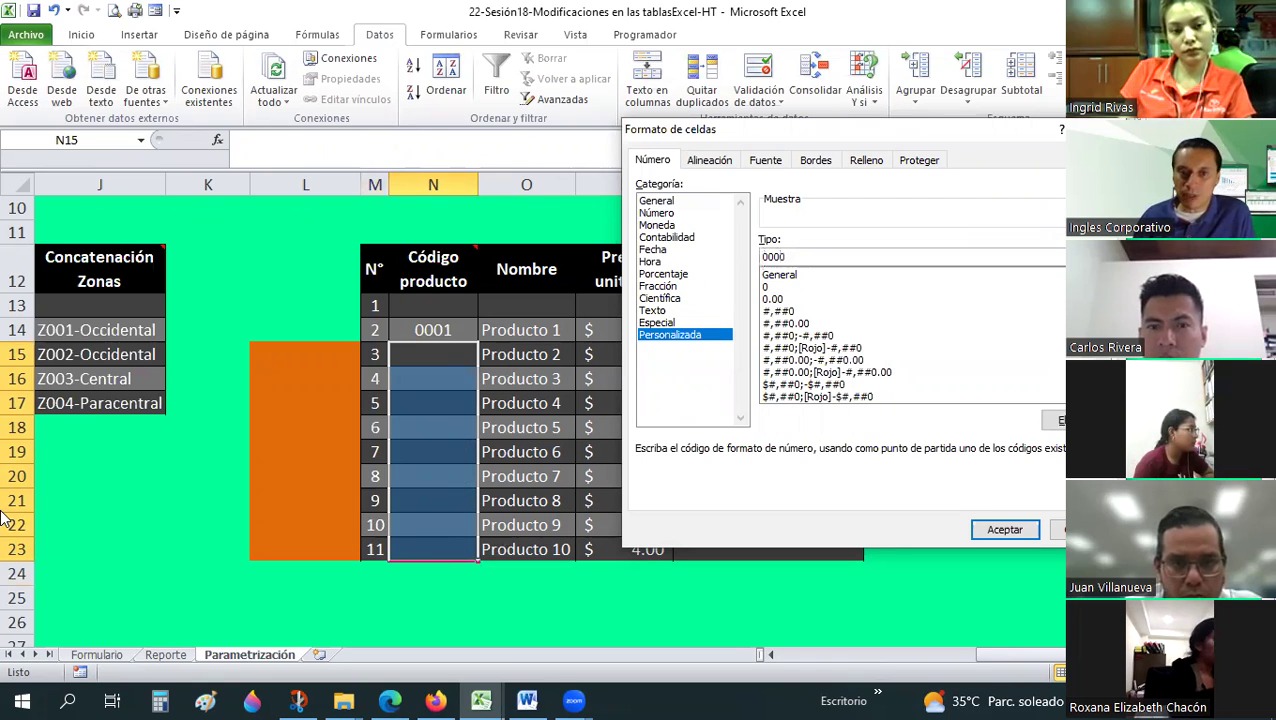
key("Return")
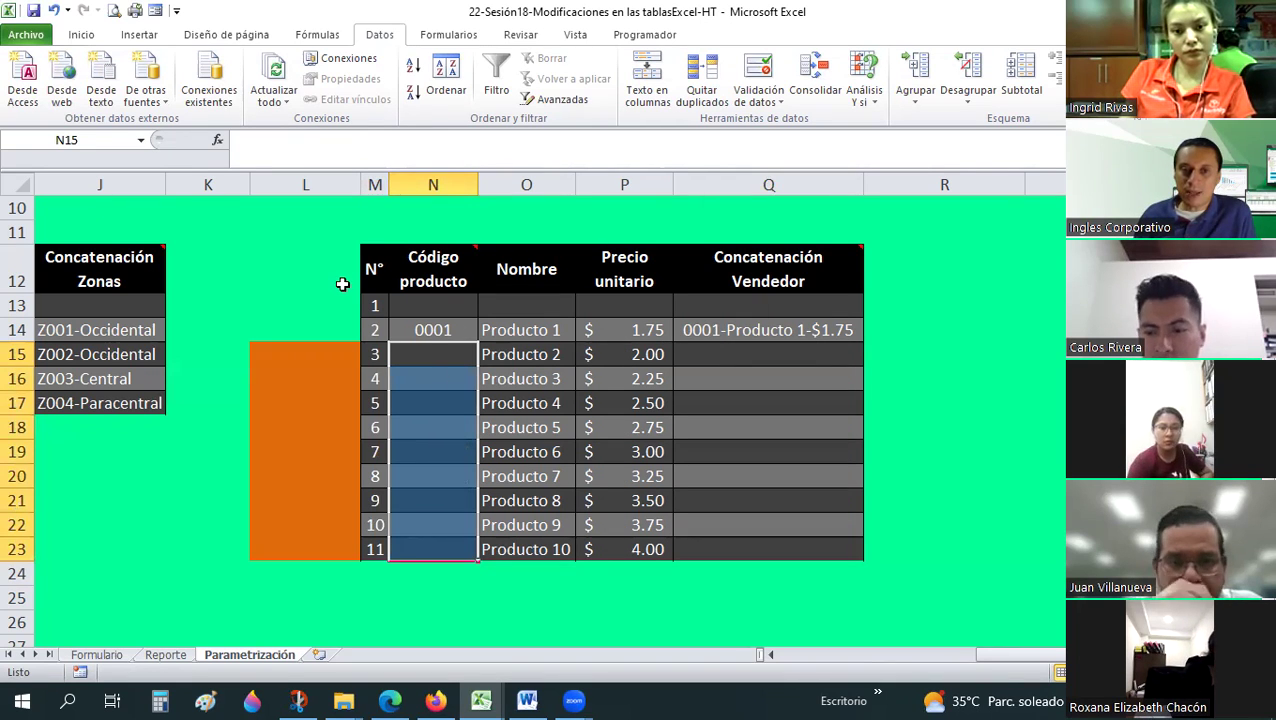
- Enter =+N14+1 in N15 and paste the formula into N16:N23 for codes 0002–0010
left_click(432, 352)
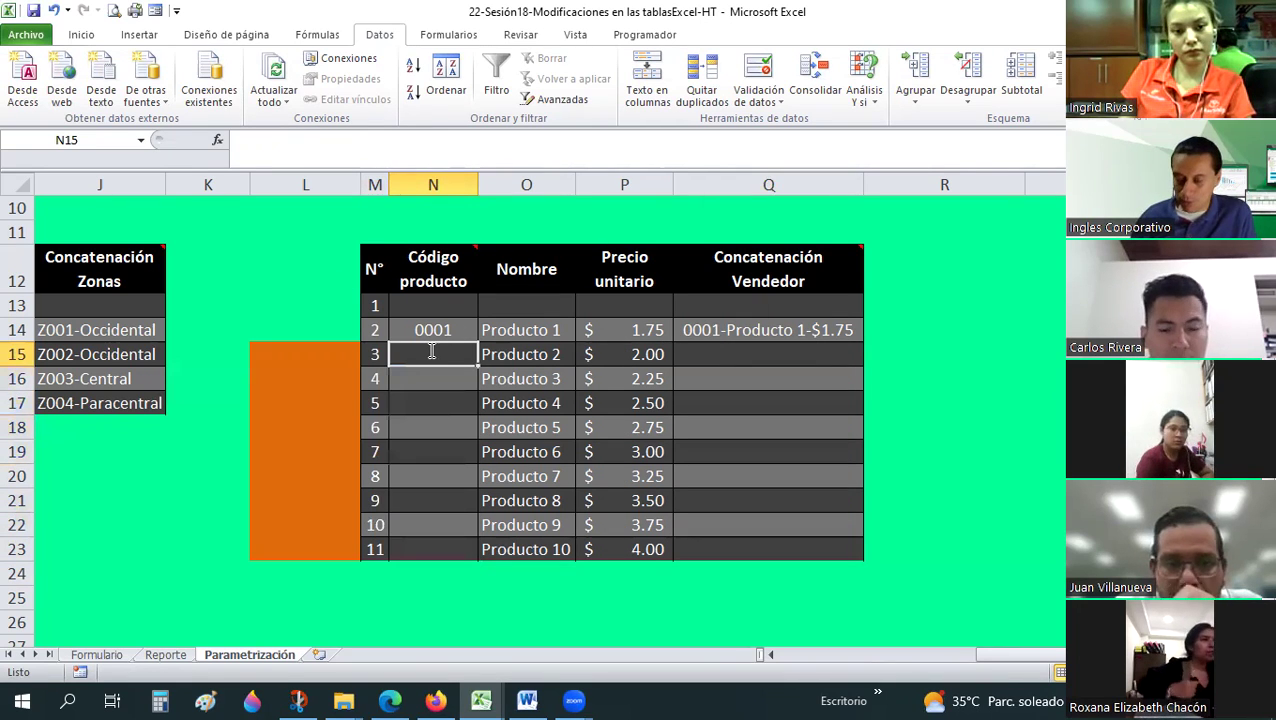
type("+N14+")
key("Up")
type("+")
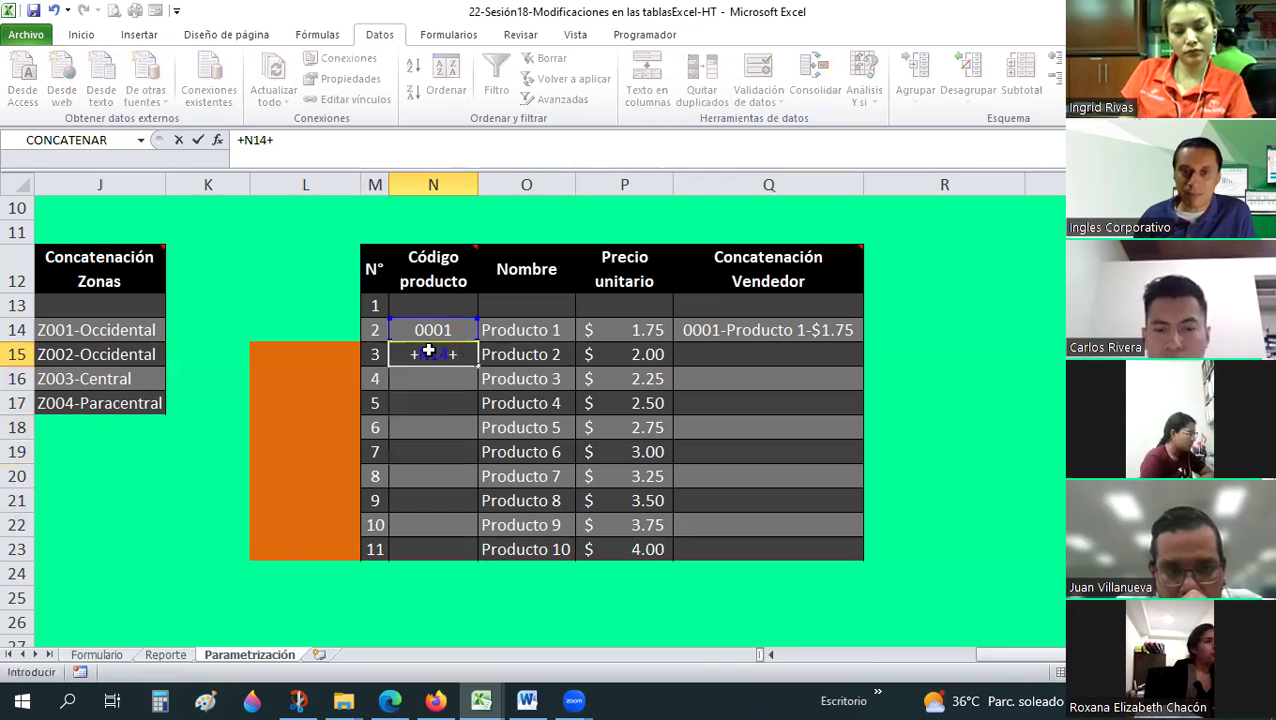
type("1")
key("ctrl+Return")
key("ctrl+c")
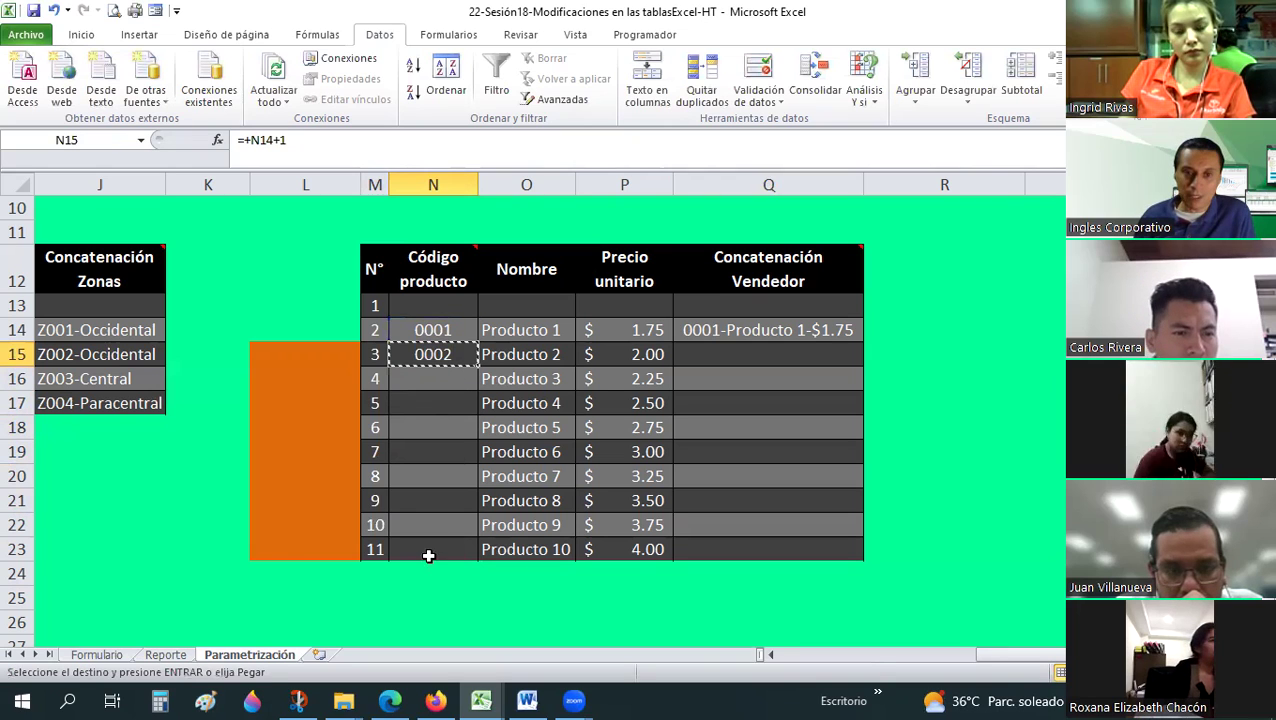
left_click_drag(432, 378, 406, 540)
right_click(409, 545)
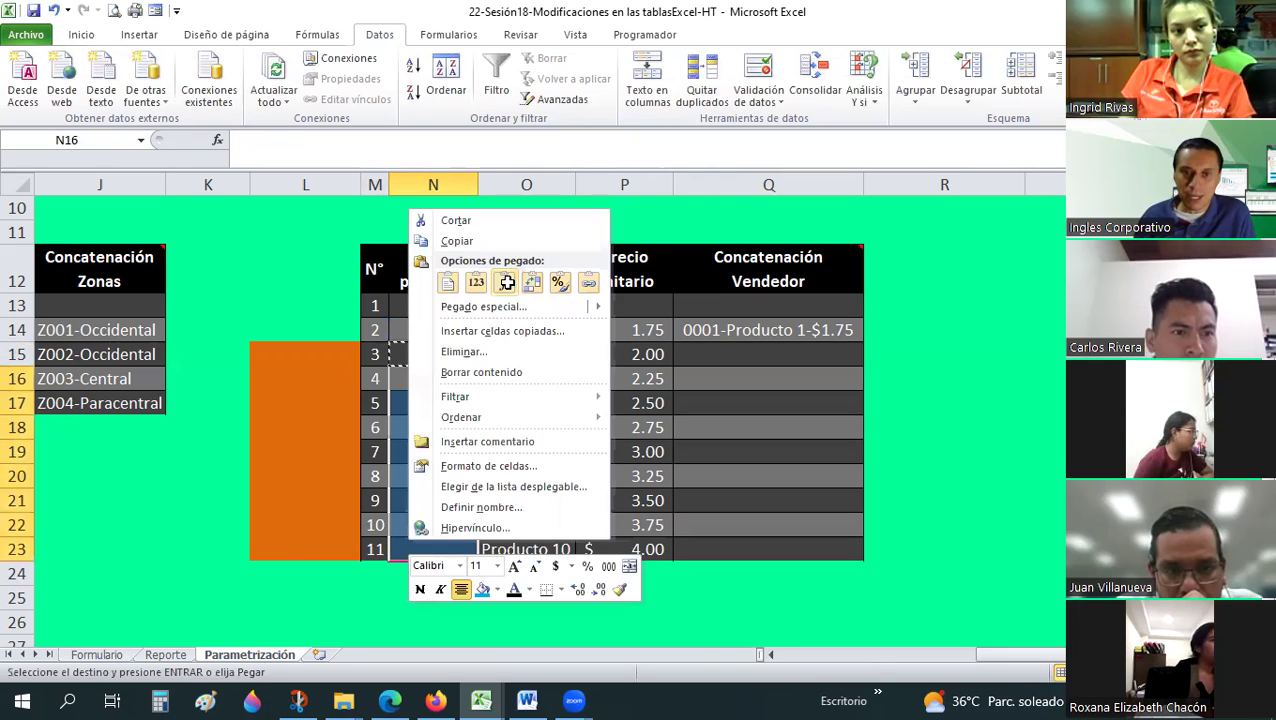
left_click(507, 283)
left_click(441, 402)
- Check the code formulas in N20 and N23
left_click(448, 545)
key("ctrl+Up")
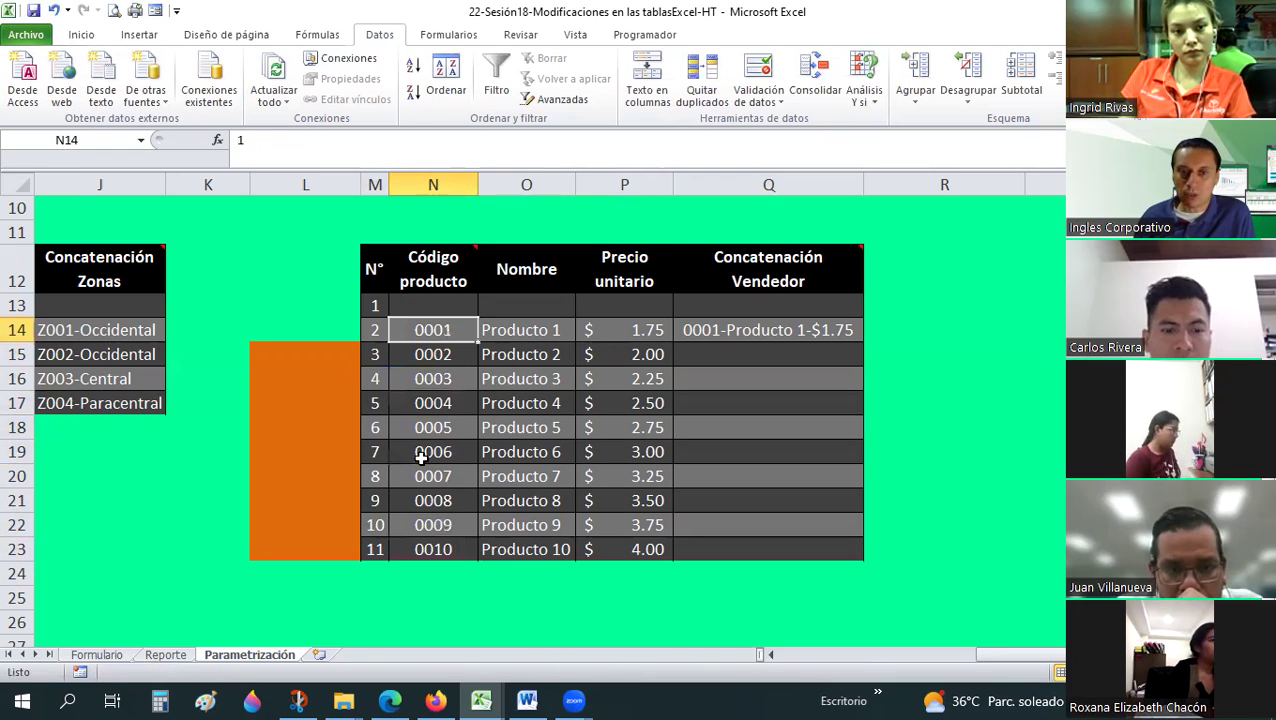
left_click(413, 475)
left_click(422, 549)
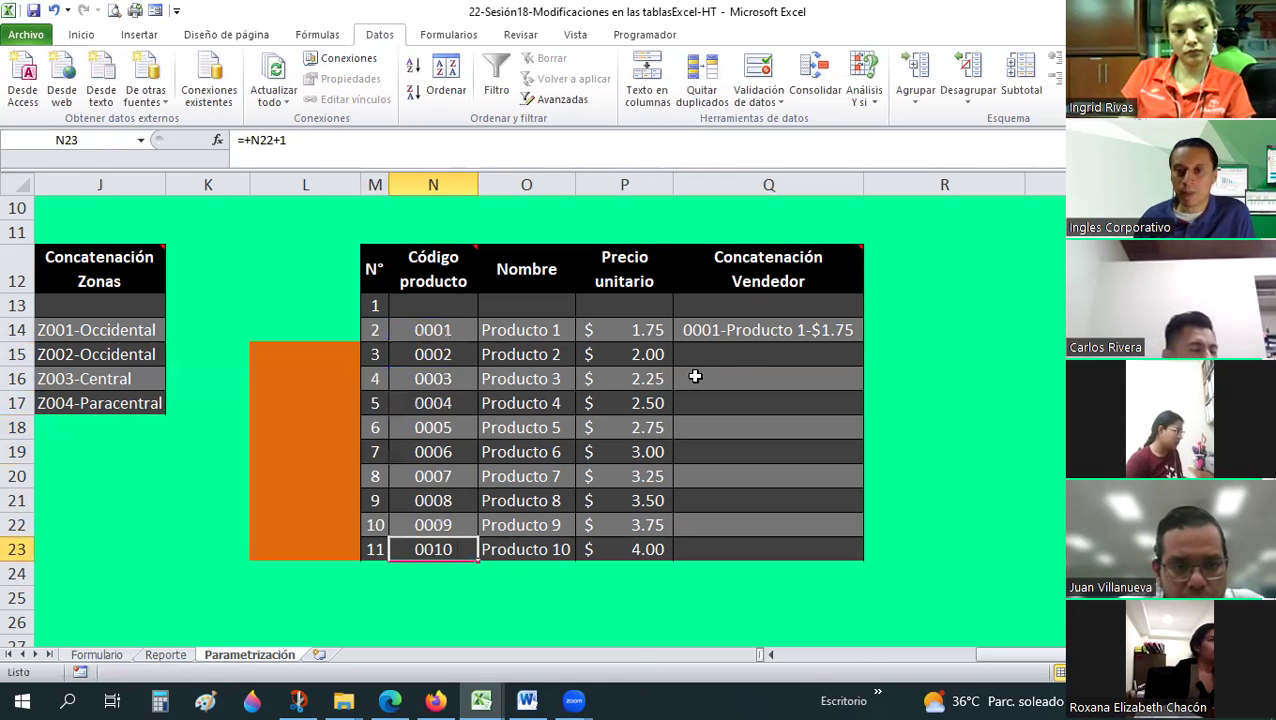
left_click(700, 358)
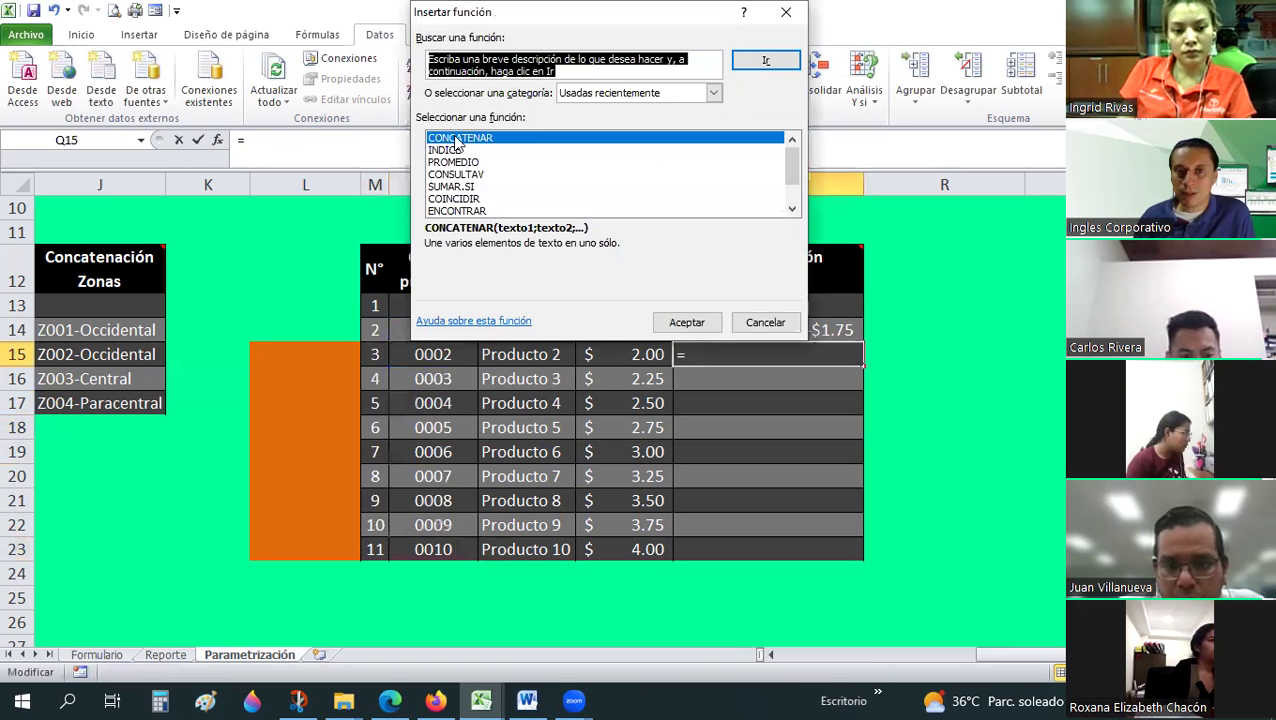
- In Q15, start a CONCATENAR with N14, "-" and O14 as Texto1–Texto3
left_click(688, 322)
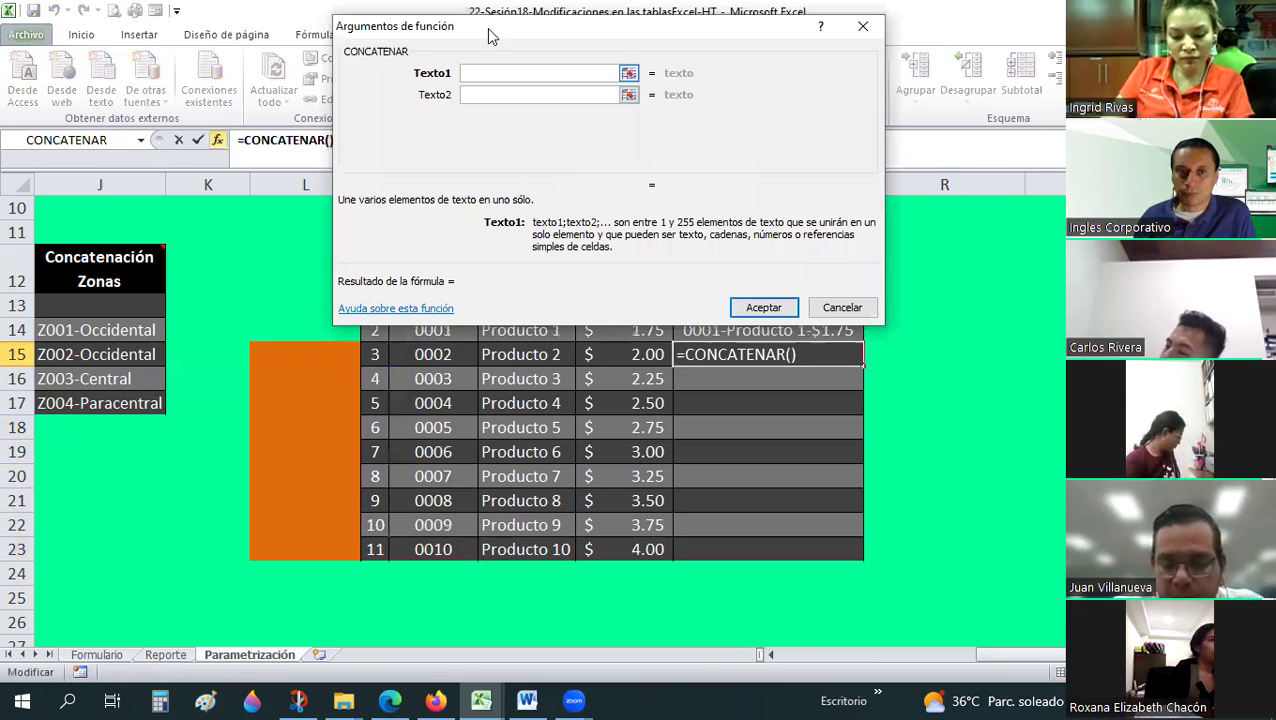
left_click_drag(490, 36, 197, 22)
left_click(430, 330)
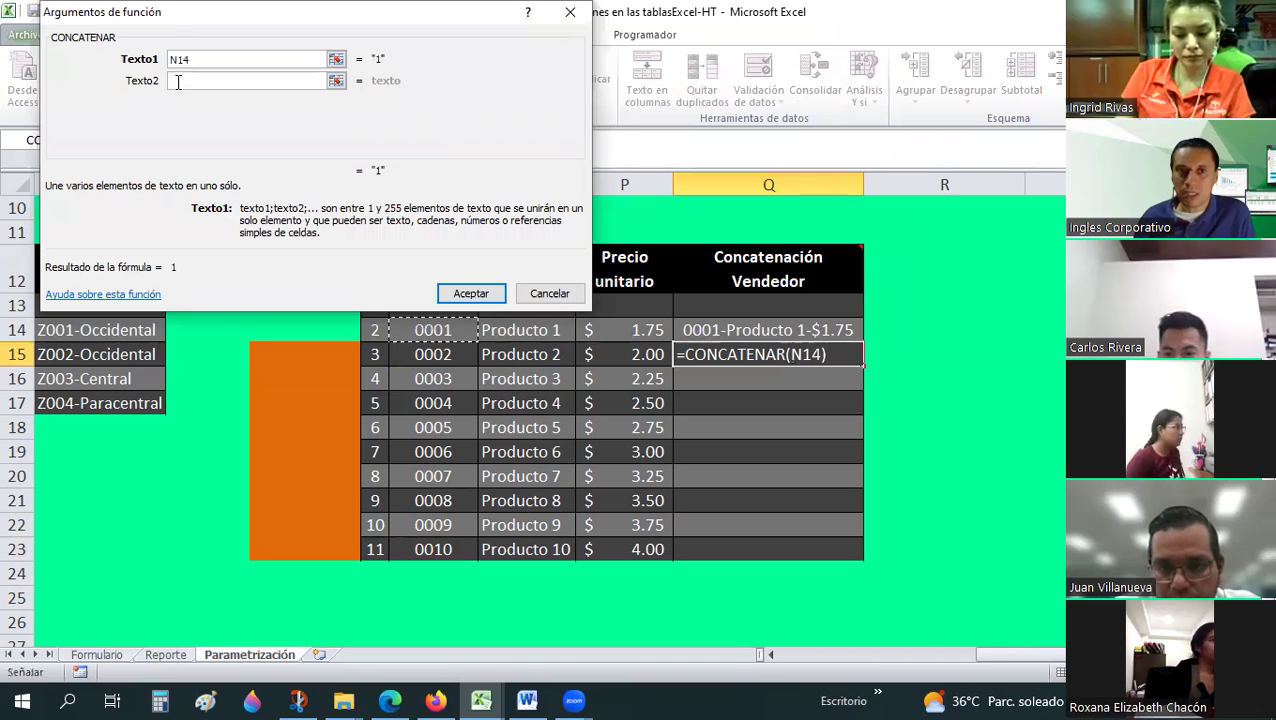
left_click(178, 82)
type("-")
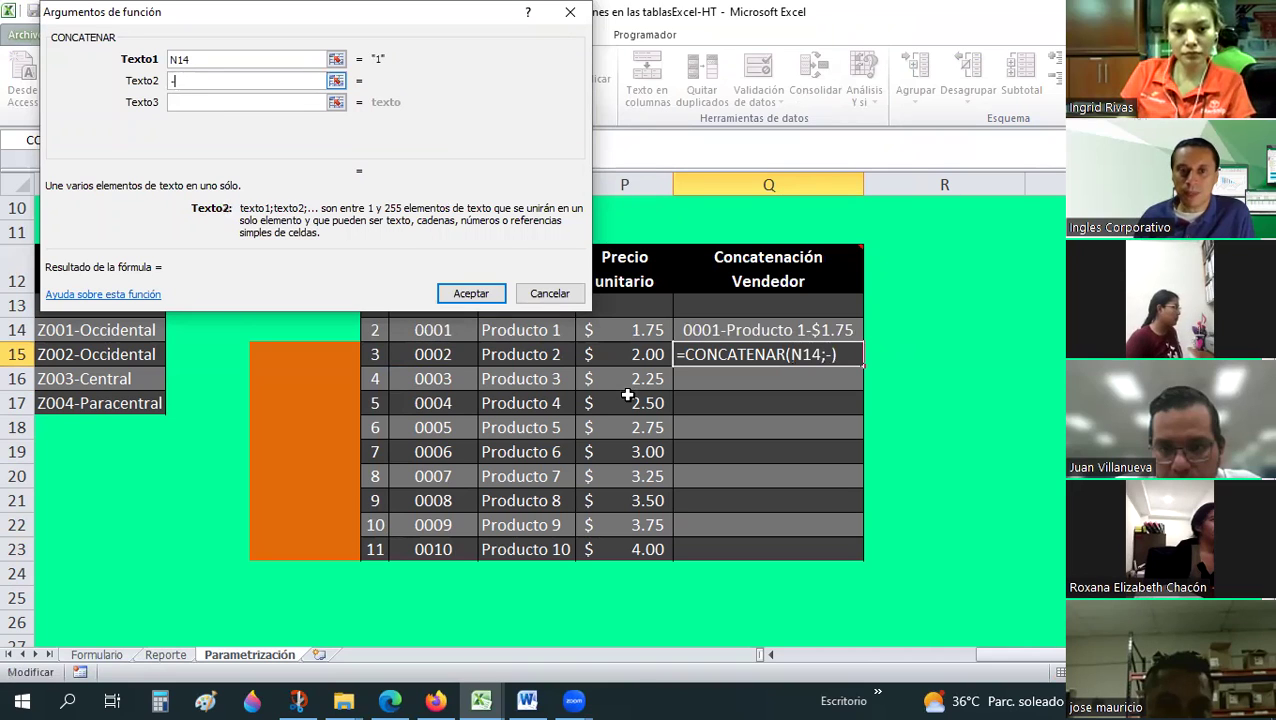
left_click(535, 334)
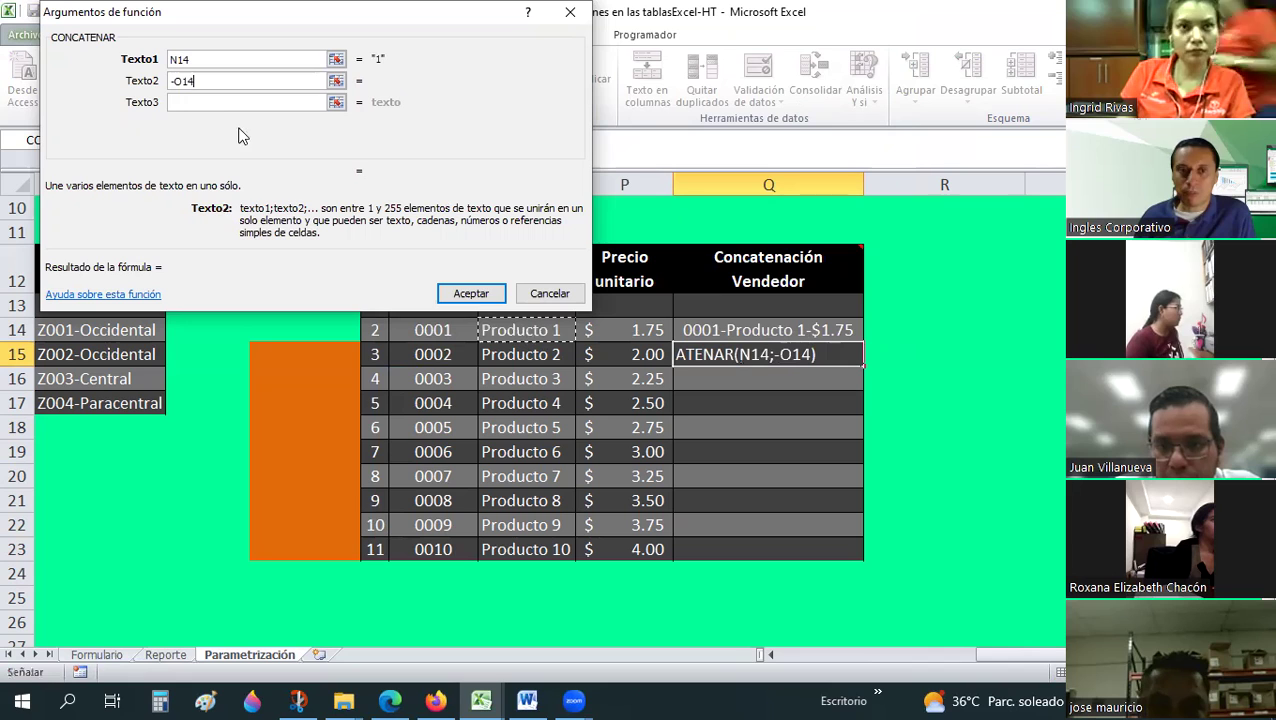
key("BackSpace")
key("BackSpace")
key("BackSpace")
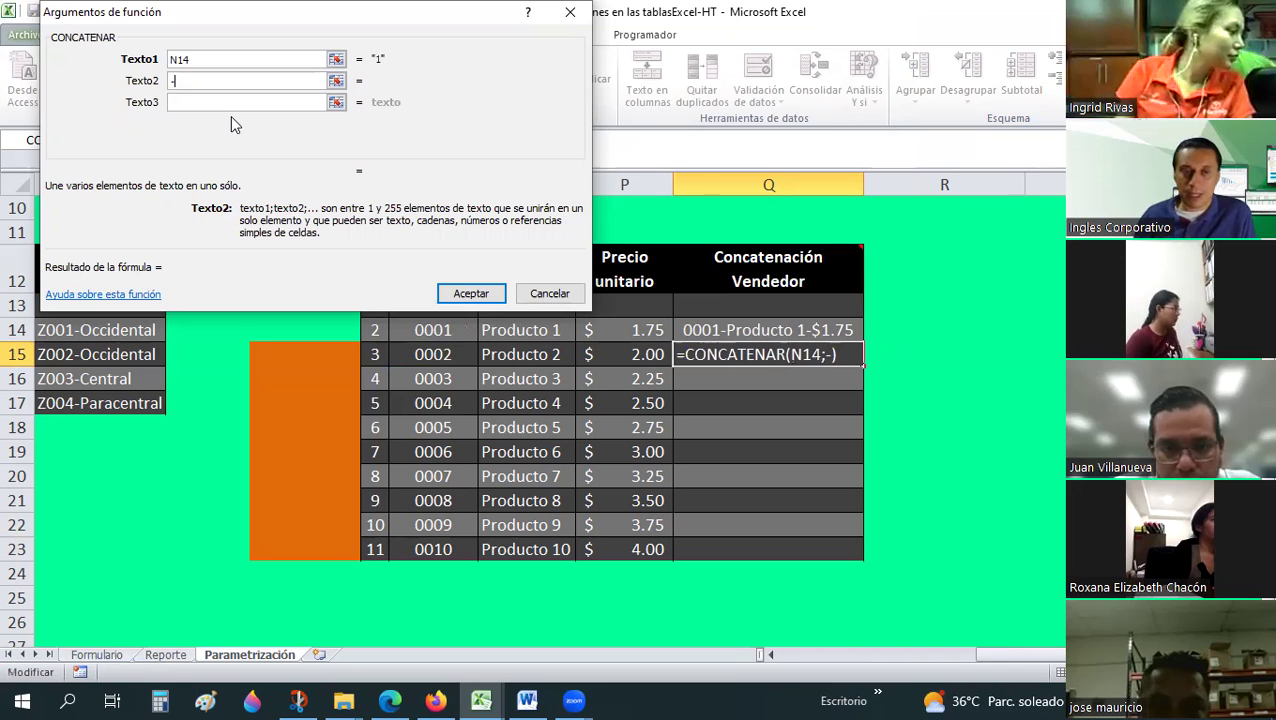
key("Tab")
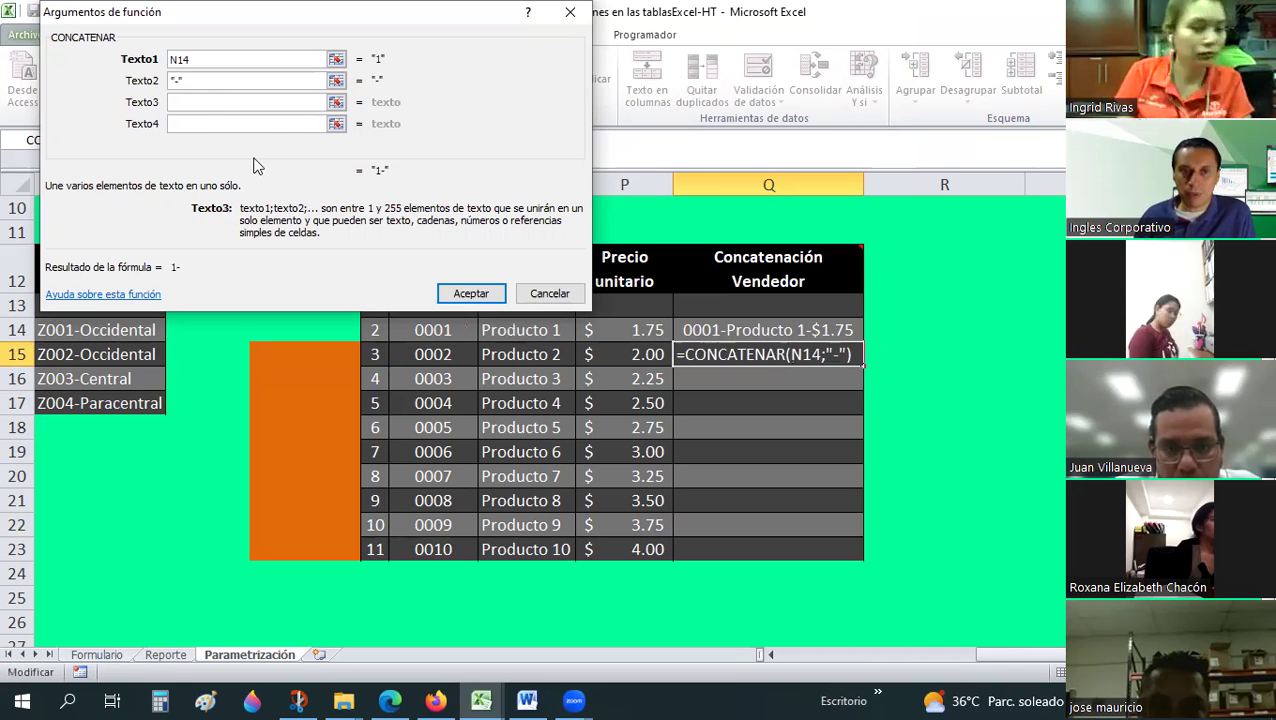
type("O14")
- Add "-" and P14 as Texto4 and Texto5 and confirm, giving 1-Producto 1-1.75
left_click(199, 126)
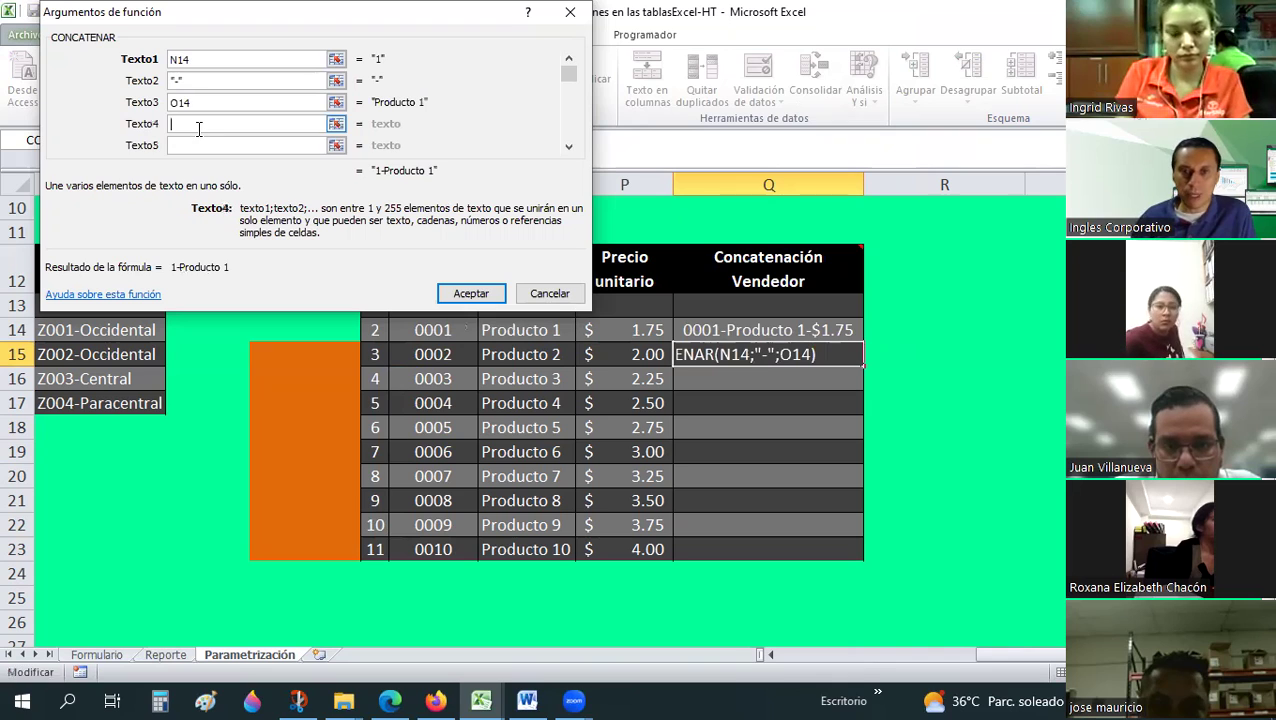
type("-")
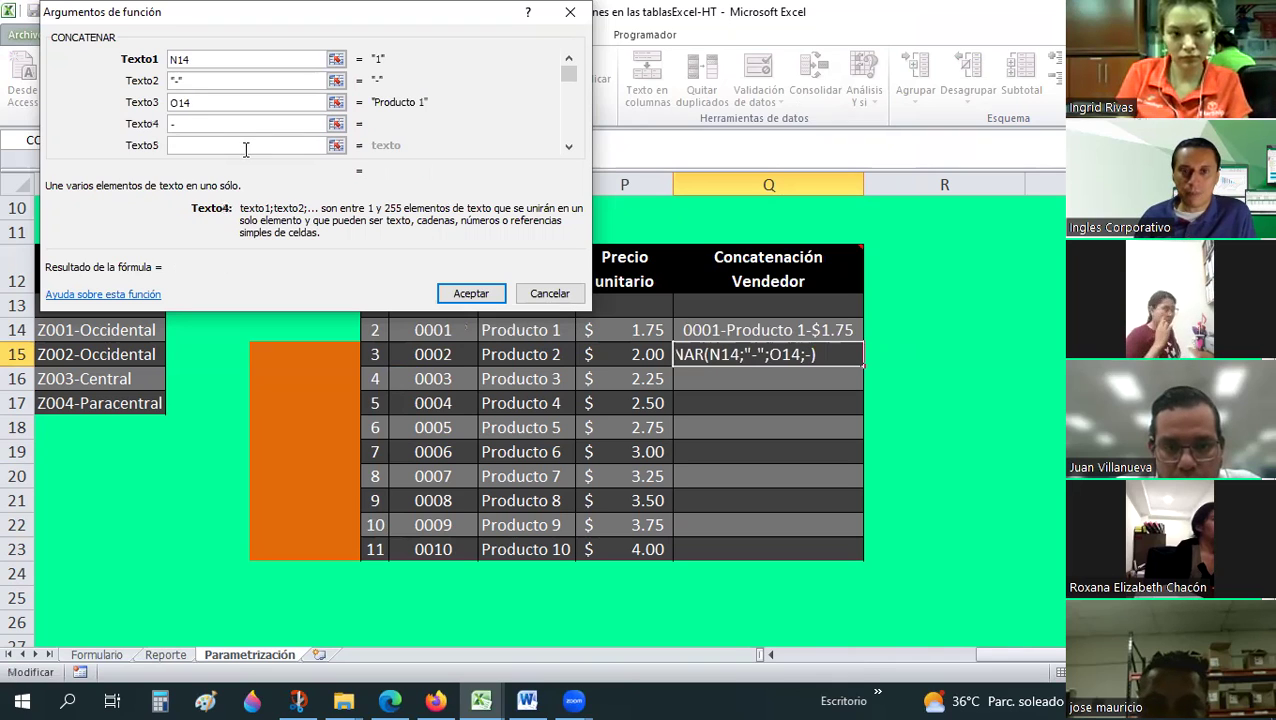
left_click(246, 145)
left_click(642, 335)
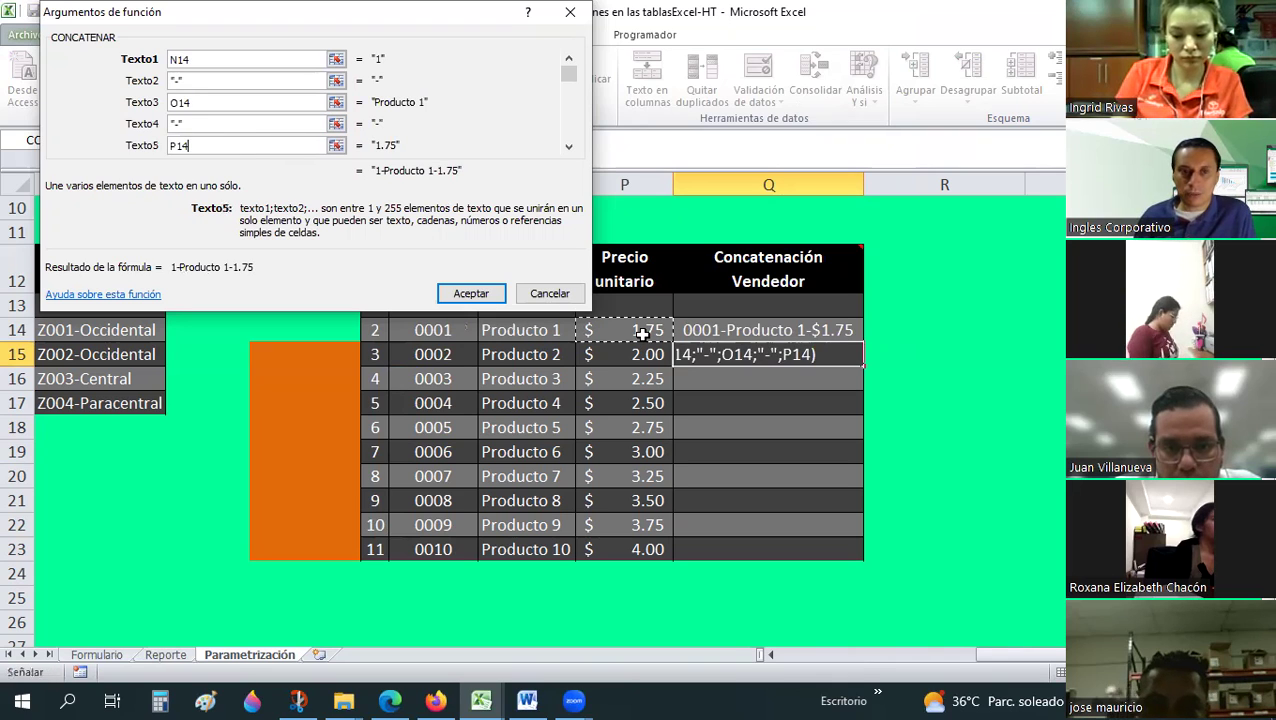
left_click(471, 293)
left_click(1004, 395)
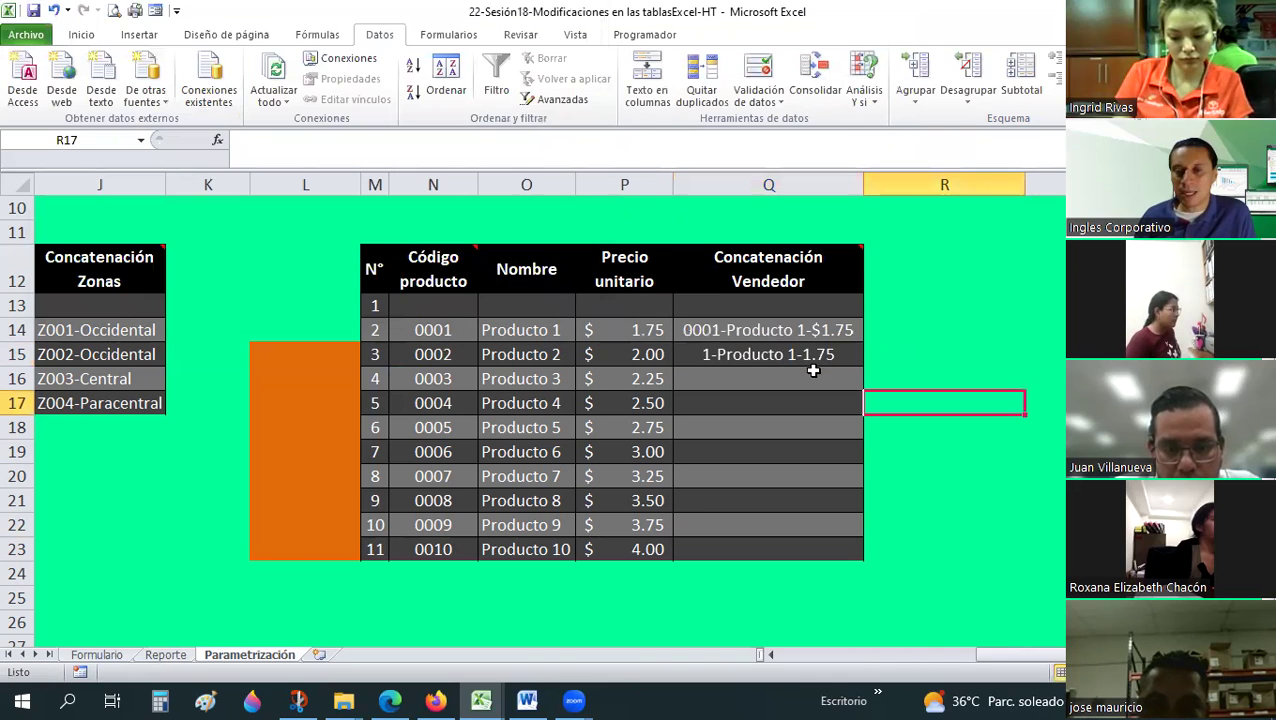
left_click(761, 354)
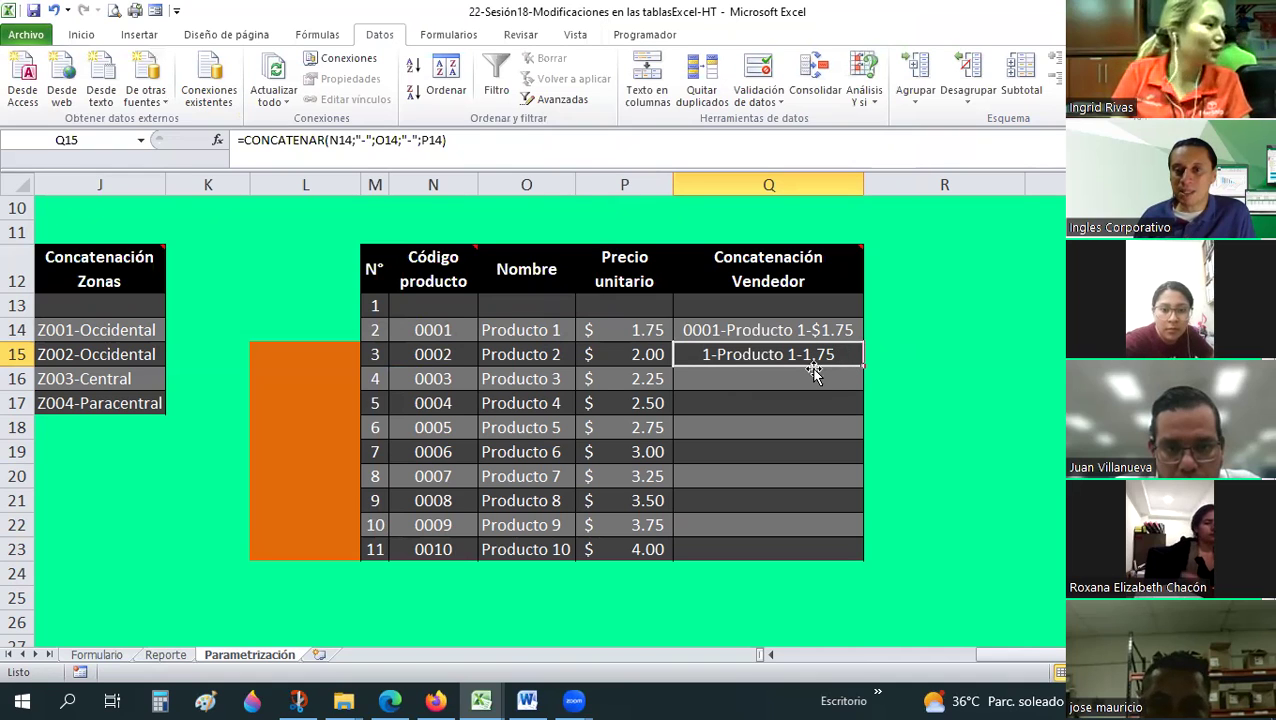
- Wrap Texto1 as TEXTO(N14;"0000") so the code keeps its leading zeros
left_click(214, 140)
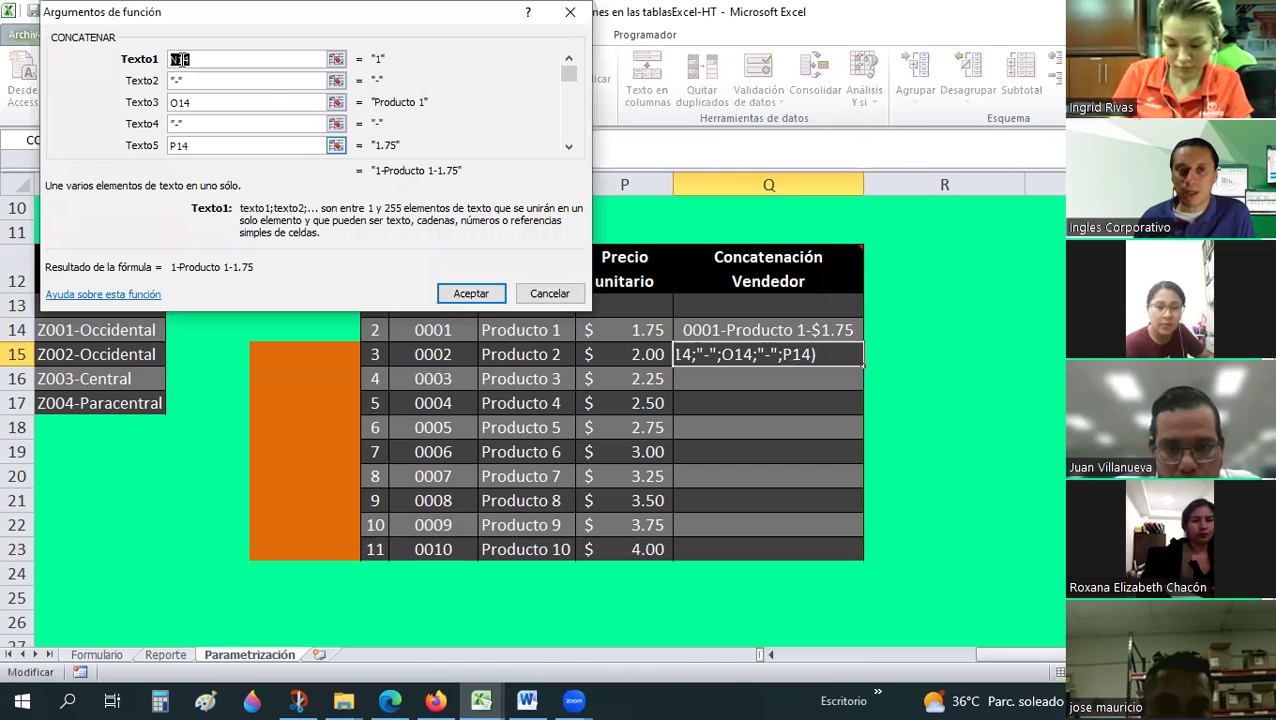
key("Home")
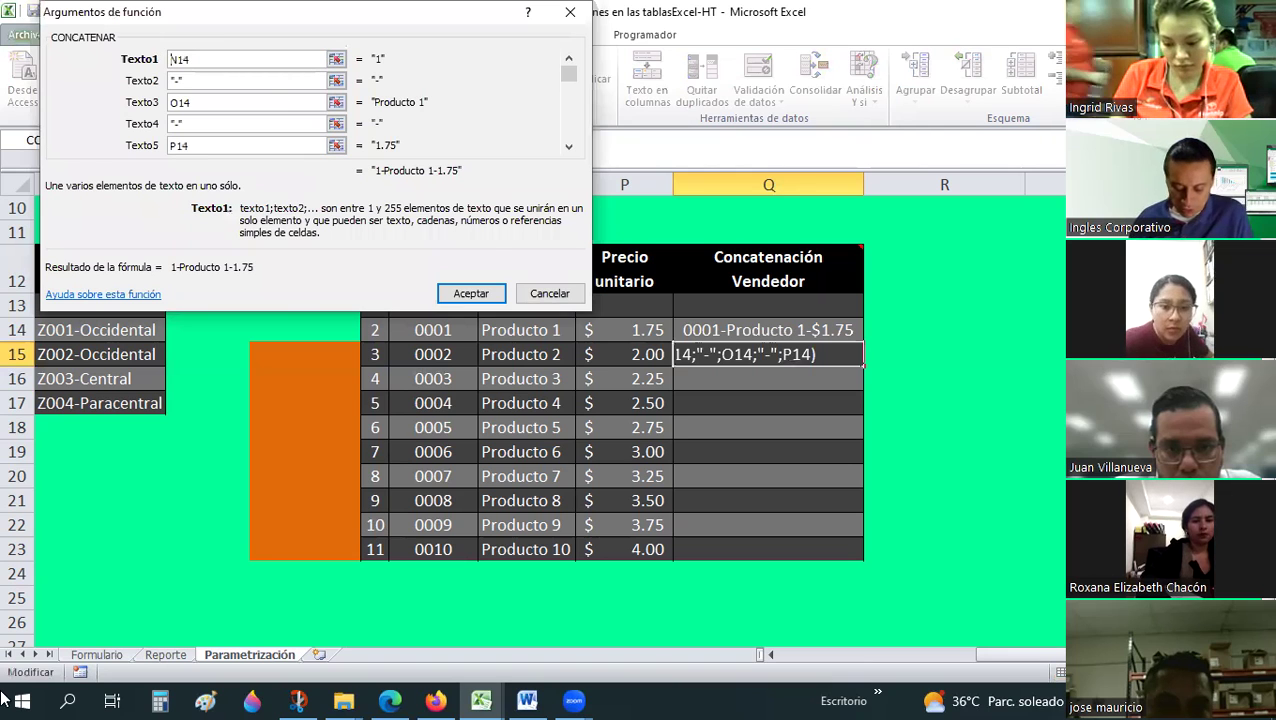
type("texto(")
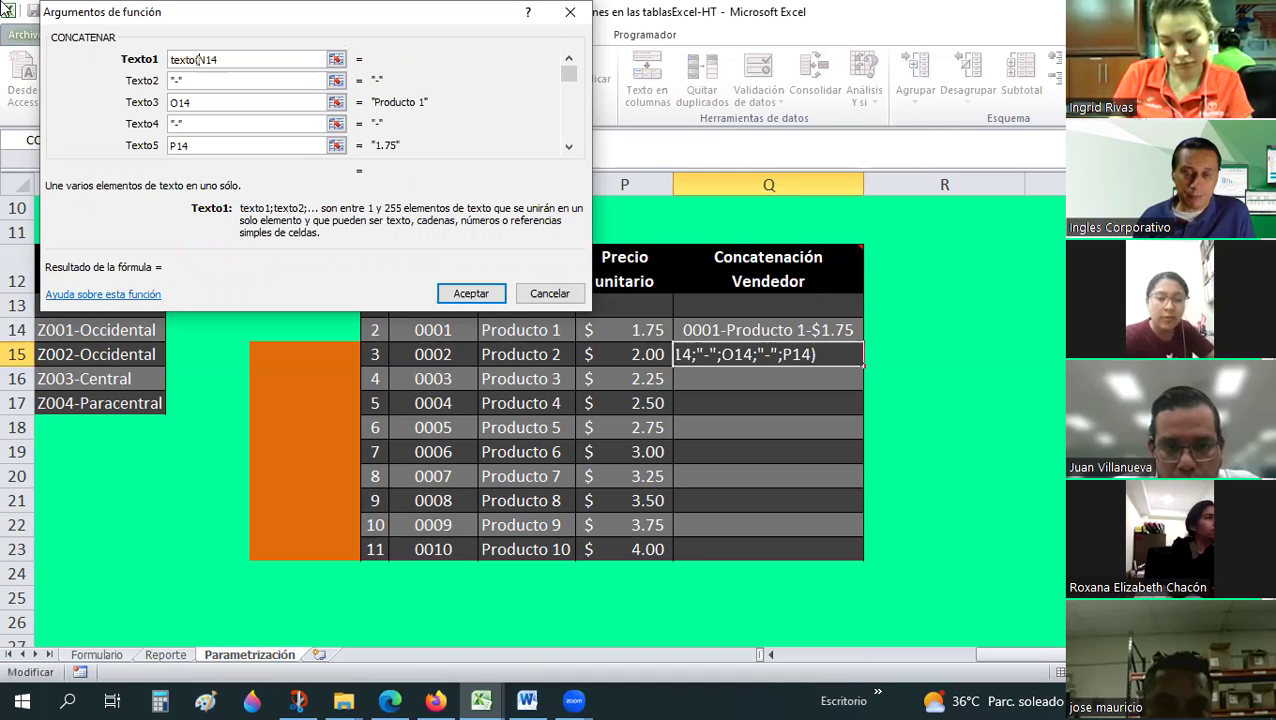
key("End")
type(";")
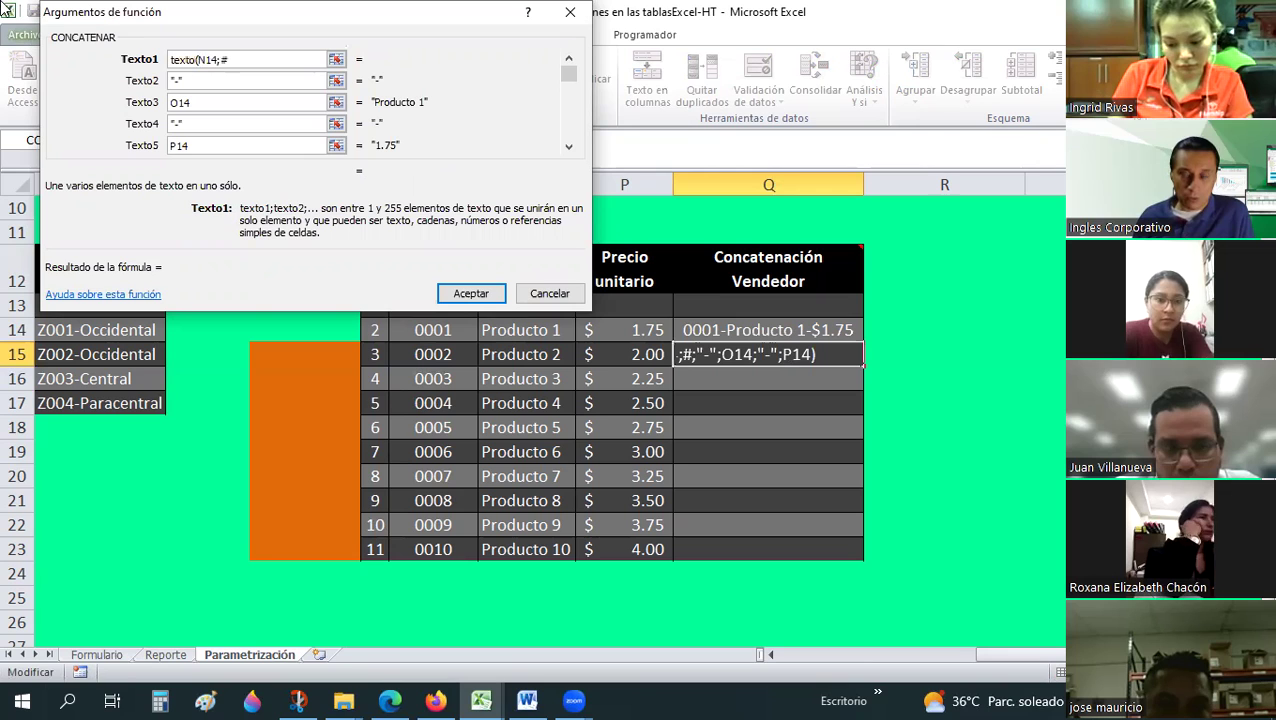
key("BackSpace")
key("BackSpace")
key("BackSpace")
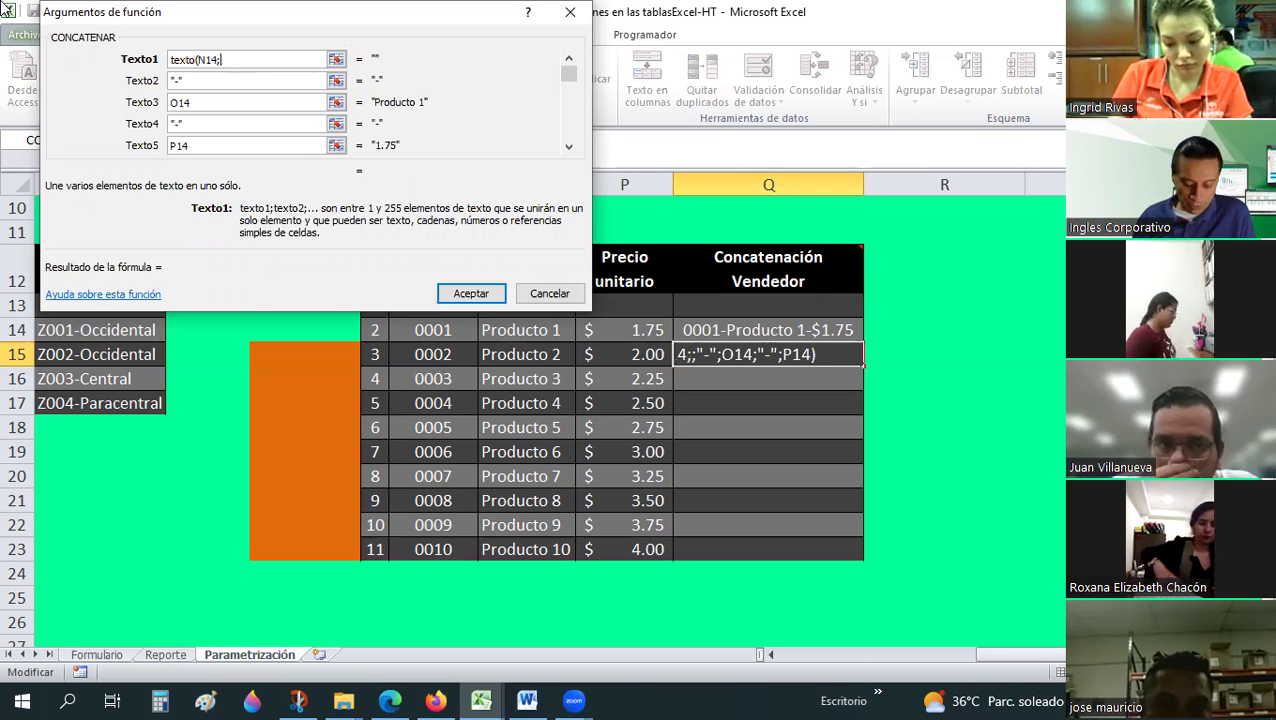
type("\"000")
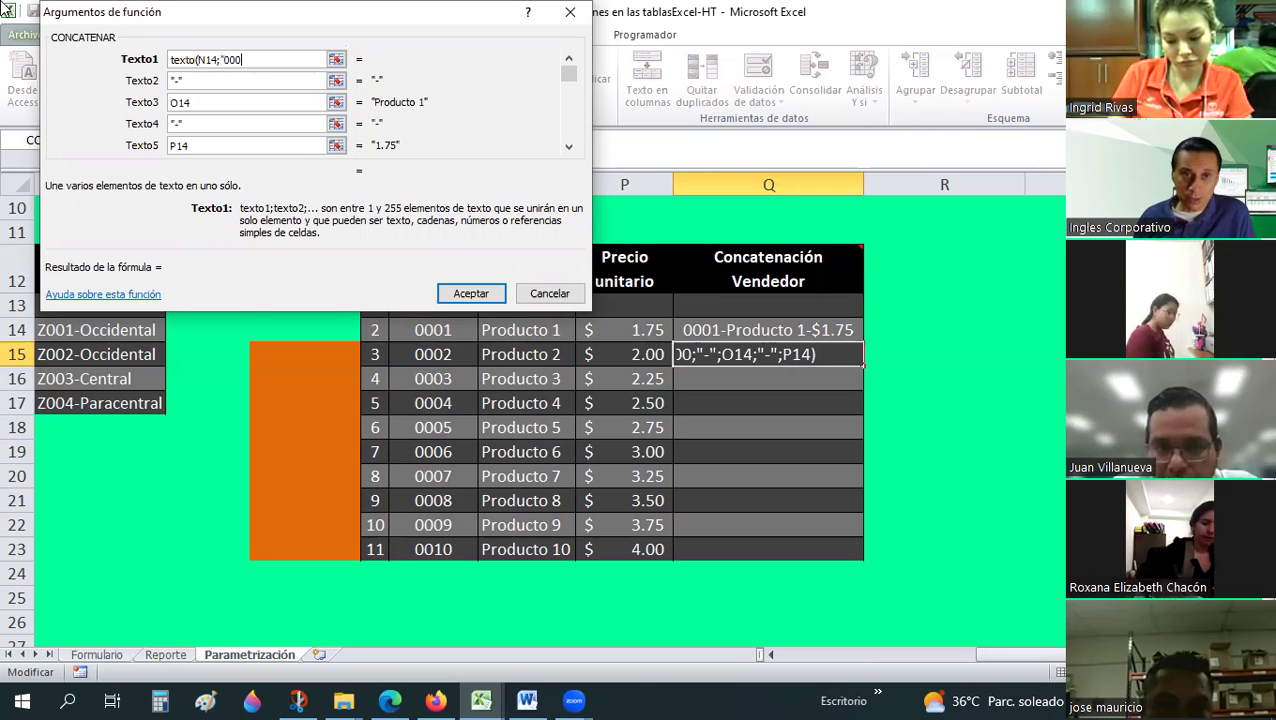
type("0\"")
key("BackSpace")
type("0\"")
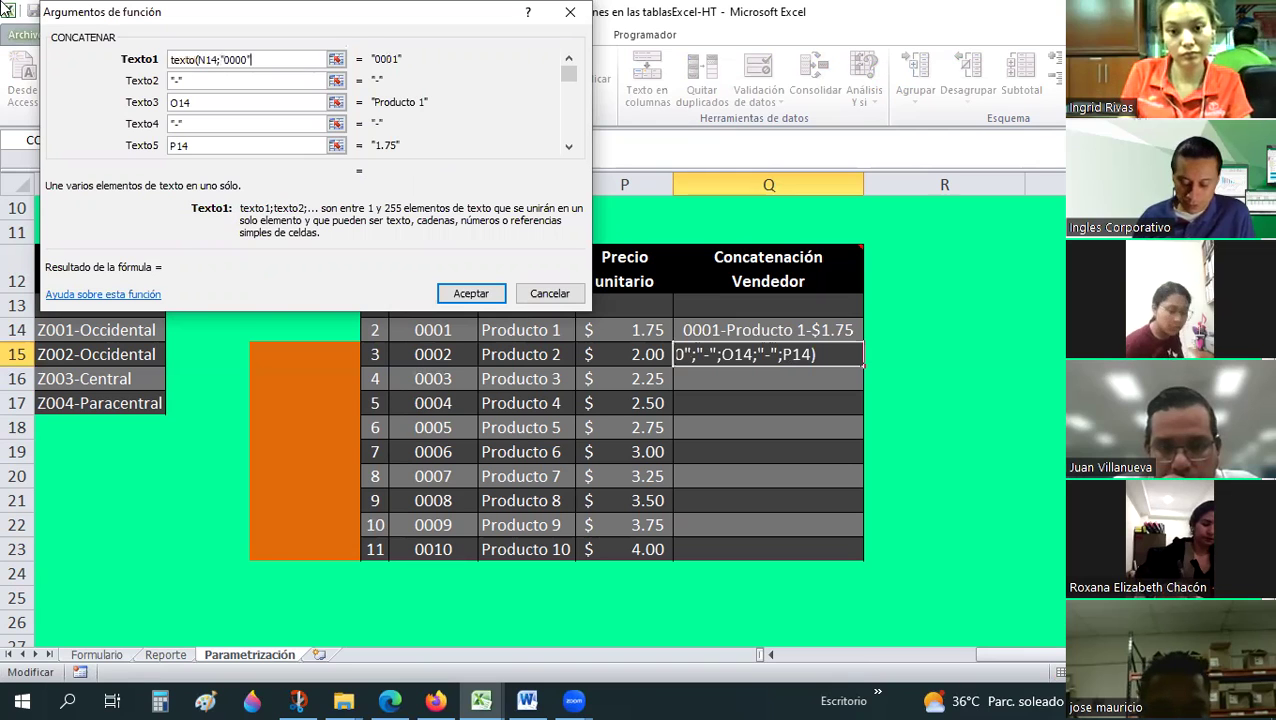
type(")")
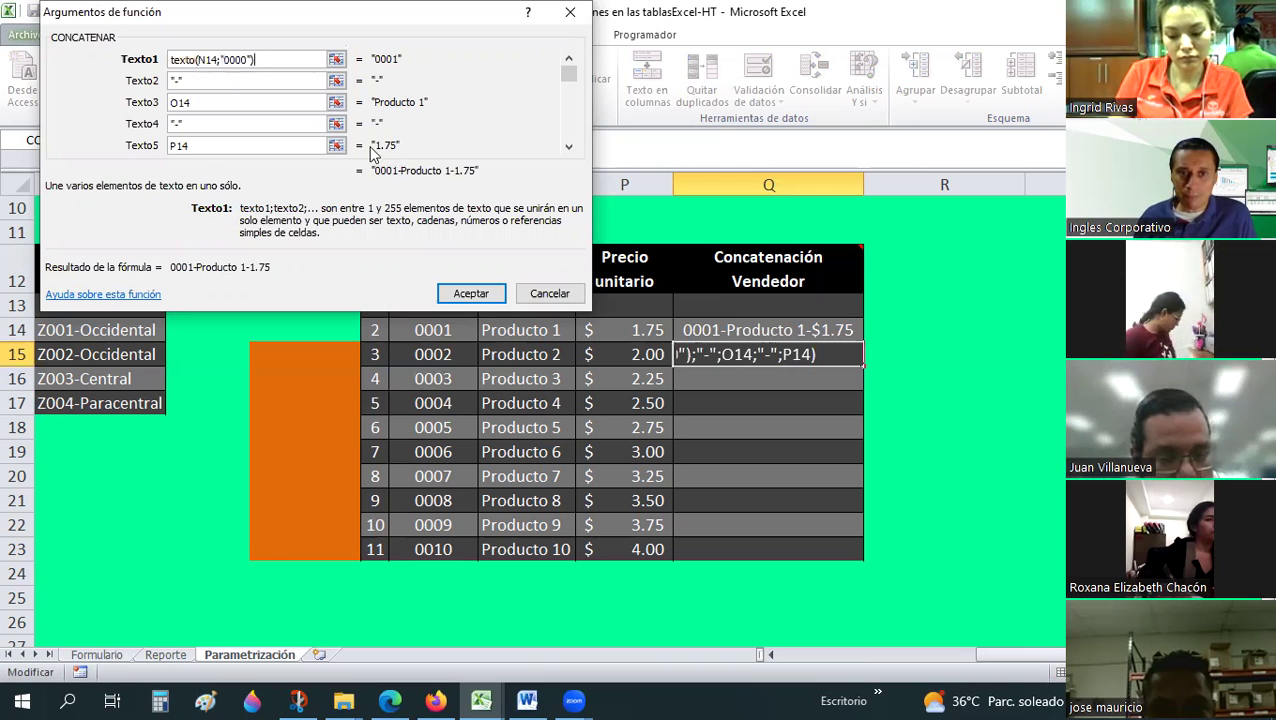
- Wrap Texto5 as TEXTO(P14;"$ ####.00") and accept the formula
left_click(173, 146)
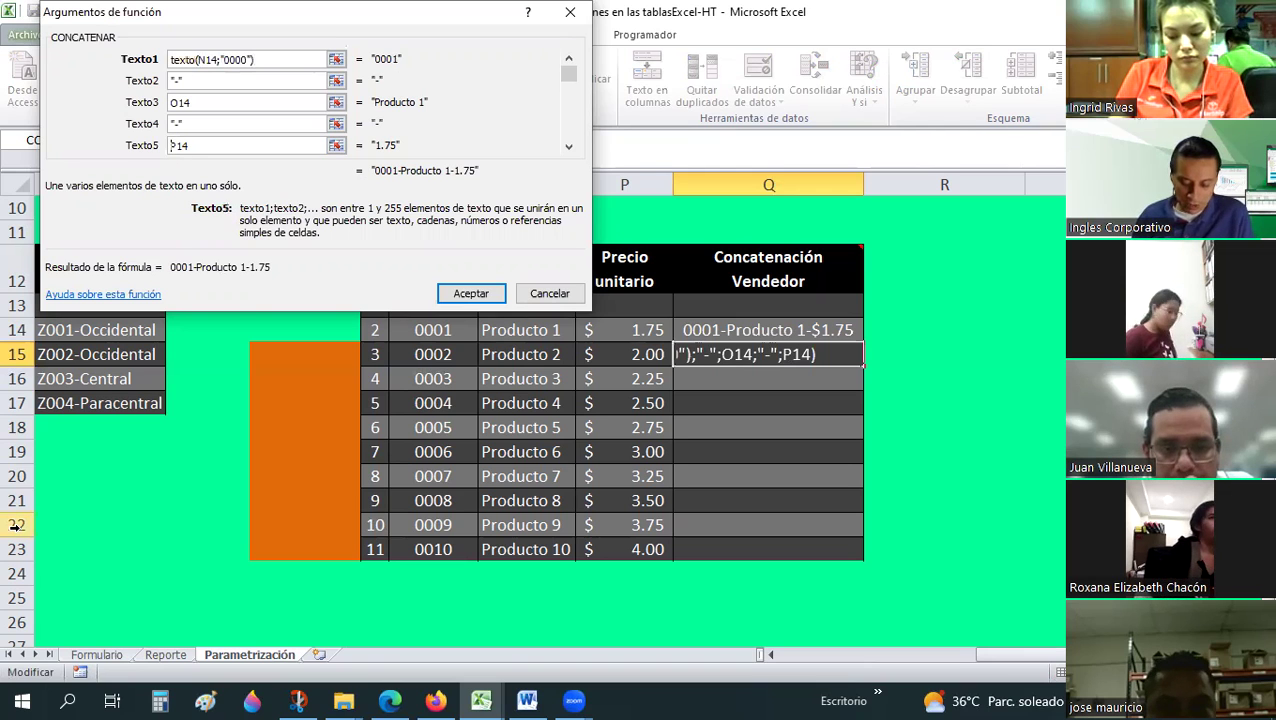
type("TEXTO(")
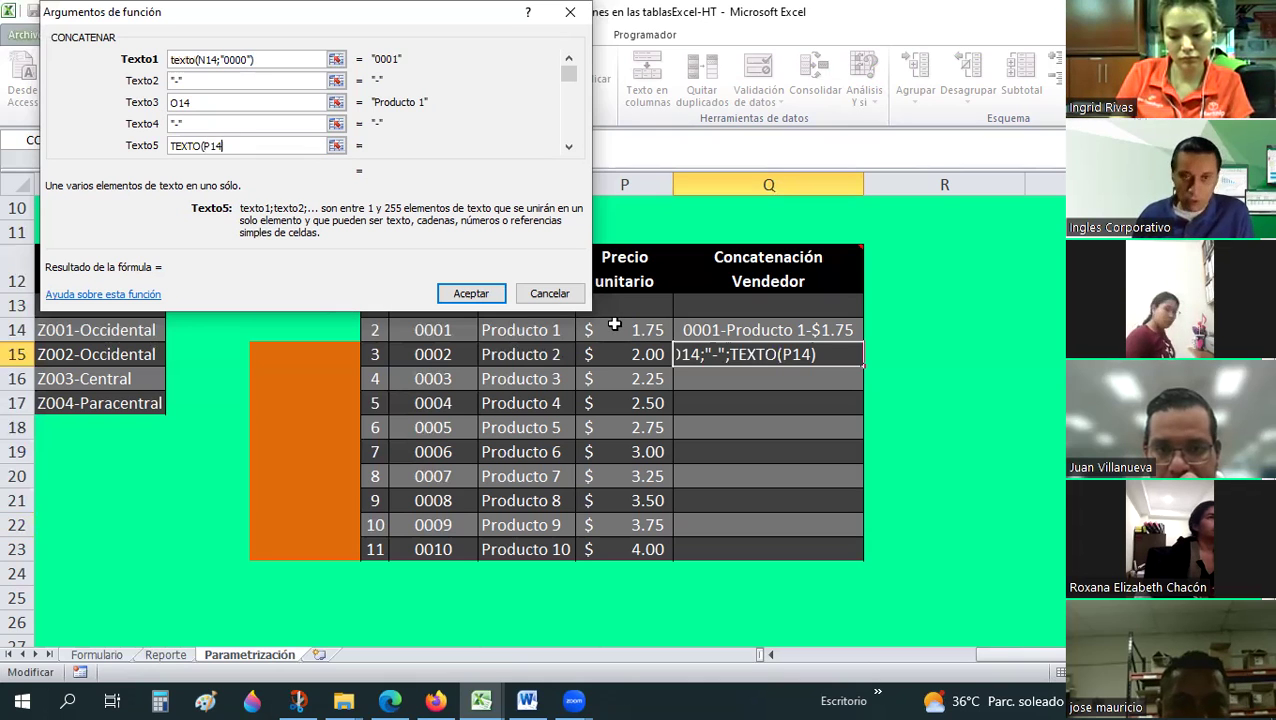
type("\"")
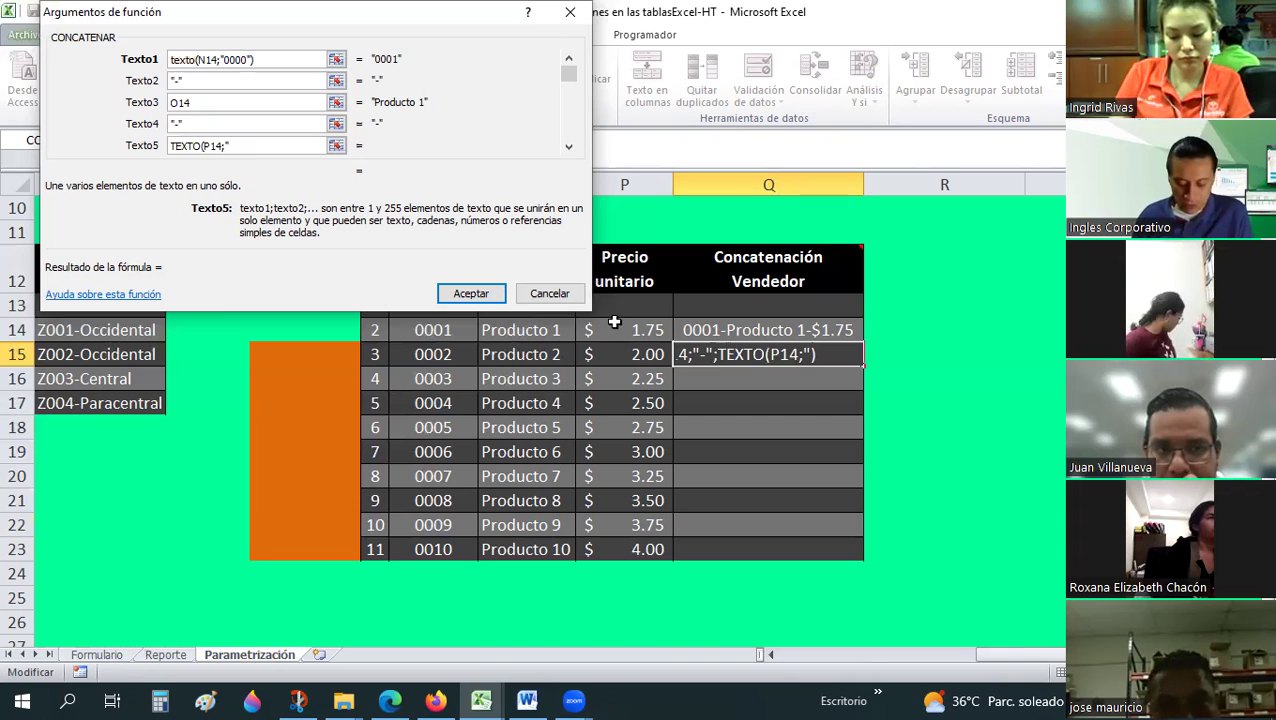
type("$")
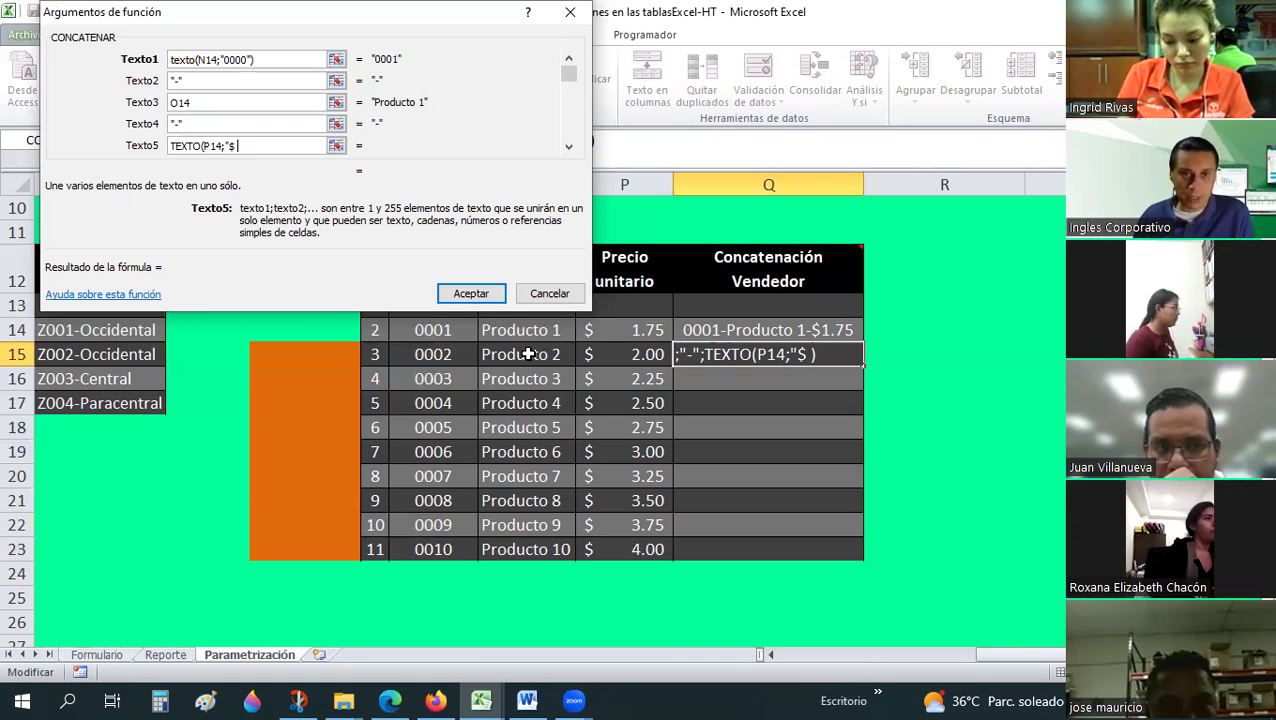
type("###")
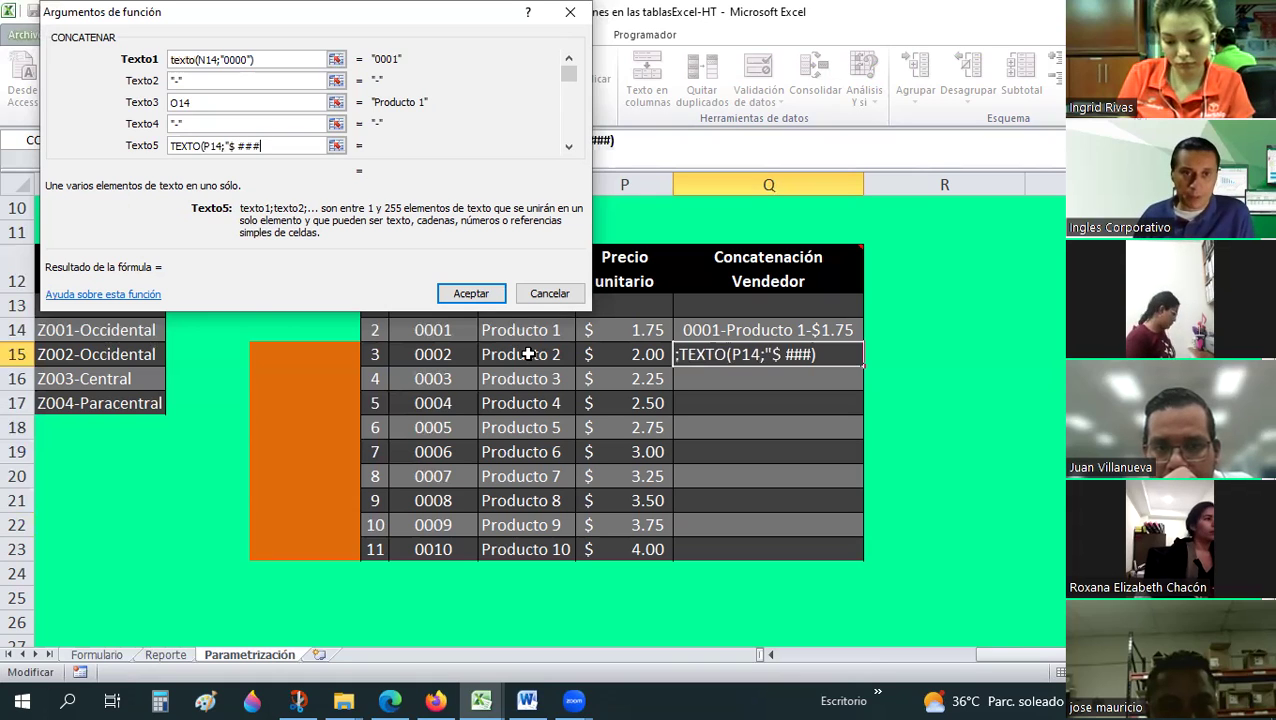
type("#.")
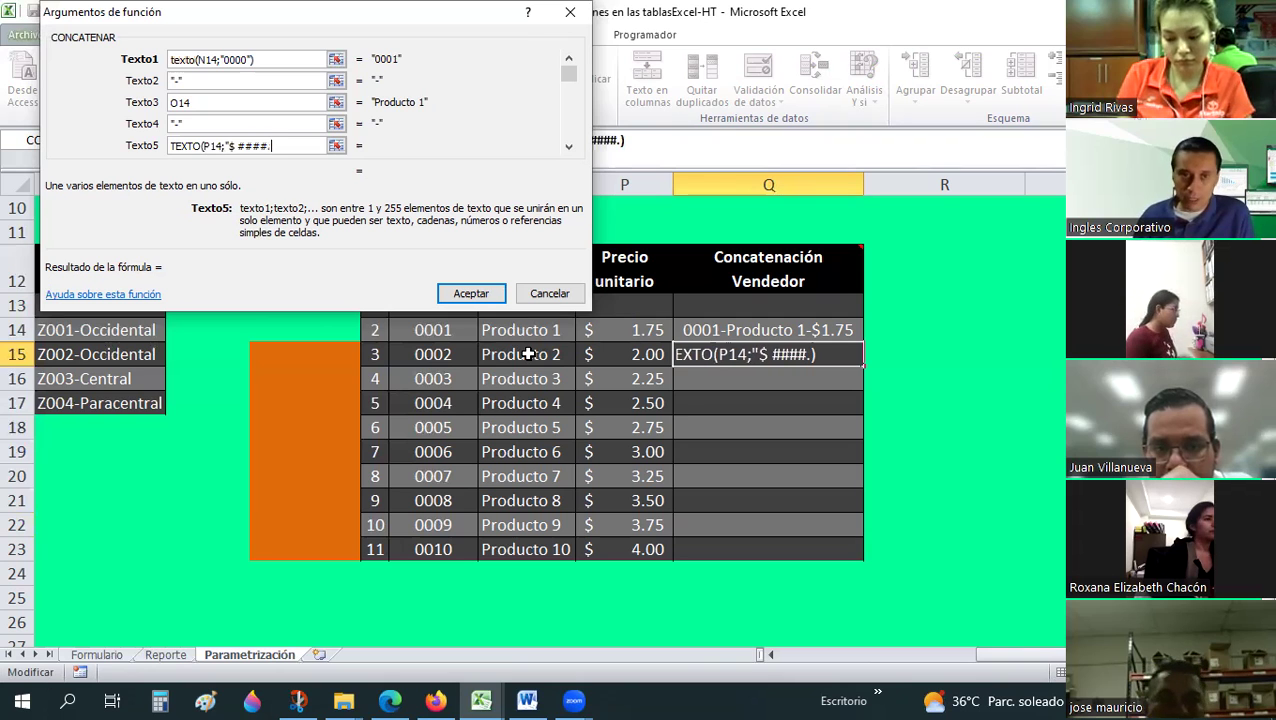
type("00\"")
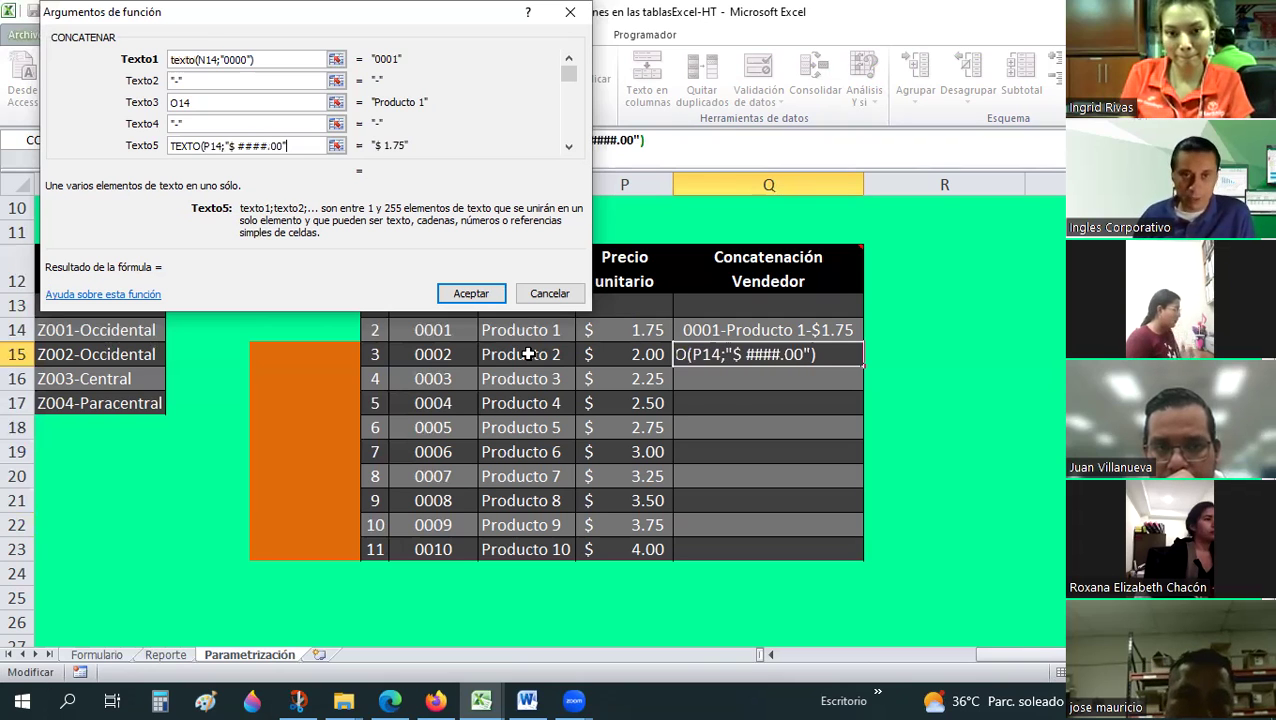
type(")")
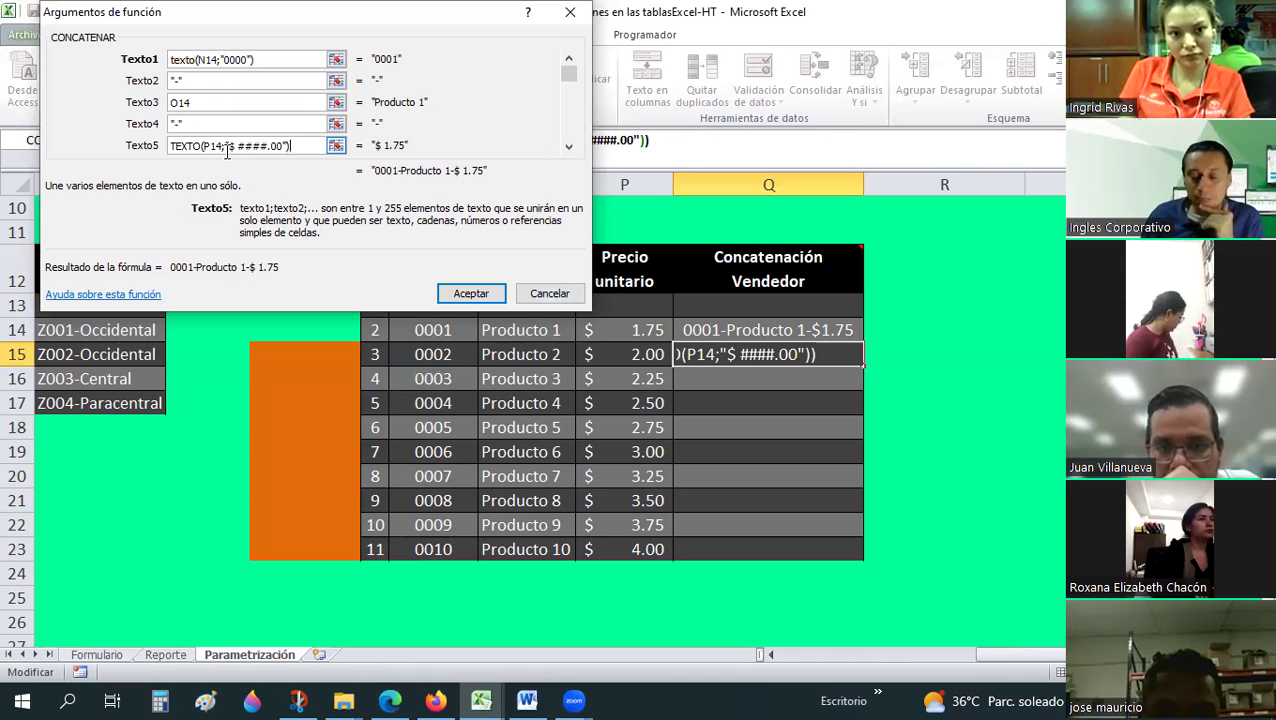
left_click(470, 294)
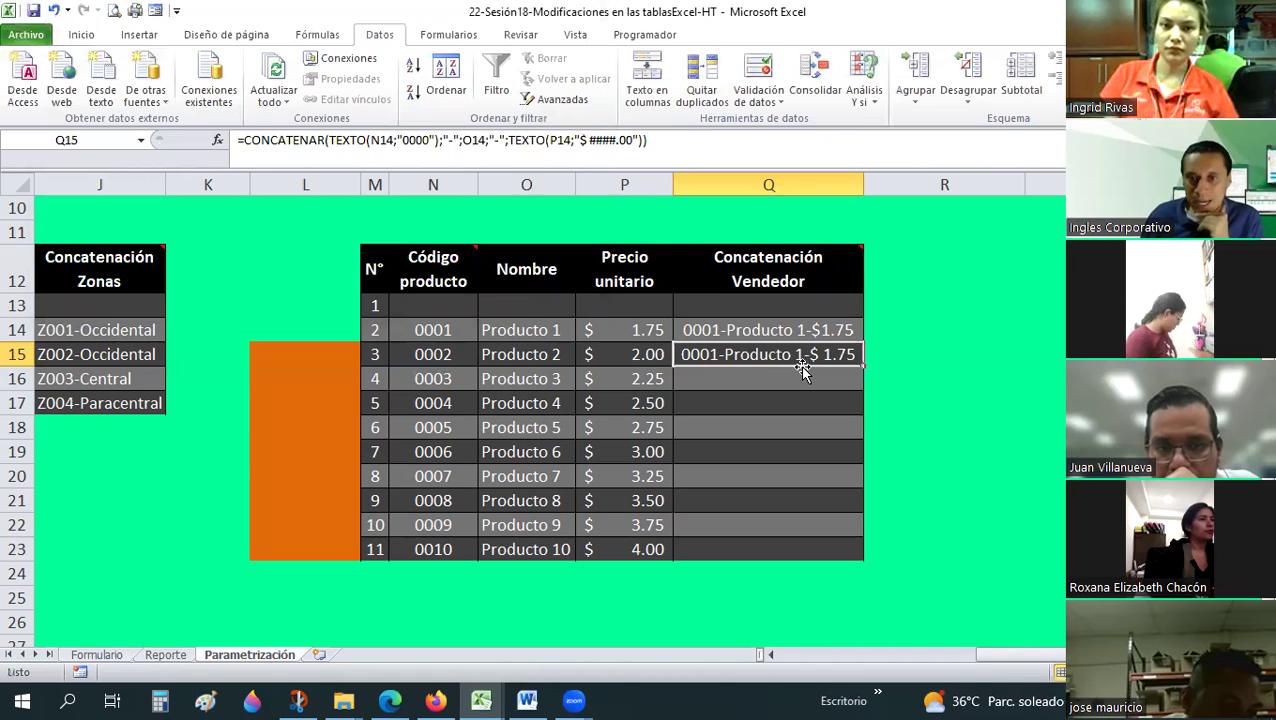
- Inspect the price format in the Q14 formula, leaving it unchanged
left_click(836, 322)
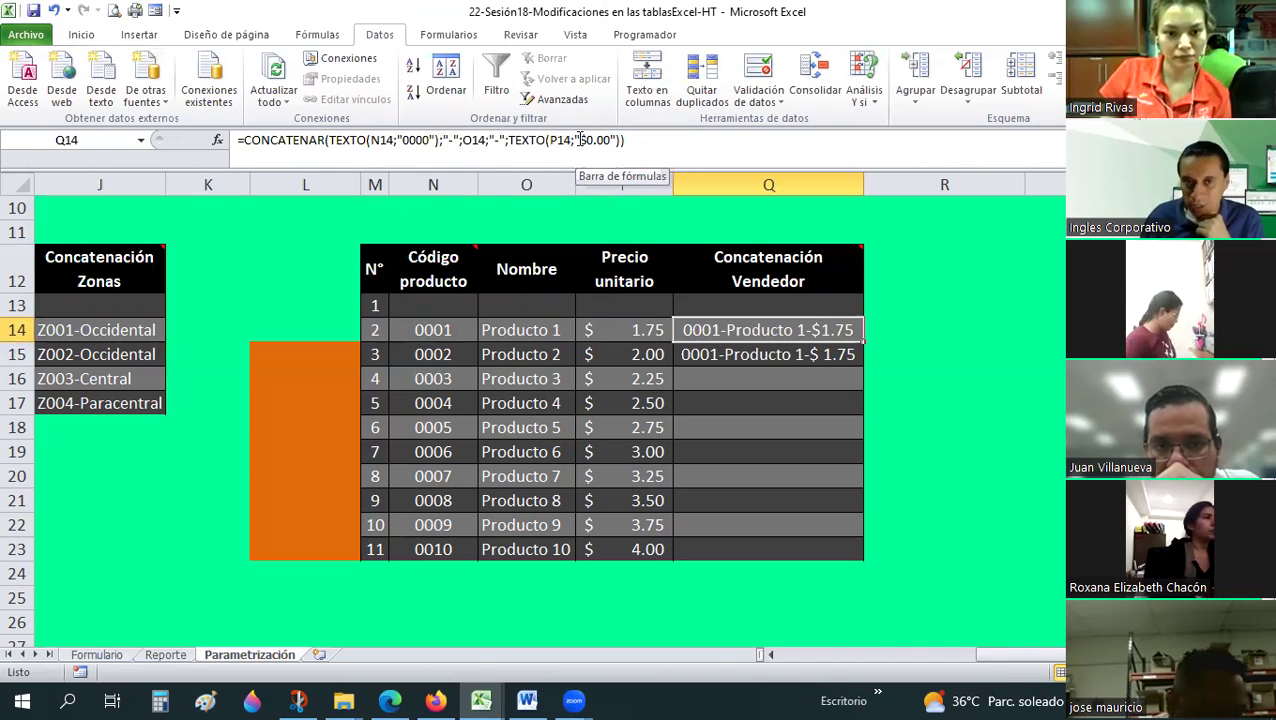
left_click(579, 140)
left_click_drag(580, 140, 589, 140)
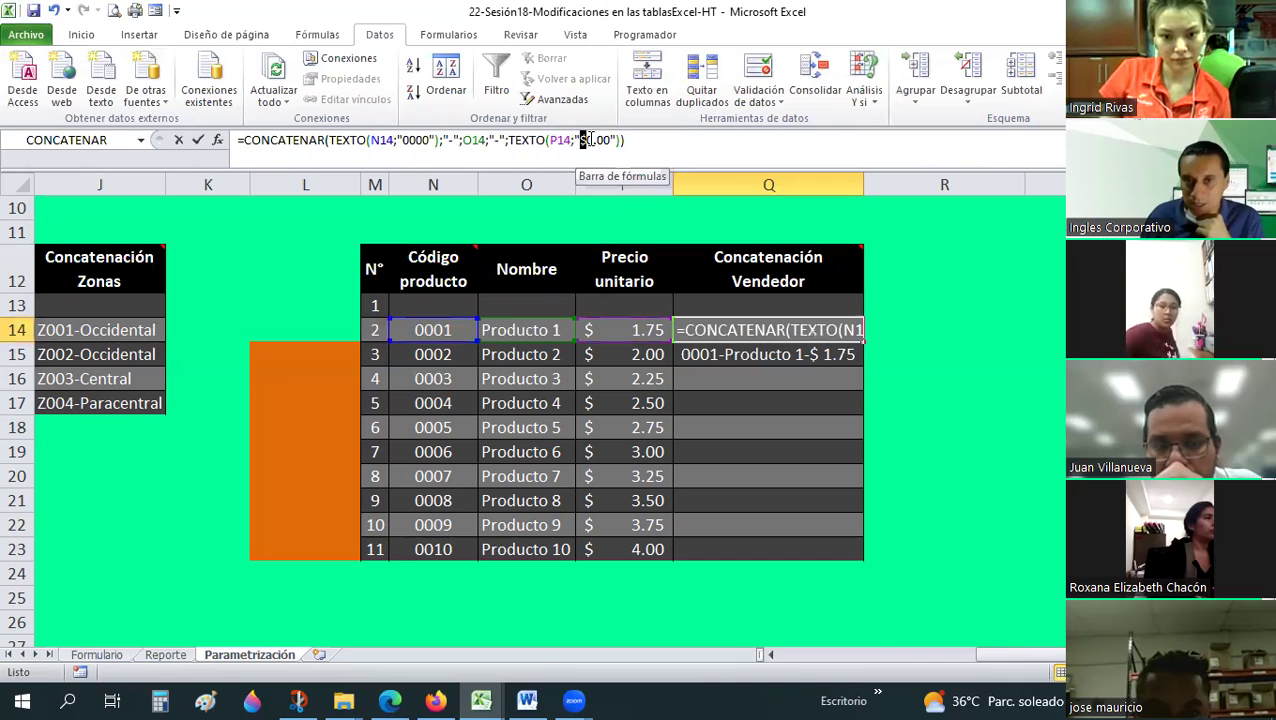
left_click(593, 141)
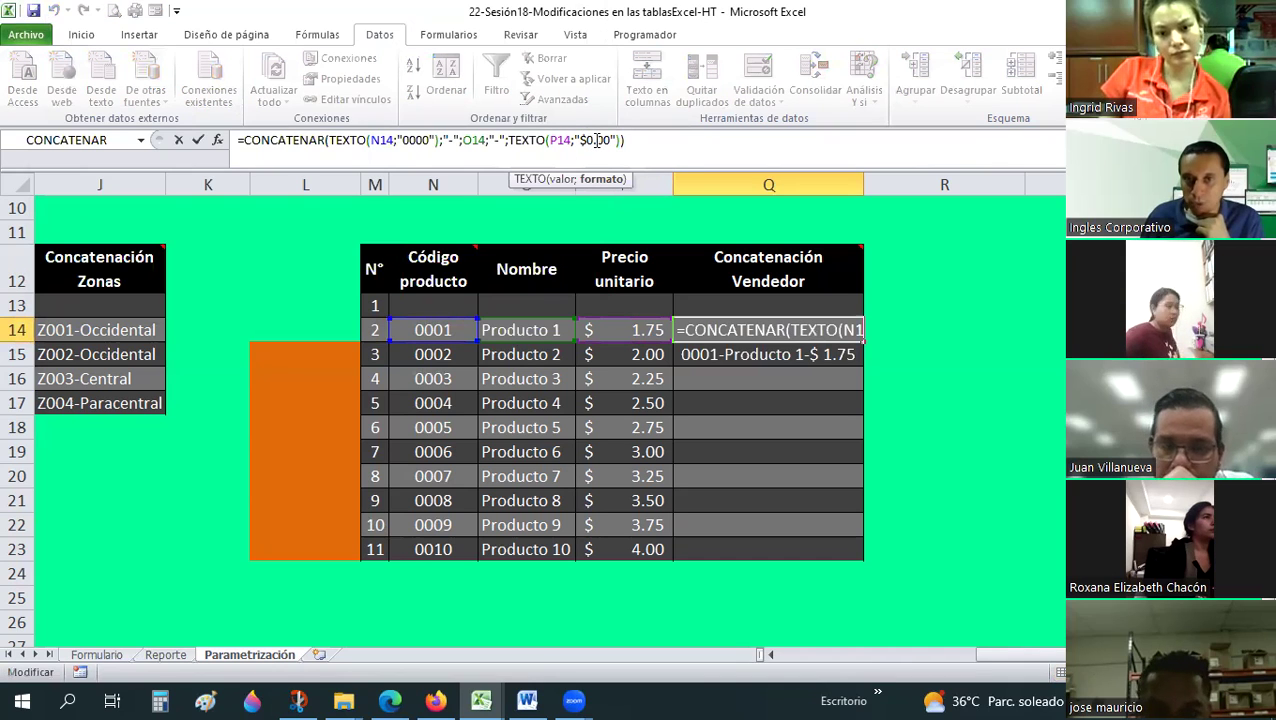
left_click(868, 385)
key("Escape")
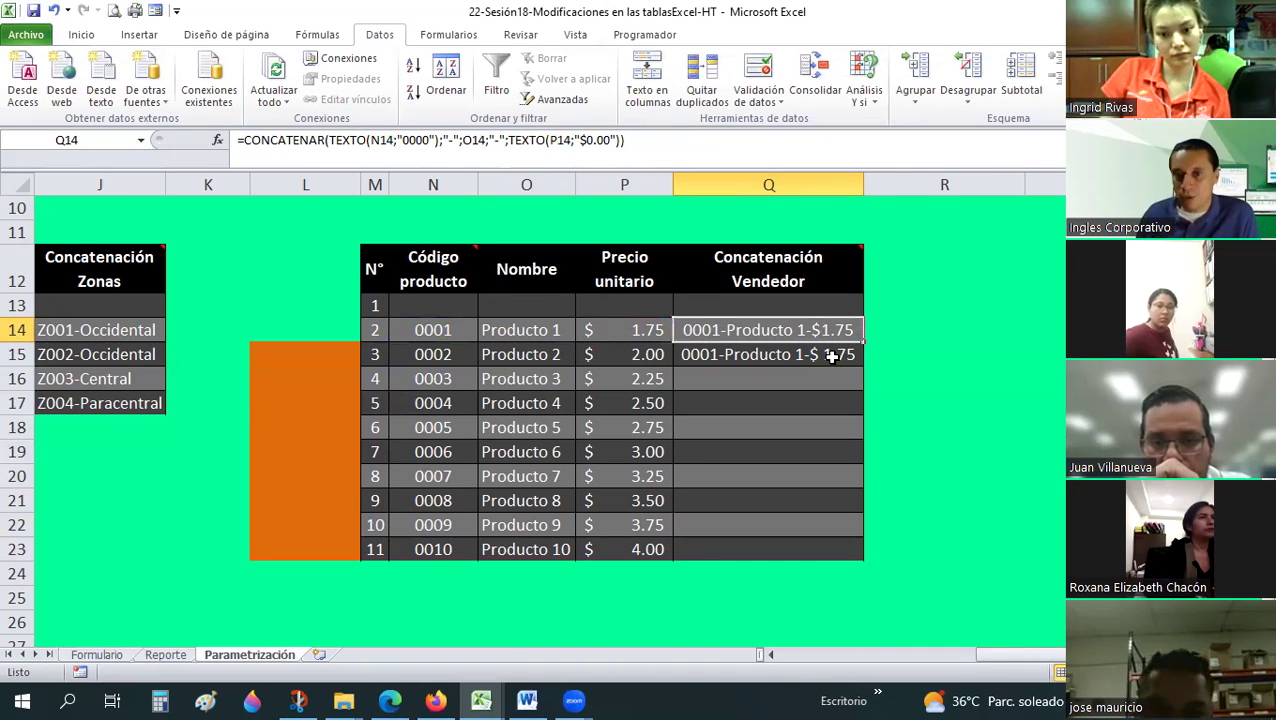
- Copy the Q15 CONCATENAR formula and paste it into Q16:Q23
right_click(831, 357)
key("ctrl+c")
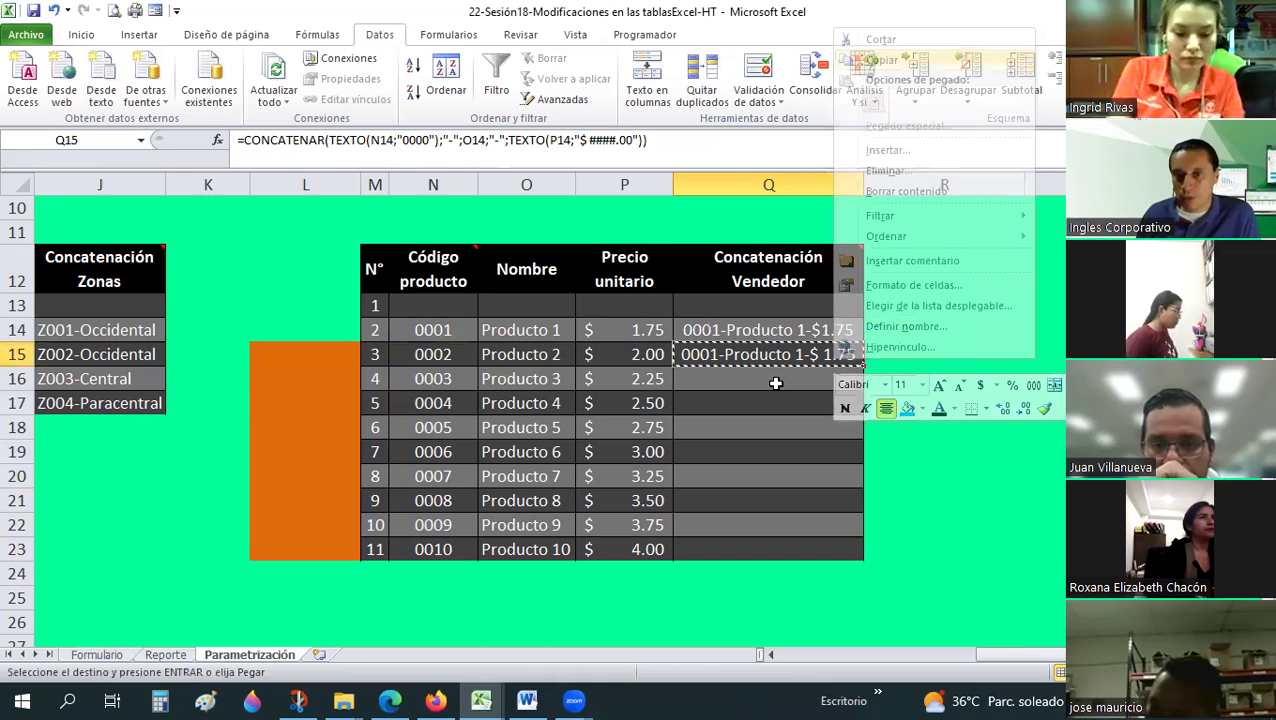
left_click(776, 382)
left_click_drag(788, 494, 787, 543)
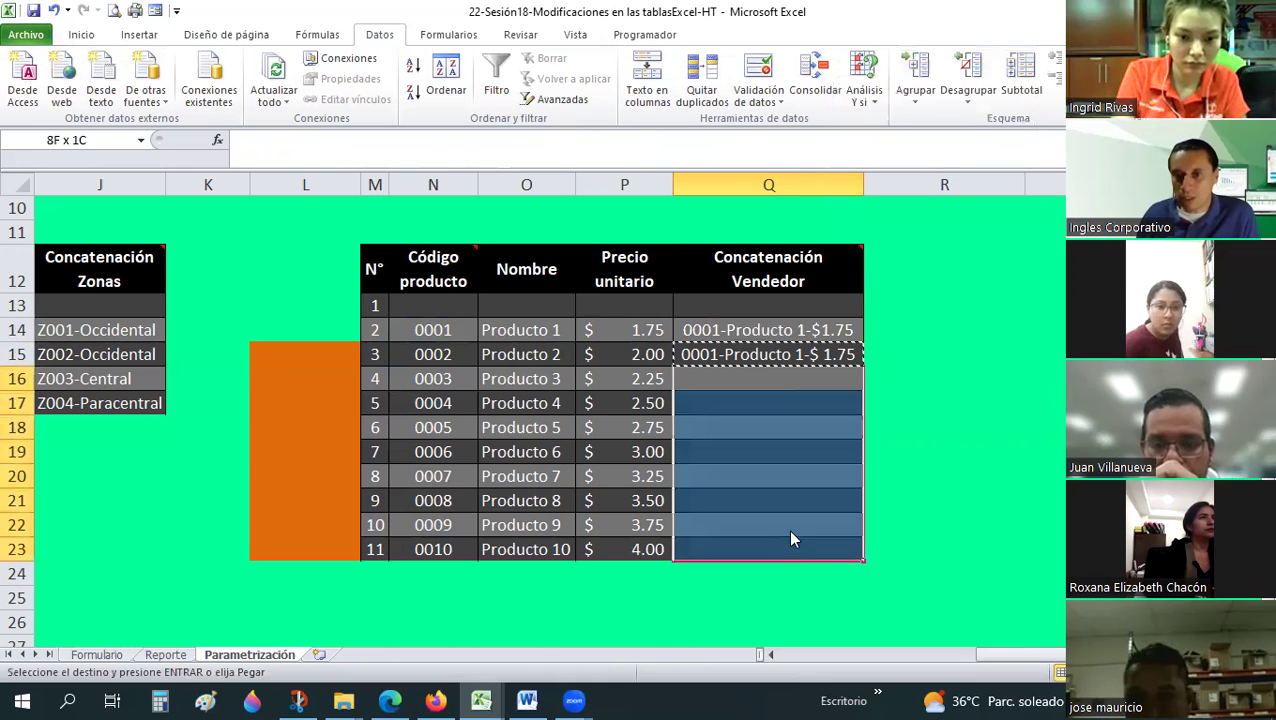
right_click(790, 540)
left_click(884, 287)
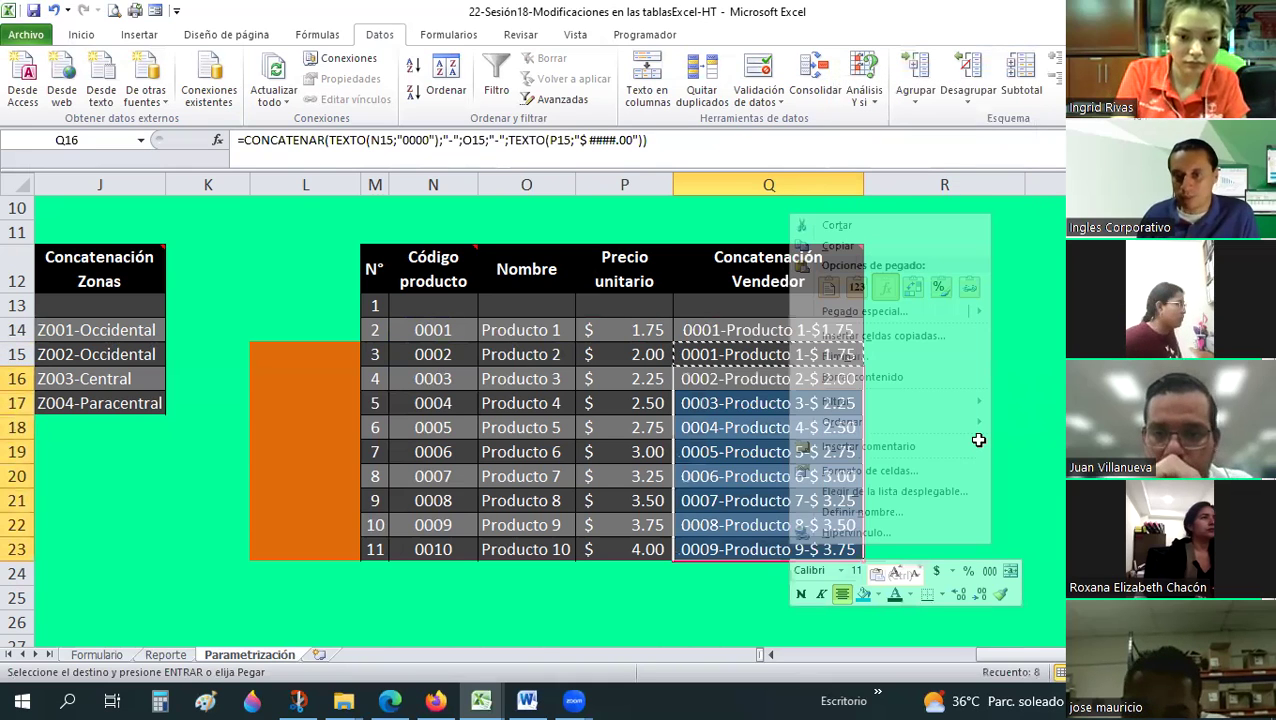
key("Escape")
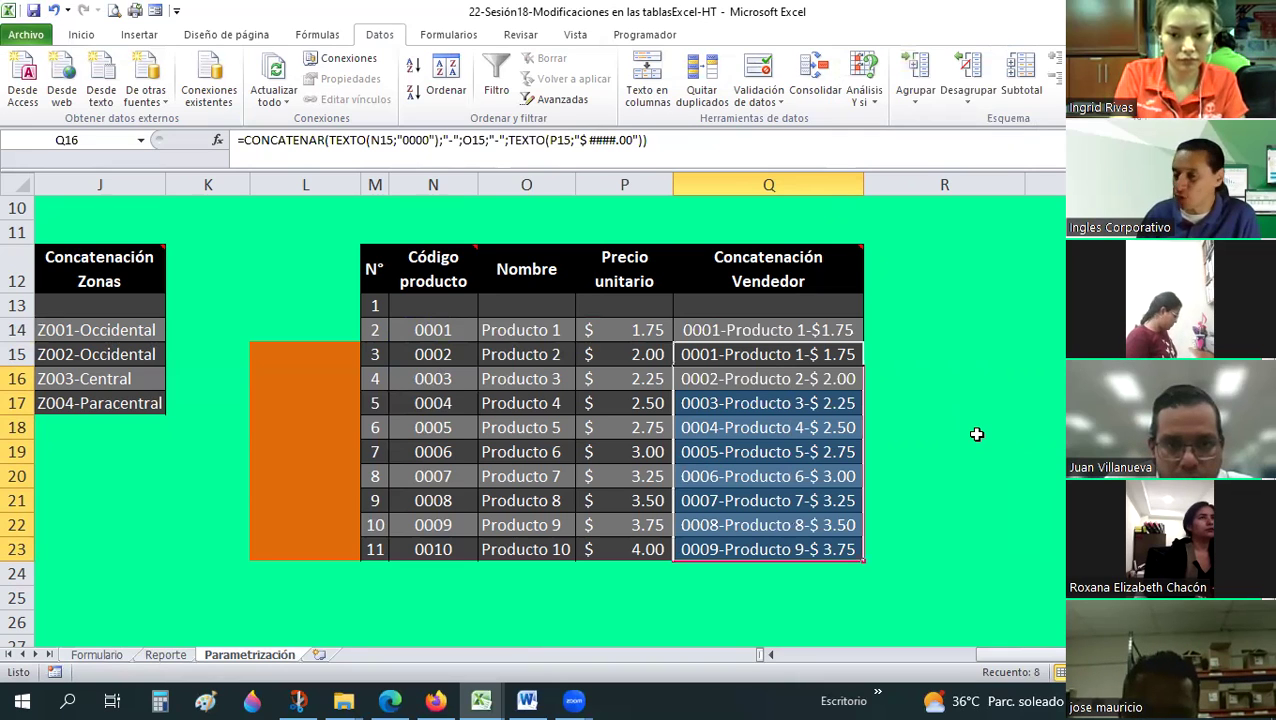
left_click(977, 434)
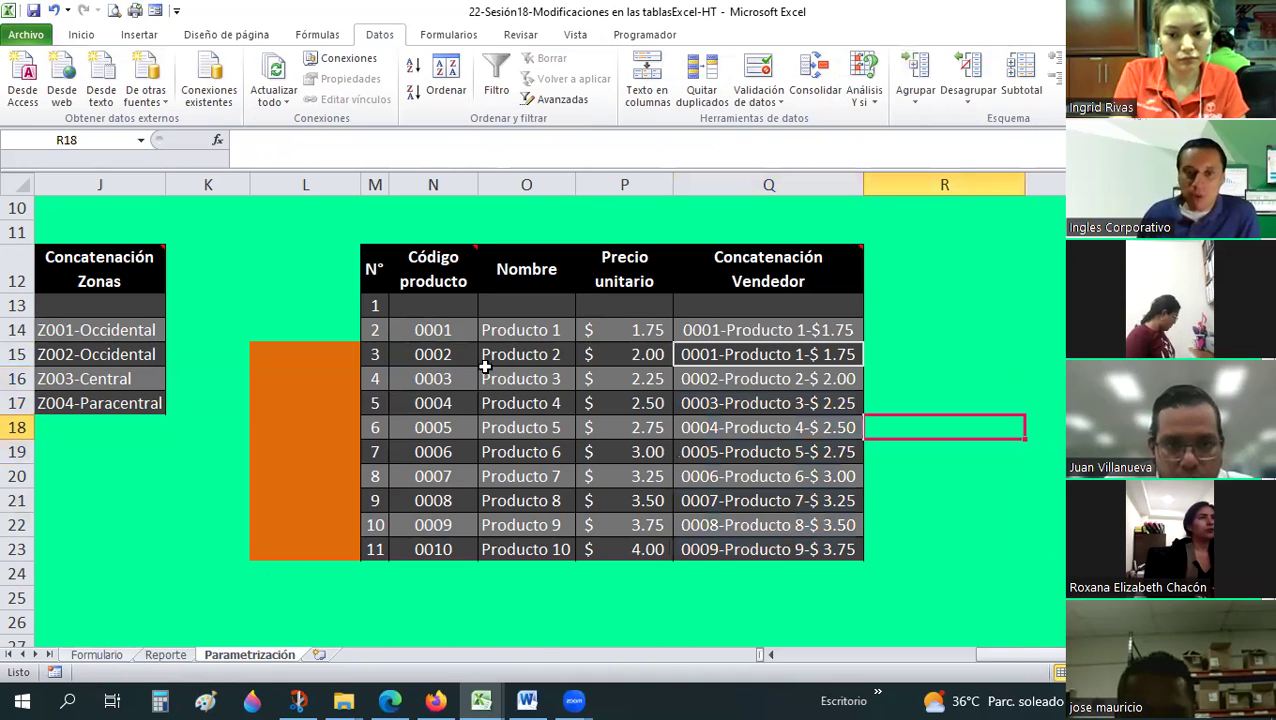
- Give the Zona cells D19:D28 a data-validation error alert titled ERROR
key("ctrl+Page_Up")
key("ctrl+Page_Up")
left_click_drag(545, 356, 507, 583)
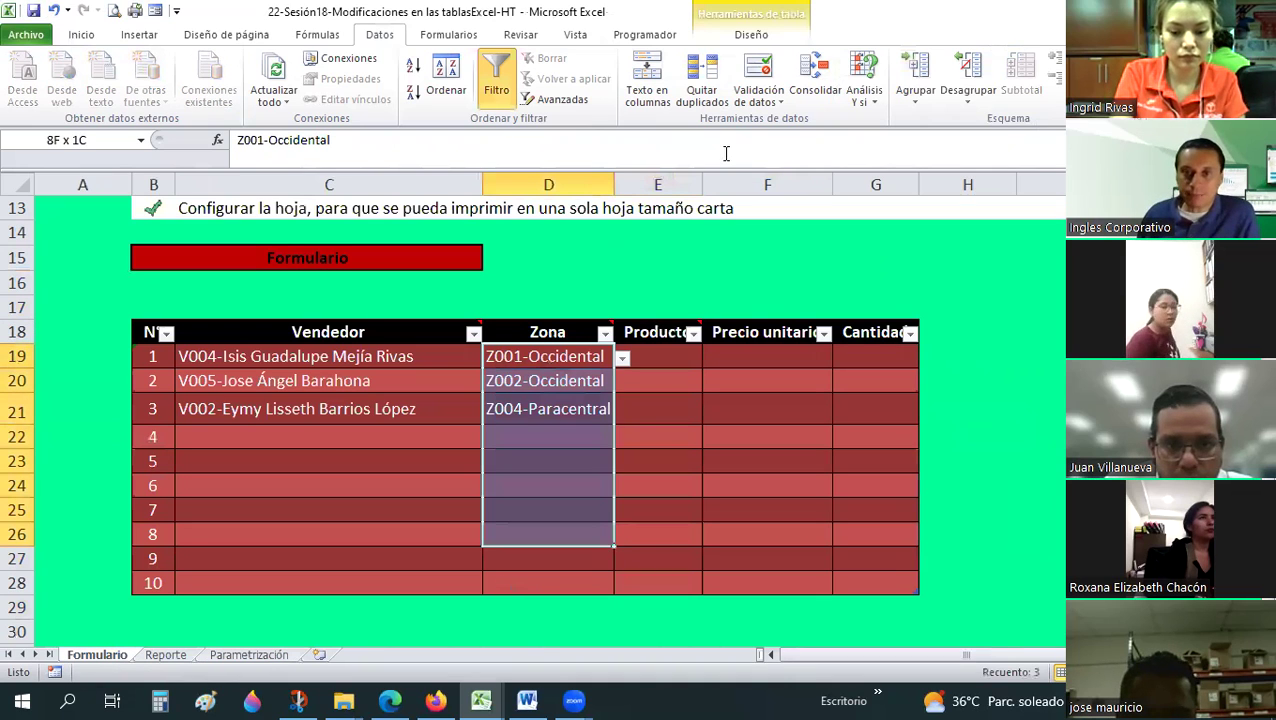
left_click(768, 98)
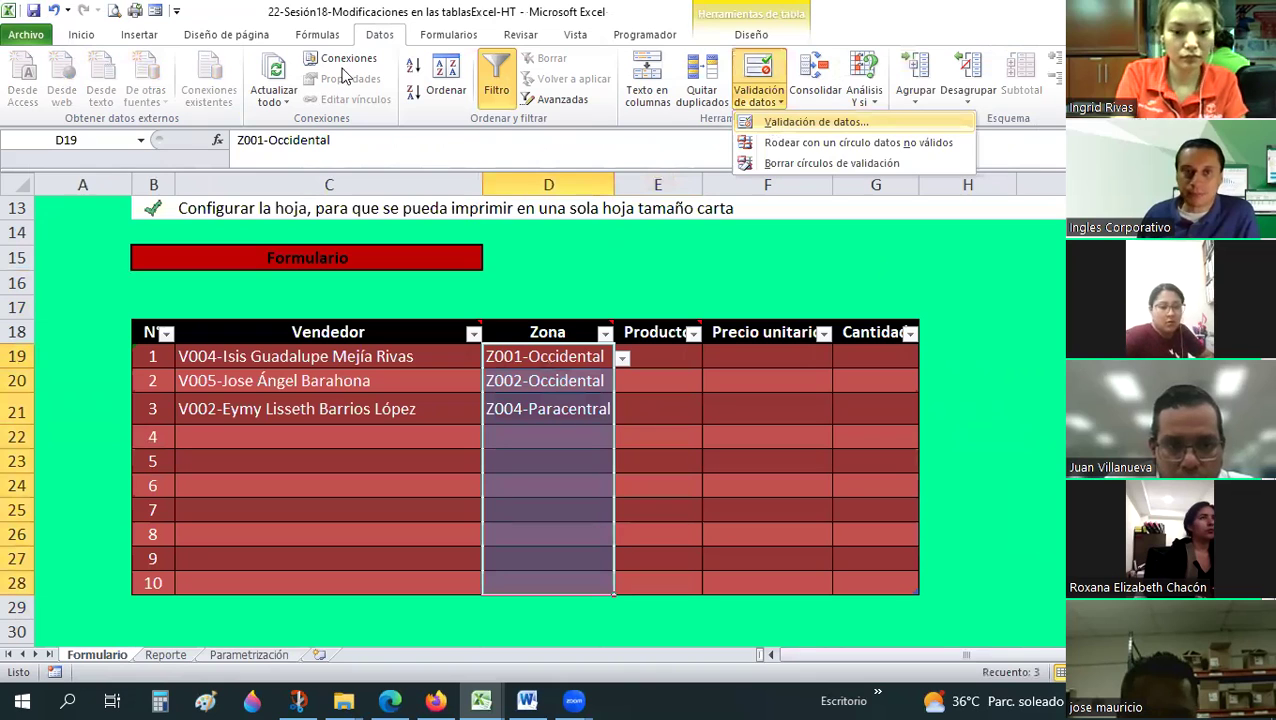
key("Return")
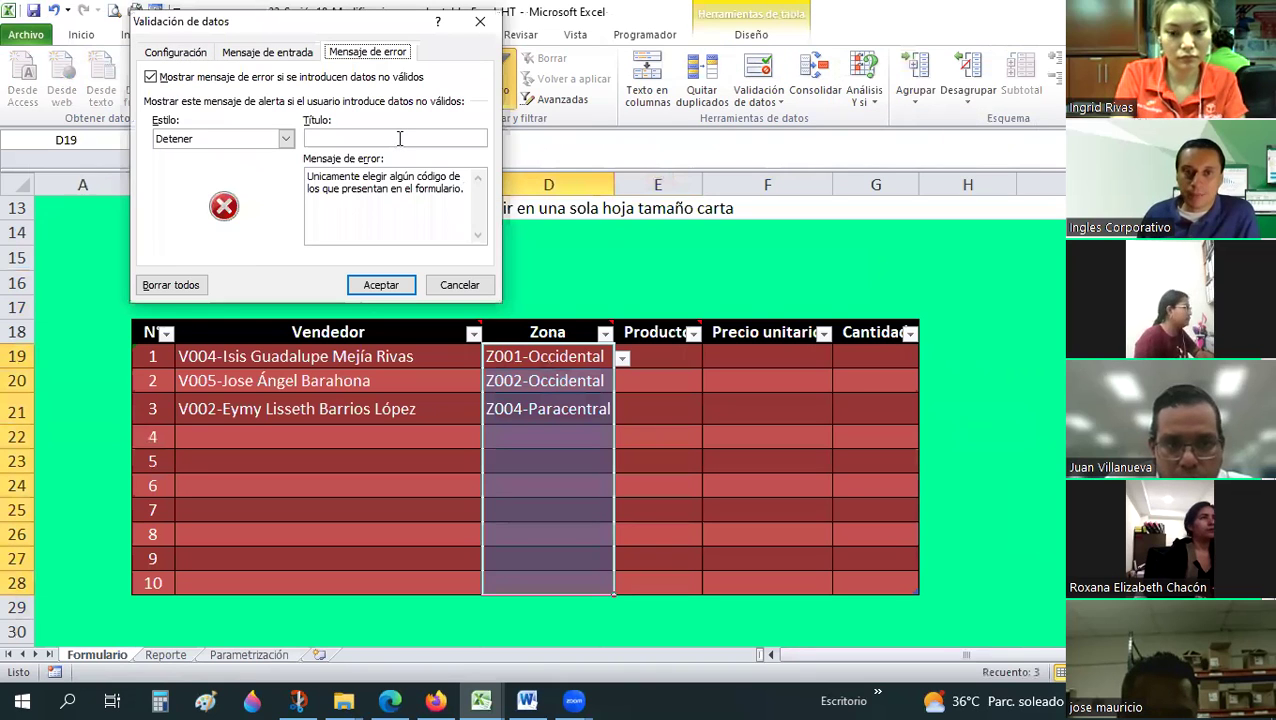
left_click(399, 138)
type("ERROR")
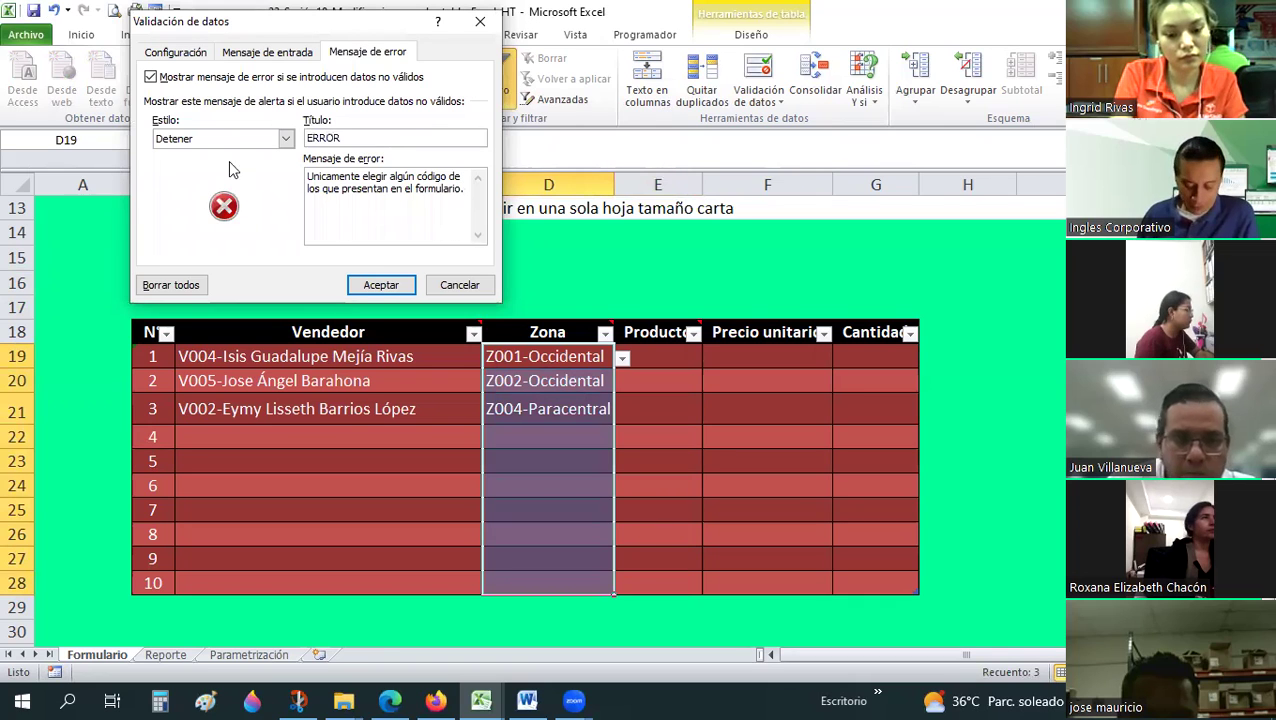
key("Tab")
left_click(365, 289)
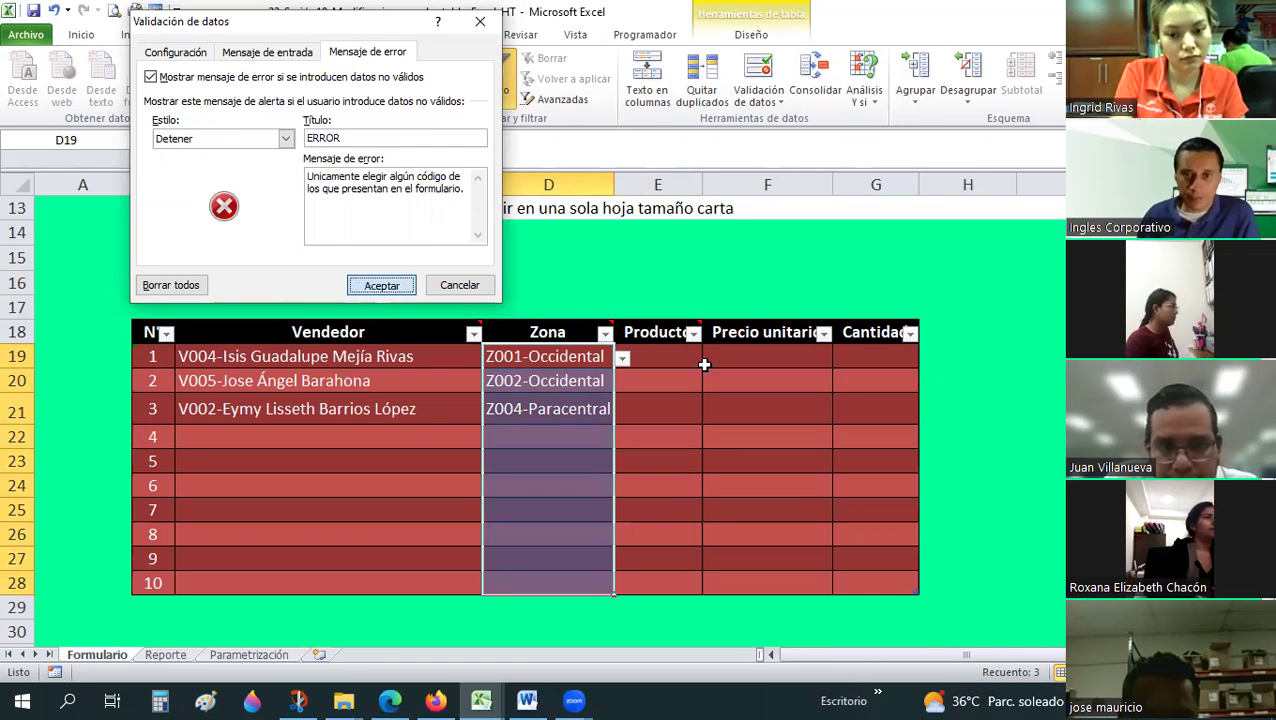
- For Producto cells E19:E28, paste and correct the error message and title the alert ERROR
left_click(695, 360)
left_click(658, 584, "shift")
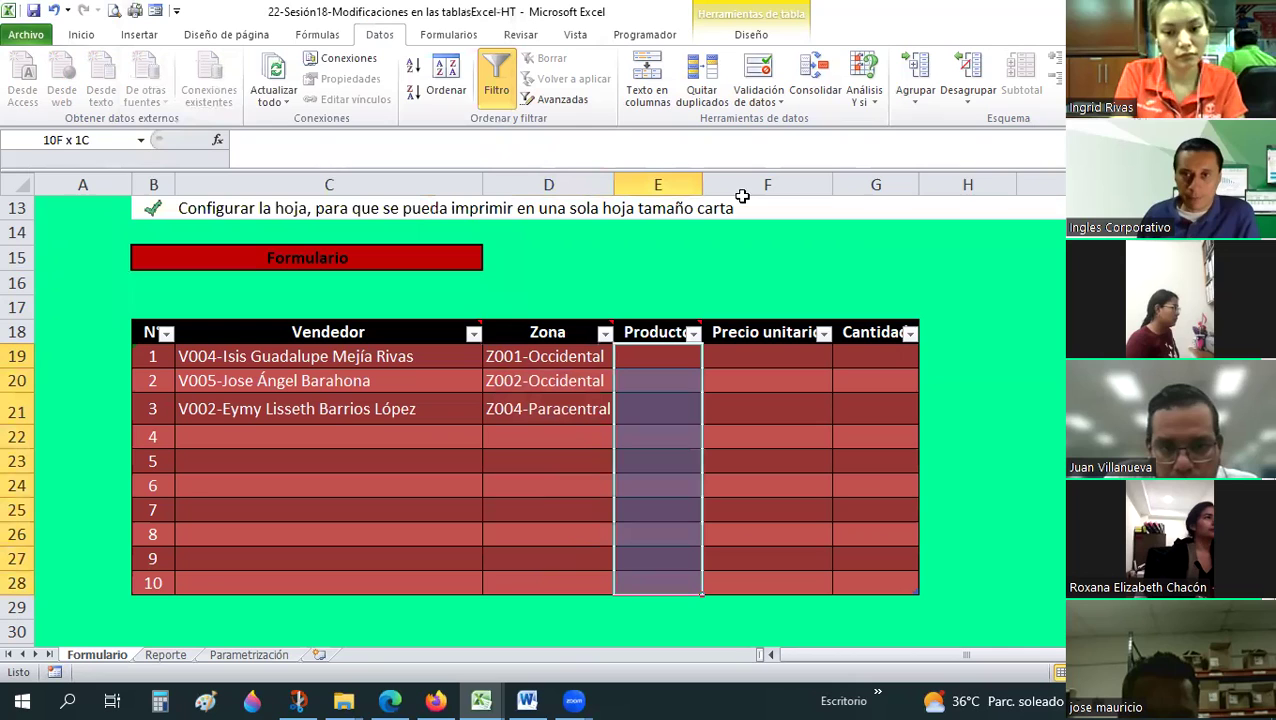
left_click(770, 100)
key("v")
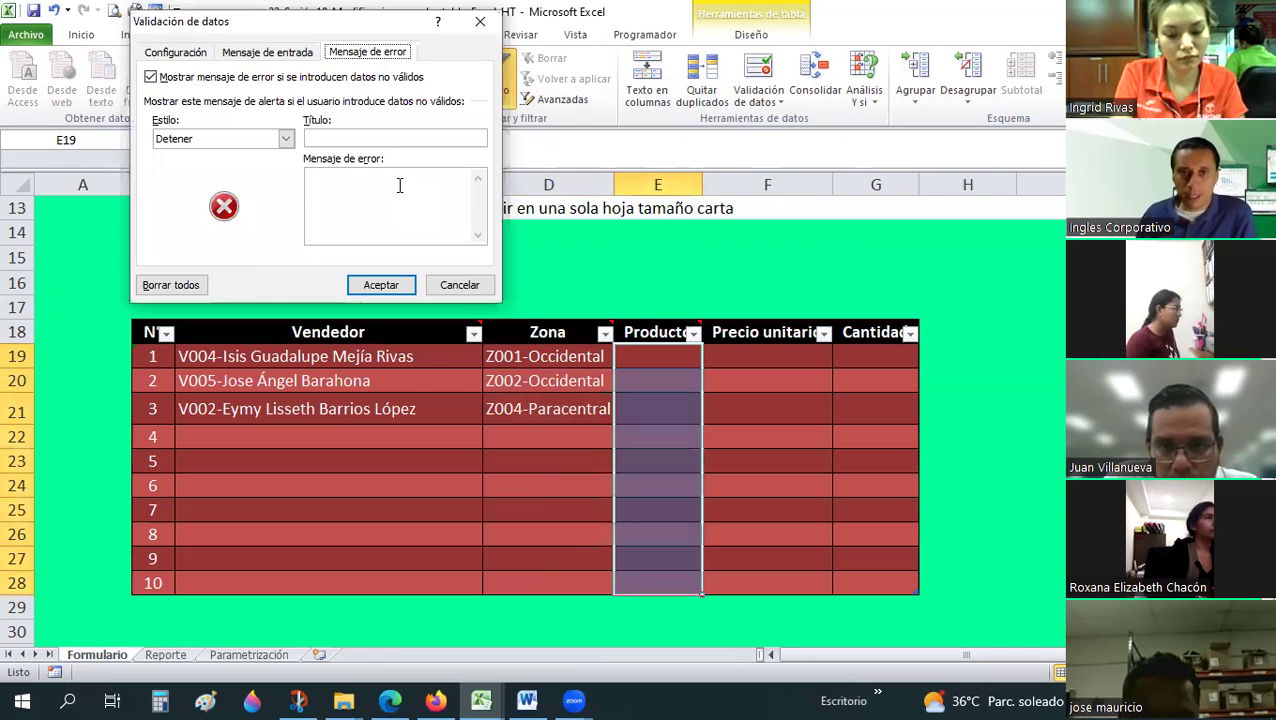
left_click(399, 185)
key("ctrl+v")
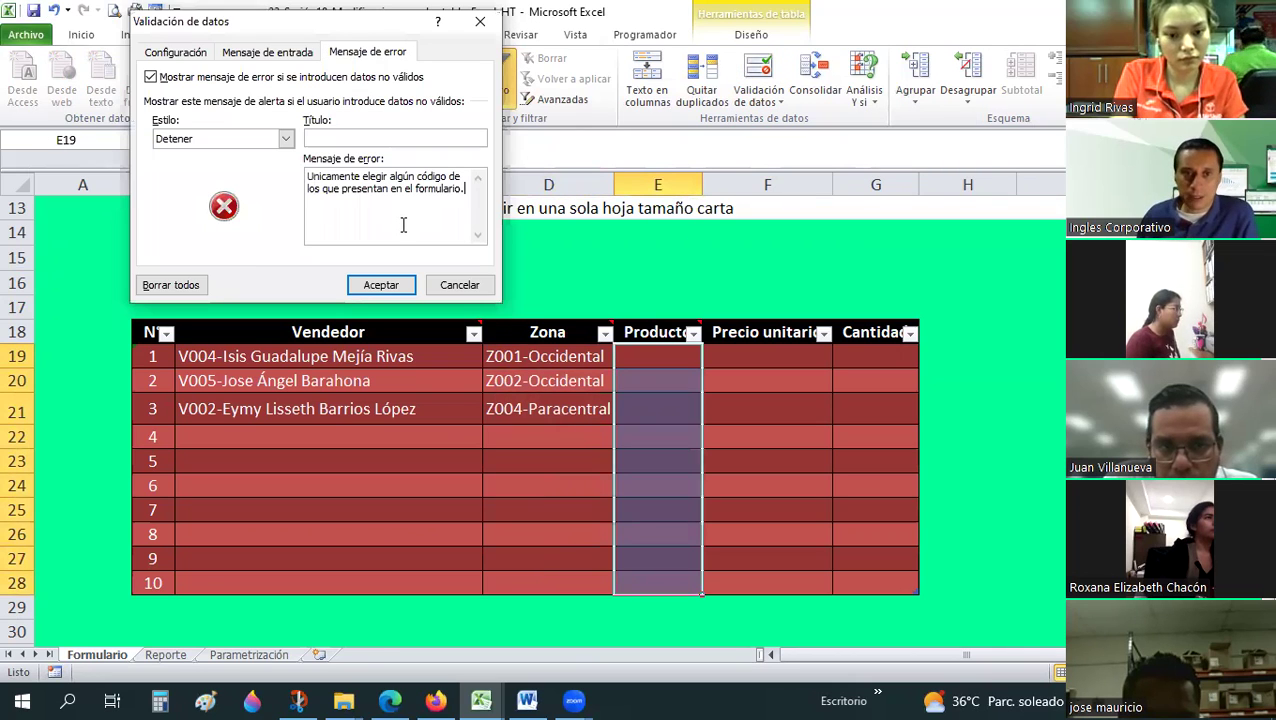
left_click(341, 187)
type("SE")
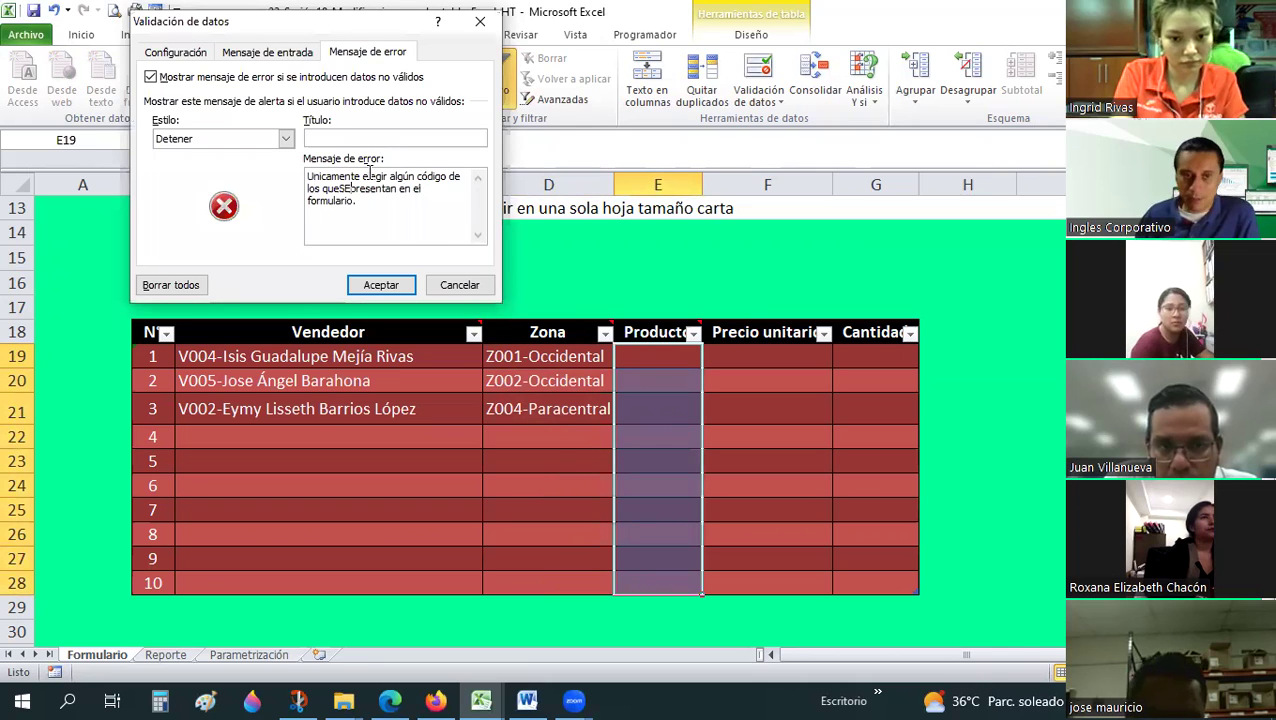
key("BackSpace")
key("BackSpace")
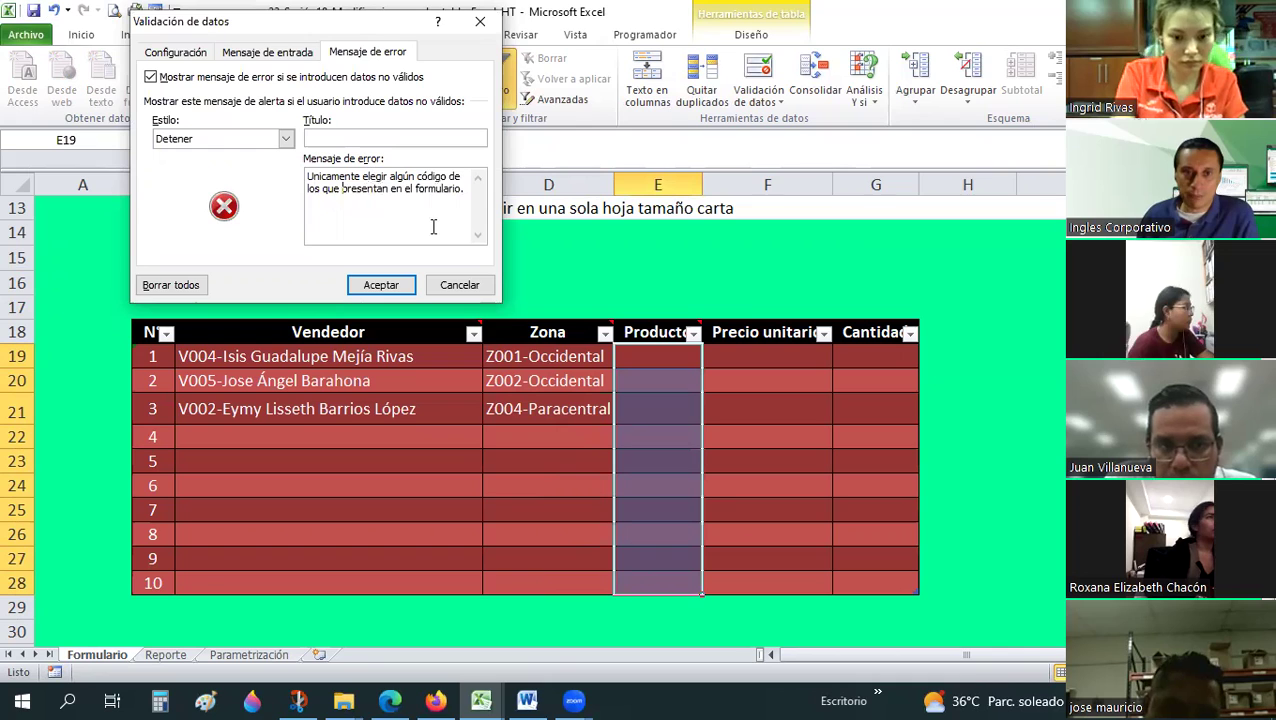
type("se")
left_click(397, 140)
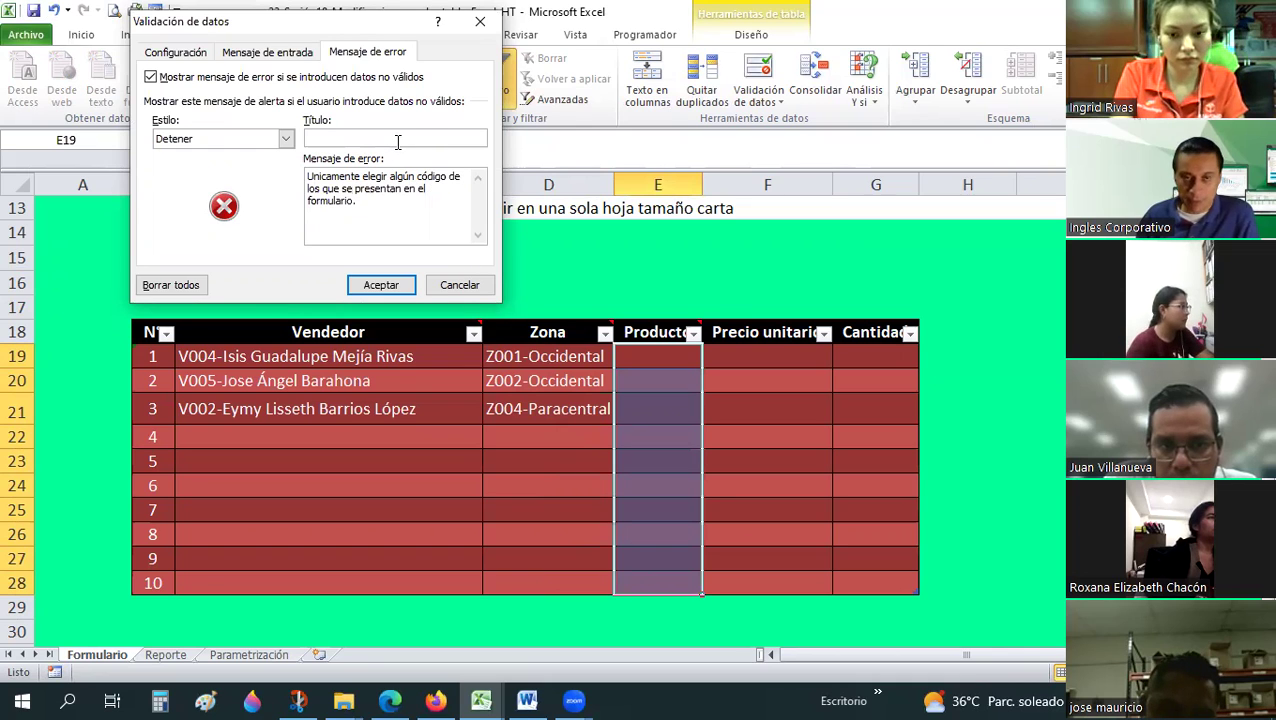
type("ERROR")
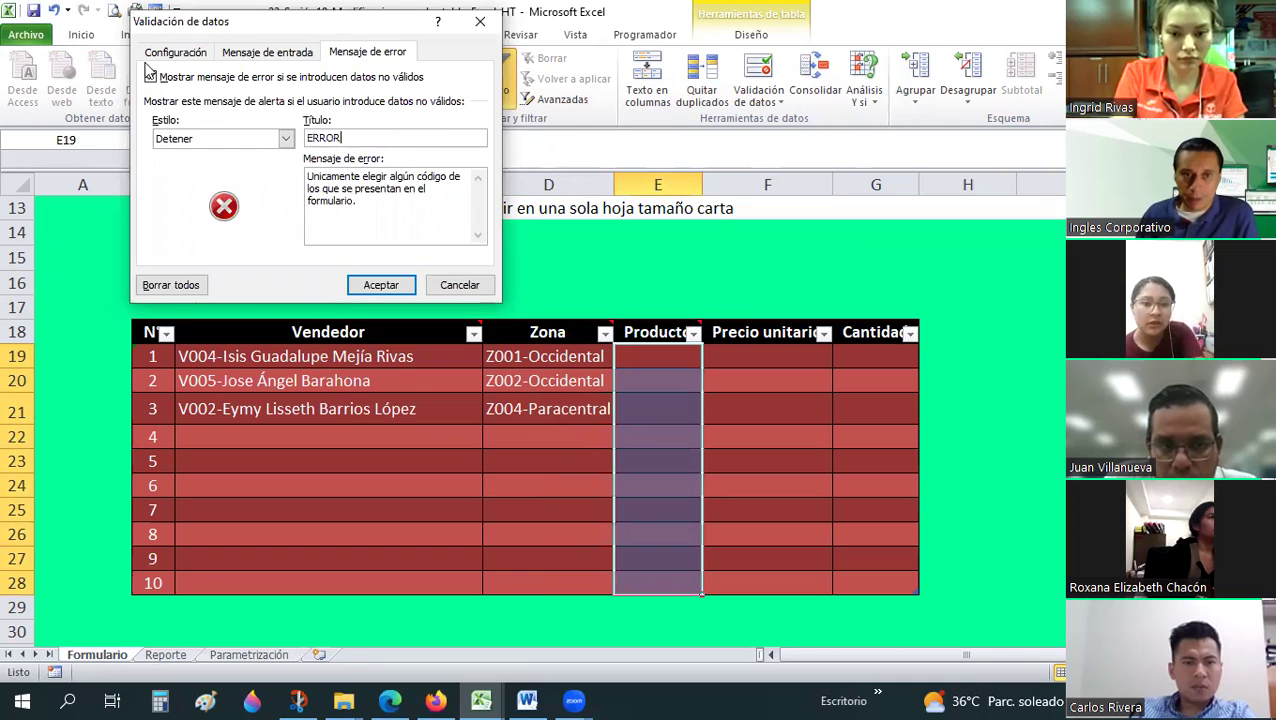
- Make E19:E28 a list validation sourced from Parametrización!$Q$13:$Q$23
left_click(158, 55)
left_click(255, 114)
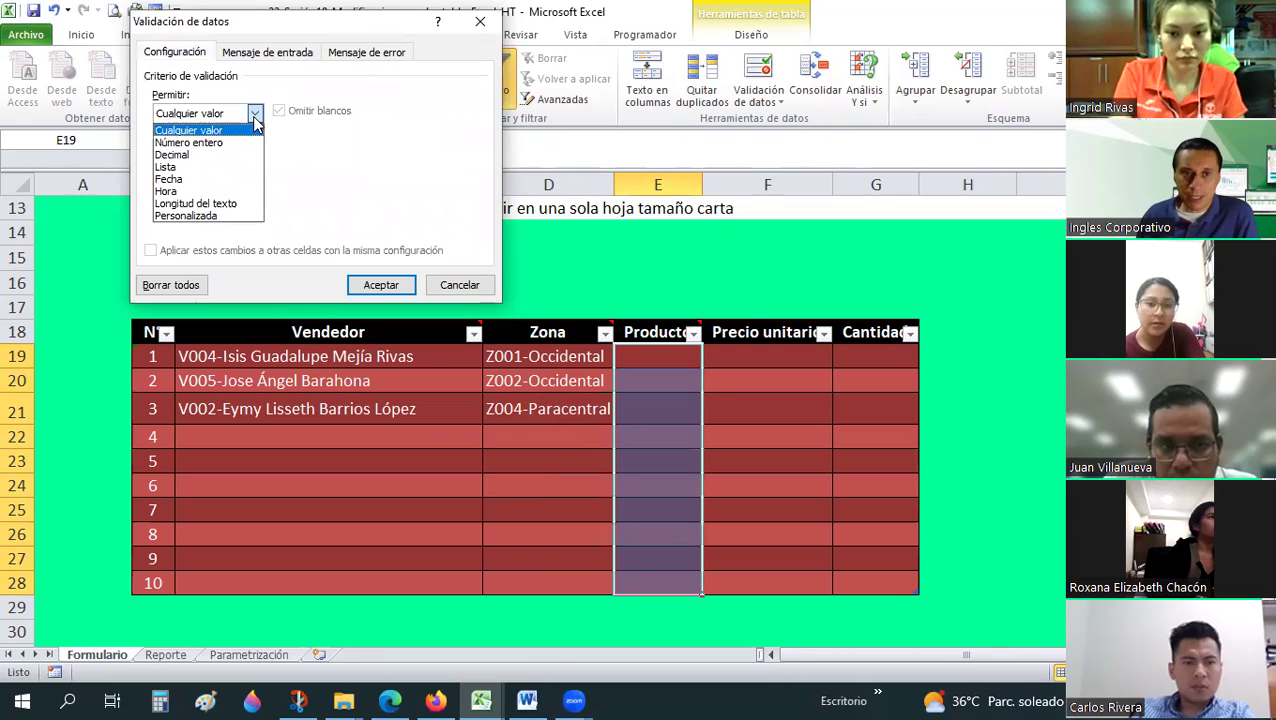
left_click(187, 168)
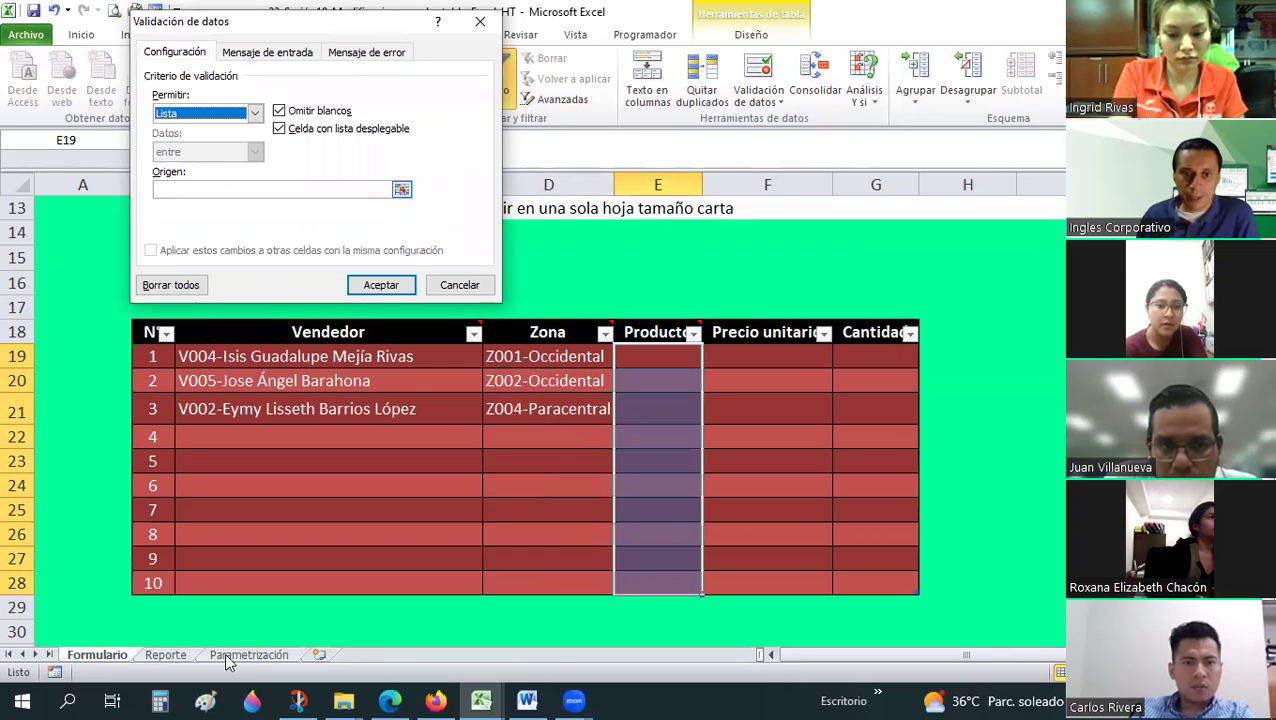
left_click(224, 652)
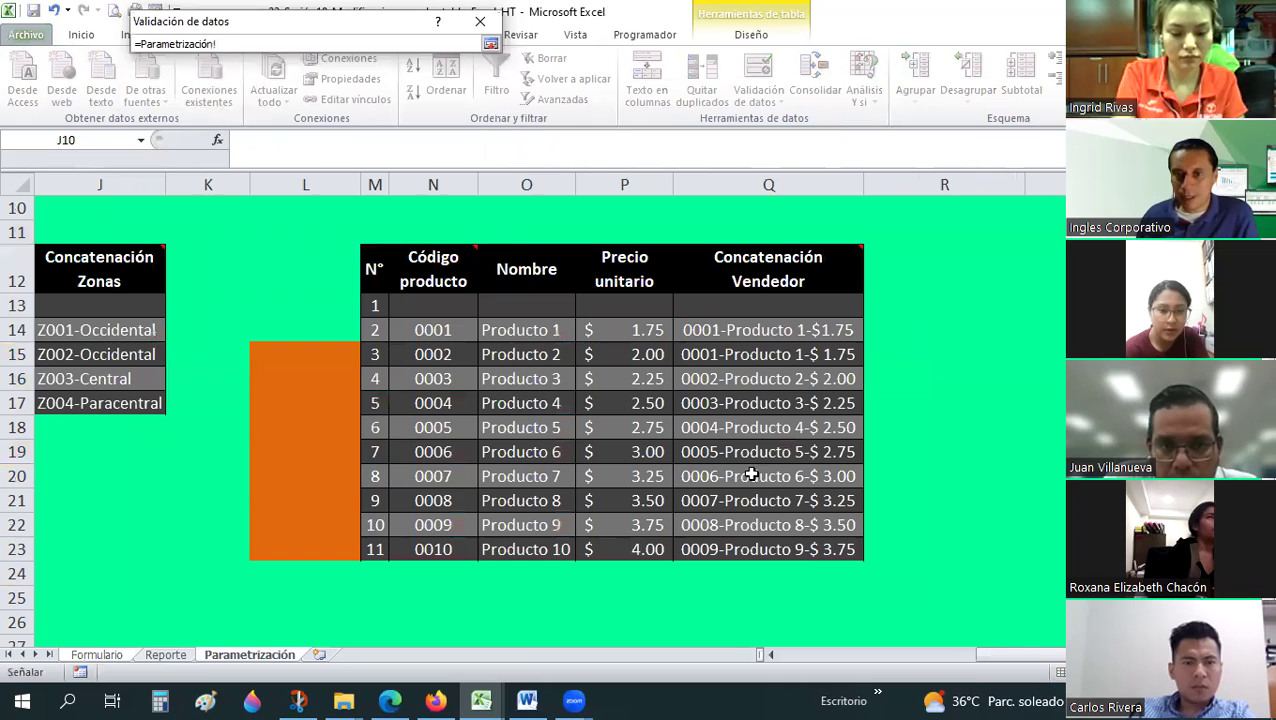
left_click_drag(760, 305, 740, 558)
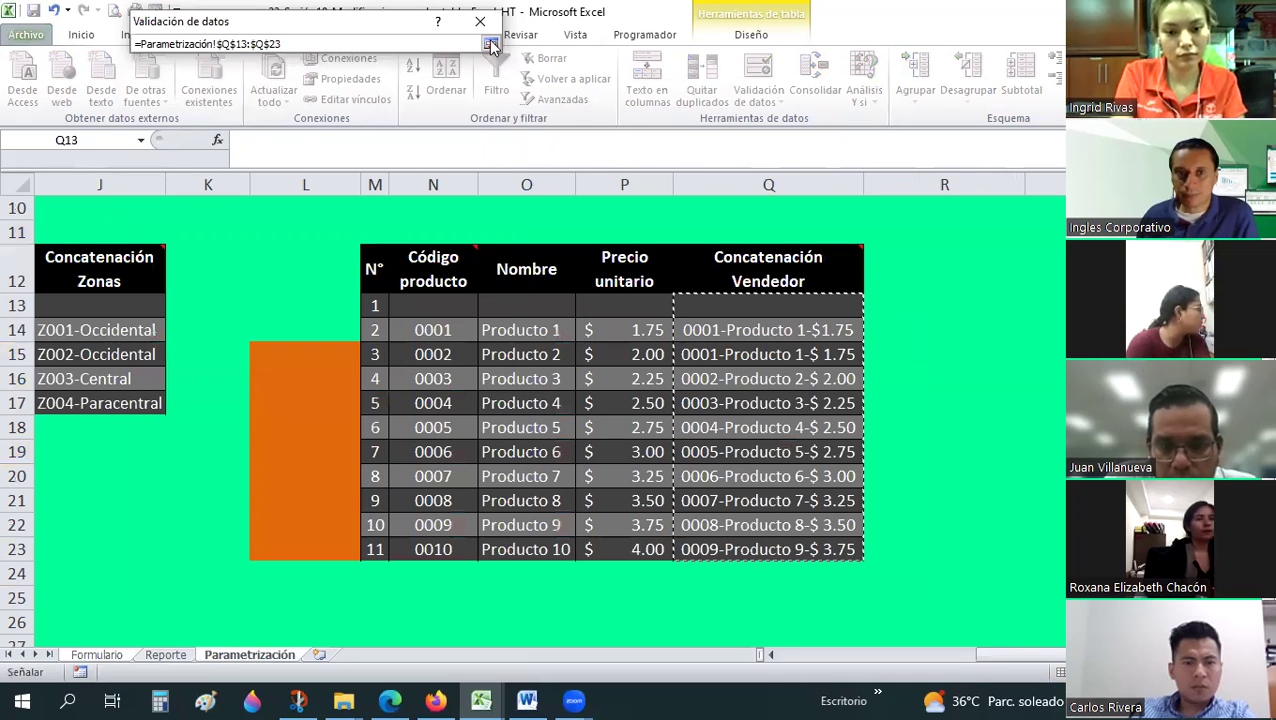
left_click(491, 46)
left_click(380, 283)
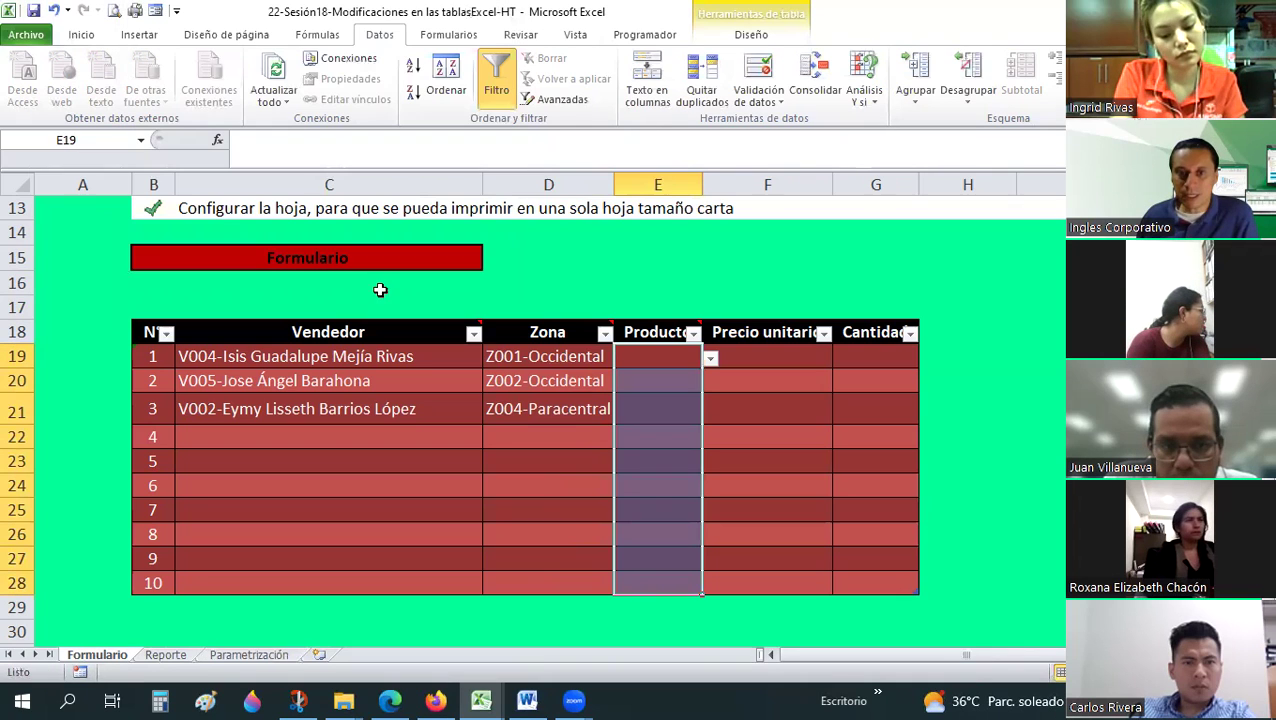
- Choose 0001-Producto 1-$1.75 in E19, widen column E, and restore row 19's normal height
double_click(708, 175)
left_click(689, 360)
left_click(702, 360)
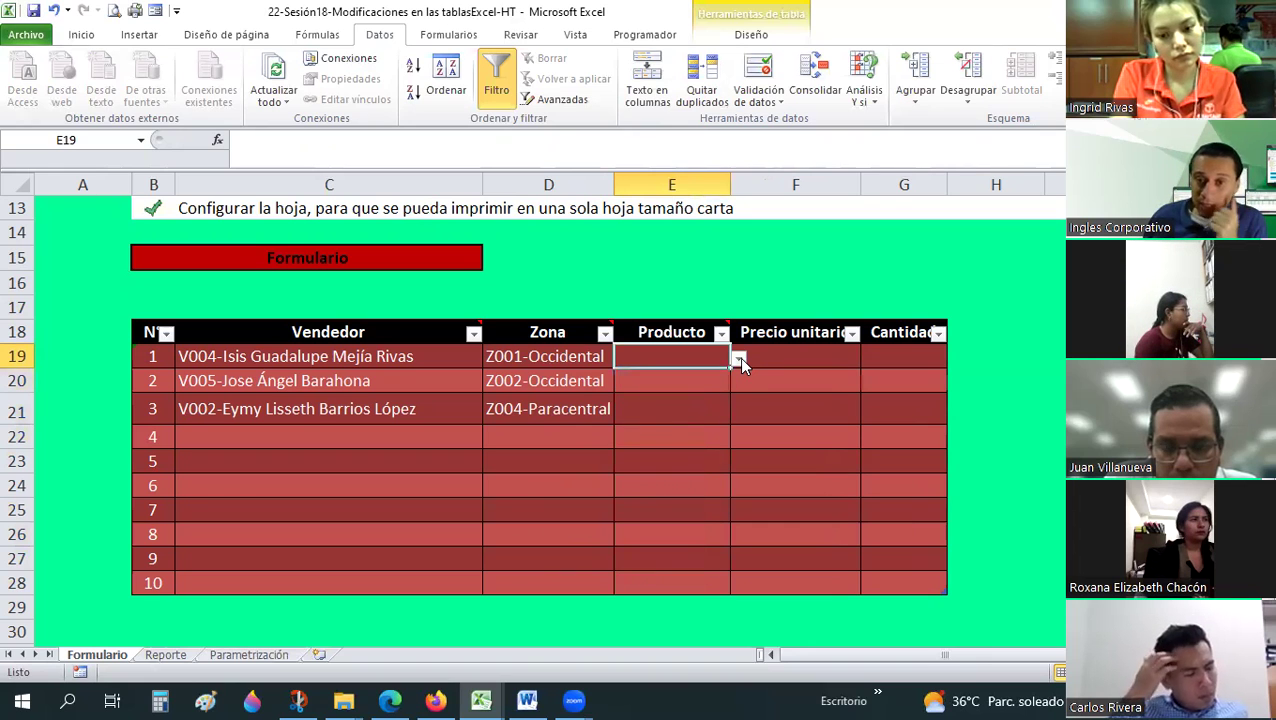
left_click(739, 359)
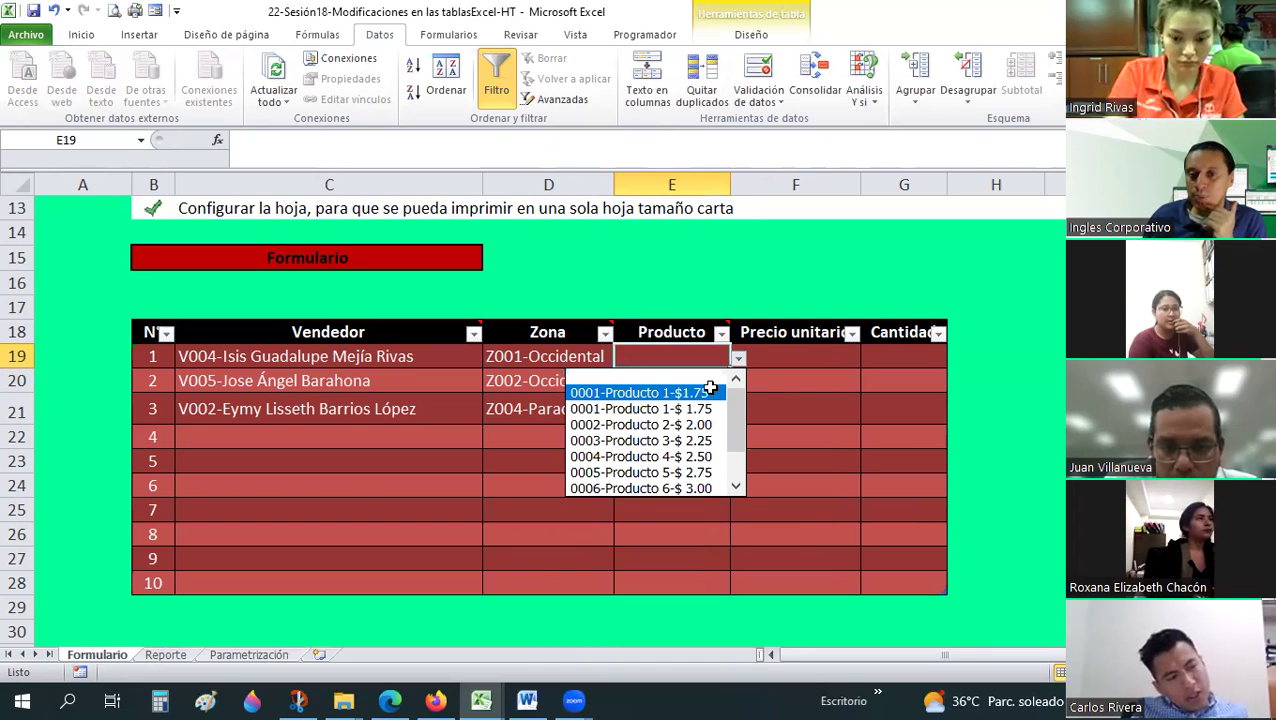
left_click(711, 394)
left_click_drag(732, 184, 822, 189)
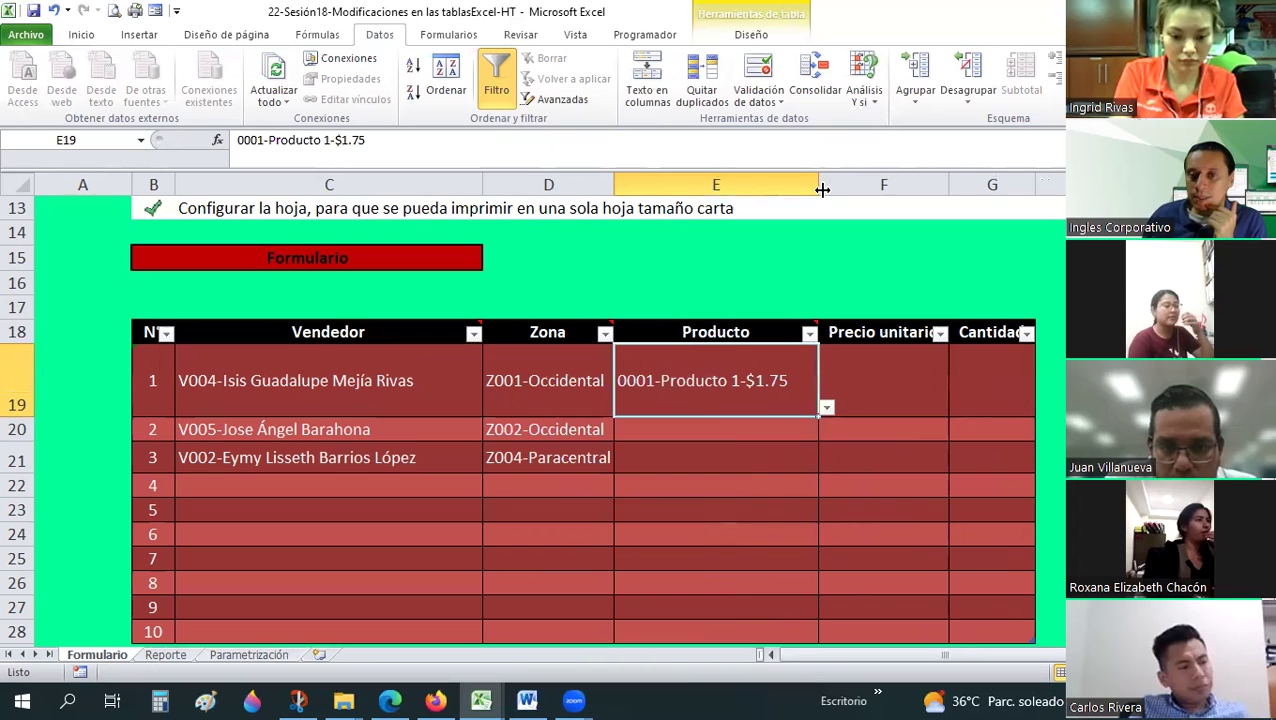
double_click(22, 417)
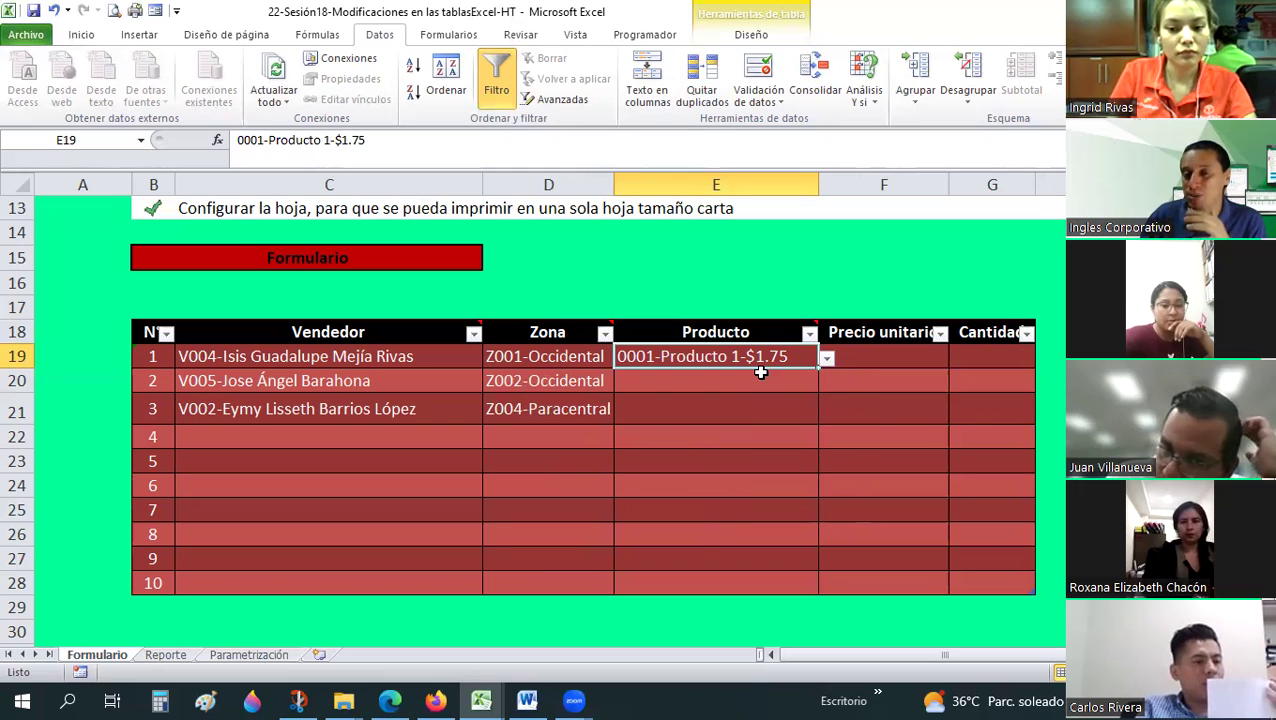
- Pick 0003-Producto 3-$ 2.25 for row 2 and 0005-Producto 5-$ 2.75 for row 3
left_click(885, 356)
left_click_drag(885, 356, 976, 587)
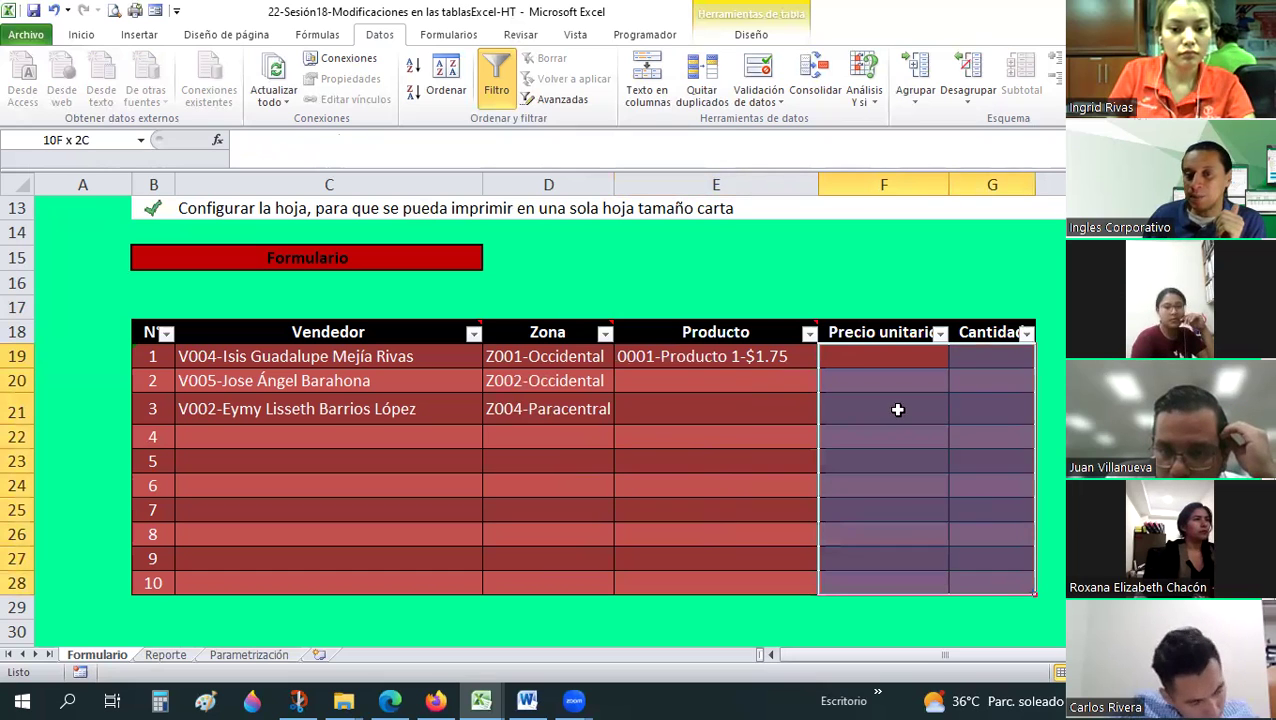
left_click(808, 358)
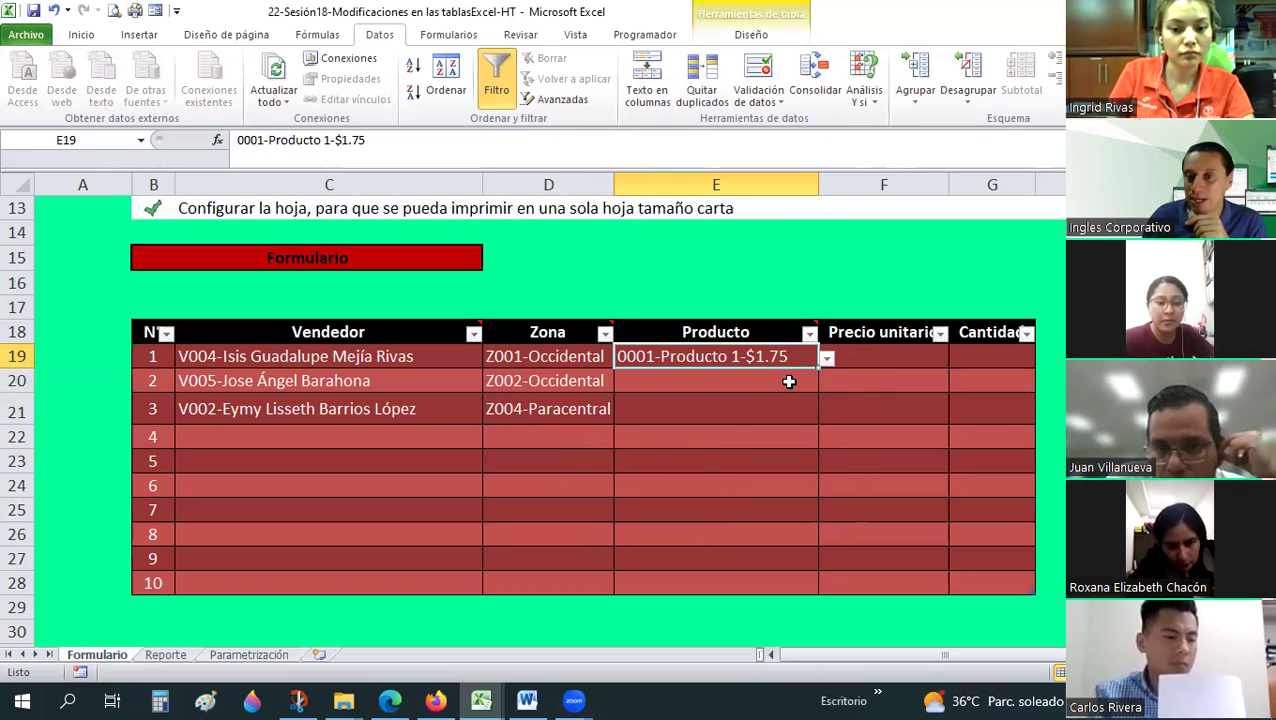
left_click(789, 382)
left_click(826, 382)
left_click(720, 425)
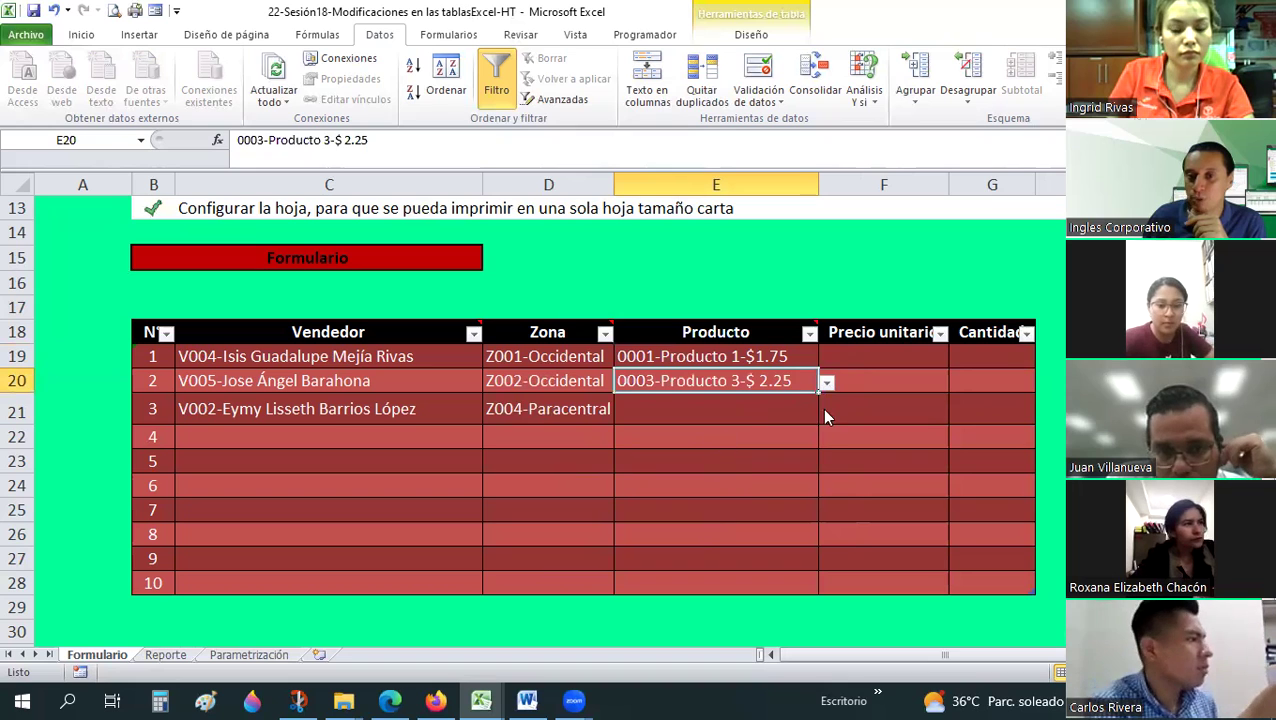
key("Return")
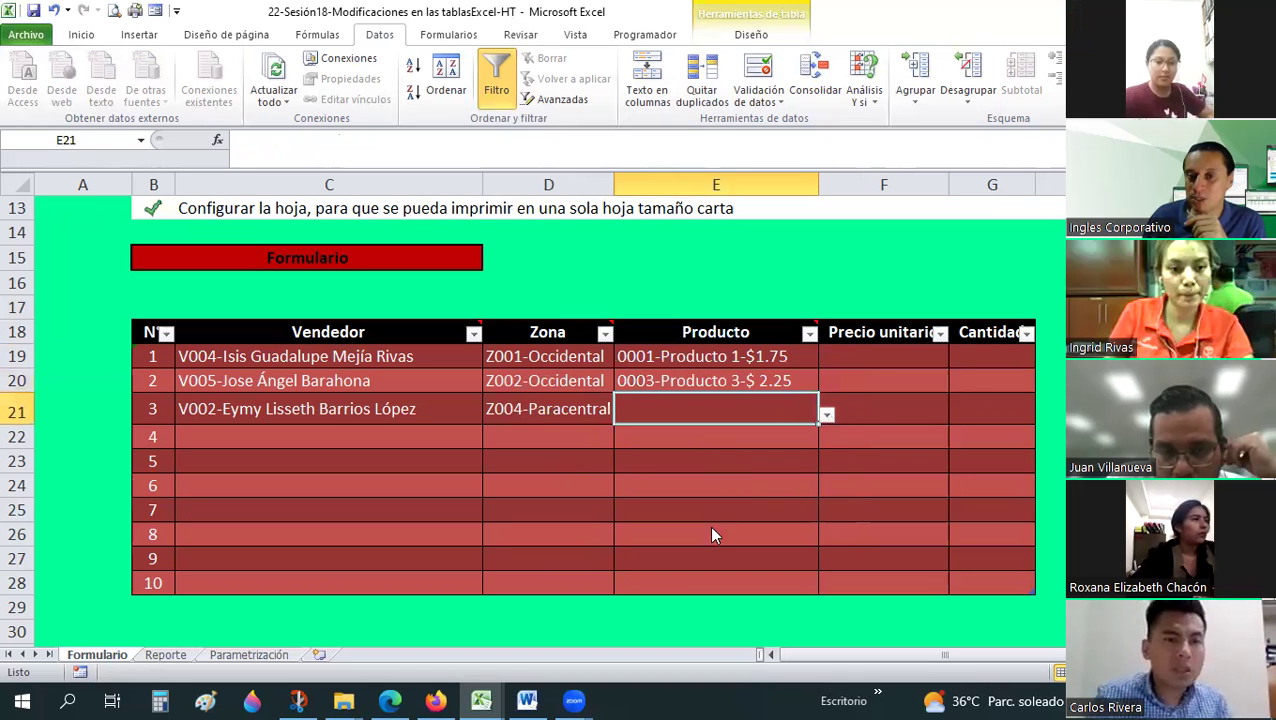
left_click(826, 414)
left_click(879, 364)
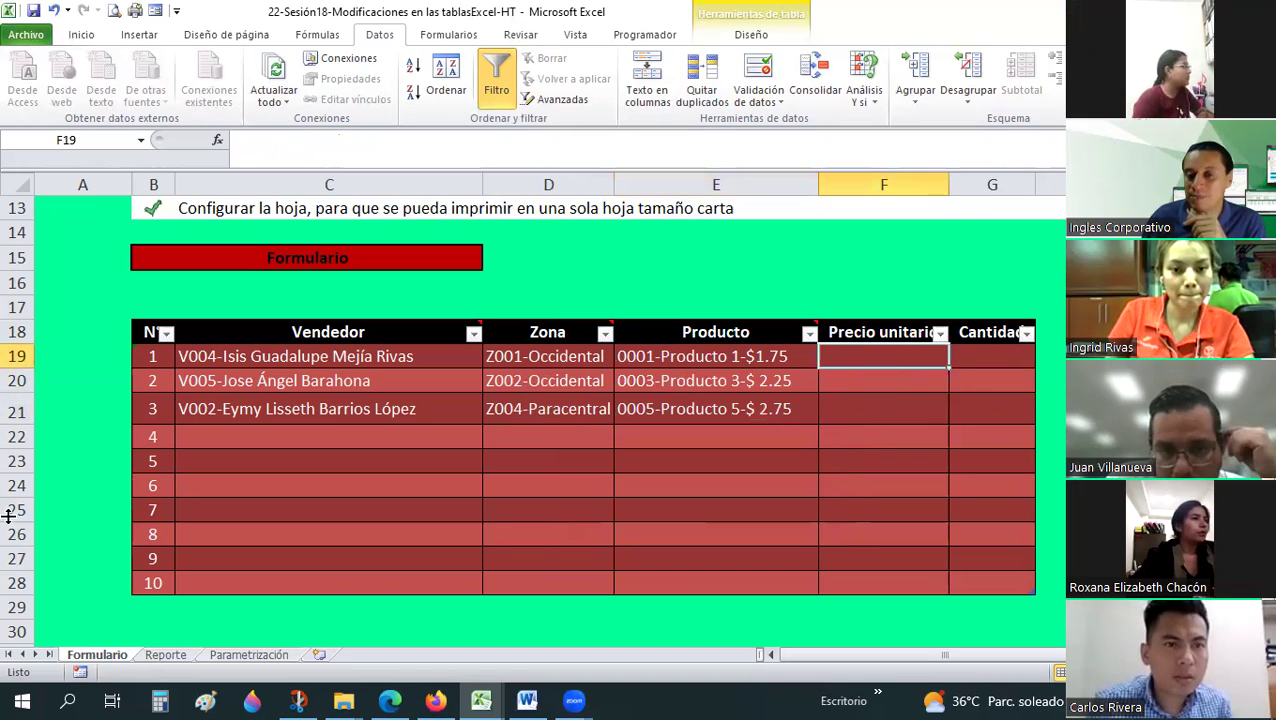
- Enter unit prices 1.75, 2.25 and 2.75 in F19:F21
type("1.")
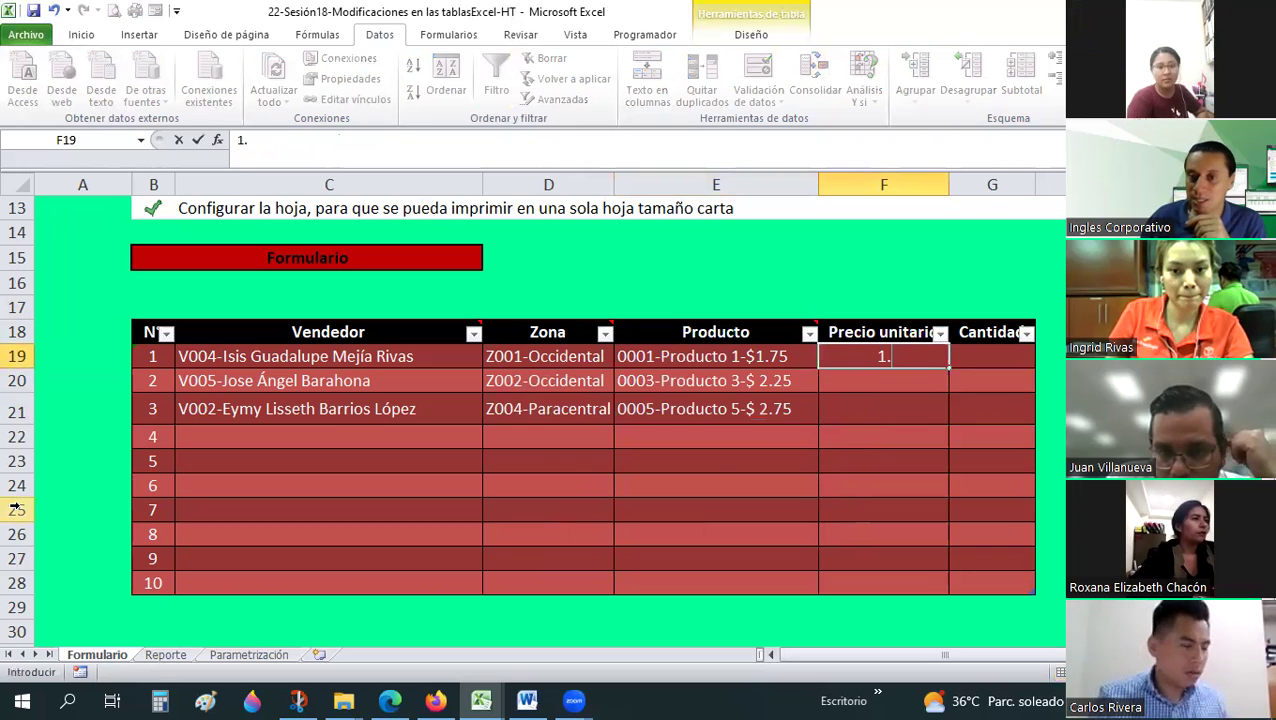
type("75")
key("Return")
type("2.25")
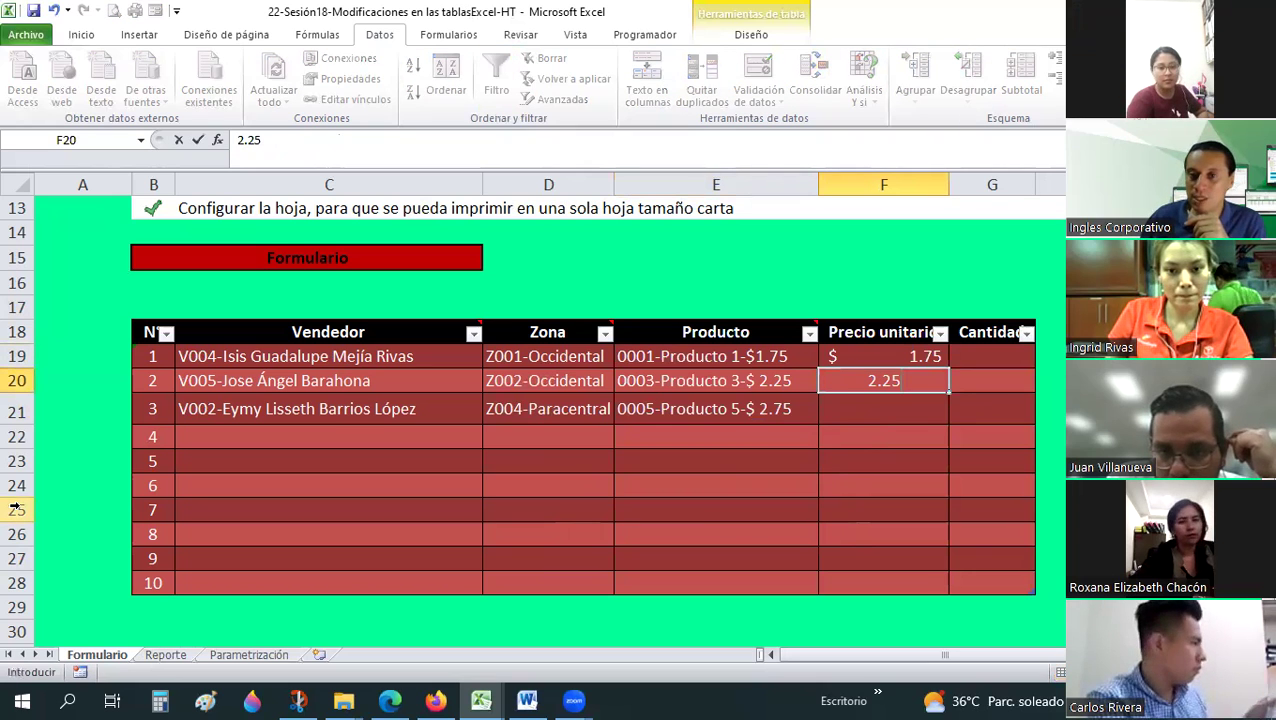
key("Return")
type("2.75")
key("Return")
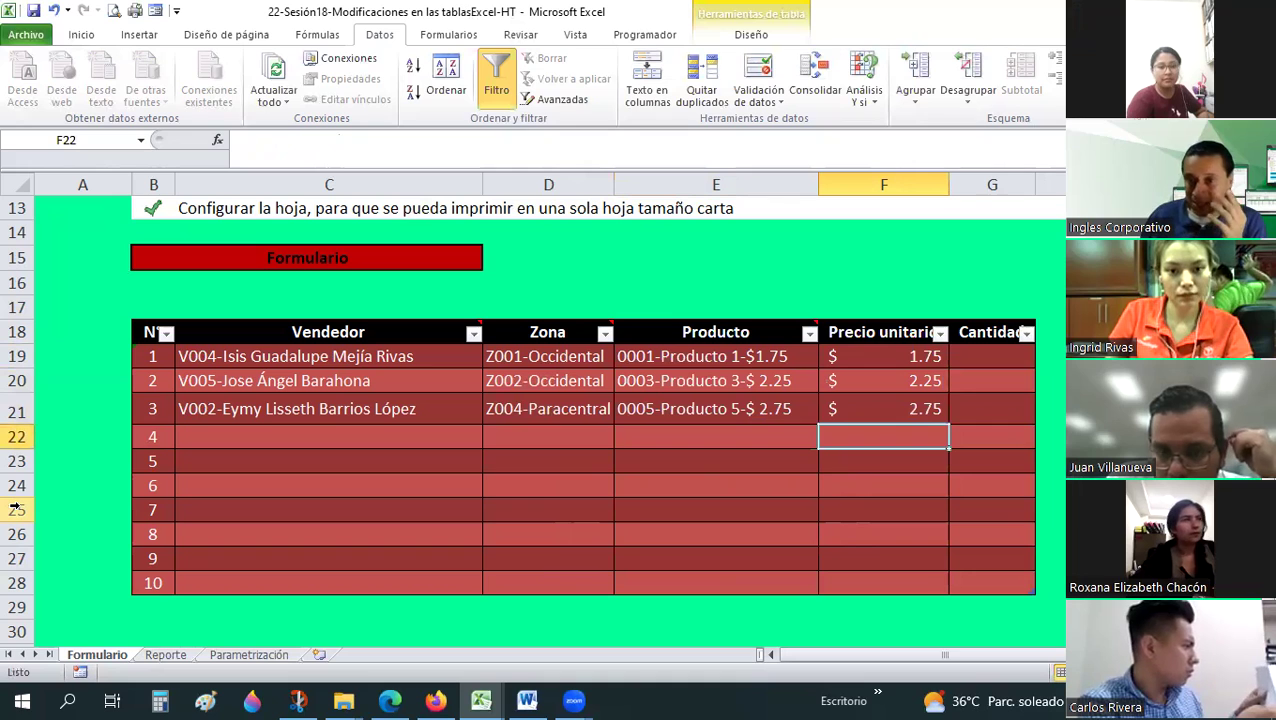
- Change row 3's unit price to 3.75 and compare it with its product
key("Up")
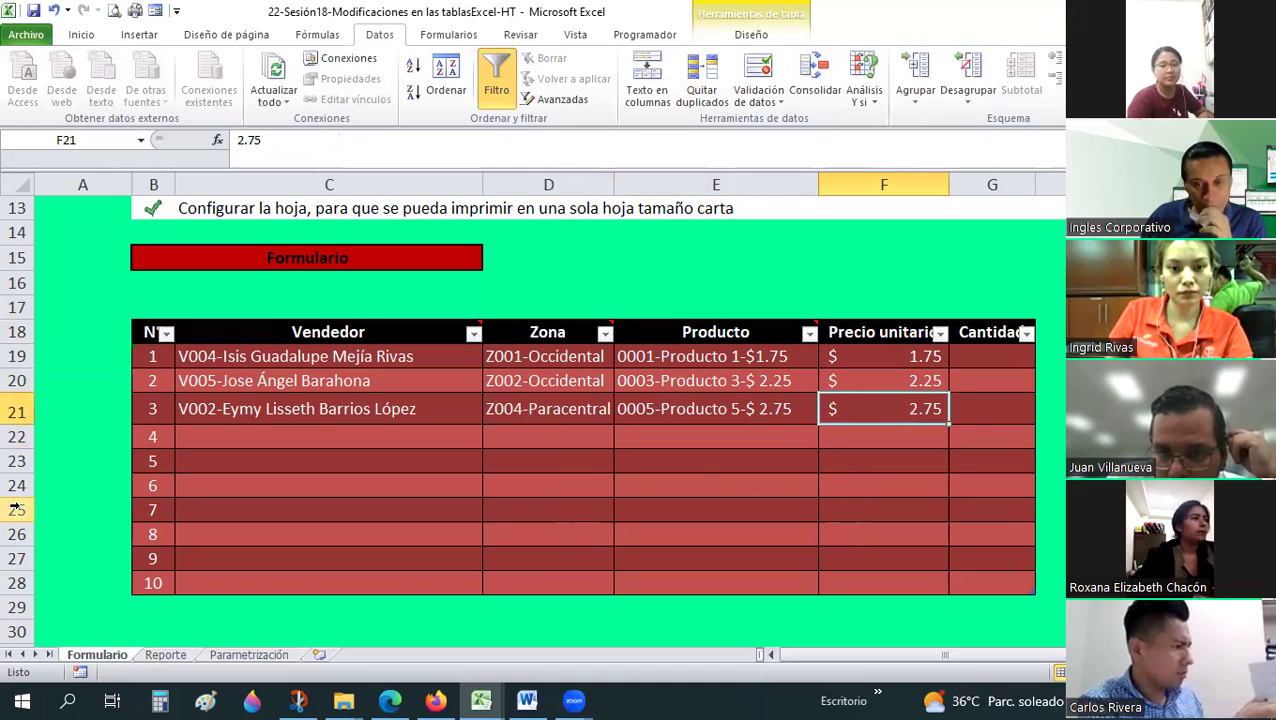
key("Left")
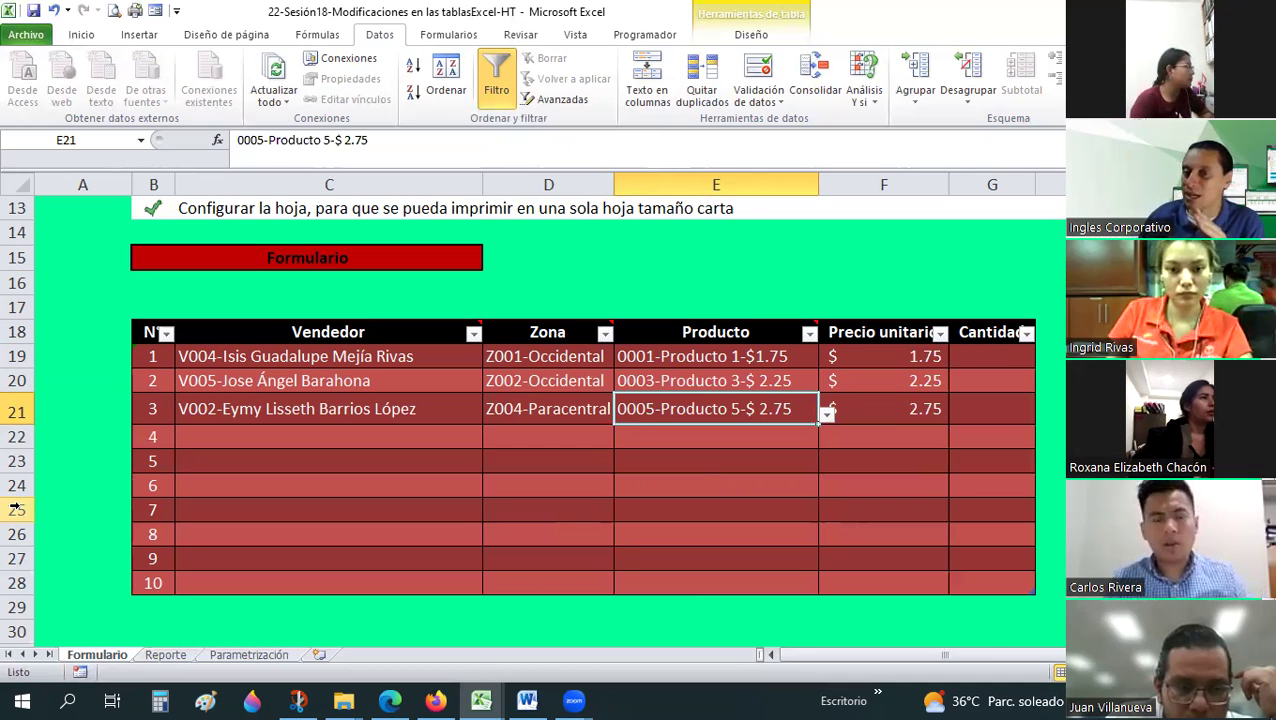
key("Right")
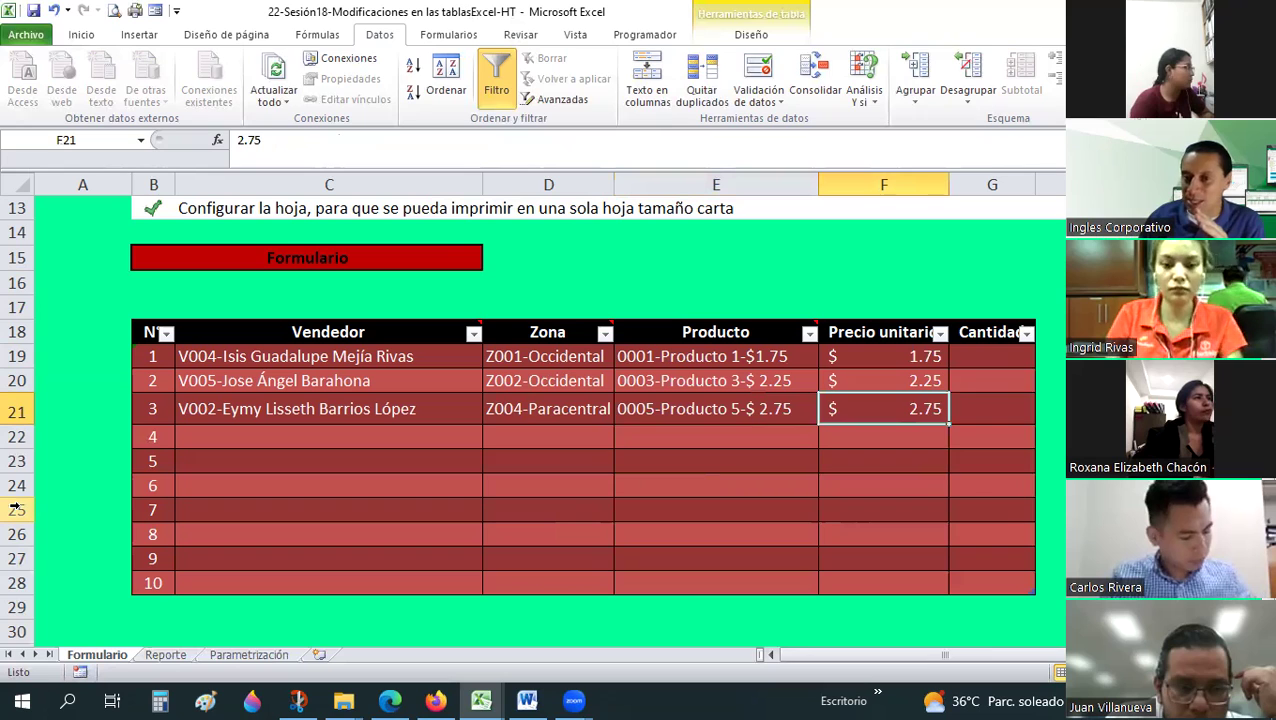
type("3.75")
key("Return")
key("Up")
key("Left")
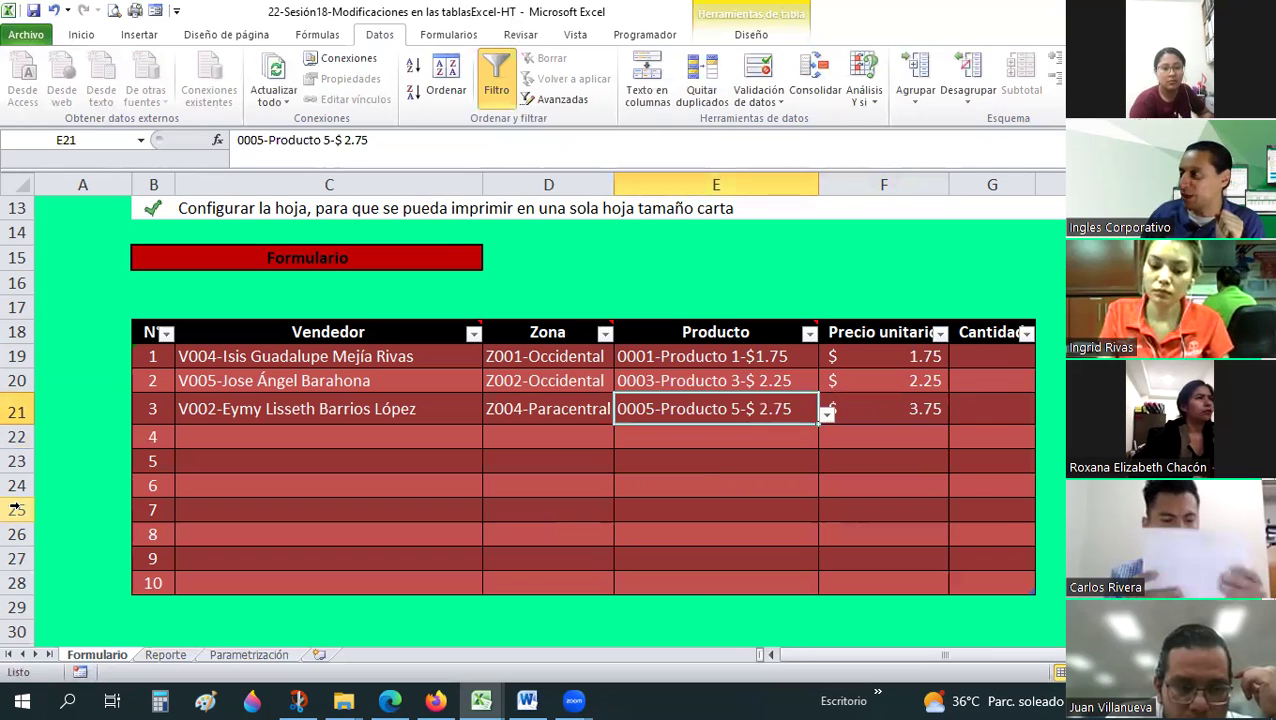
key("Right")
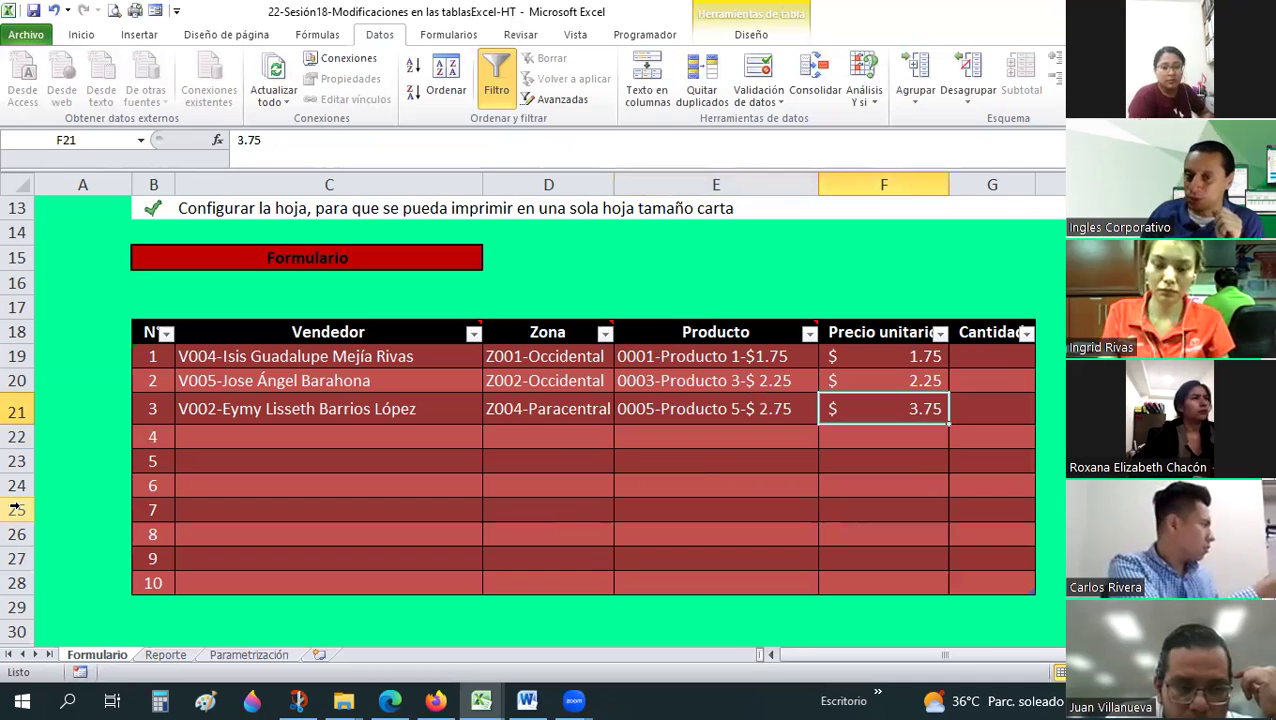
key("Left")
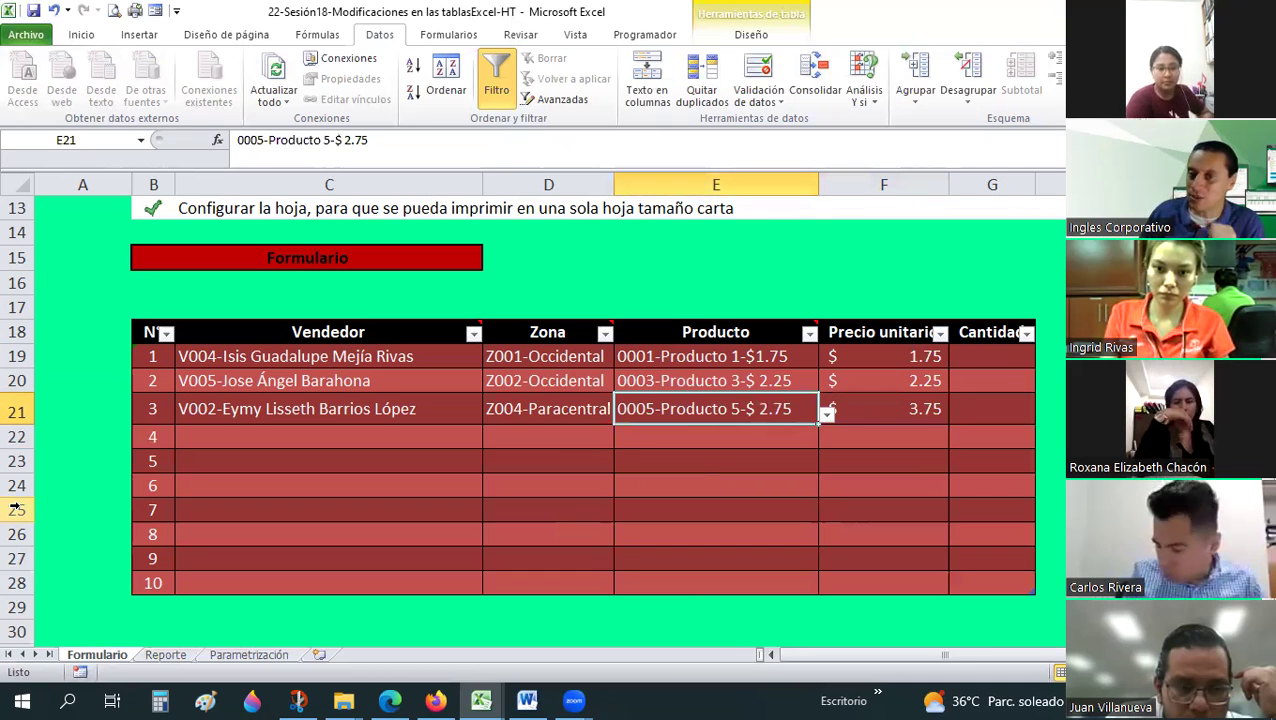
key("Right")
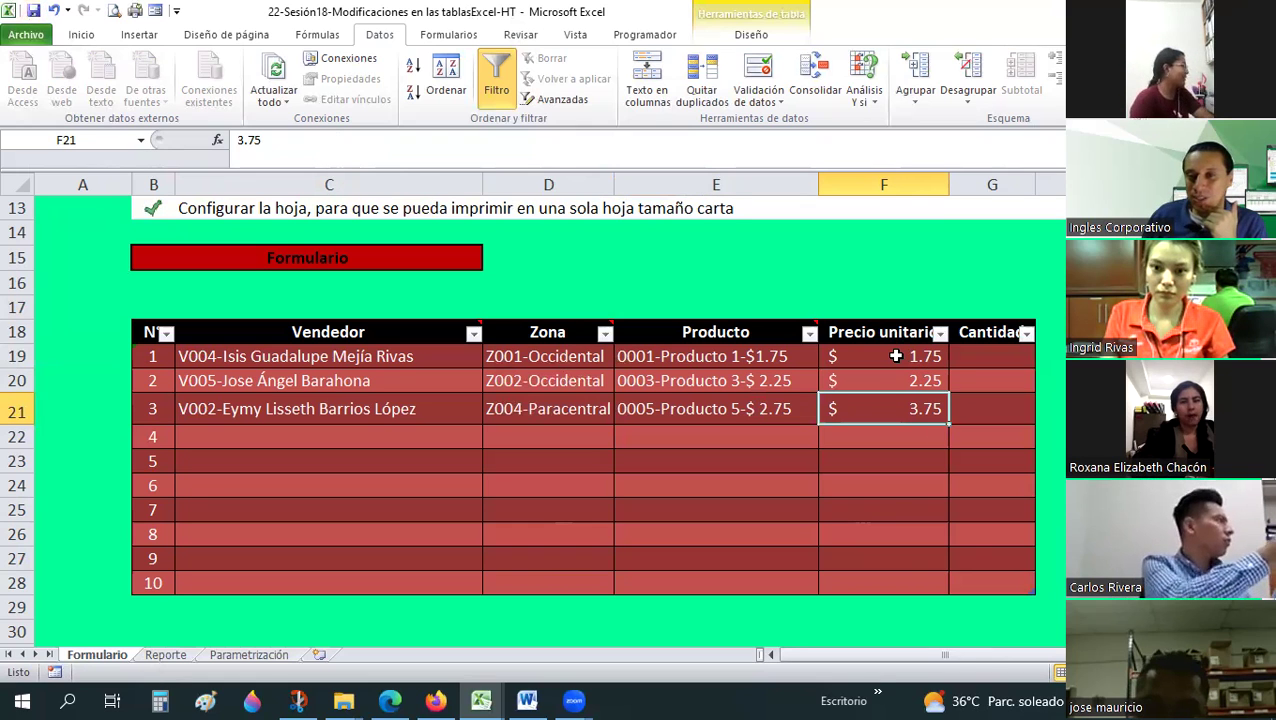
left_click_drag(896, 356, 903, 588)
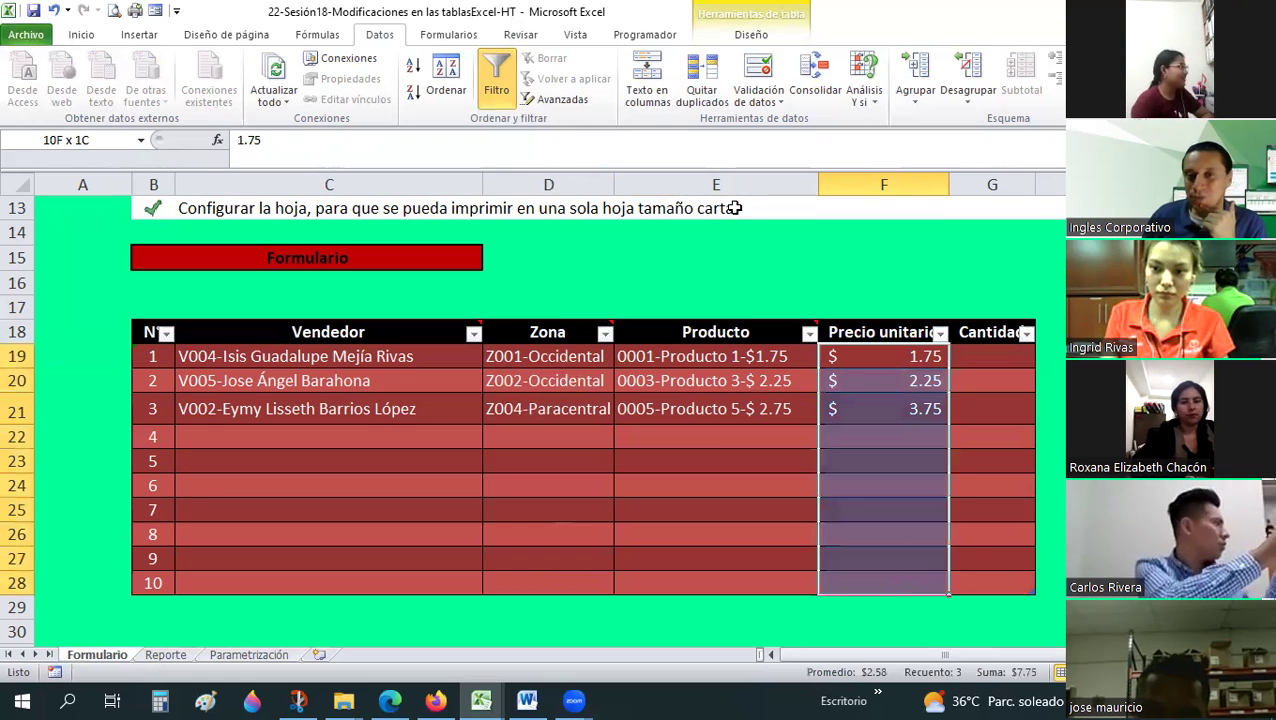
left_click(777, 103)
left_click(795, 123)
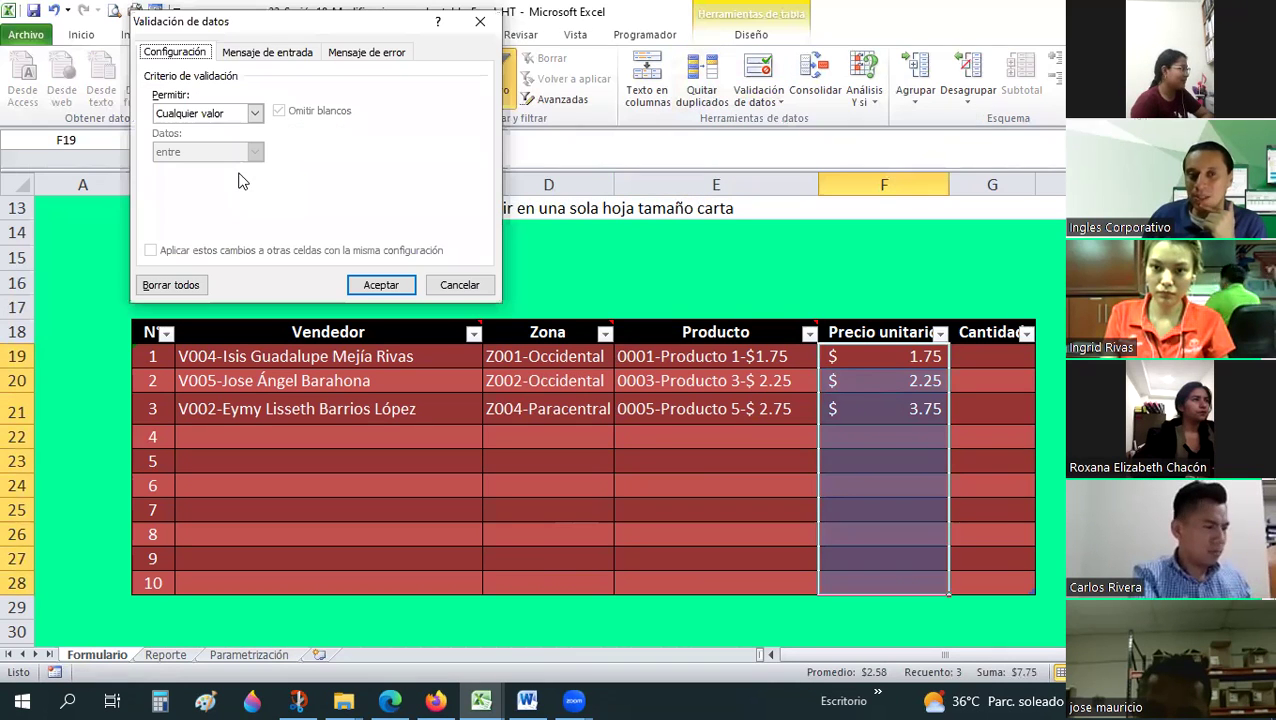
left_click(252, 118)
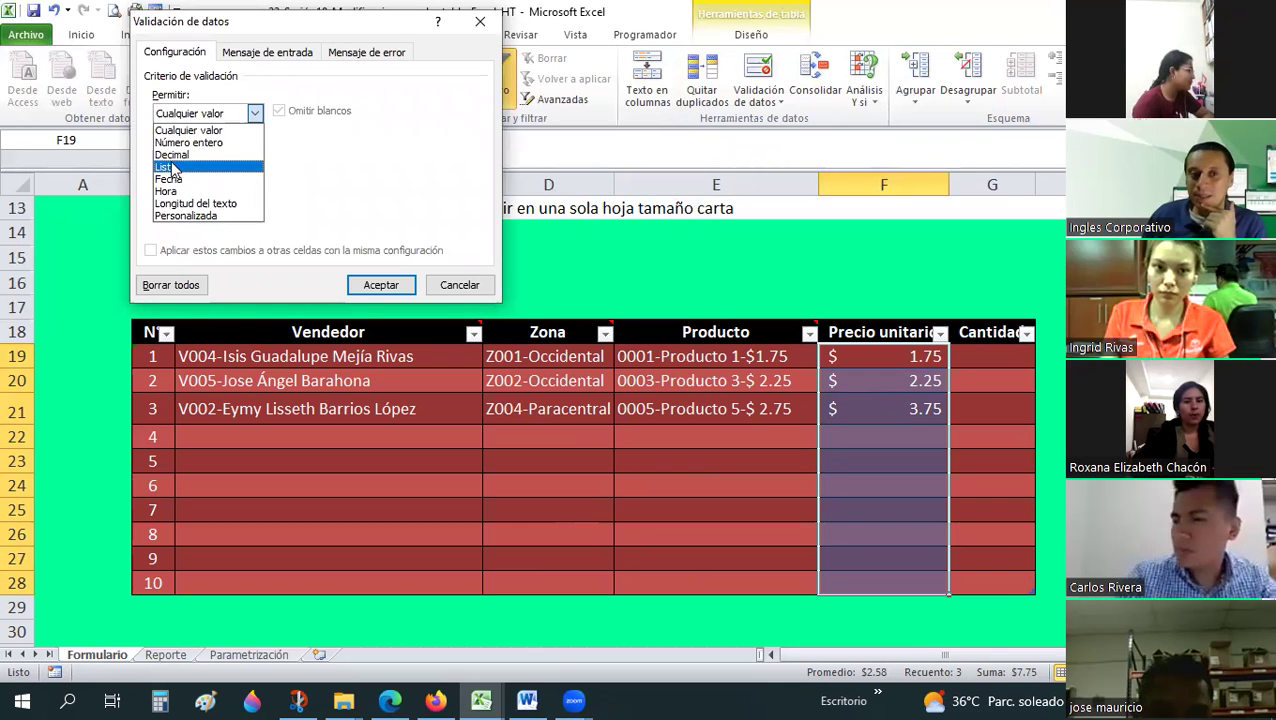
left_click(176, 165)
left_click(400, 188)
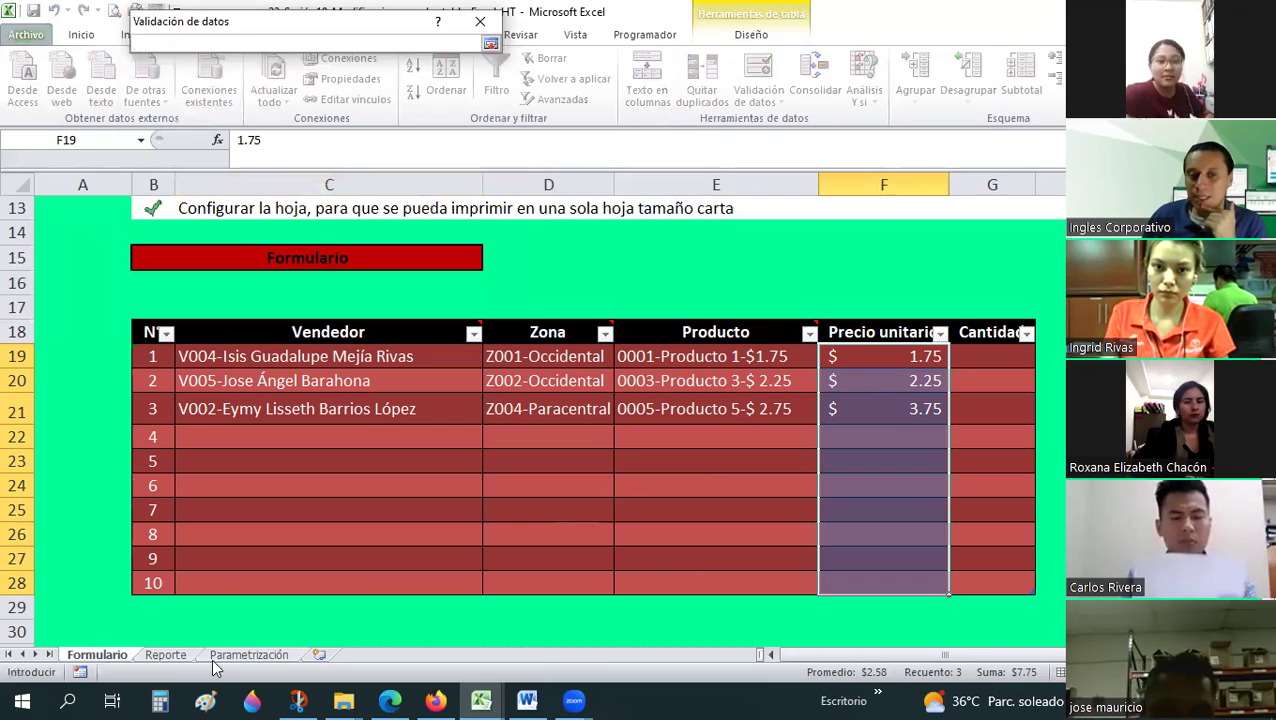
left_click(163, 656)
left_click(250, 656)
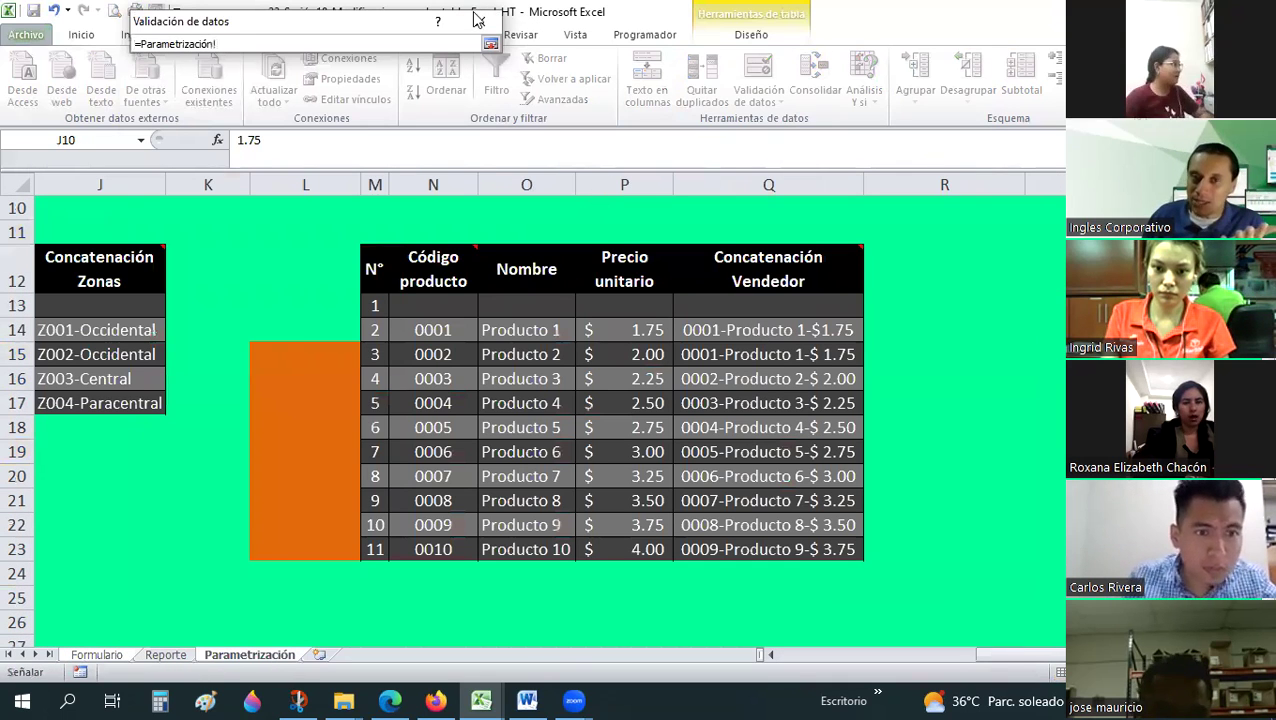
key("Return")
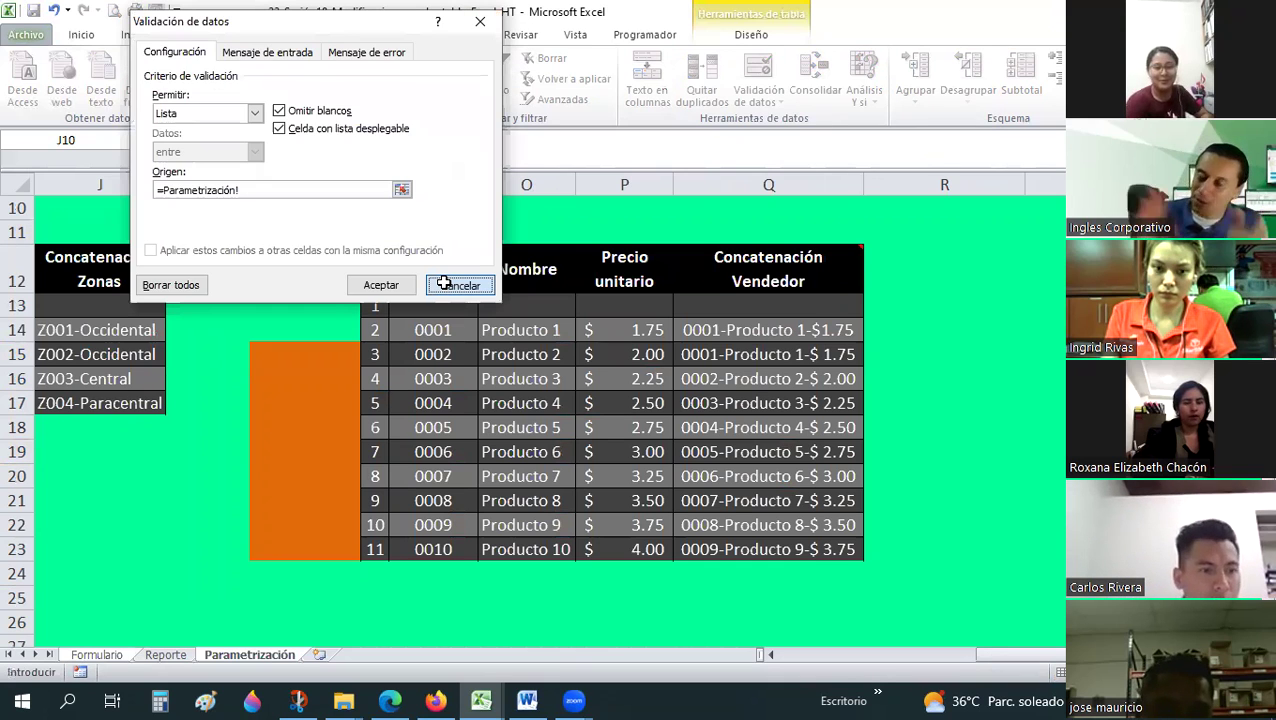
left_click(443, 284)
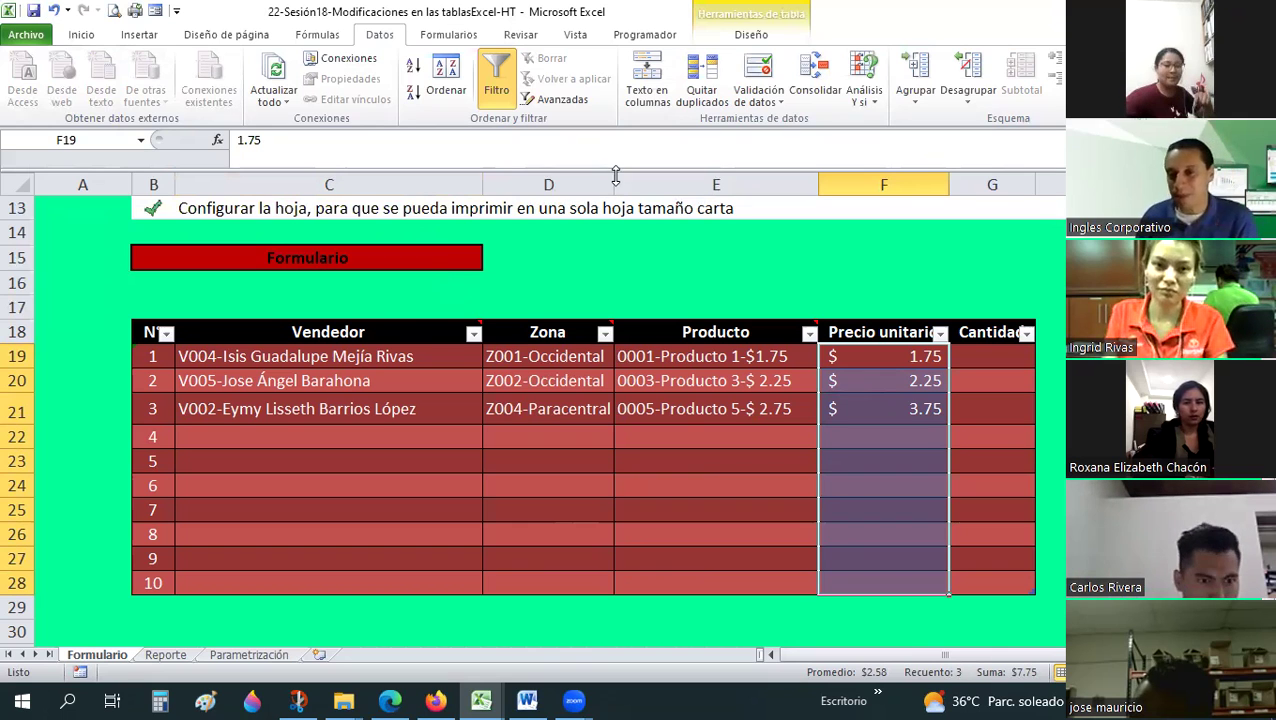
- Check Producto 5's unit price and label on Parametrización, then return to Formulario
left_click(880, 383)
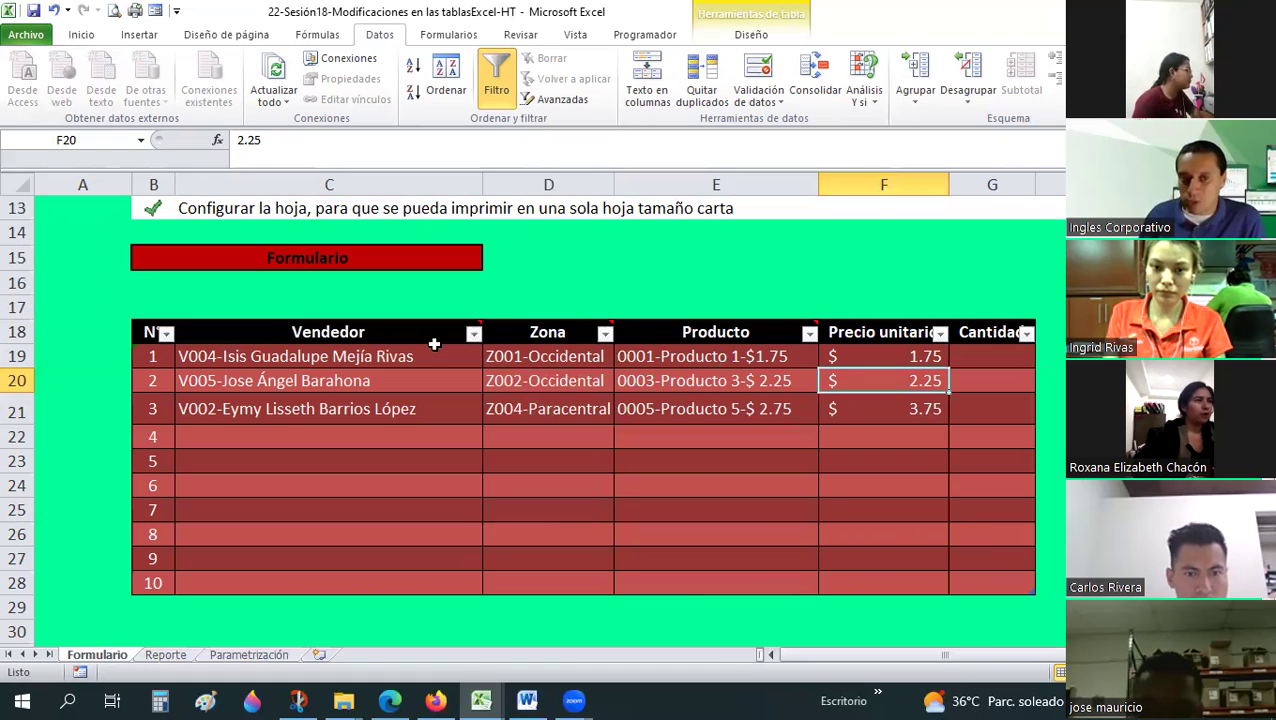
left_click_drag(290, 356, 714, 410)
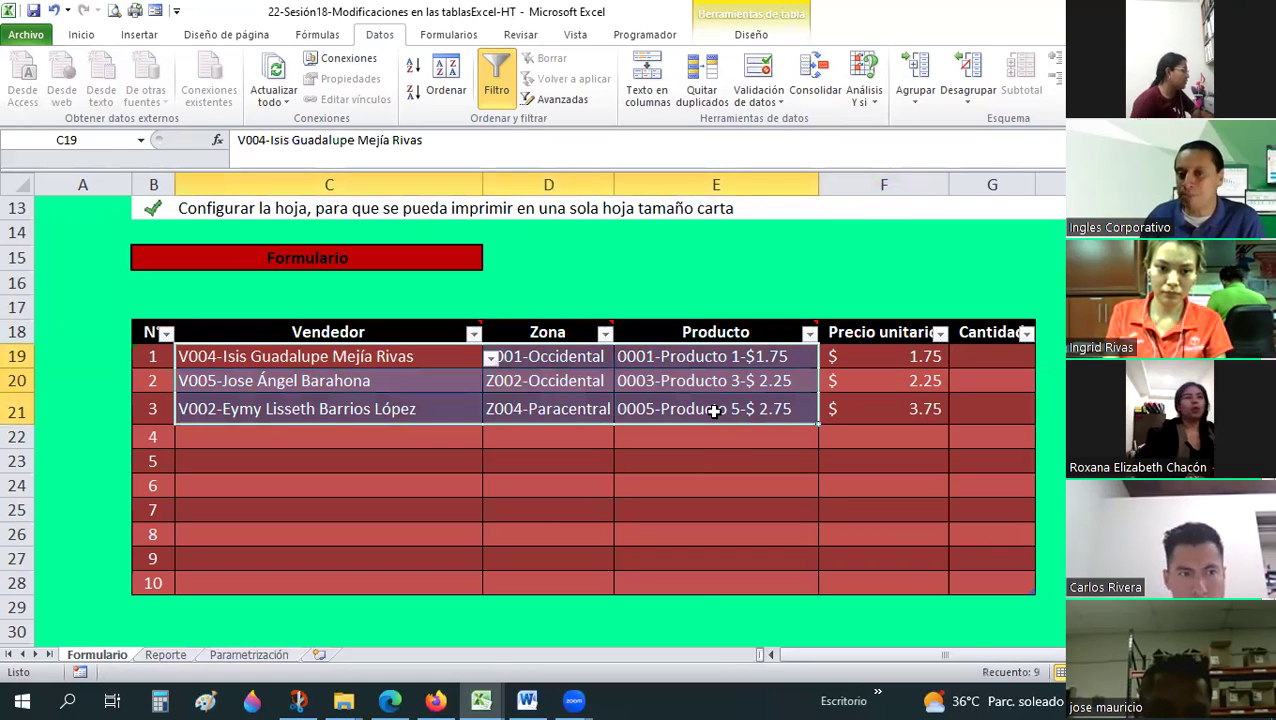
left_click(787, 420)
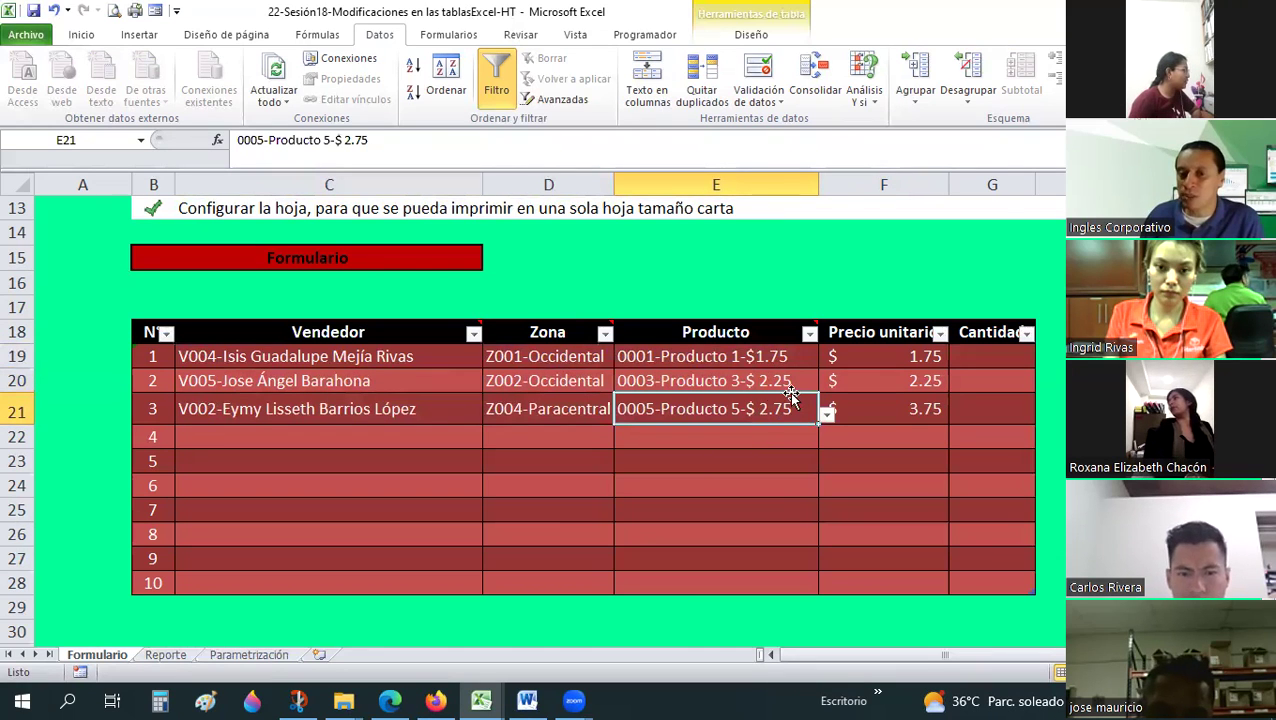
left_click(252, 654)
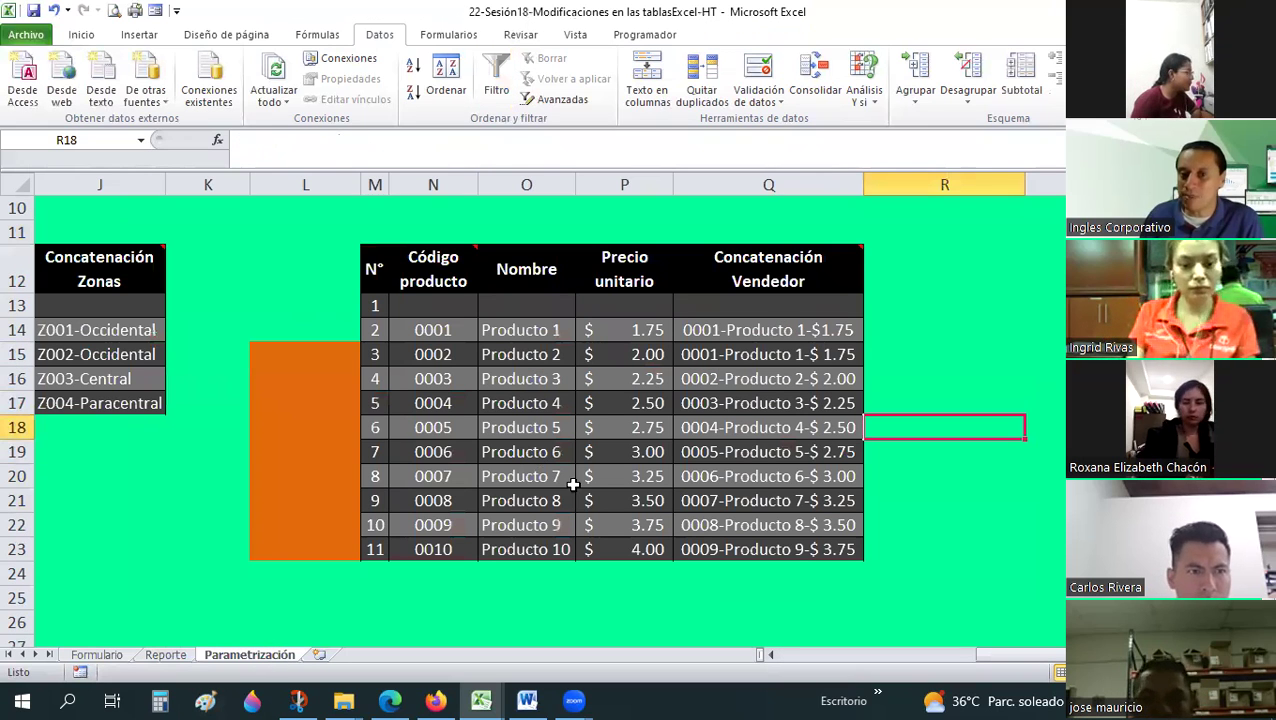
left_click(638, 430)
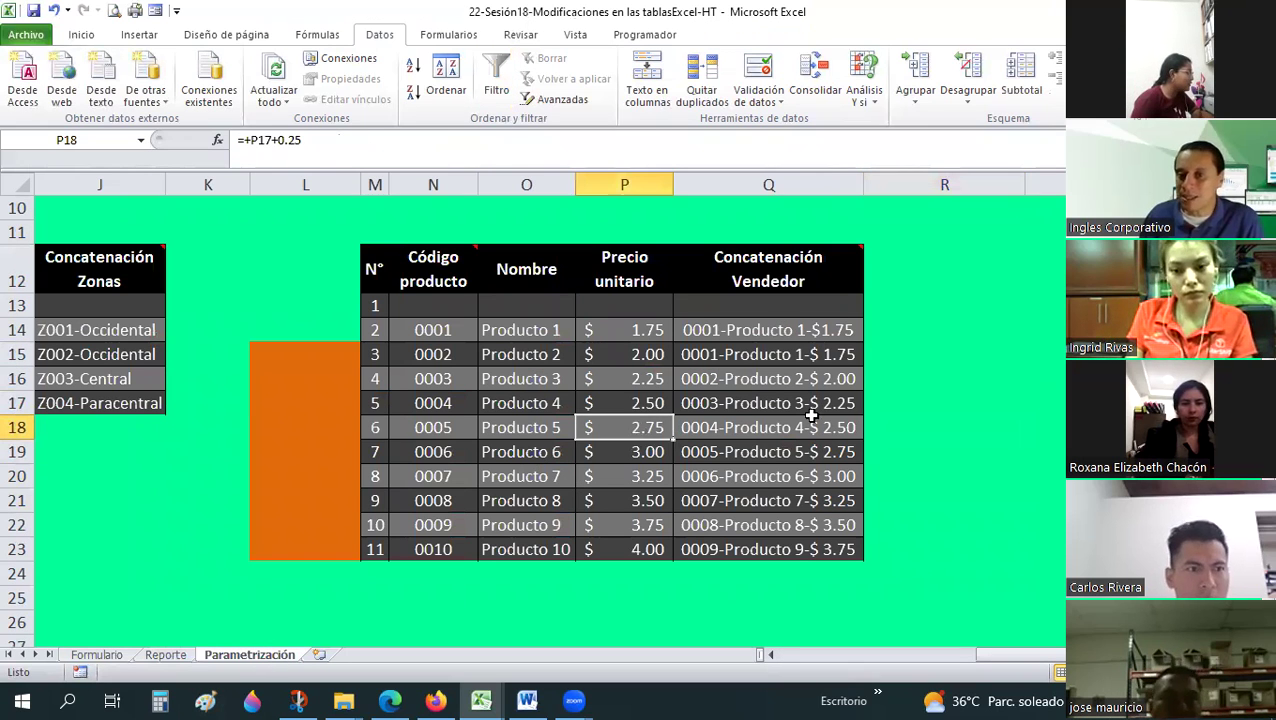
left_click(770, 427)
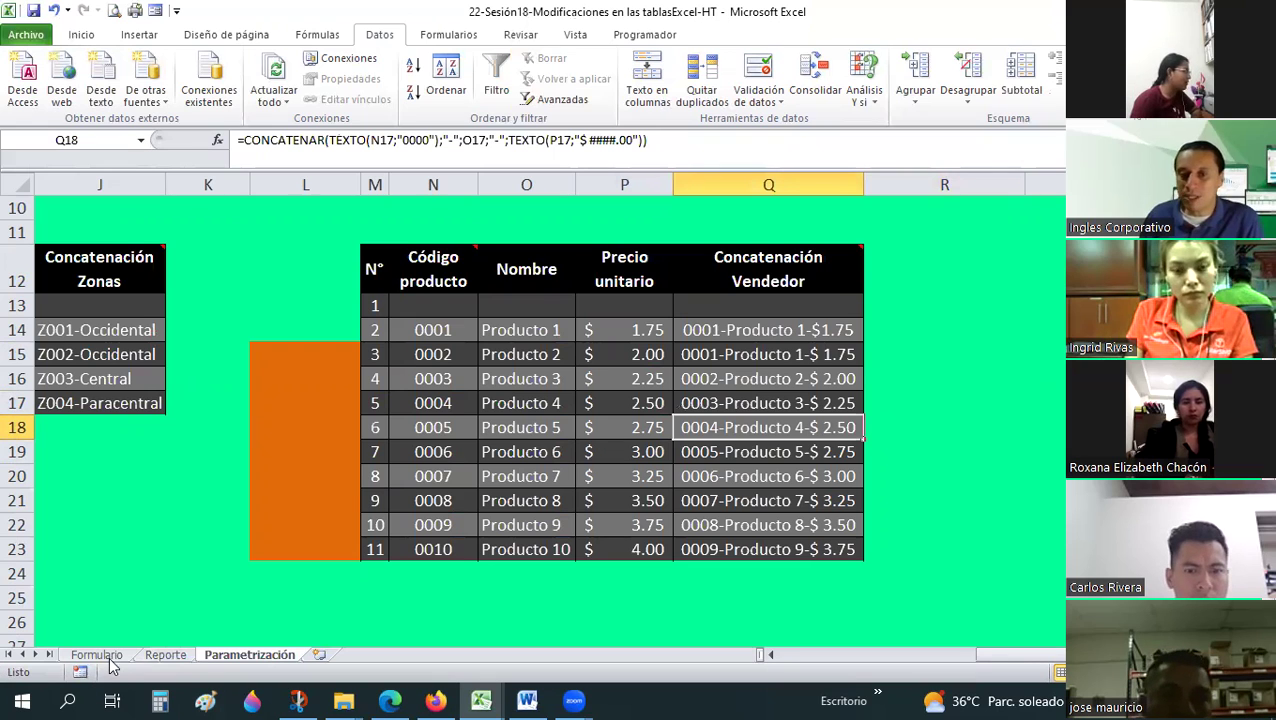
left_click(96, 654)
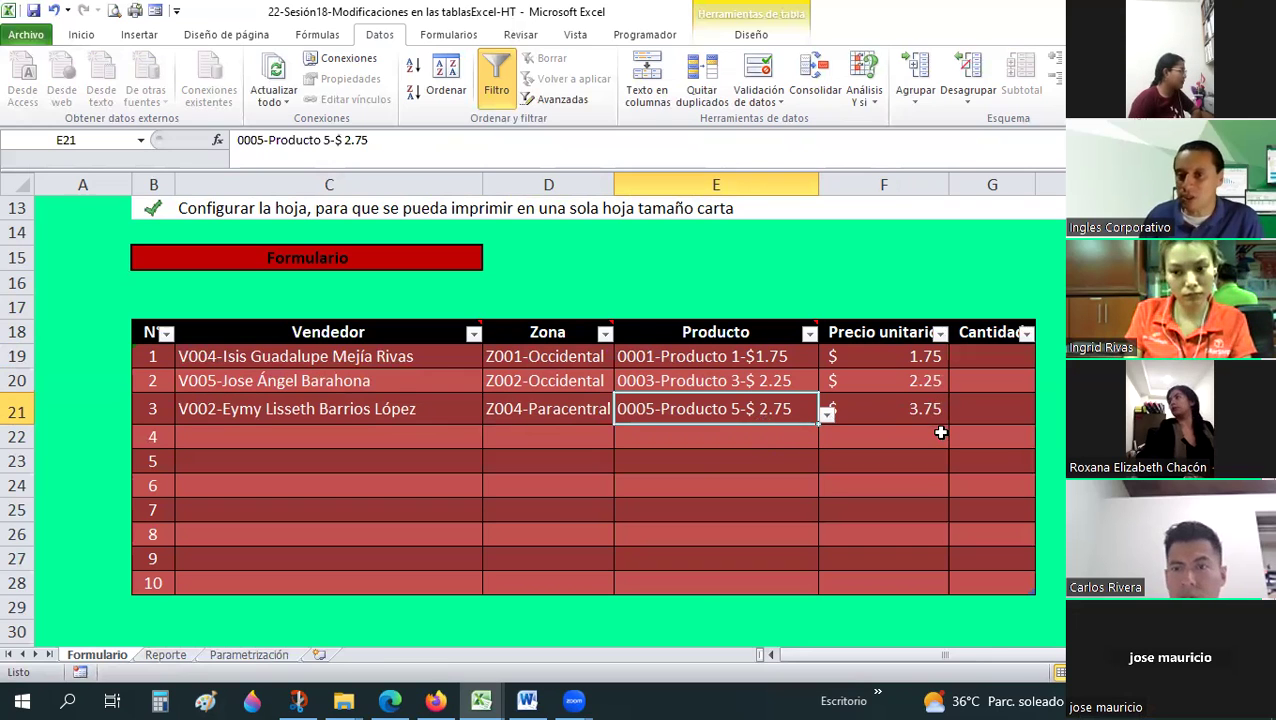
- Correct the third order's unit price to 2.75
key("Right")
type("2.7")
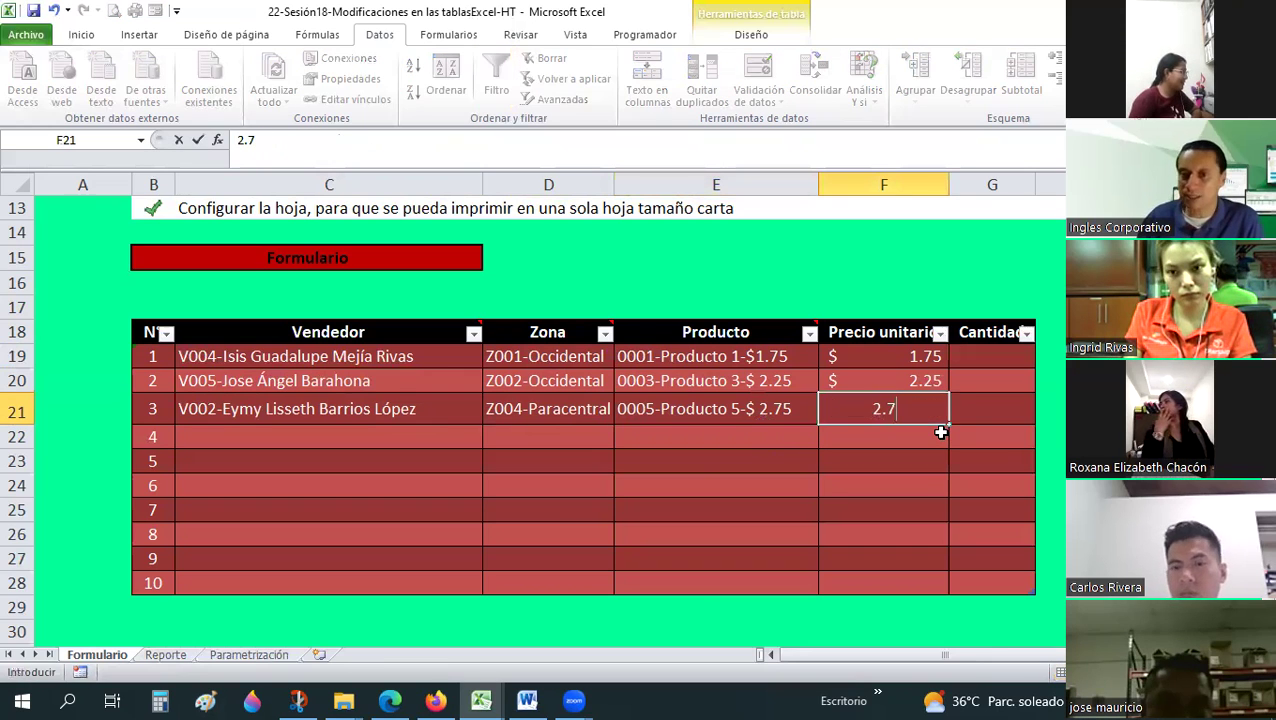
type("5")
key("Return")
- Enter quantities 10, 15 and 20 in G19:G21, then read the Vendedor heading note
left_click(990, 352)
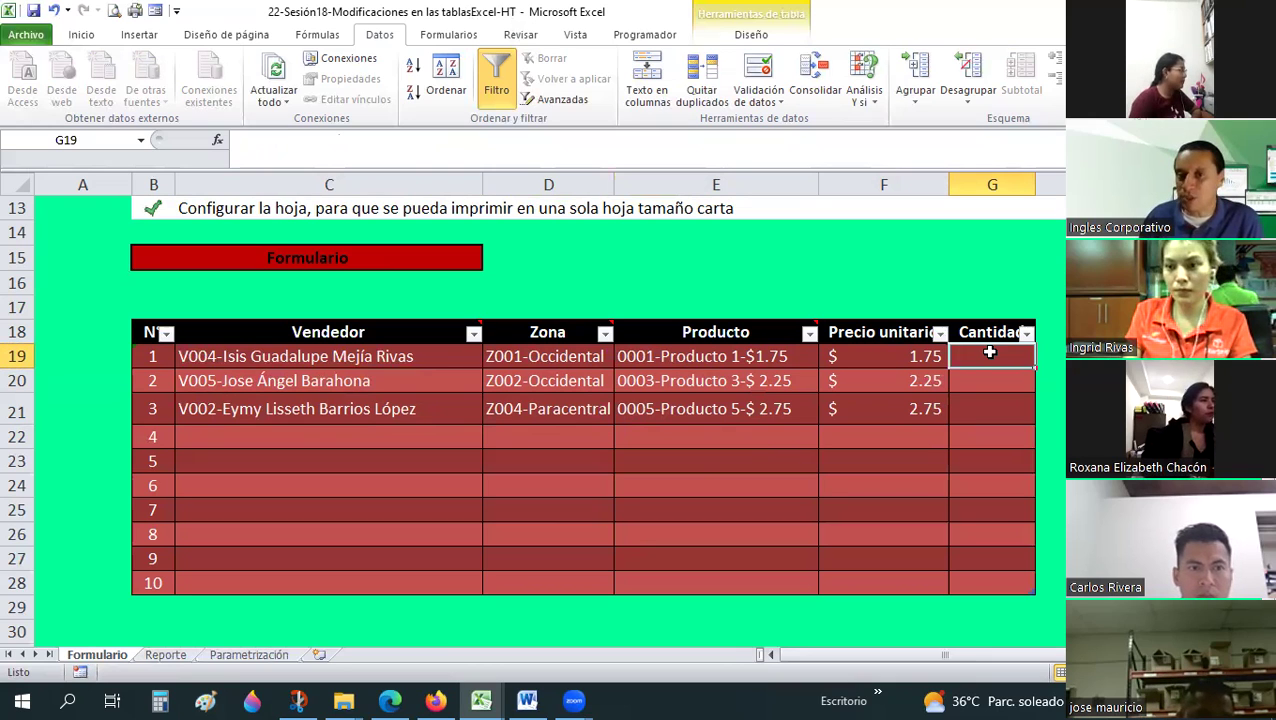
type("10")
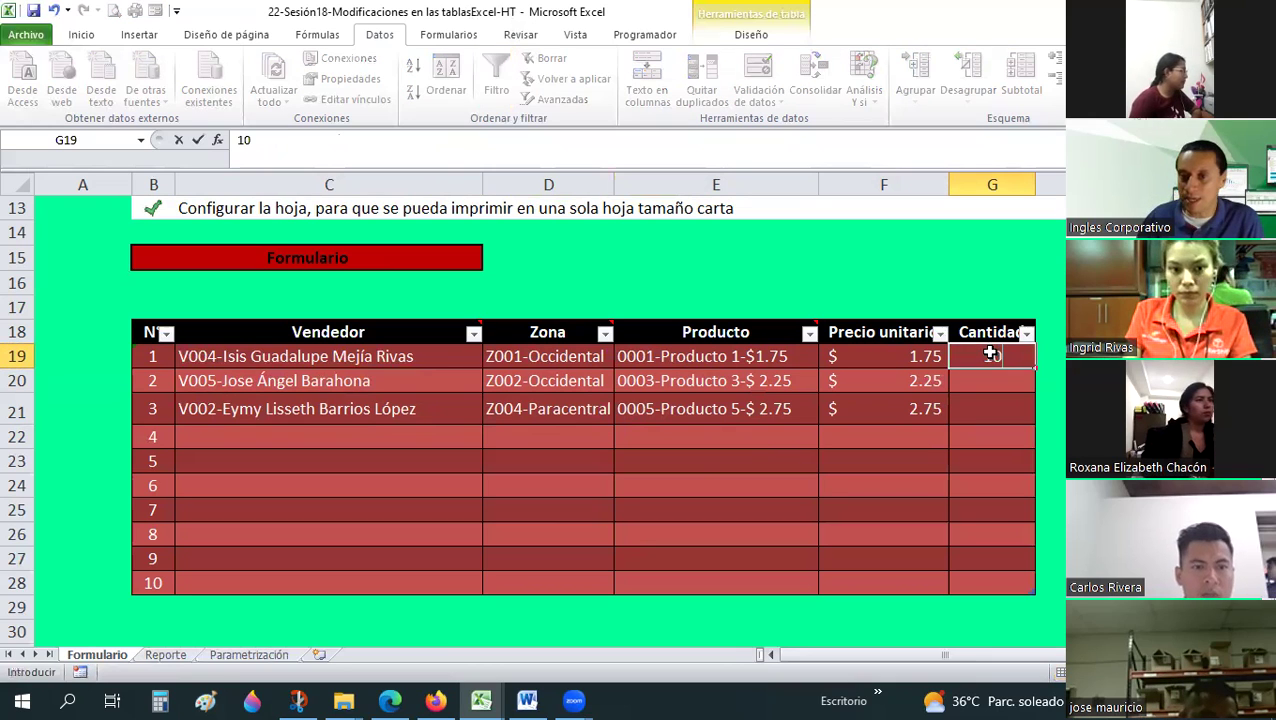
key("Return")
type("15")
key("Return")
type("20")
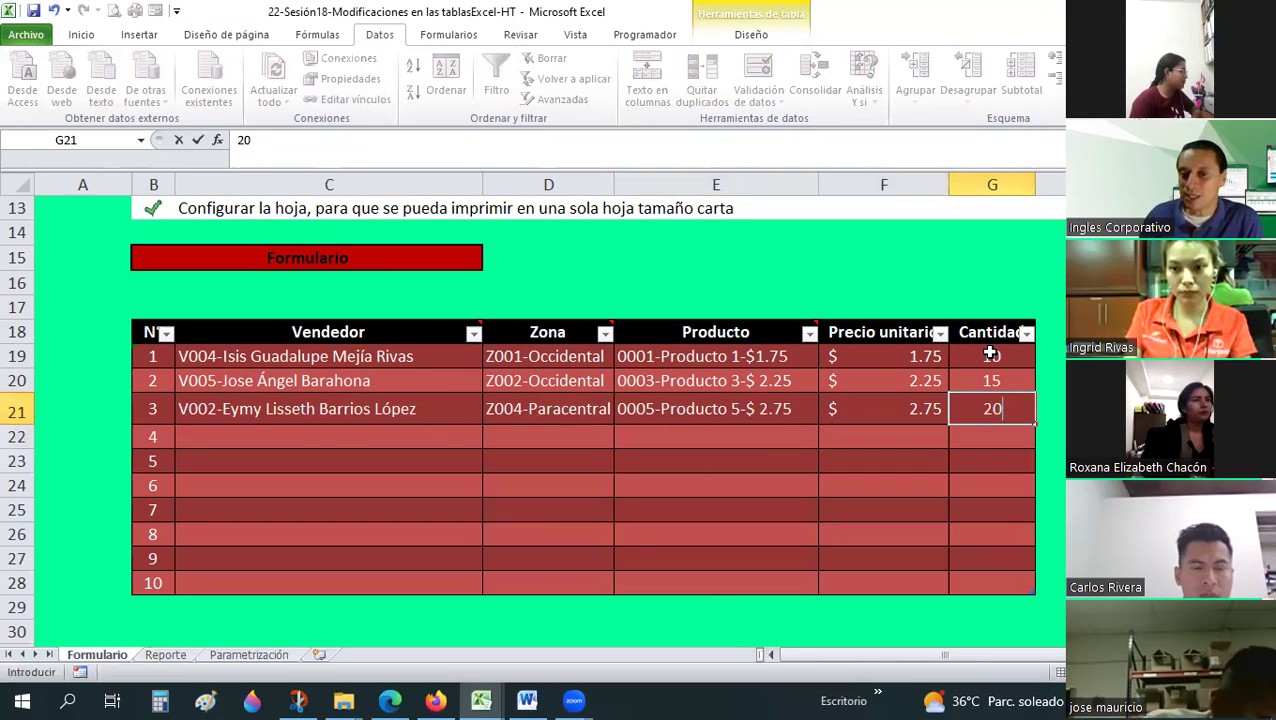
key("Return")
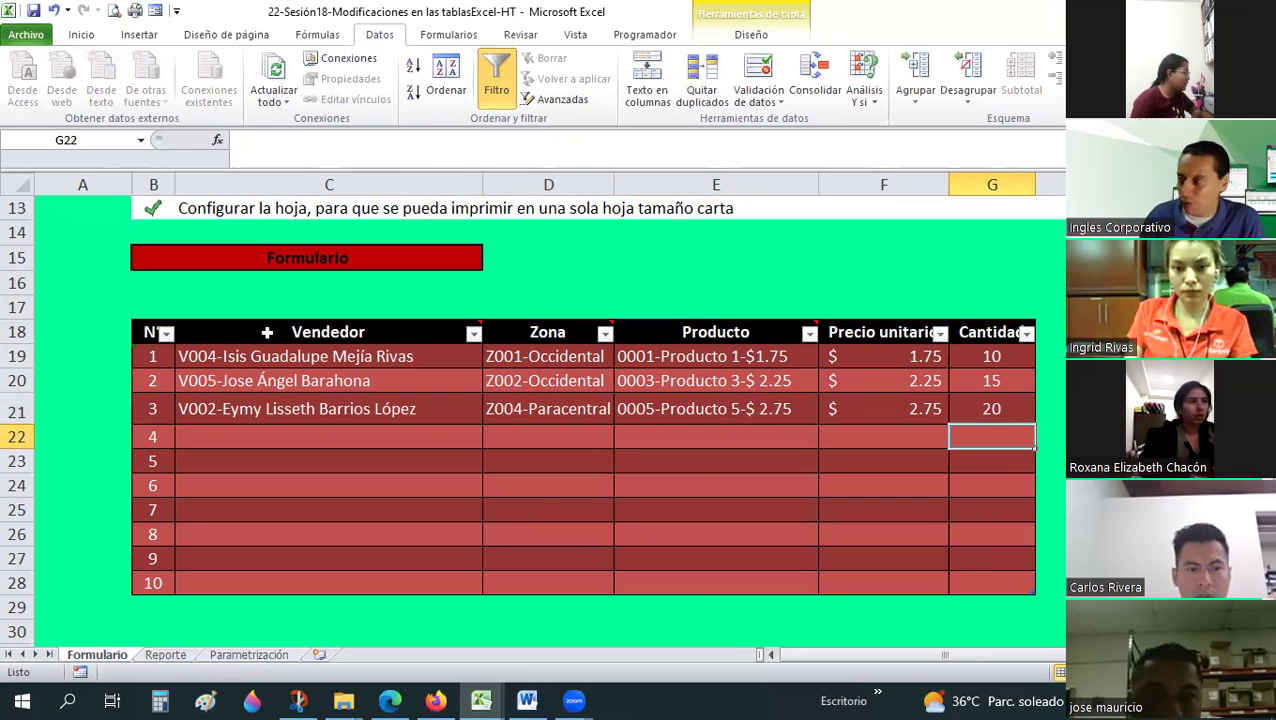
left_click(267, 332)
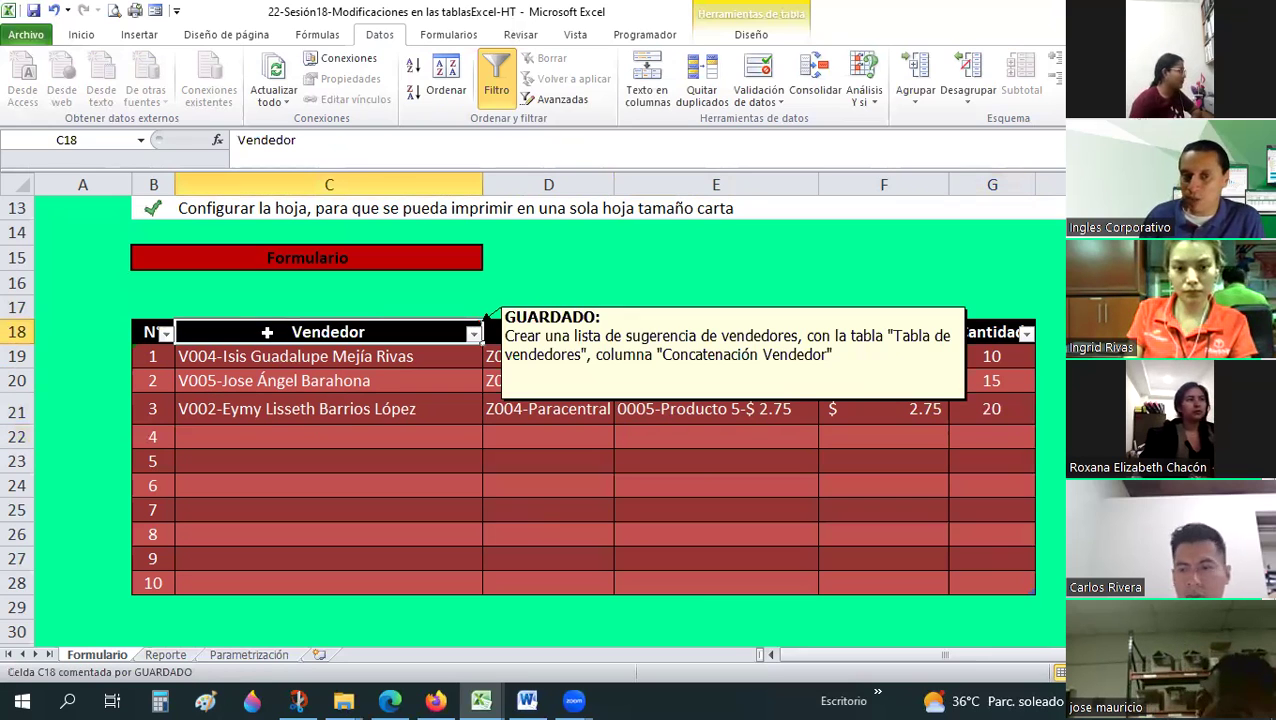
left_click(309, 290)
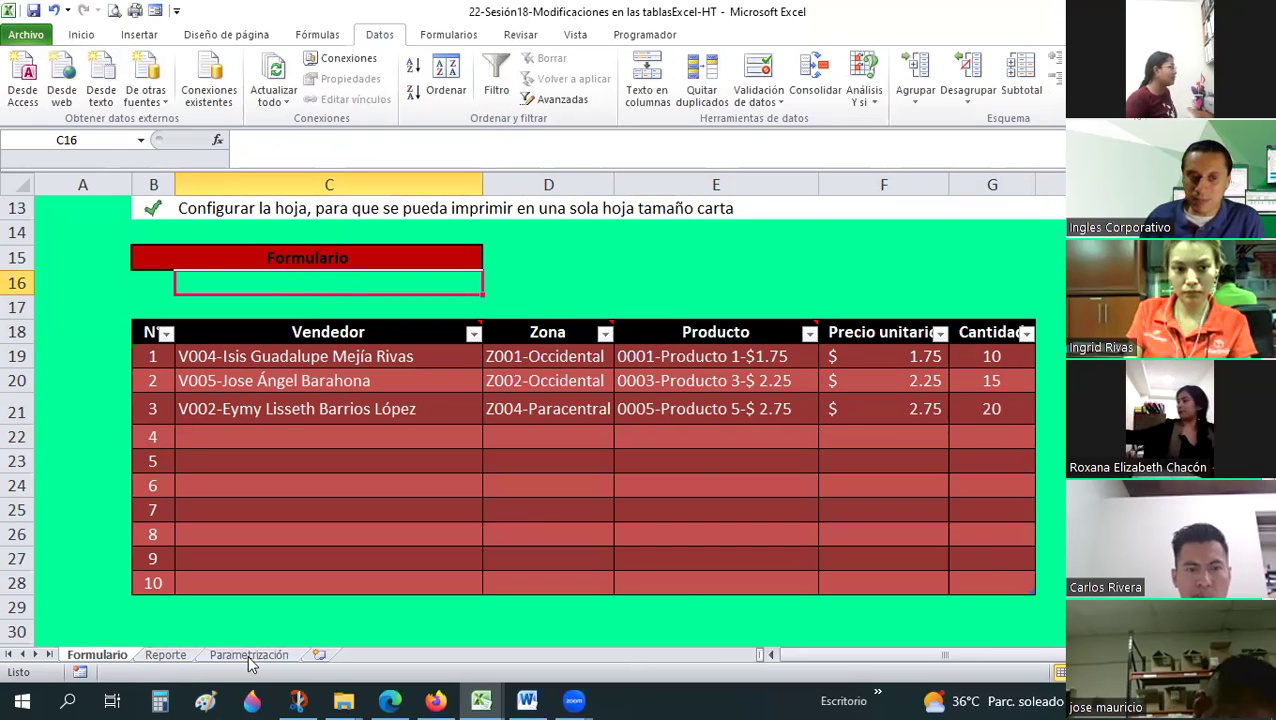
- Glance at the Reporte sheet, then select Producto cells E19:E28 on Formulario
left_click(172, 656)
left_click(279, 492)
left_click(112, 655)
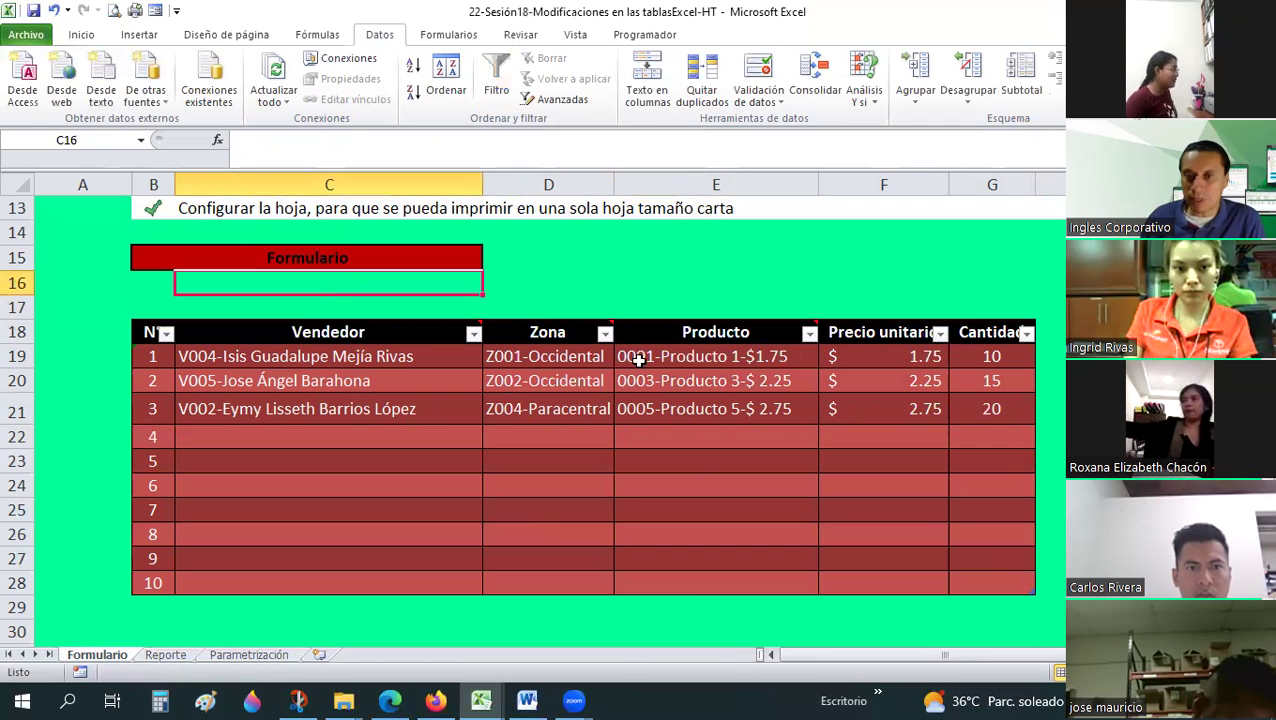
left_click(638, 360)
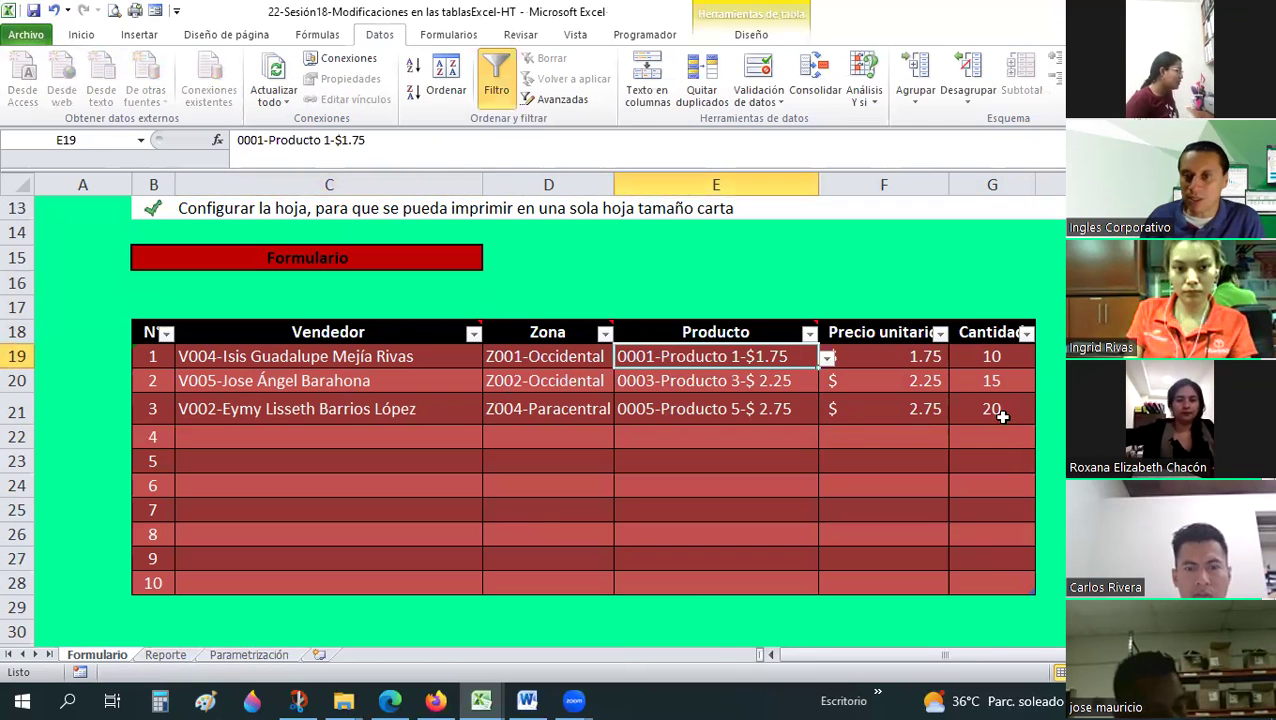
left_click_drag(300, 356, 1000, 410)
left_click(1016, 487)
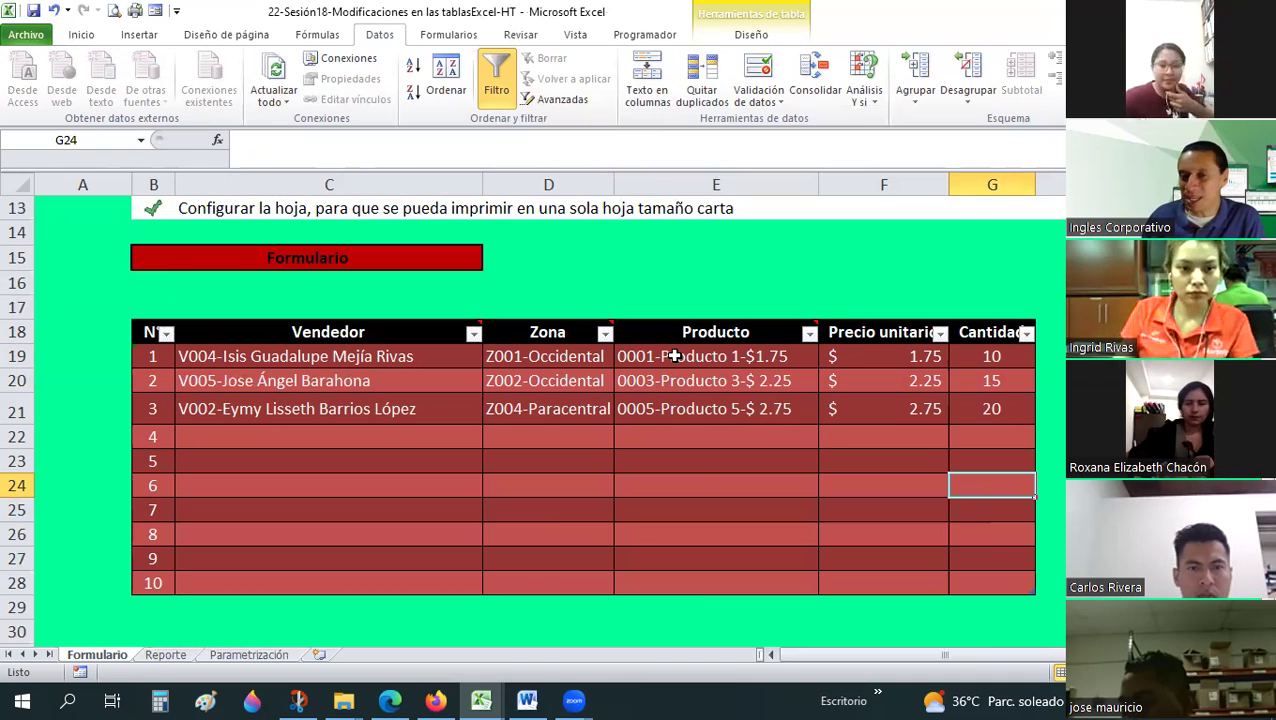
left_click_drag(676, 356, 676, 590)
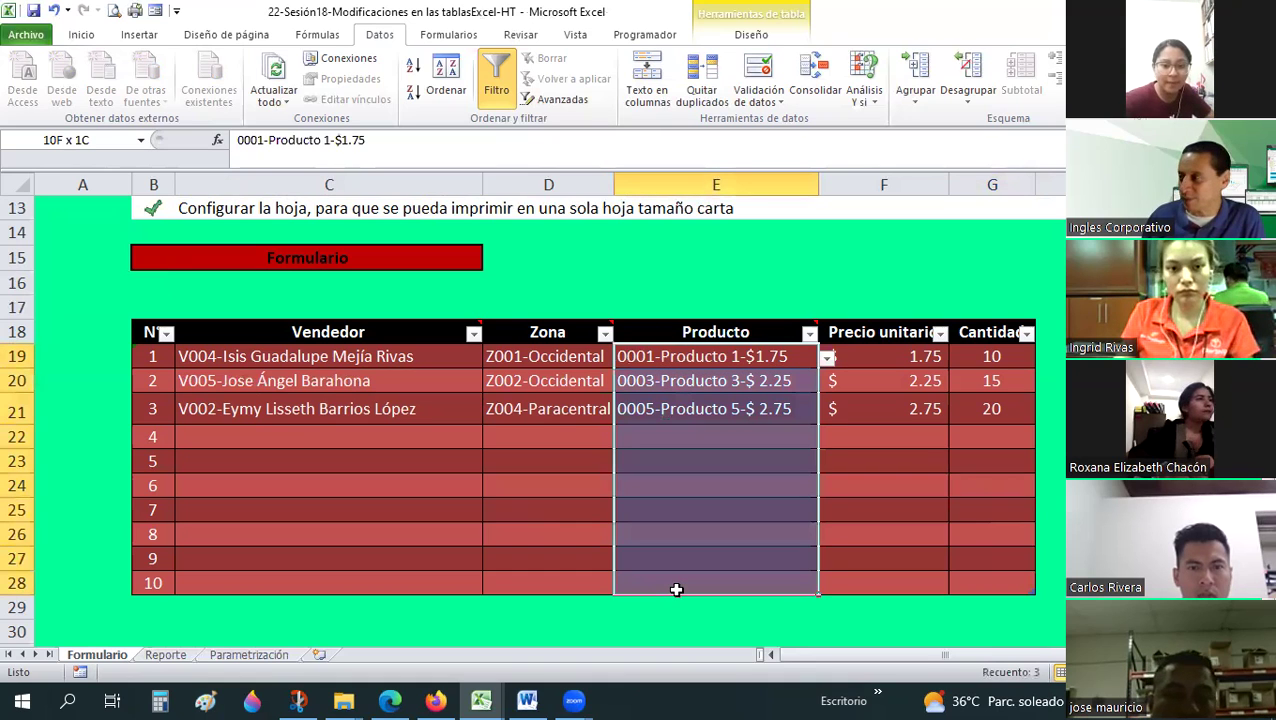
left_click_drag(676, 590, 676, 590)
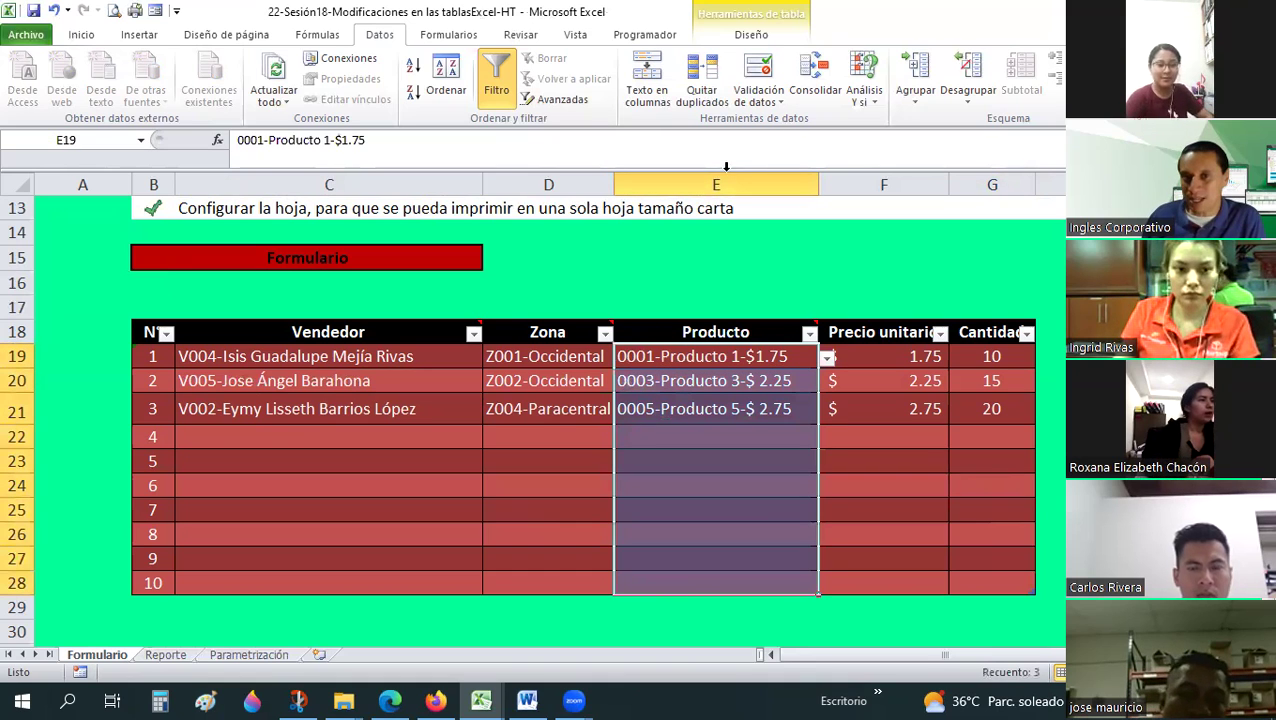
left_click(770, 100)
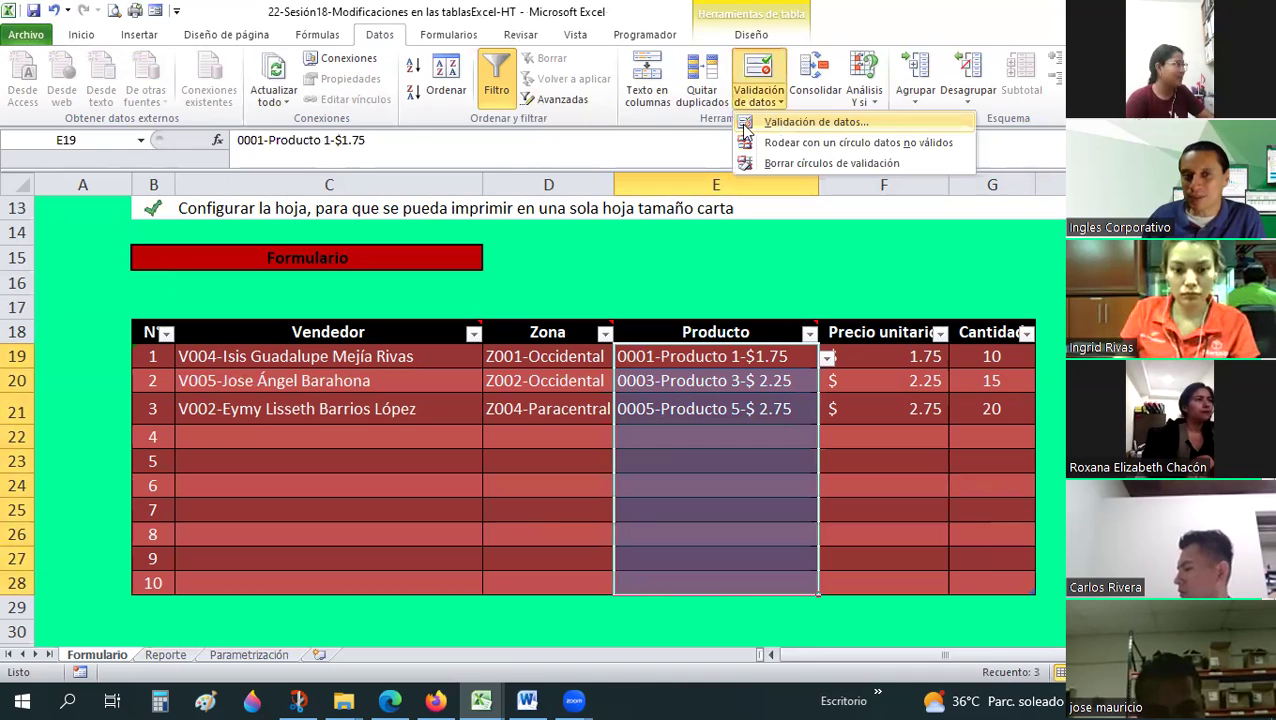
left_click(800, 122)
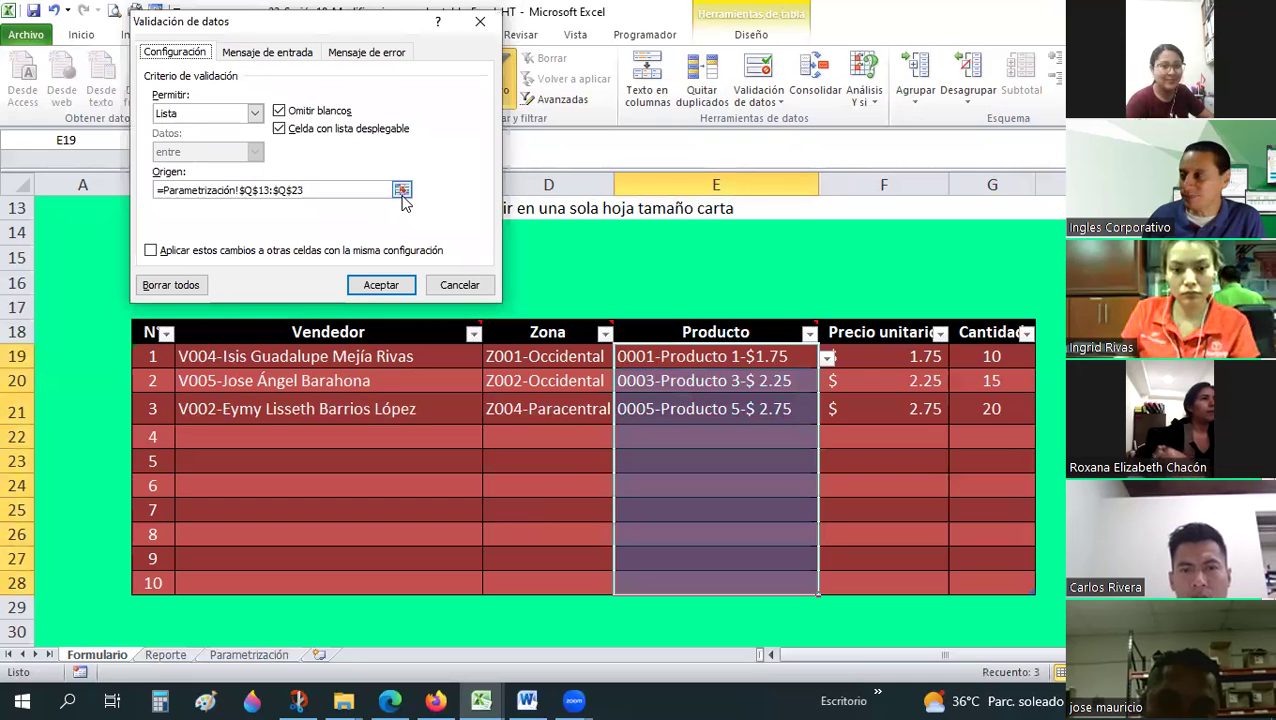
left_click(402, 190)
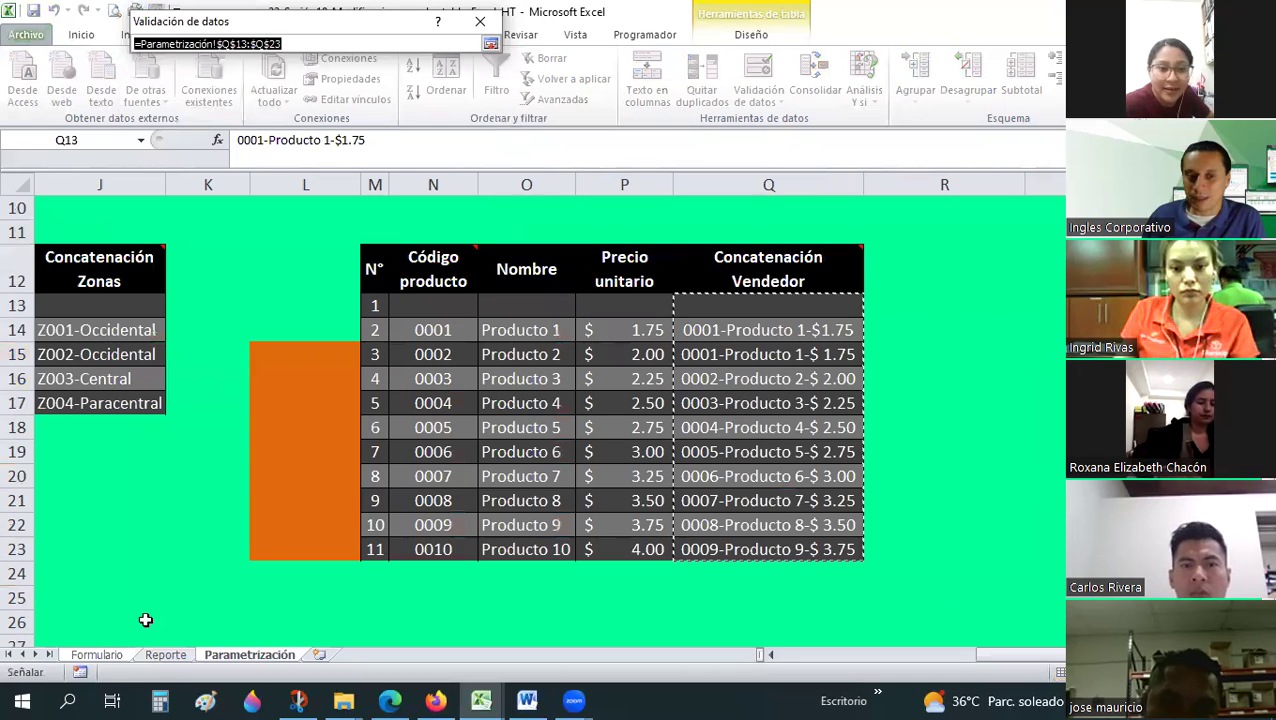
left_click(490, 47)
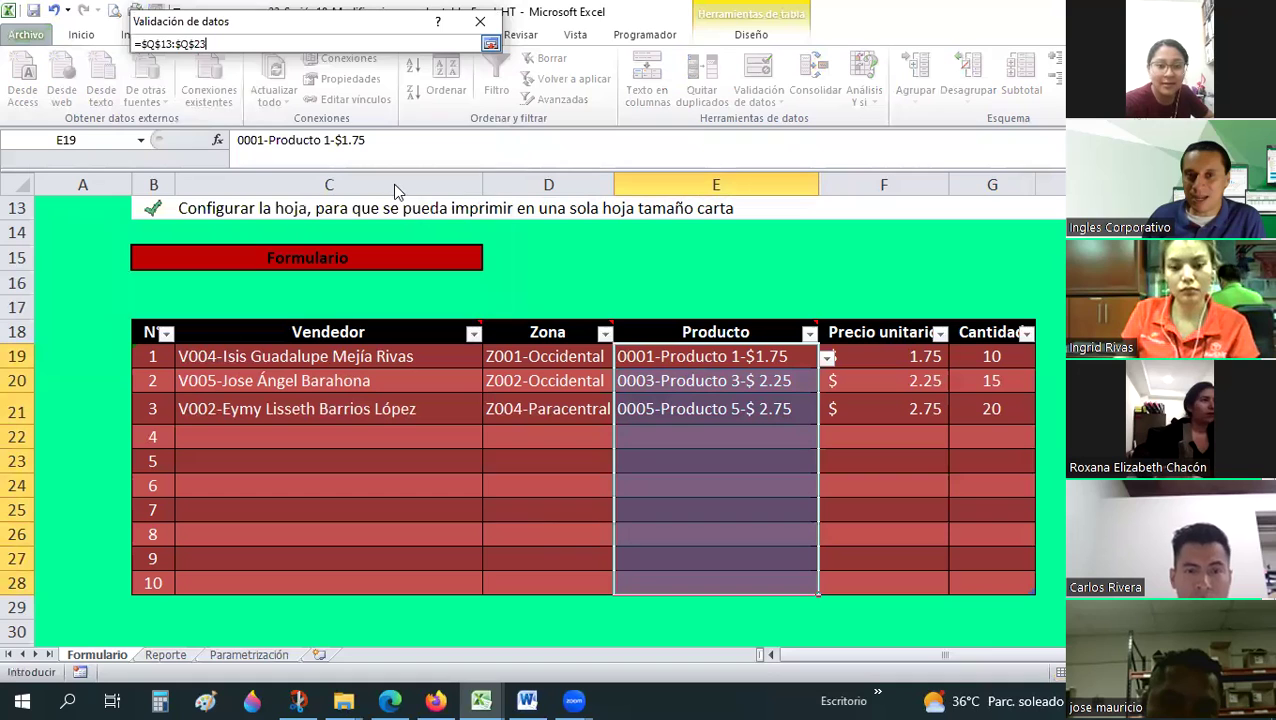
left_click(927, 376)
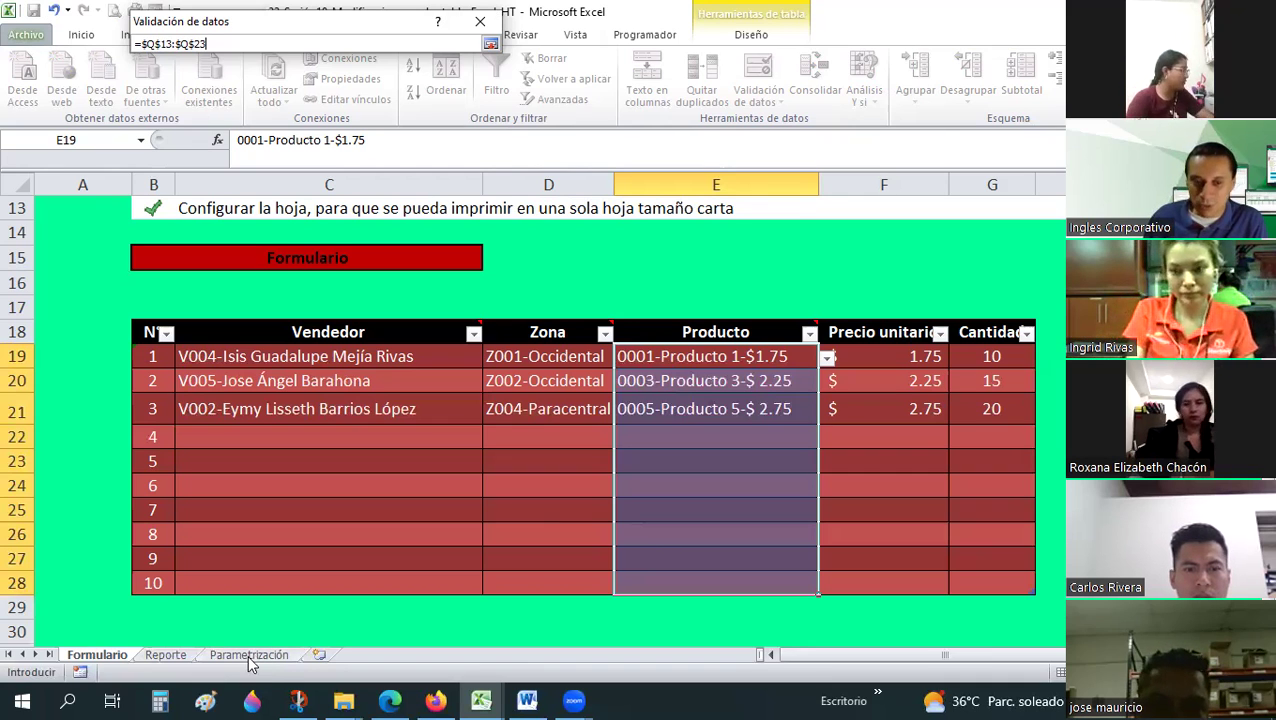
left_click(250, 655)
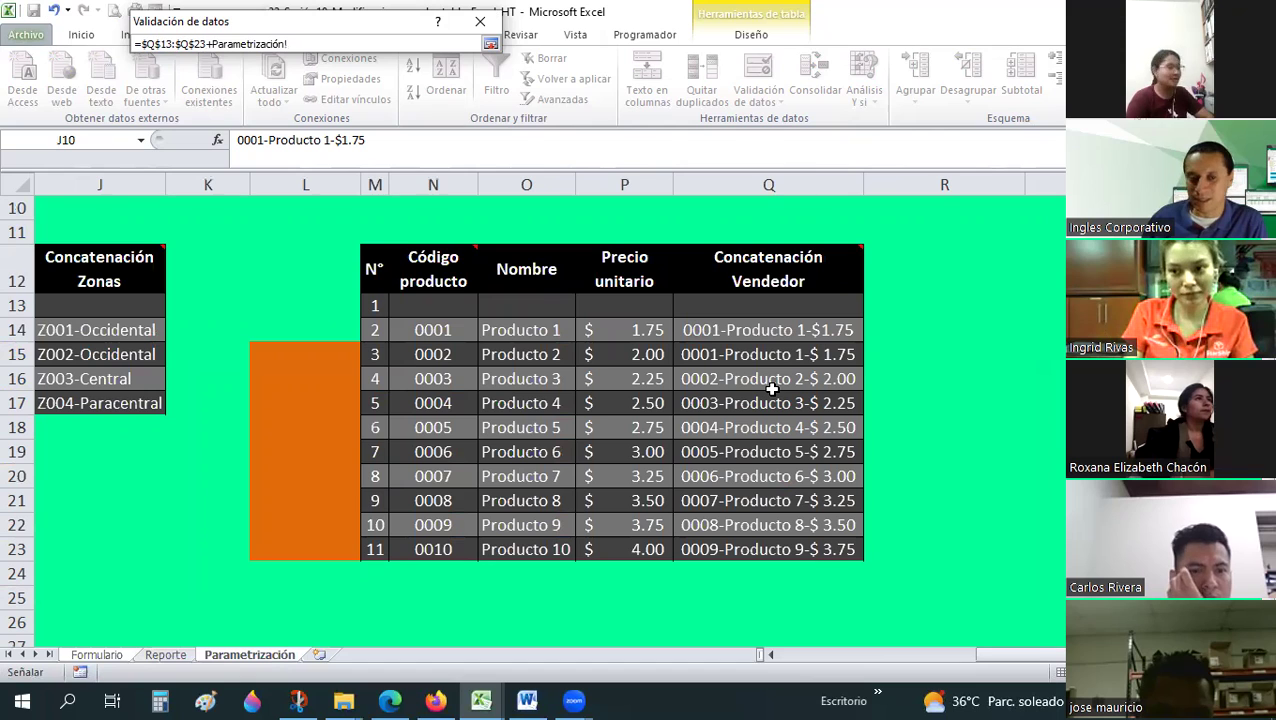
left_click(96, 655)
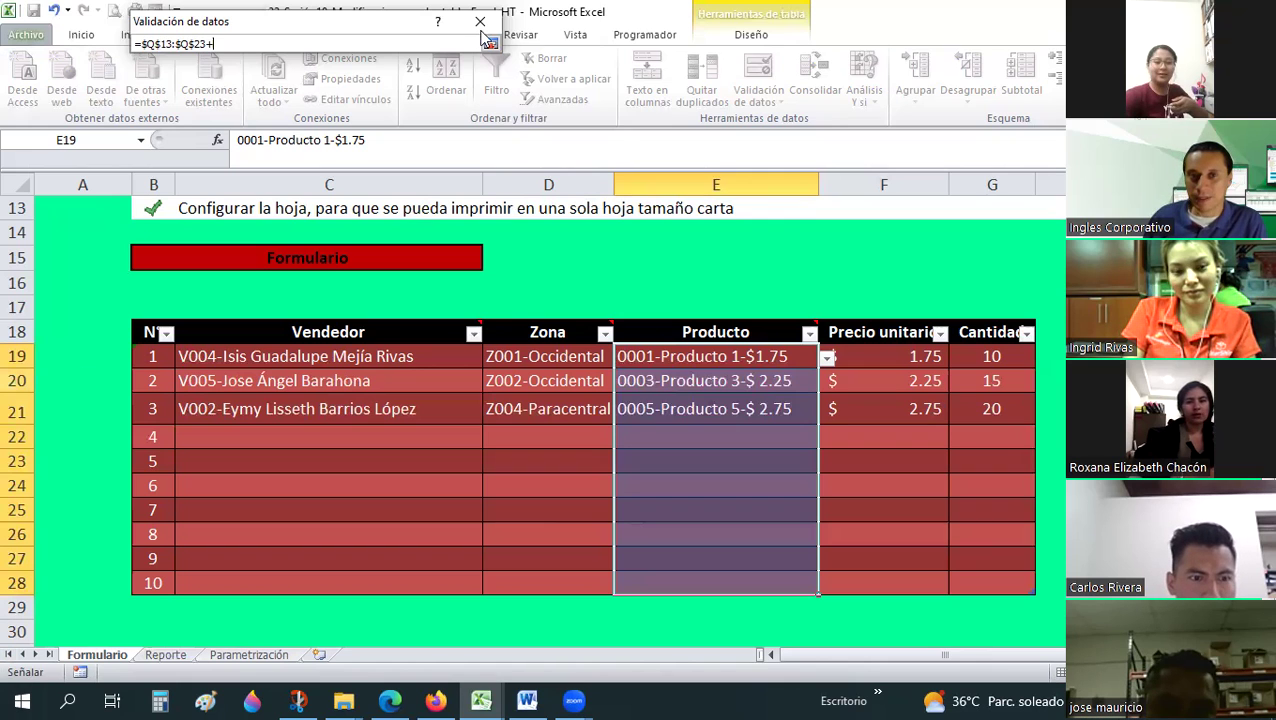
key("Return")
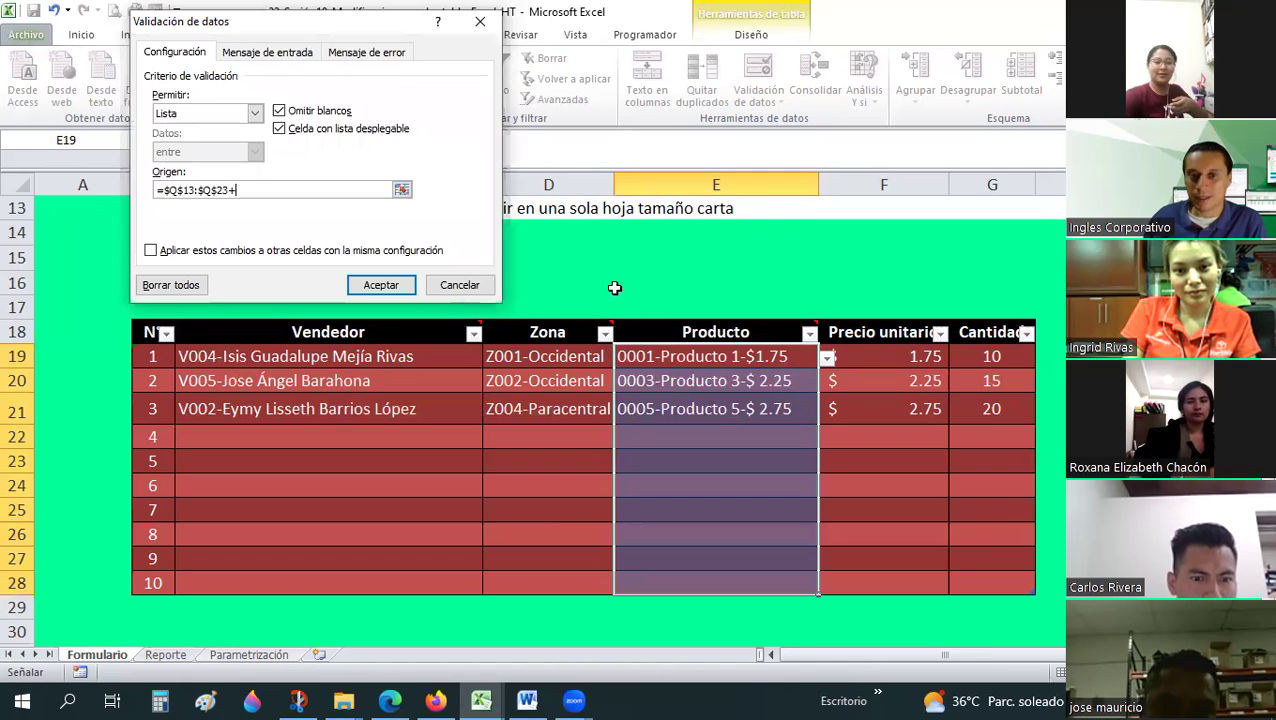
key("Escape")
left_click(614, 288)
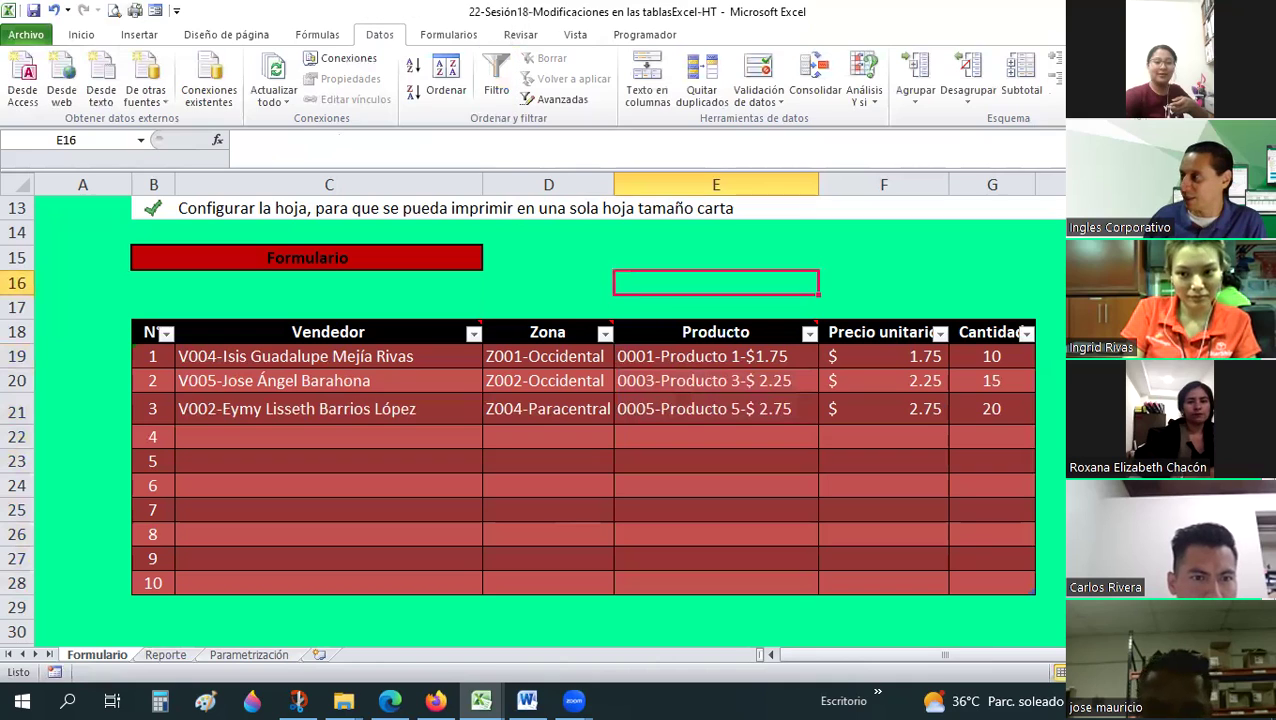
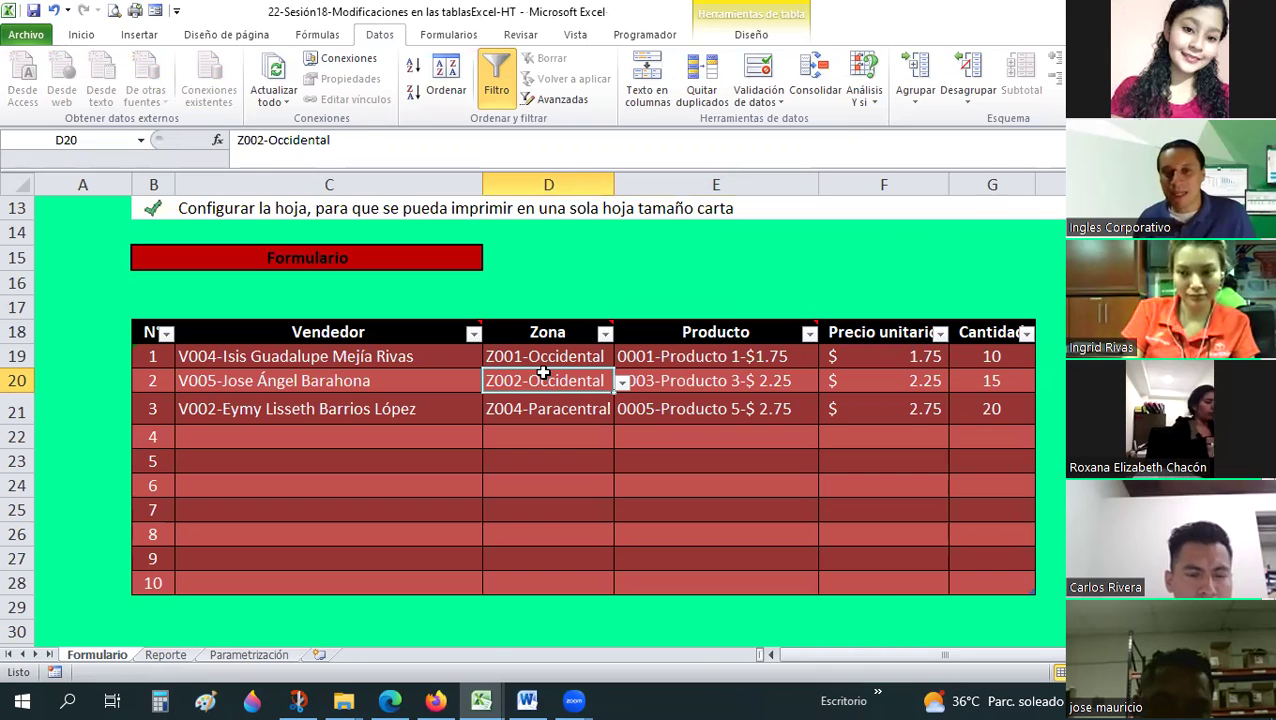
- Select Formulario's ten Producto cells, E19 through E28
left_click(728, 356)
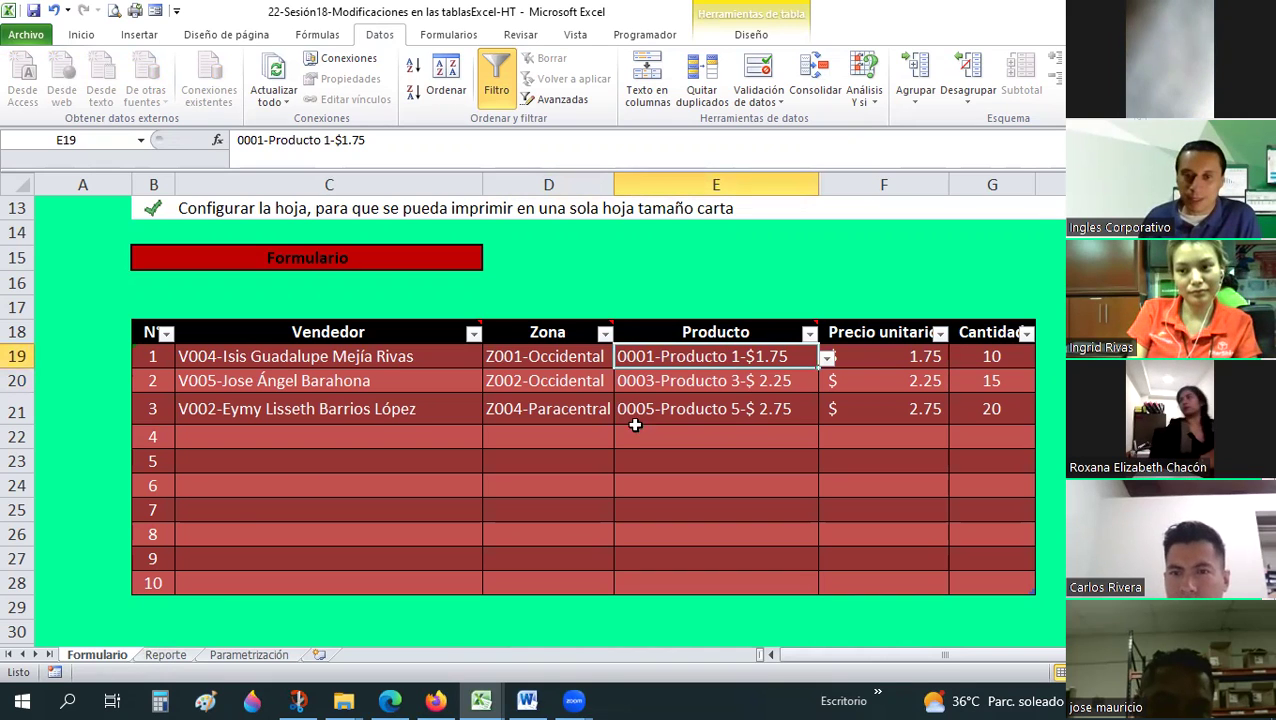
left_click_drag(718, 355, 720, 584)
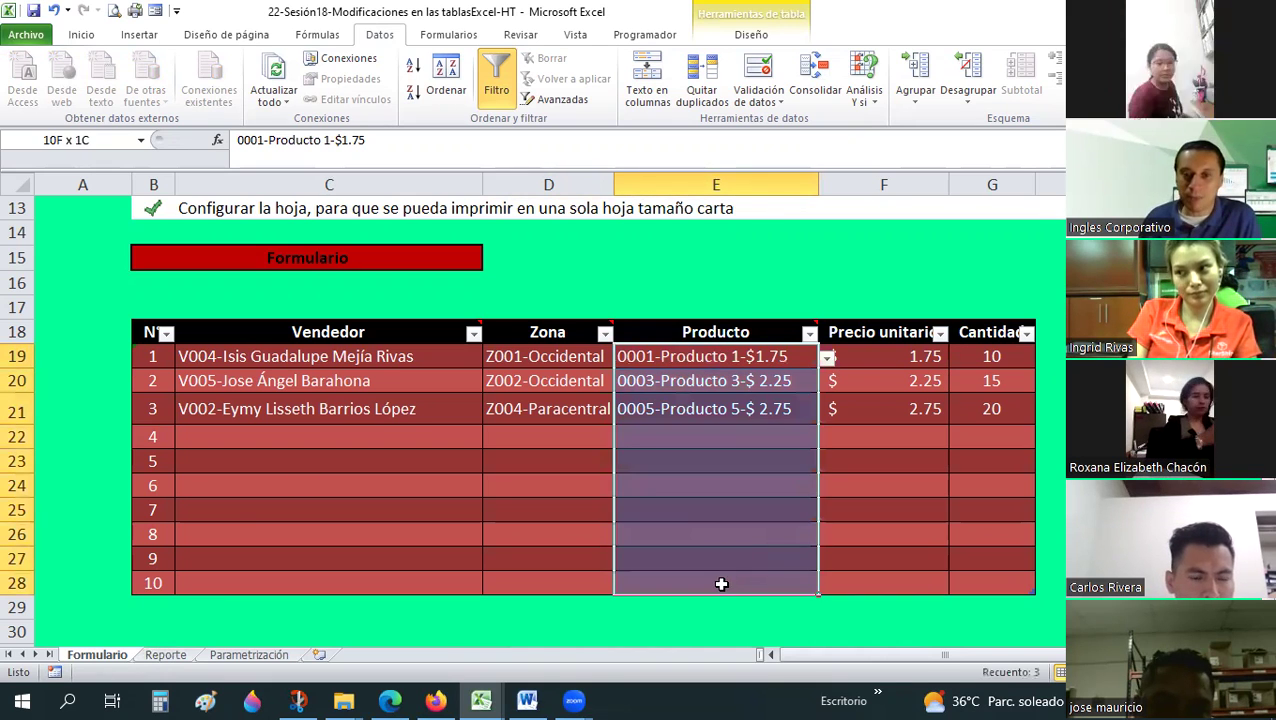
- Inspect the Producto validation list source, Parametrización Q13:Q23, then close the dialog
left_click(775, 102)
left_click(768, 124)
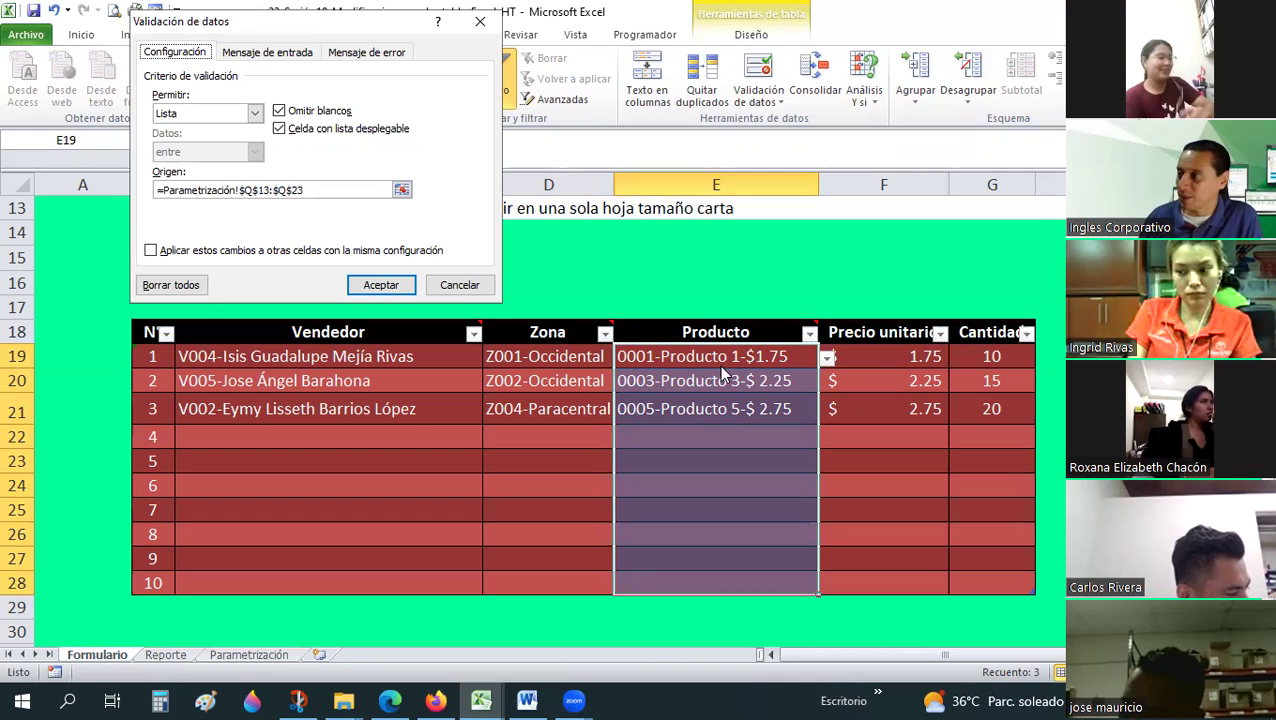
left_click(325, 188)
left_click_drag(325, 188, 98, 182)
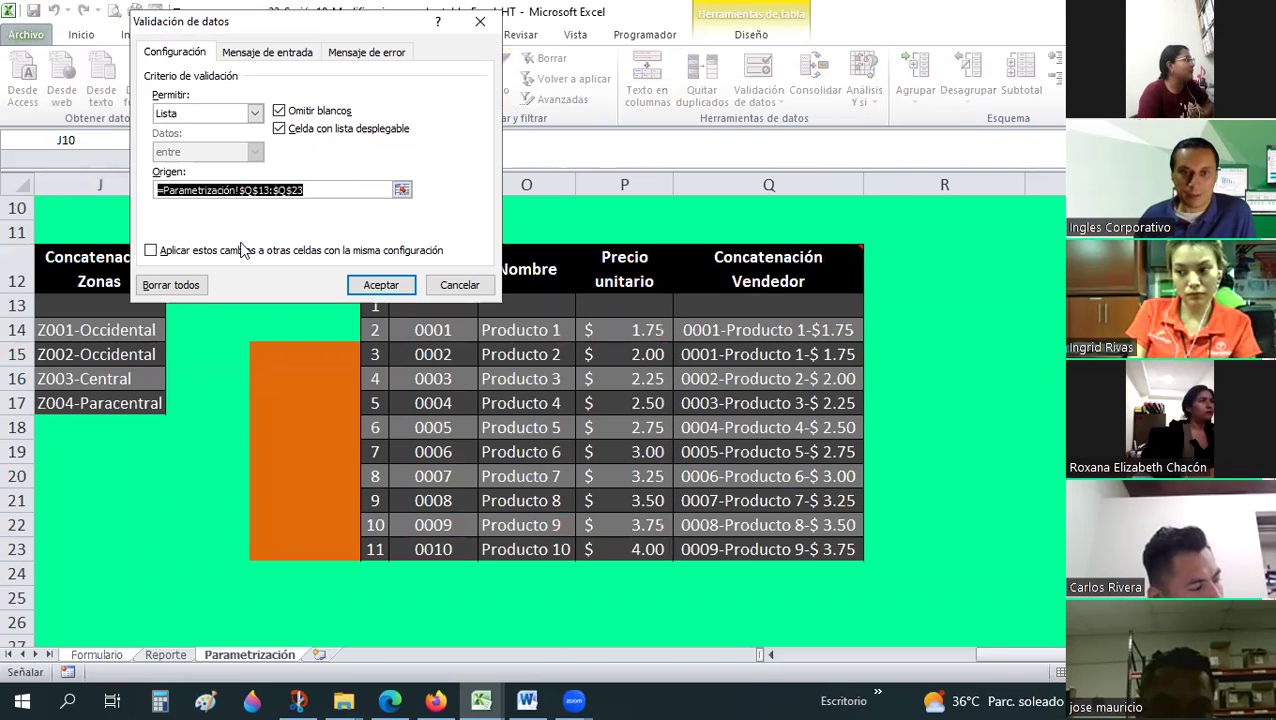
key("Escape")
- Reselect Producto cells E19:E28 and reopen the Validación de datos menu
left_click(769, 410)
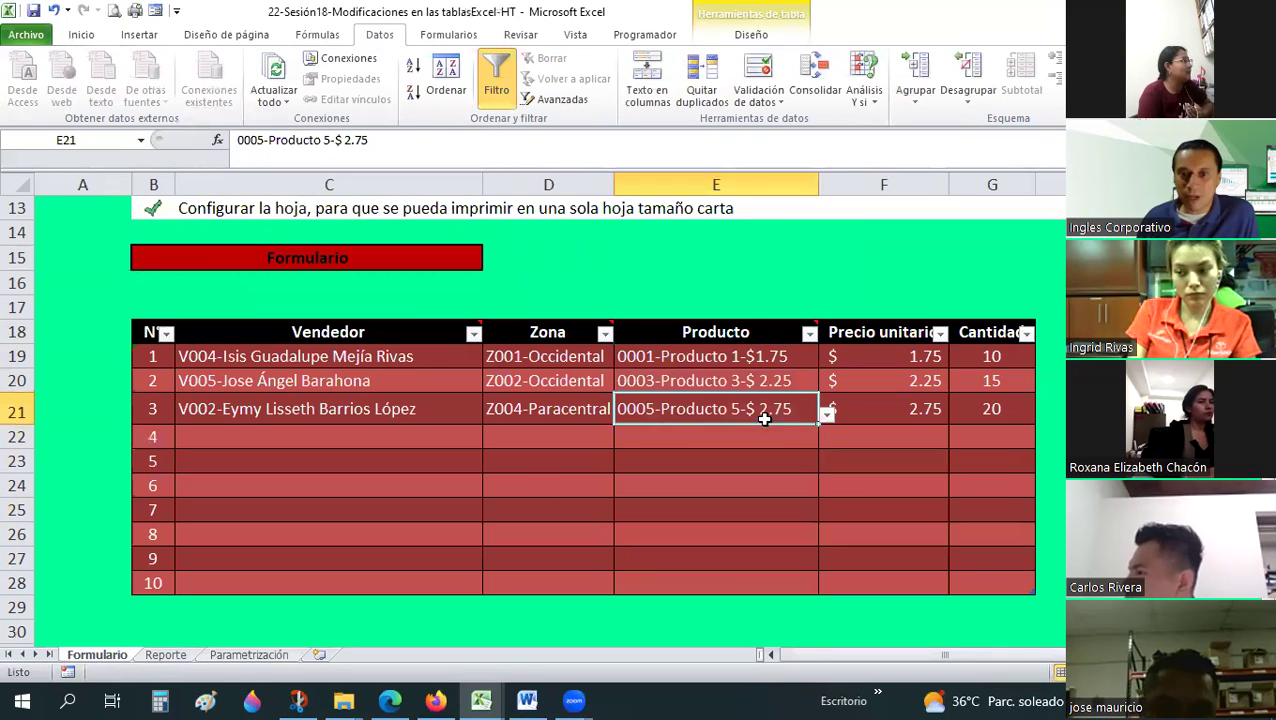
left_click(730, 353)
left_click_drag(730, 353, 703, 578)
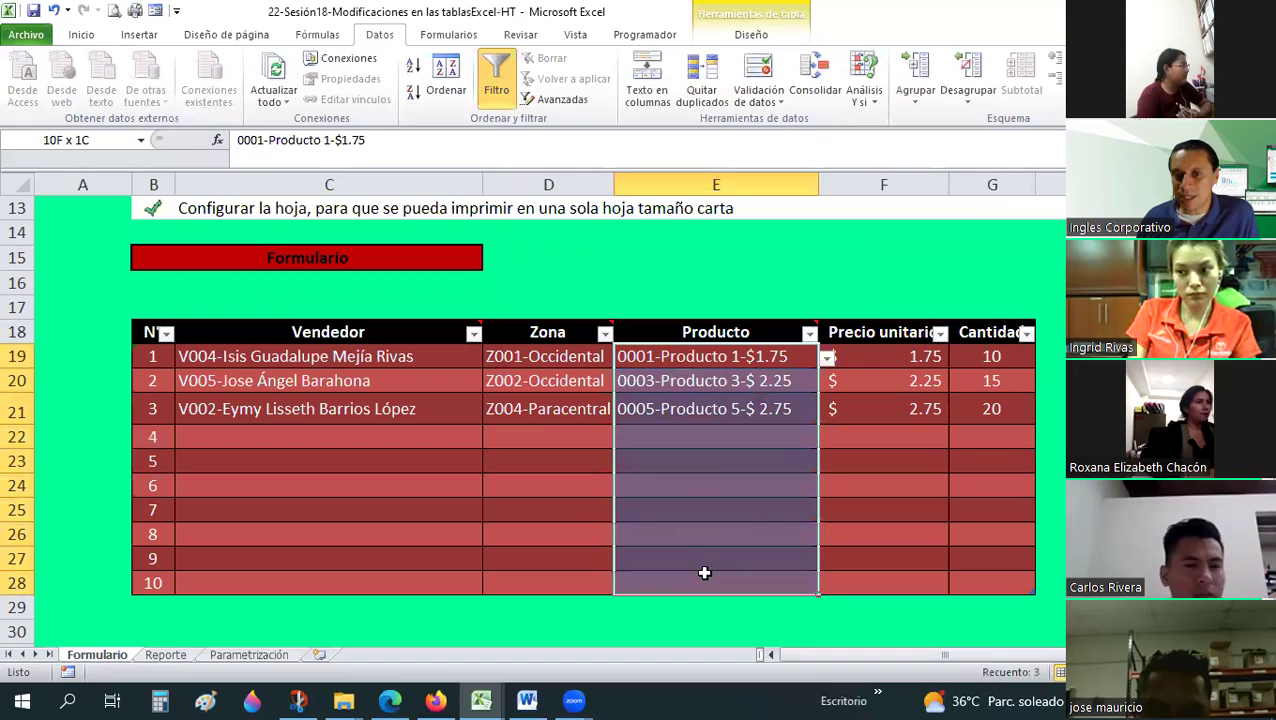
left_click(748, 95)
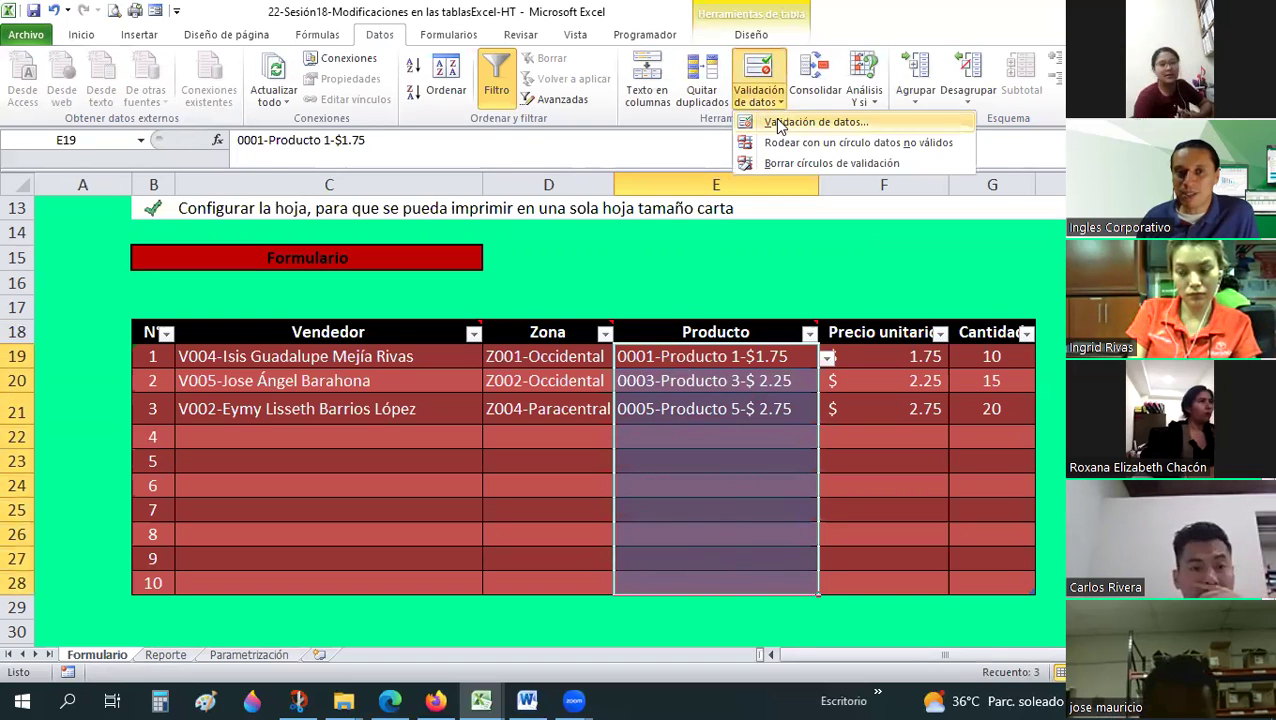
- Reopen the Producto validation settings and reveal the list source =Parametrización!$Q$13:$Q$23
left_click(763, 120)
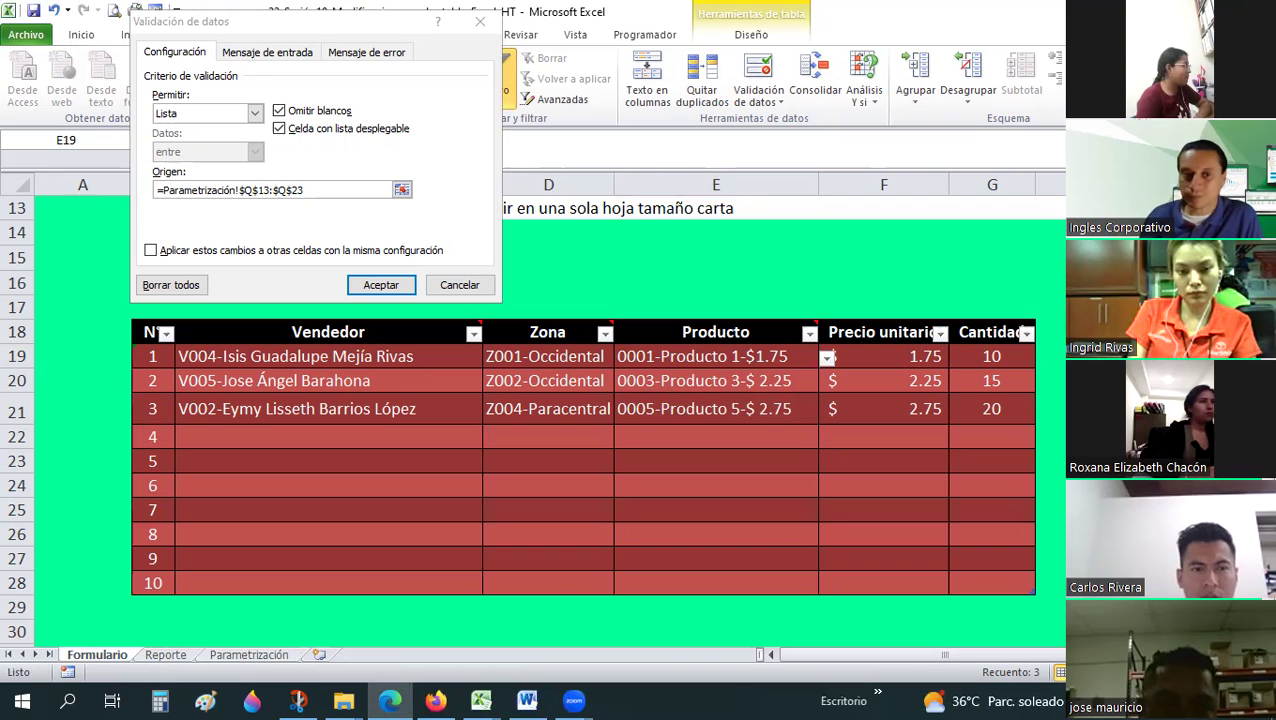
right_click(328, 189)
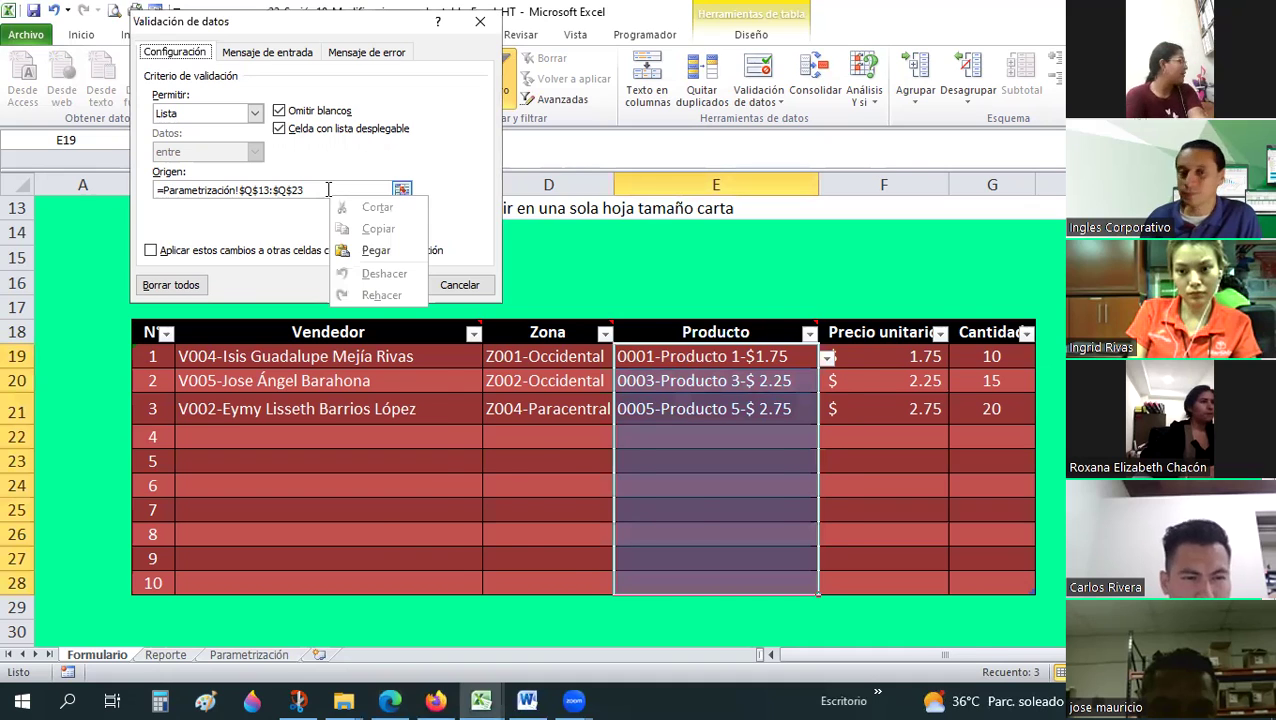
left_click(328, 189)
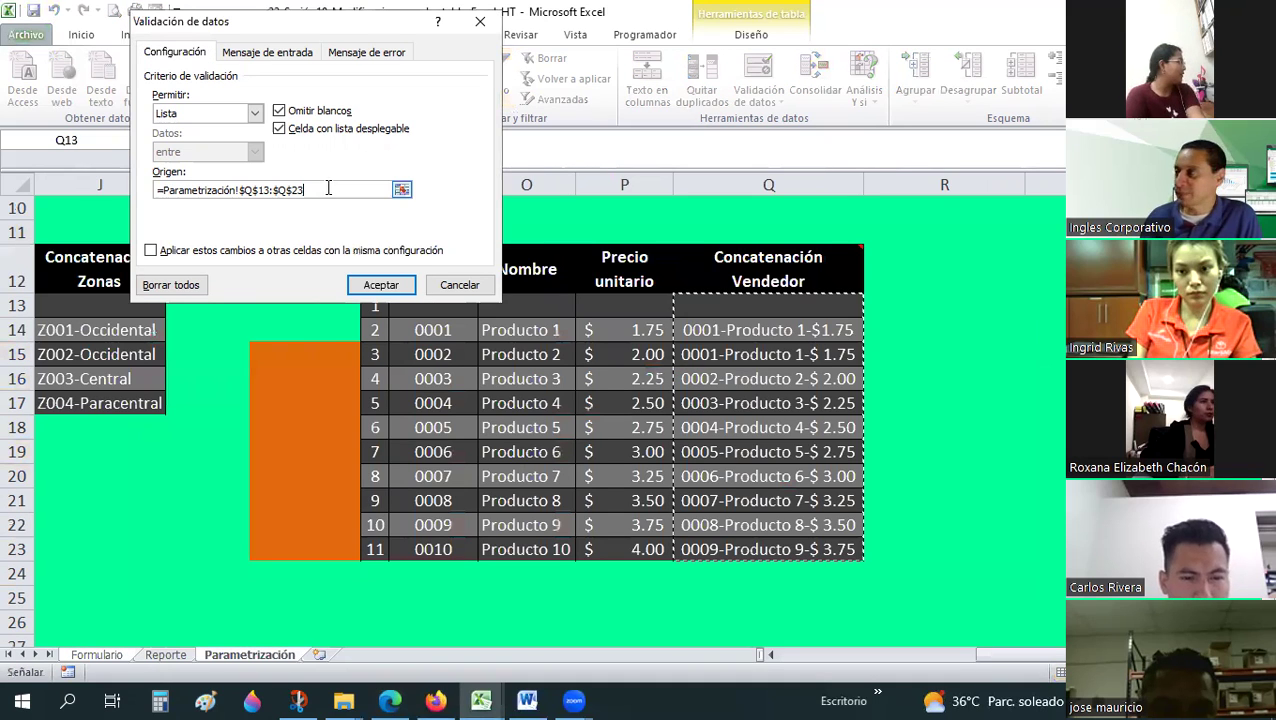
- Close the Validación de datos dialog and return to the Formulario sheet's sales table
left_click(97, 655)
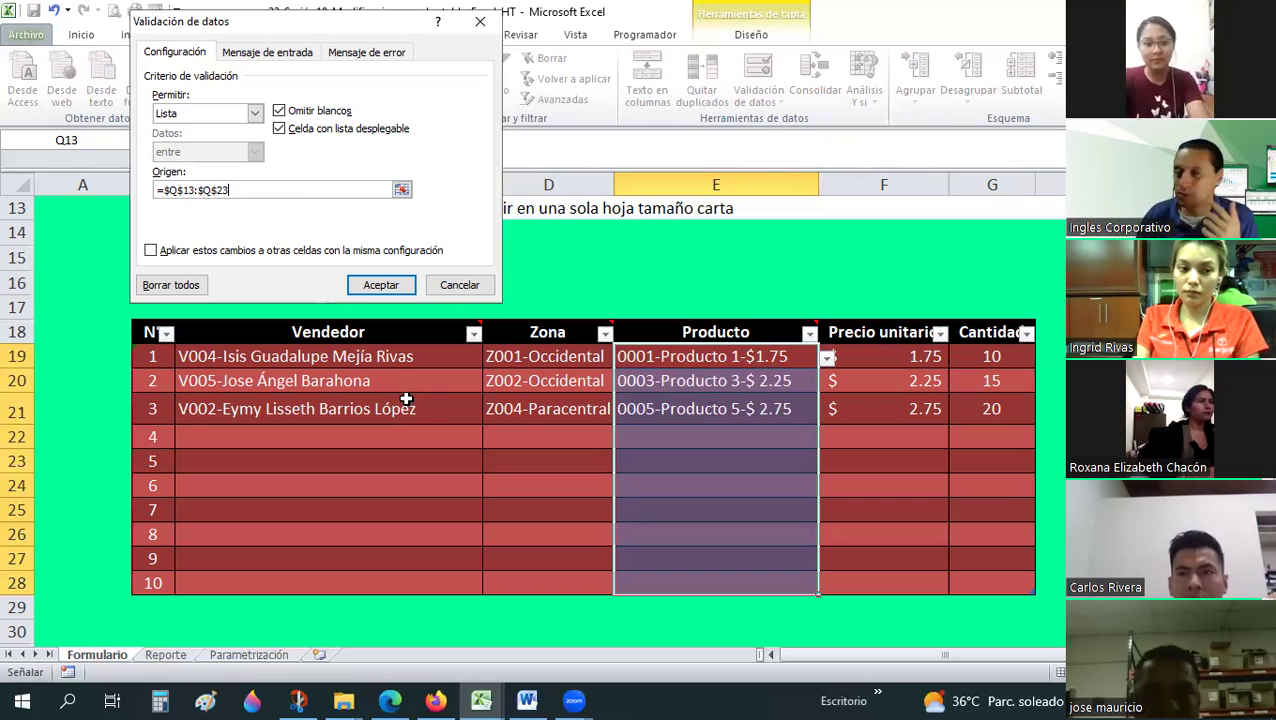
left_click(483, 287)
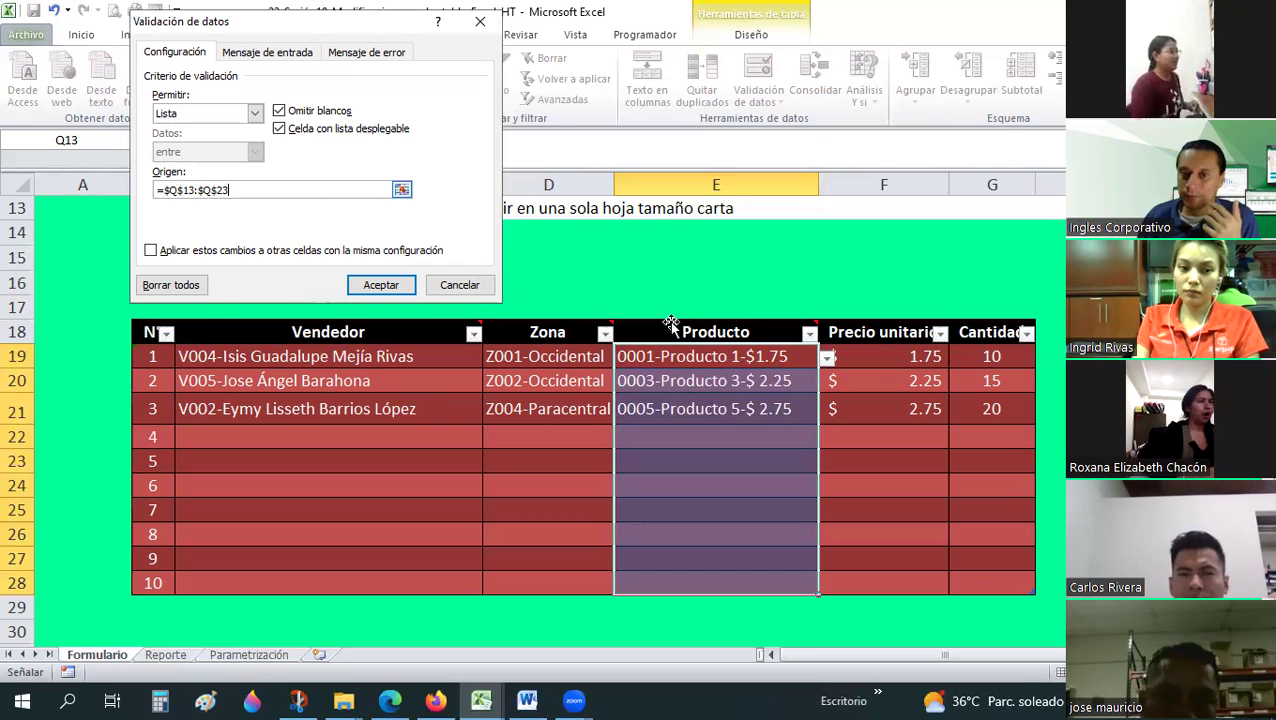
key("Up")
key("Up")
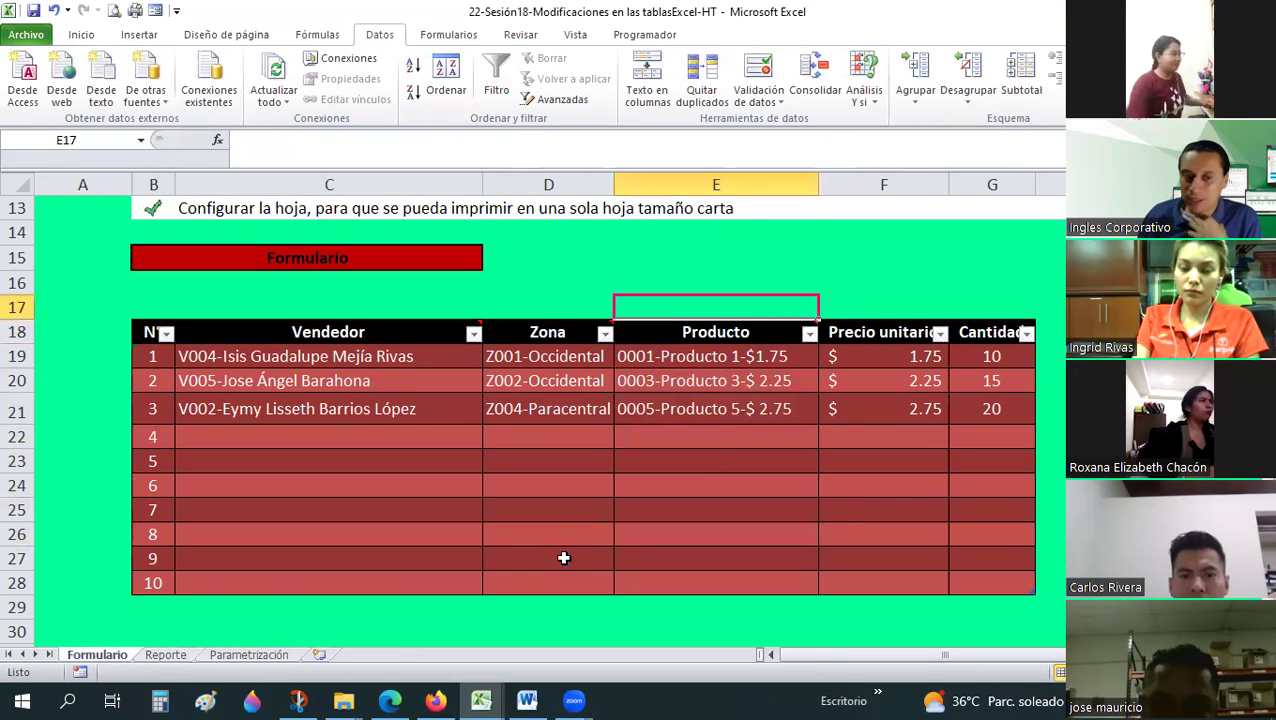
- Try linking Reporte's first Vendedor cell to Formulario; an invalid-value warning rejects it
left_click(286, 355)
left_click(569, 376)
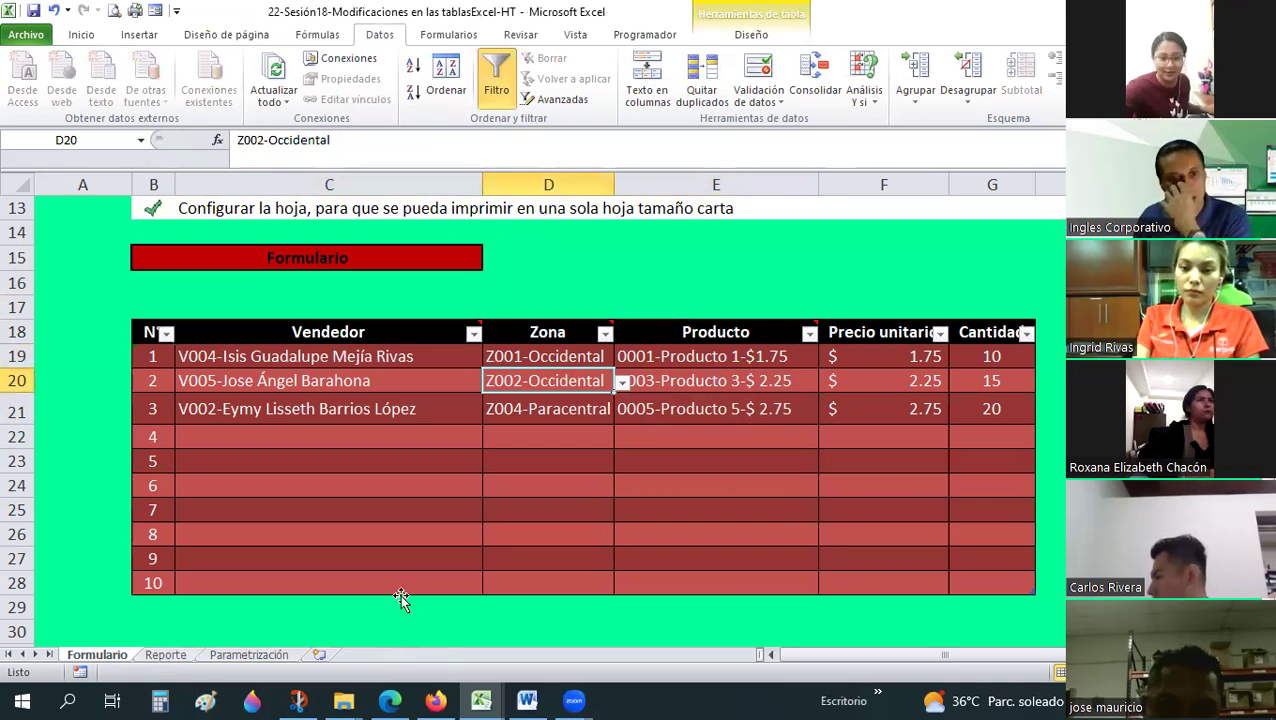
key("ctrl+Page_Down")
left_click(292, 391)
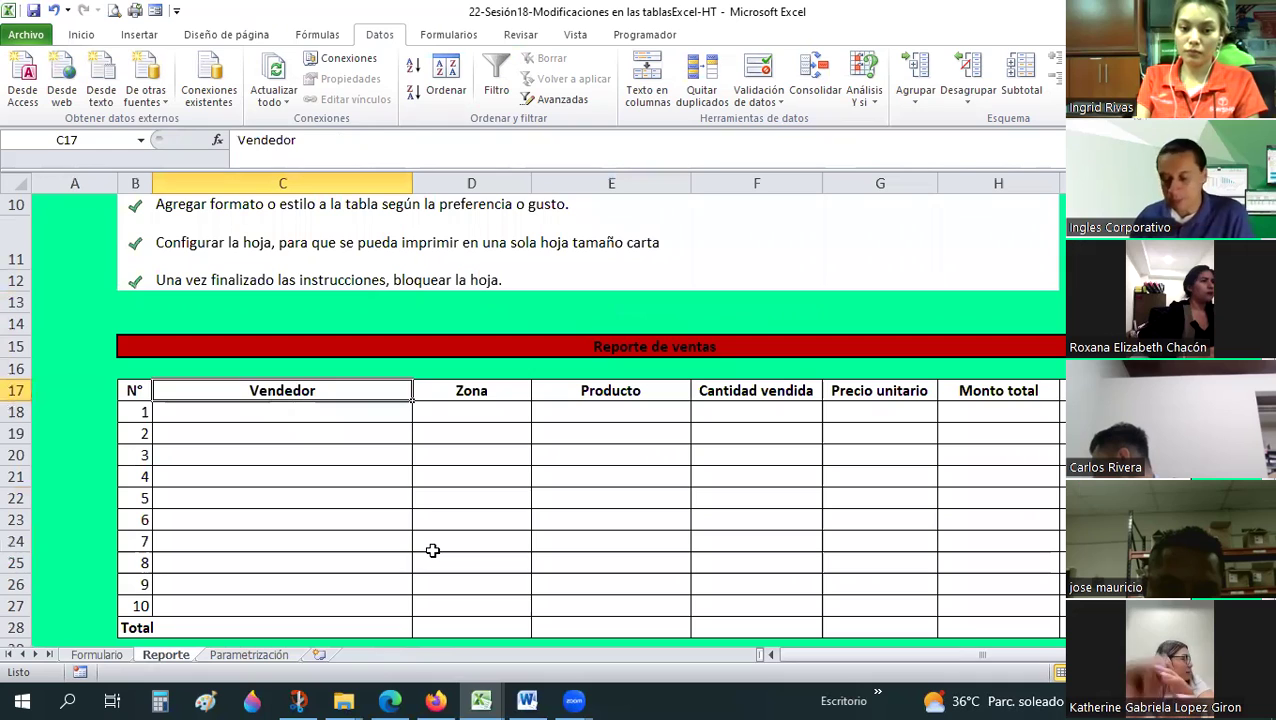
key("Return")
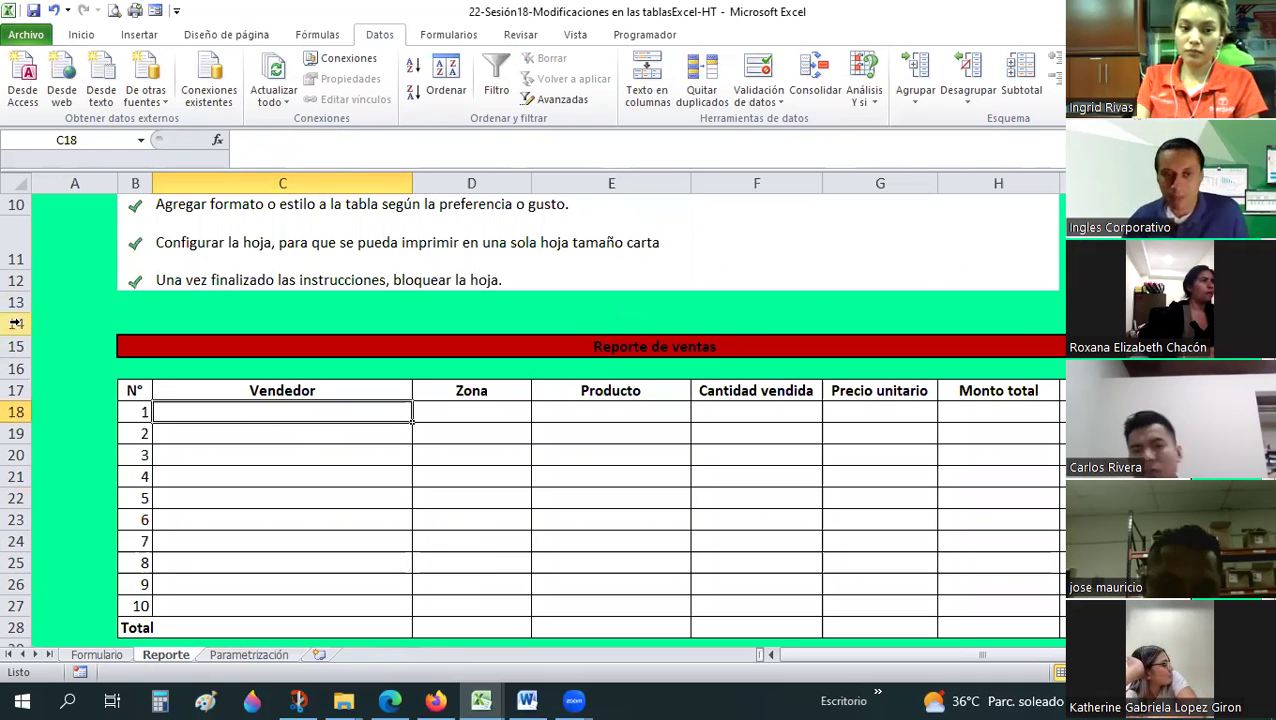
type("=")
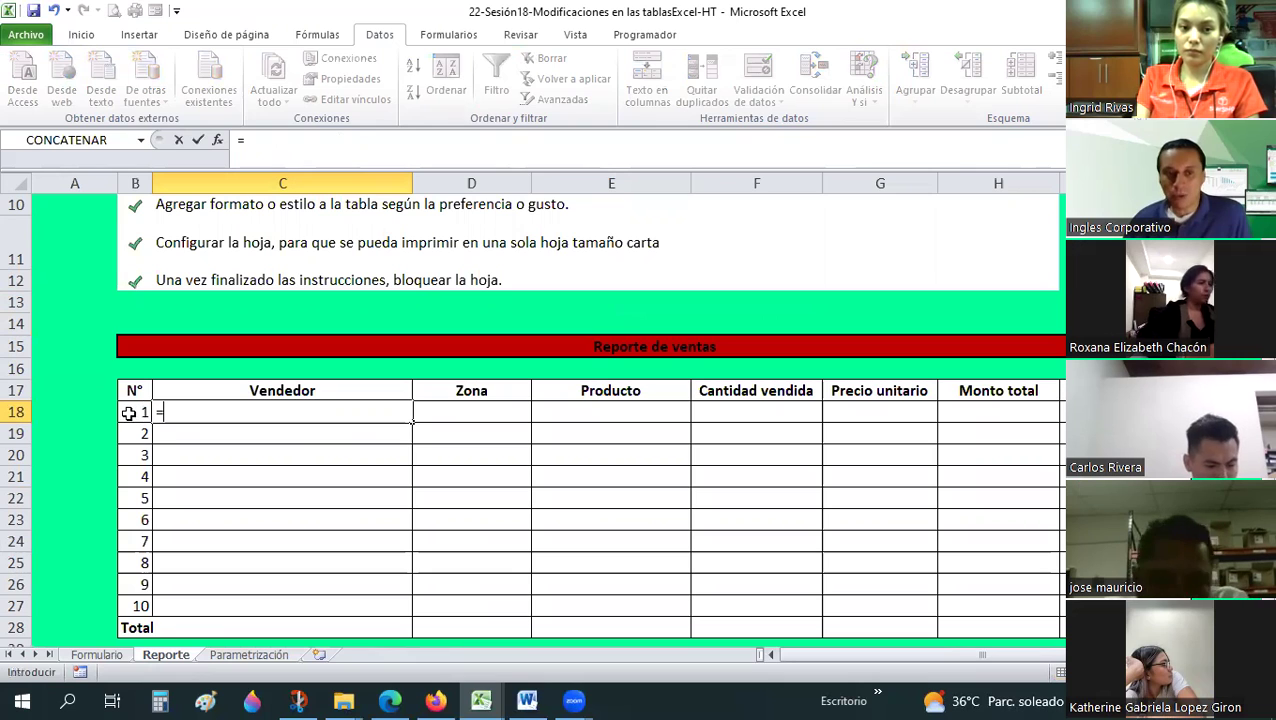
left_click(120, 656)
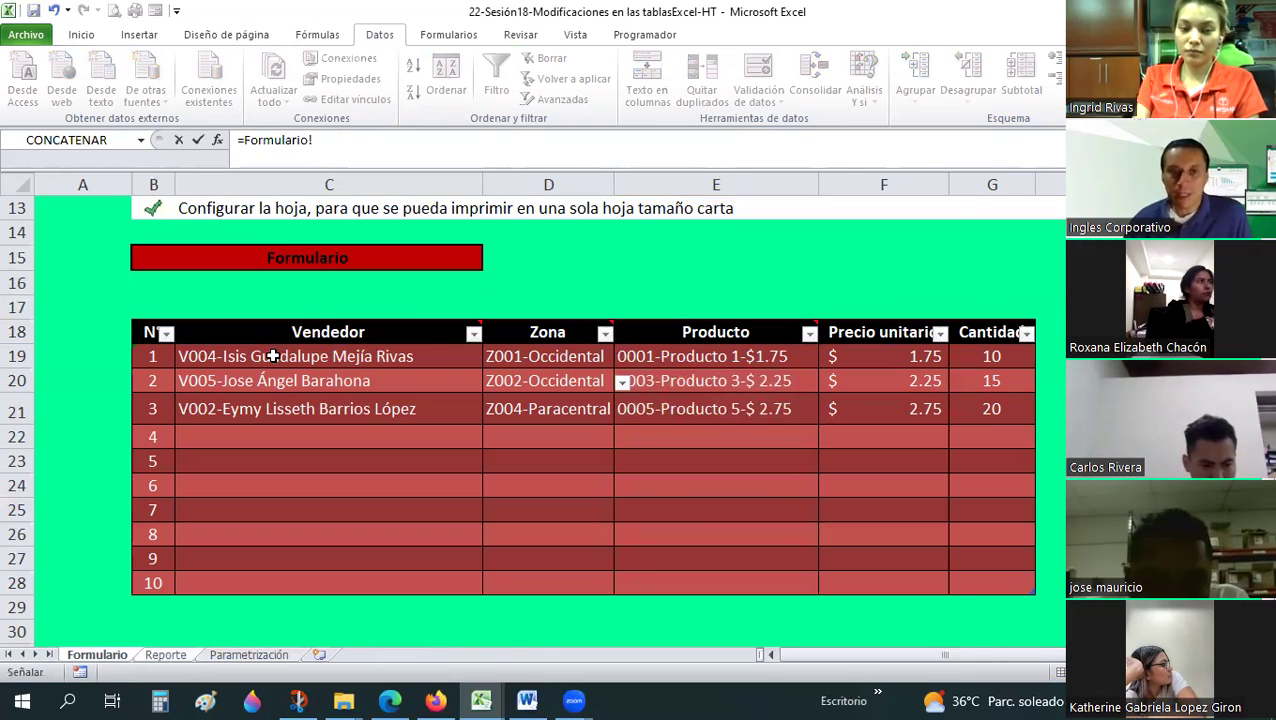
key("Return")
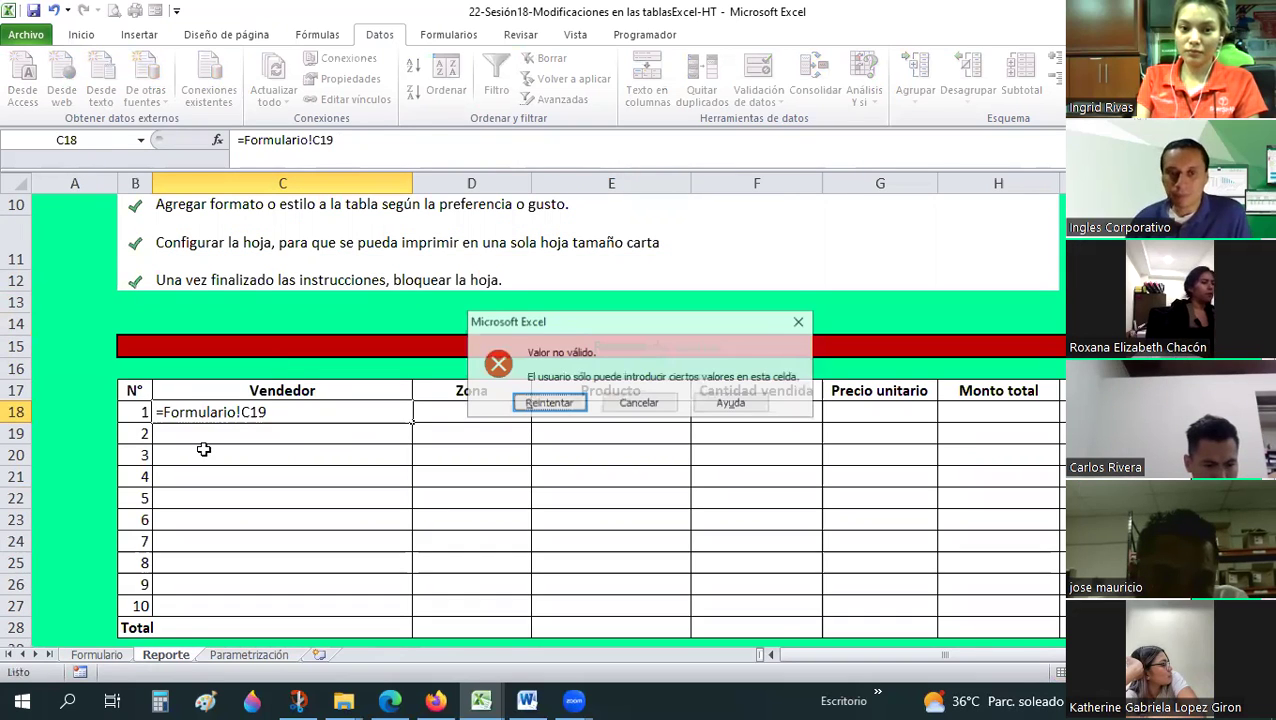
key("Escape")
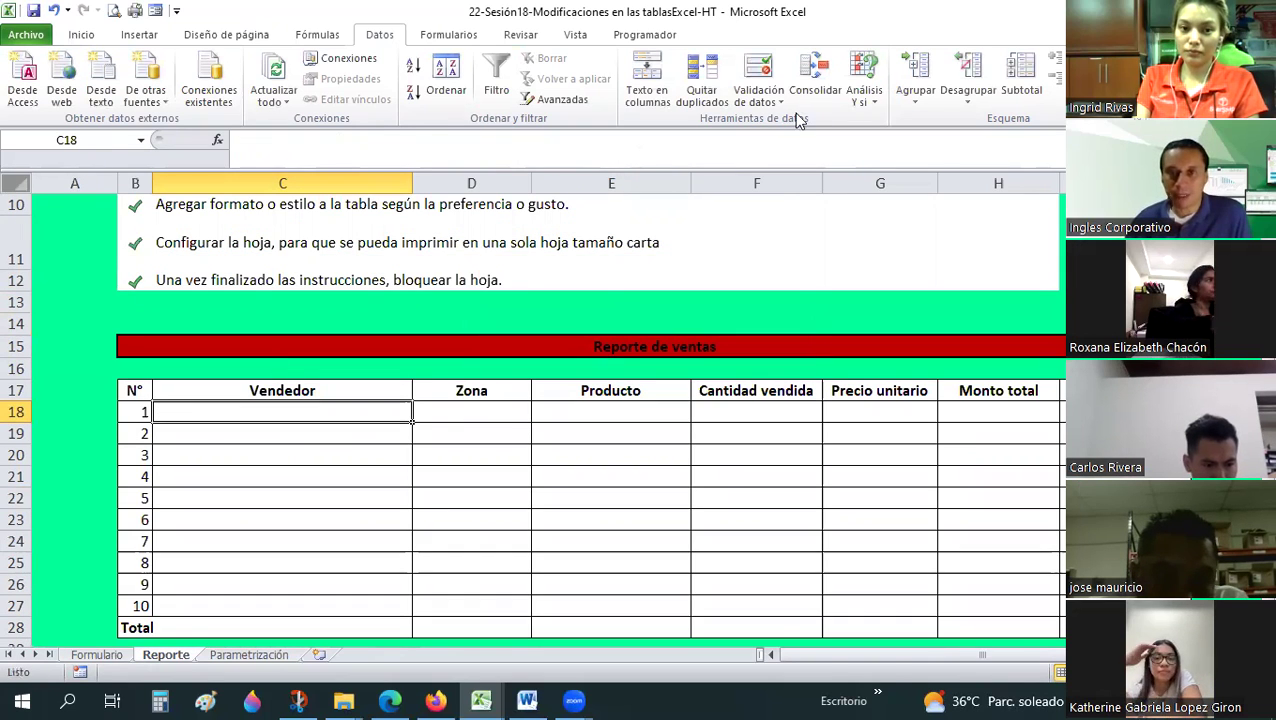
- Select the whole Reporte sheet and clear every data validation rule with Borrar todos
key("ctrl+a")
left_click(762, 96)
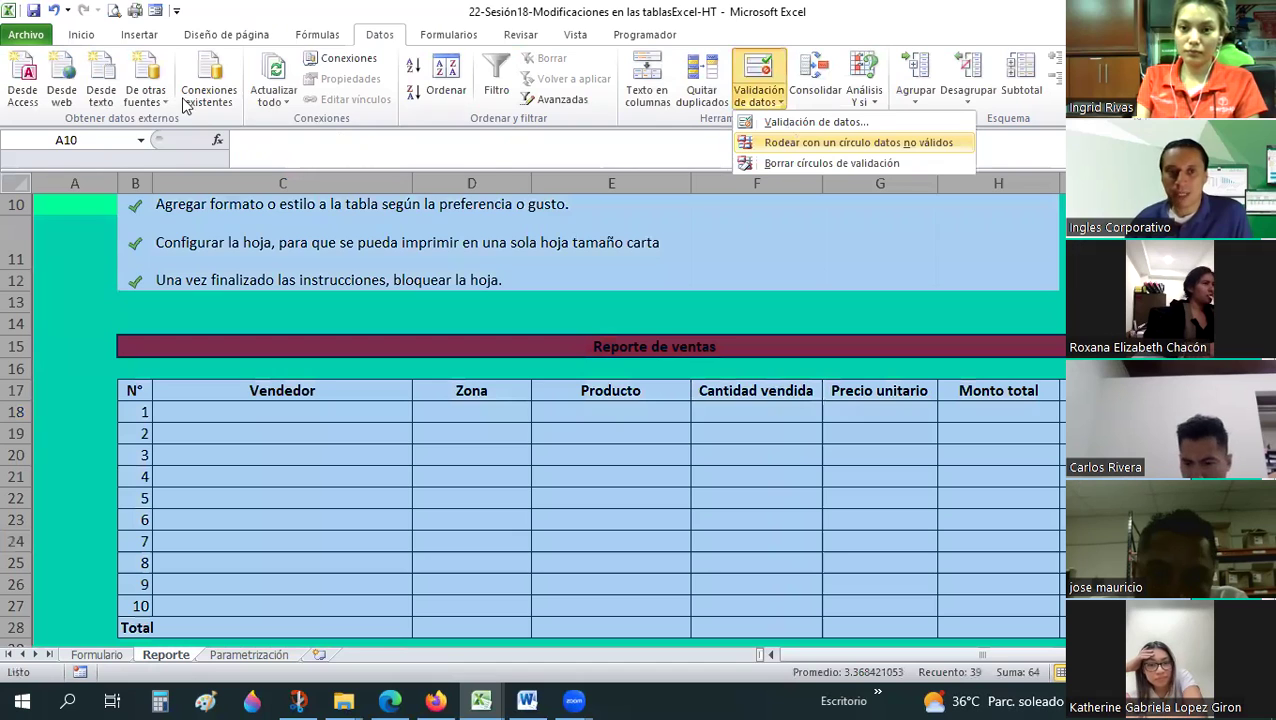
key("v")
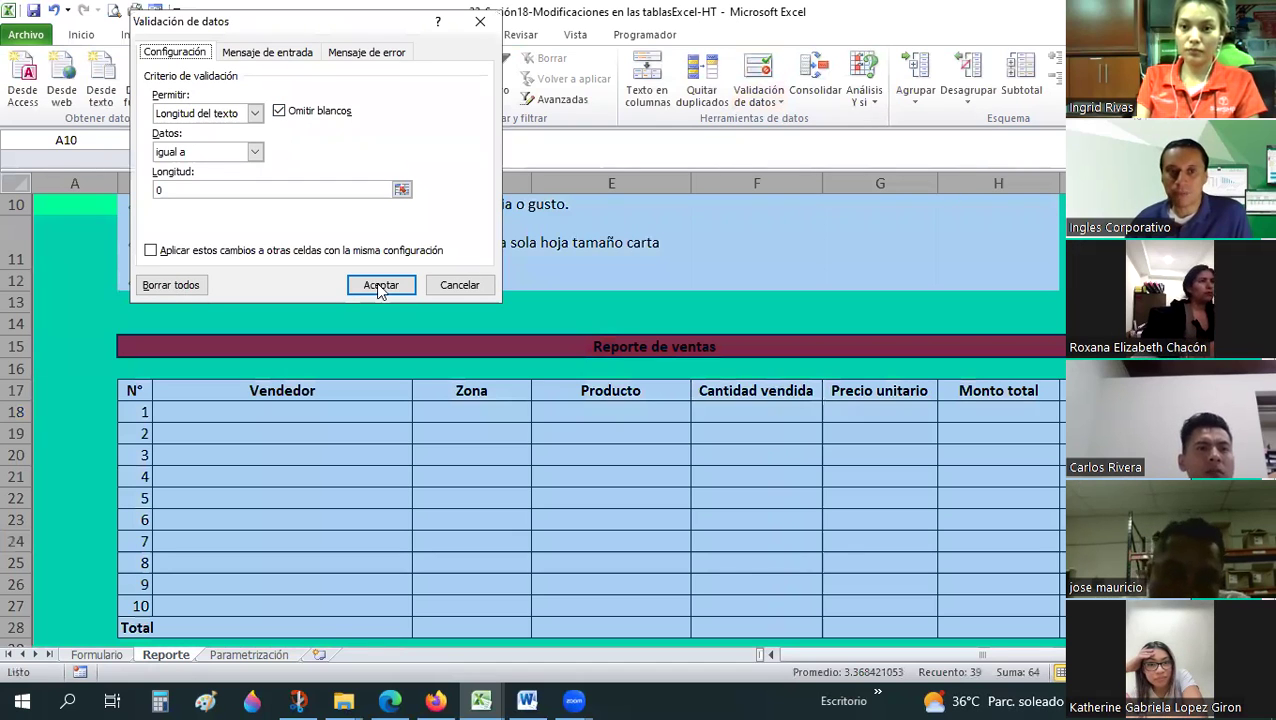
left_click(176, 285)
key("Return")
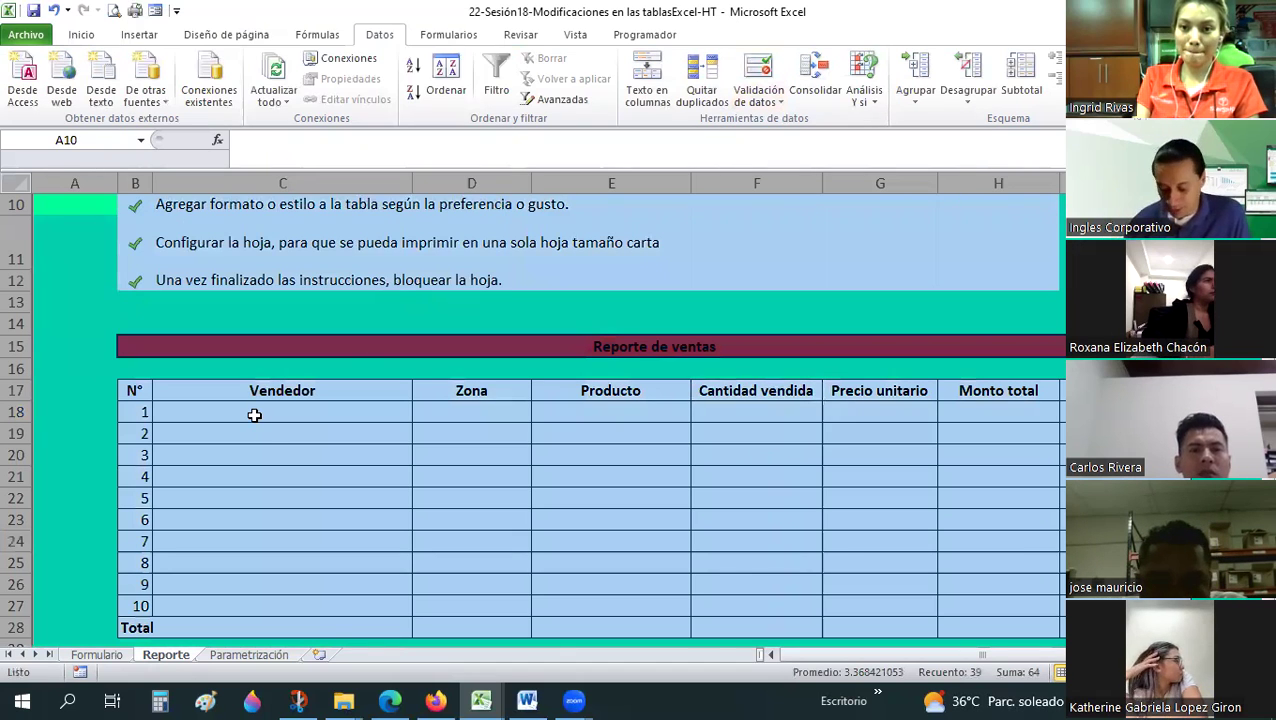
left_click(254, 415)
- Link C18 to Formulario's first seller and paste the formula down the Vendedor column
type("=")
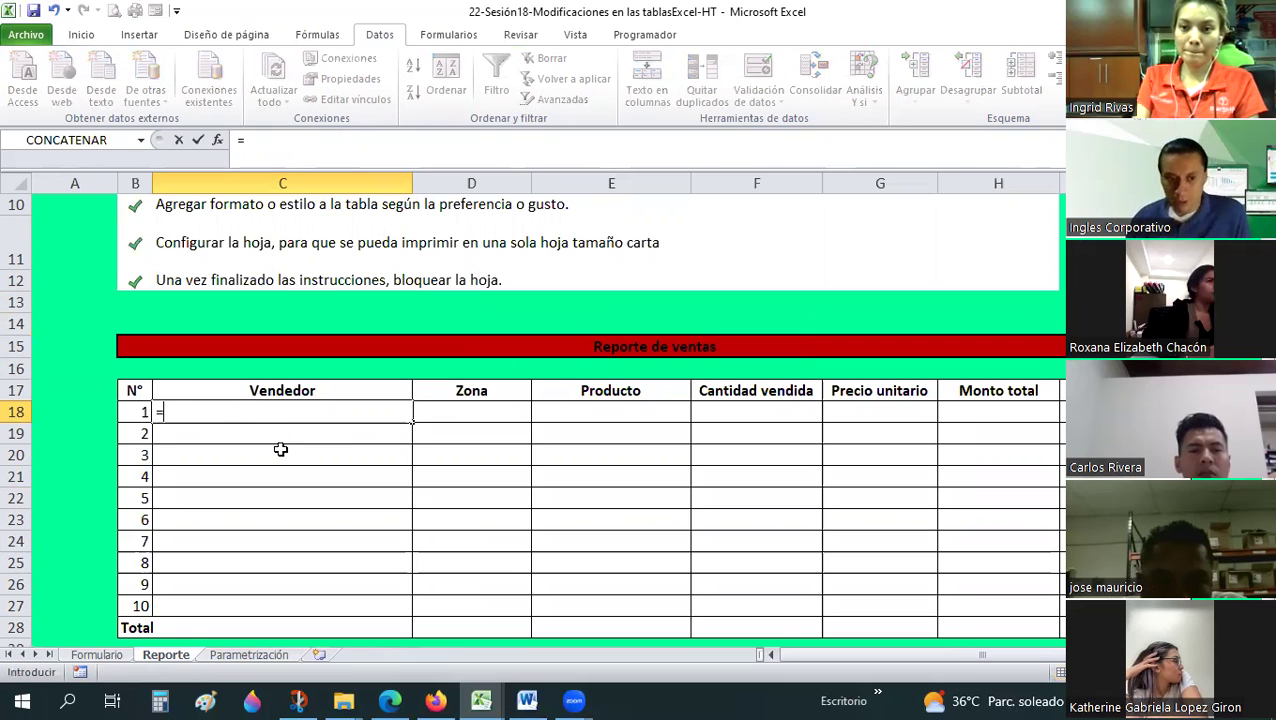
left_click(96, 654)
left_click(267, 356)
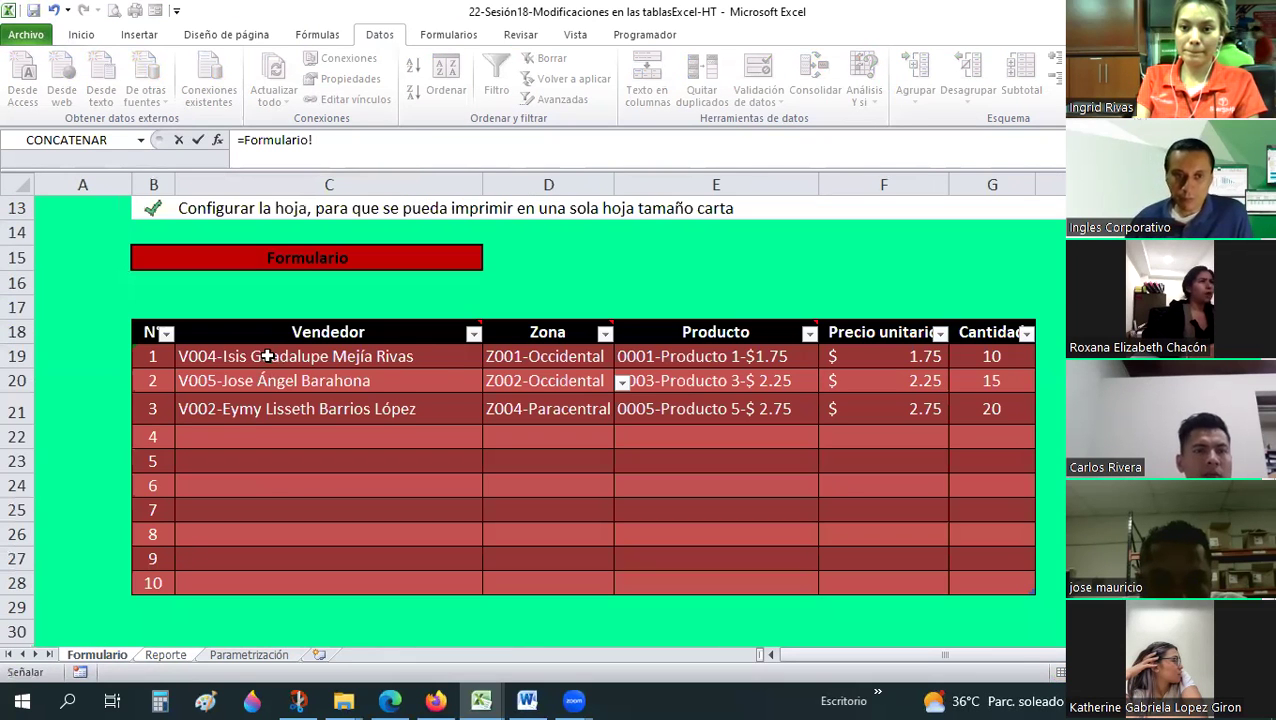
key("Return")
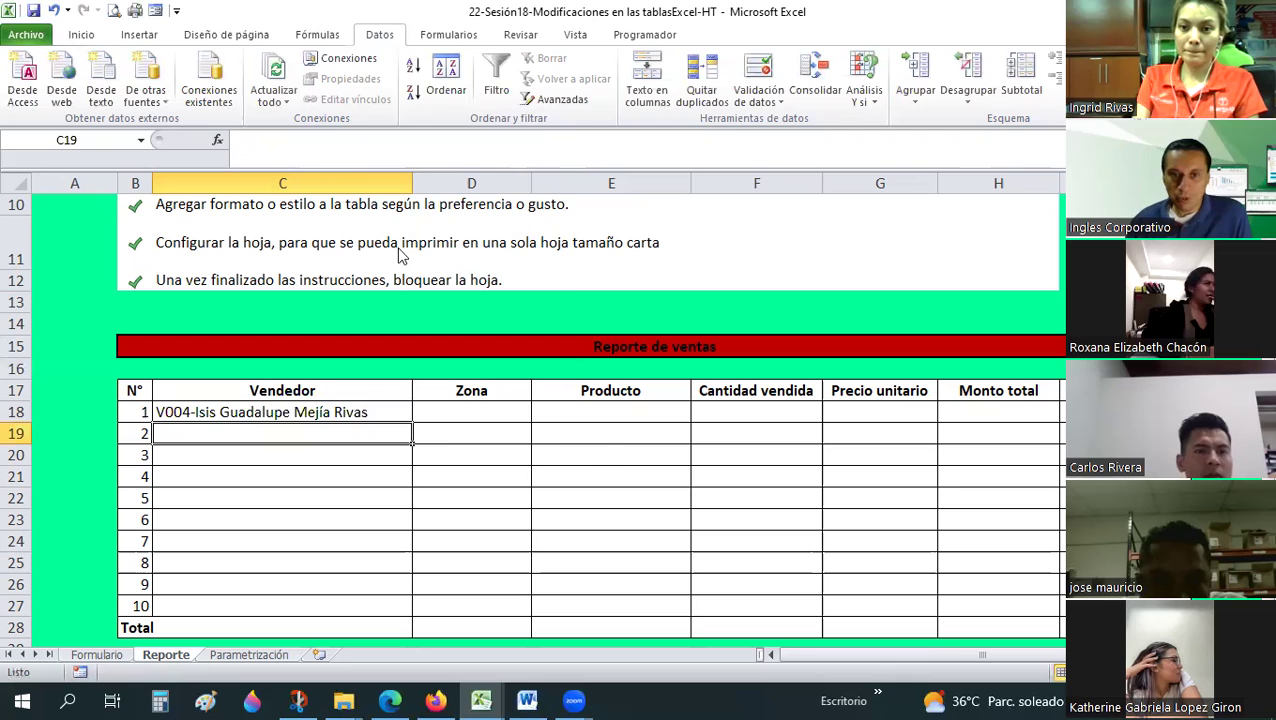
right_click(400, 420)
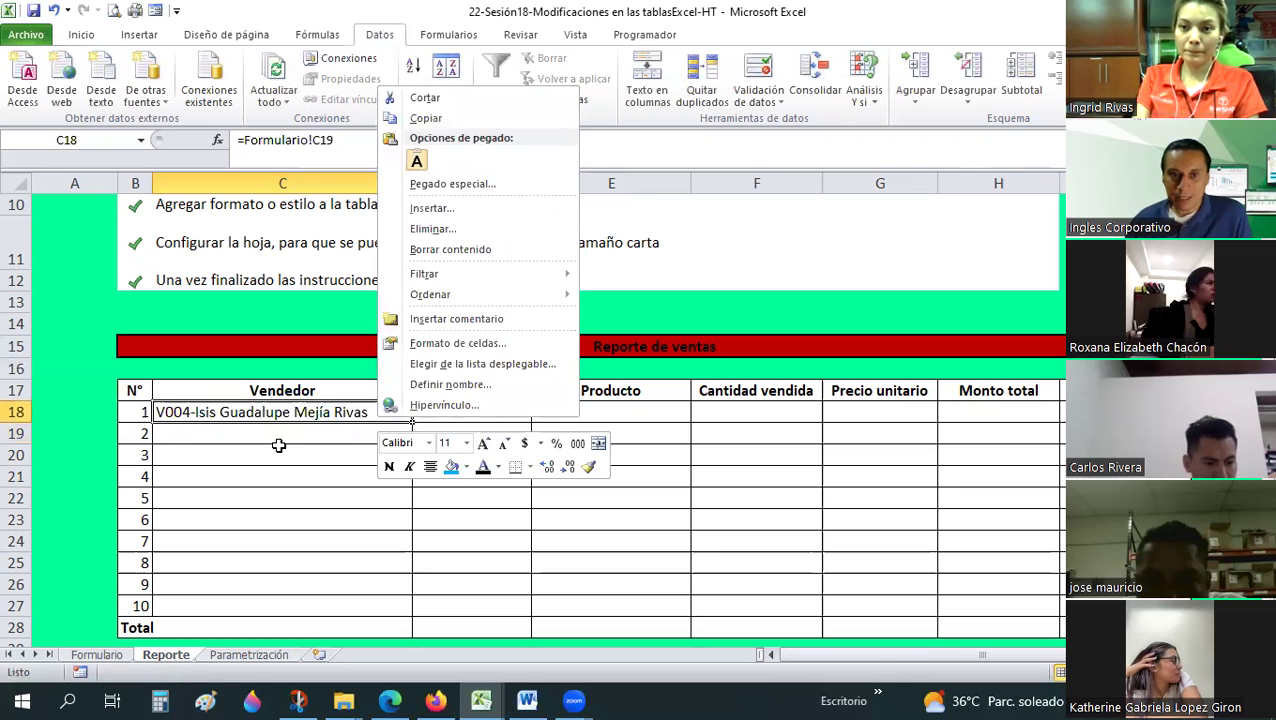
key("ctrl+c")
left_click_drag(273, 599, 282, 433)
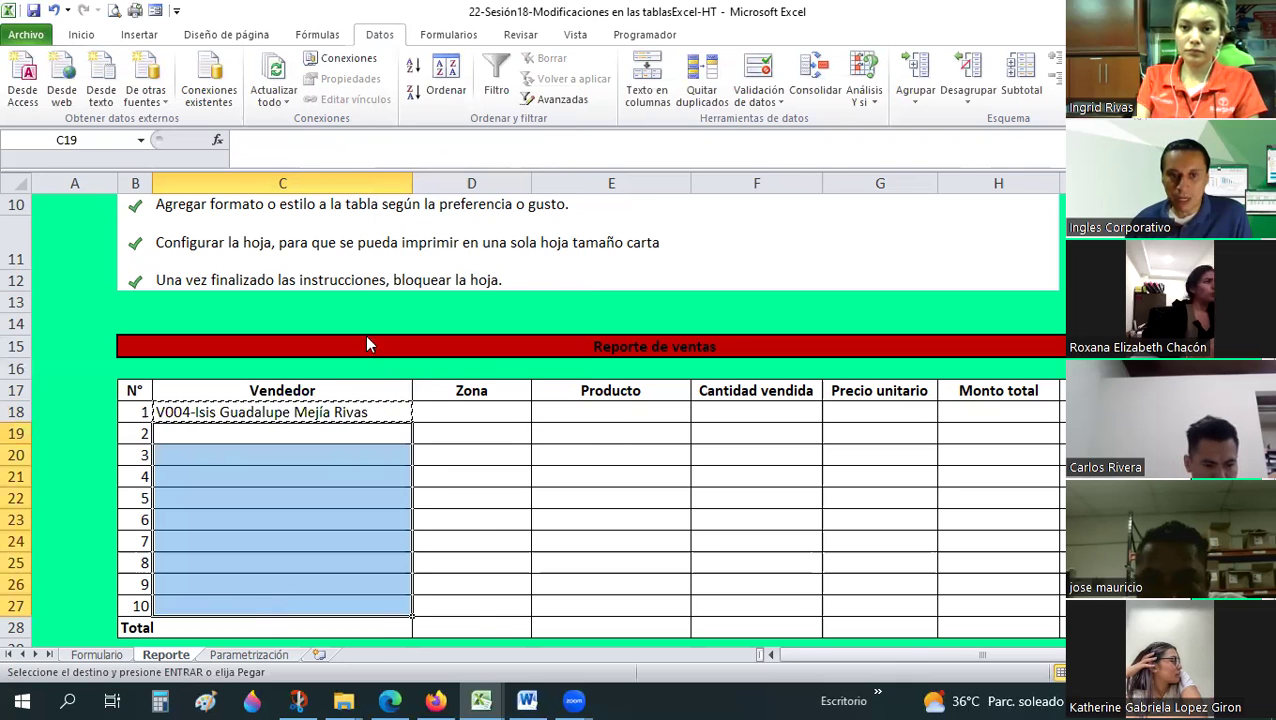
right_click(276, 604)
key("Return")
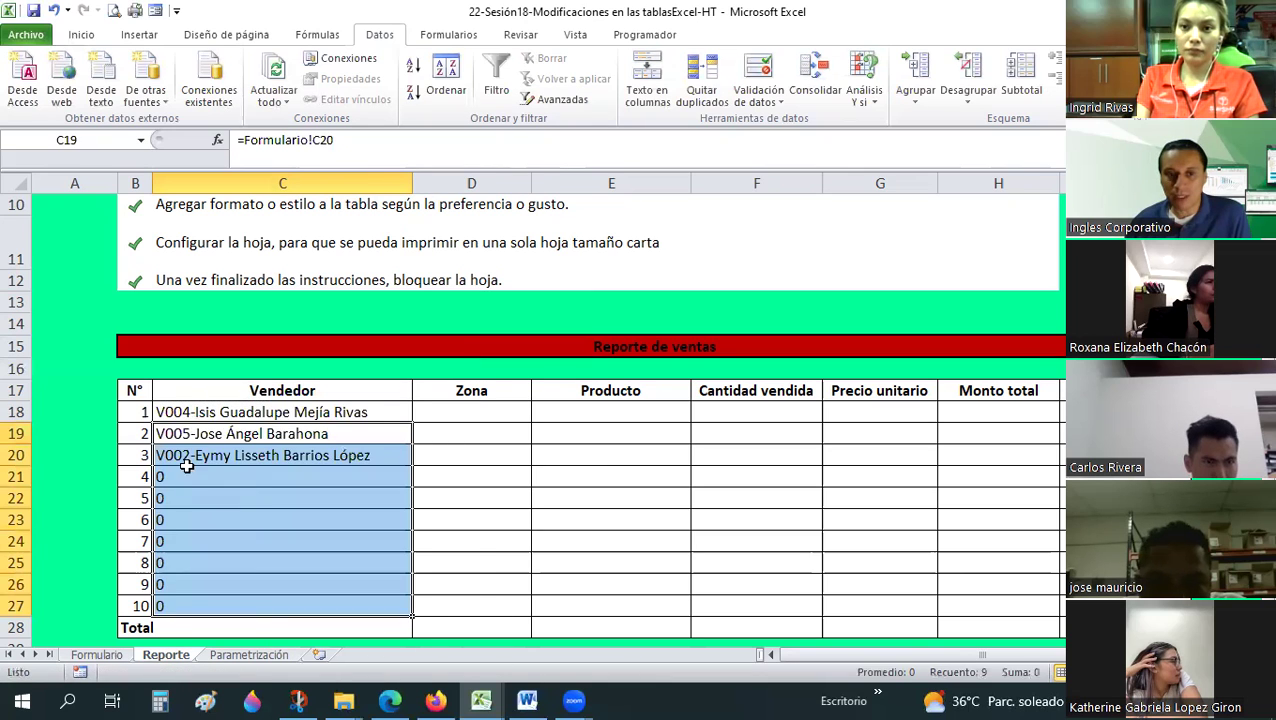
key("Up")
key("Down")
key("Down")
key("Down")
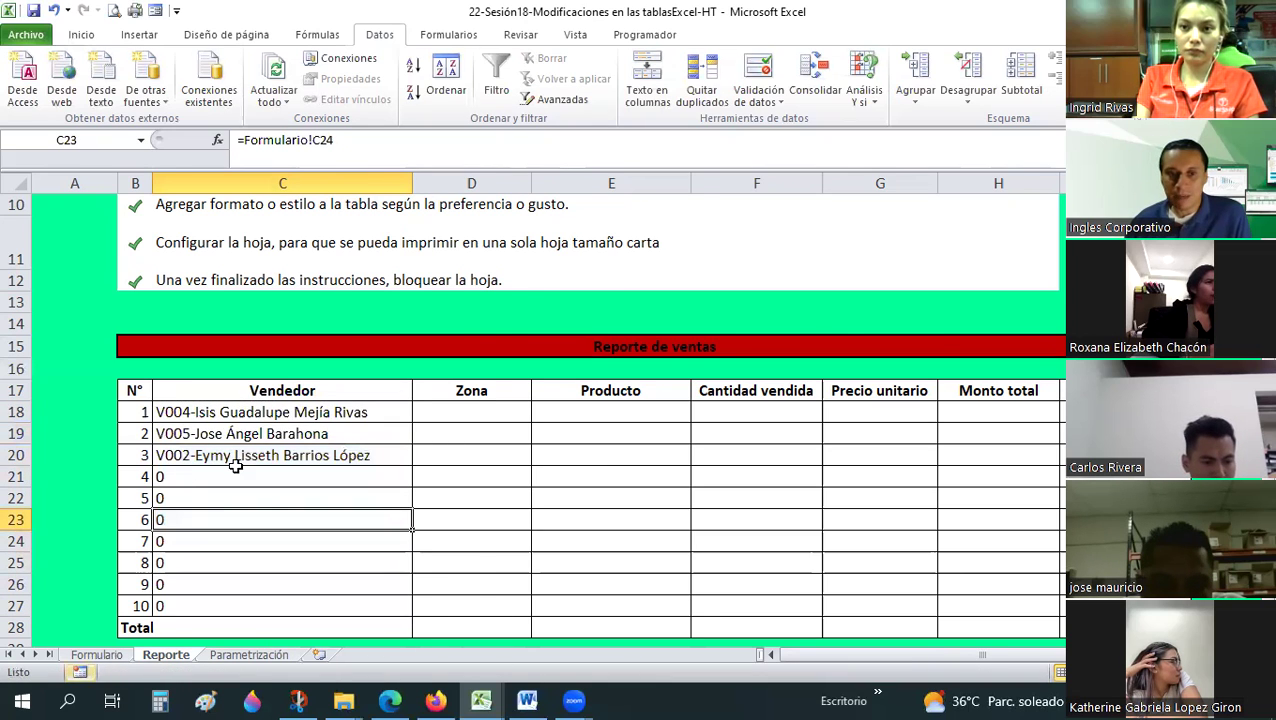
- Choose vendor V006 for Formulario's fourth row and confirm it appears in Reporte
key("ctrl+Page_Up")
left_click(478, 446)
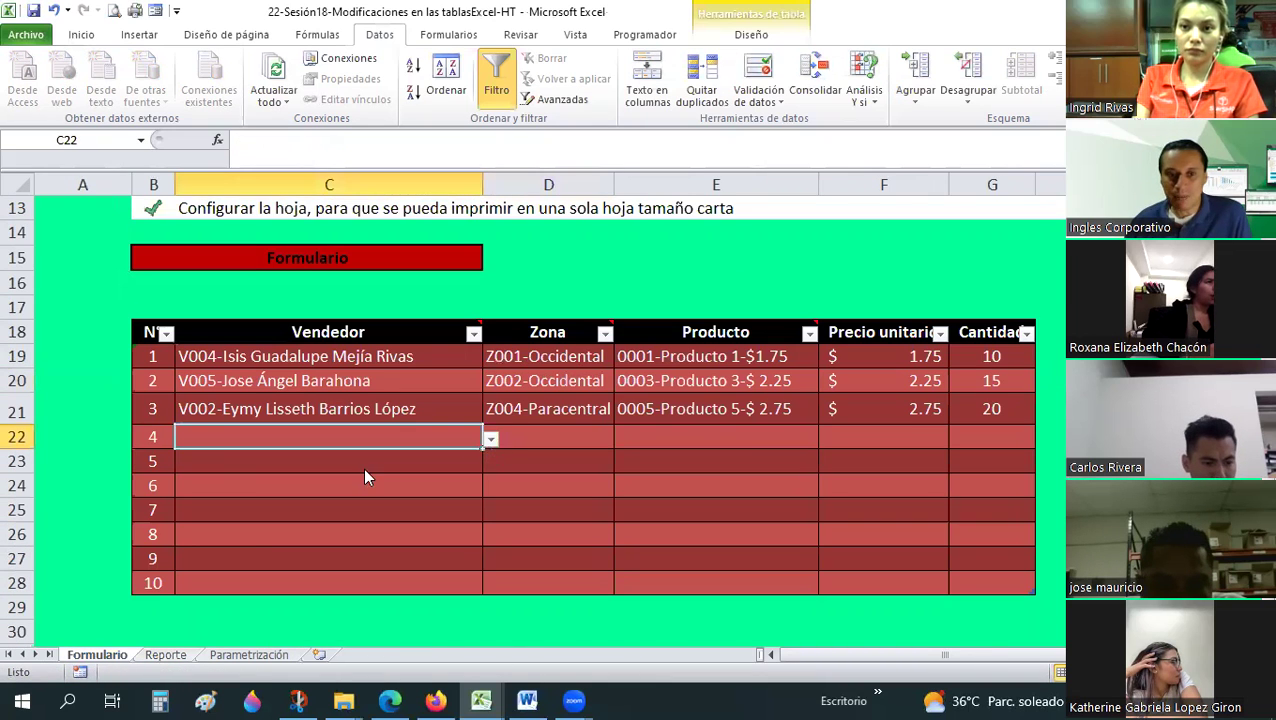
key("alt+Down")
left_click(240, 549)
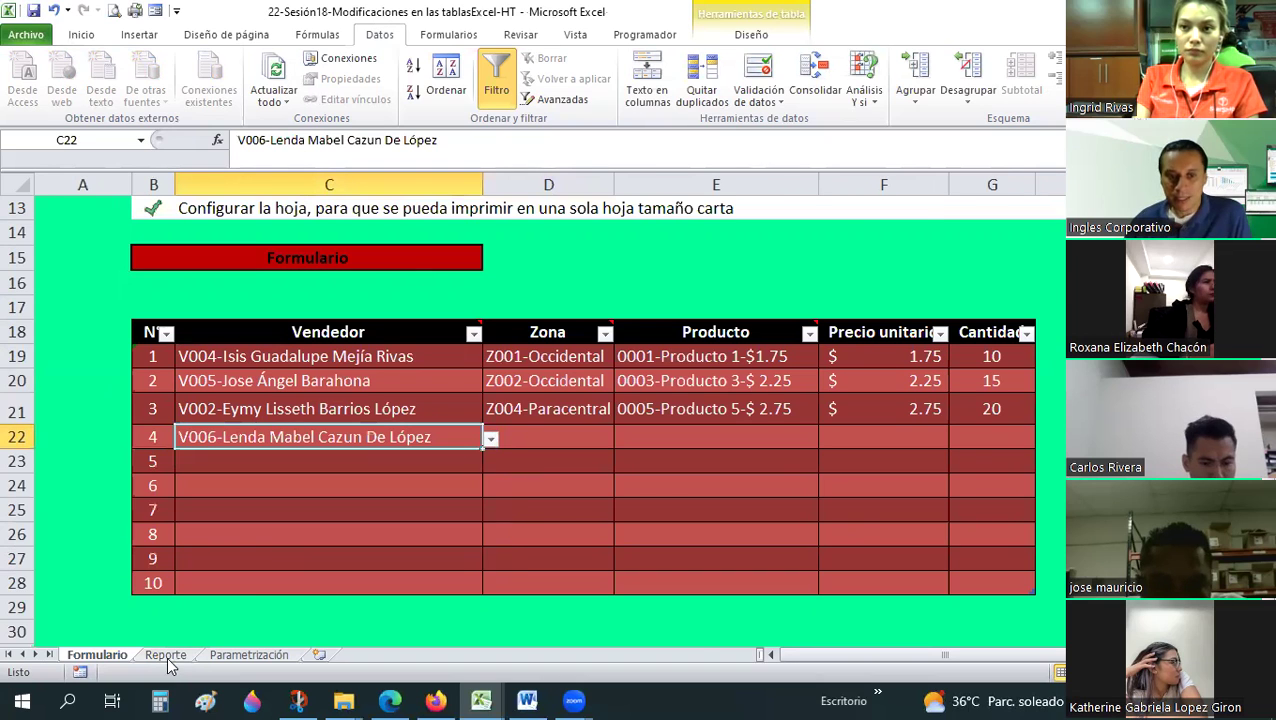
left_click(167, 656)
key("Up")
key("Up")
key("Down")
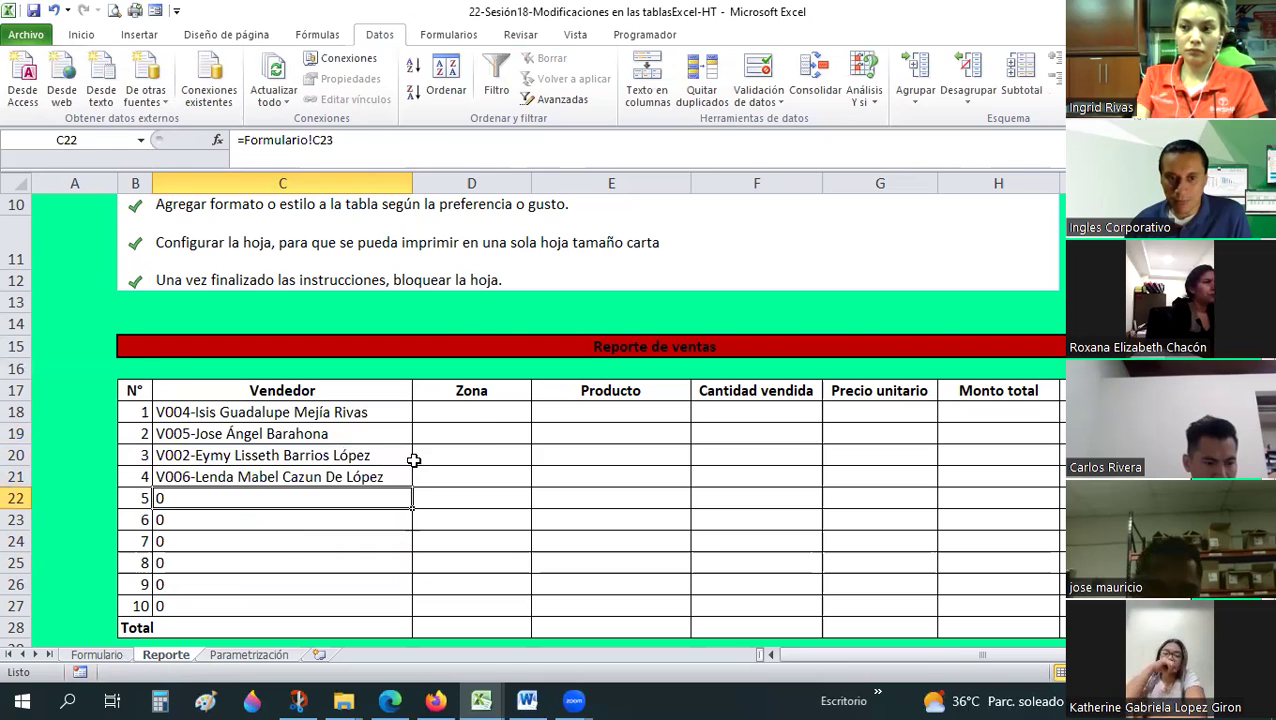
- Choose vendor V009 from the dropdown for Formulario's fifth row
key("ctrl+Page_Up")
key("Down")
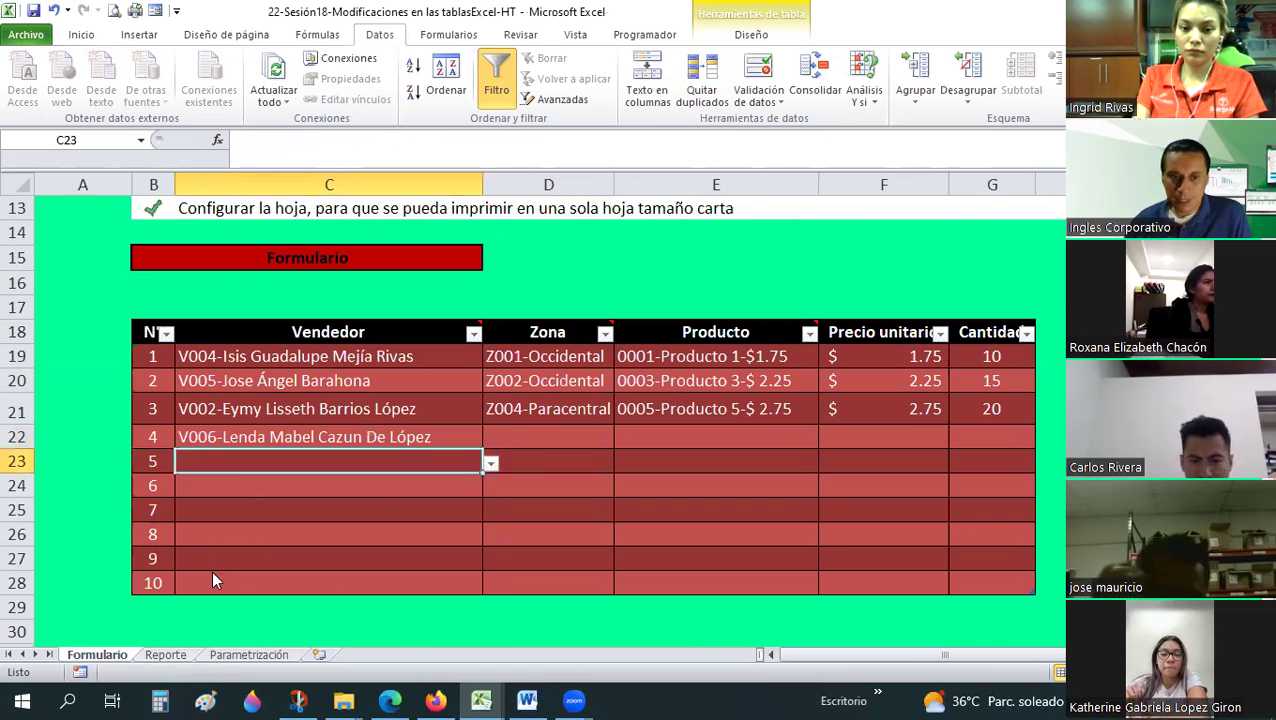
key("alt+Down")
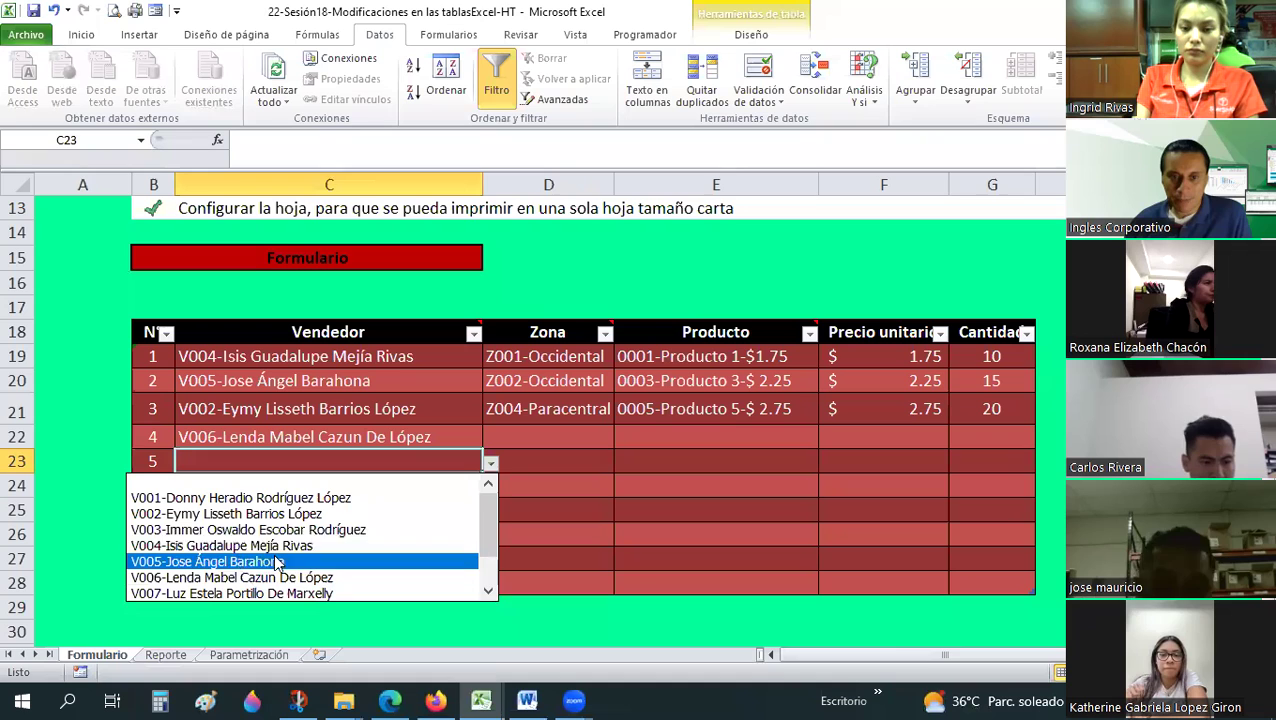
key("Down")
key("Down")
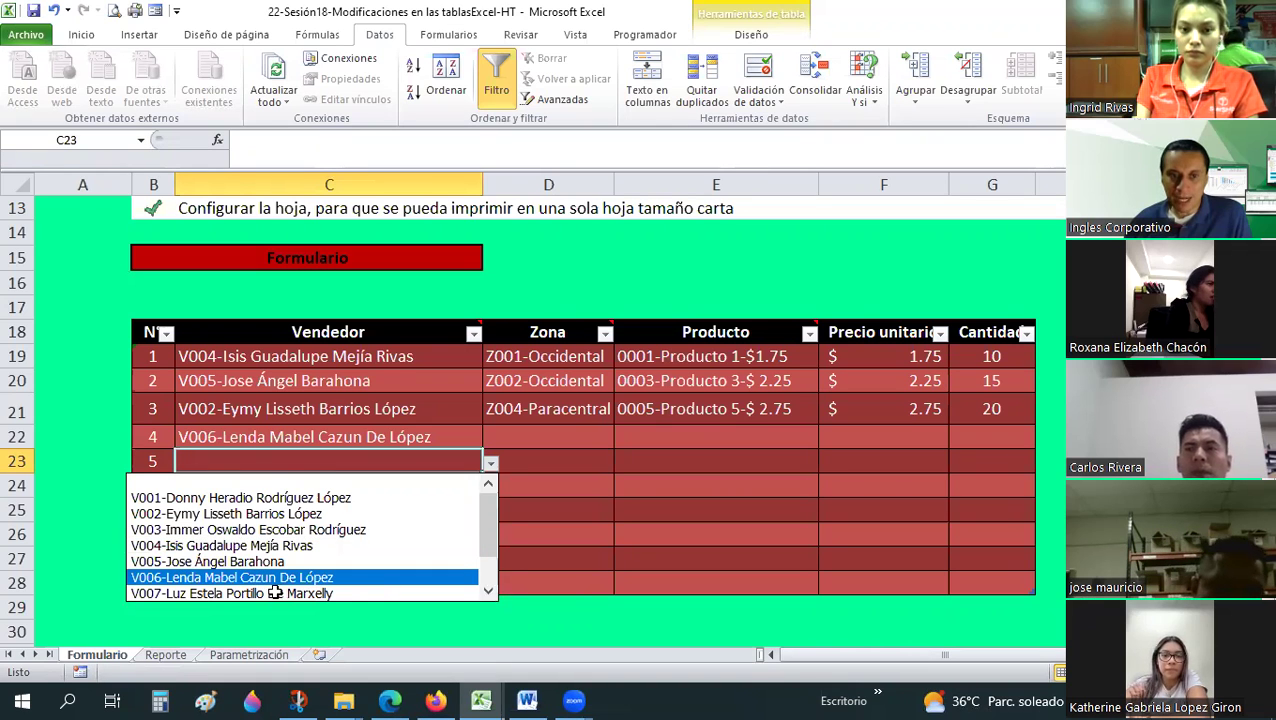
key("Down")
key("Down")
key("Down")
key("Return")
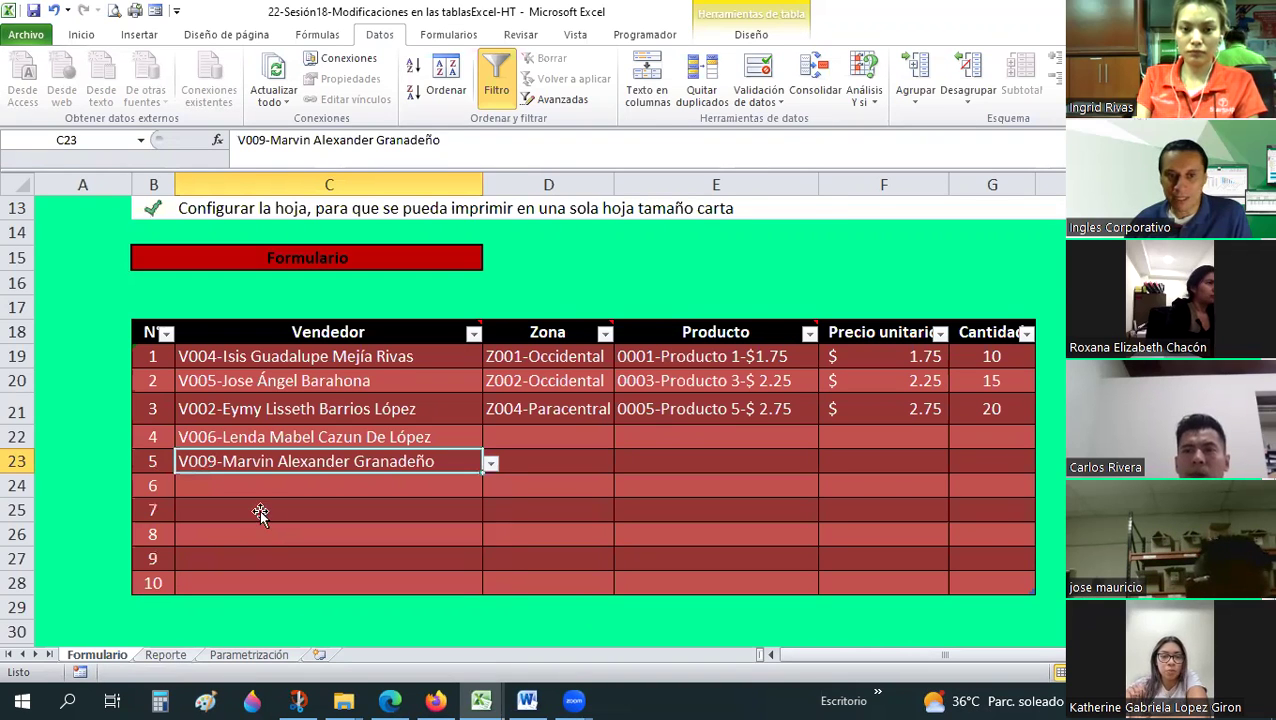
- Paste the Formulario link into Reporte's Zona cell D18, showing Z001-Occidental
key("ctrl+Page_Down")
left_click(382, 417)
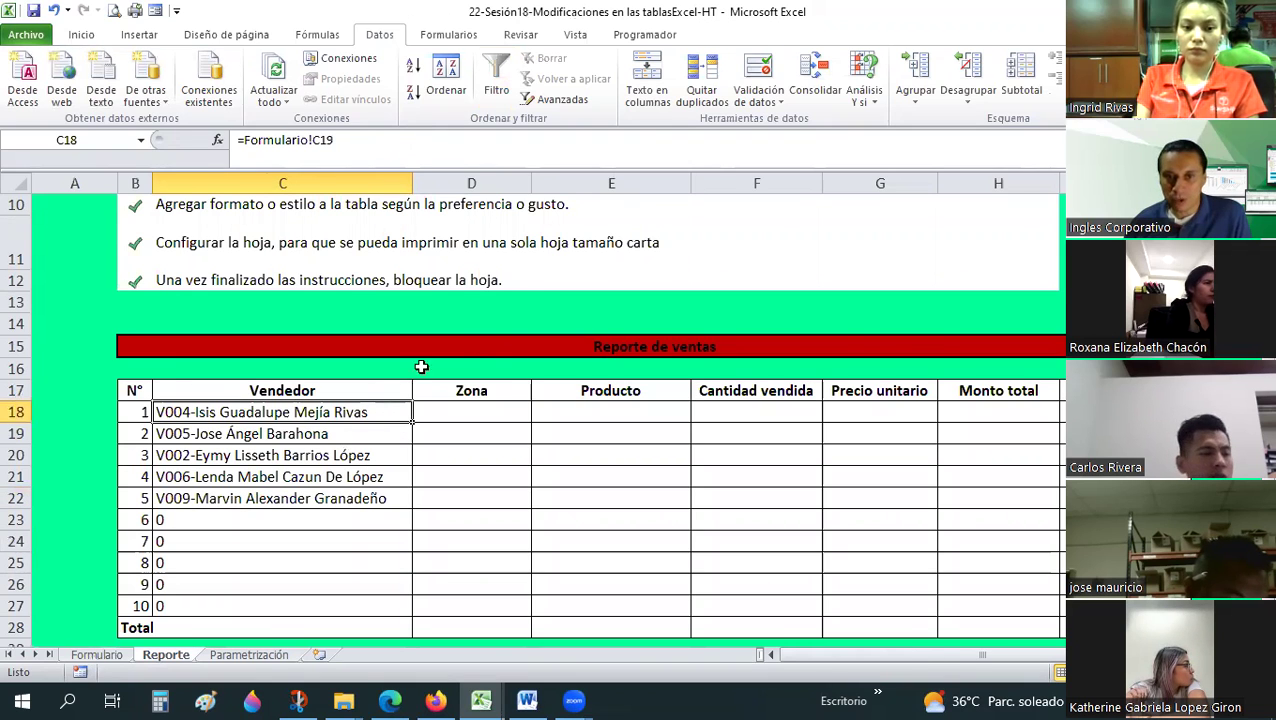
key("ctrl+Page_Up")
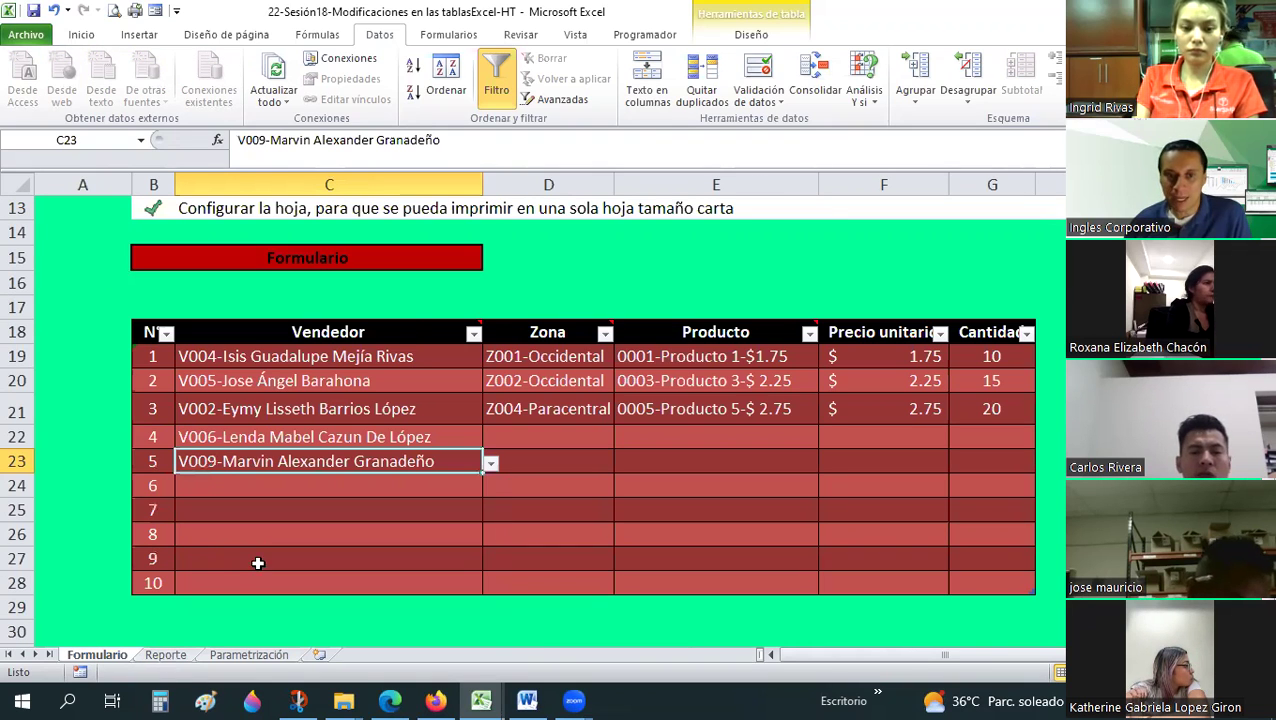
key("ctrl+Page_Down")
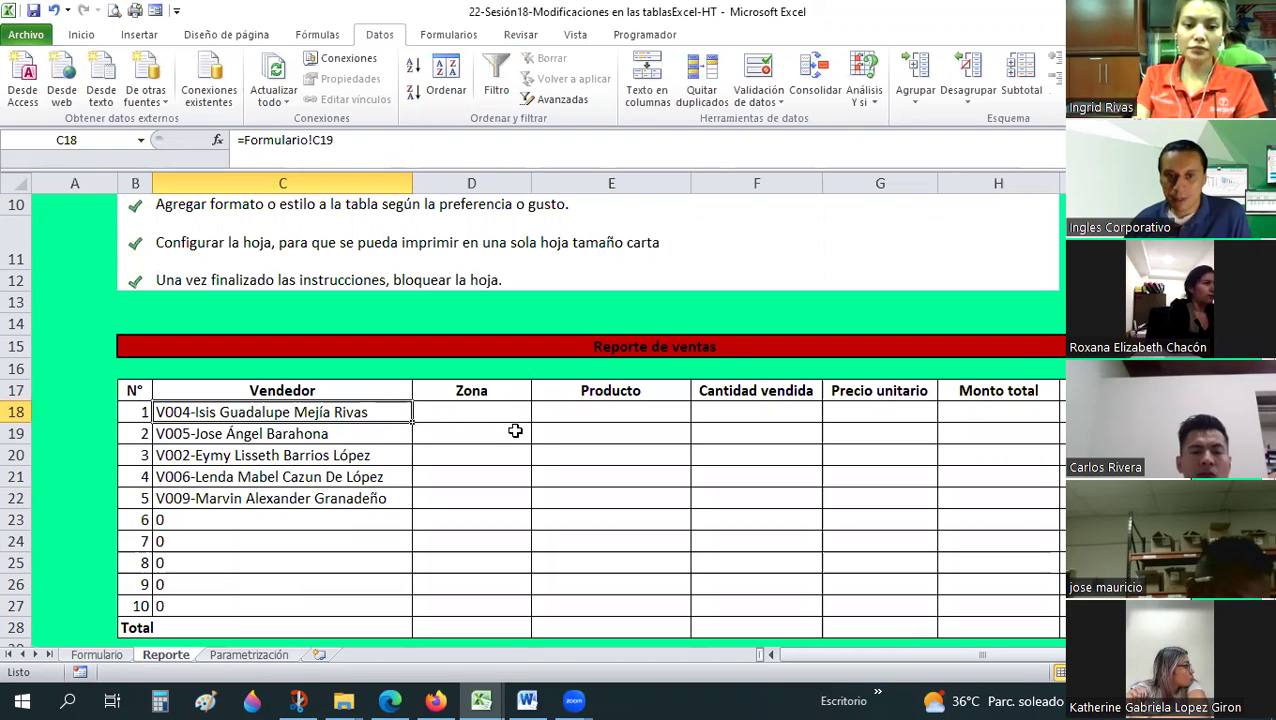
type("Z001-Occidental")
key("Right")
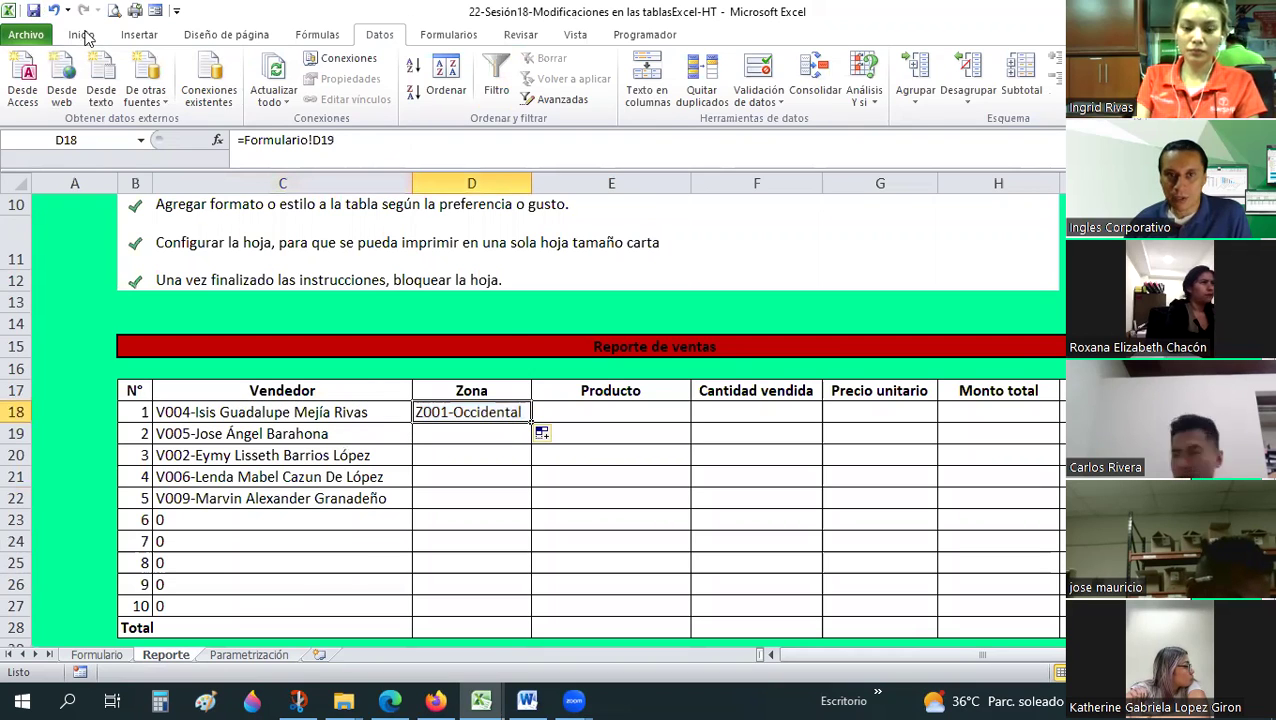
- Fill the Zona link formula from D18 down to D27
left_click(82, 35)
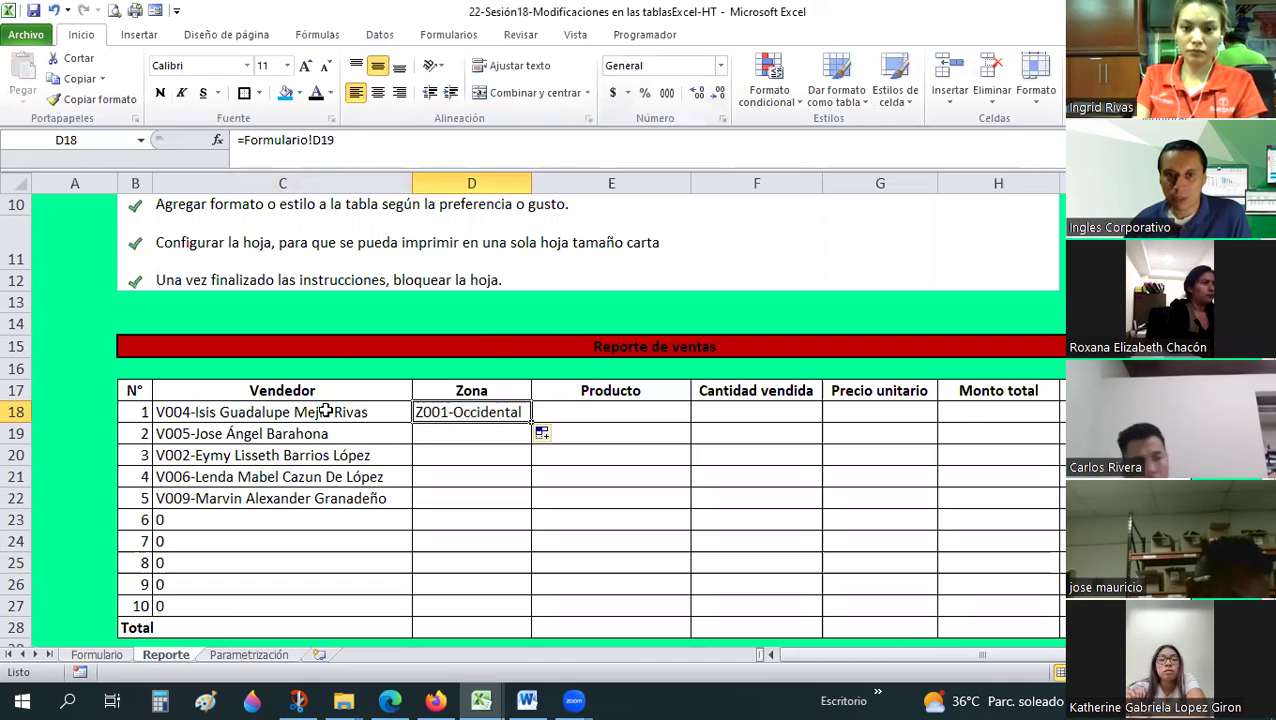
key("Left")
key("Right")
left_click_drag(531, 422, 508, 616)
left_click(462, 433)
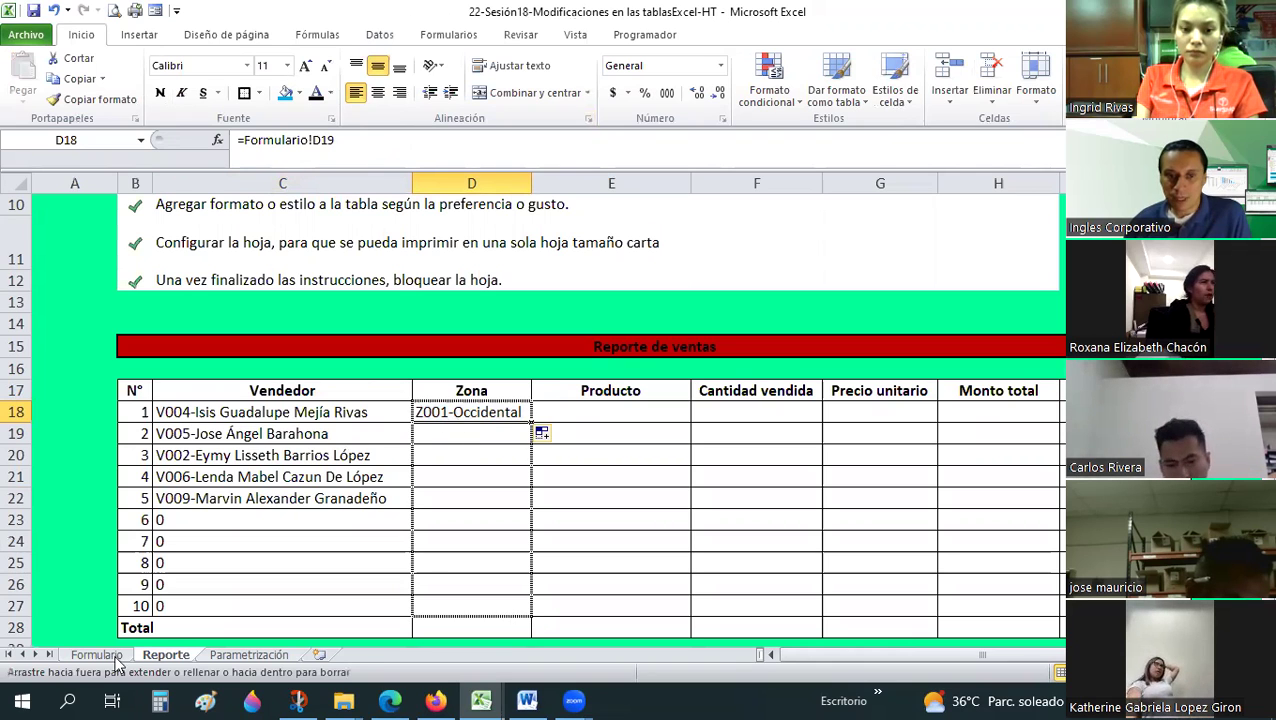
- Extend the linked formulas into the Producto column, showing Formulario's three products
key("ctrl+Page_Up")
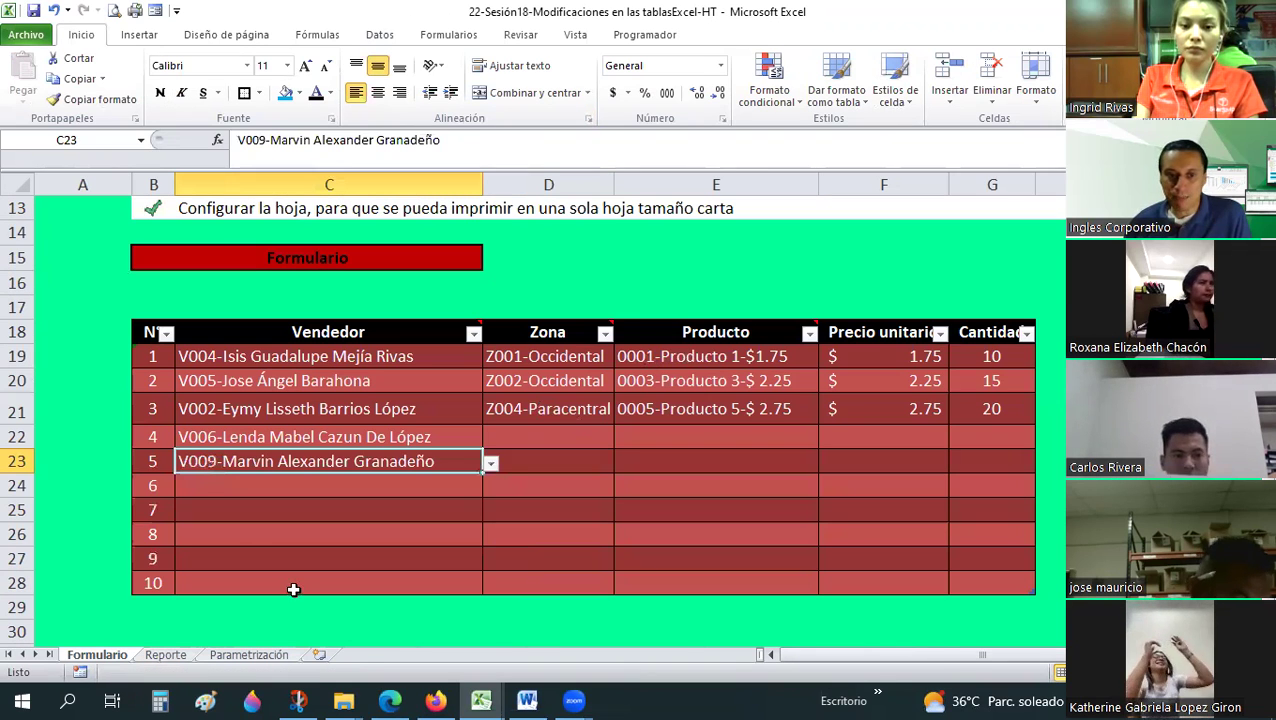
key("Up")
key("Up")
key("Up")
key("Right")
key("Right")
key("ctrl+Page_Down")
mouse_move(470, 412)
left_mouse_down()
mouse_move(535, 622)
mouse_move(661, 476)
left_mouse_up()
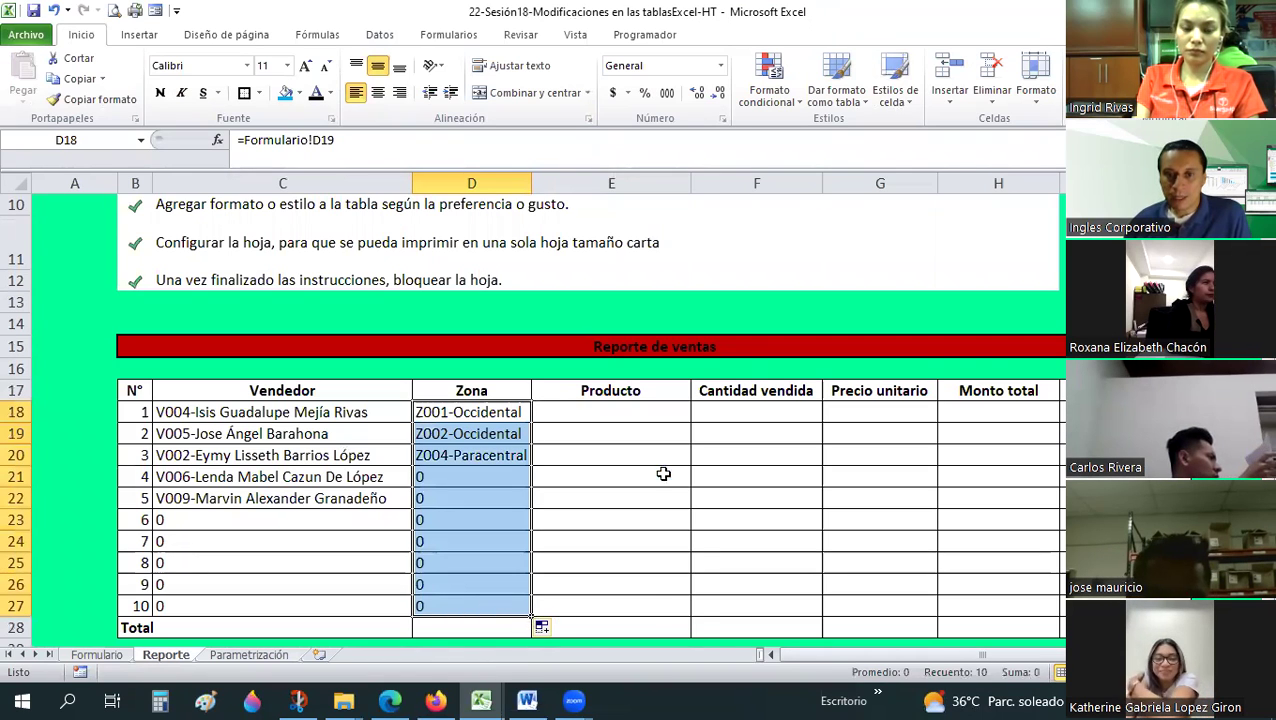
left_click(611, 476)
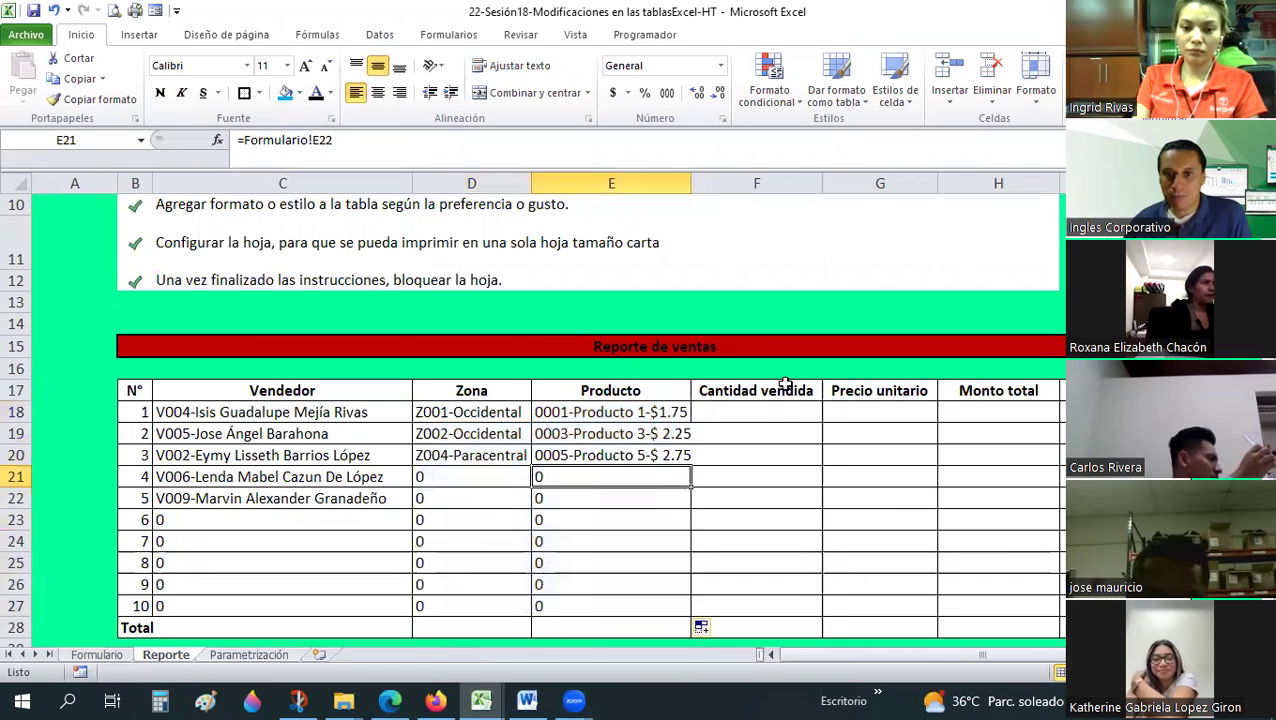
- Enter =+Formulario!G19 in F18 and fill Cantidad vendida to row 27, showing 10, 15, 20
left_click(764, 410)
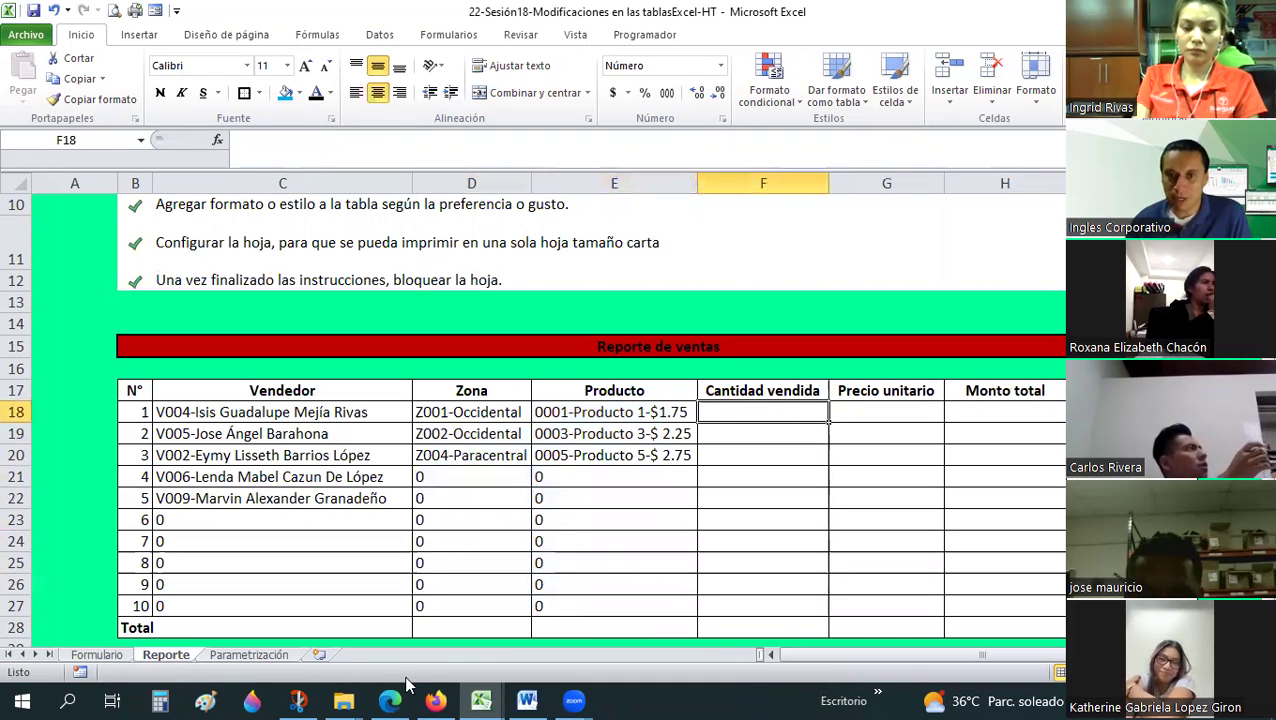
type("+")
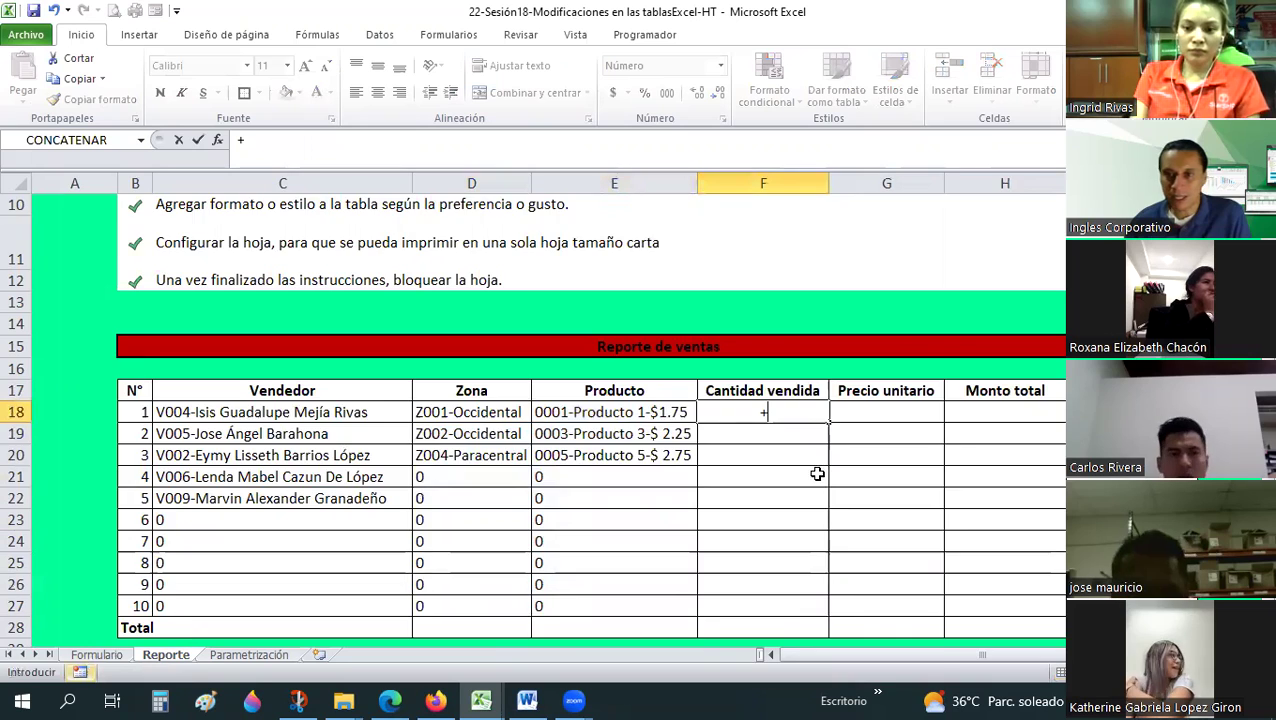
left_click(96, 654)
left_click(972, 350)
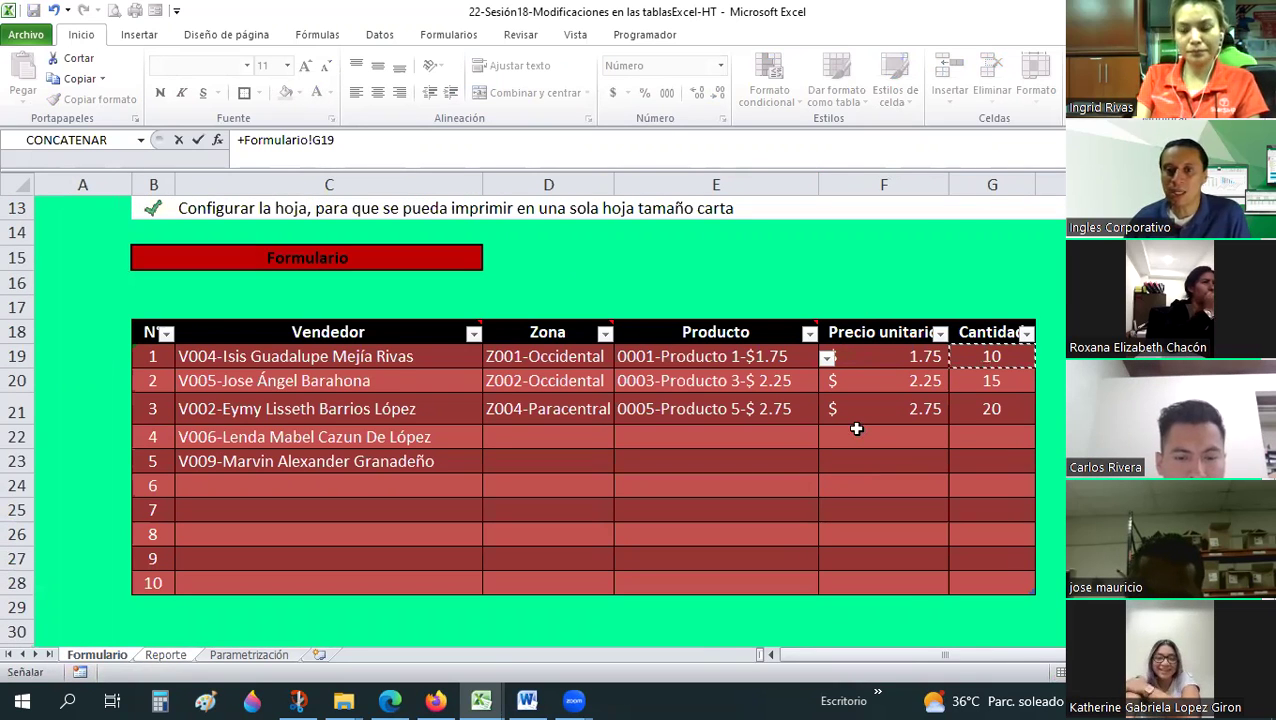
key("Return")
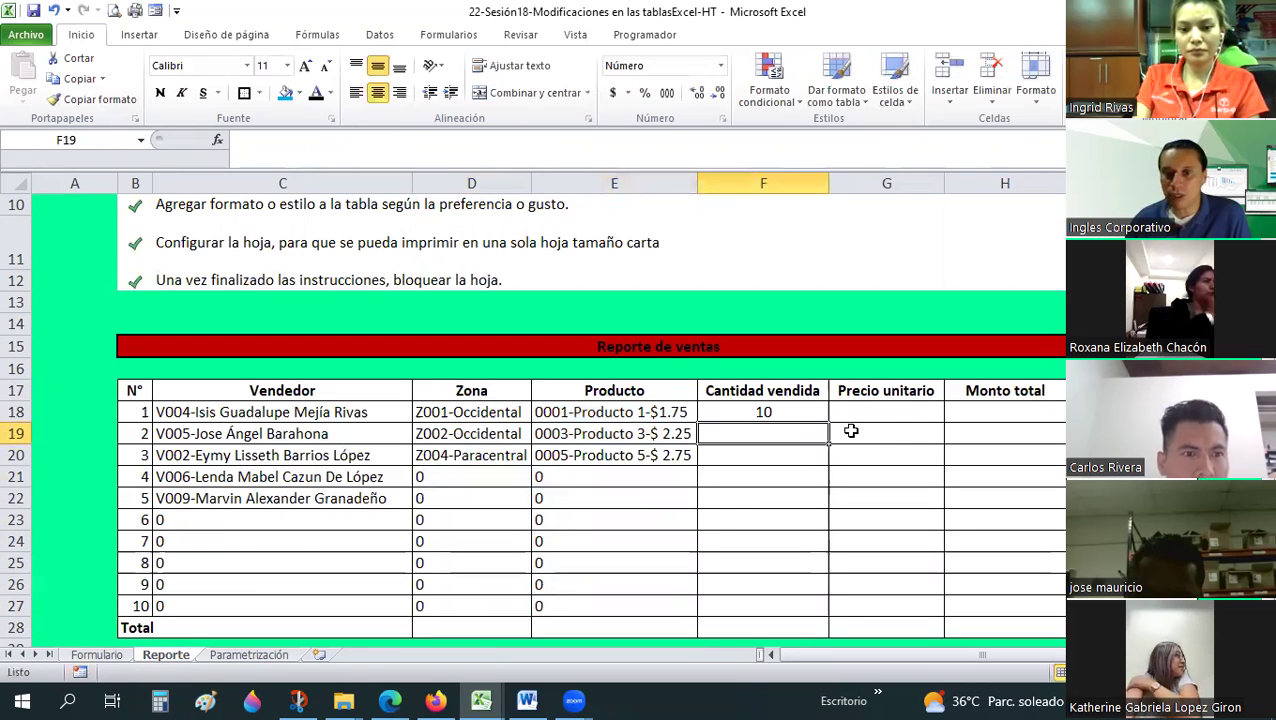
left_click(826, 420)
left_click_drag(800, 610, 851, 541)
left_click_drag(903, 429, 900, 415)
- Enter =+Formulario!F19 in G18 and fill Precio unitario to row 27, showing $1.75, $2.25, $2.75
left_click(900, 413)
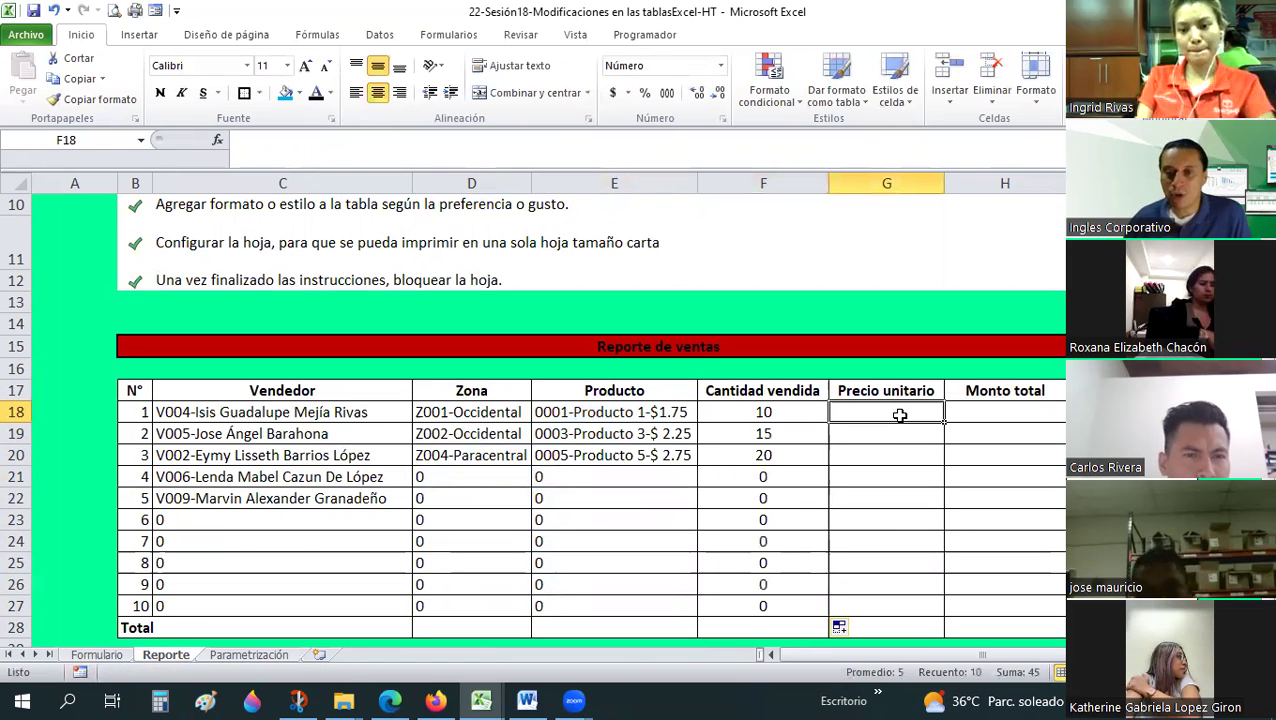
type("+")
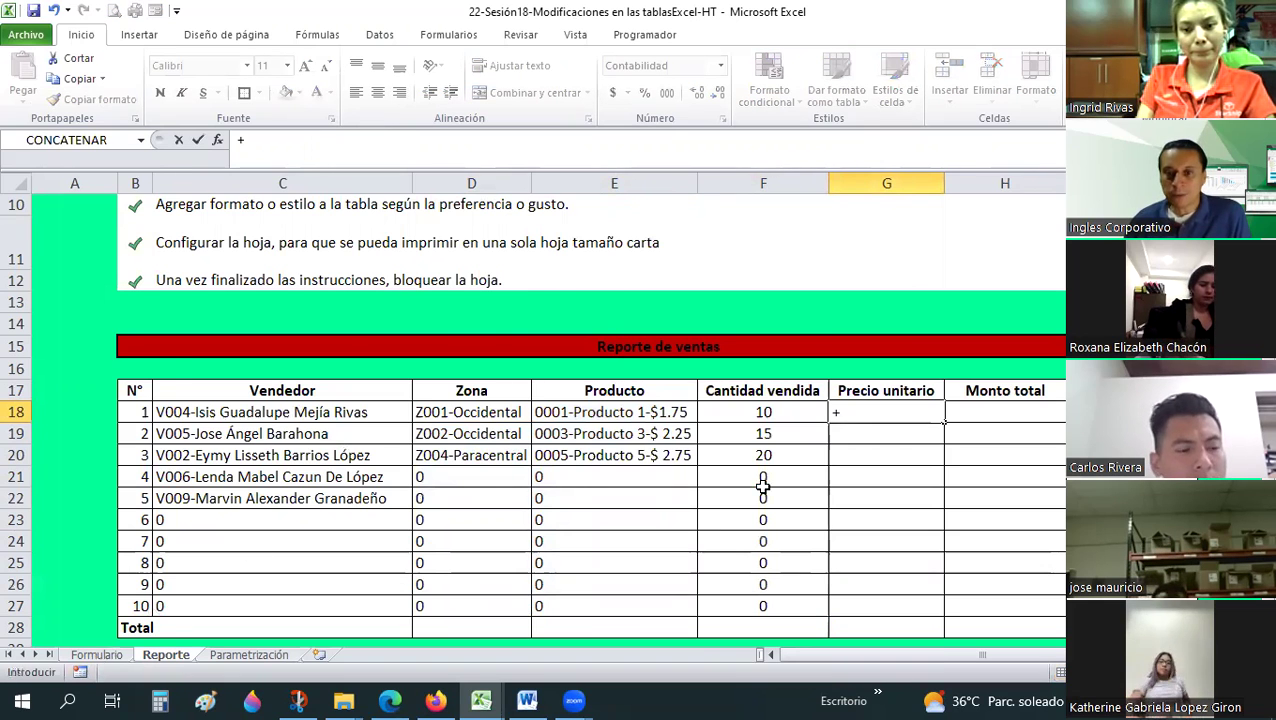
left_click(96, 654)
left_click(910, 356)
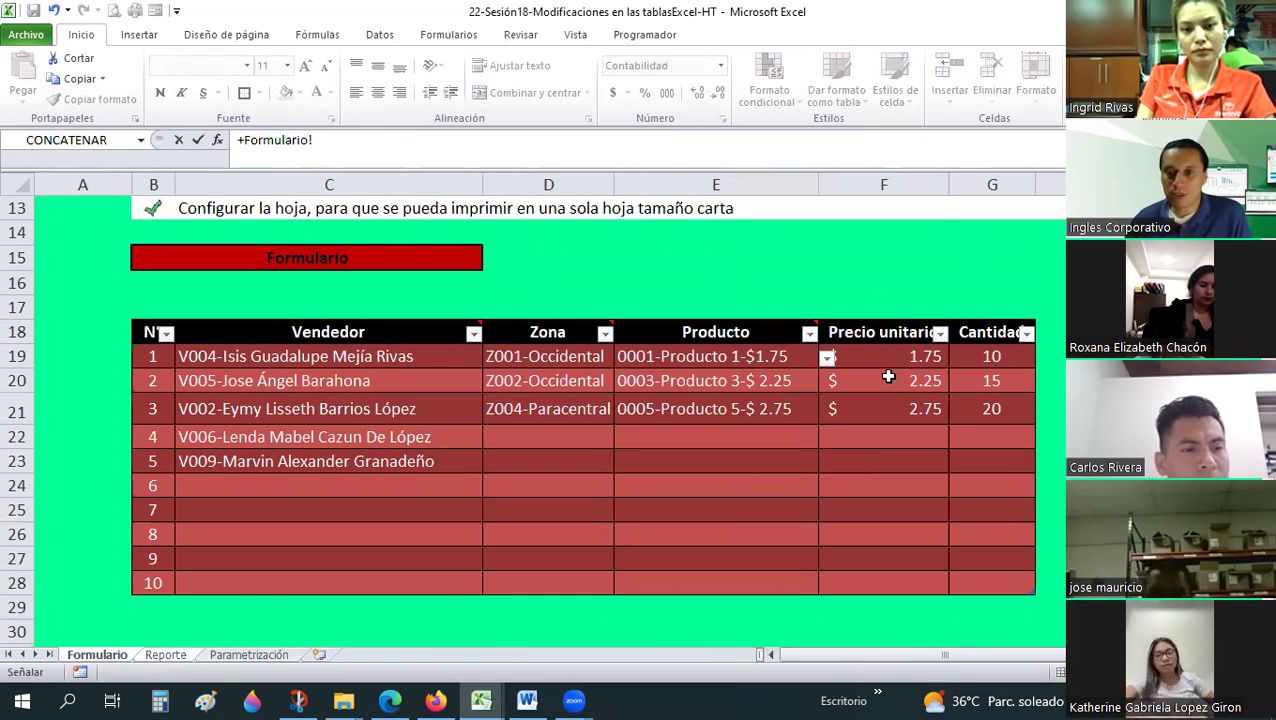
key("Return")
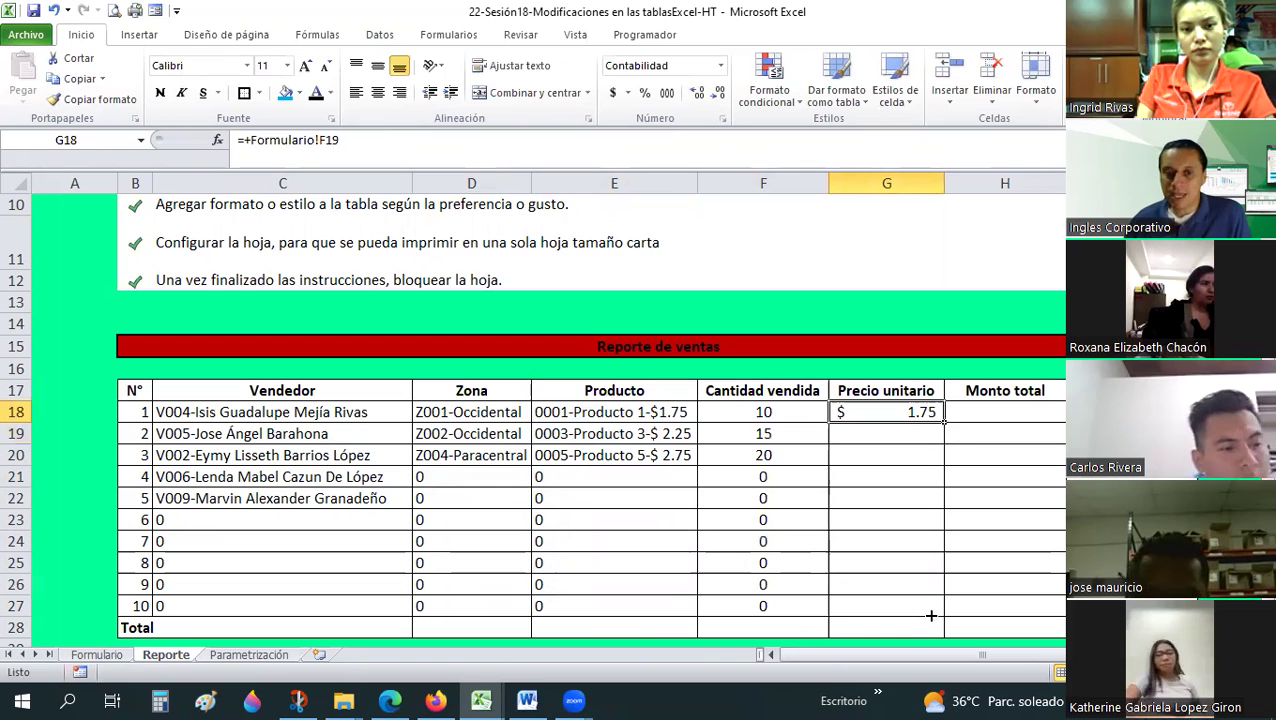
left_click_drag(931, 611, 931, 608)
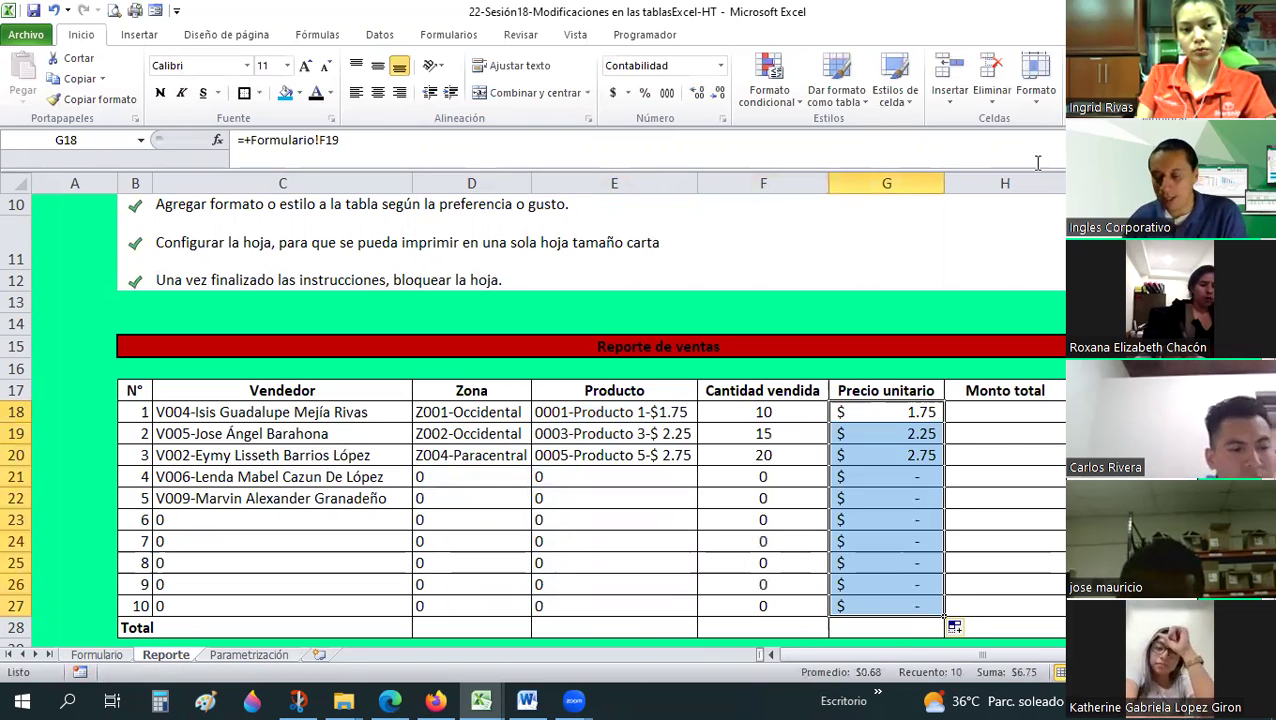
key("Right")
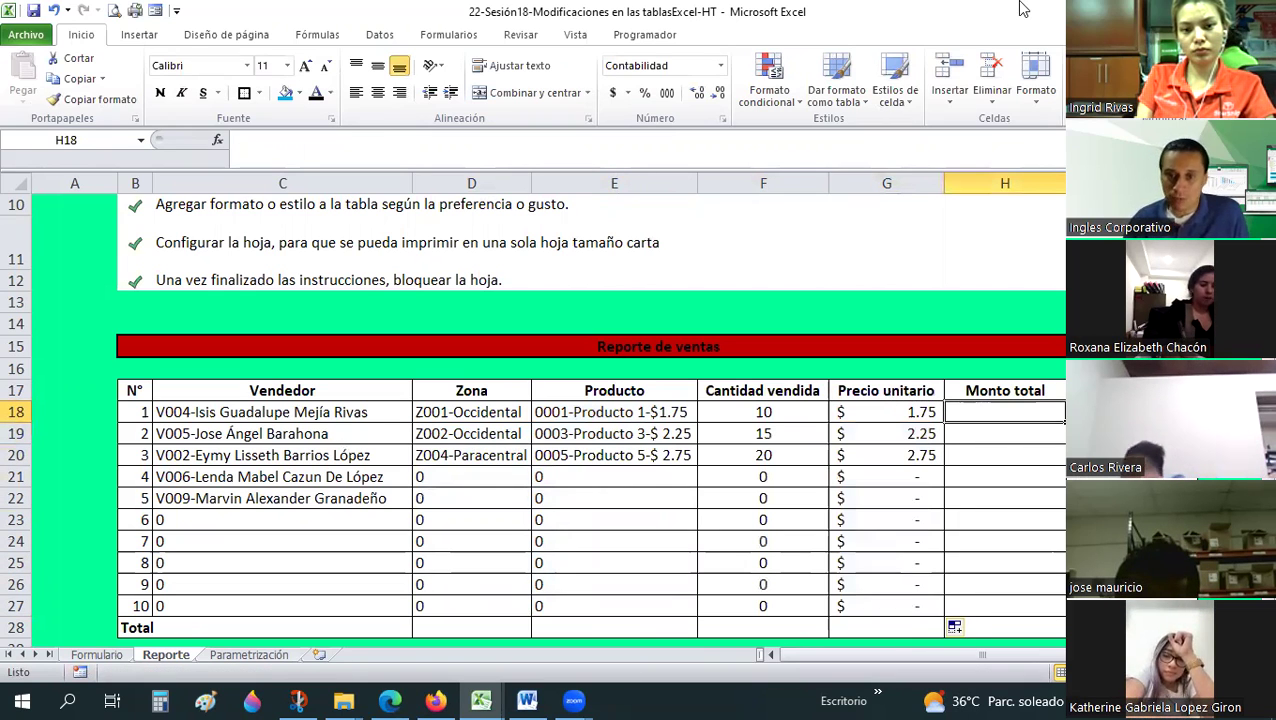
type("=")
key("Left")
key("Left")
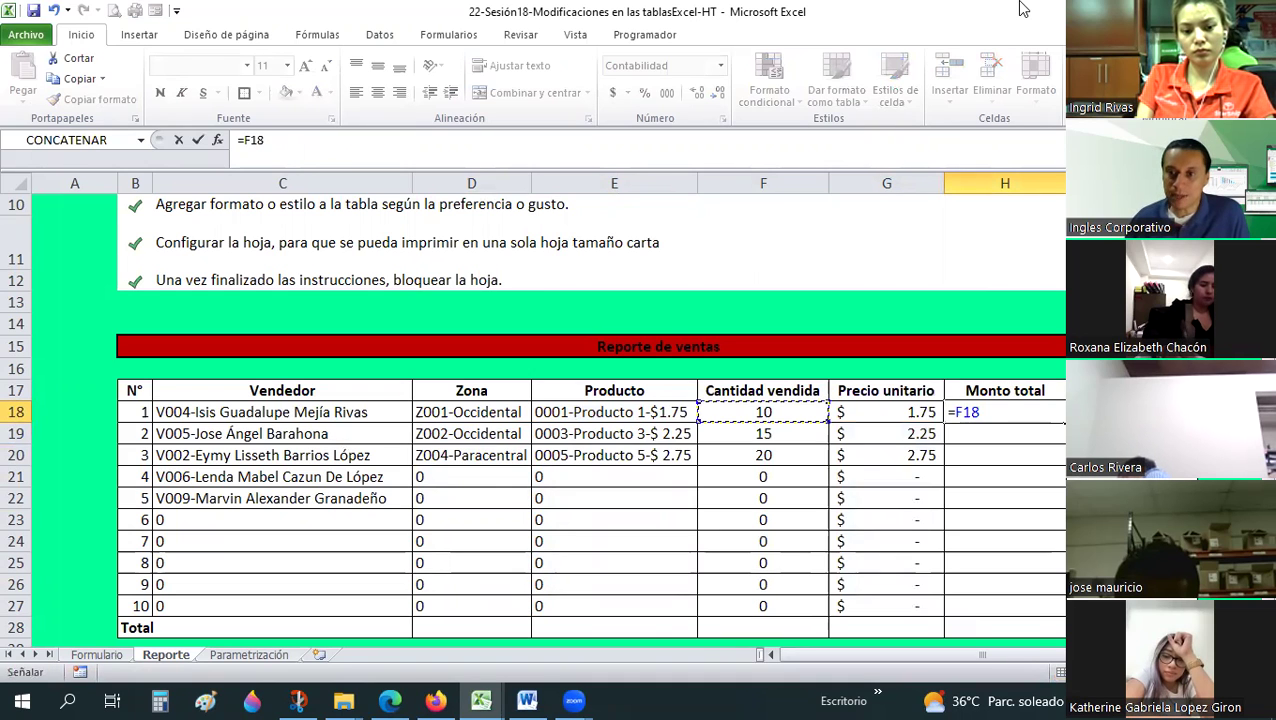
type("*")
key("Left")
key("Return")
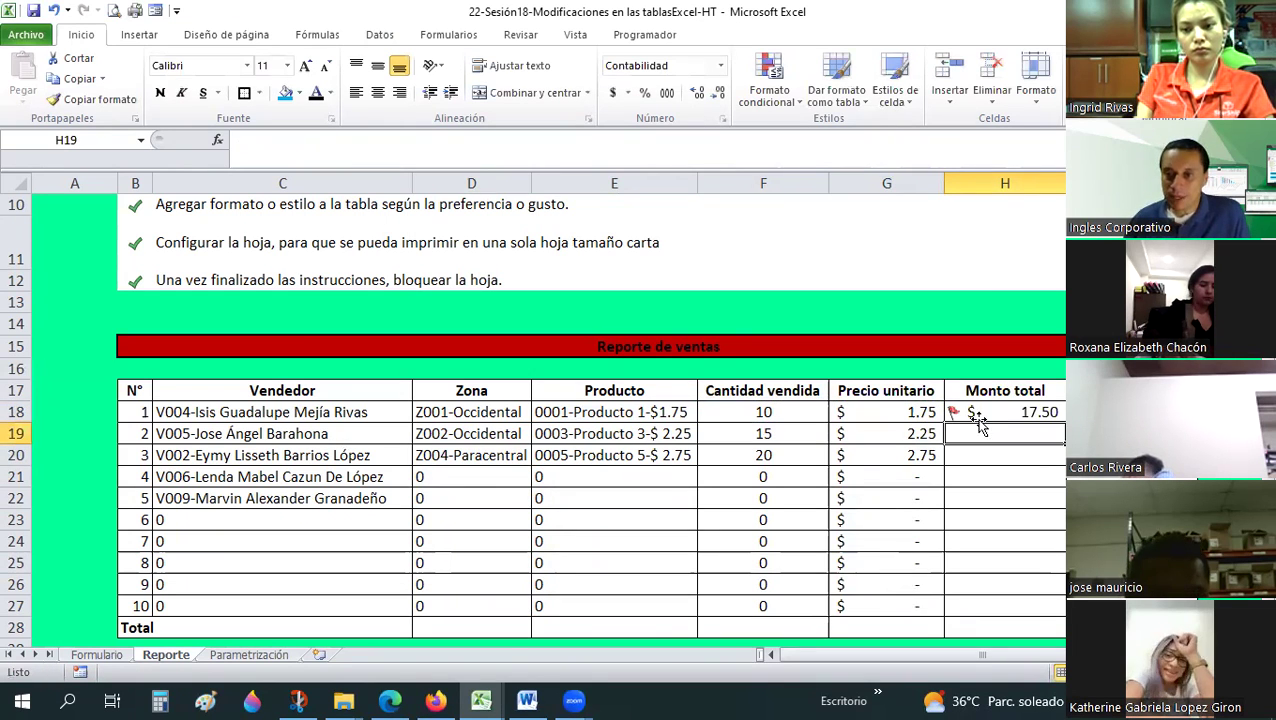
left_click_drag(976, 416, 1060, 584)
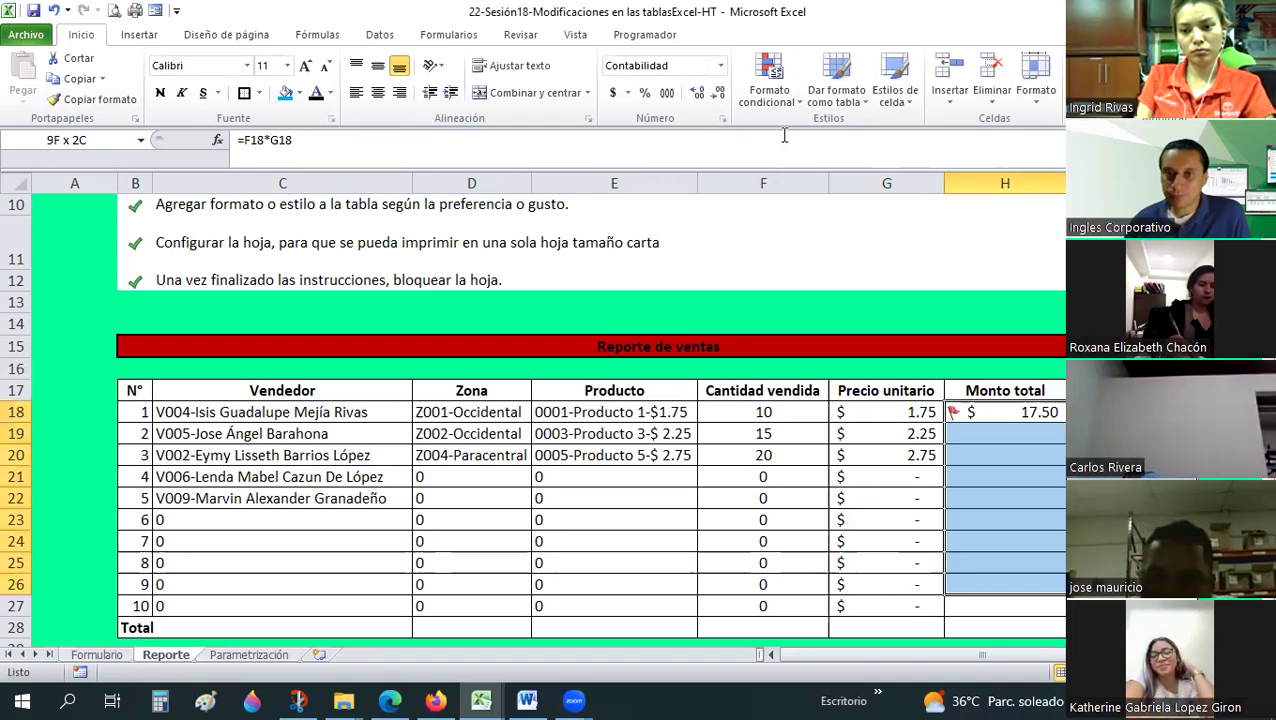
key("shift+Down")
key("shift+Down")
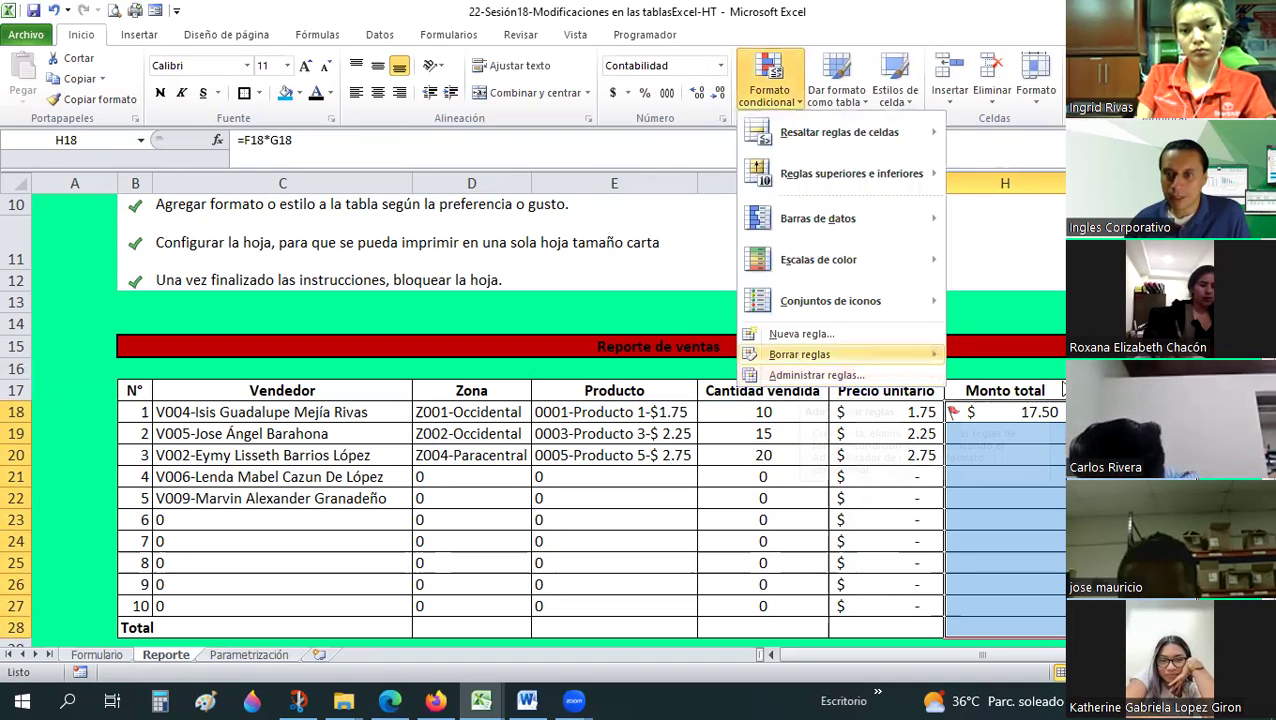
mouse_move(800, 354)
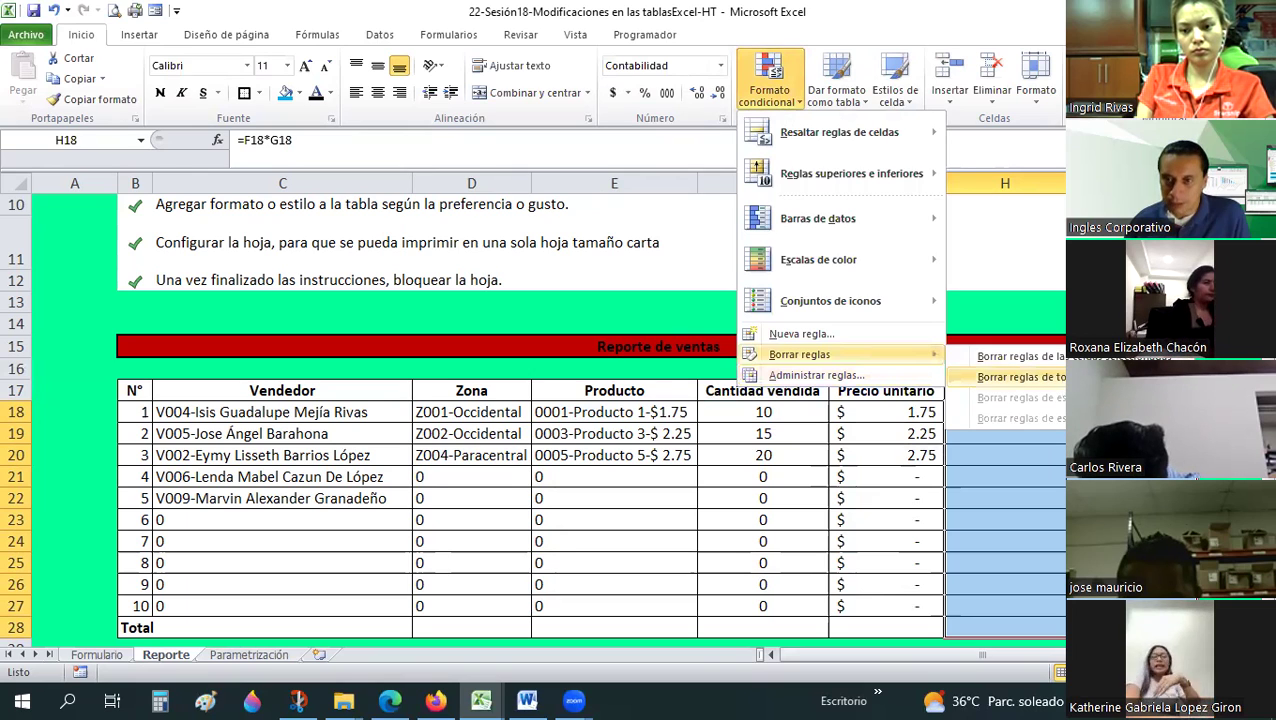
left_click(1028, 424)
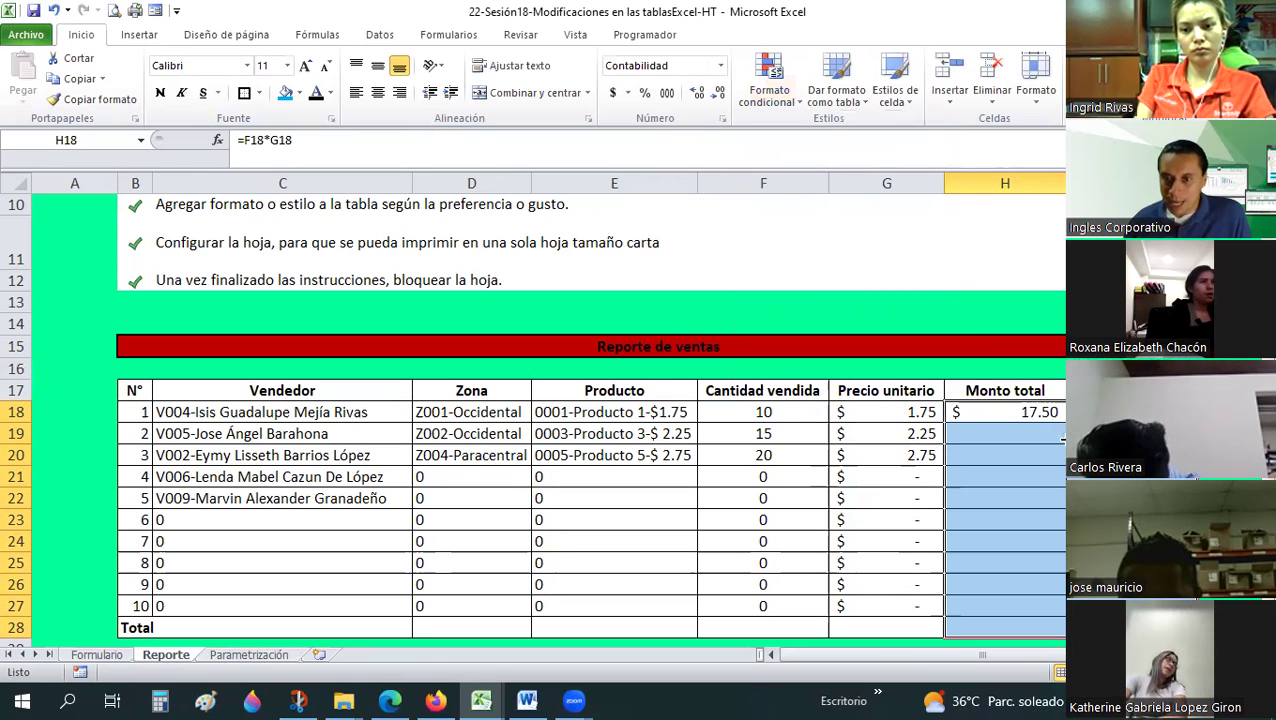
left_click_drag(1063, 616, 1063, 616)
key("Right")
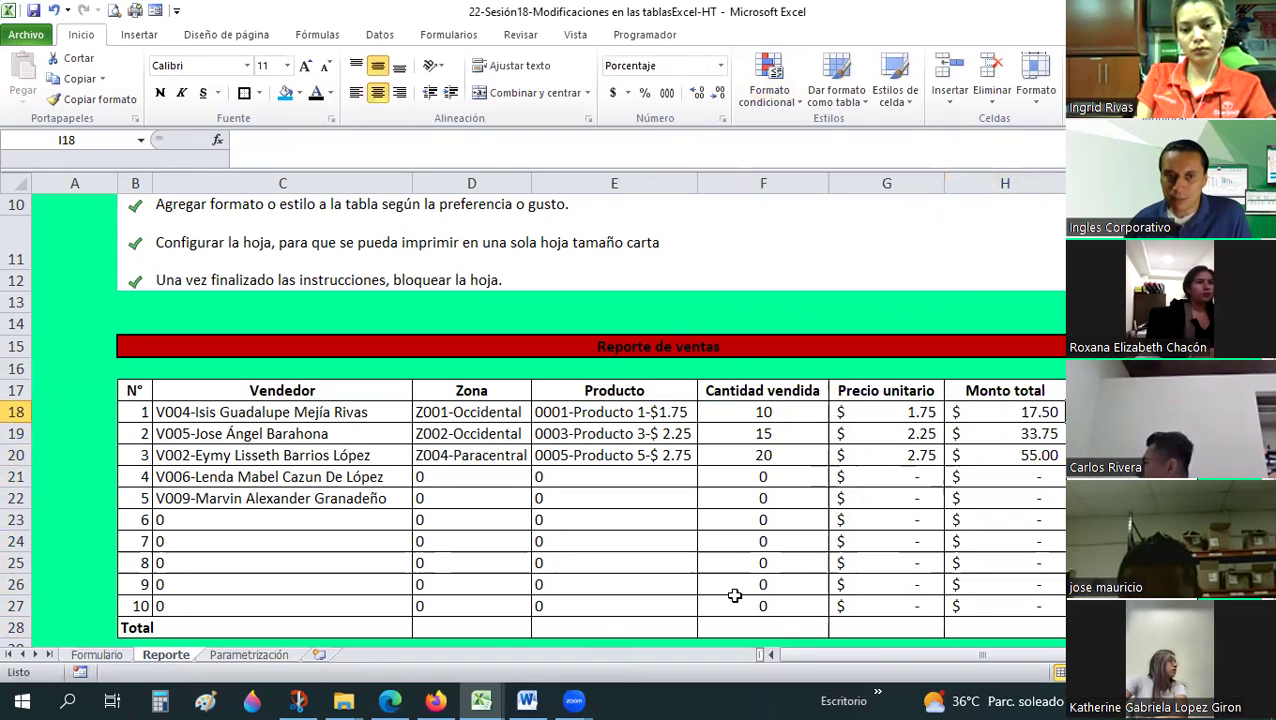
left_click(886, 627)
left_click(790, 626)
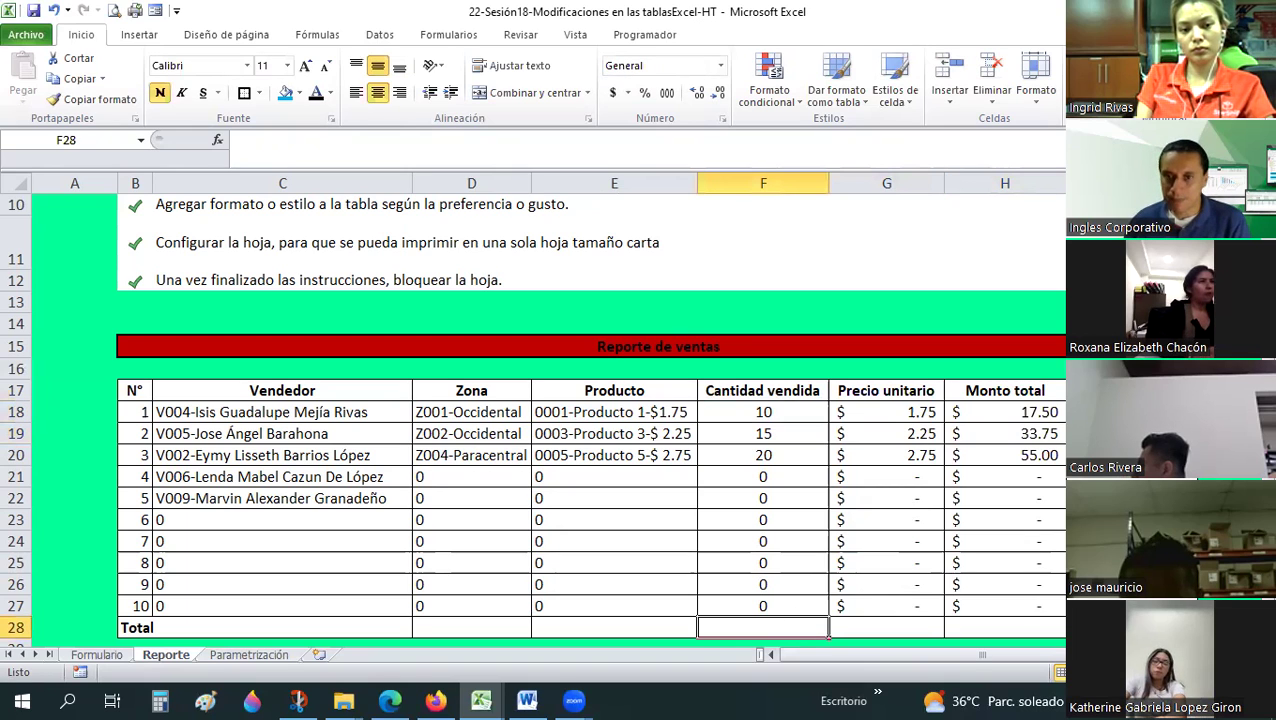
- AutoSum the Total row: Cantidad vendida 45 and Monto total $106.25
key("alt+equal")
key("Return")
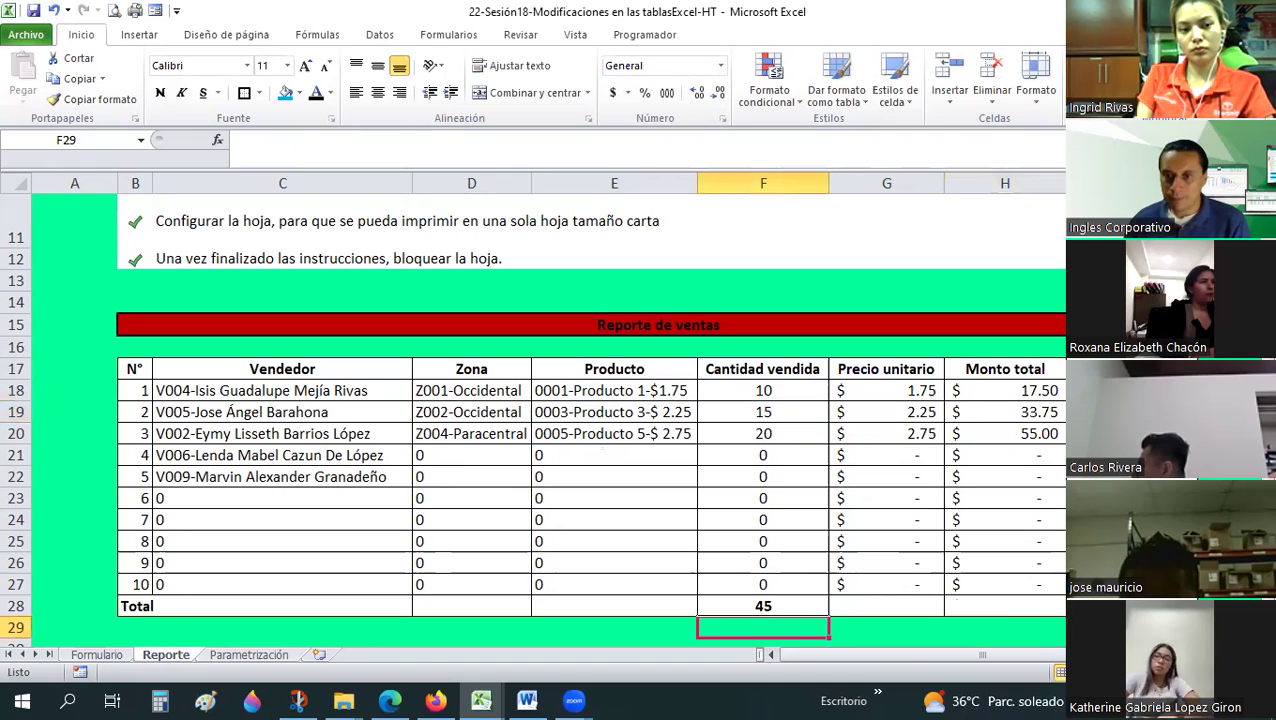
left_click(1005, 606)
key("alt+equal")
key("Return")
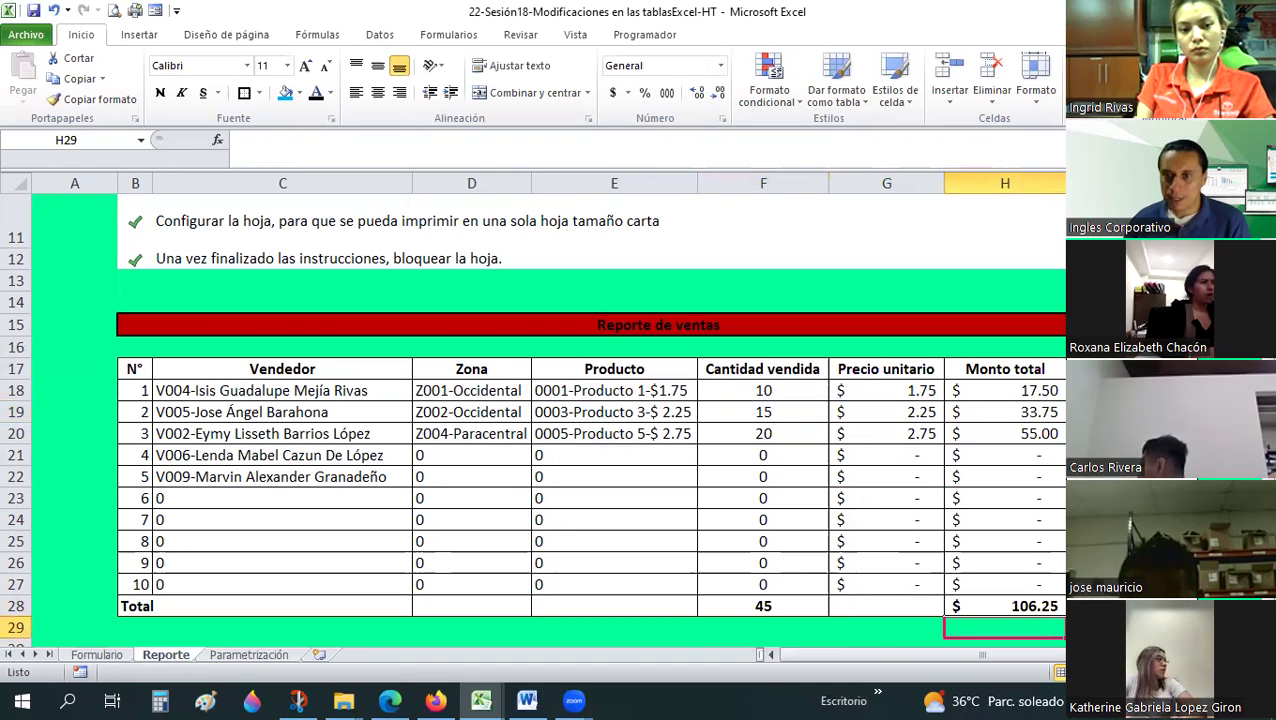
- Apply the Porcentaje number format to the Venta porcentual cells
type("+H18/")
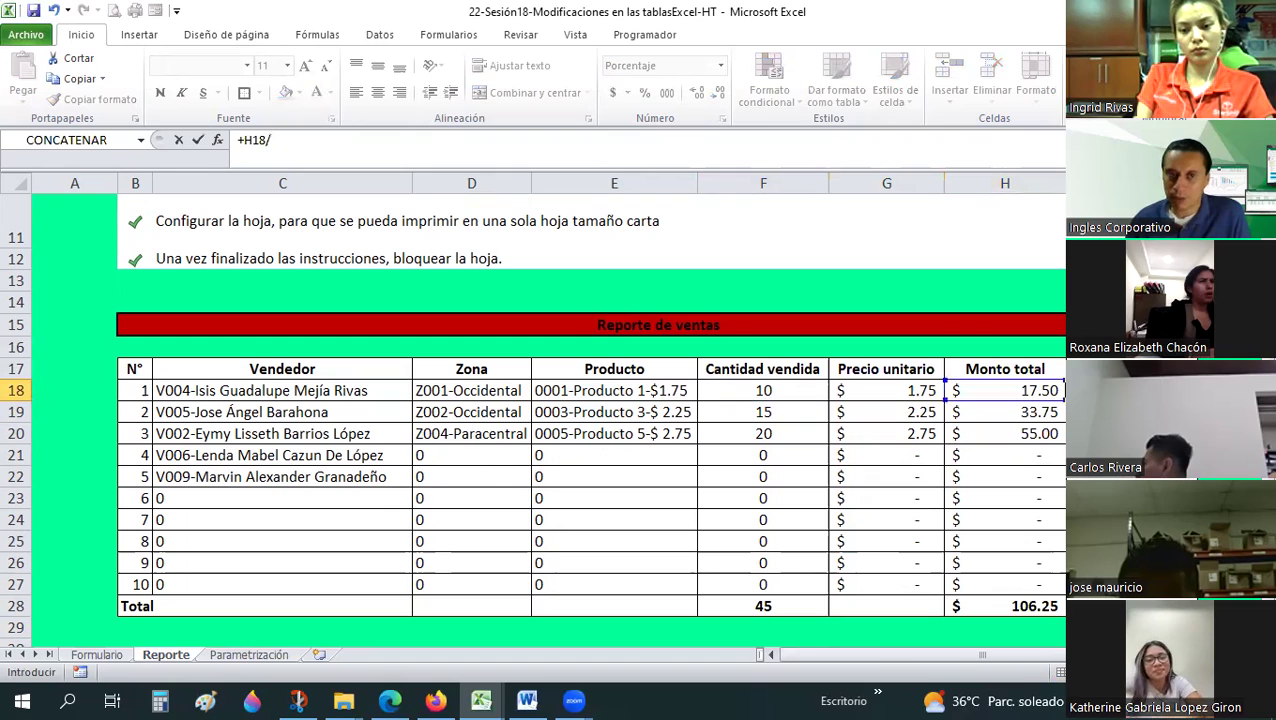
key("Escape")
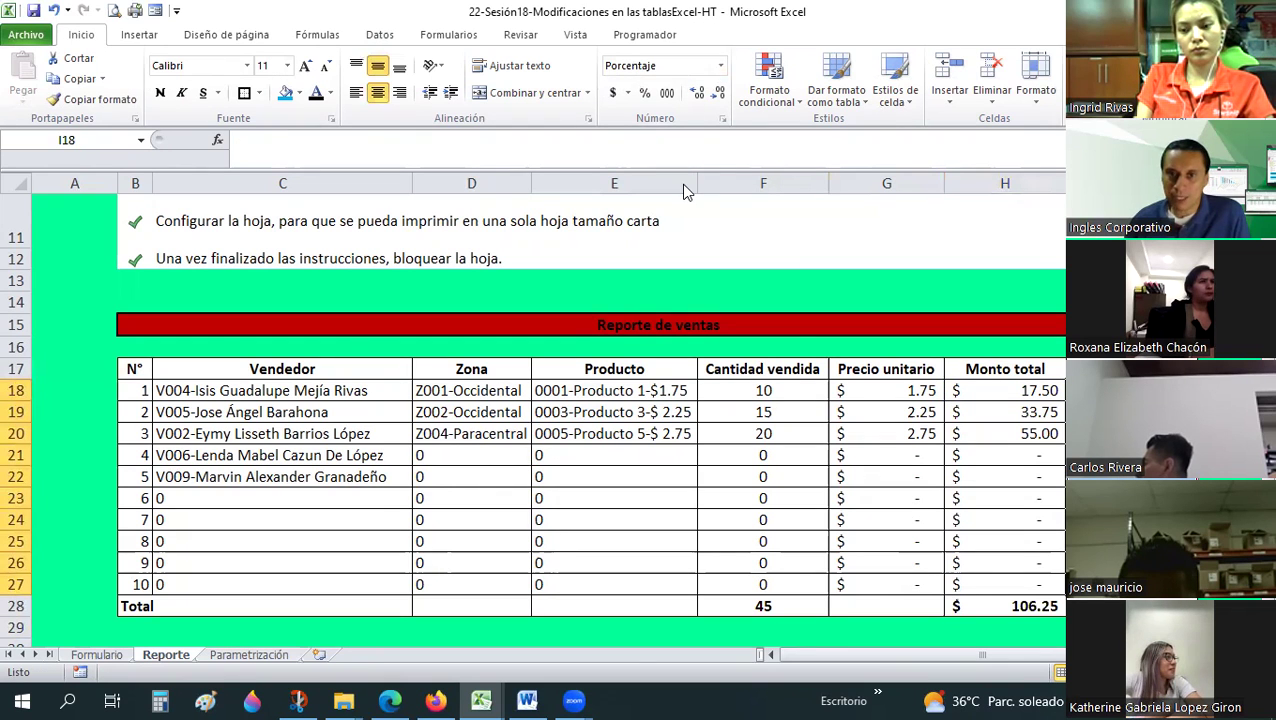
key("alt+h")
key("n")
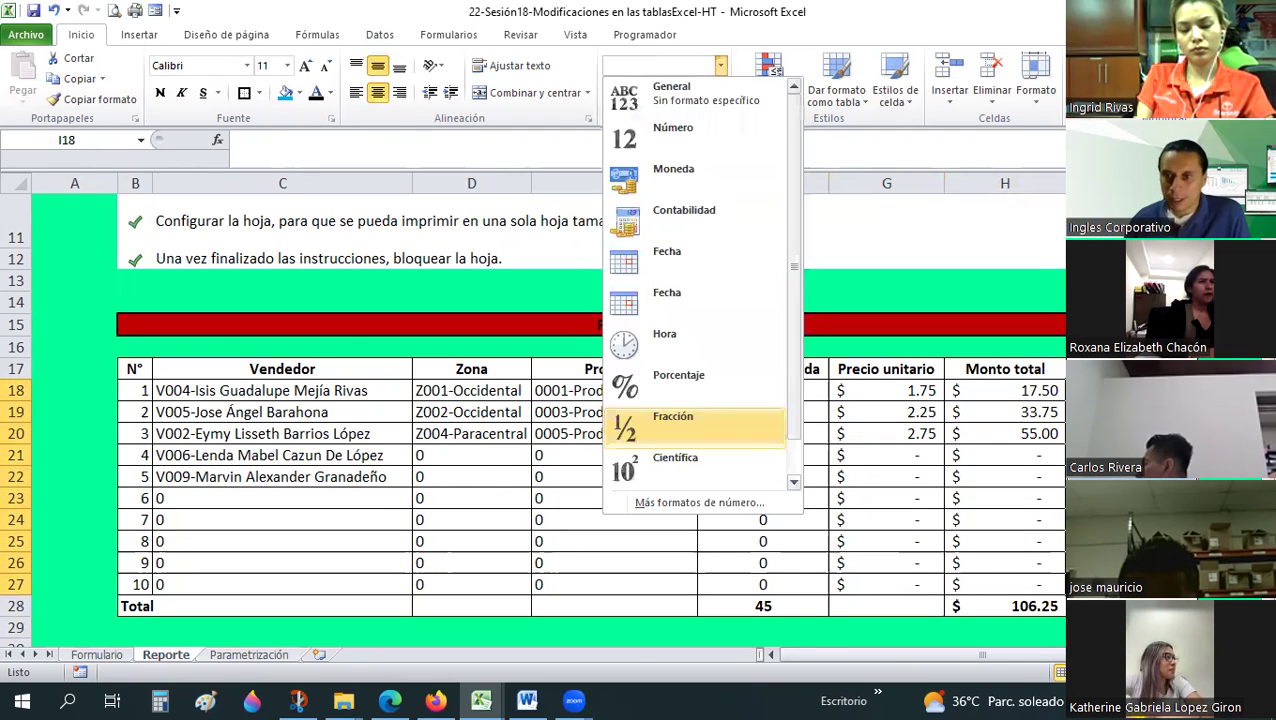
key("Up")
key("Return")
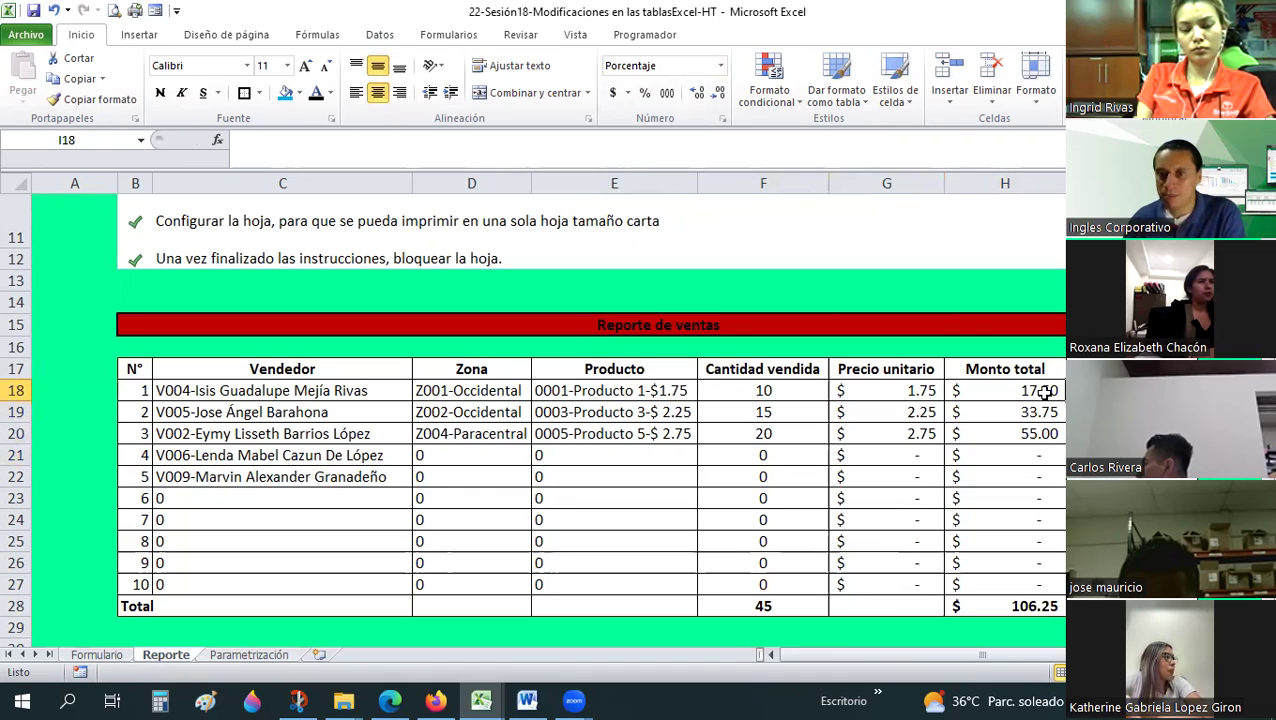
- Enter =+H18/$H$28 in I18 for the first row's share of total sales
type("+")
left_click(1044, 391)
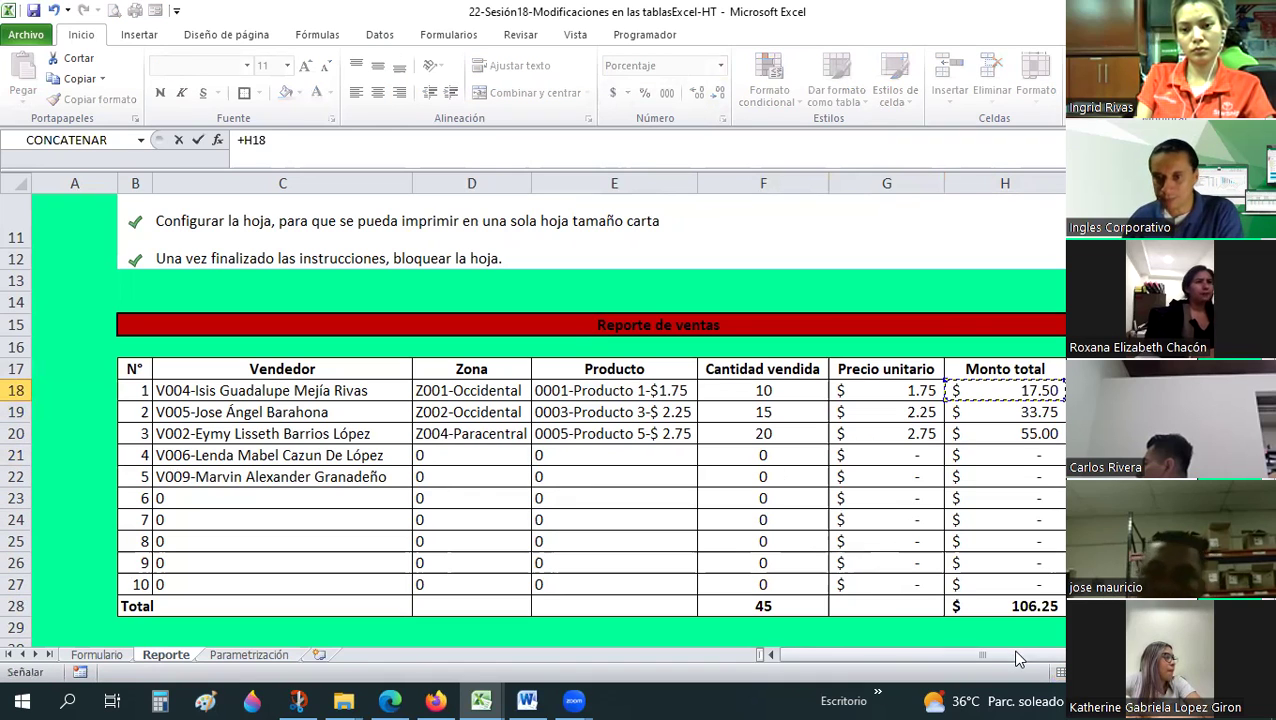
left_click_drag(1017, 658, 1069, 658)
type("/")
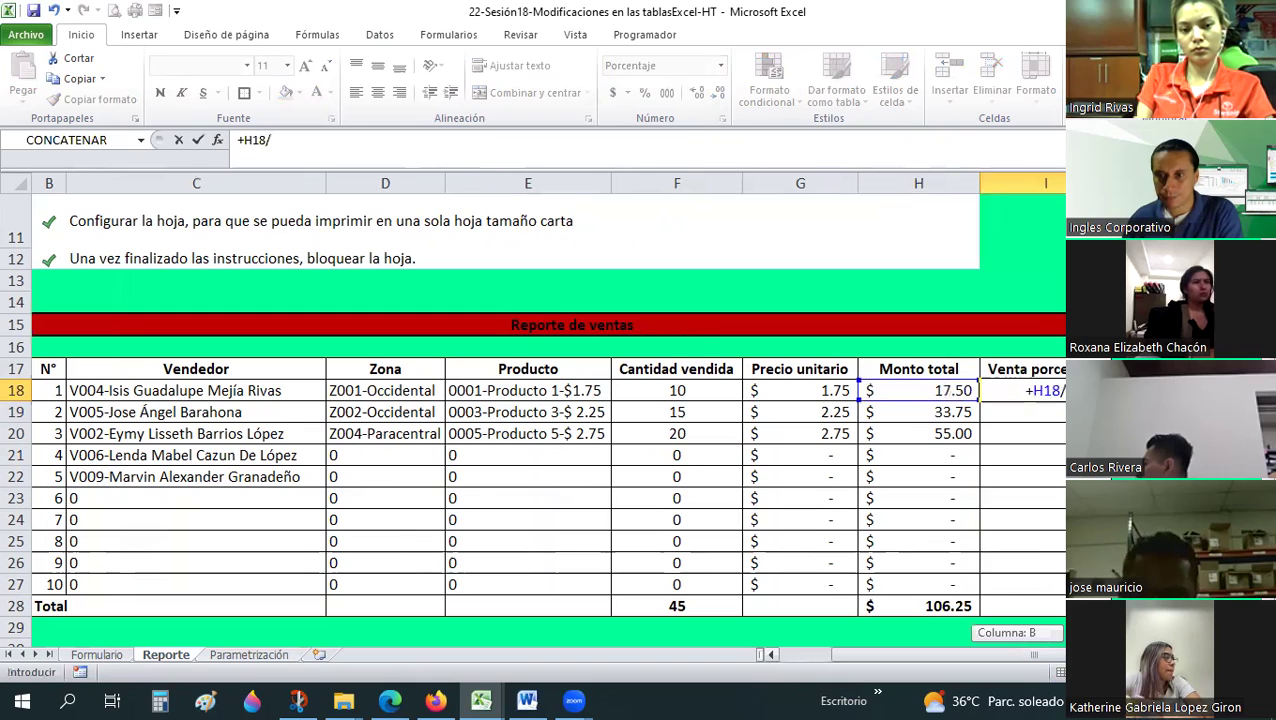
scroll(549, 606, "right", 3)
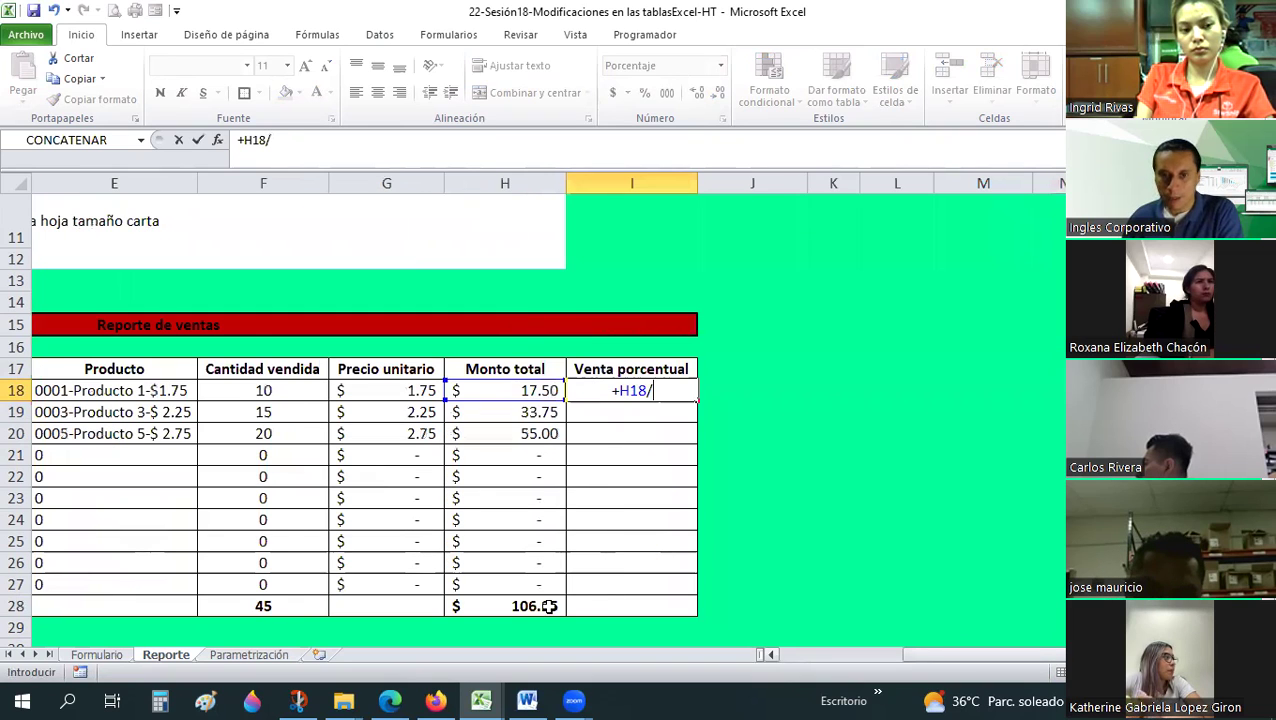
left_click(549, 606)
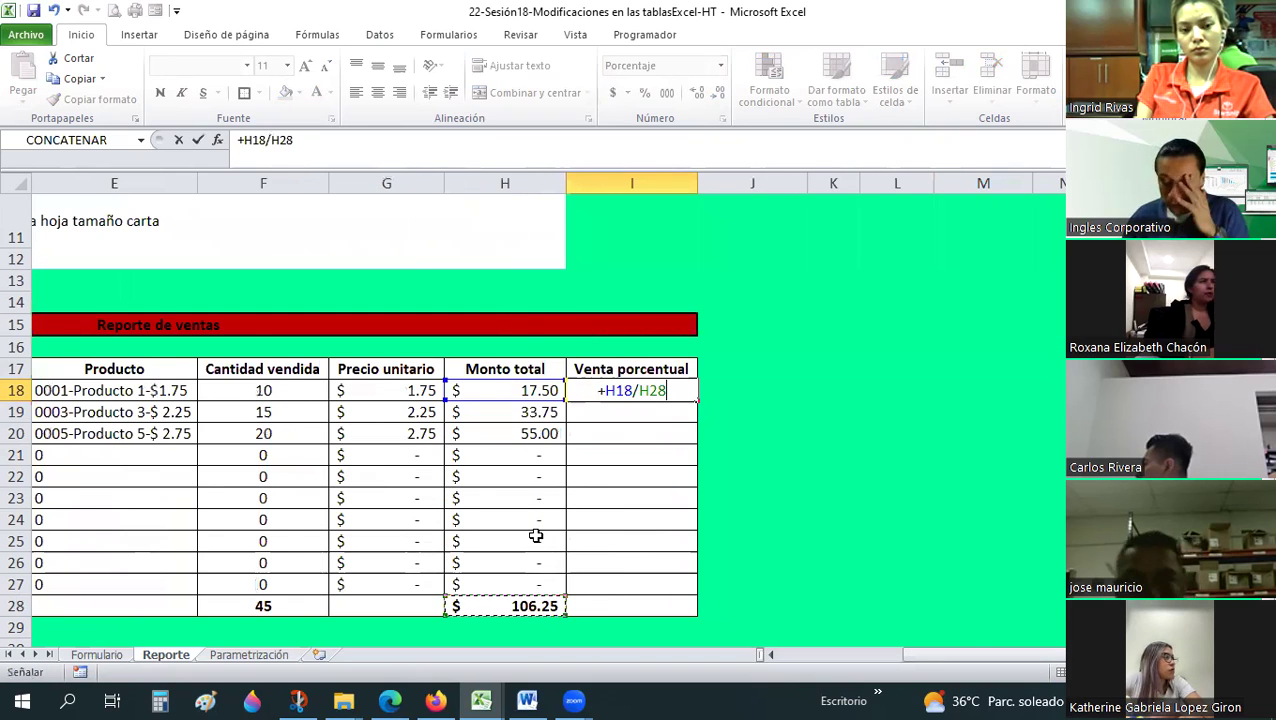
key("F4")
key("Return")
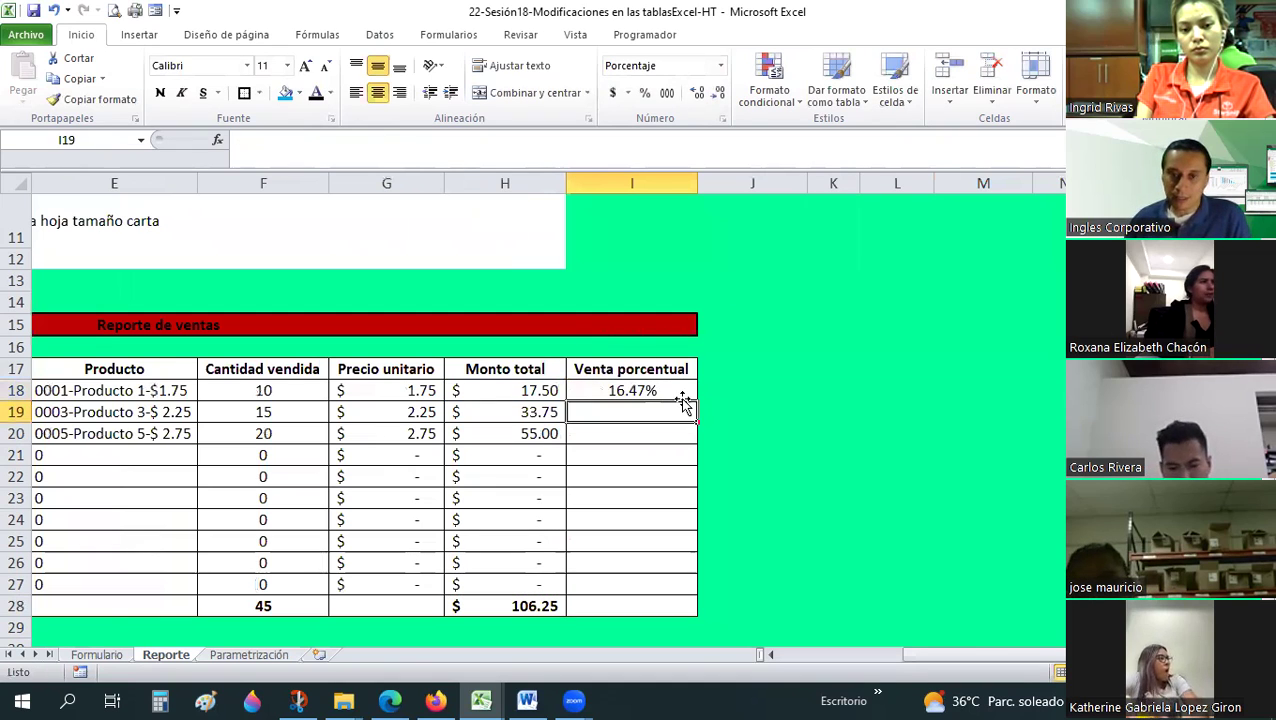
- Fill the percentage formula down to I27, showing 16.47%, 31.76% and 51.76%
left_click(680, 392)
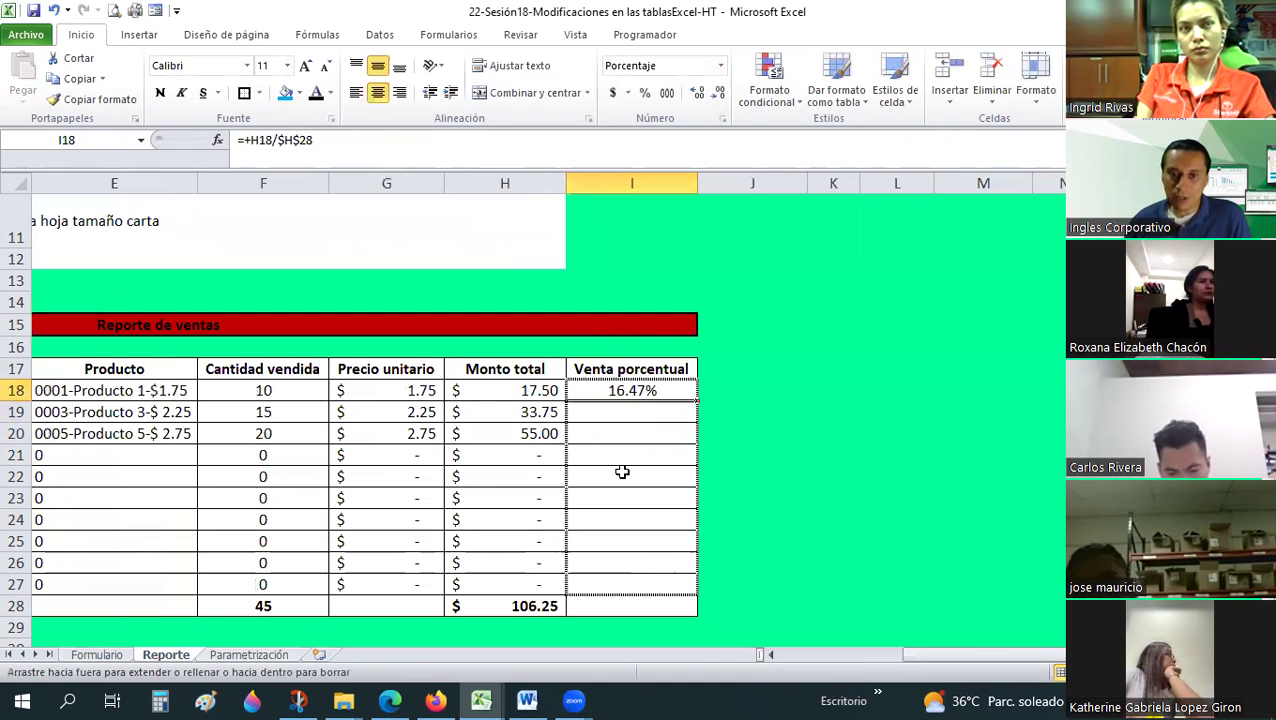
left_click_drag(697, 400, 640, 585)
key("Down")
key("Down")
key("Down")
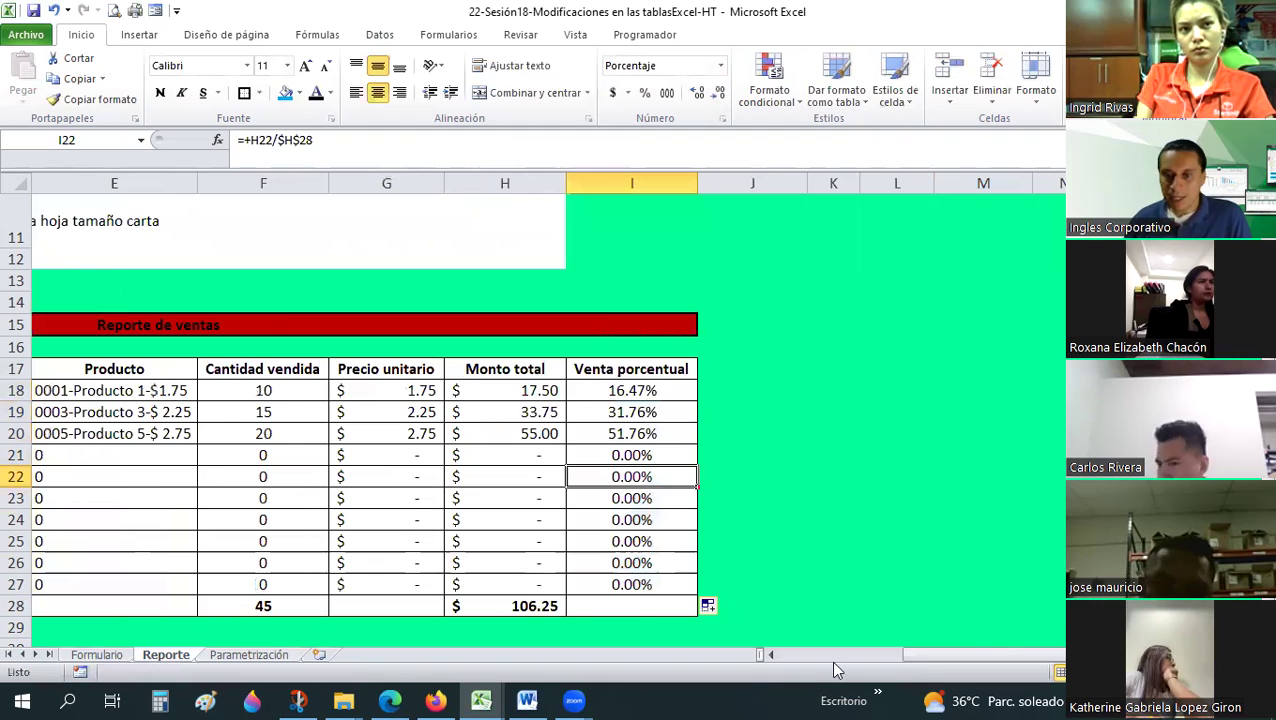
left_click_drag(838, 670, 786, 674)
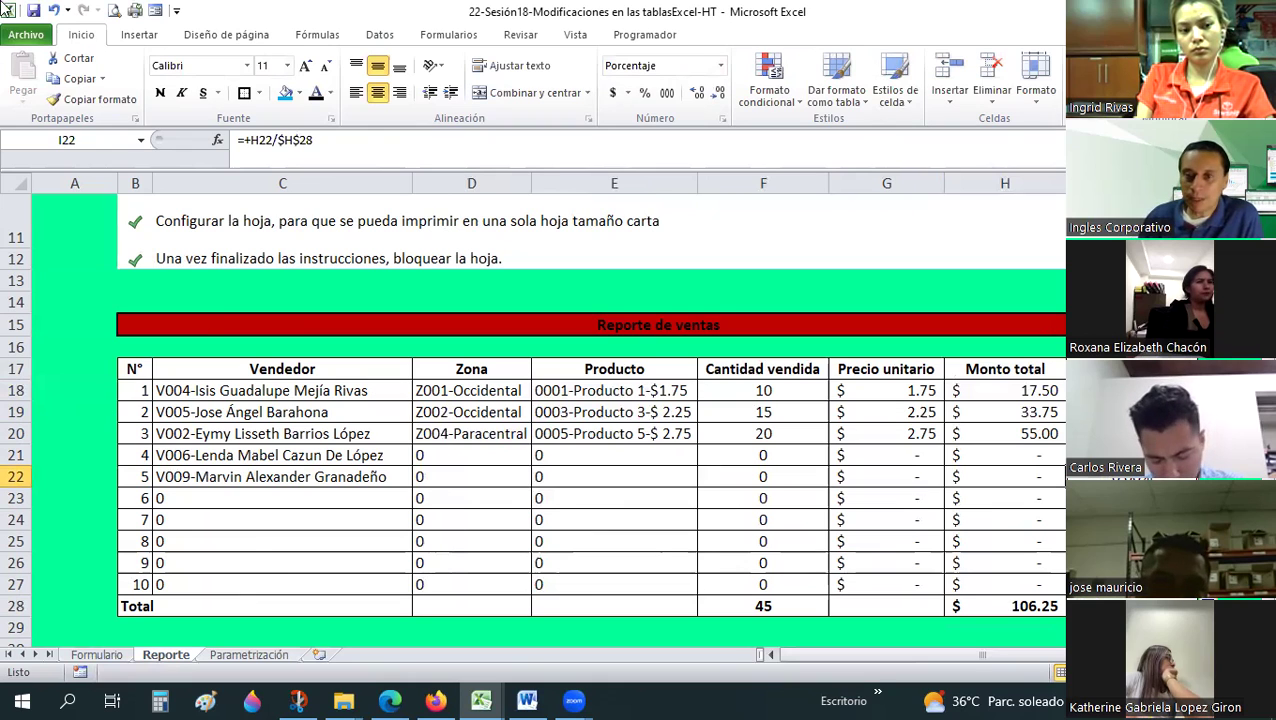
- Inspect the Reporte formulas linking Producto, quantity, Monto total and Zona to Formulario
left_click(1003, 392)
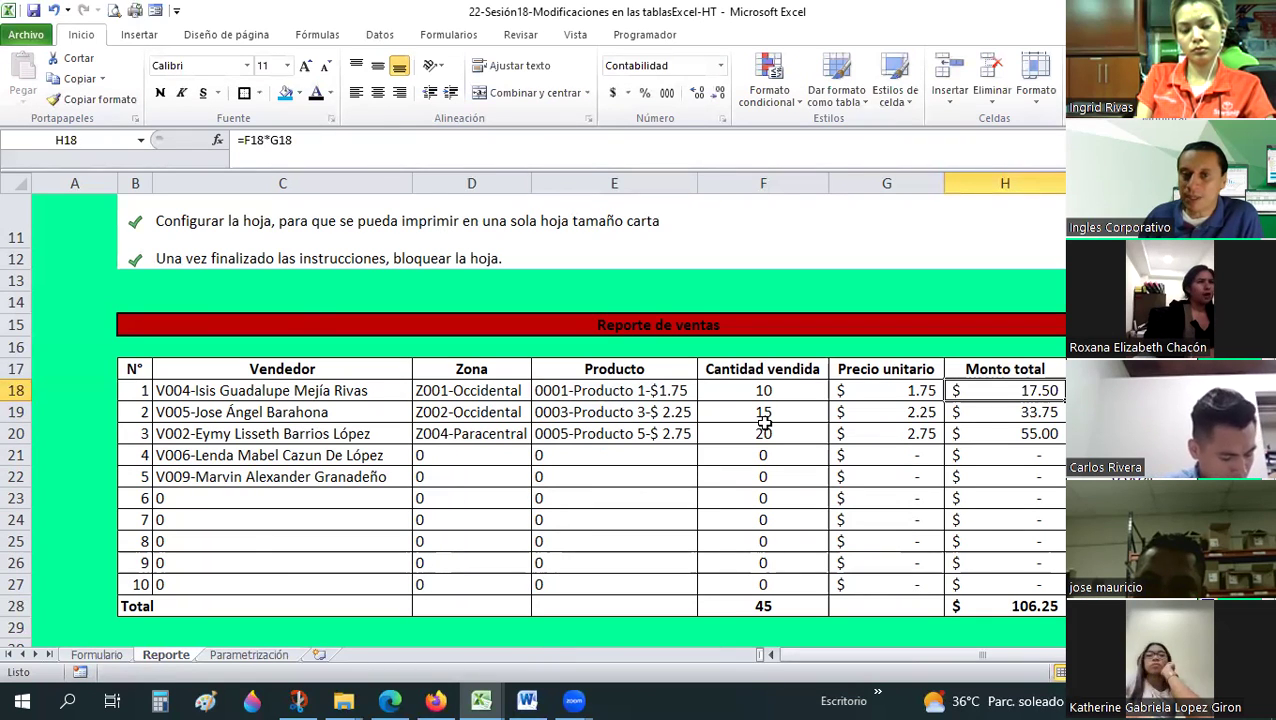
left_click(640, 412)
key("Down")
key("Right")
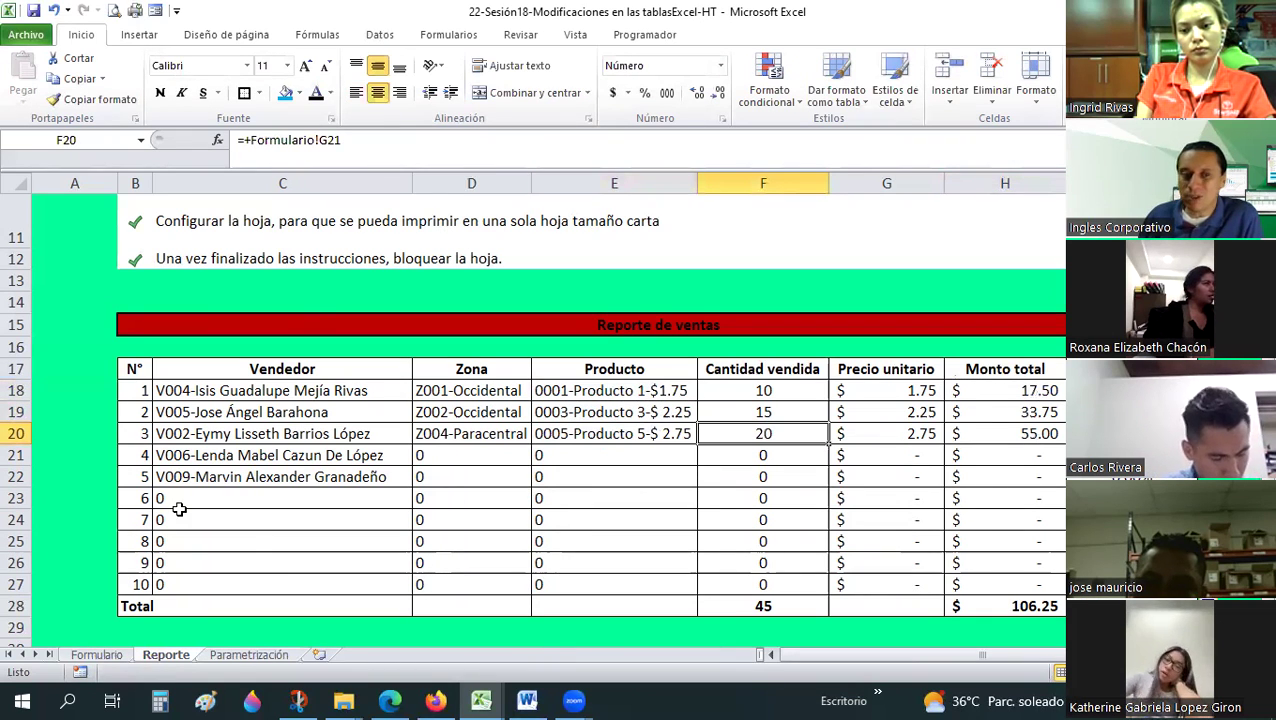
key("Right")
key("Right")
key("Down")
key("Down")
left_click_drag(194, 498, 197, 598)
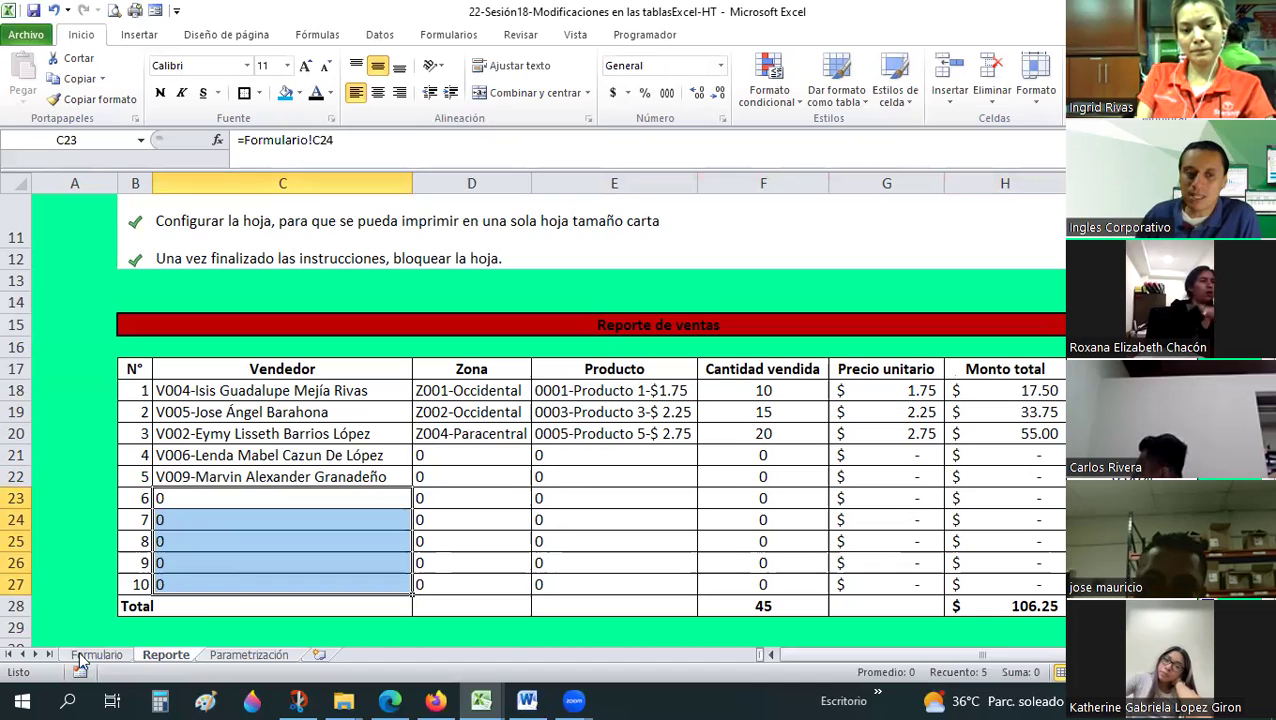
left_click(447, 456)
- On Formulario, give seller 4 zone Z002 and product 0002, and seller 5 zone Z004 and product 0005
key("ctrl+Page_Up")
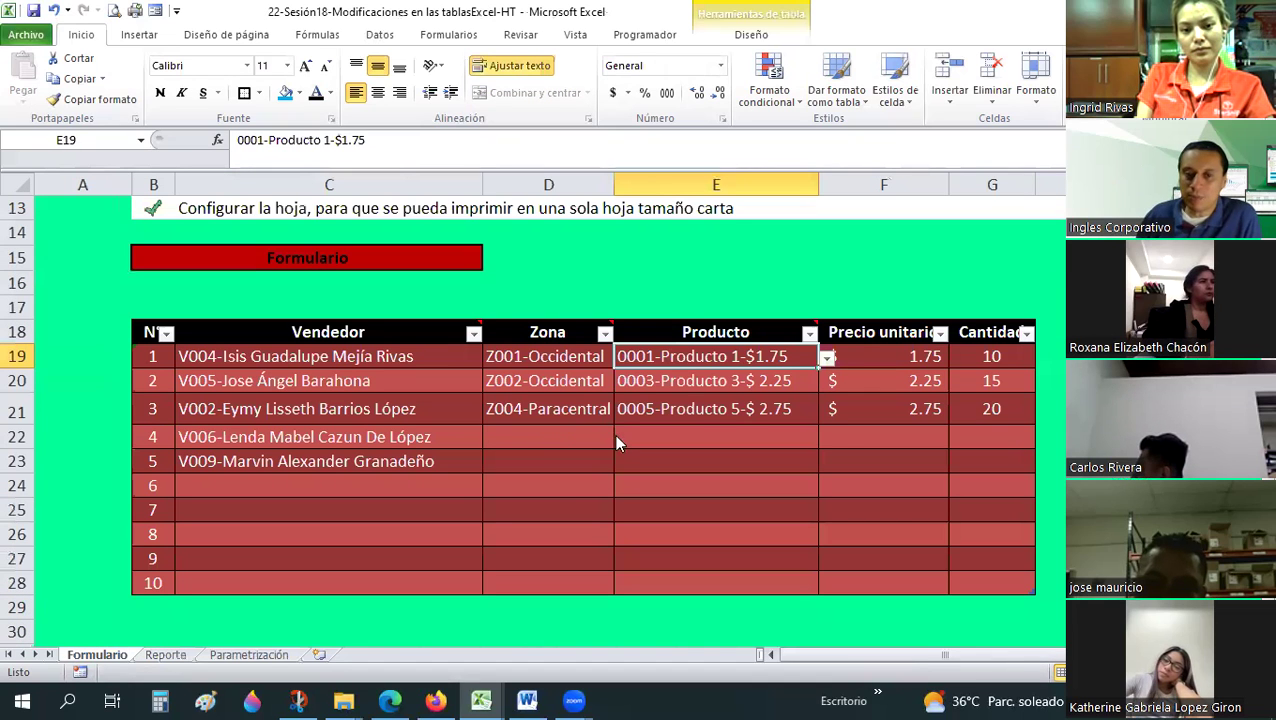
left_click(600, 440)
type("Z002-Occidental")
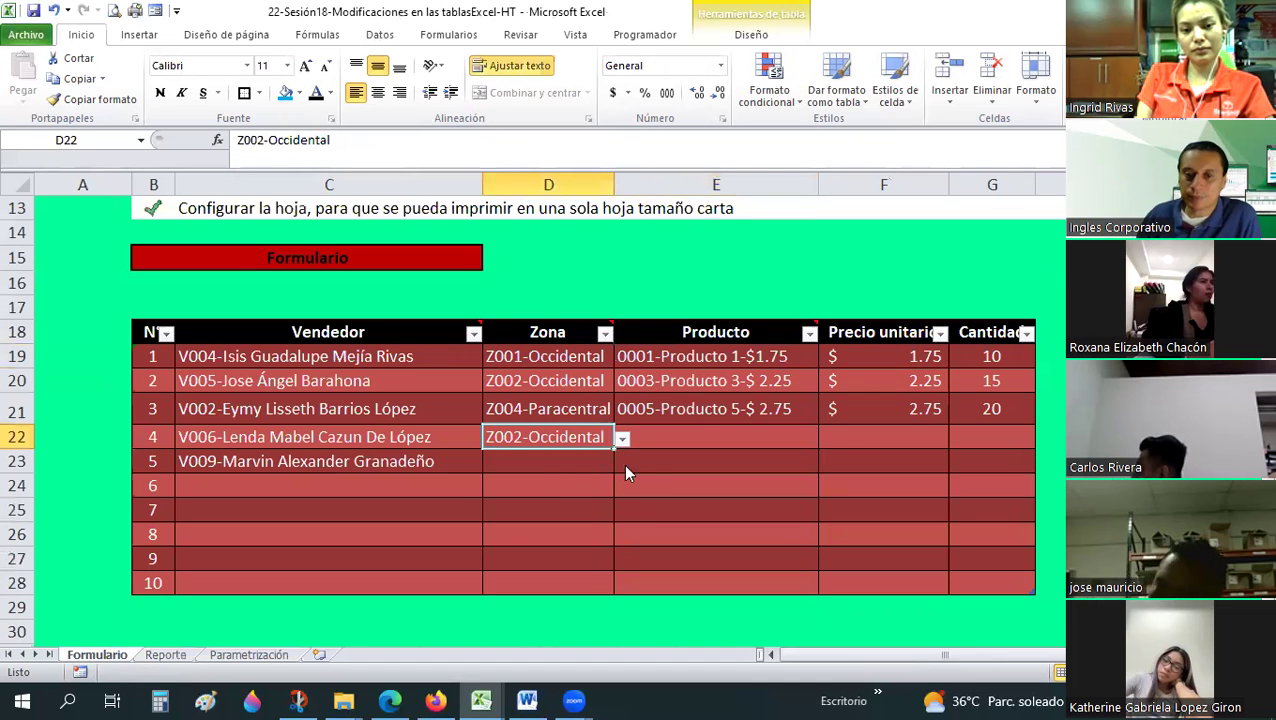
key("Return")
left_click(622, 463)
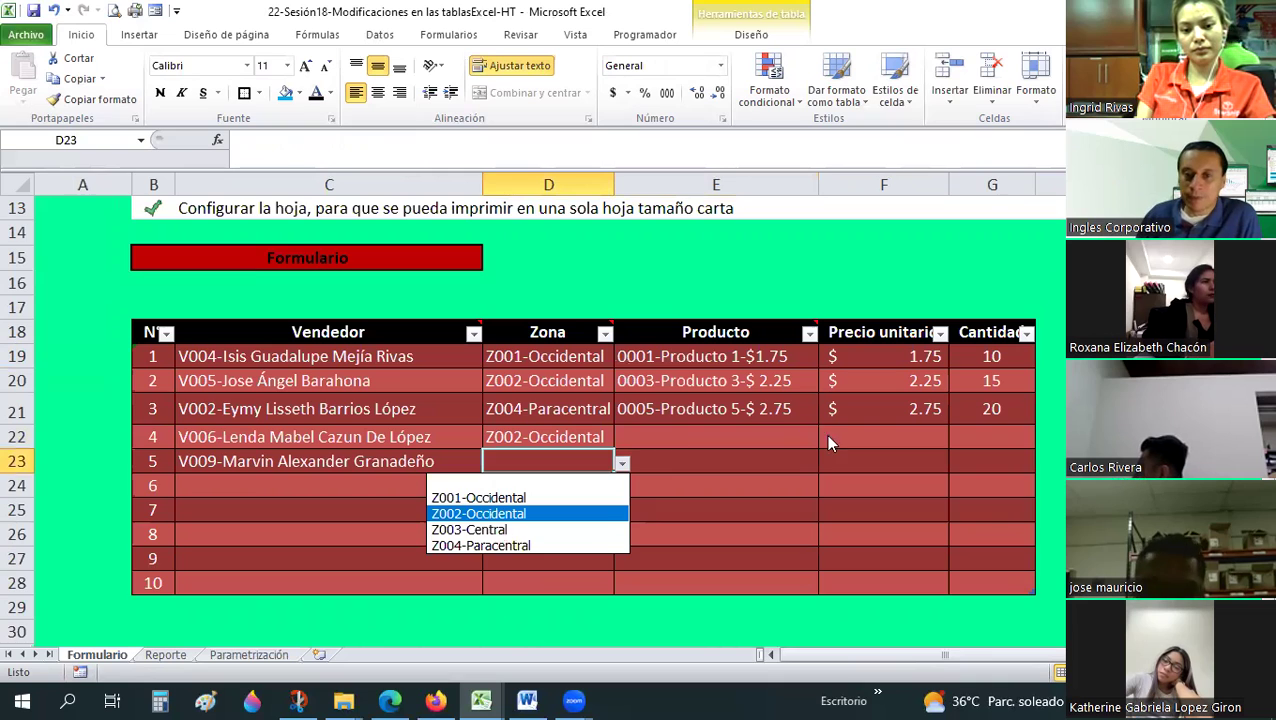
key("Down")
key("Down")
key("Return")
left_click(805, 437)
type("0002-Producto 2-$ 2.00")
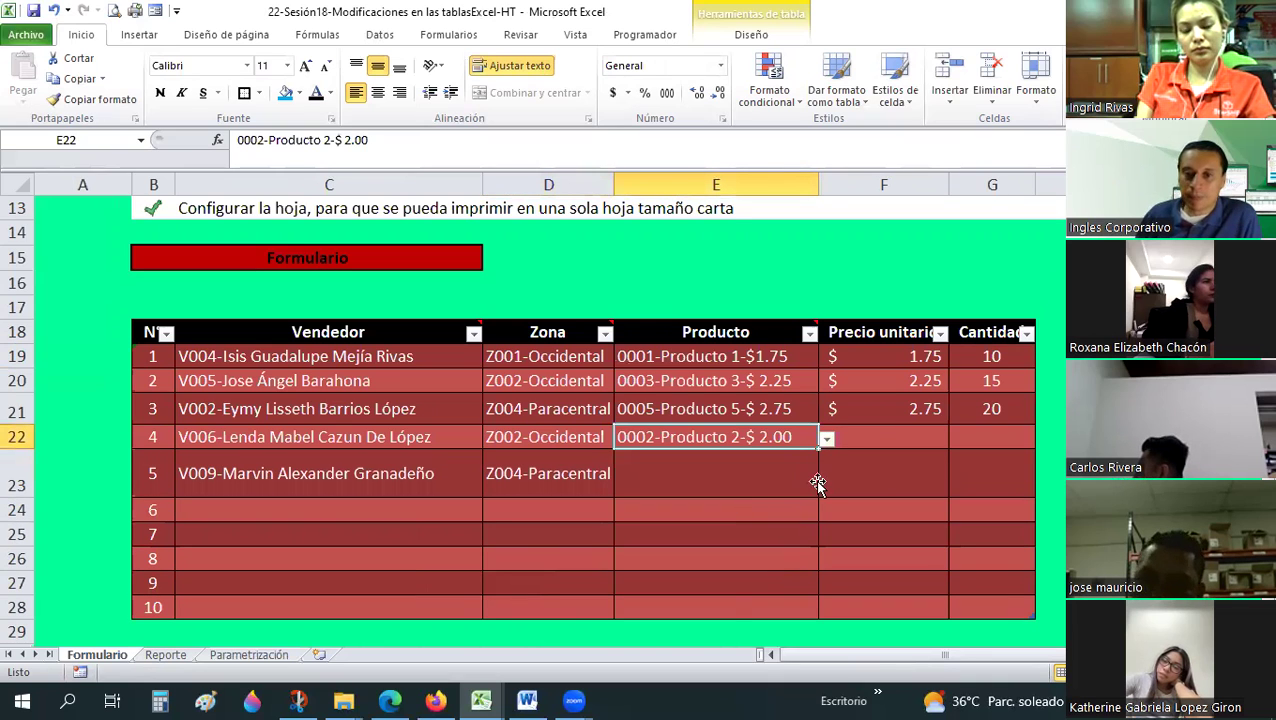
key("Return")
key("alt+Down")
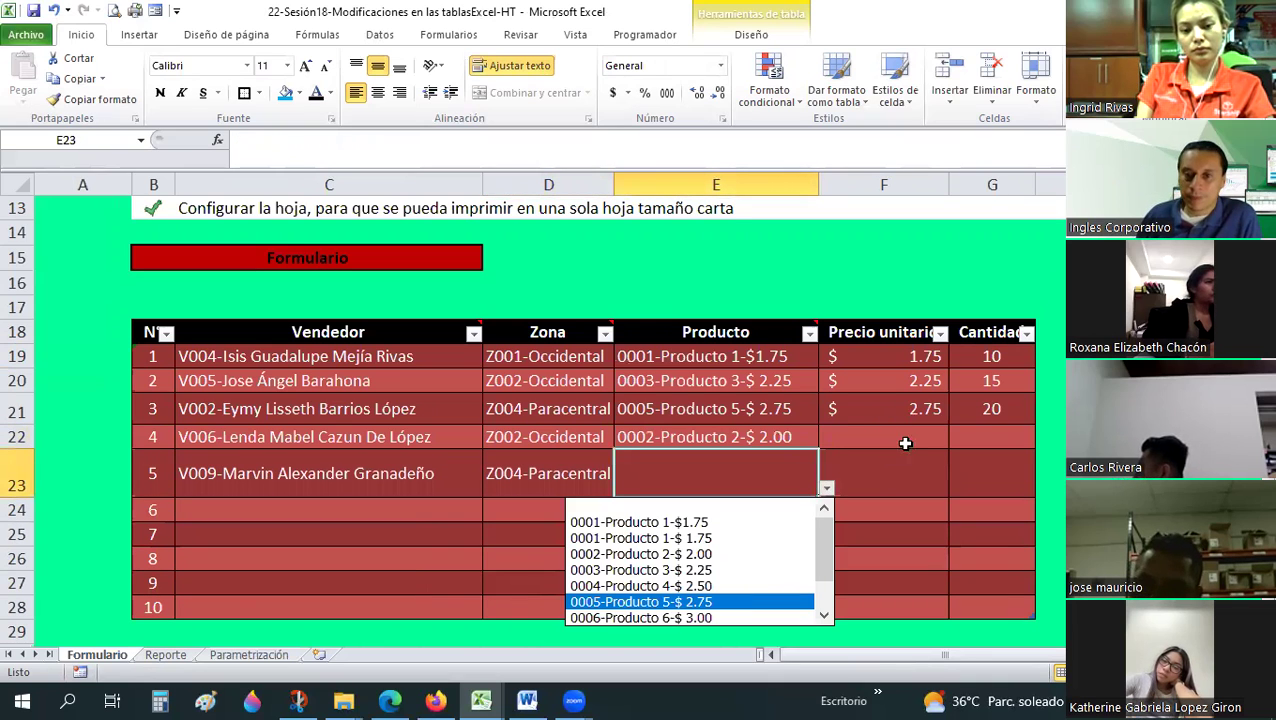
key("Return")
- Enter unit prices 2.00 and 2.75 and quantities 25 and 35 for sellers 4 and 5
left_click(905, 443)
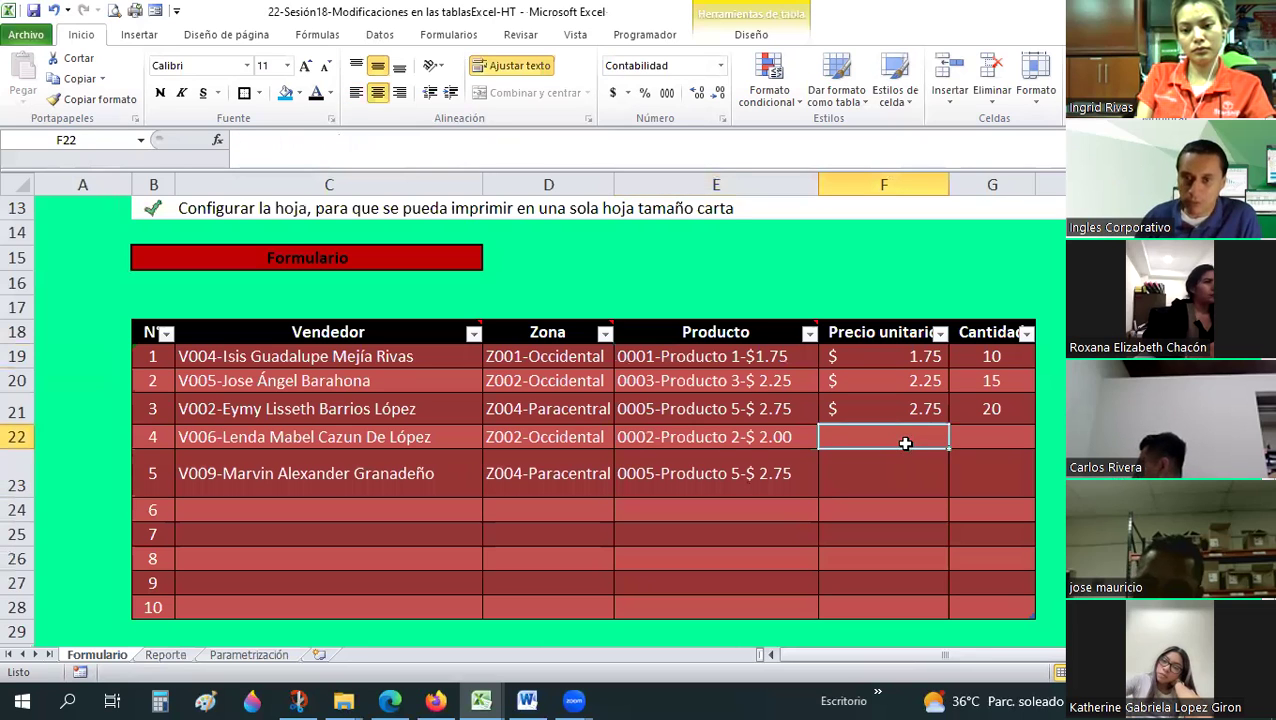
type("2")
key("Return")
type("2.75")
key("Tab")
key("Up")
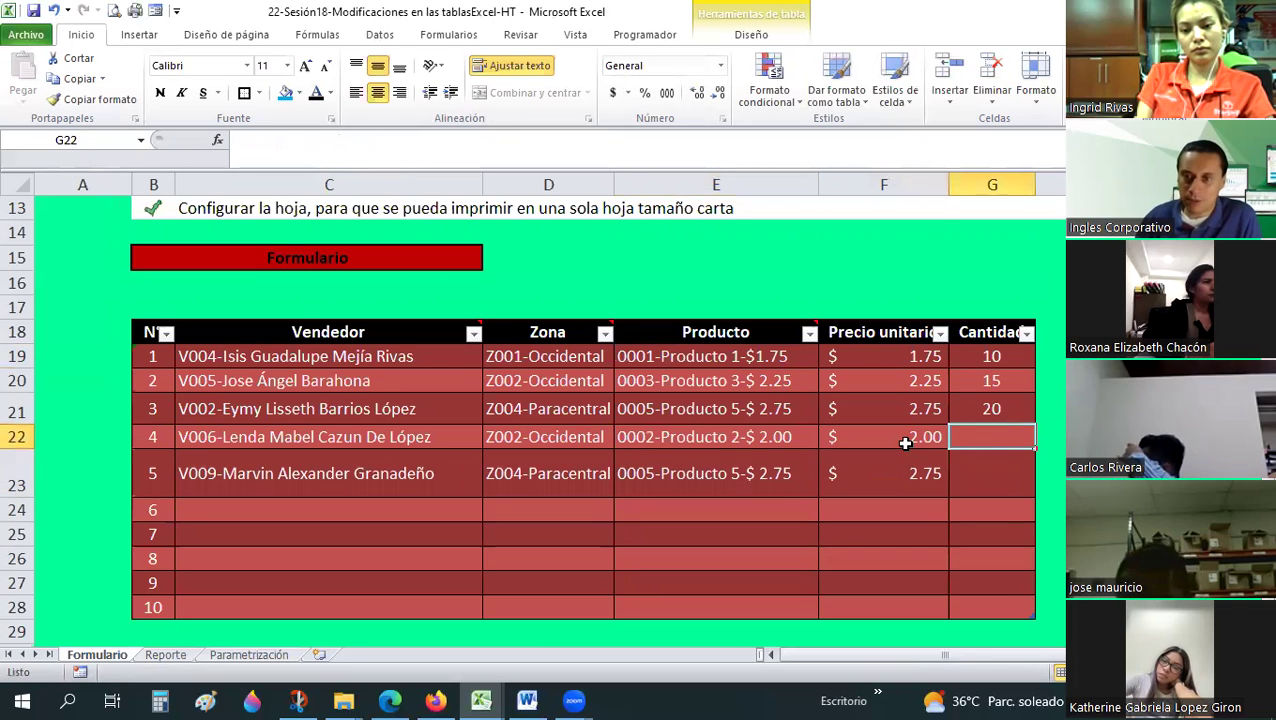
type("25")
key("Return")
type("35")
key("Return")
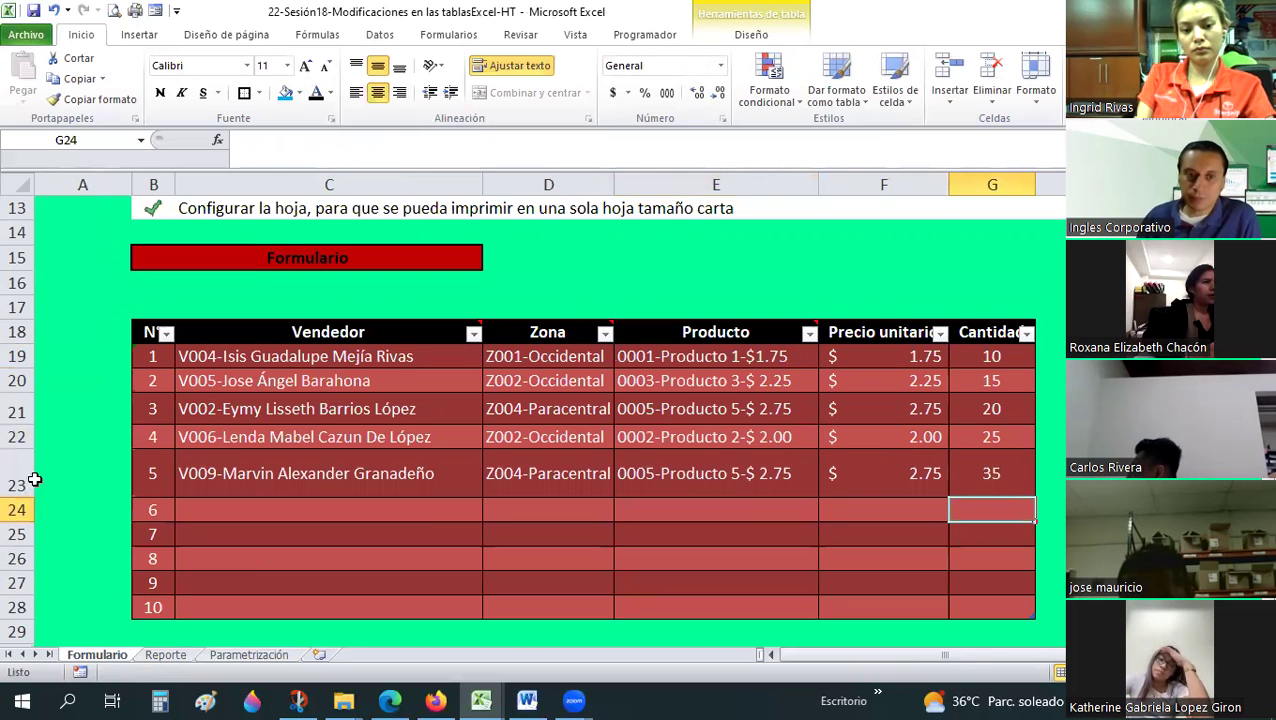
- Shorten row 23, return to Reporte, and narrow the Cantidad vendida column
left_click_drag(34, 480, 34, 487)
left_click(197, 655)
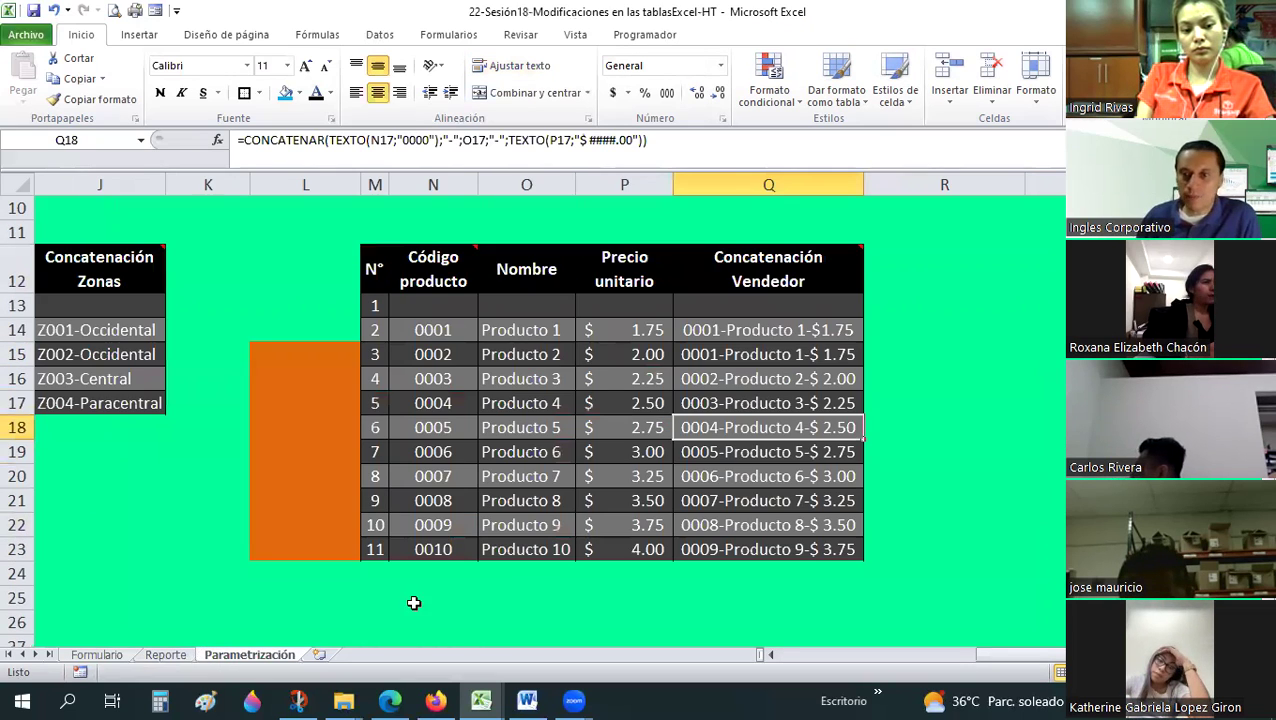
key("ctrl+Page_Up")
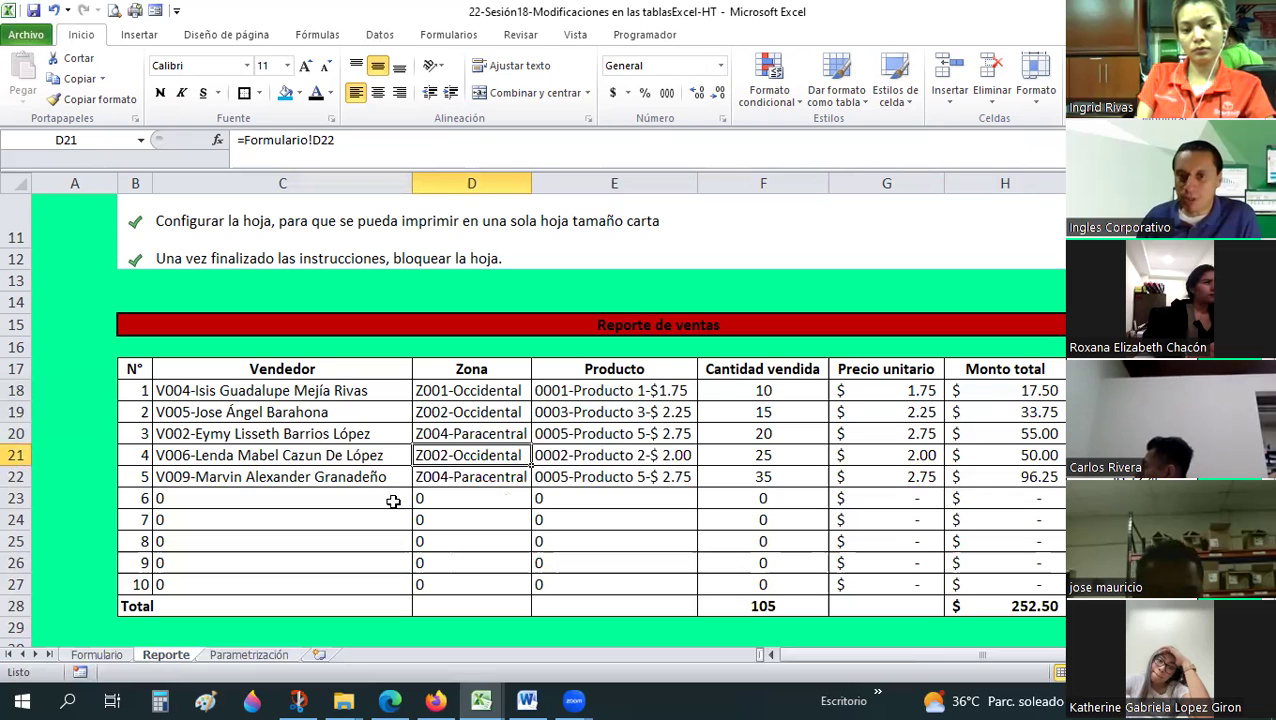
left_click_drag(806, 190, 806, 190)
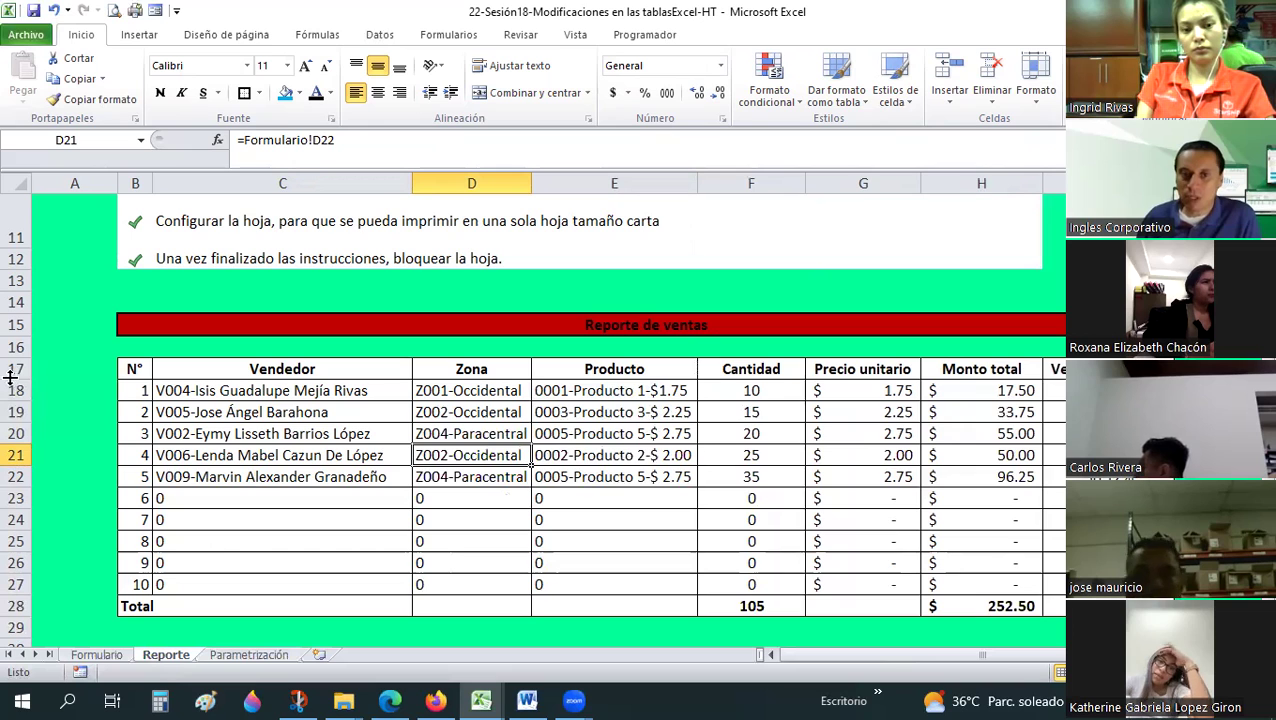
left_click(720, 458)
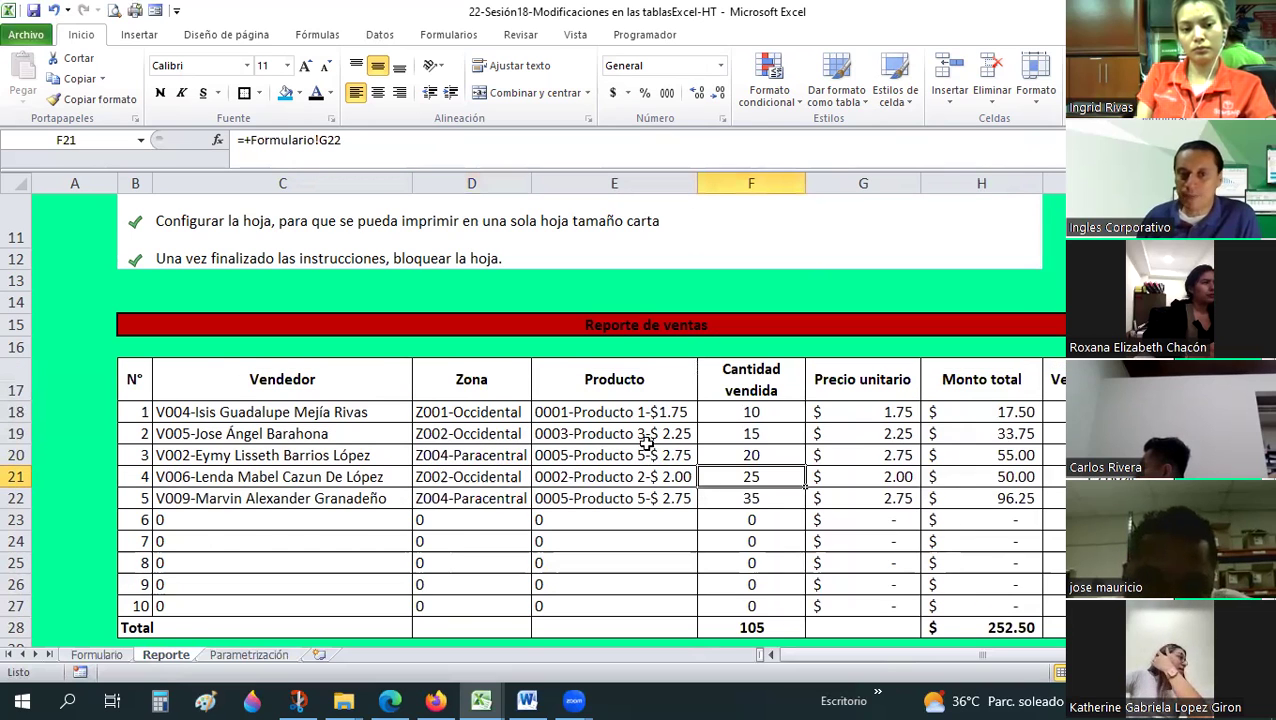
- Save the workbook
scroll(646, 443, "up", 3)
scroll(646, 443, "down", 4)
left_click(34, 10)
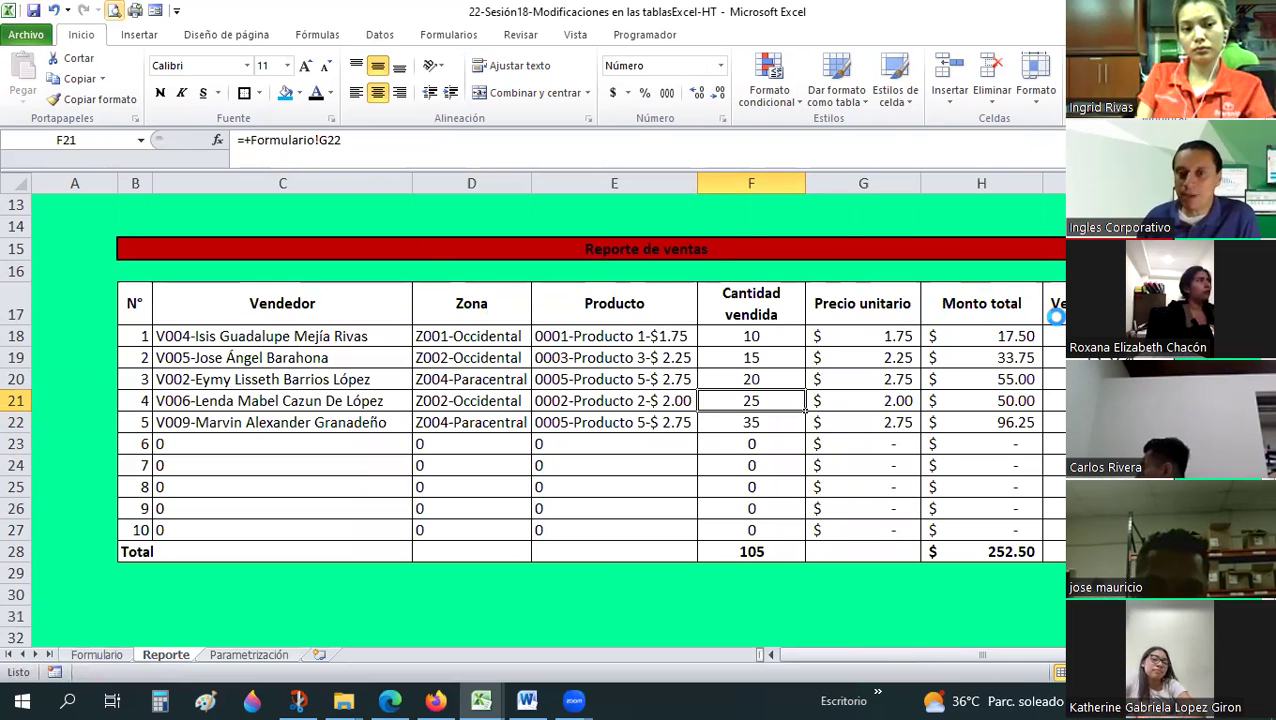
- In print preview, raise the top margin until the report fits on 1 page
key("ctrl+p")
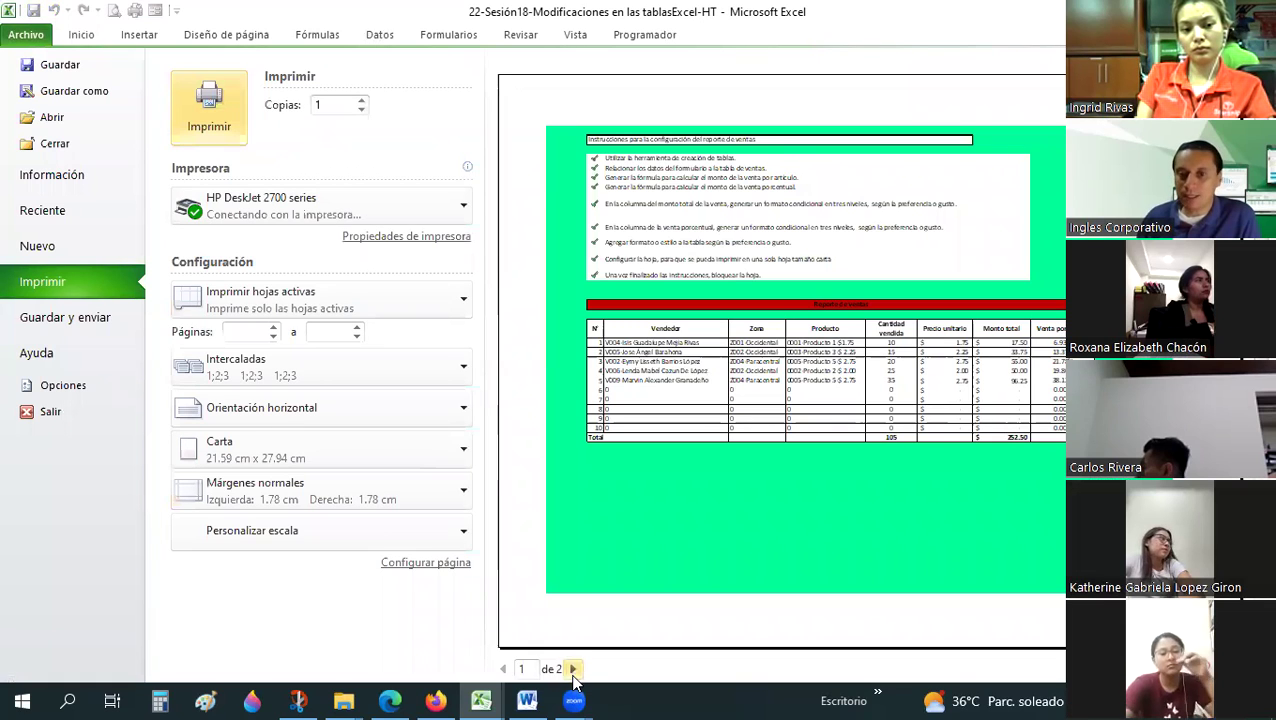
left_click(573, 668)
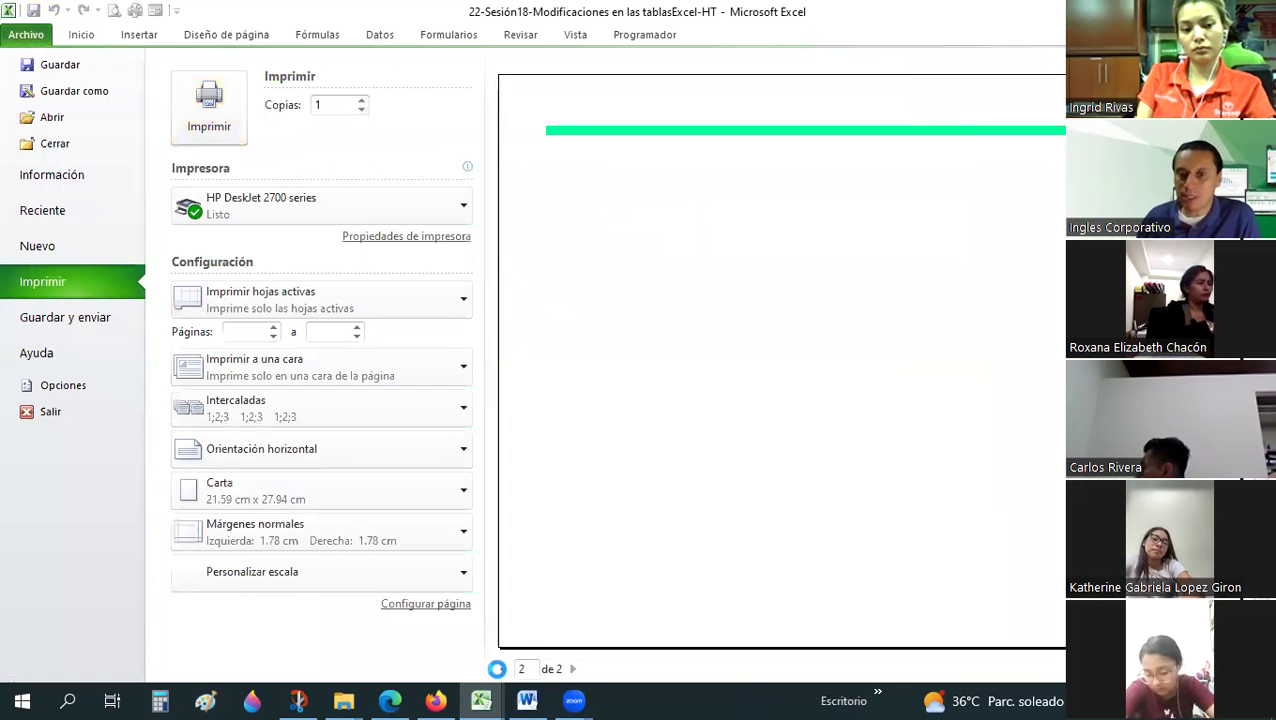
scroll(617, 528, "up", 1)
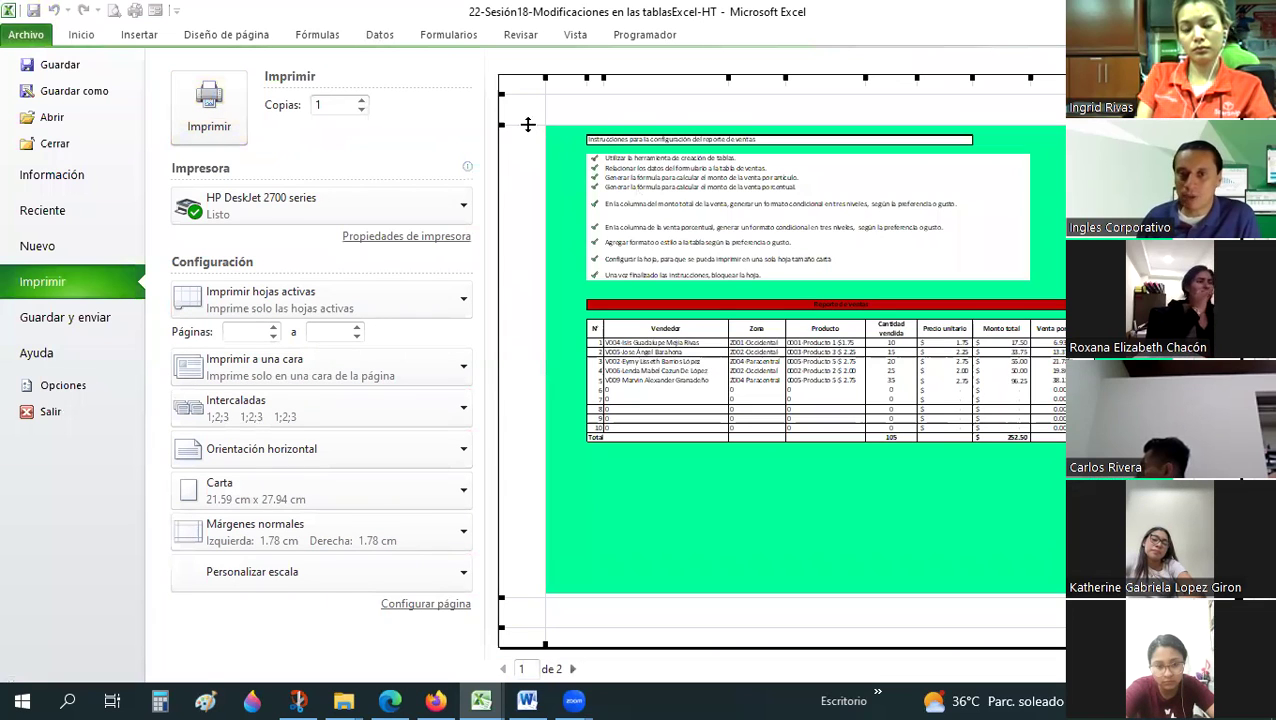
left_click_drag(528, 124, 528, 116)
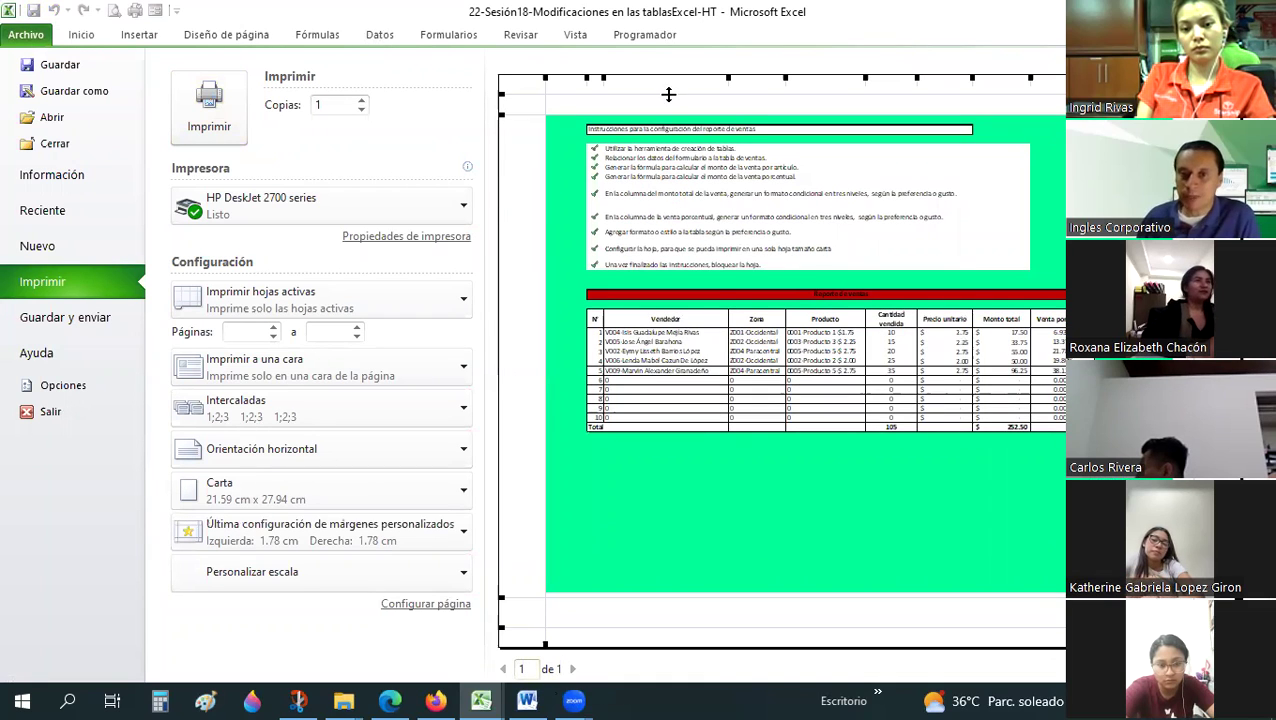
left_click(84, 36)
- Select B17:I28, apply the Título 1 cell style, then undo it
key("Down")
key("Left")
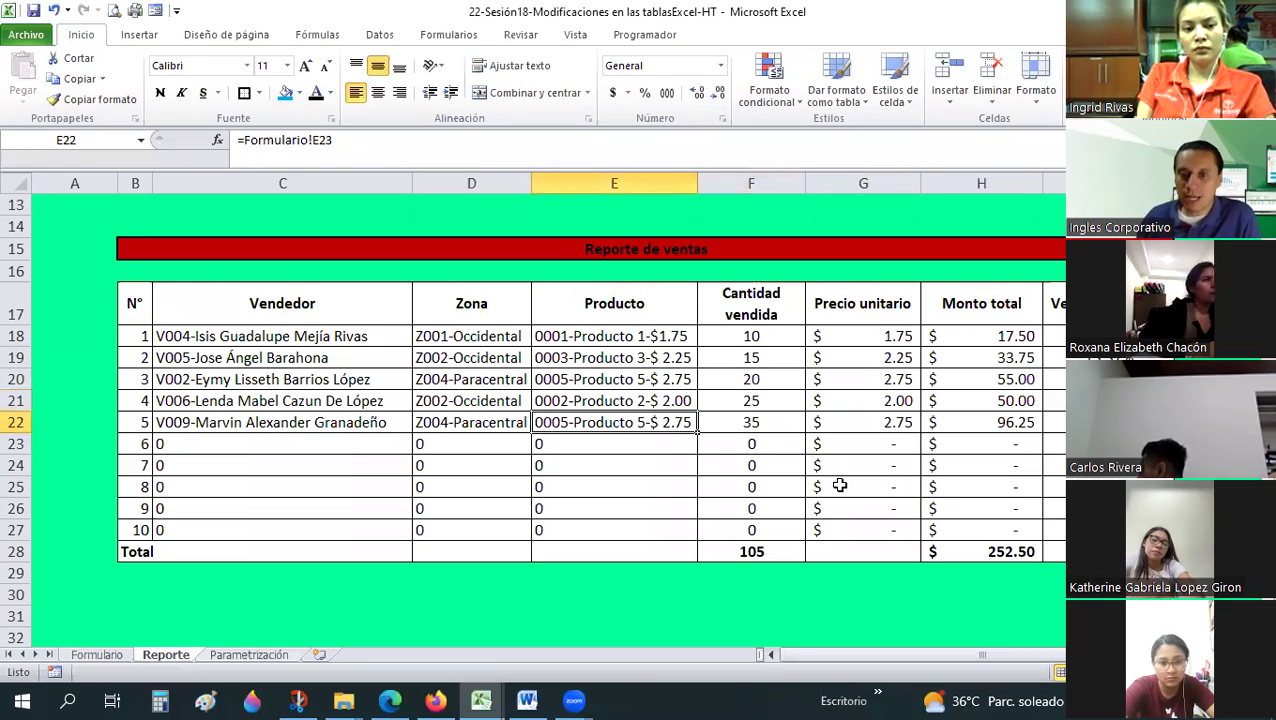
mouse_move(134, 303)
left_mouse_down()
mouse_move(1055, 551)
mouse_move(435, 107)
left_mouse_up()
left_click_drag(960, 120, 775, 105)
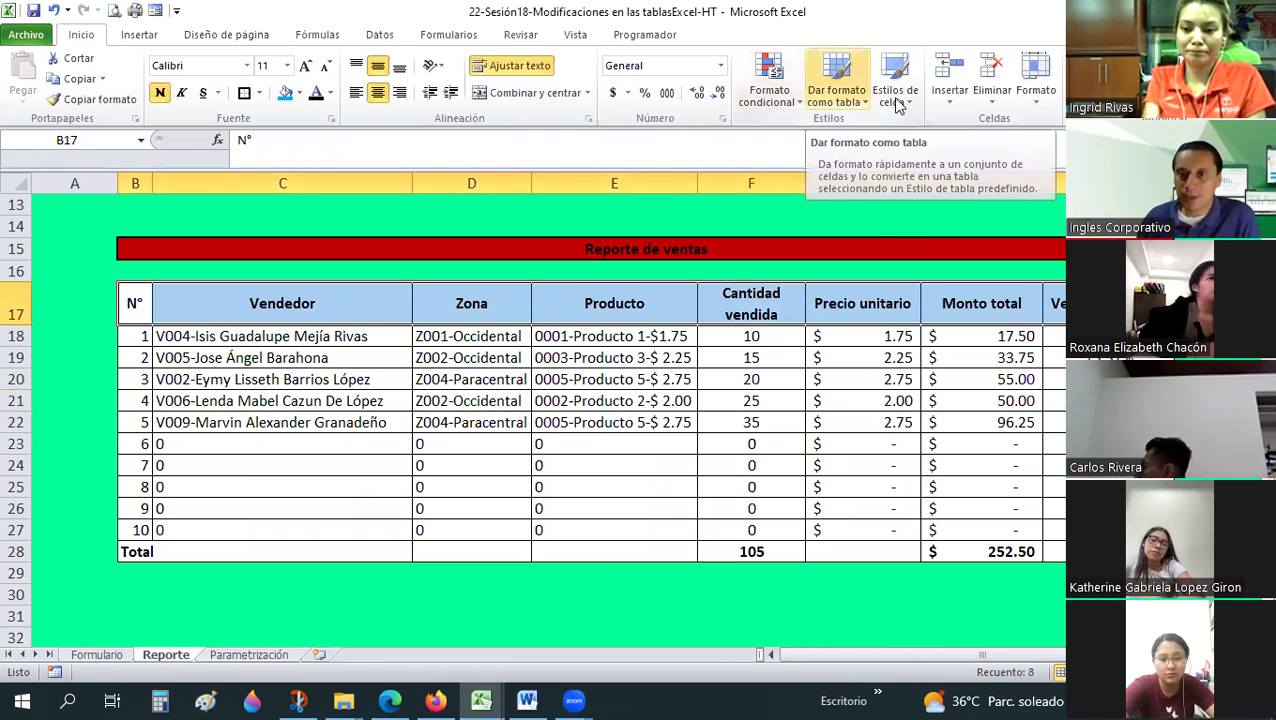
left_click(903, 106)
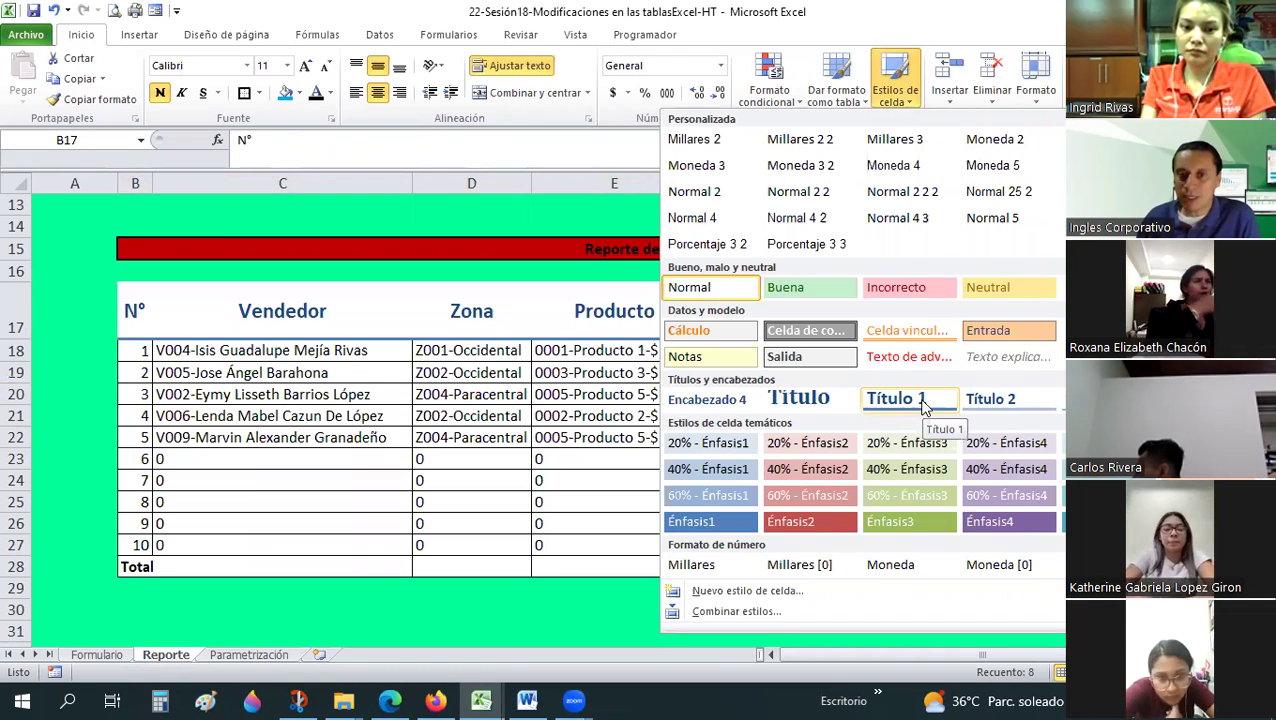
left_click(922, 405)
left_click(627, 481)
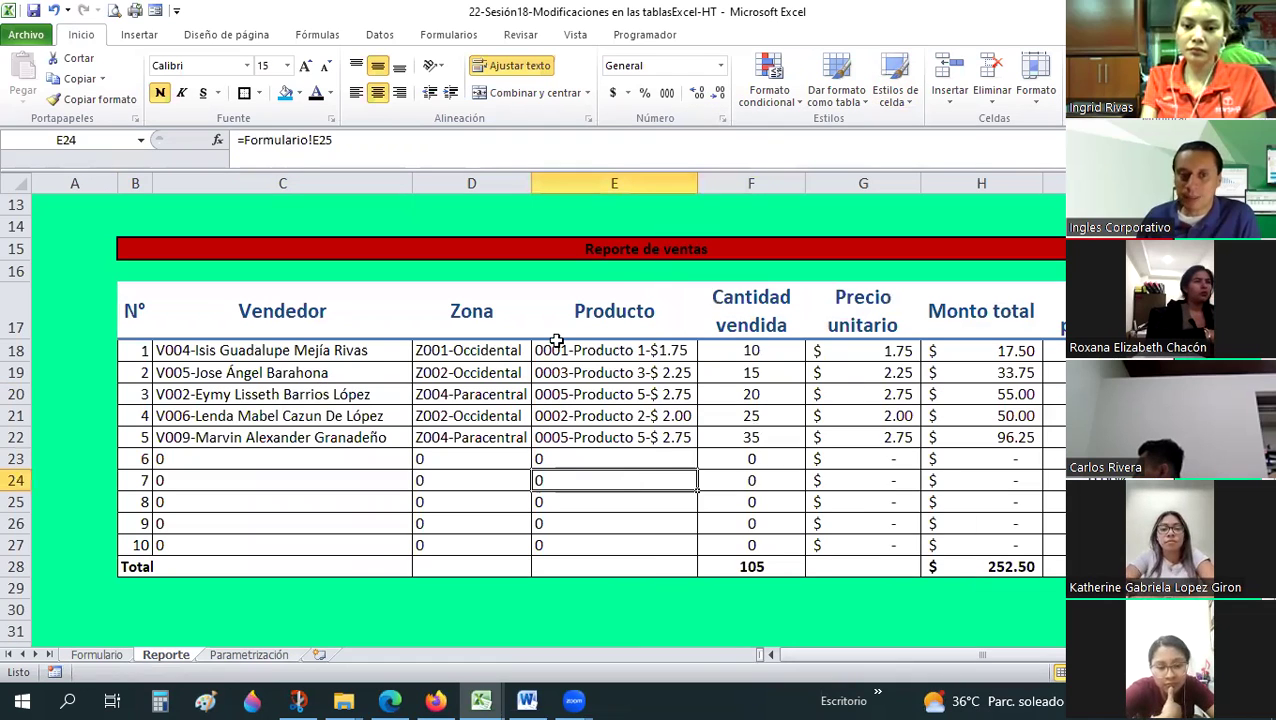
key("ctrl+z")
left_click(134, 307)
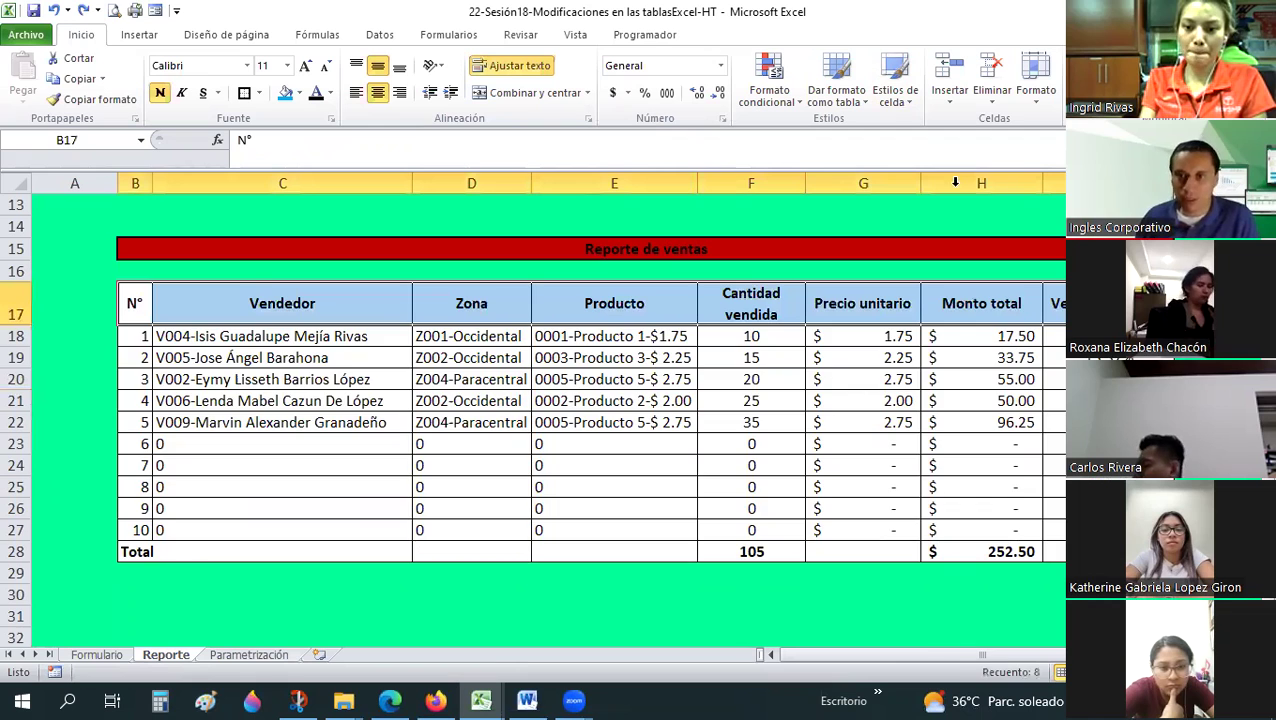
- Reselect the report table and bring up the Format as Table style gallery
key("ctrl+a")
key("alt+o")
key("d")
key("a")
key("Left")
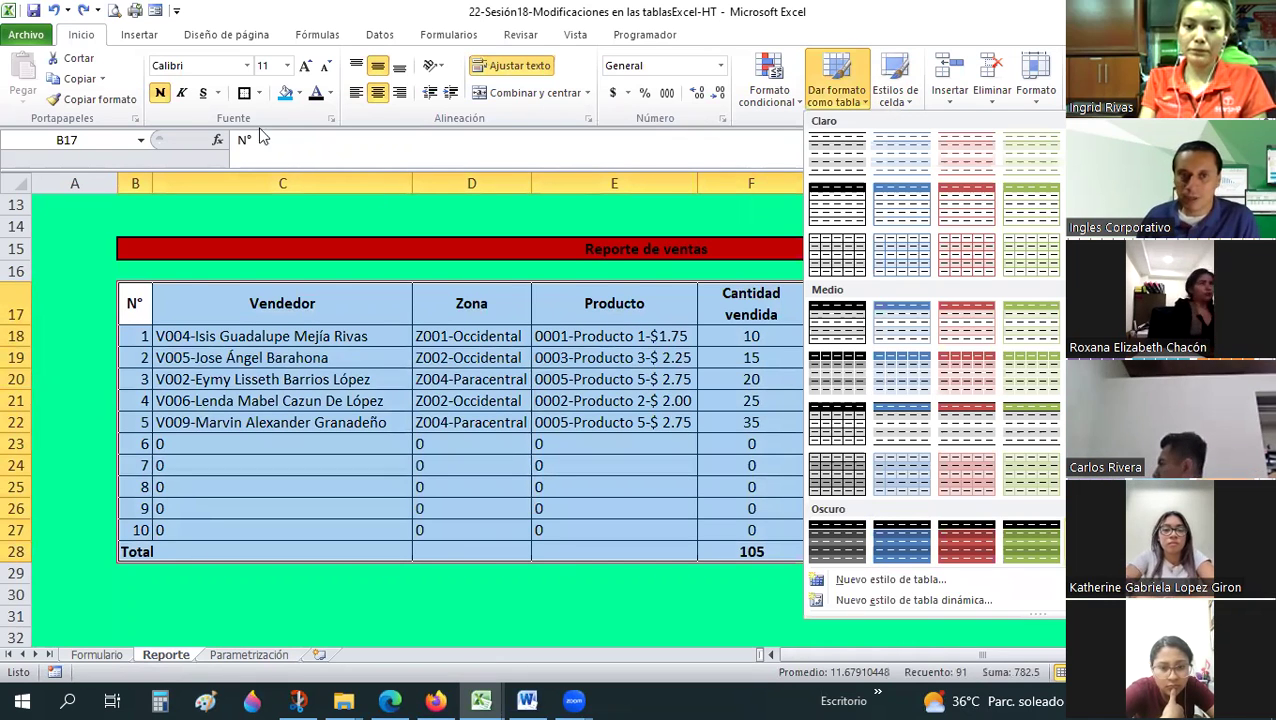
- Format B17:I28 as a table with the dark purple banded style
key("Return")
left_click(305, 206)
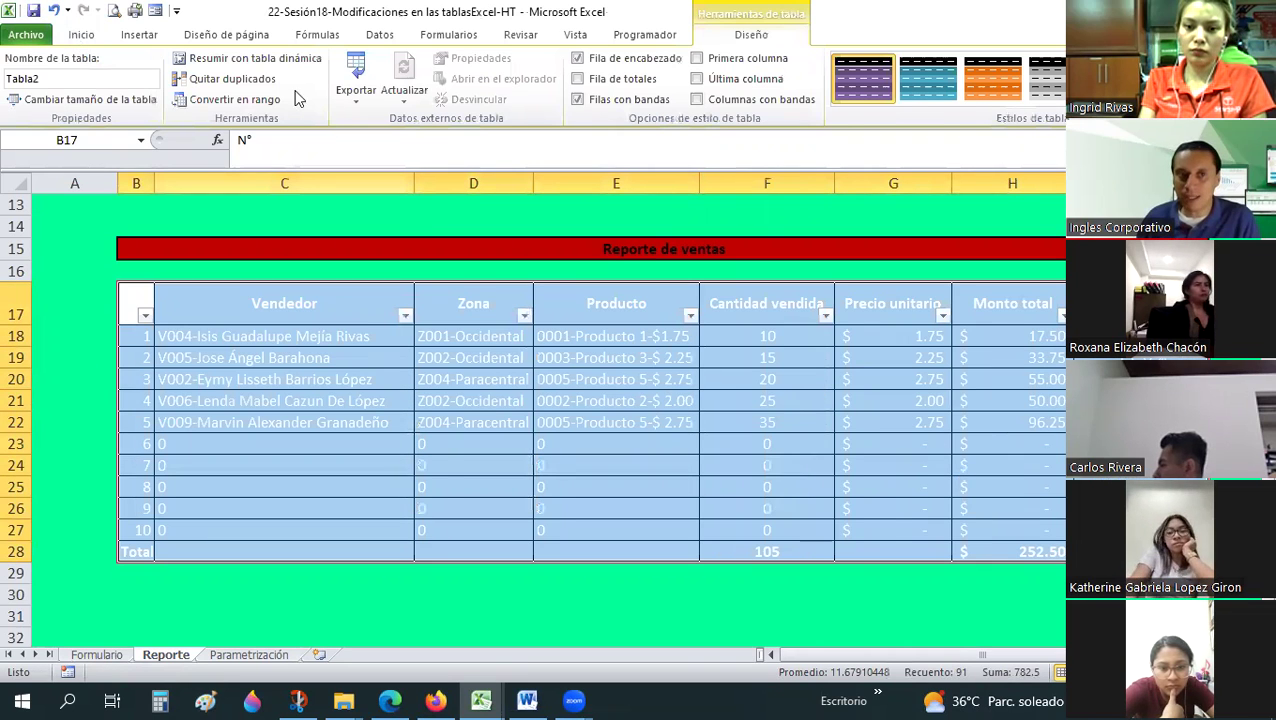
left_click(81, 34)
key("alt+h")
key("h")
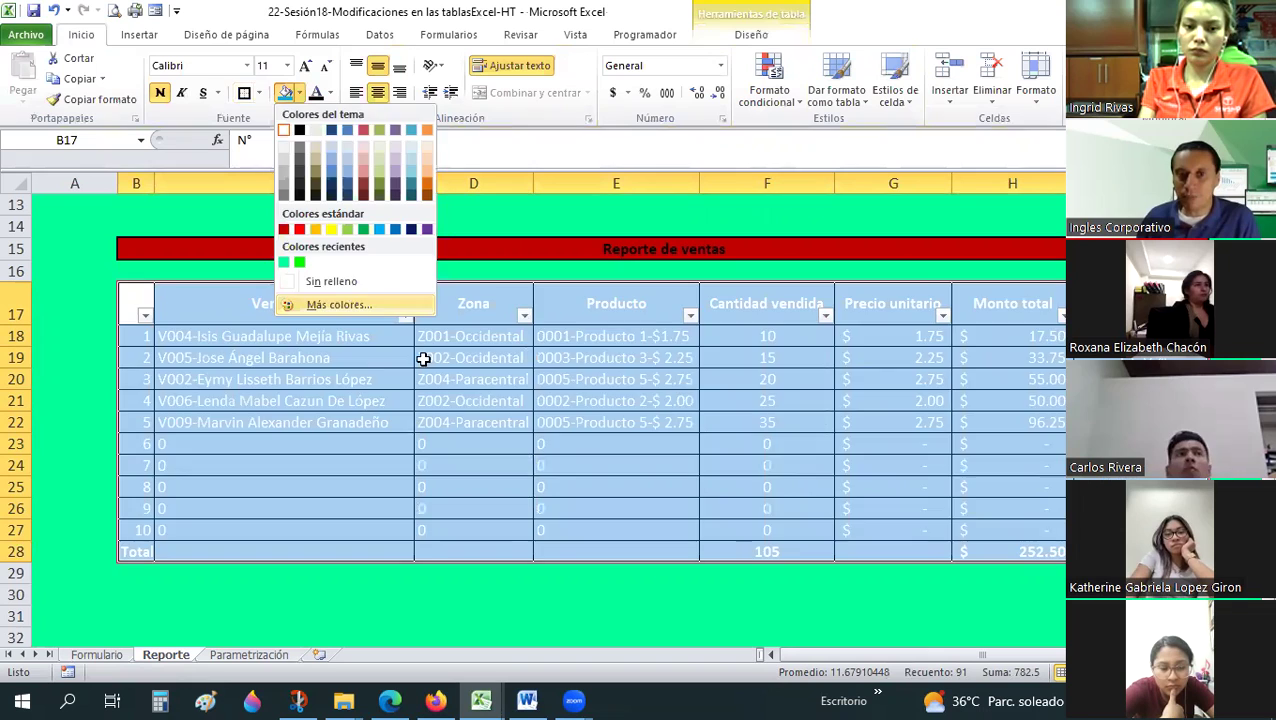
key("Escape")
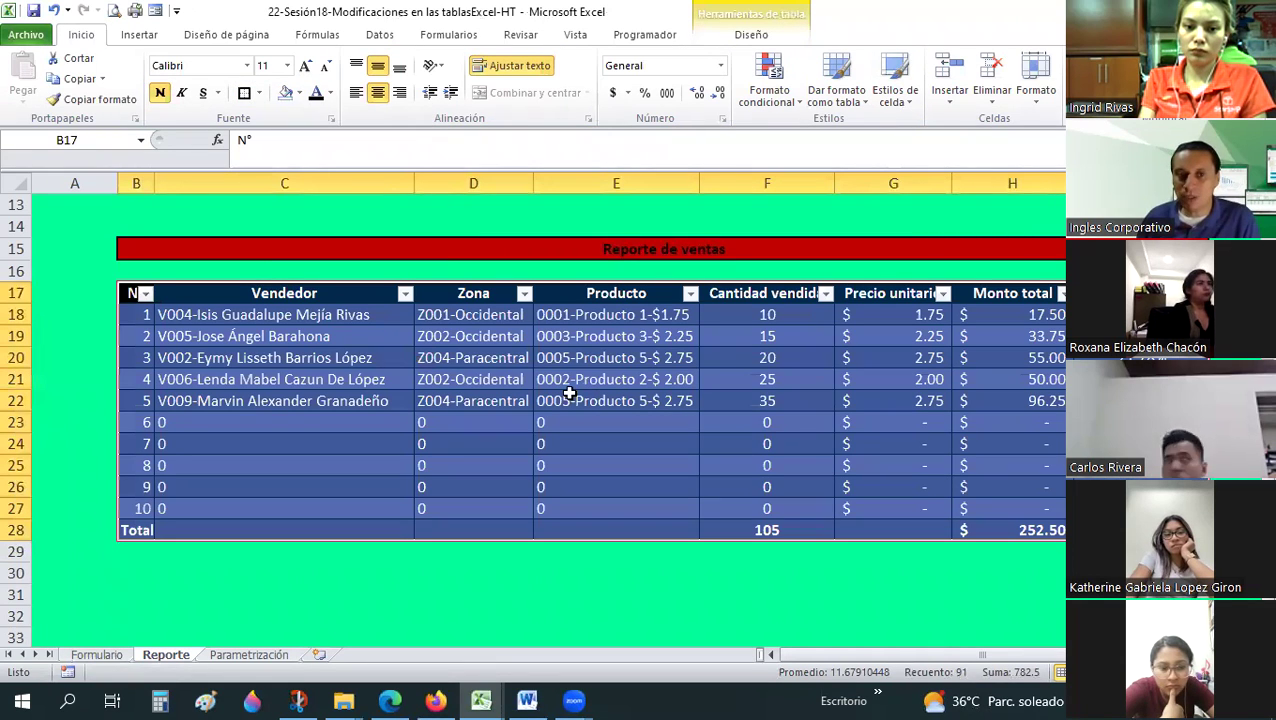
- Convert the table back to a normal range and select the N° column through the Total row
right_click(572, 400)
mouse_move(617, 292)
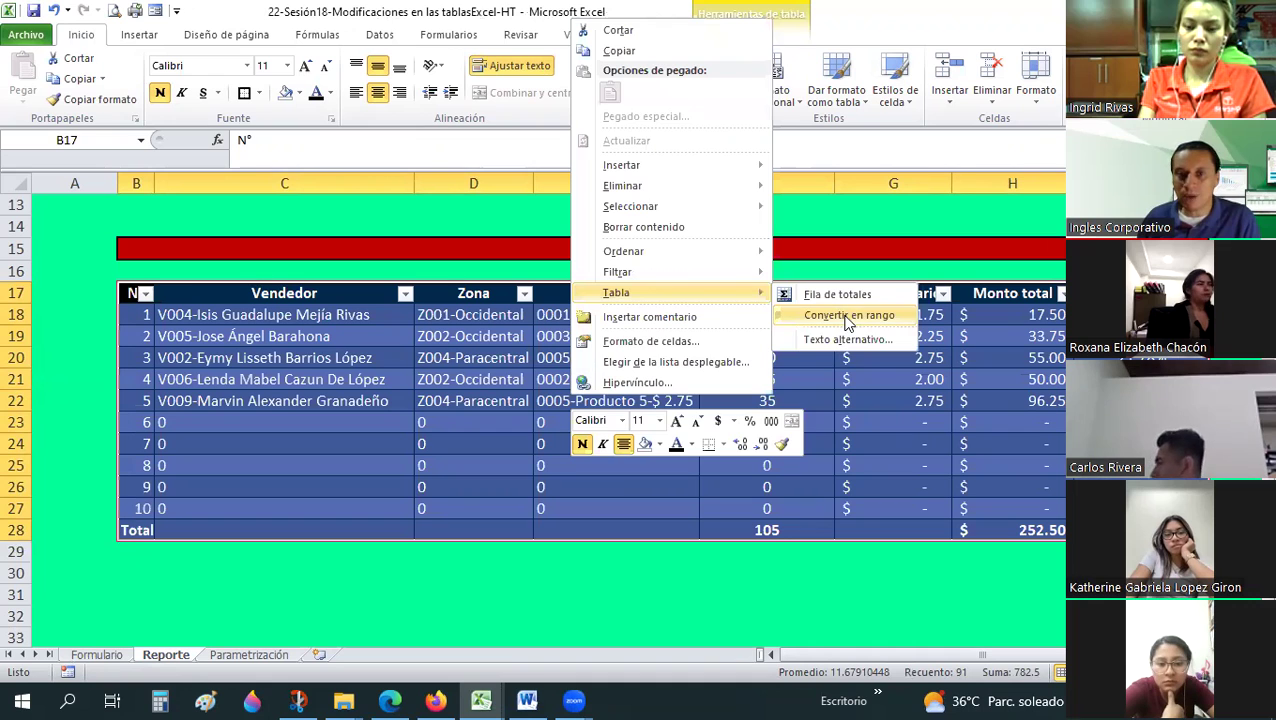
left_click(846, 316)
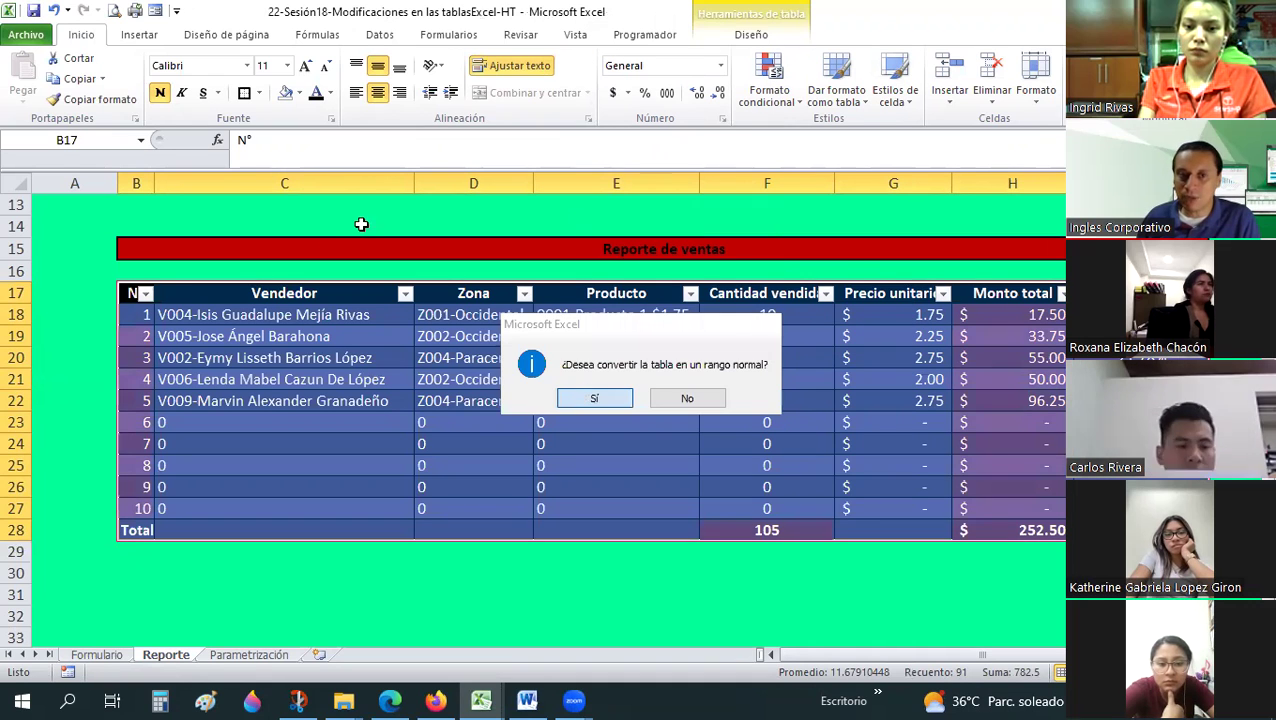
key("Return")
left_click(473, 422)
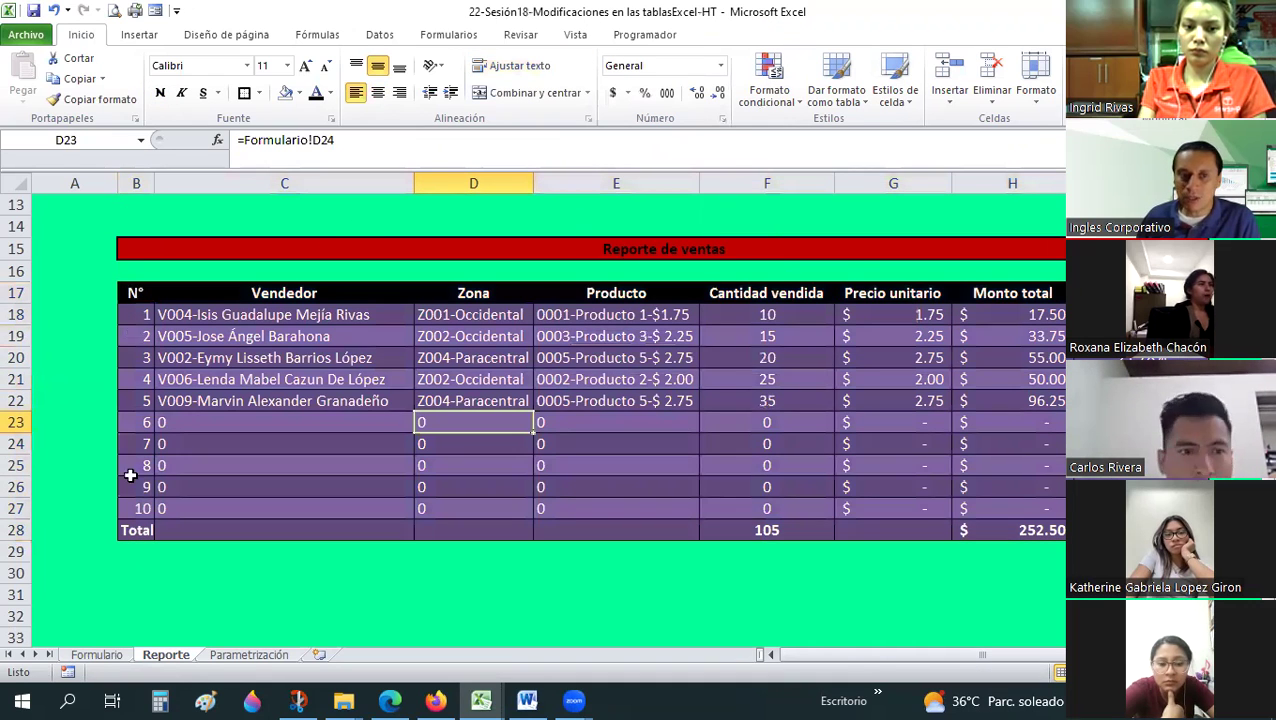
left_click_drag(136, 293, 136, 527)
left_click_drag(136, 465, 136, 530)
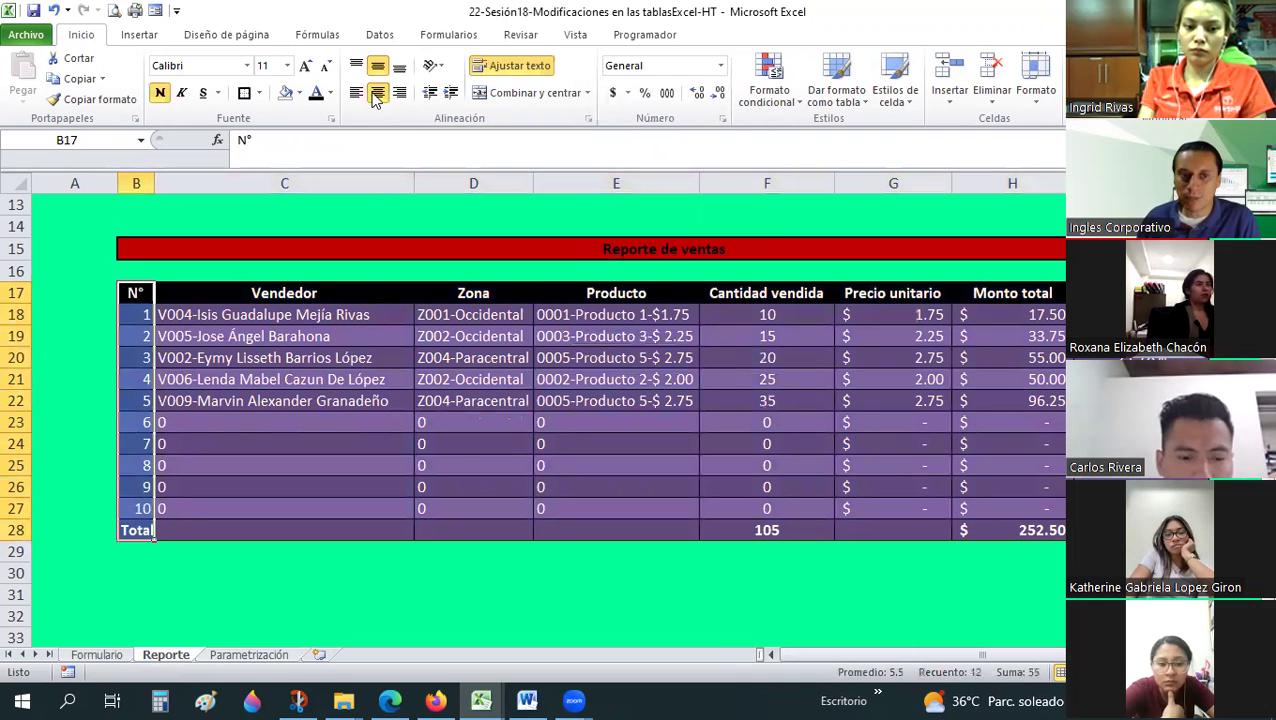
- Centre the N° column and place the Total label in E28 and G28, clearing B28
left_click(377, 93)
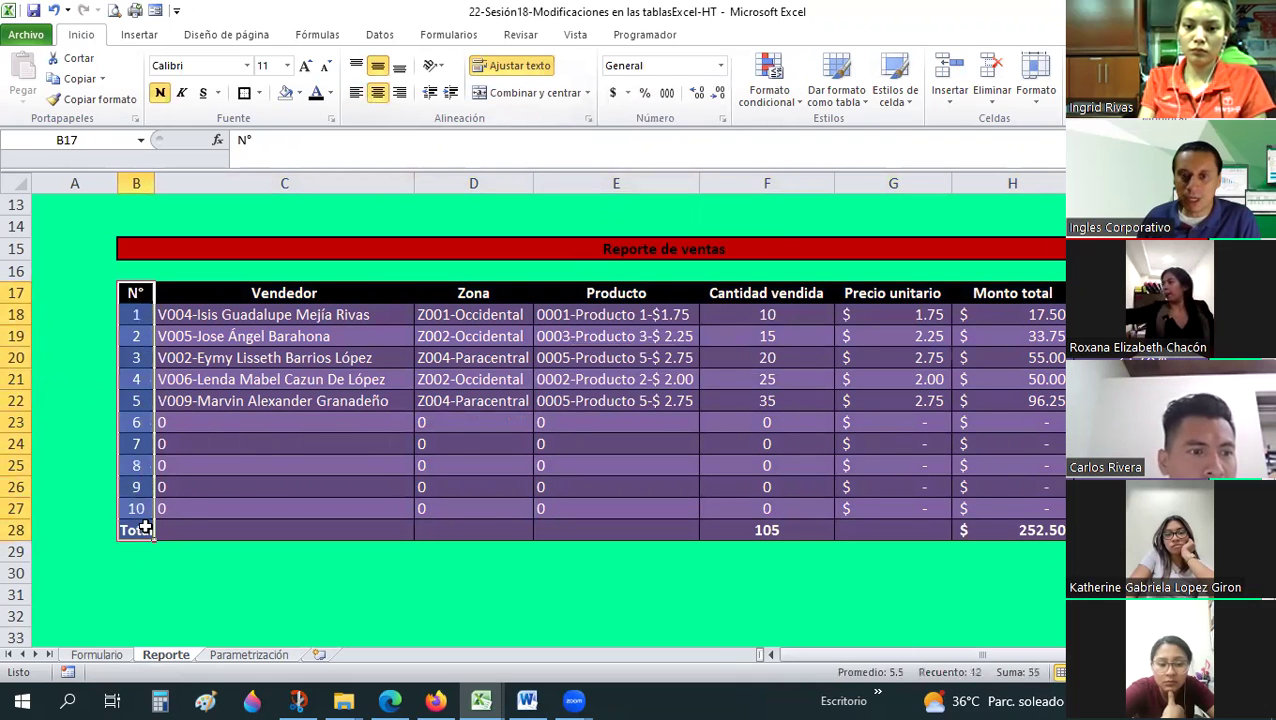
left_click(145, 528)
key("ctrl+c")
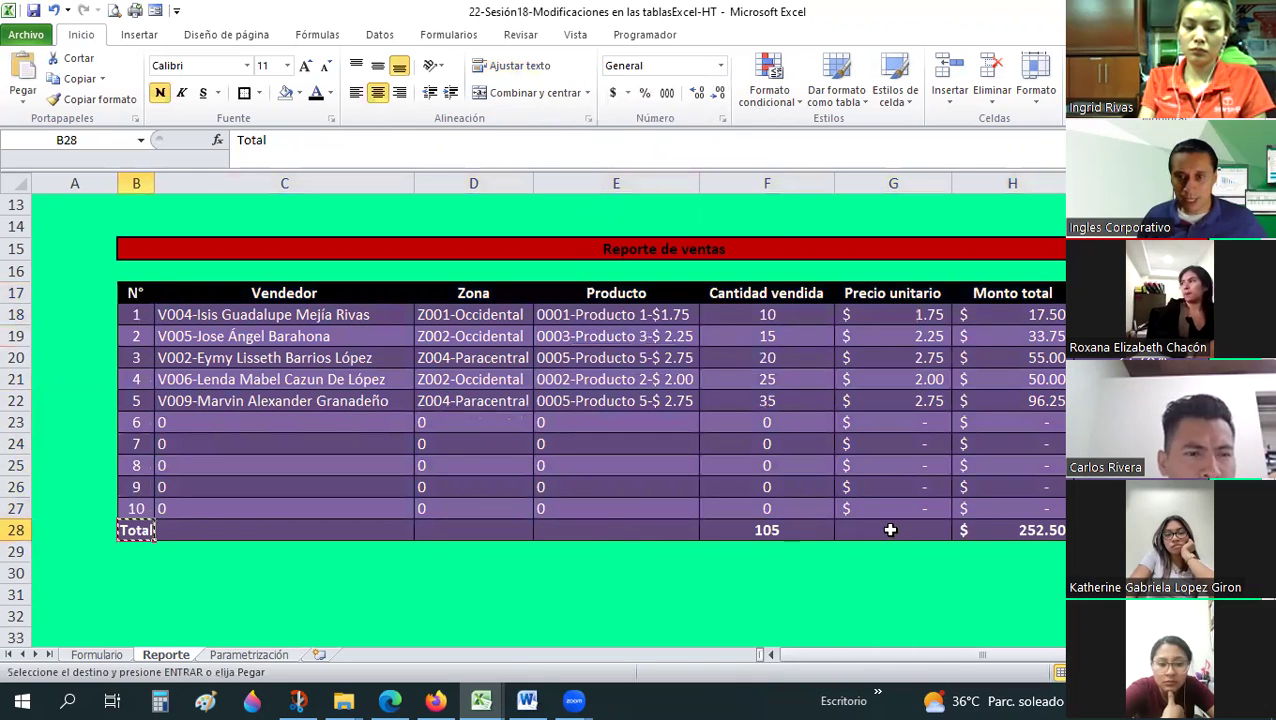
left_click(890, 530)
key("ctrl+v")
key("ctrl+v")
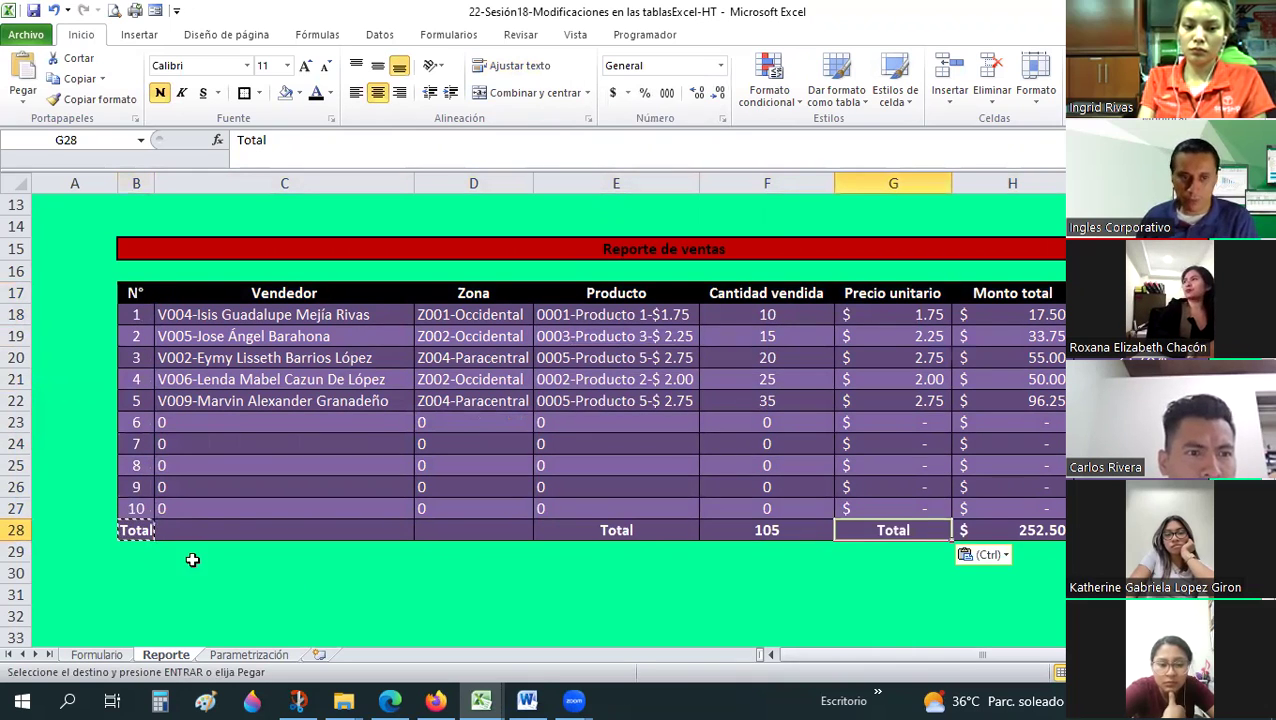
left_click(248, 590)
key("ctrl+z")
key("ctrl+z")
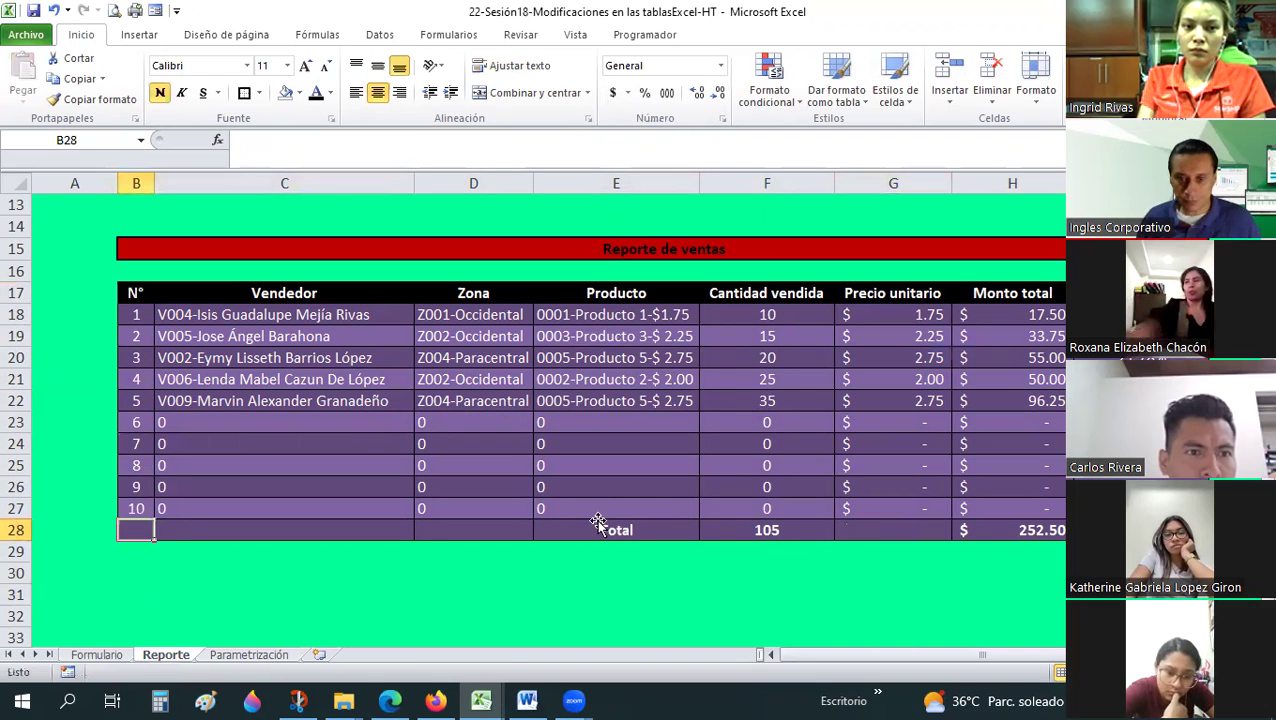
left_click(597, 527)
key("ctrl+c")
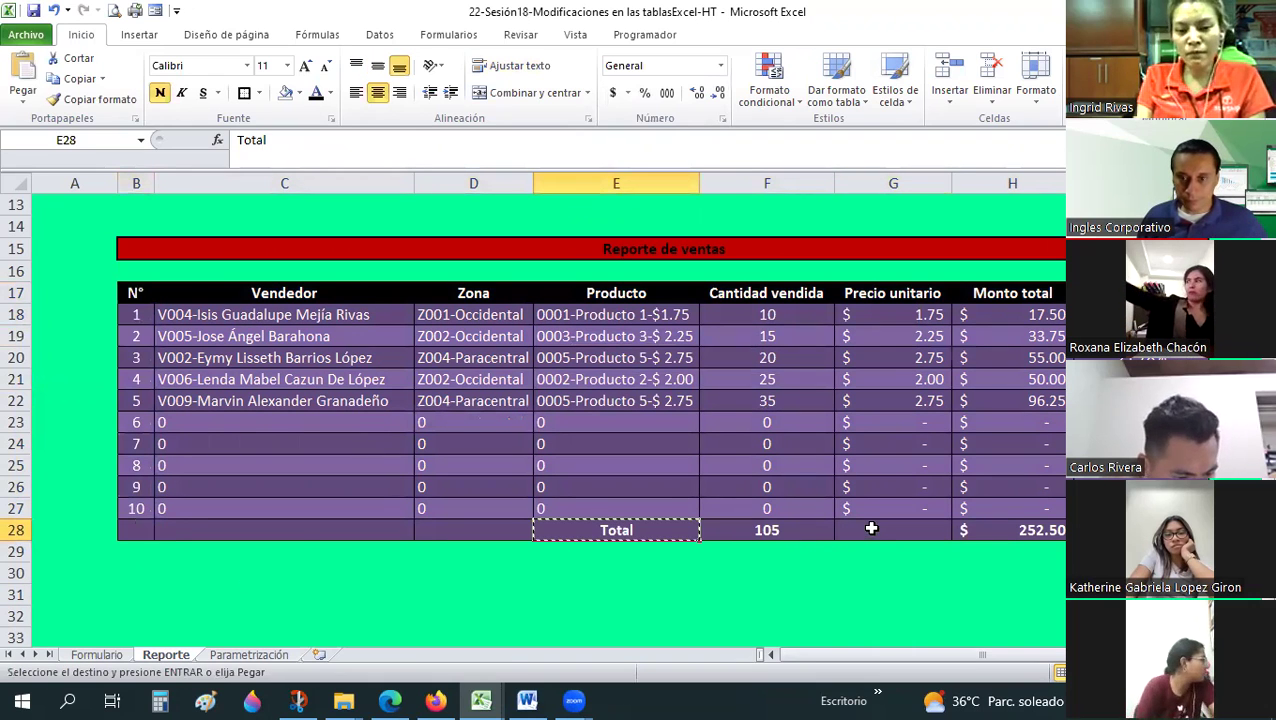
left_click(871, 528)
key("ctrl+v")
- Put an outside border around the blank cells B28:D28
left_click(134, 530)
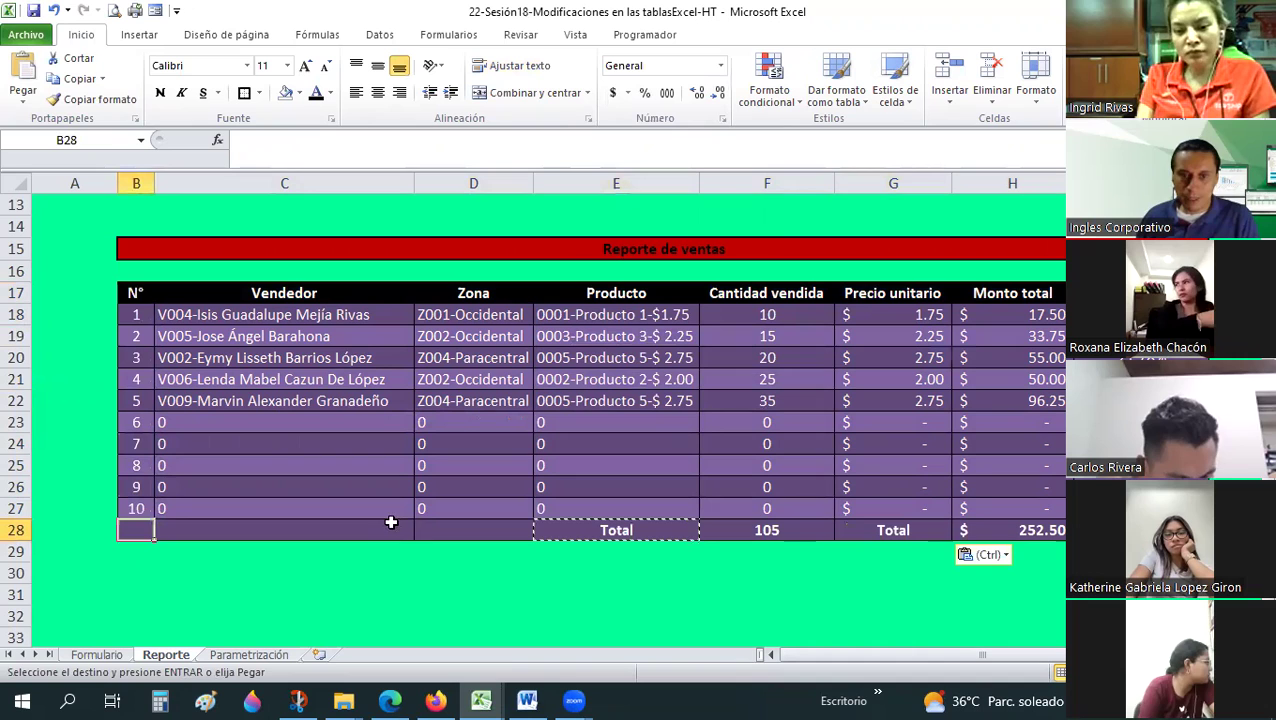
left_click(468, 530, "shift")
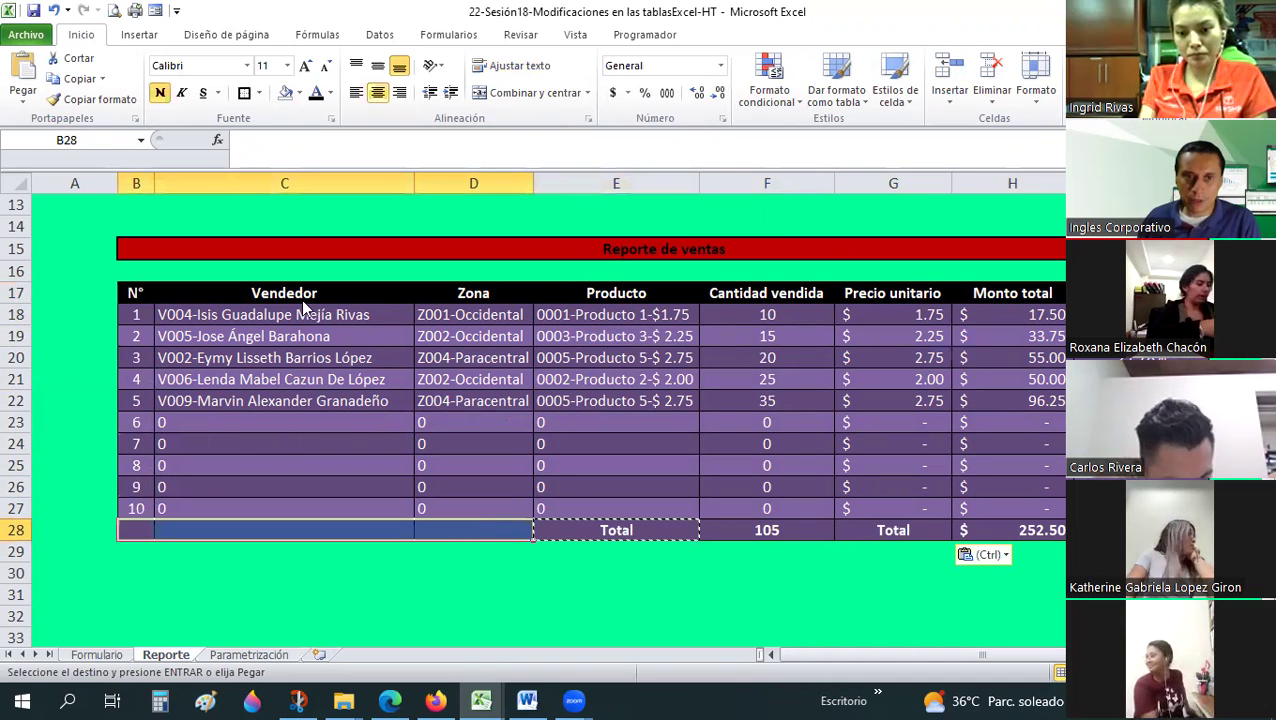
left_click(259, 93)
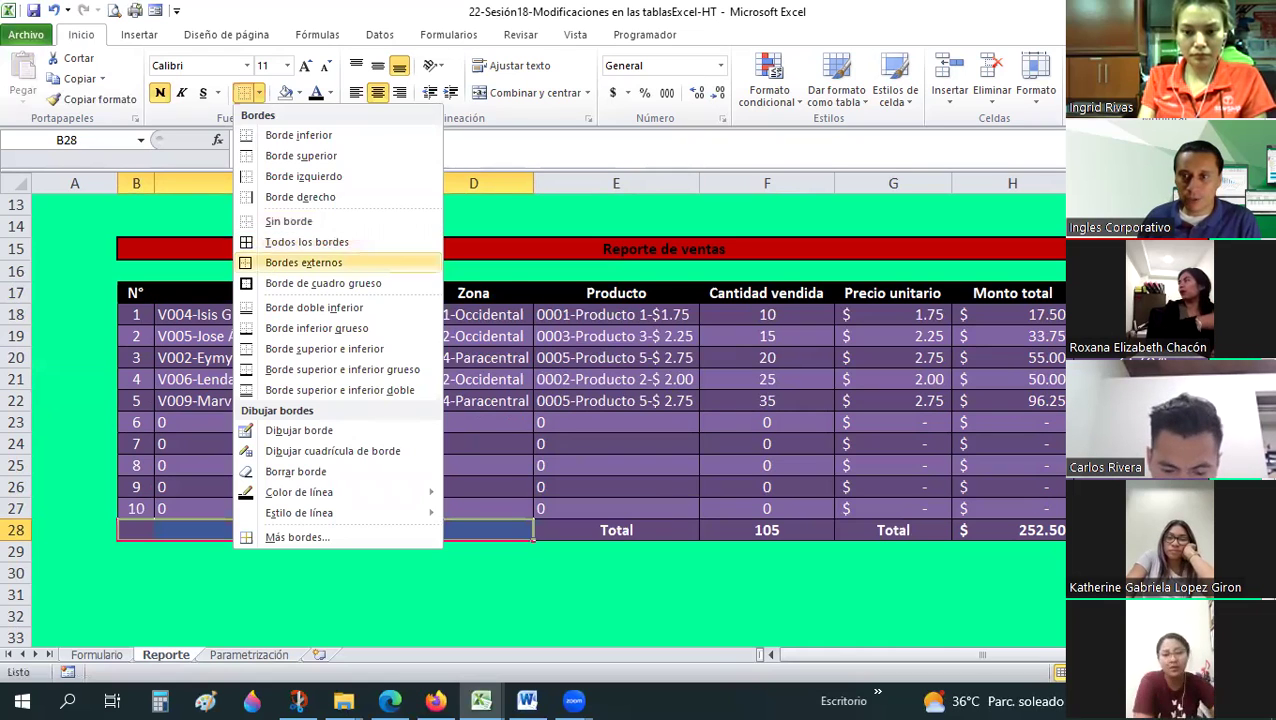
left_click(616, 508)
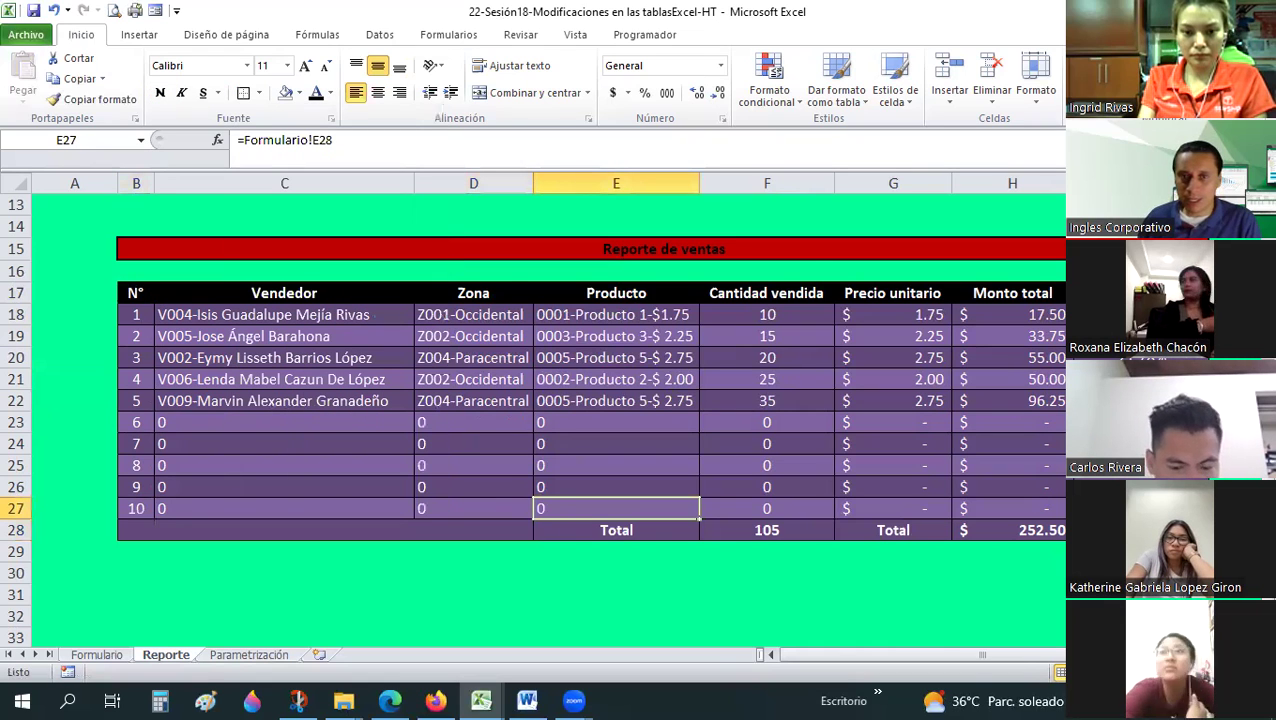
left_click_drag(136, 293, 1012, 293)
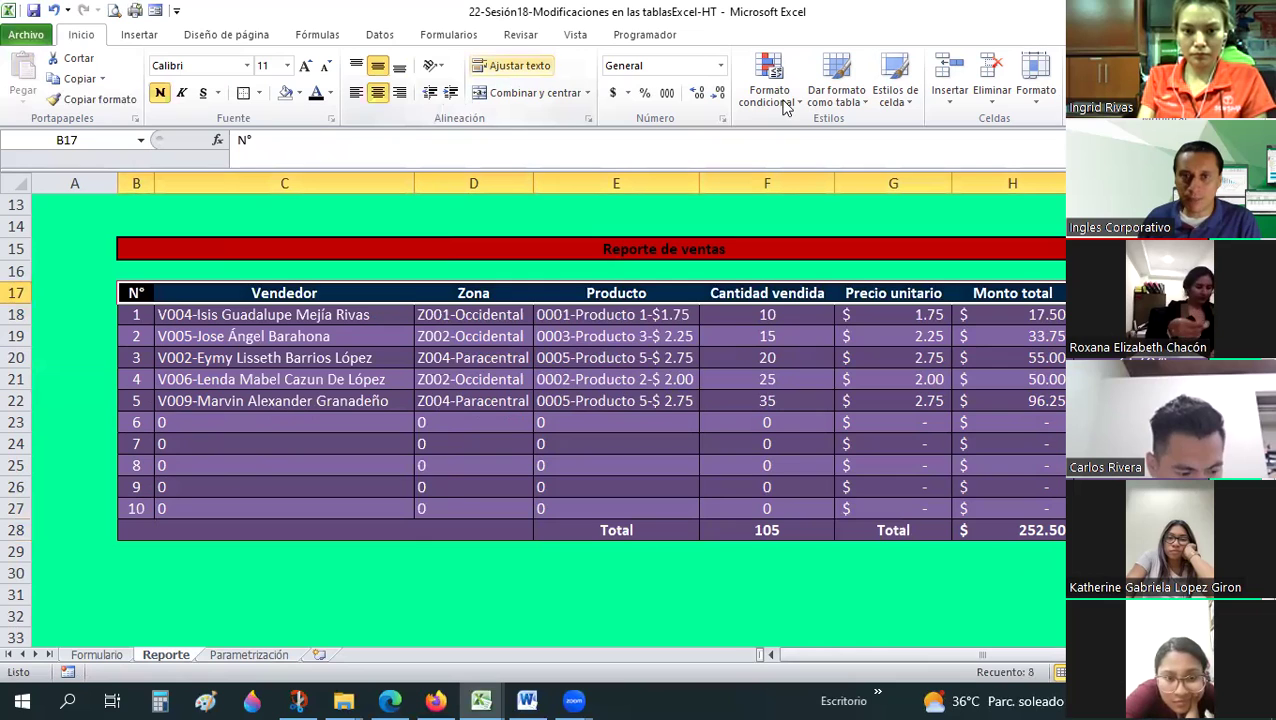
- Wrap the header text onto two lines, narrow columns F and H, and preview the print
left_click(512, 65)
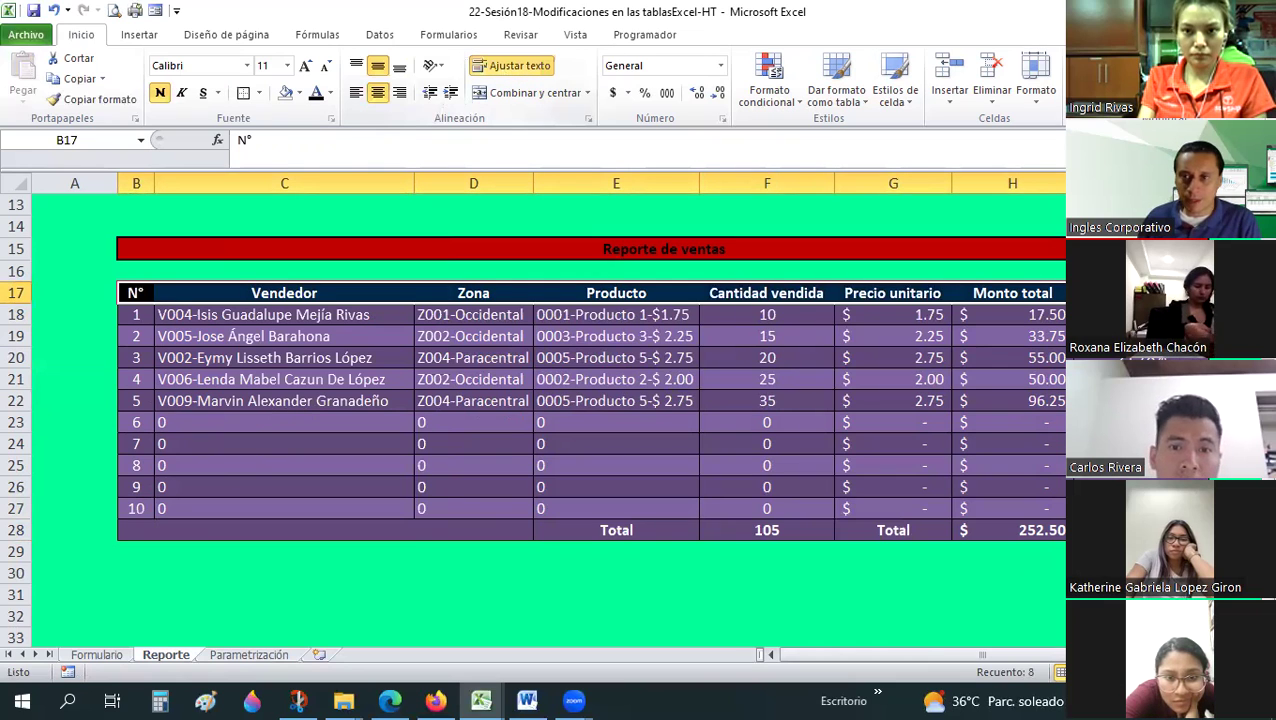
left_click_drag(1051, 181, 1051, 181)
mouse_move(1038, 186)
left_mouse_down()
mouse_move(928, 184)
mouse_move(997, 188)
left_mouse_up()
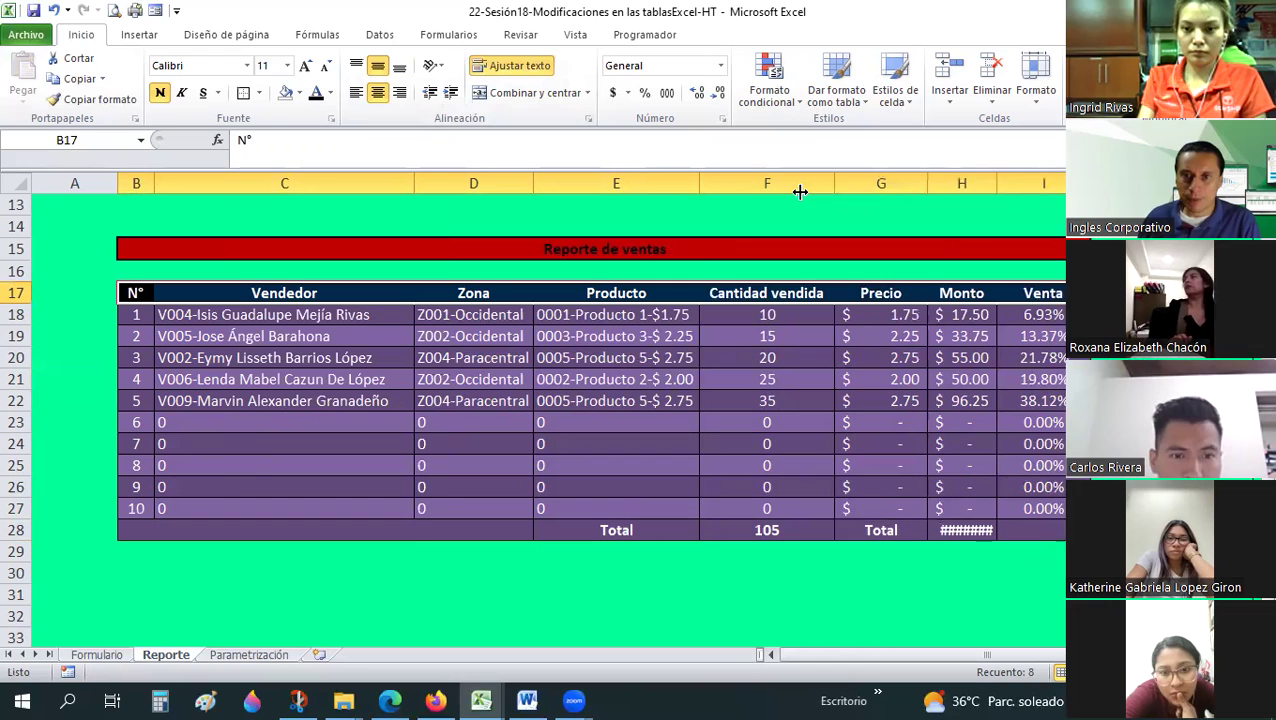
left_click_drag(800, 192, 801, 192)
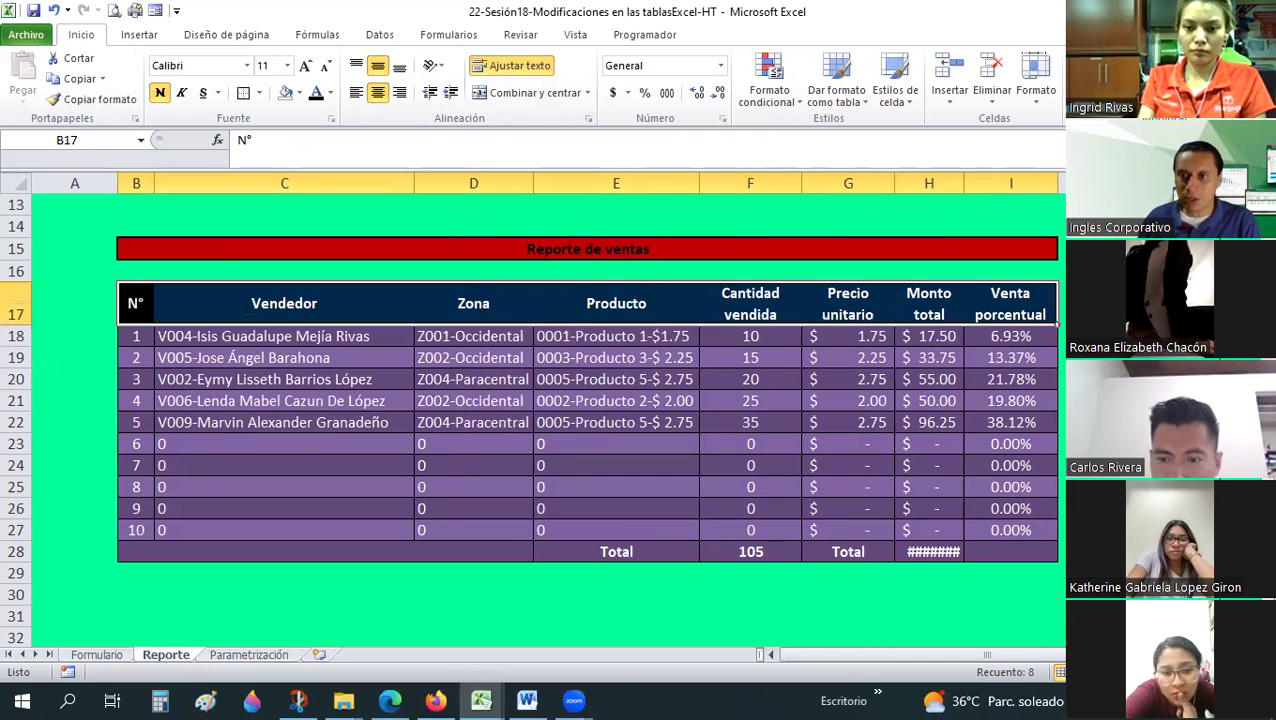
left_click(1062, 379)
key("Down")
key("Down")
key("Down")
left_click(113, 10)
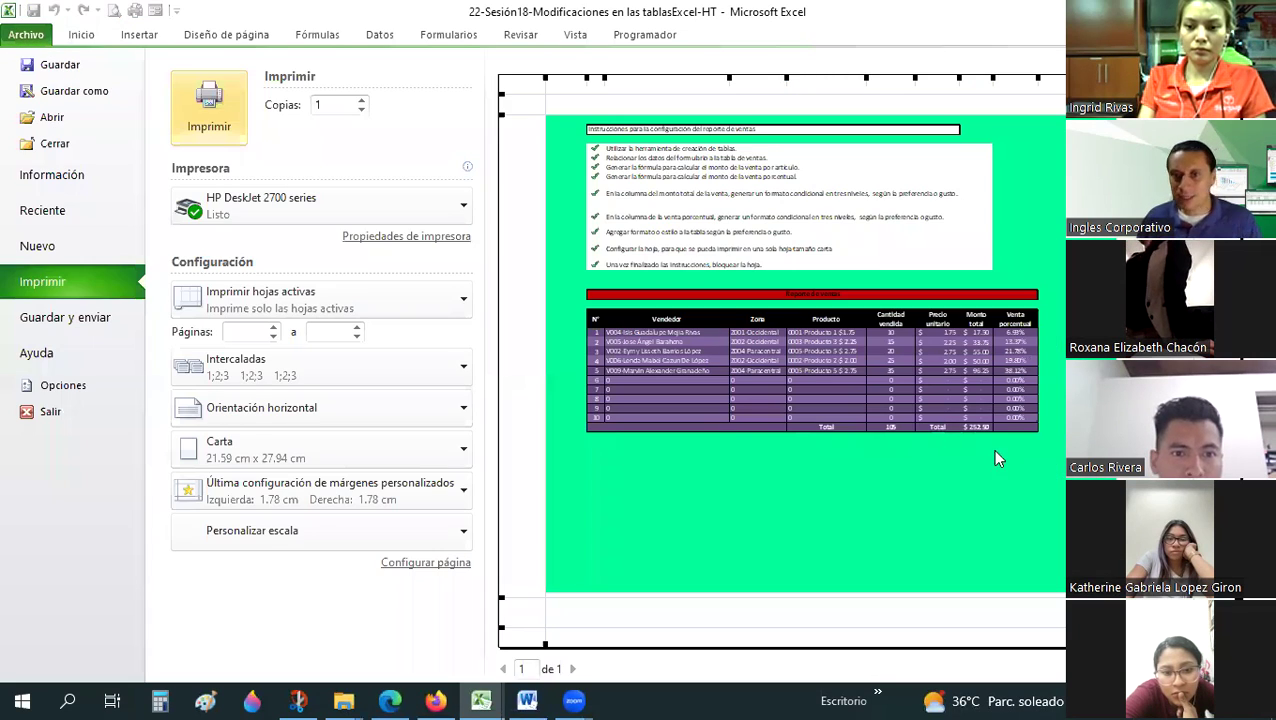
key("Escape")
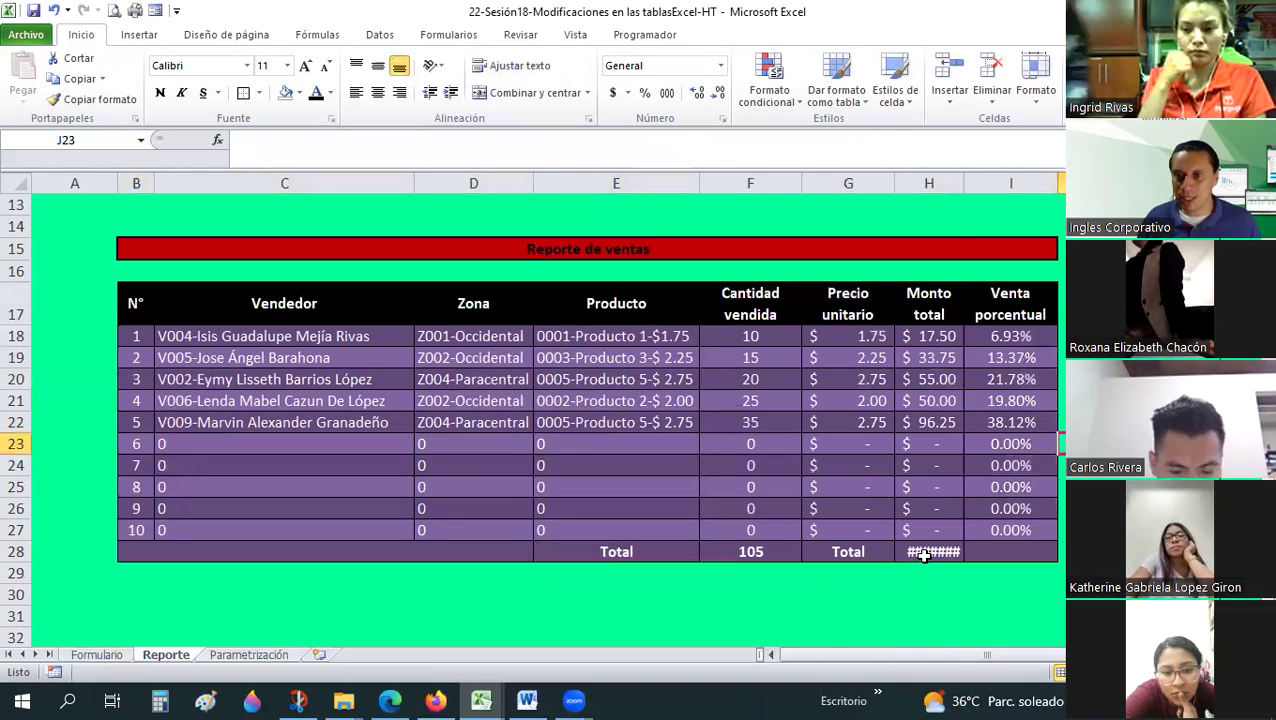
- Autofit column H so $252.50 shows, and select the Venta porcentual values I18:I27
double_click(967, 179)
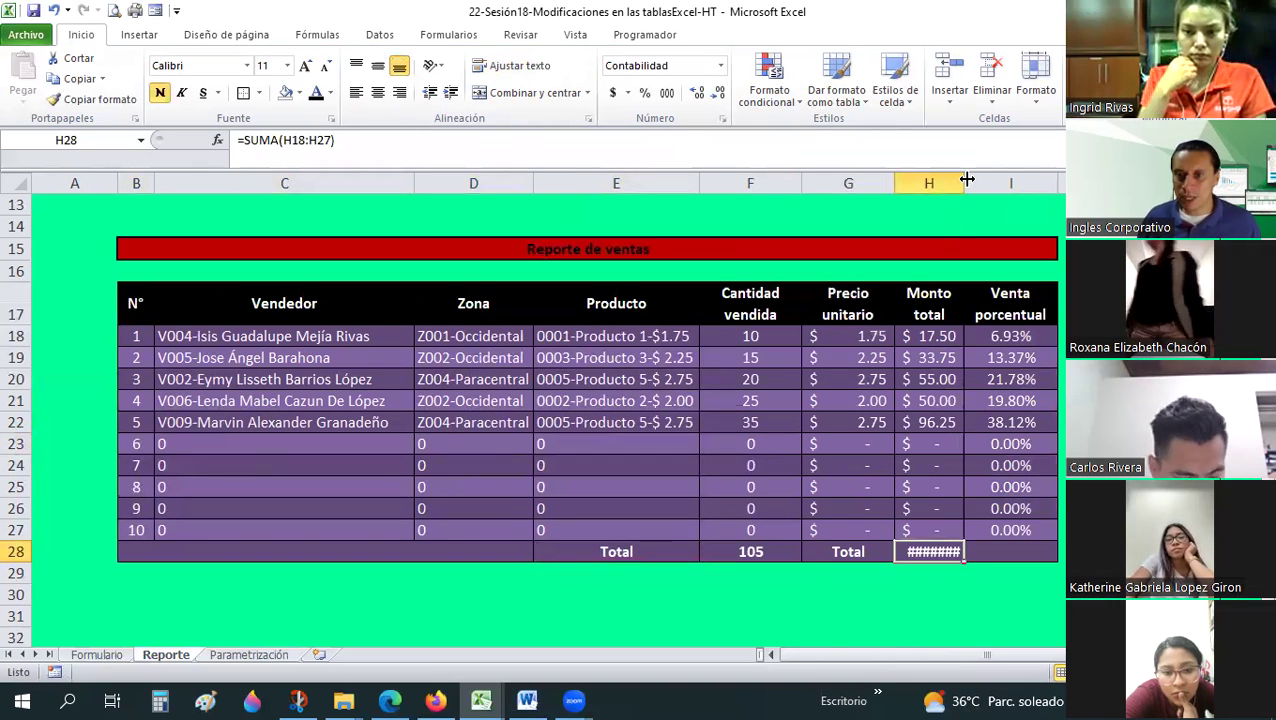
left_click(984, 490)
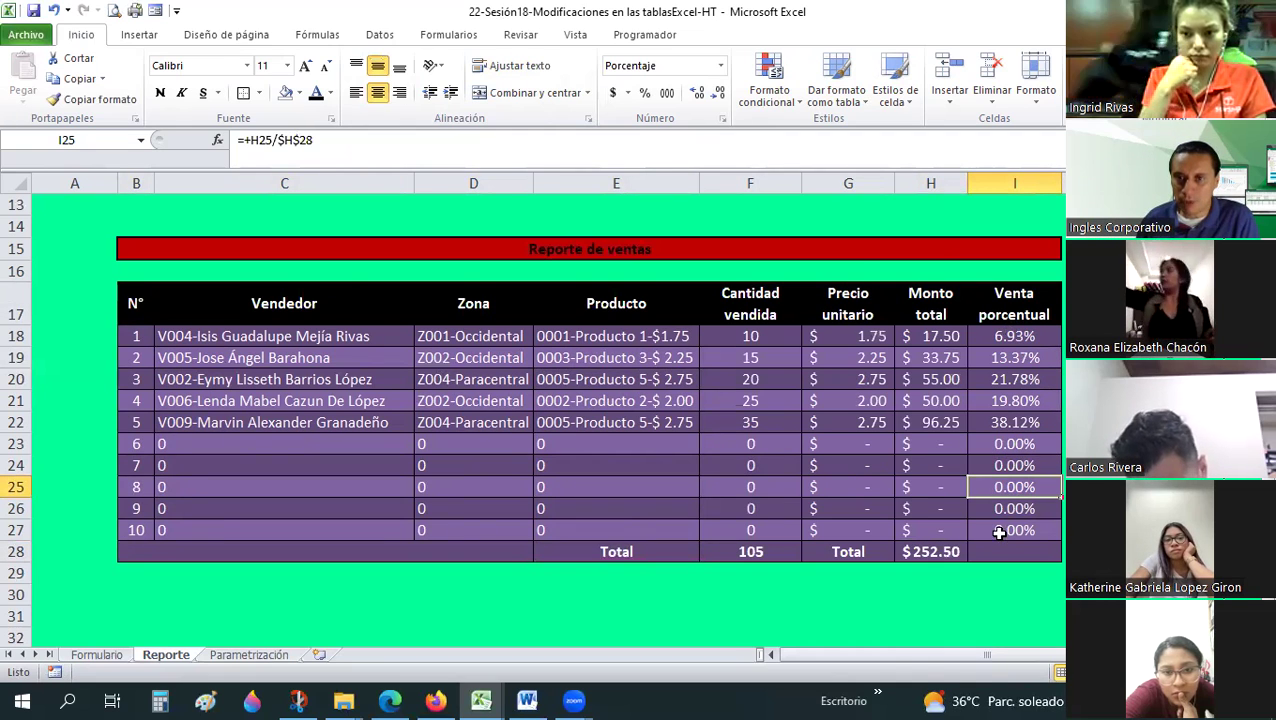
left_click_drag(999, 533, 1010, 338)
left_click(769, 80)
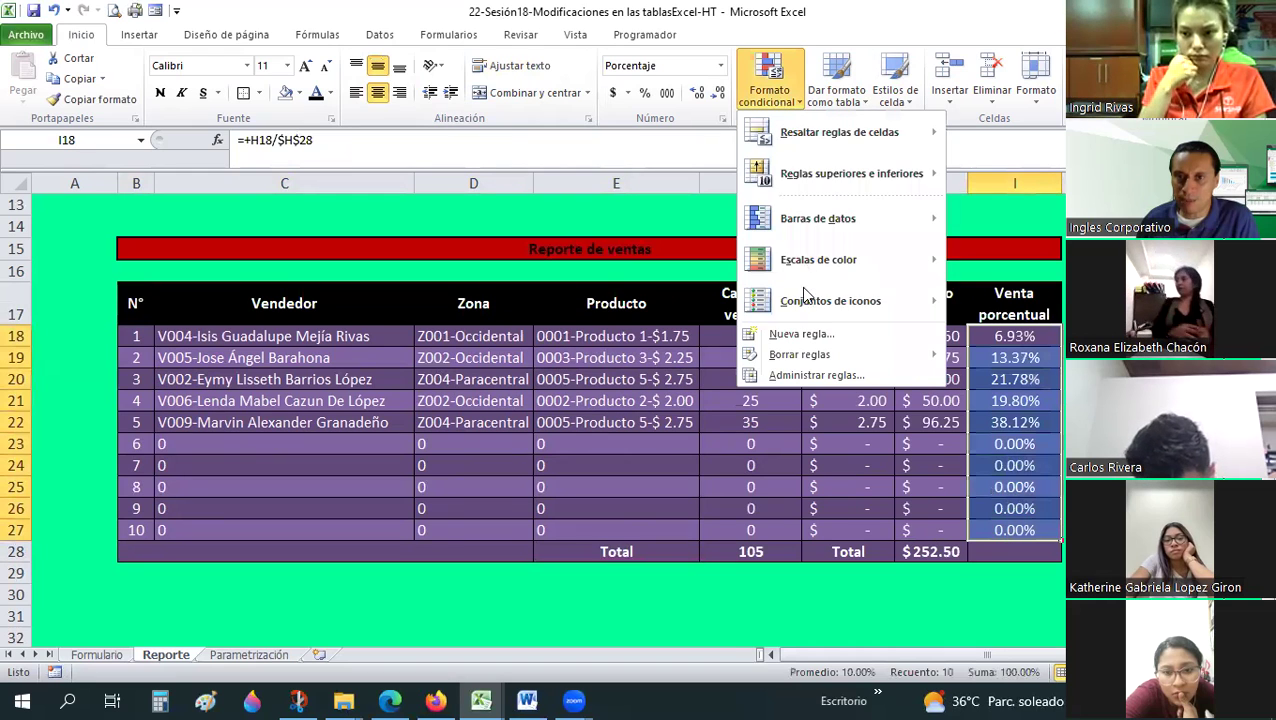
mouse_move(830, 301)
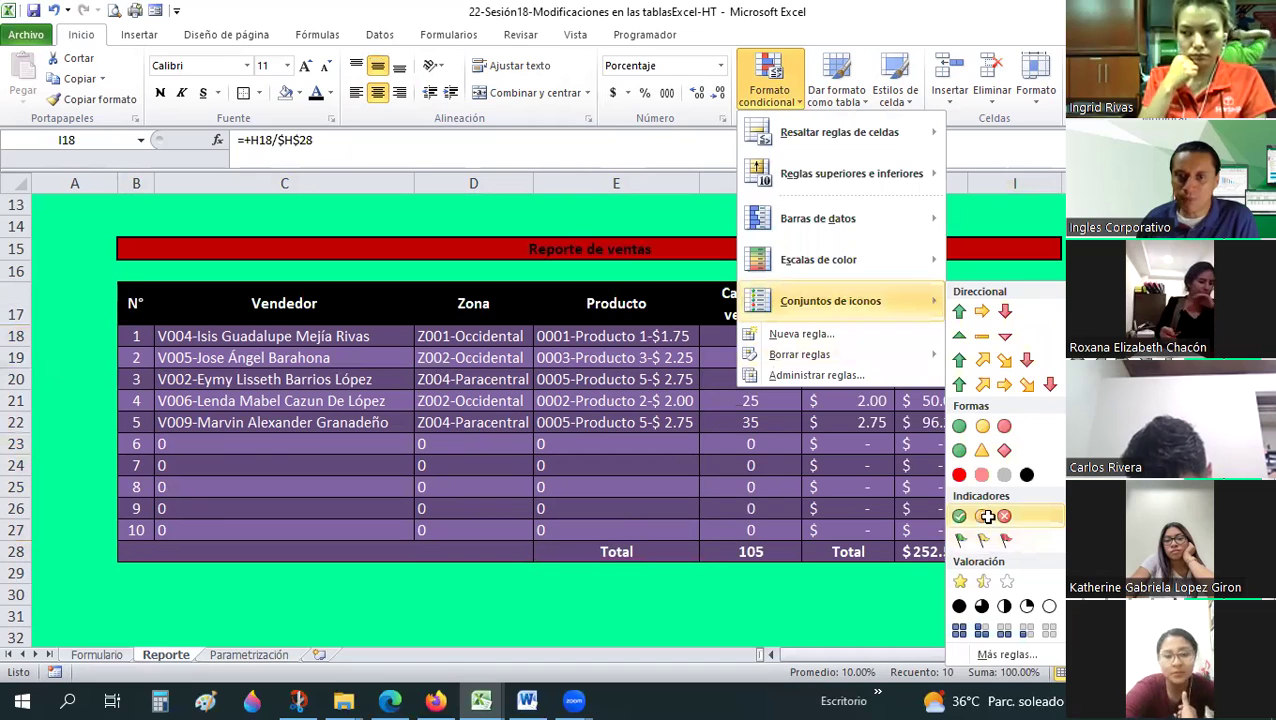
- Apply the 3 Symbols (circled) icon set to I18:I27 and open the rule for editing
left_click(982, 516)
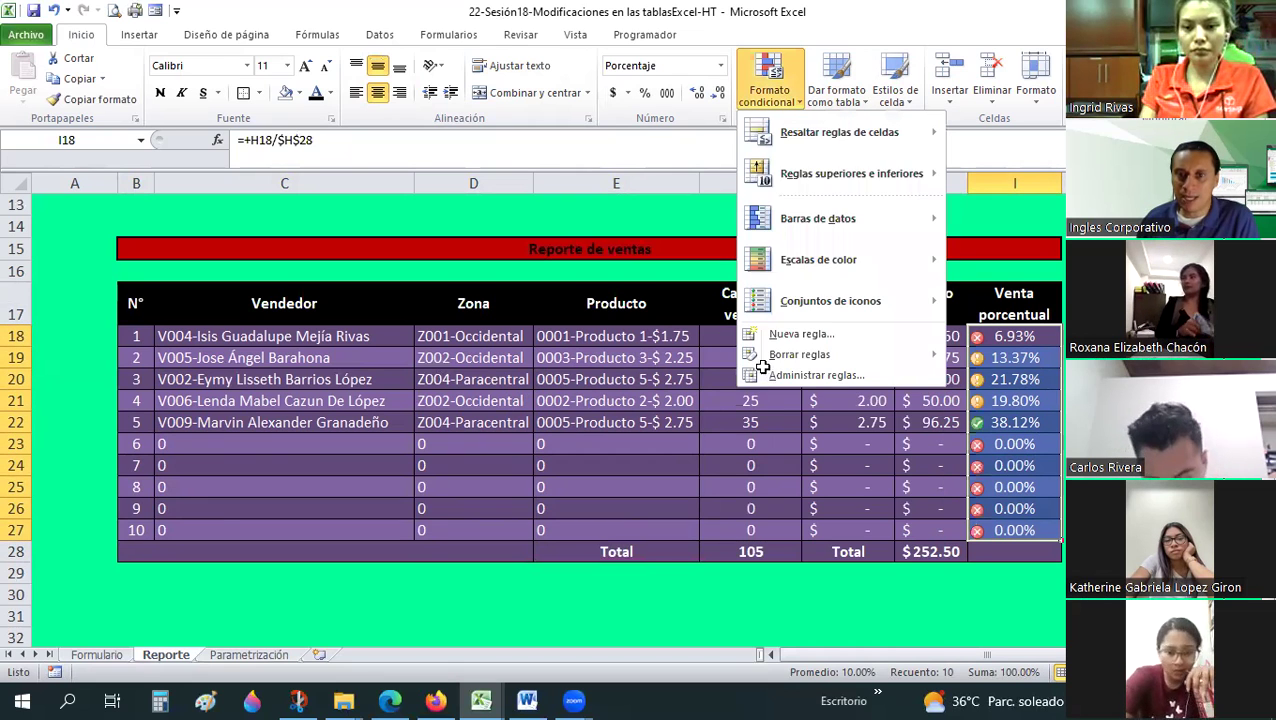
left_click(417, 312)
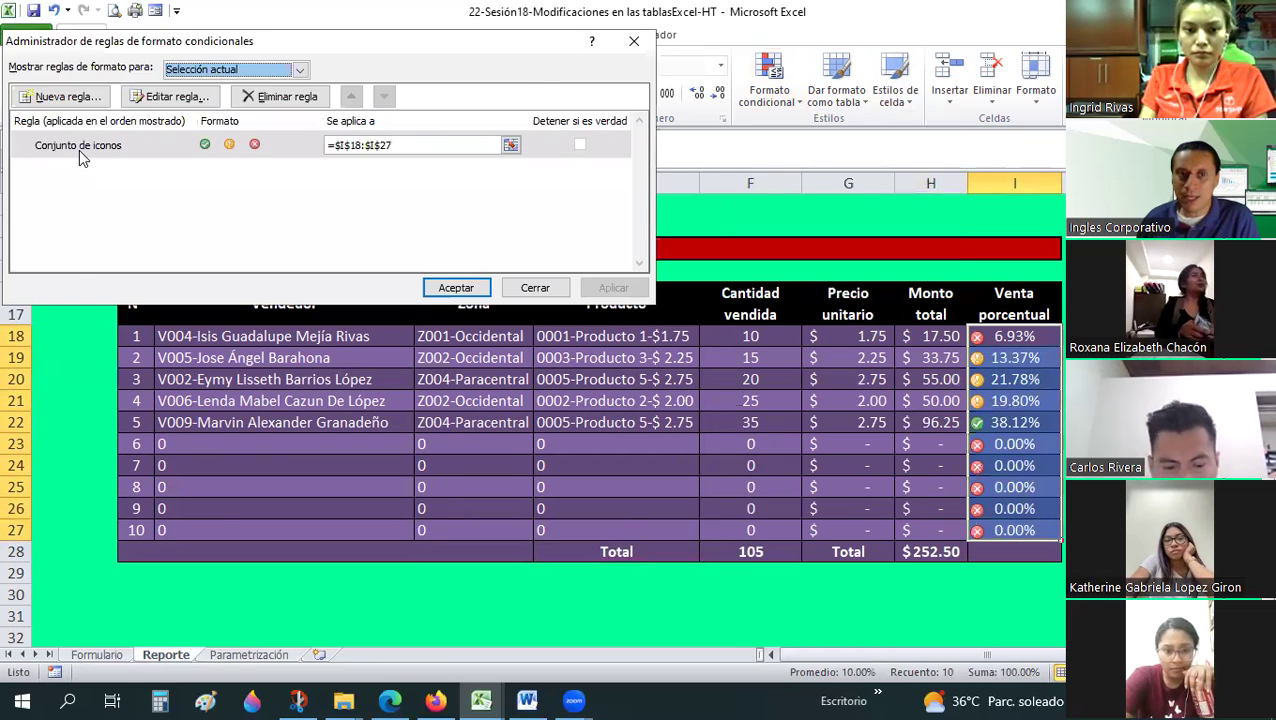
double_click(82, 152)
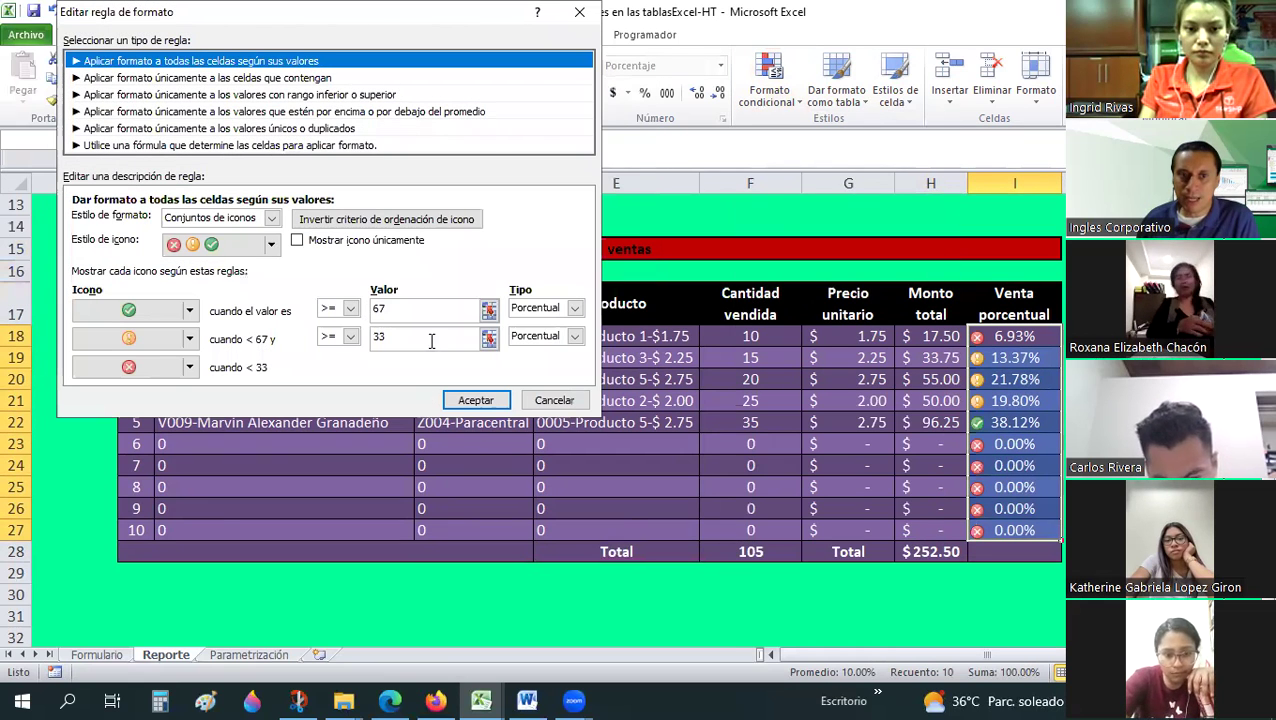
left_click(575, 310)
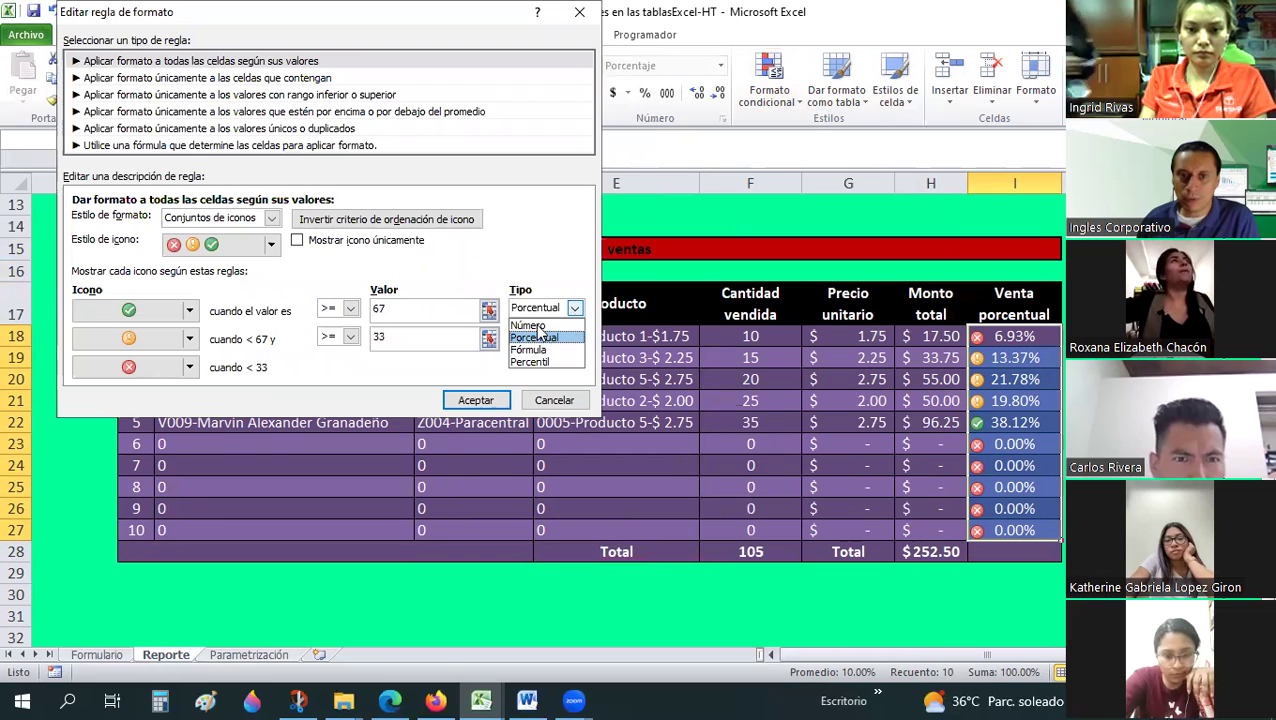
left_click(535, 324)
left_click(575, 337)
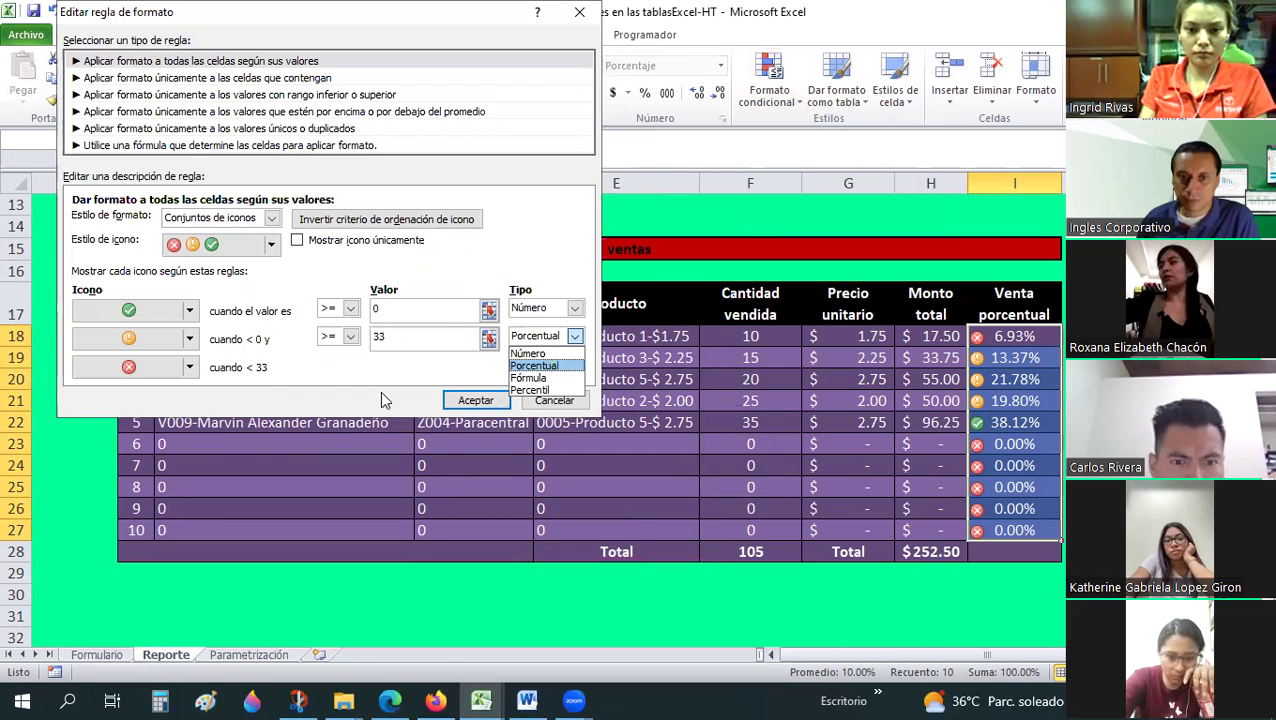
left_click(540, 352)
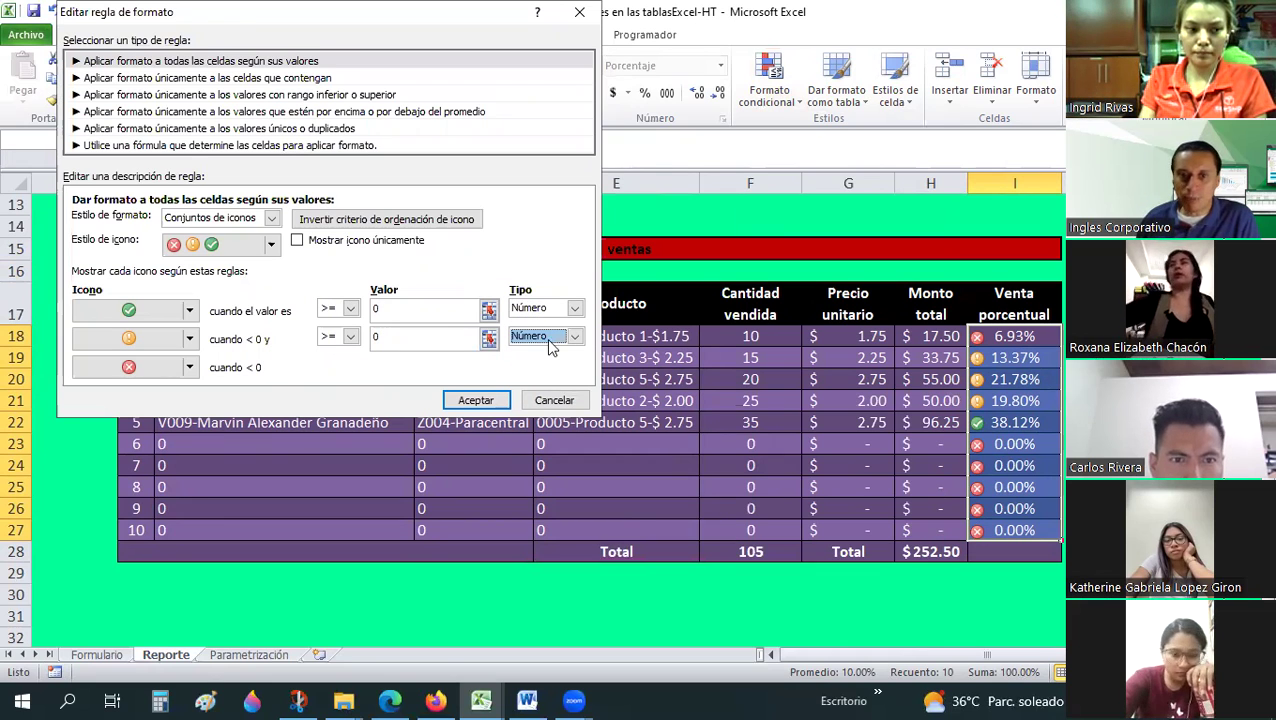
left_click(575, 308)
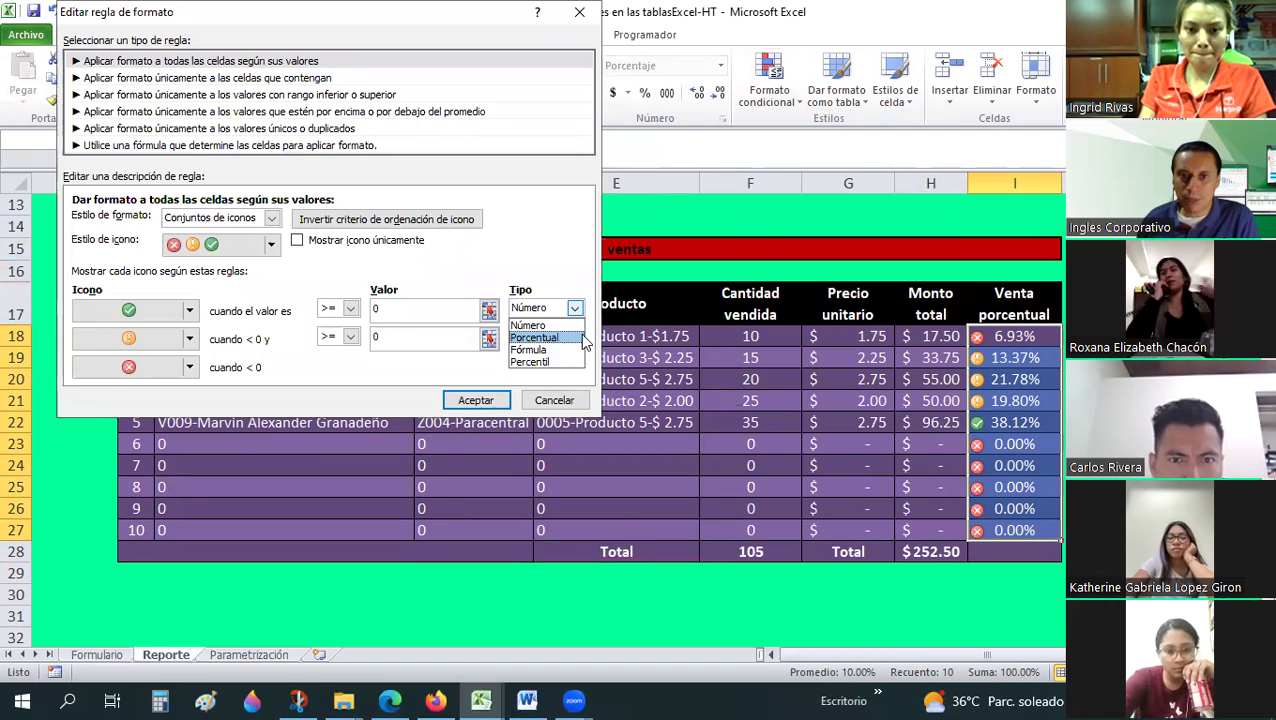
left_click(555, 337)
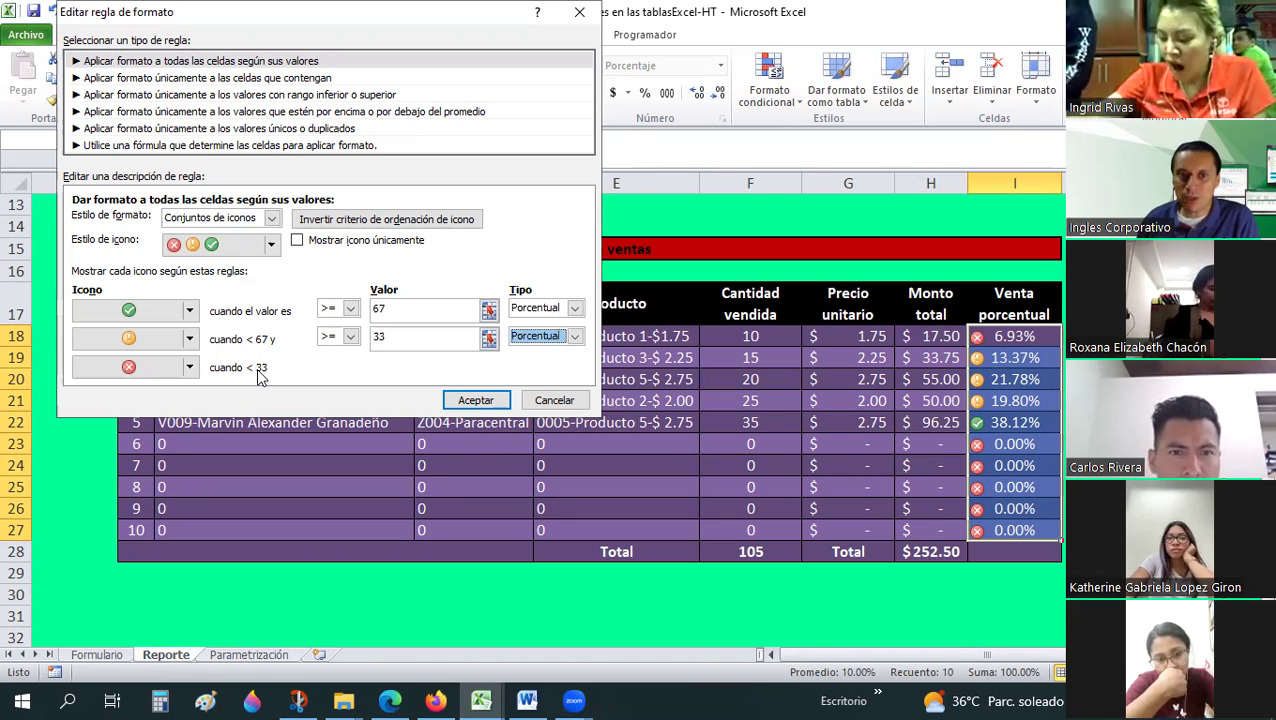
- Set the icon thresholds to 25 and 10 percent and apply the rule
double_click(403, 337)
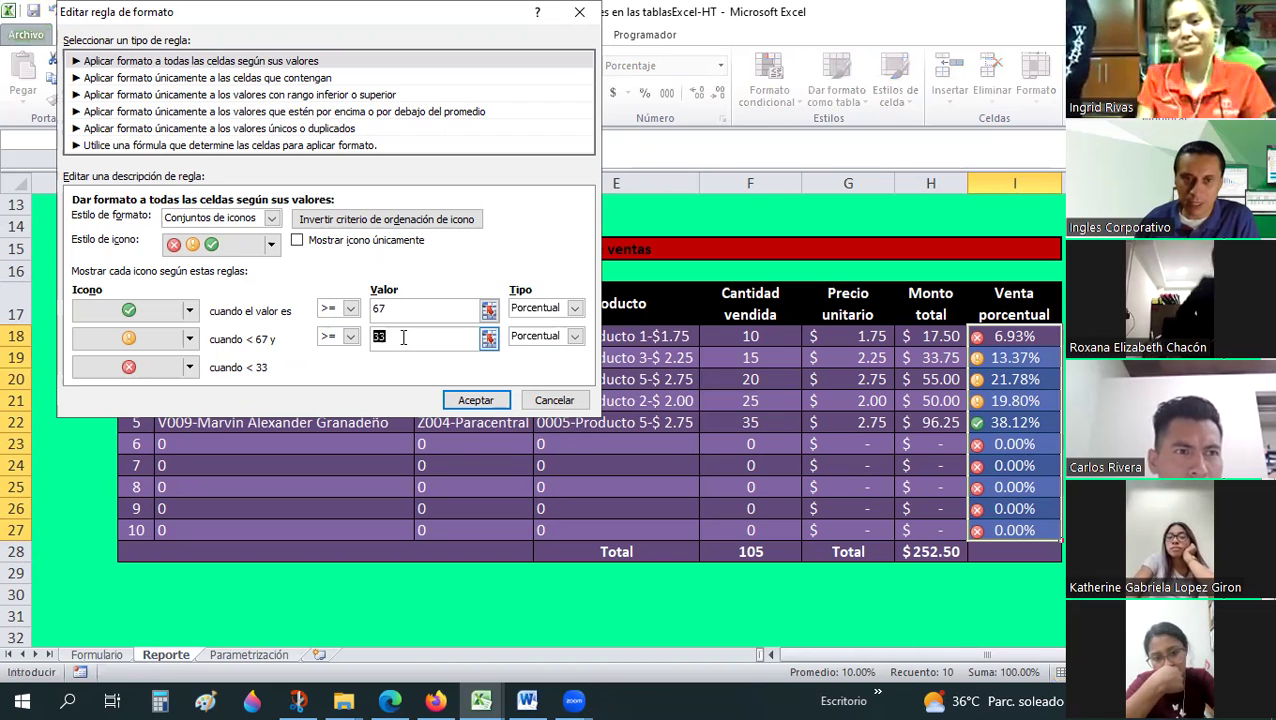
type("10")
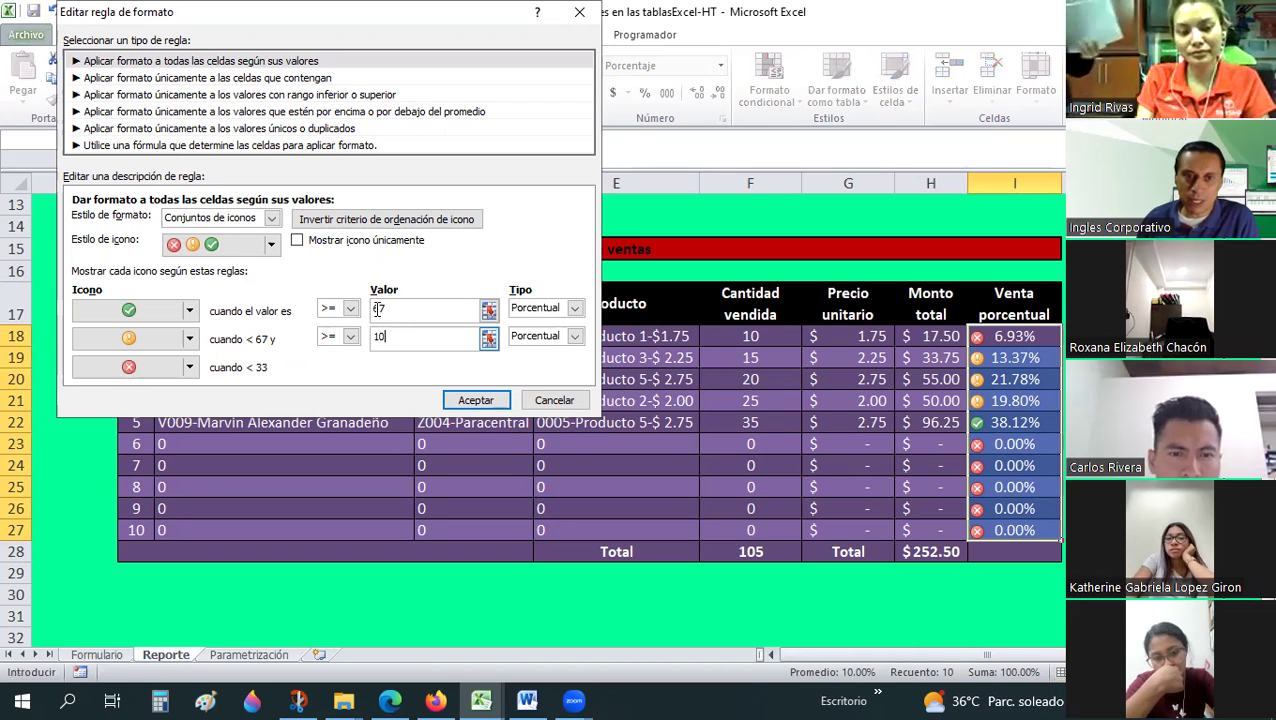
double_click(397, 308)
type("25")
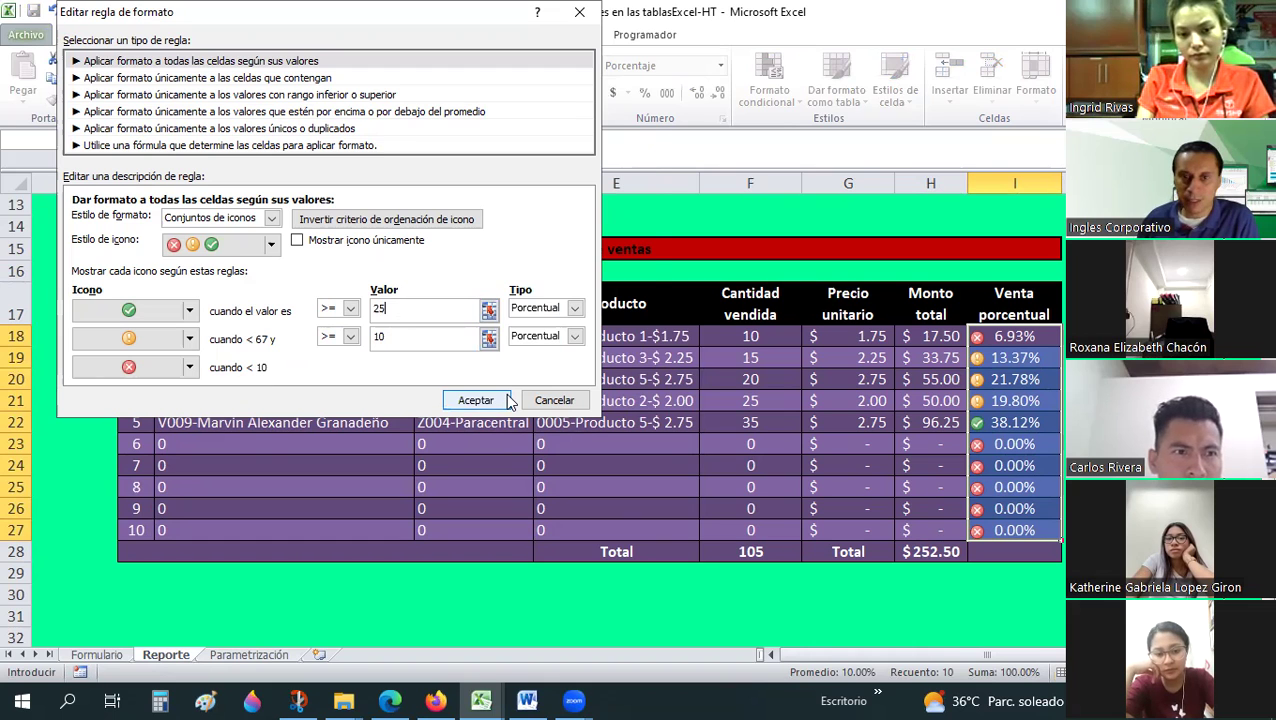
left_click(507, 398)
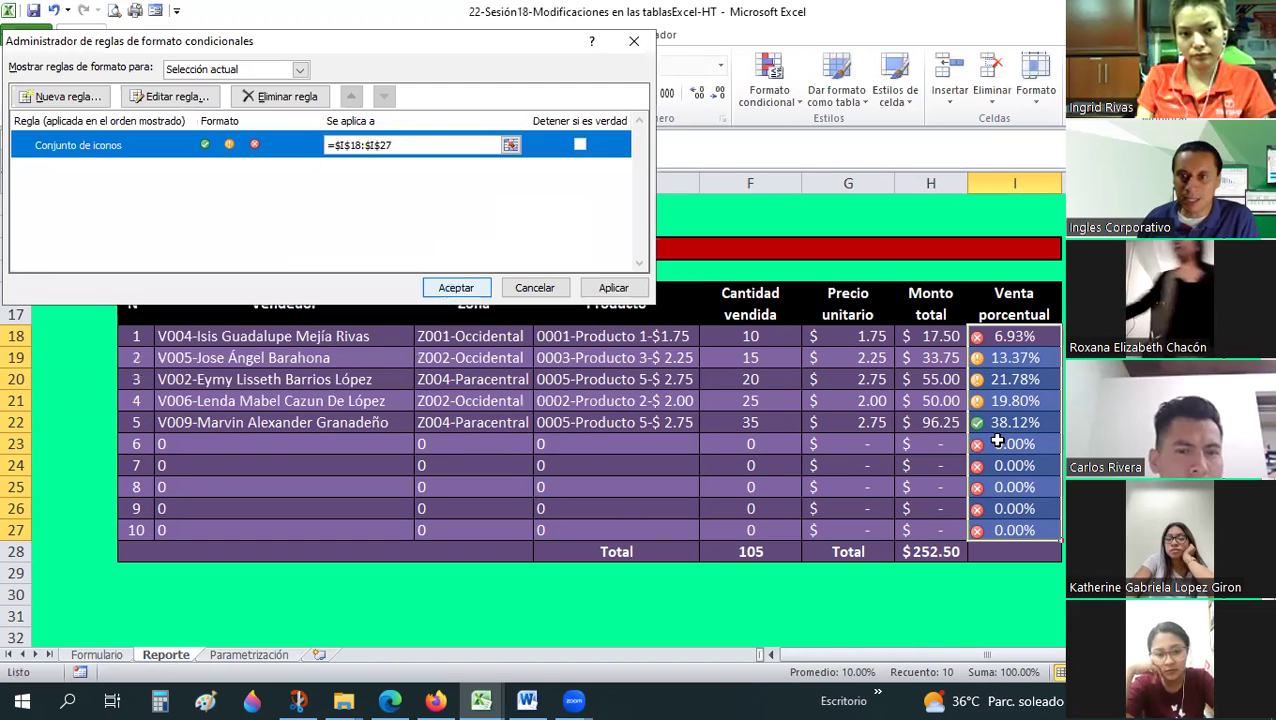
key("Return")
- Check the icons shown on I18:I27 and the formula in C25
left_click_drag(1012, 358, 1023, 413)
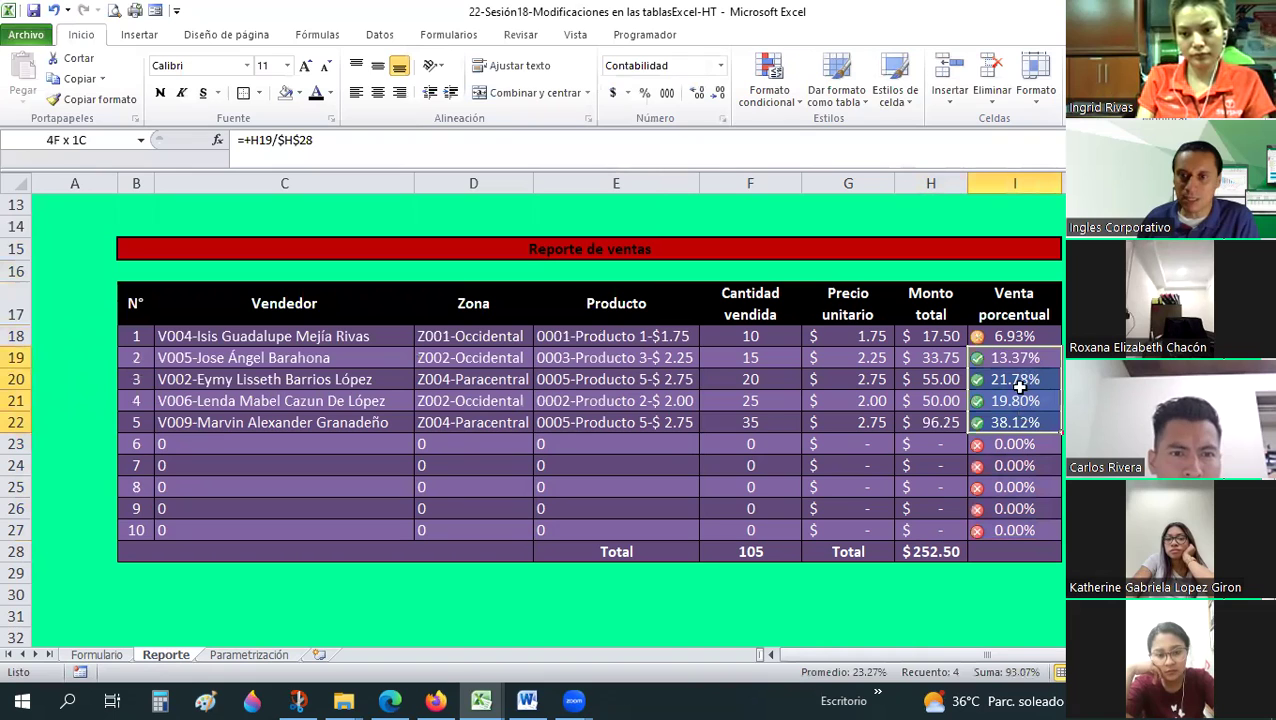
left_click(1004, 338)
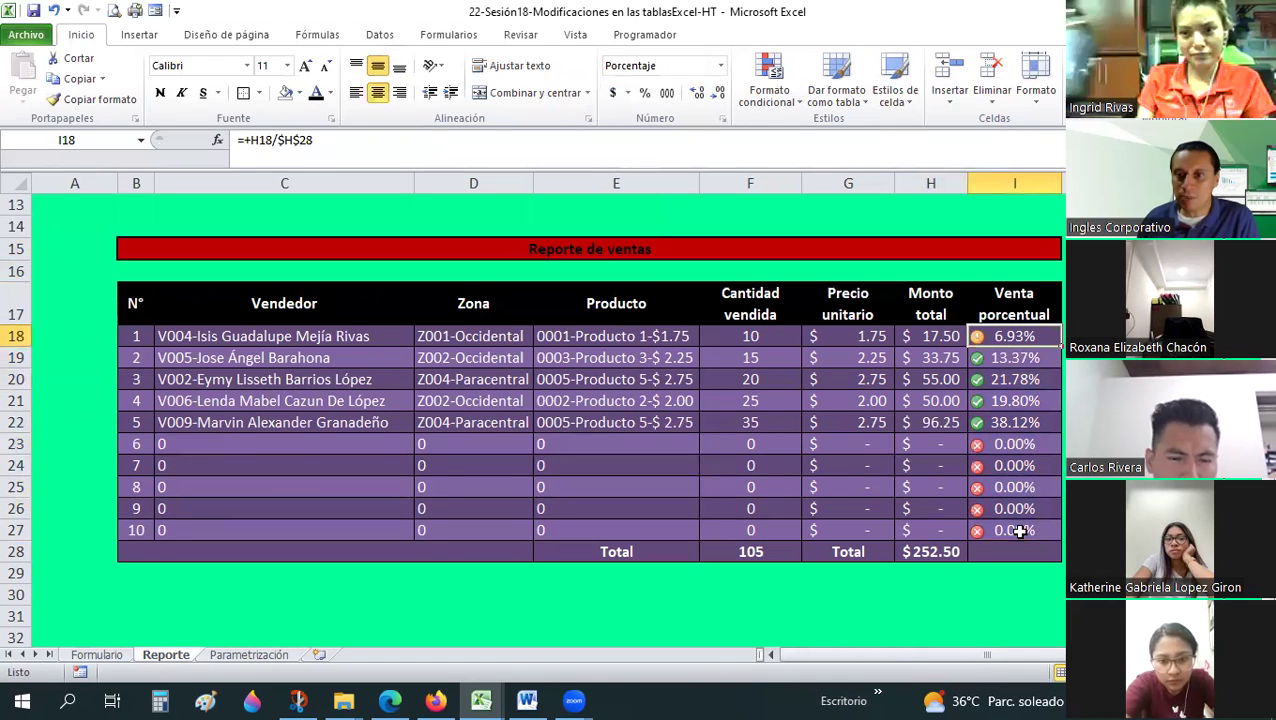
left_click_drag(1015, 444, 1015, 508)
key("shift+Down")
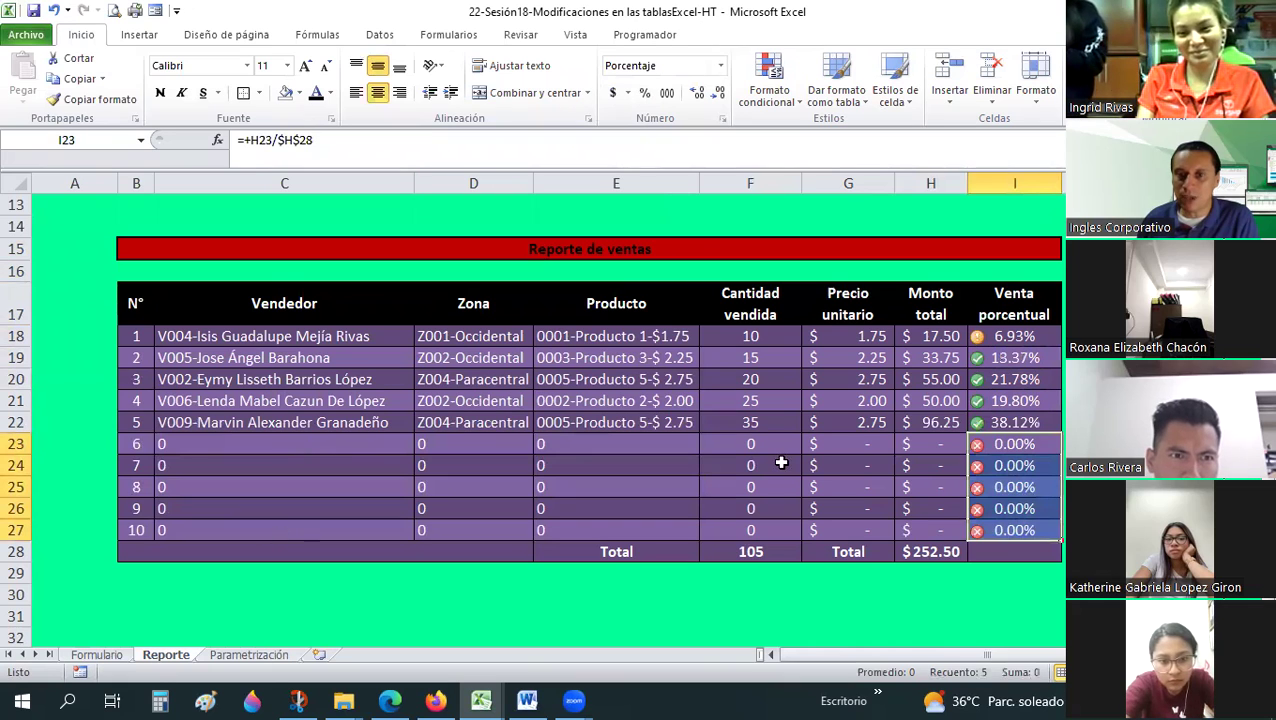
left_click(300, 490)
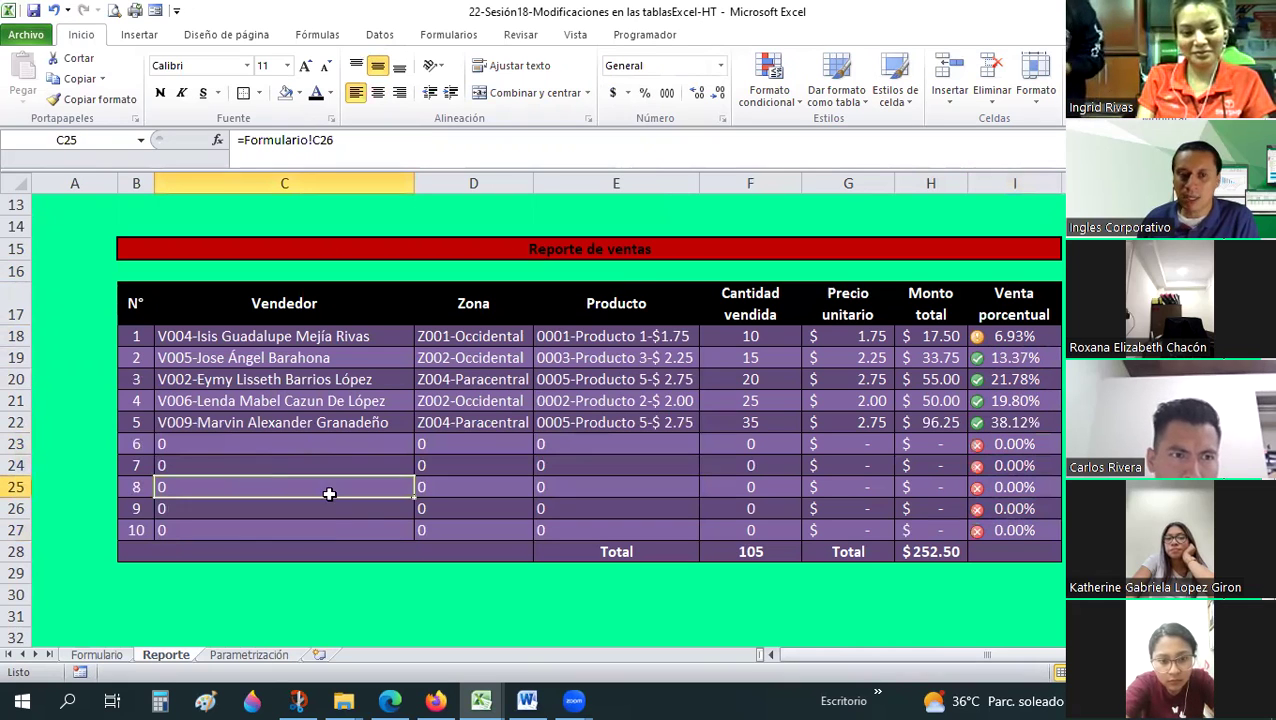
left_click(265, 597)
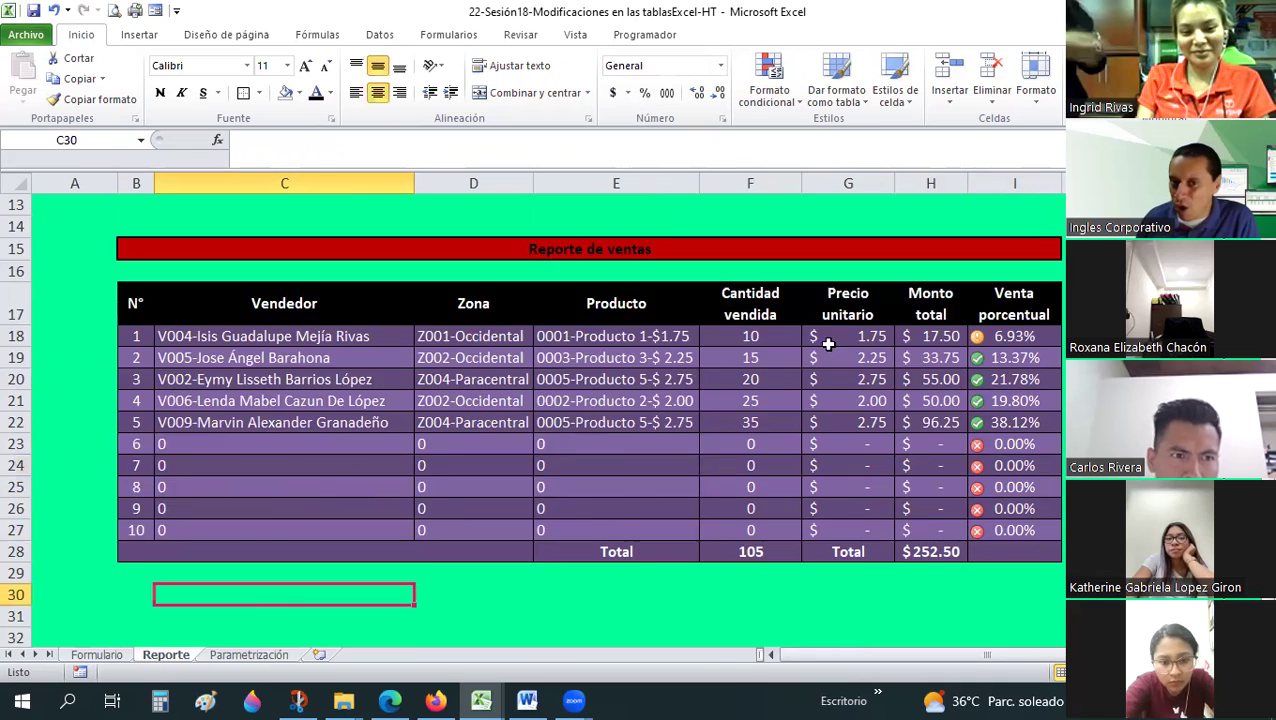
scroll(735, 380, "up", 1)
scroll(544, 344, "down", 2)
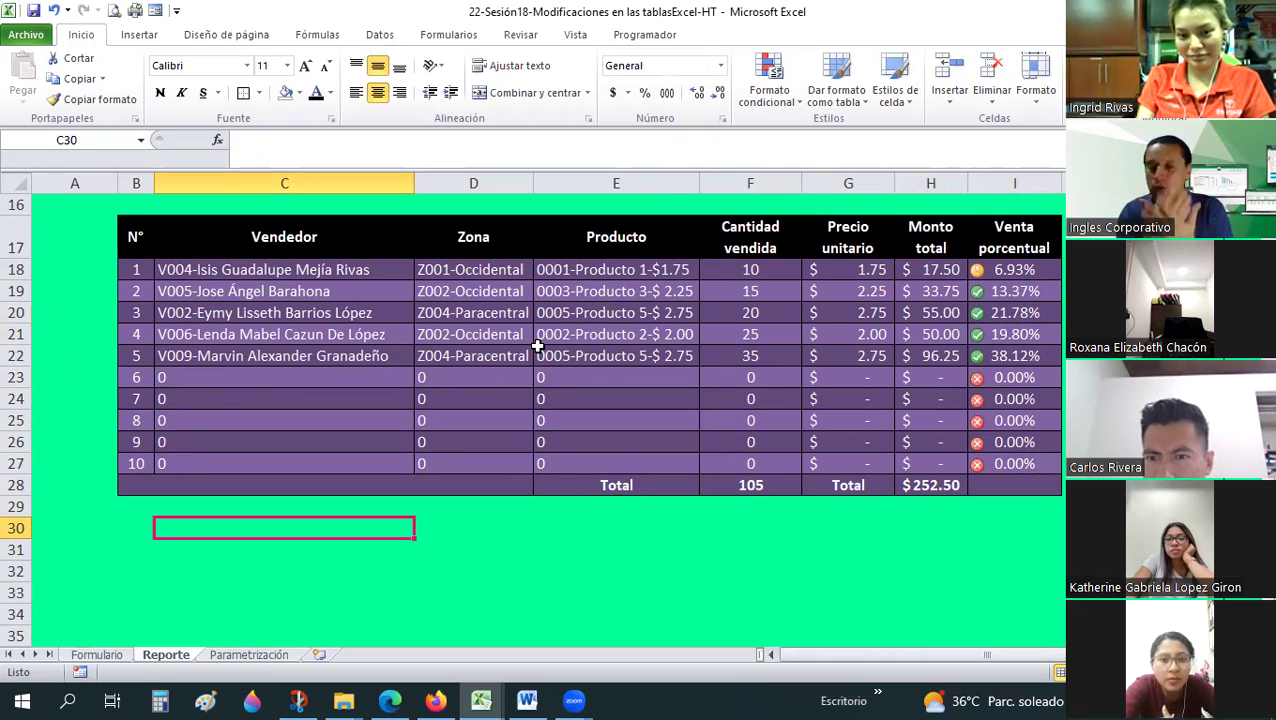
- Lock the whole sheet with data validation allowing only text length equal to 6
left_click(16, 180)
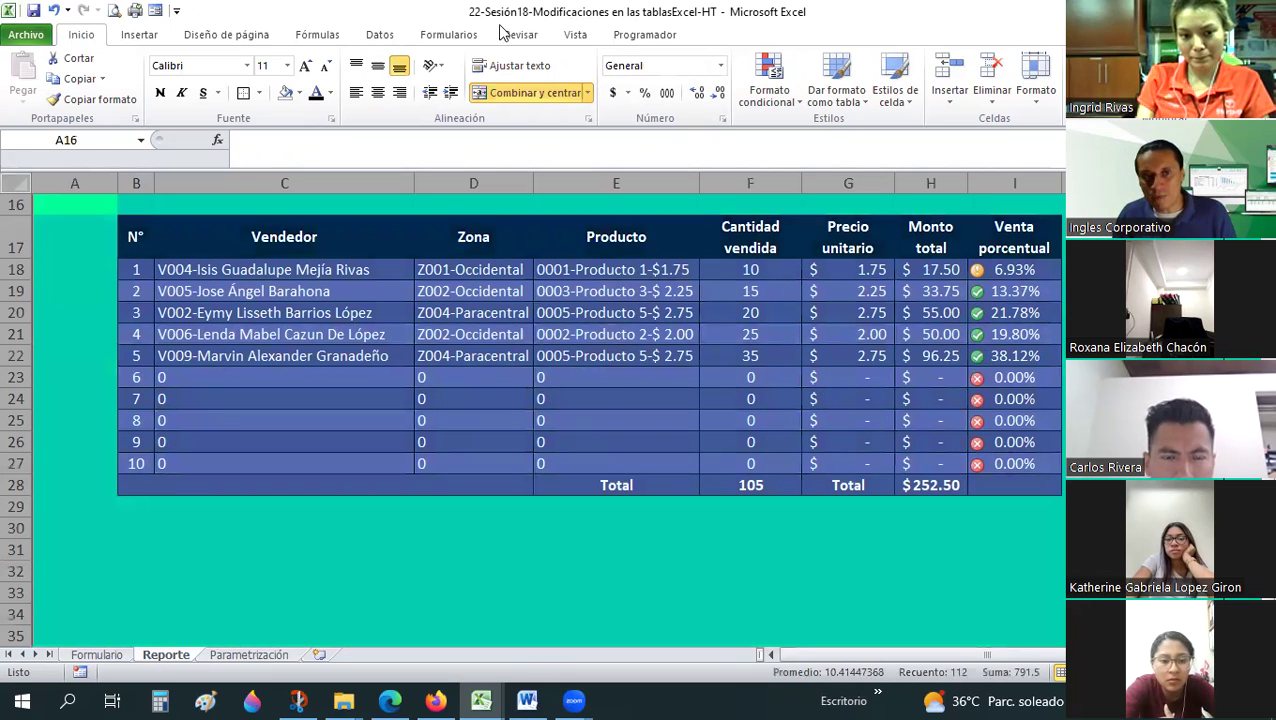
left_click(380, 34)
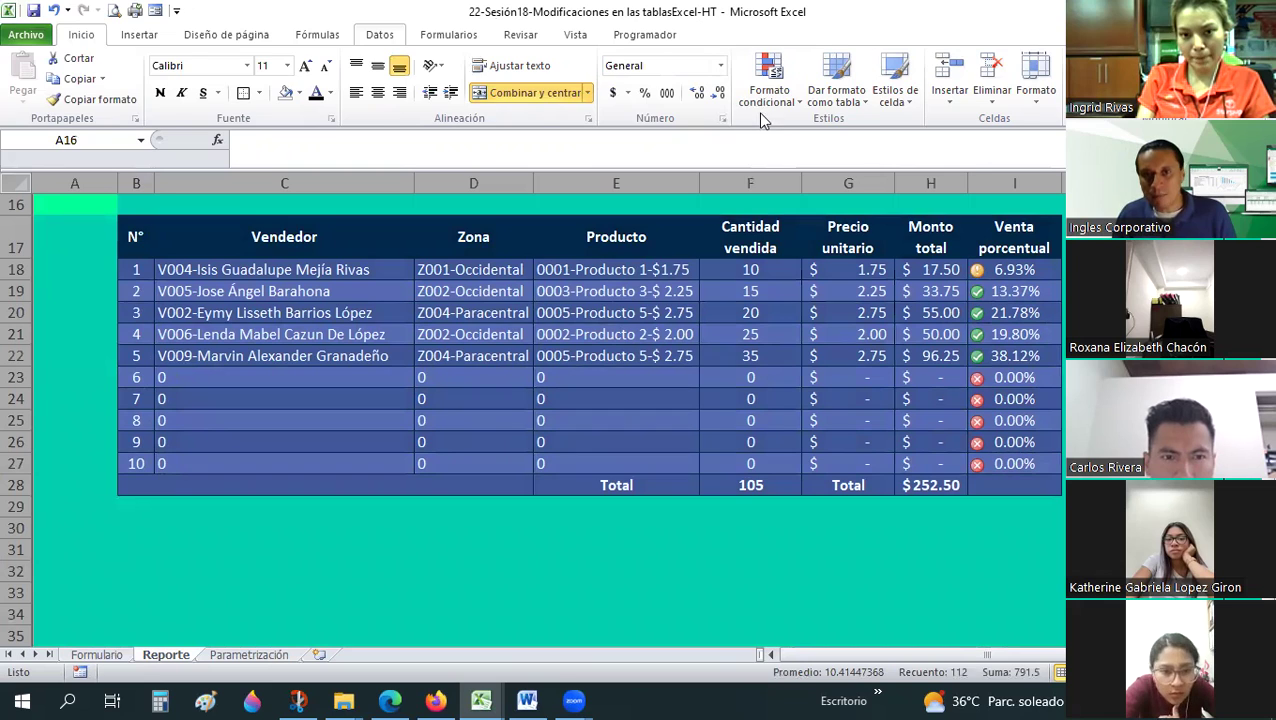
left_click(759, 95)
key("v")
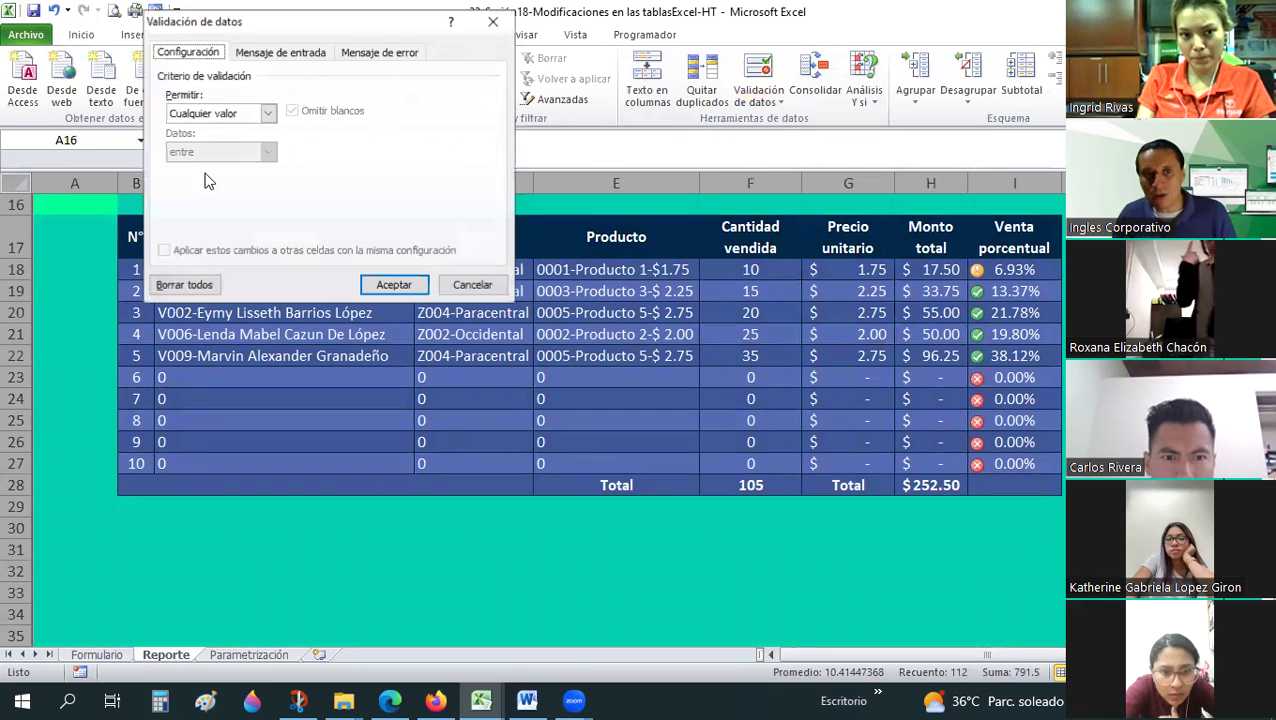
left_click(268, 113)
left_click(195, 203)
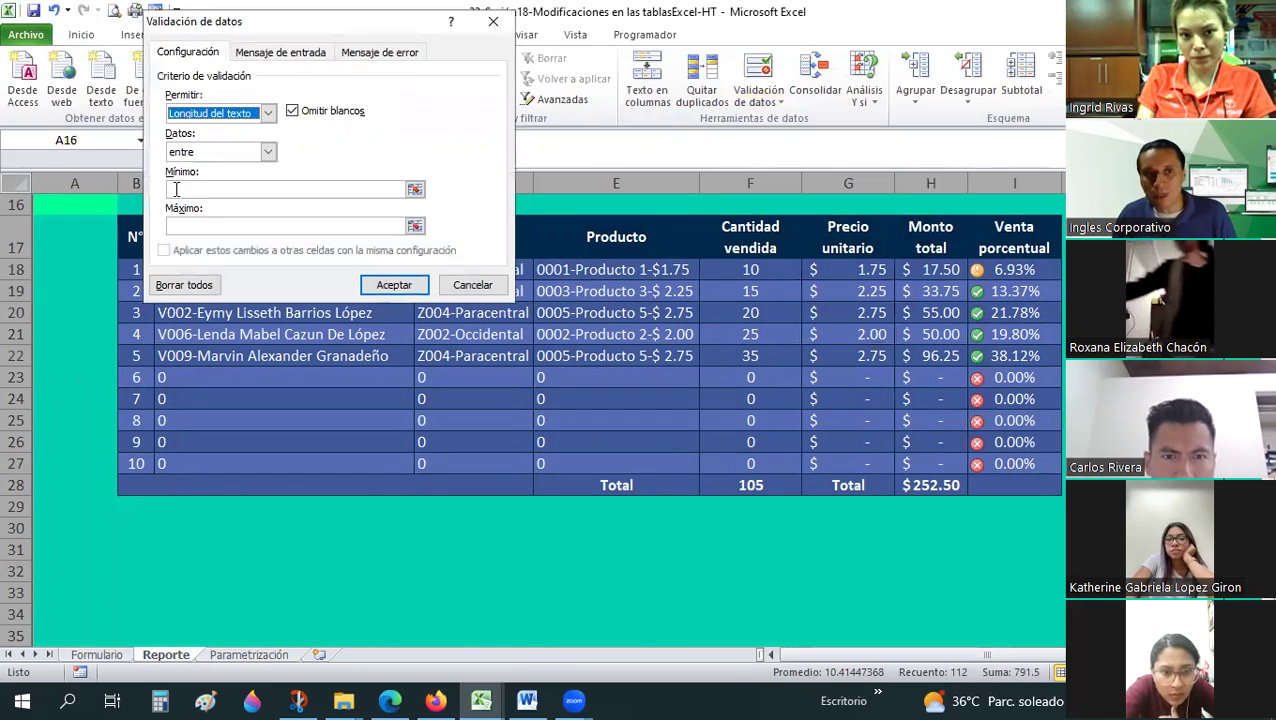
left_click(215, 151)
left_click(176, 189)
left_click(176, 189)
type("6")
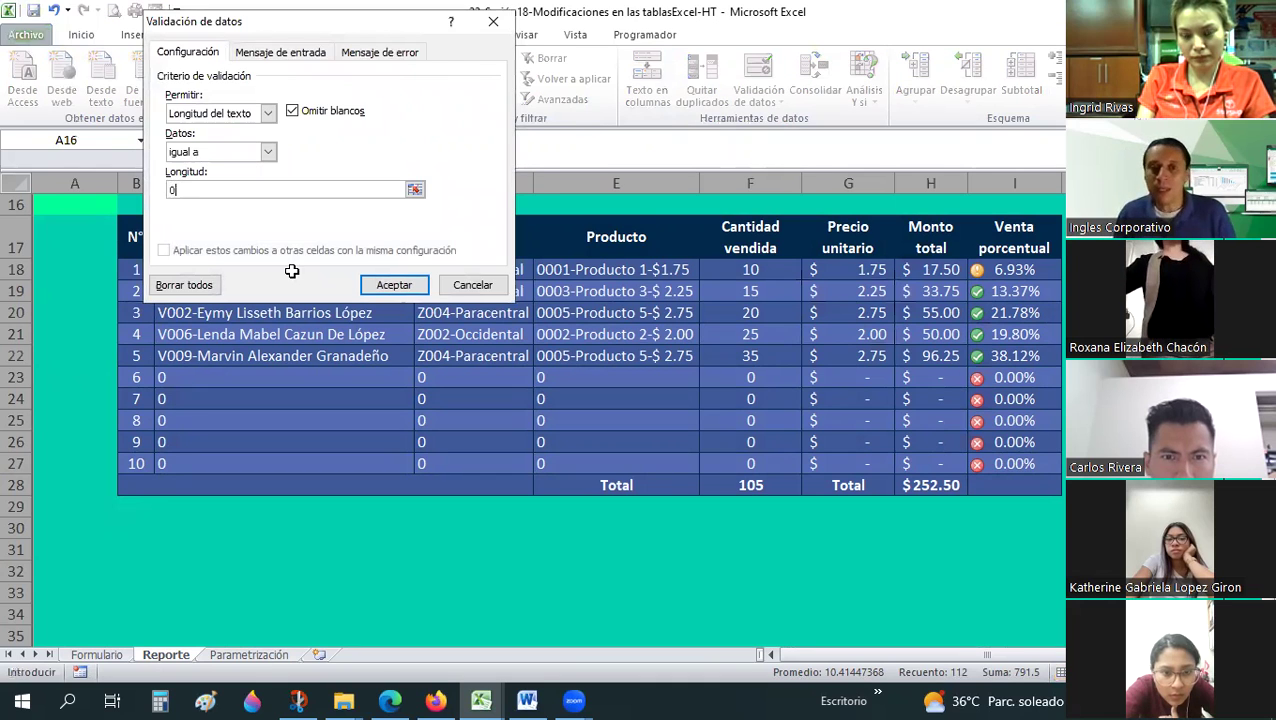
key("Return")
- Test the lock with invalid entries in C19, then switch to the Formulario sheet
left_click(296, 289)
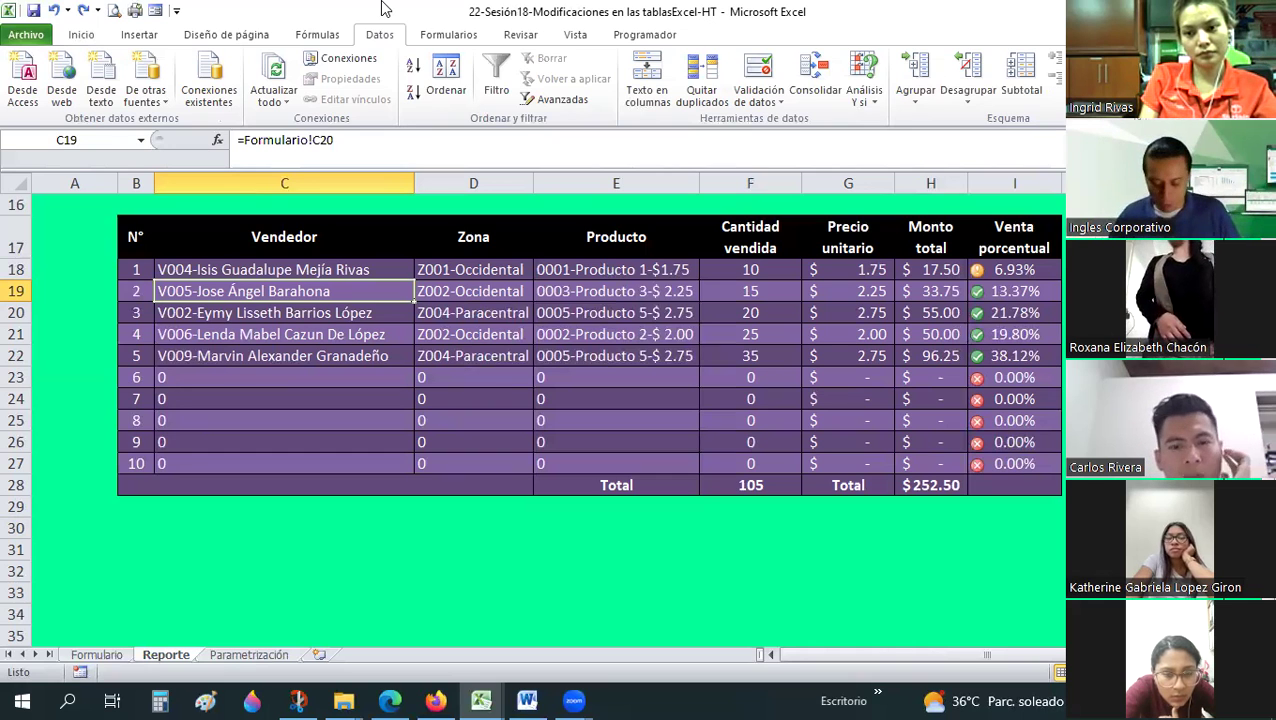
type("DSAD")
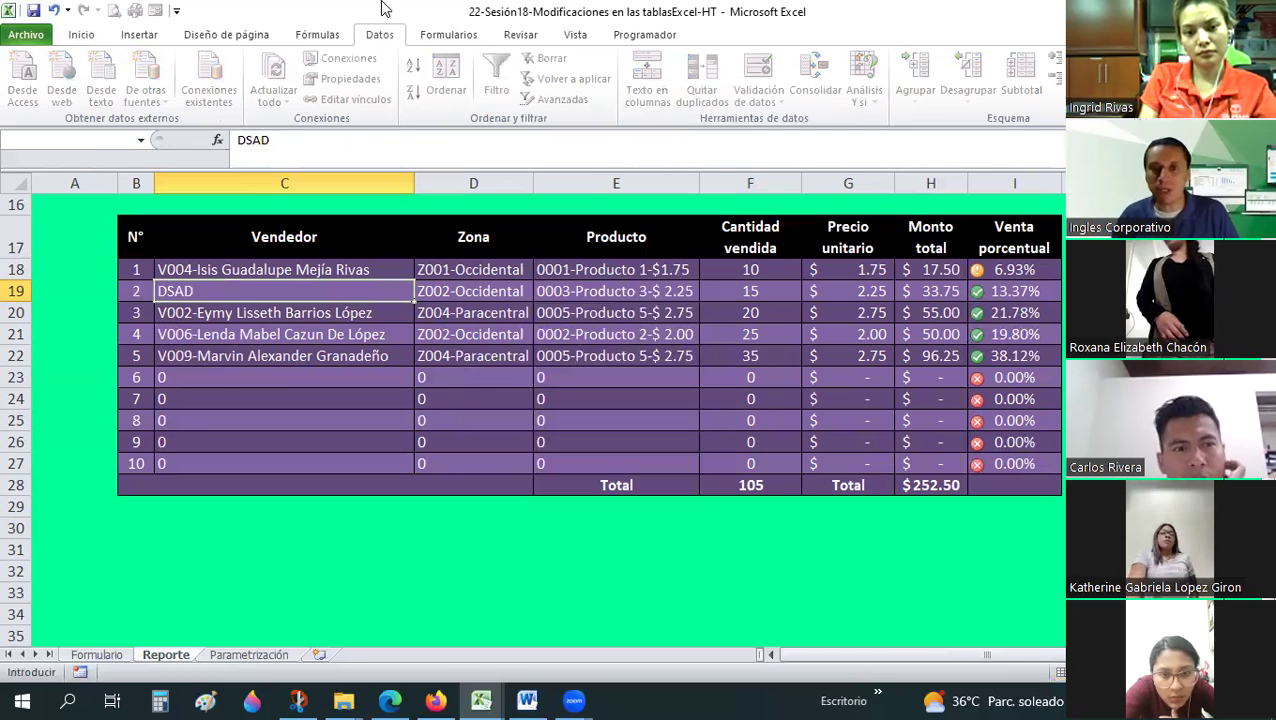
key("Return")
key("Escape")
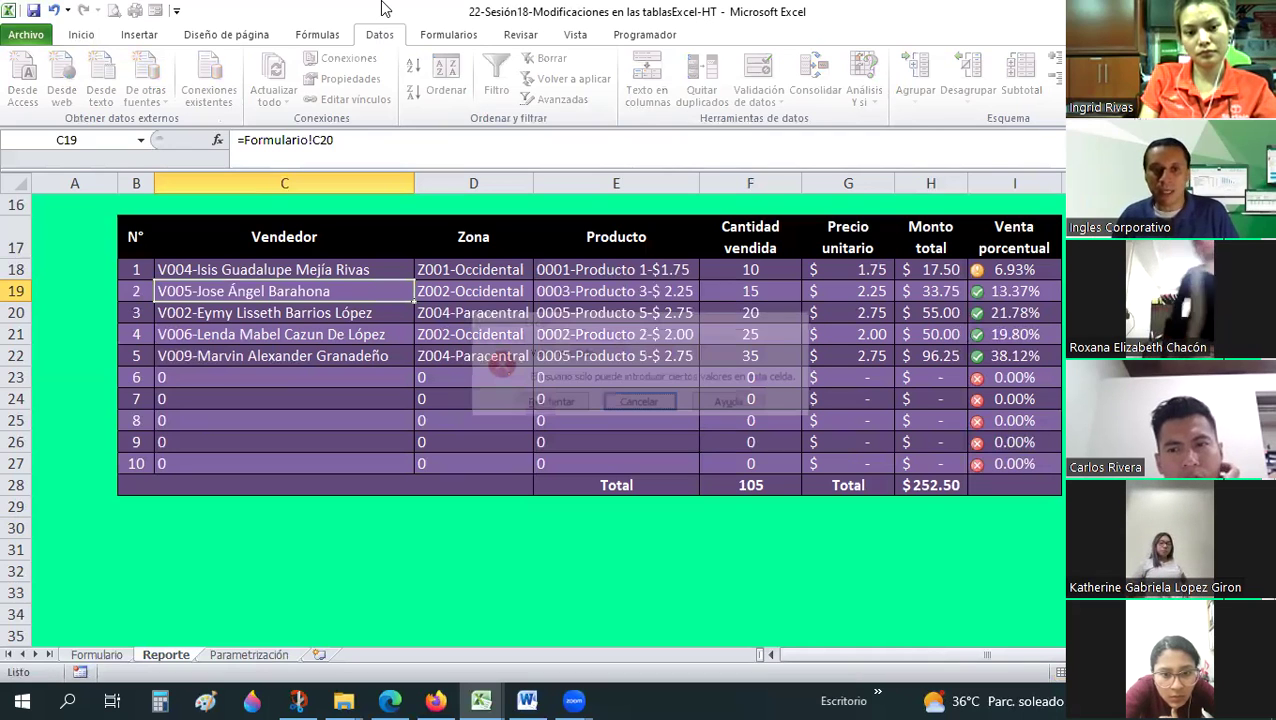
type("S")
key("Escape")
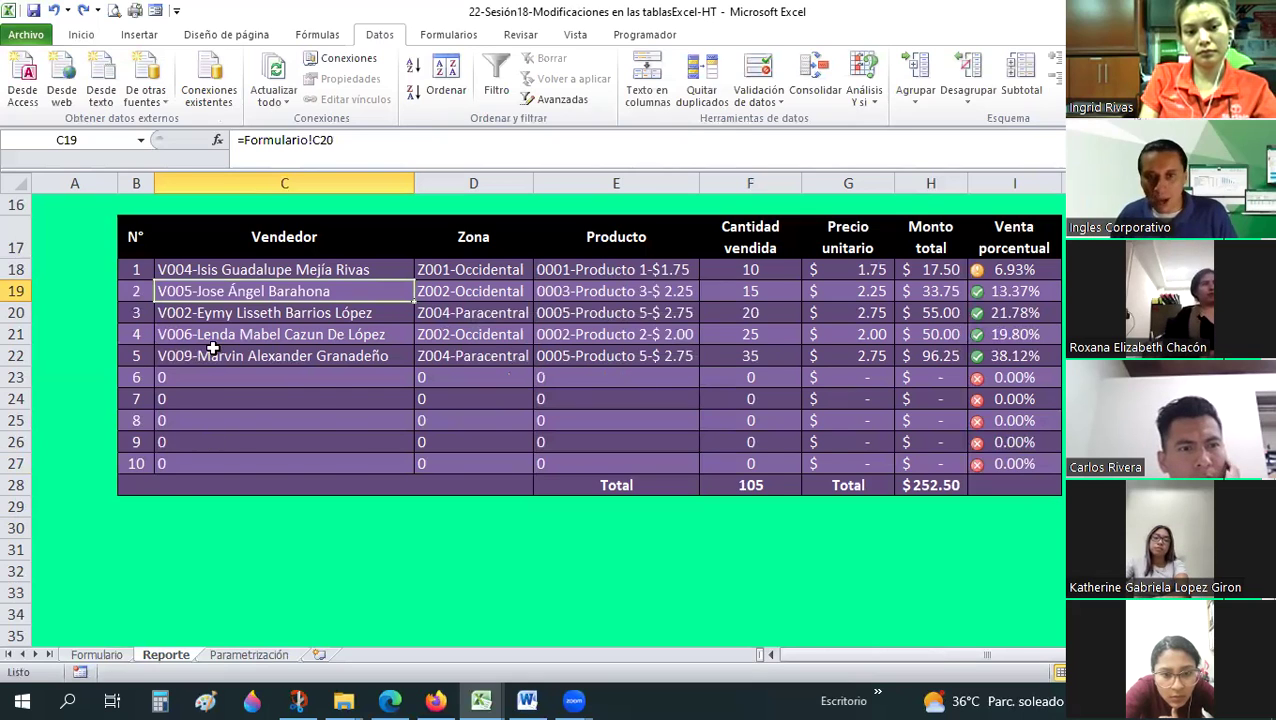
key("ctrl+Page_Up")
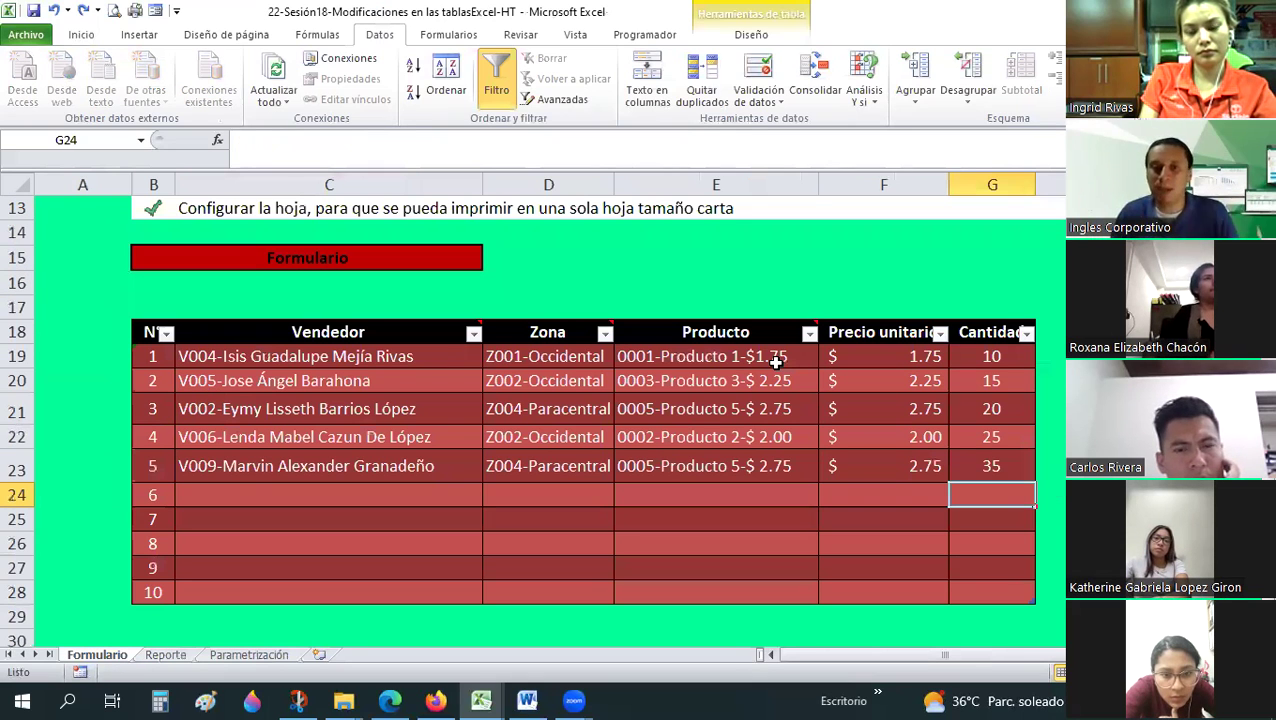
left_click(608, 376)
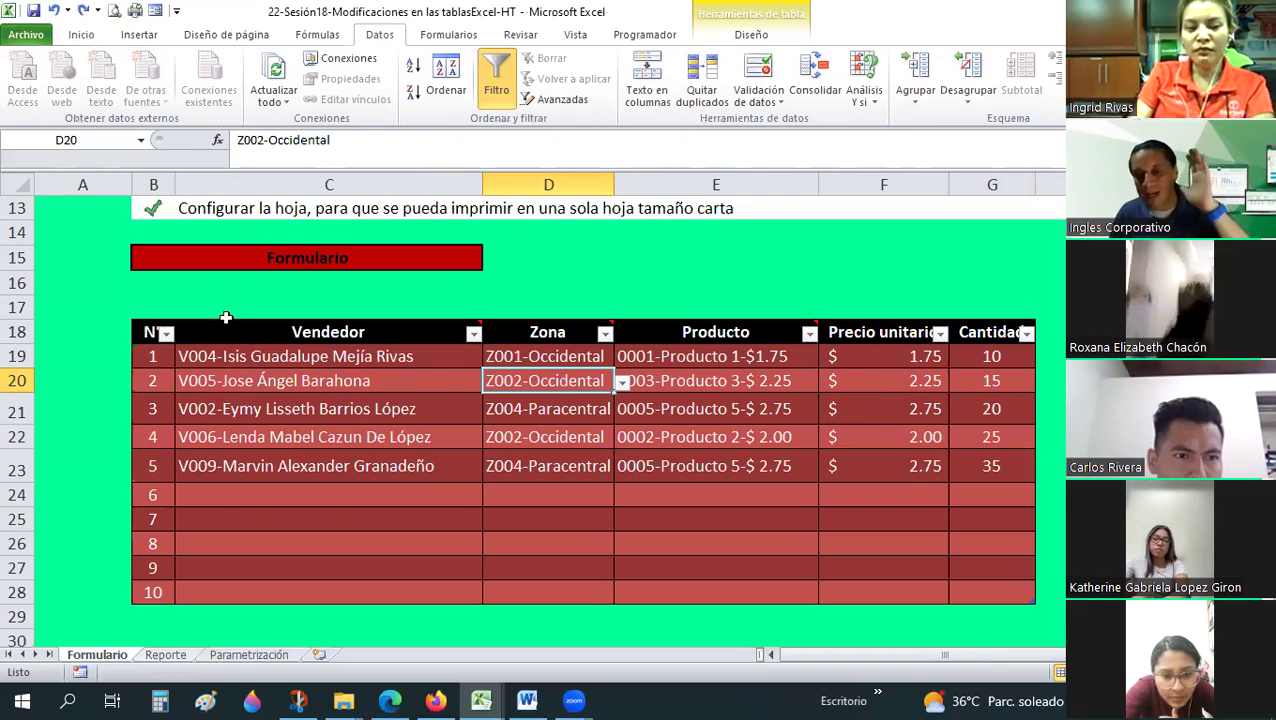
left_click(160, 656)
scroll(253, 310, "up", 1)
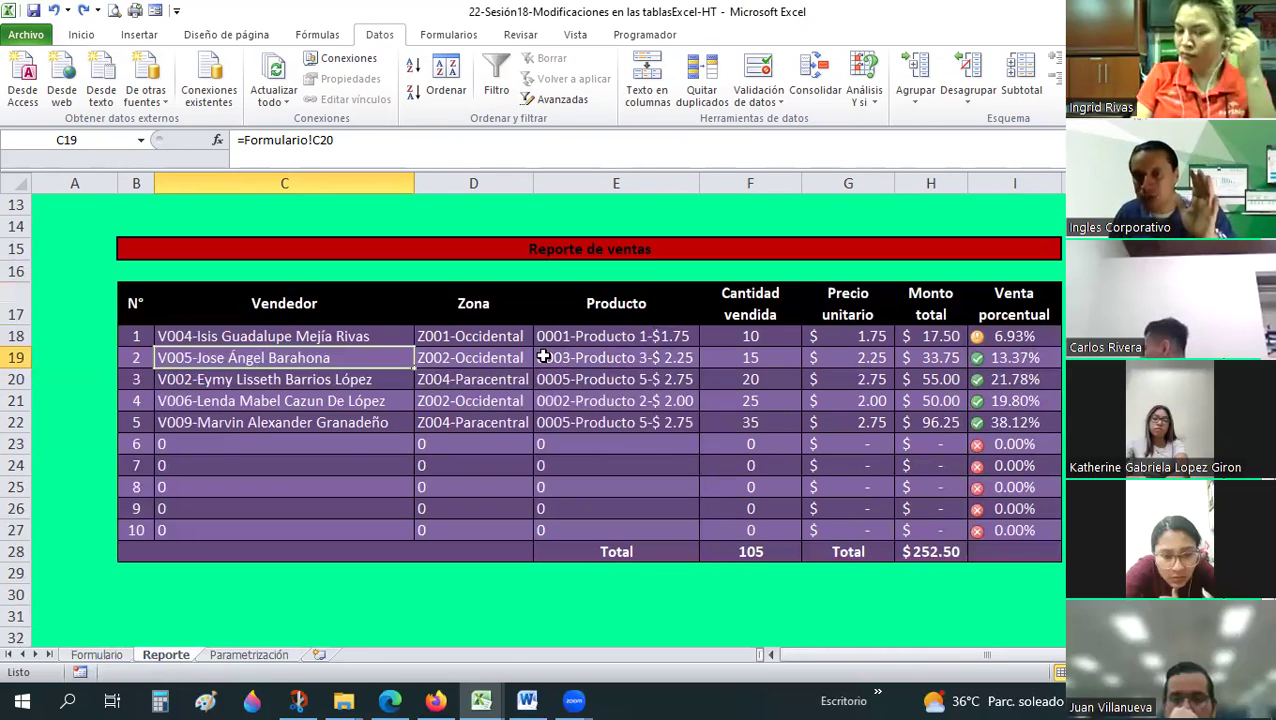
left_click(616, 357)
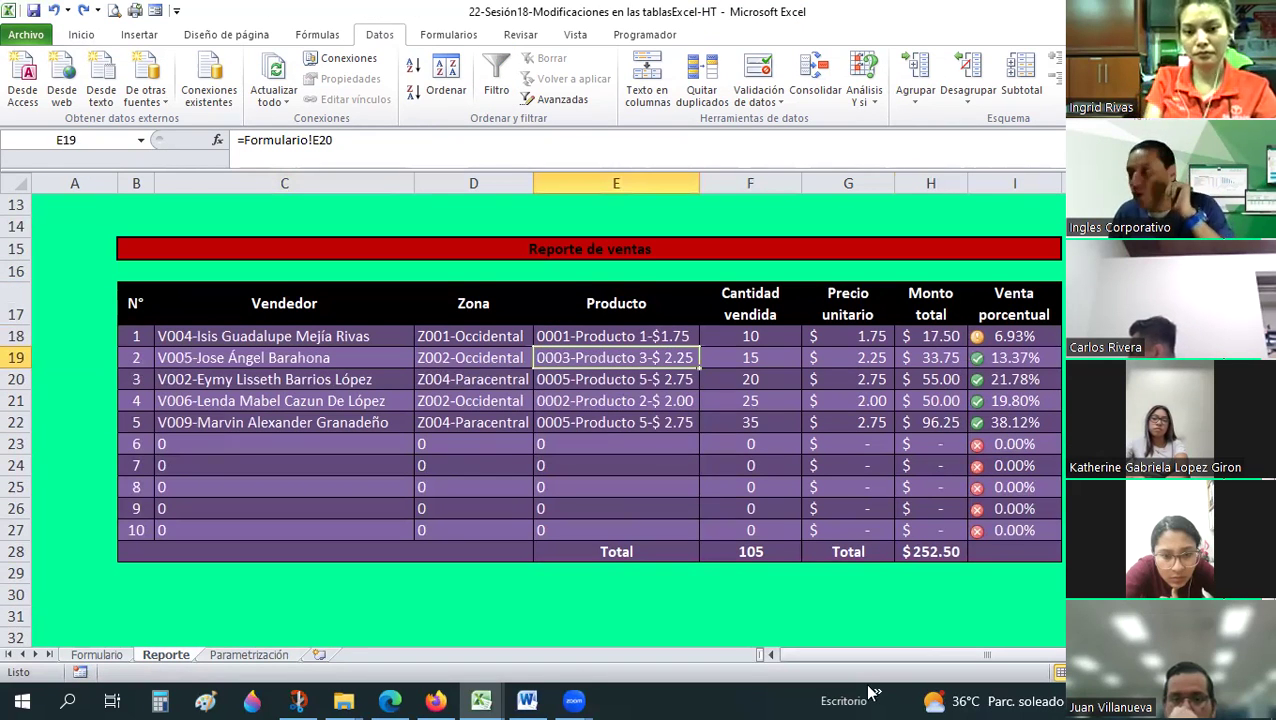
left_click(936, 446)
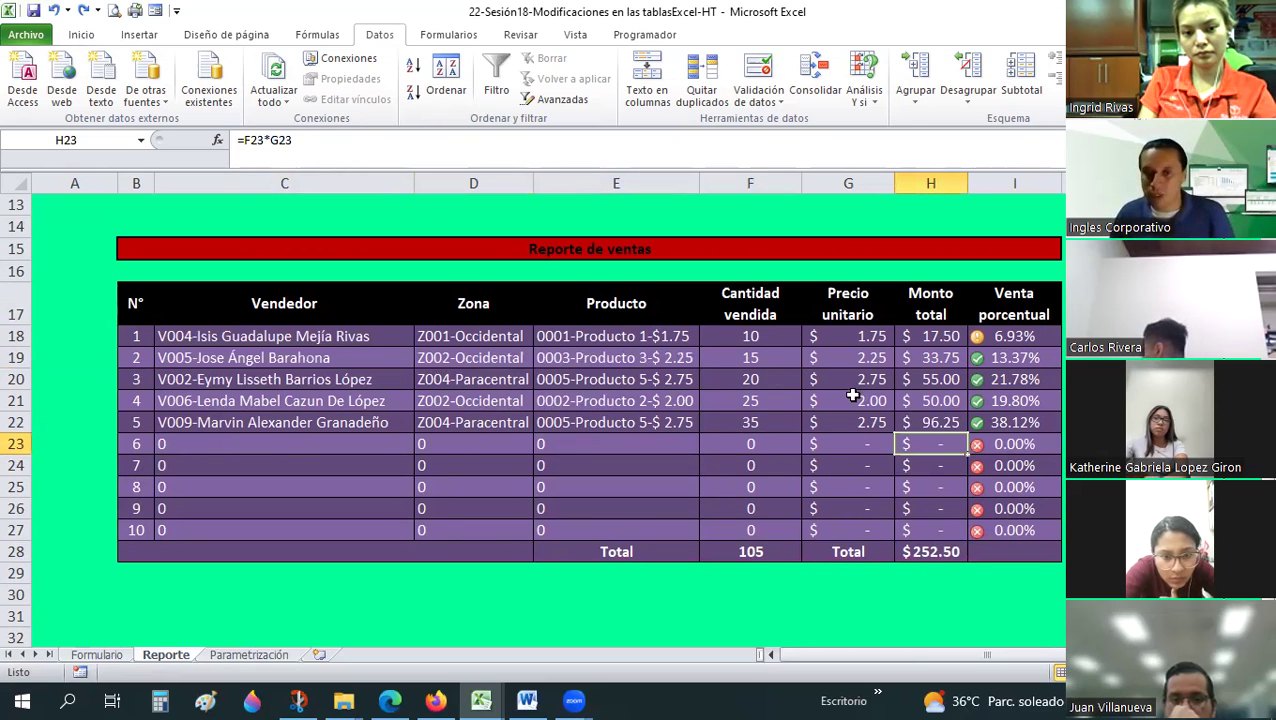
left_click(470, 360)
left_click(848, 400)
key("Up")
key("Up")
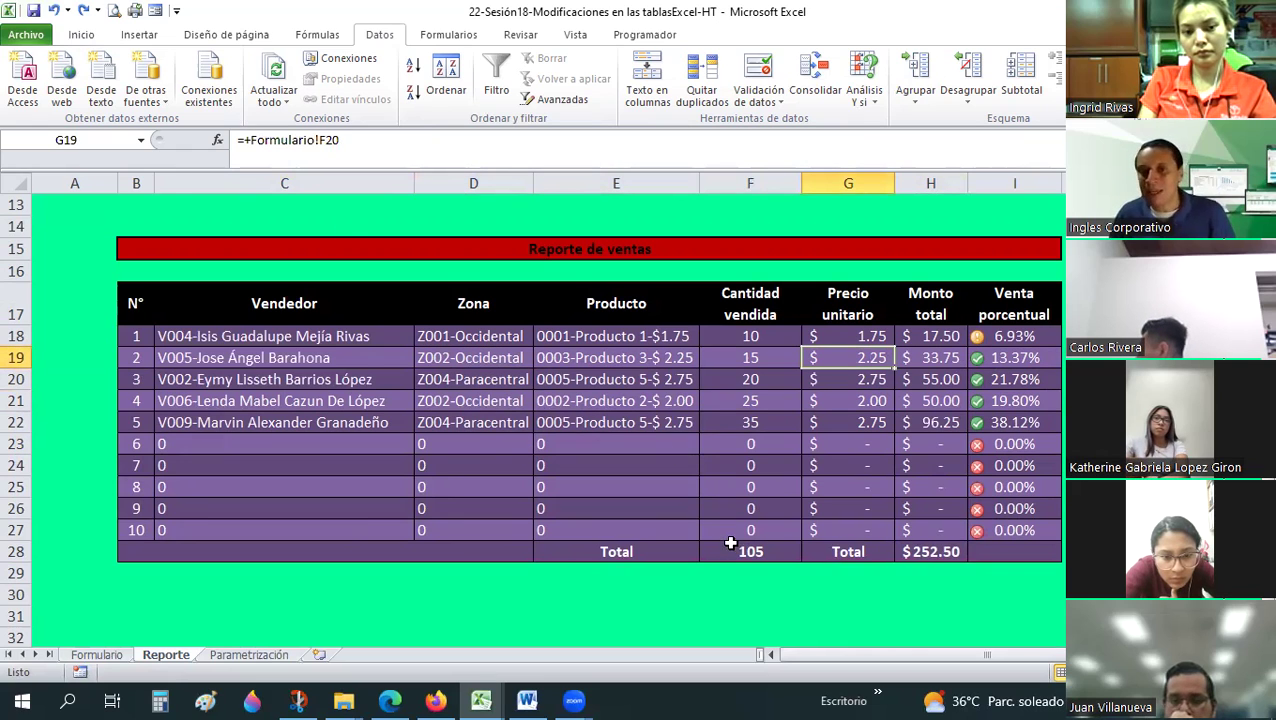
left_click(96, 655)
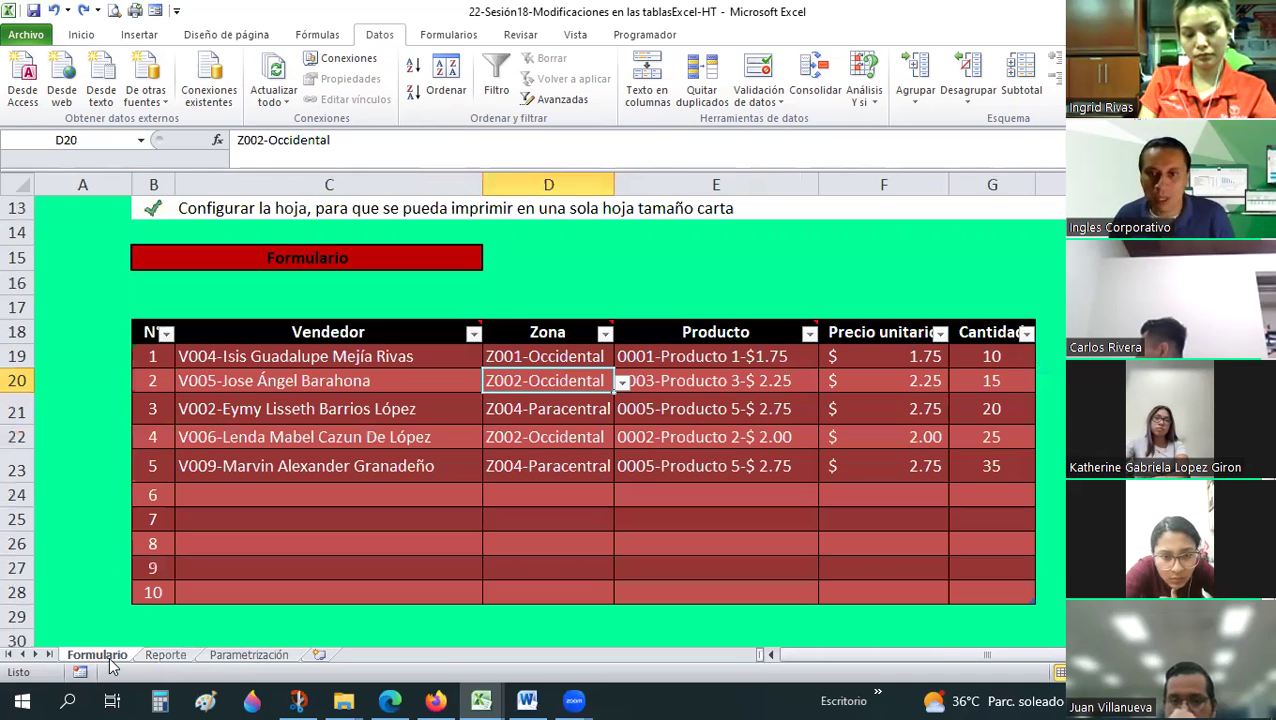
- Change the Formulario F20 unit price to 2.50, then 4.25, and check the Reporte totals
left_click(884, 385)
type("2.5")
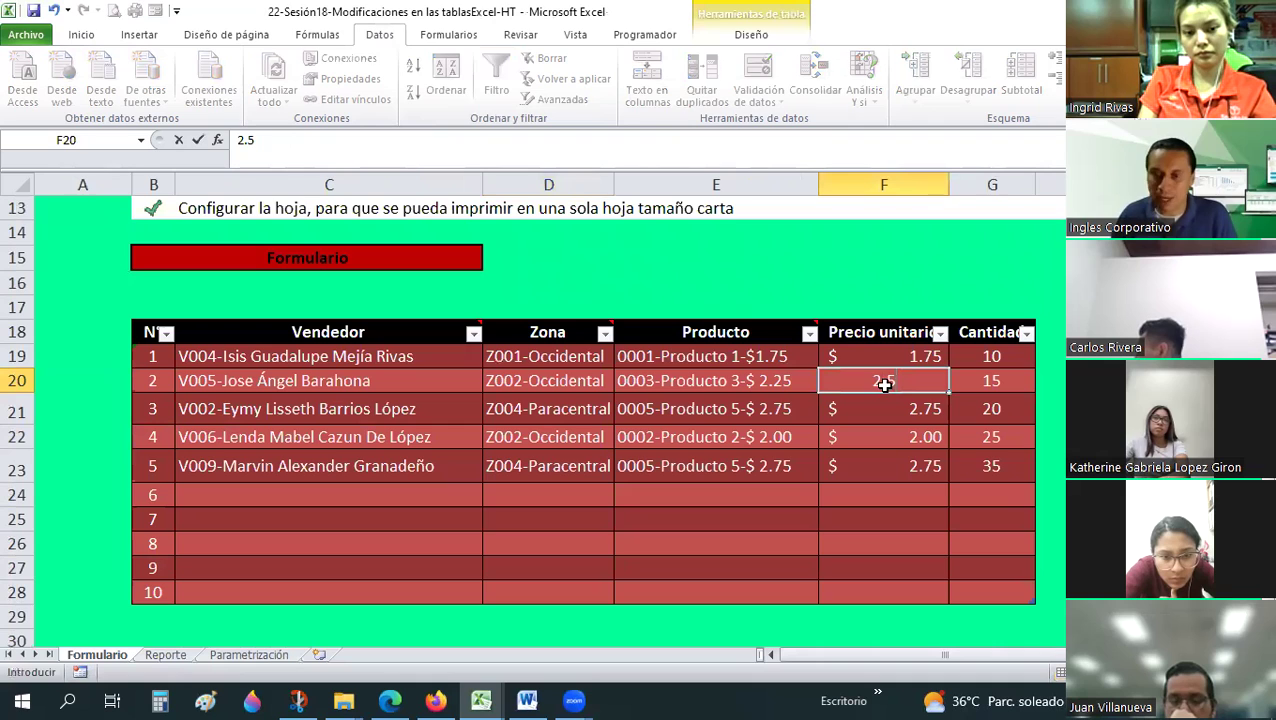
key("ctrl+Return")
type("4")
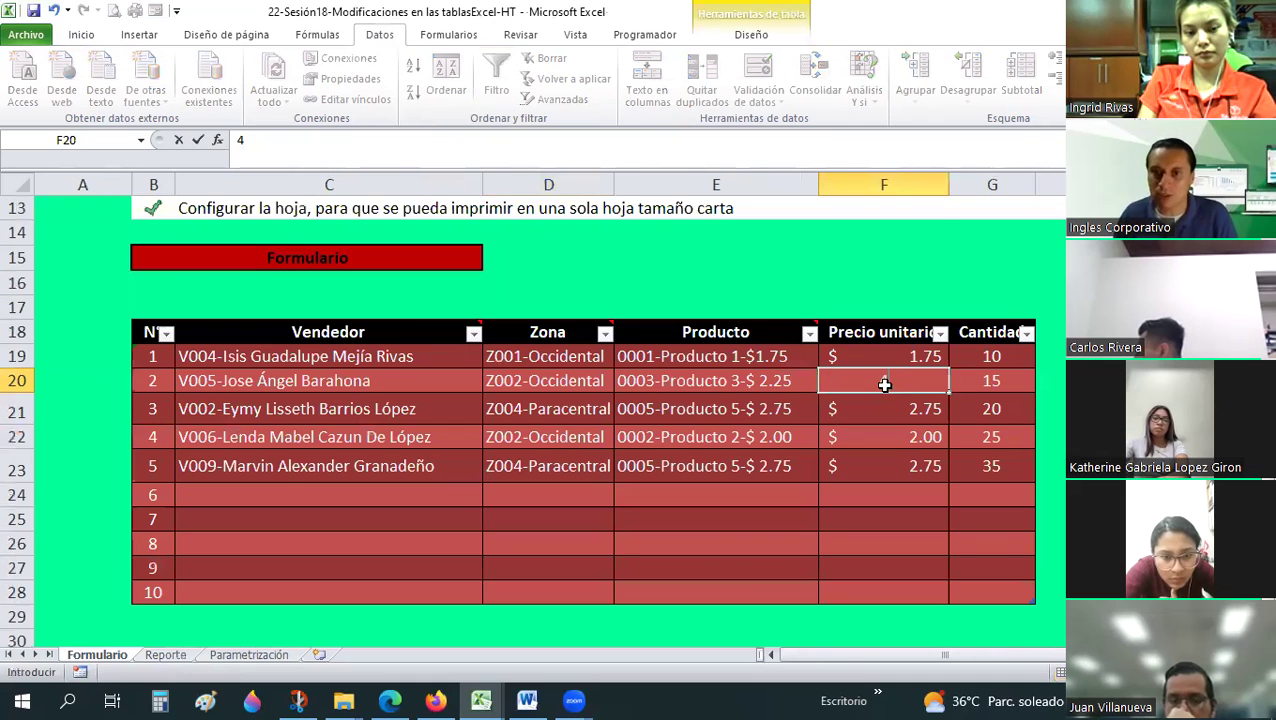
type(".25")
key("Return")
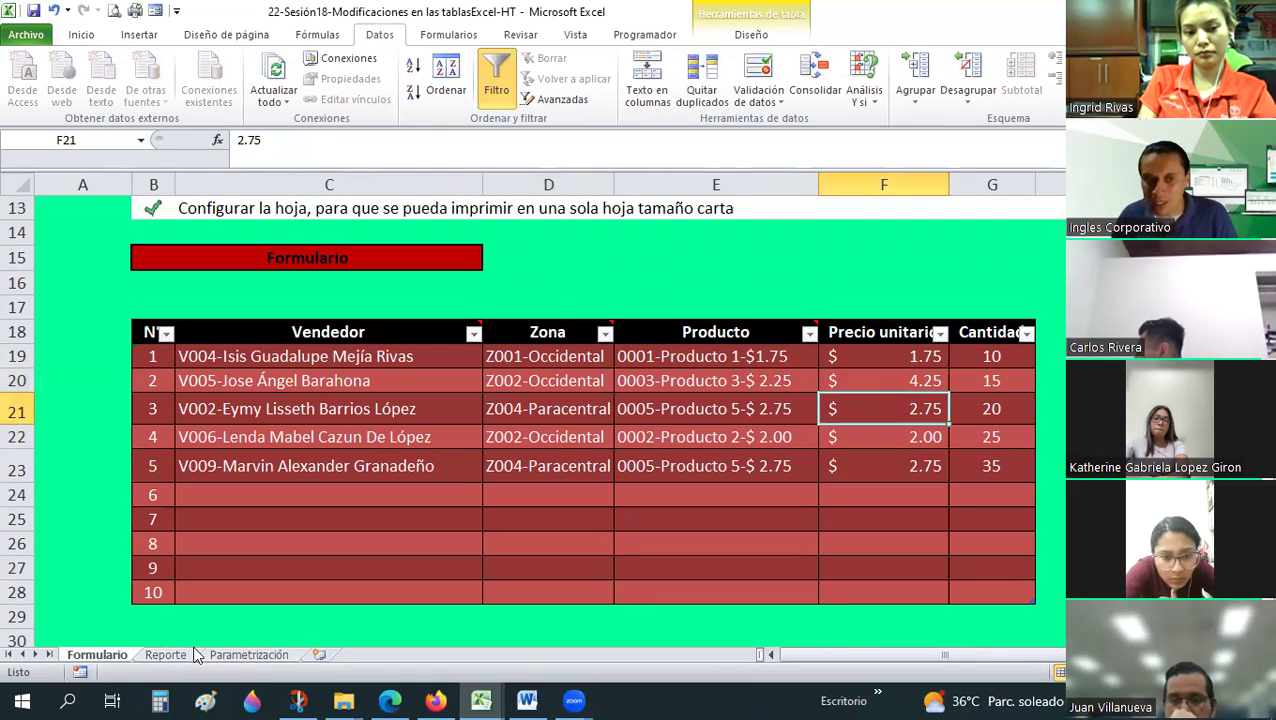
key("ctrl+Page_Down")
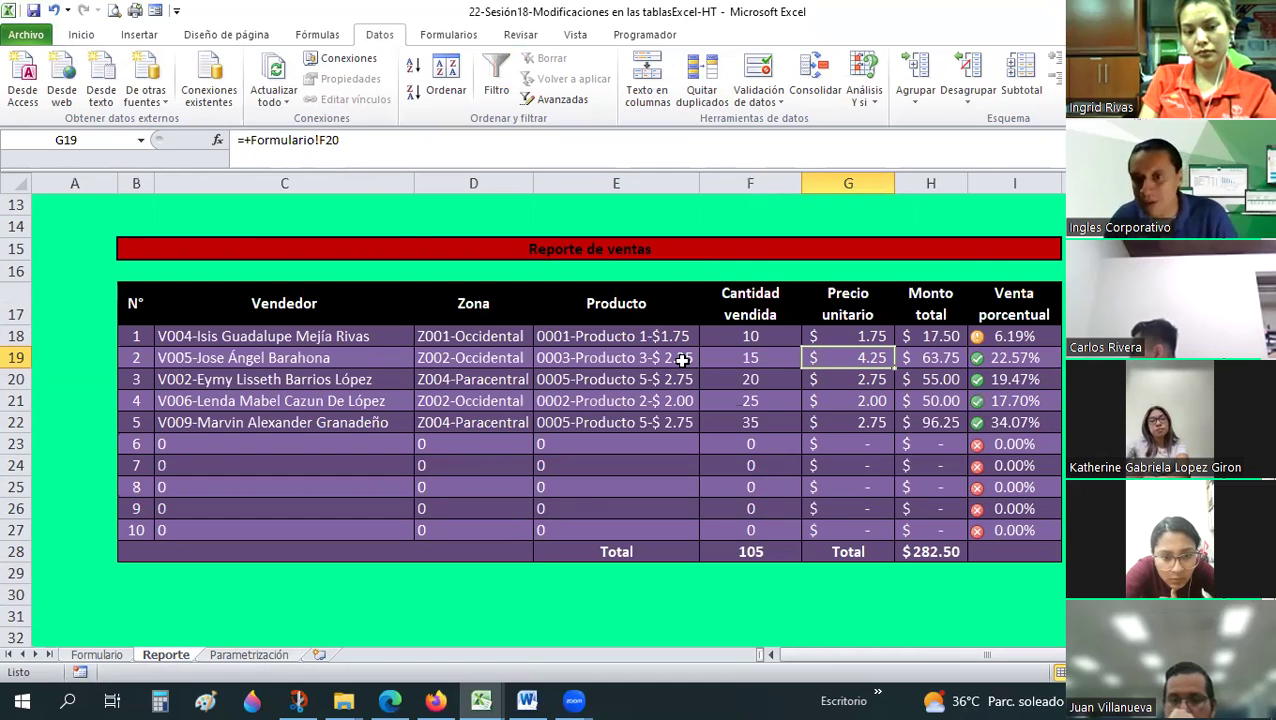
- Try entering 2.25 directly in Reporte G19 and cancel the invalid-value warning
type("2.25")
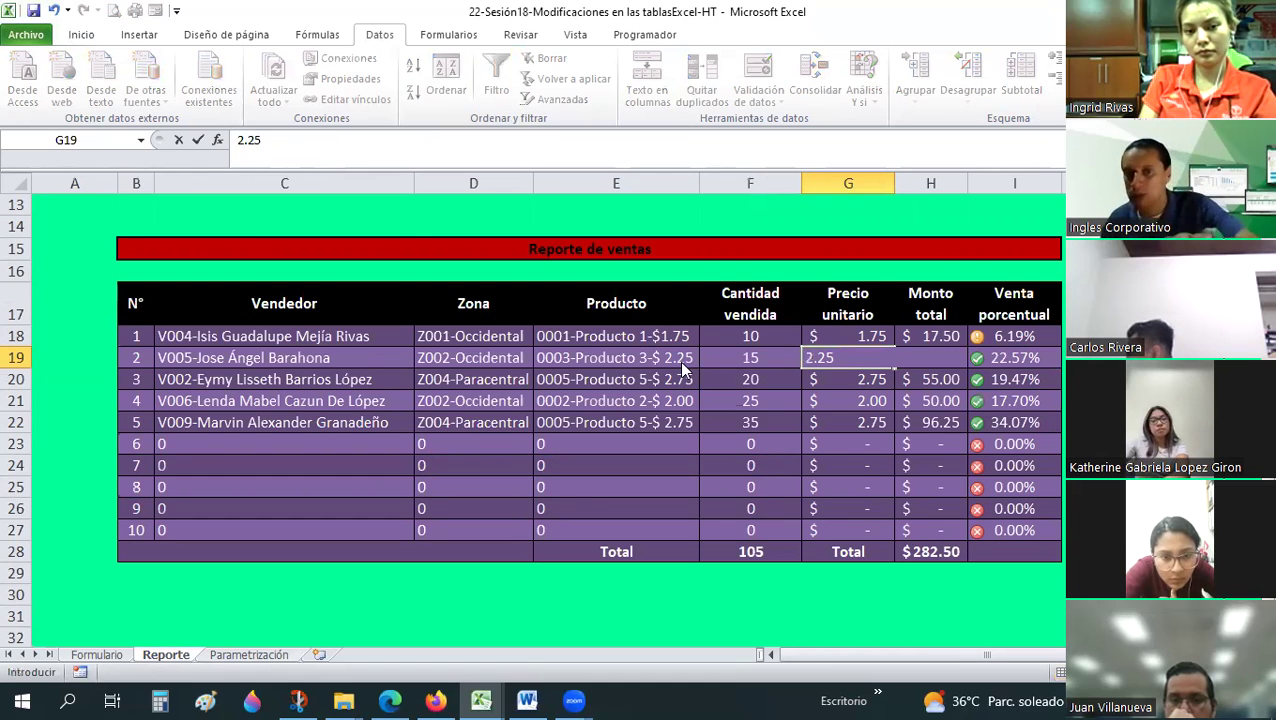
key("Return")
key("Escape")
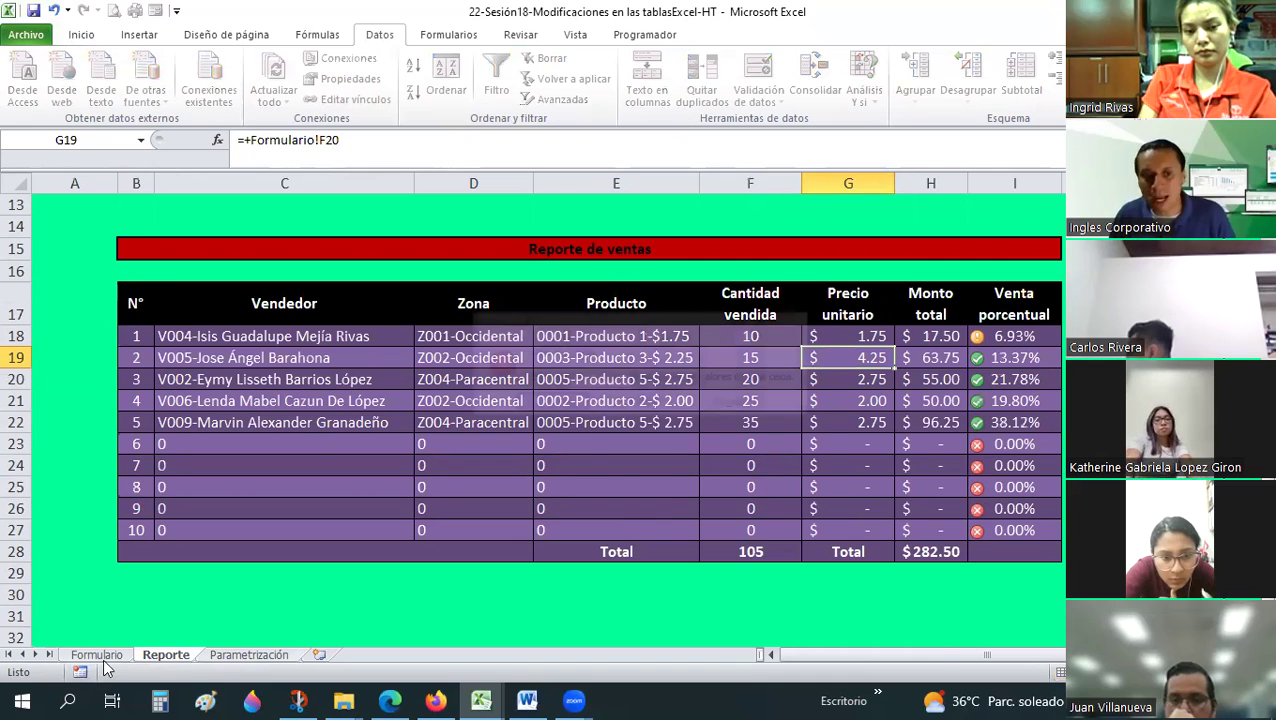
- Restore the Formulario F20 price to 2.25 and view the H21 amount on Reporte
left_click(100, 656)
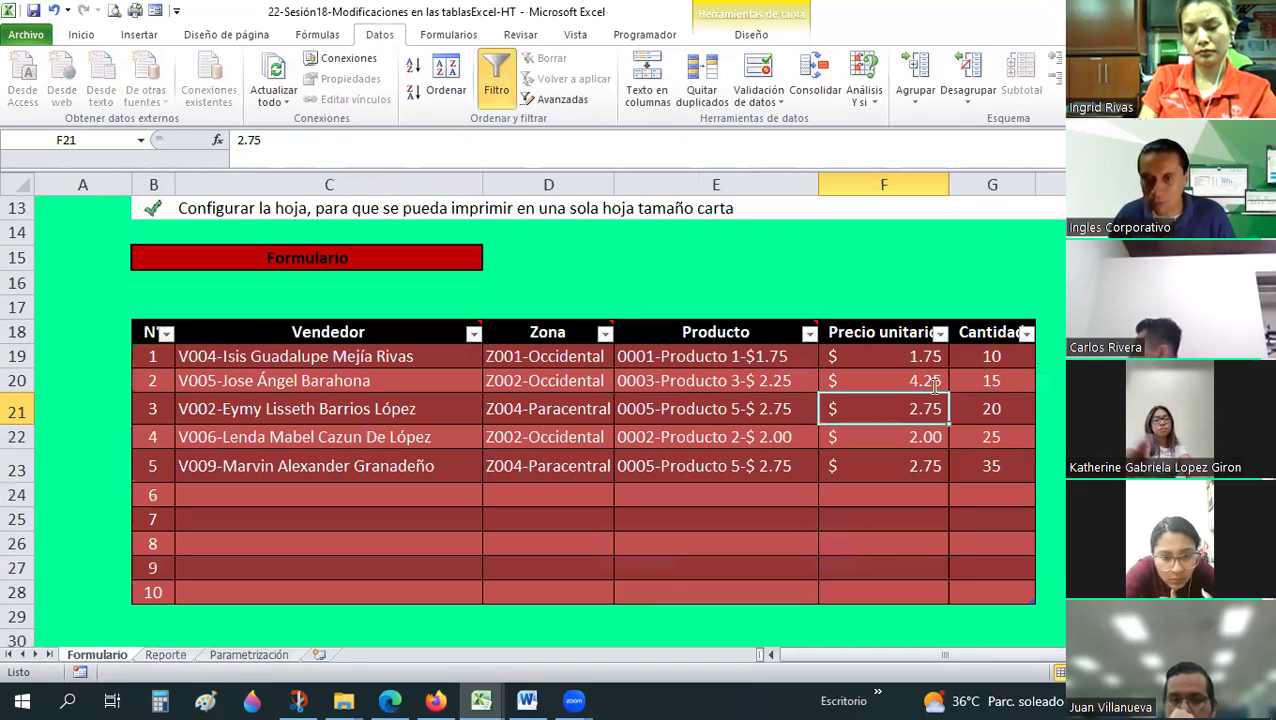
left_click(935, 385)
type("2.25")
key("Return")
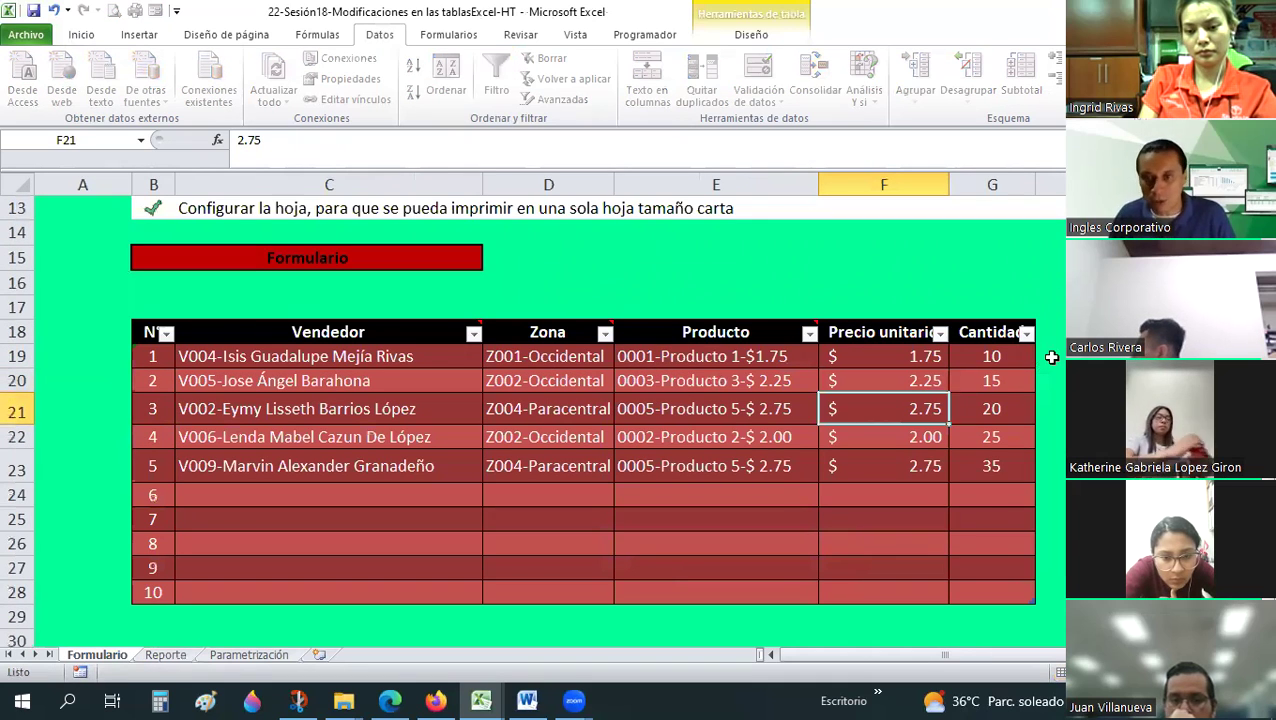
left_click(160, 655)
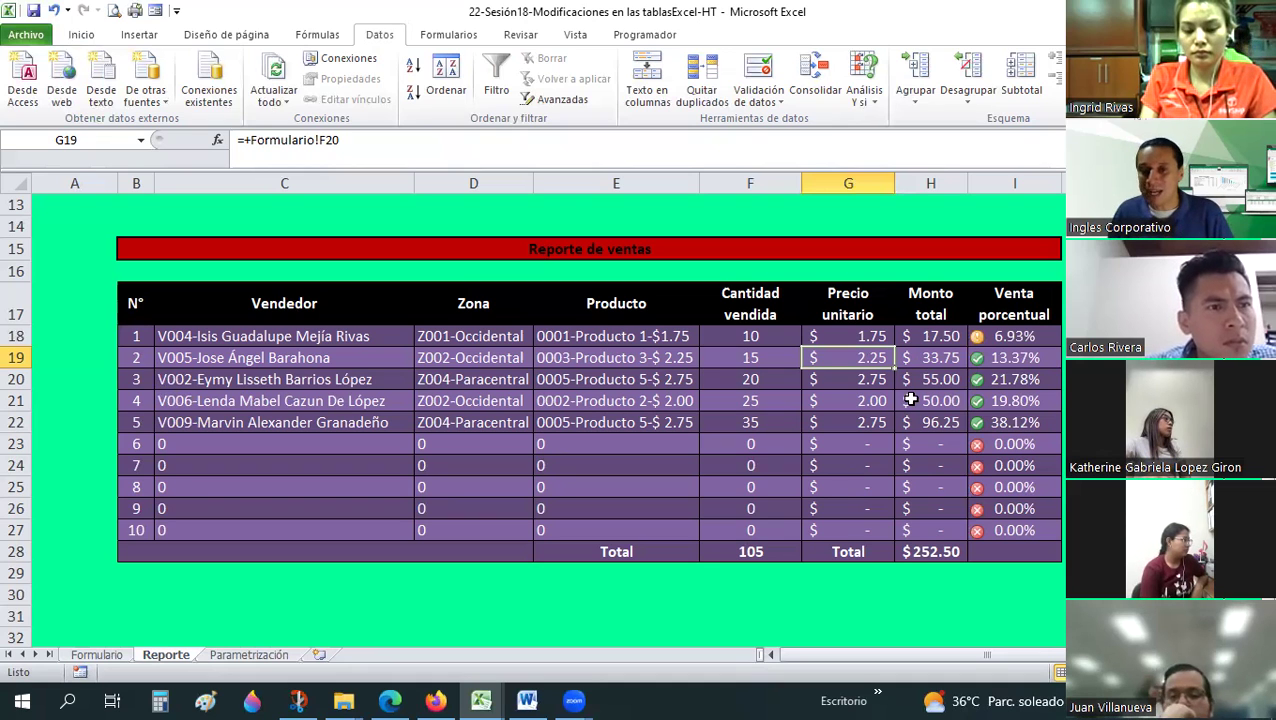
key("Right")
key("Down")
key("Down")
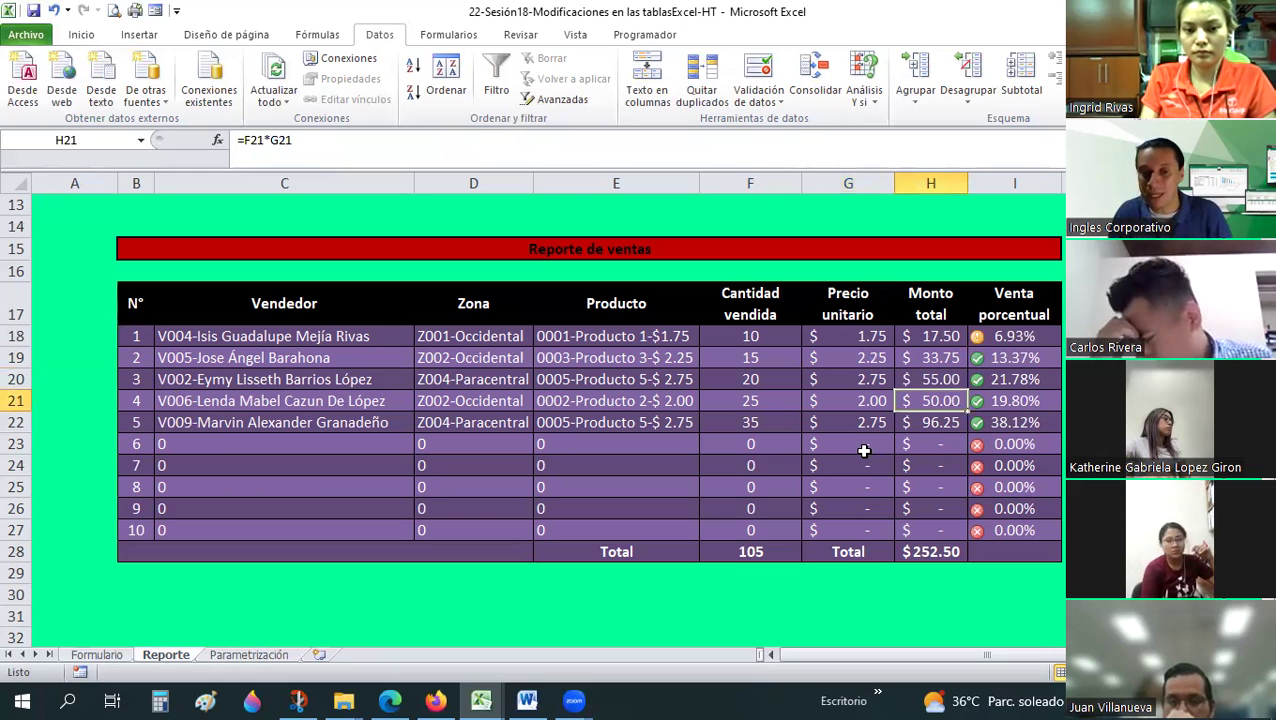
- Insert the new blank sheet Hoja1 and select a few cells, ending on D8
left_click(157, 662)
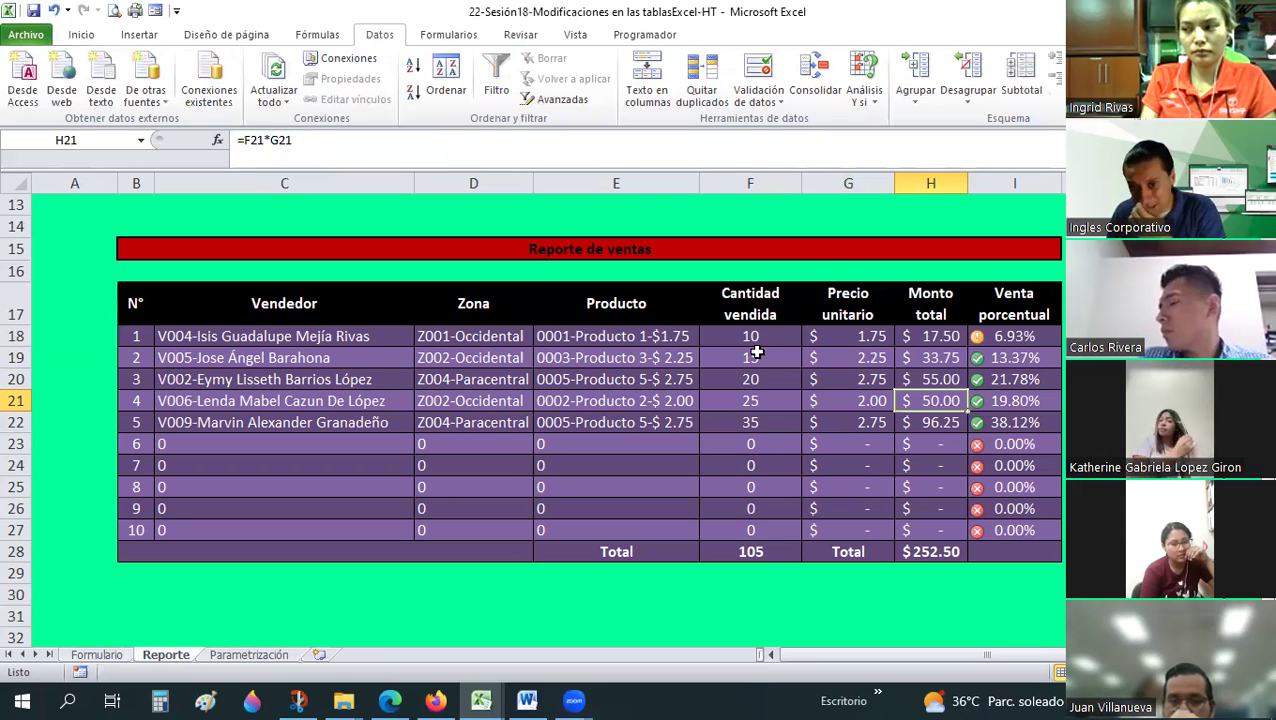
left_click(318, 654)
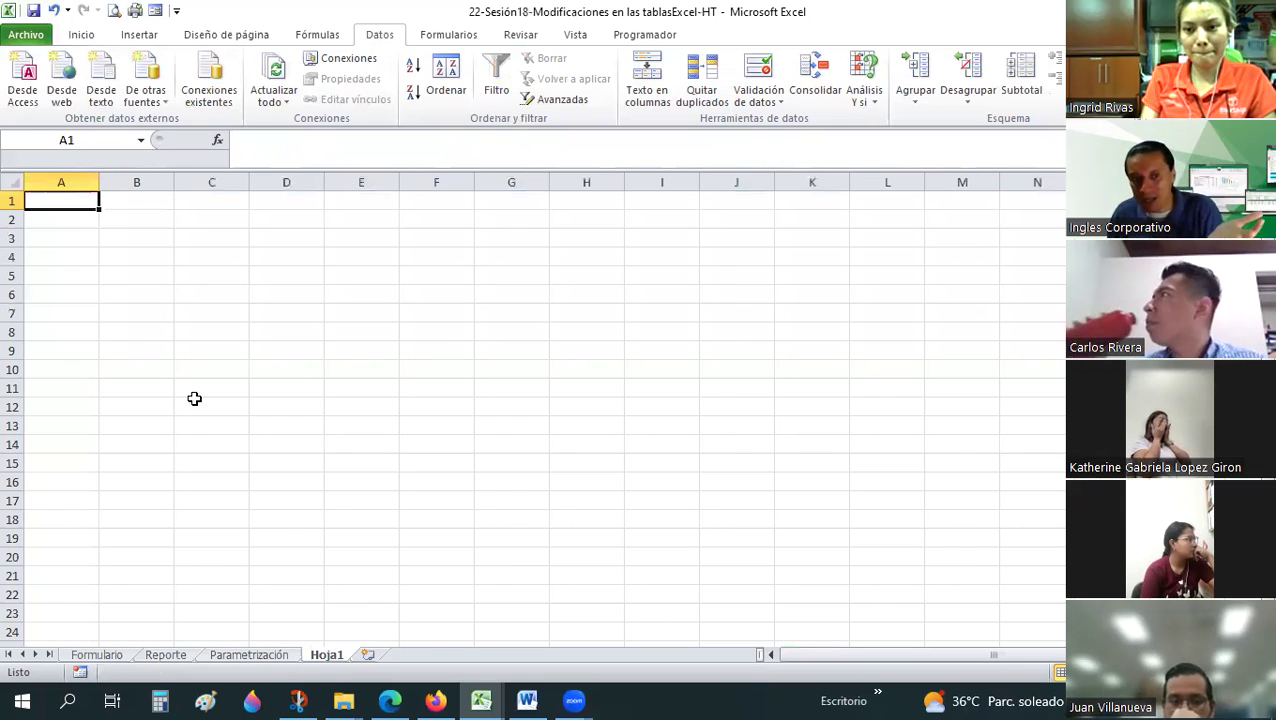
left_click(136, 313)
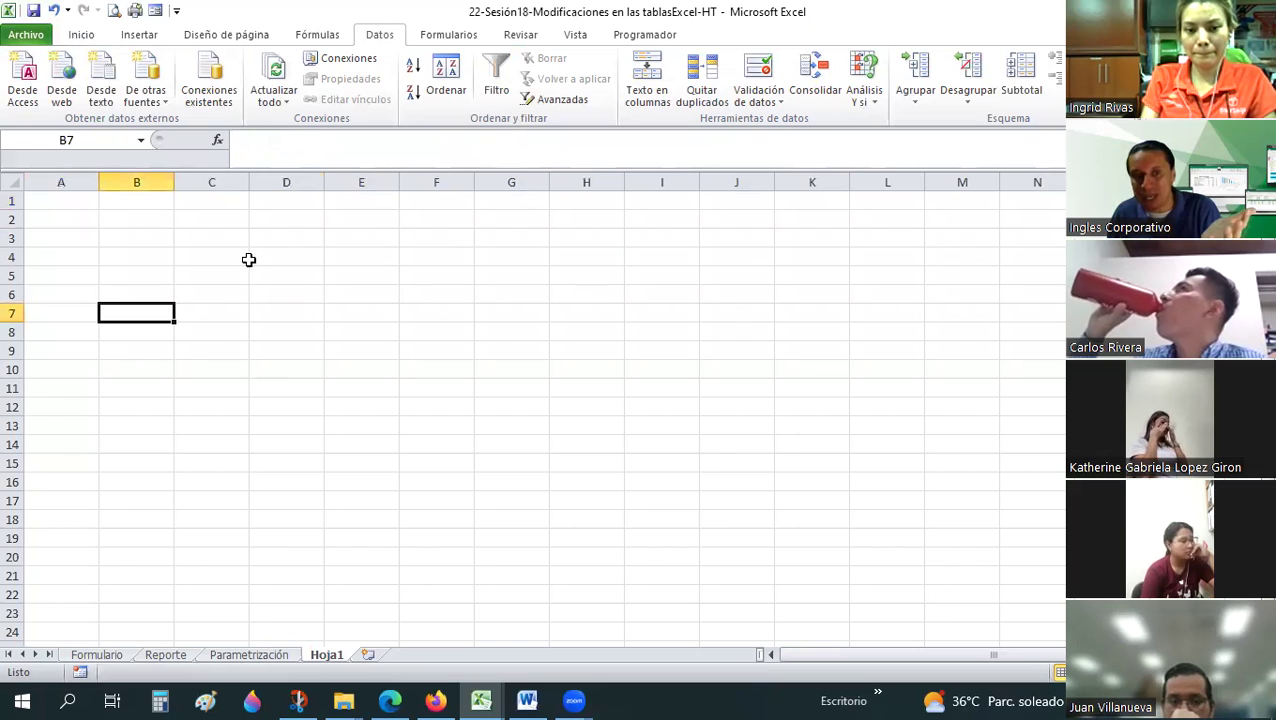
left_click(286, 388)
left_click(296, 325)
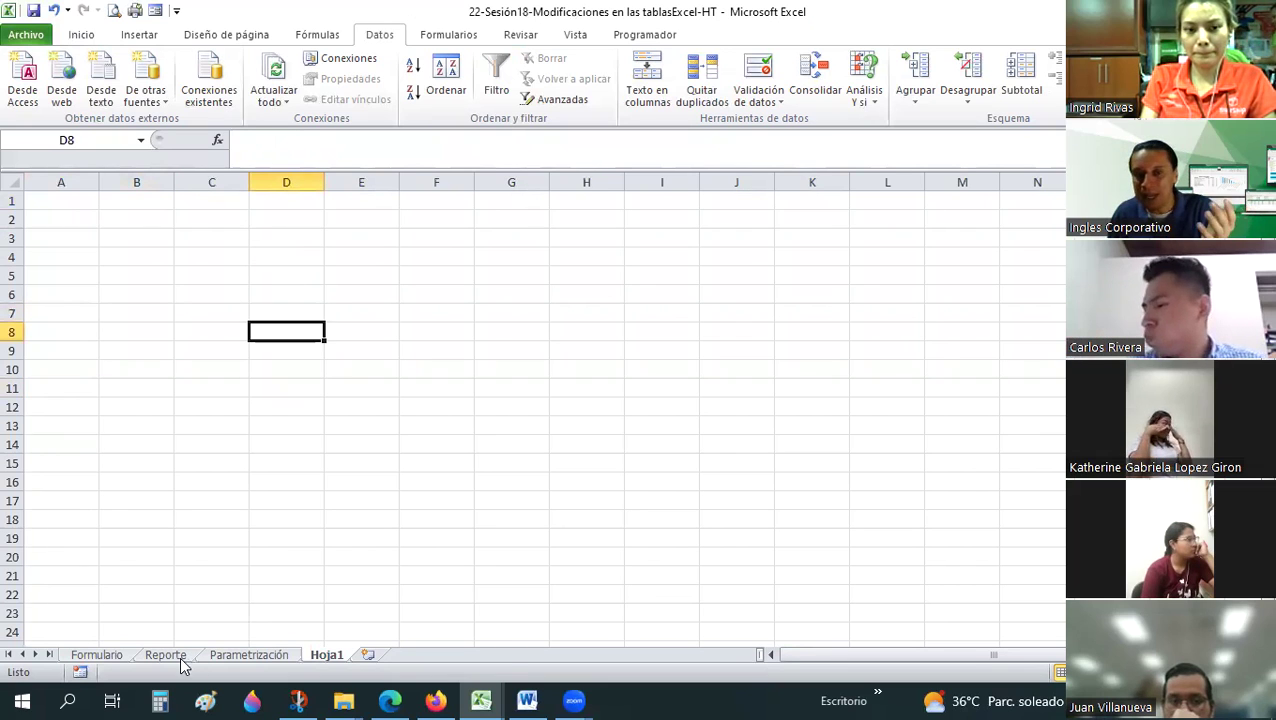
- Return to Reporte and select cells J17, J29, J21, K17 and J18 beside the report
left_click(166, 655)
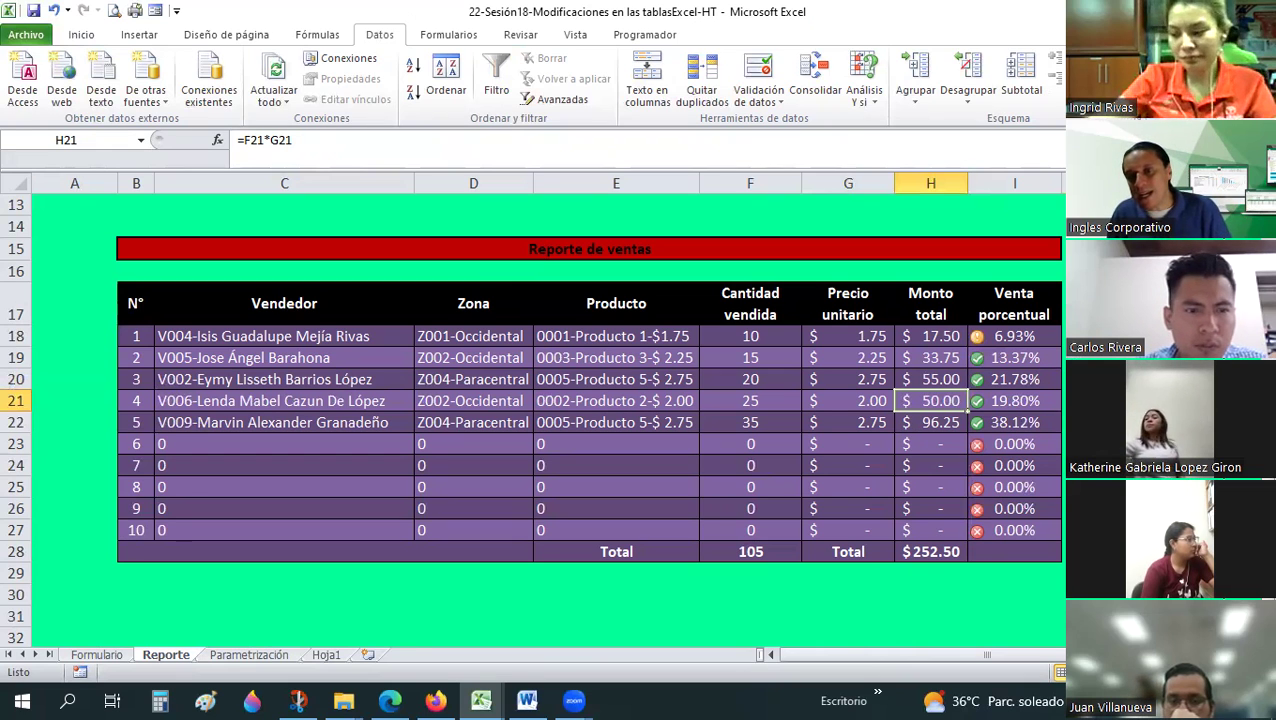
left_click(1063, 305)
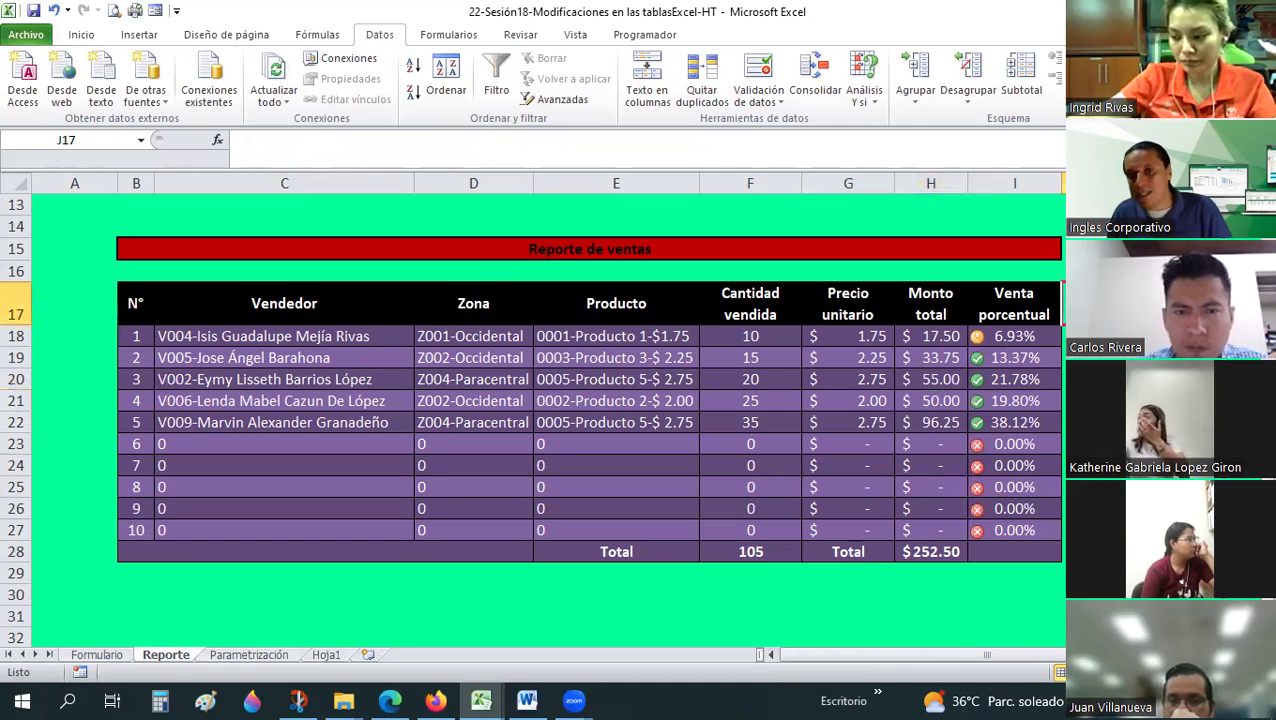
left_click(1063, 573)
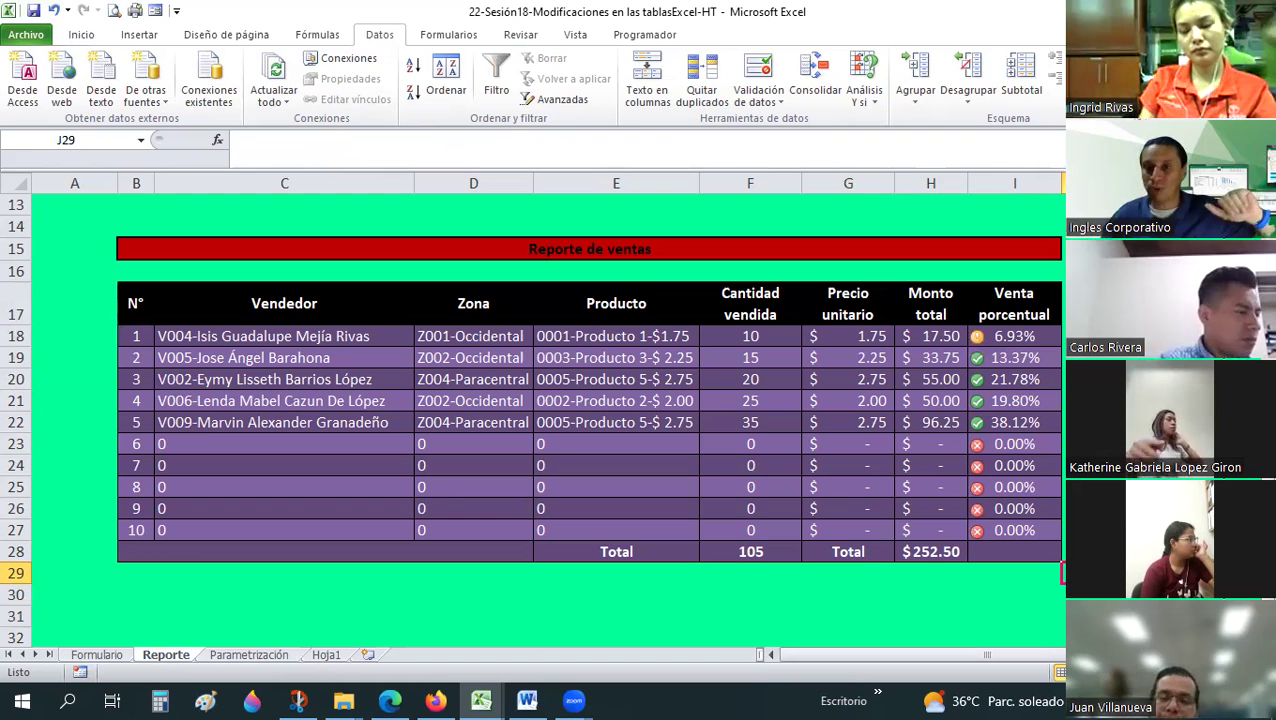
left_click(1063, 400)
left_click(1090, 303)
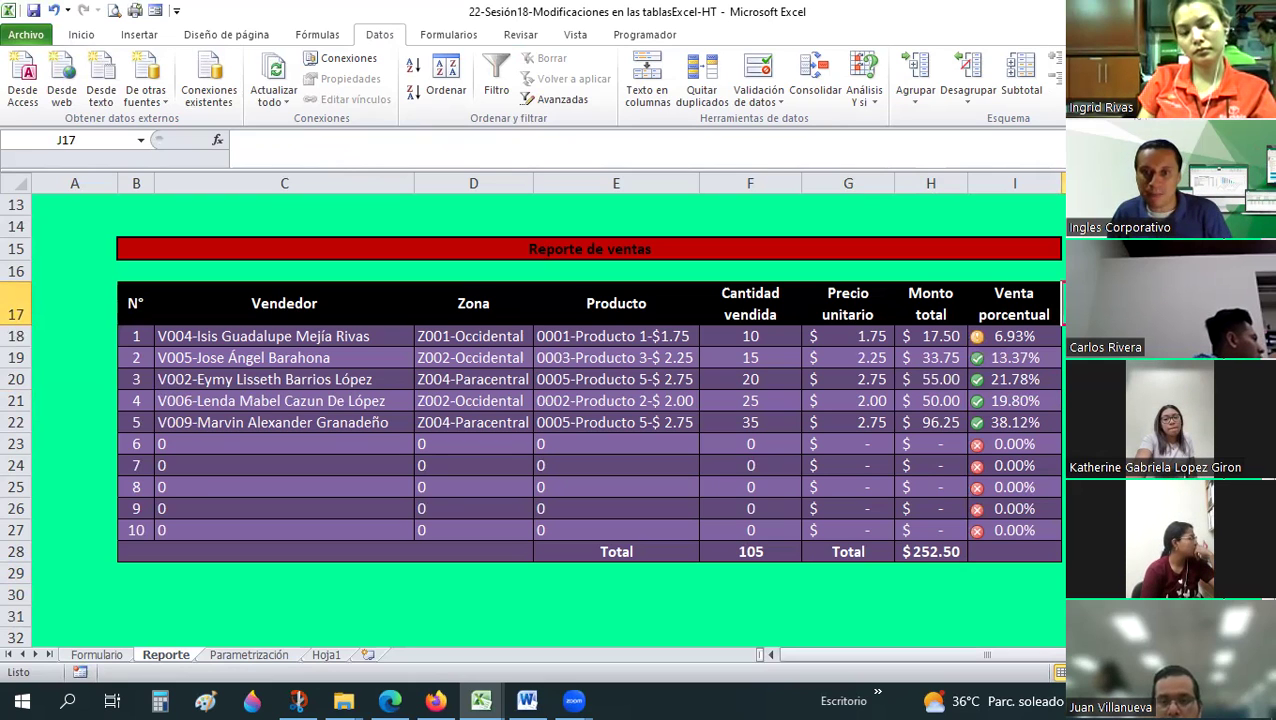
key("Down")
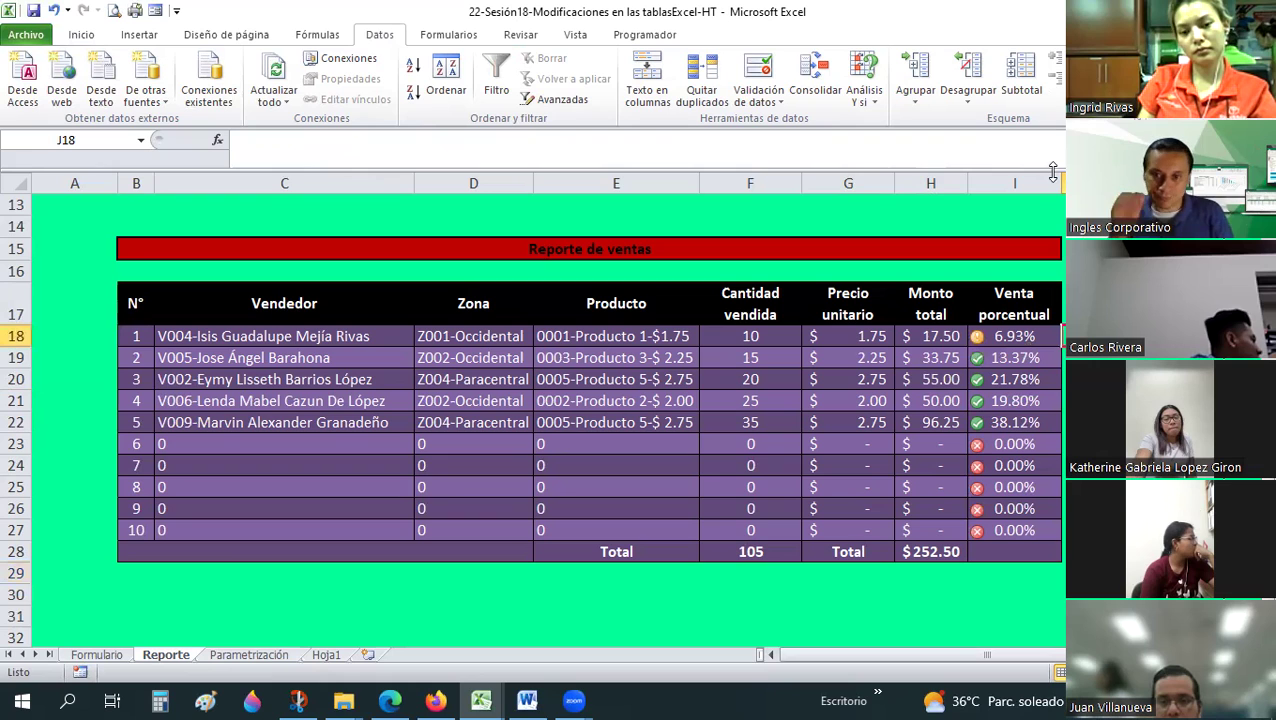